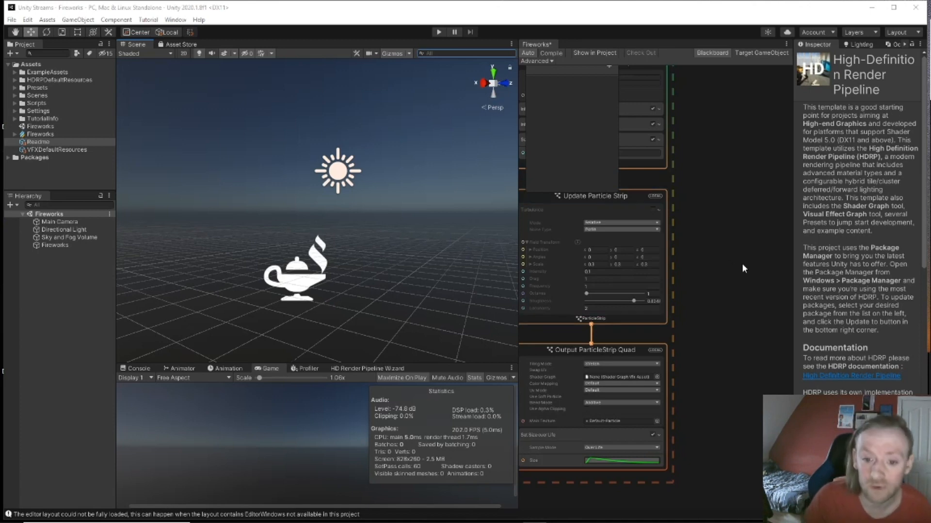
Step: Pan and zoom the VFX Graph to inspect the Spawn, GPUEvent and Trail Bodies systems
middle_click_drag(692, 237, 806, 447)
scroll(656, 342, "down", 3)
mouse_move(658, 182)
middle_mouse_down()
mouse_move(743, 410)
mouse_move(721, 432)
mouse_move(652, 167)
middle_mouse_up()
middle_click_drag(631, 411, 681, 460)
middle_click_drag(725, 129, 725, 183)
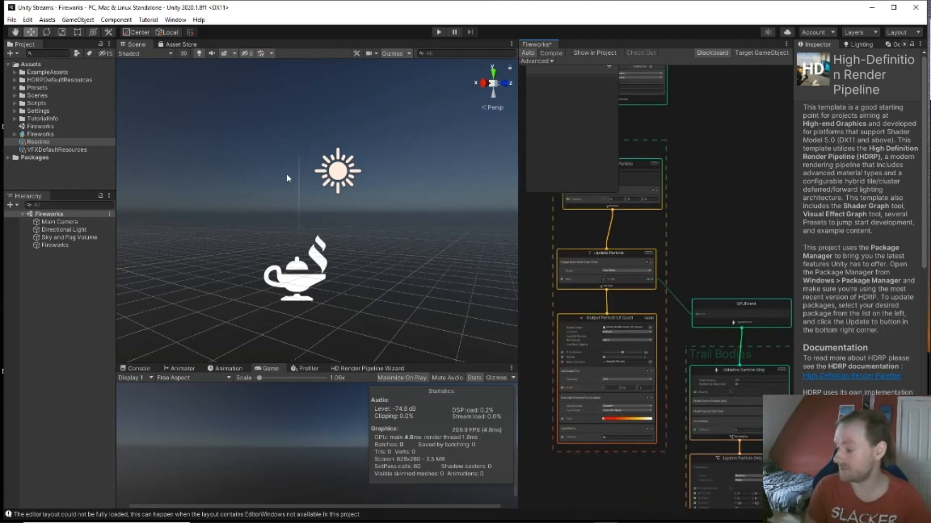
Step: Delete the Fireworks object from the scene, then start deleting the Fireworks VFX asset
left_click(56, 245)
key("Delete")
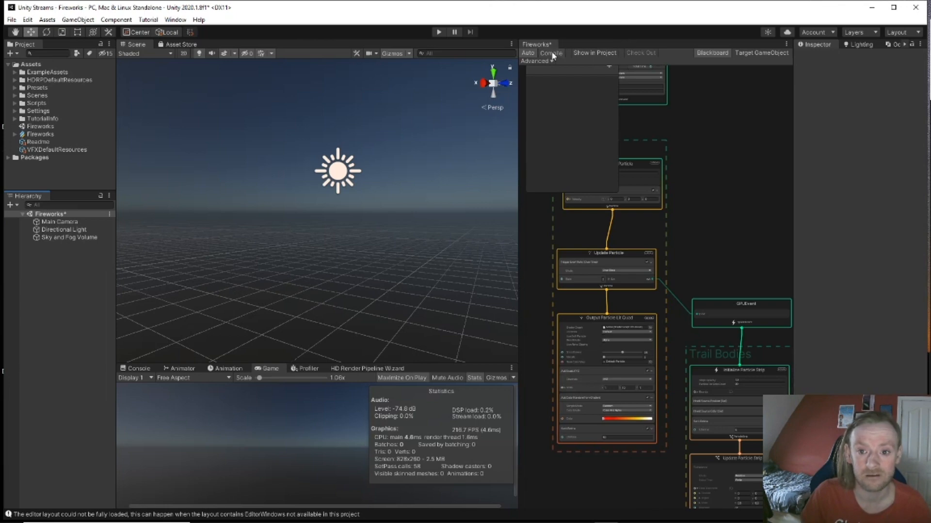
left_click(41, 134)
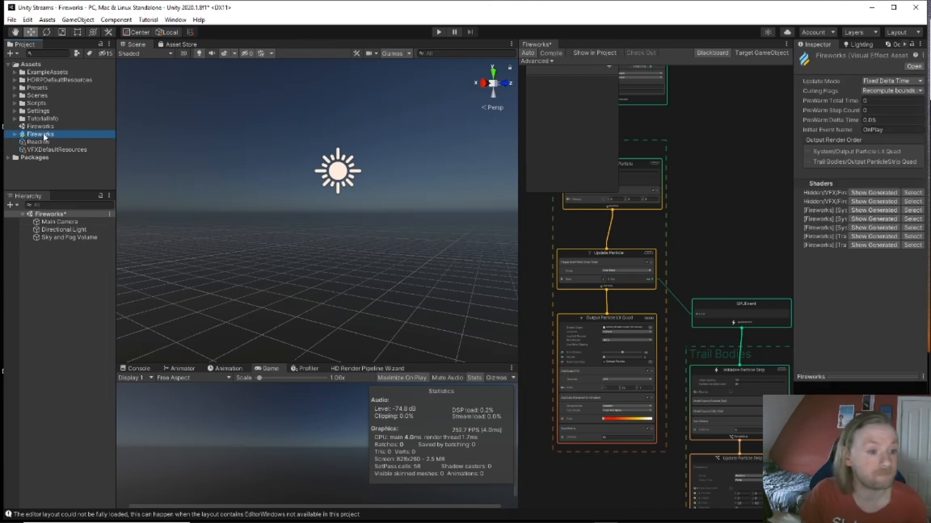
left_click(493, 288)
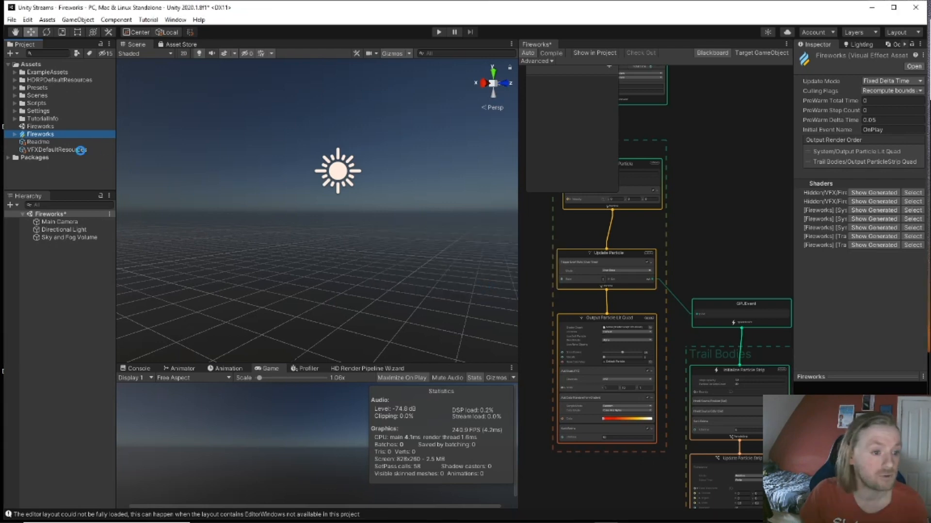
Step: Delete the Fireworks scene file from Assets, confirming in the dialog
left_click(47, 127)
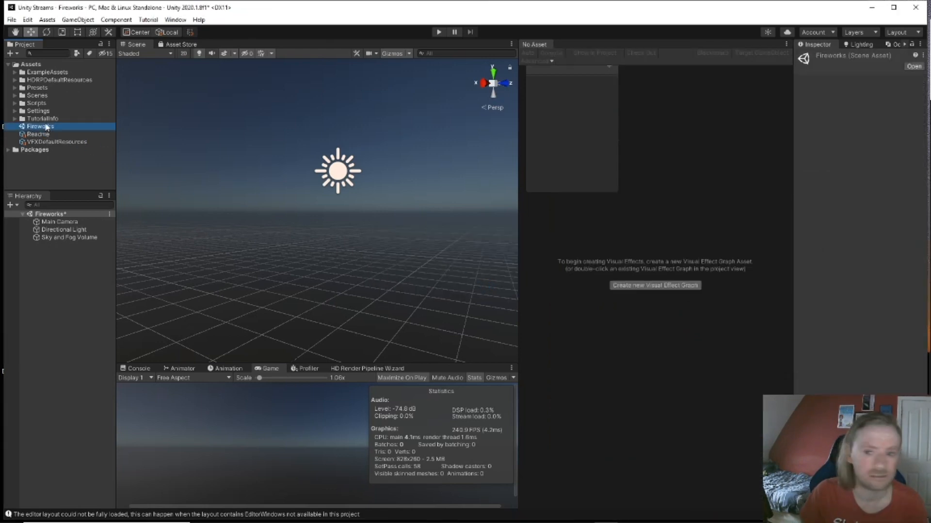
key("Delete")
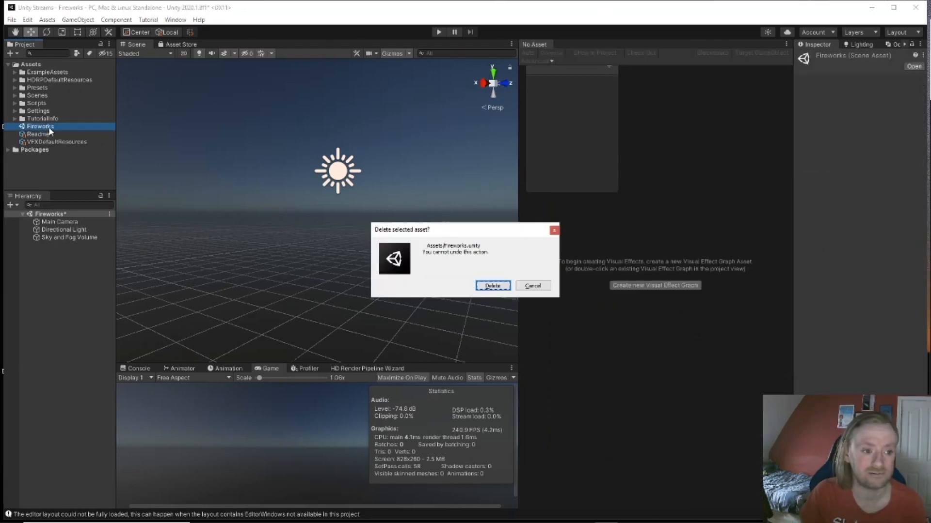
left_click(492, 287)
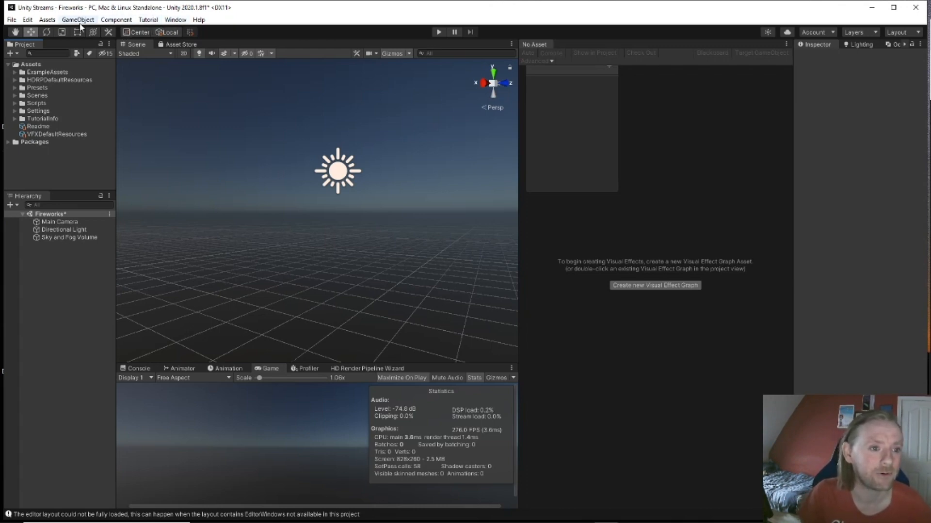
Step: Review the VFX, HDRP Default Settings, Graphics and Quality HDRP pages of Project Settings, then close it
left_click(27, 19)
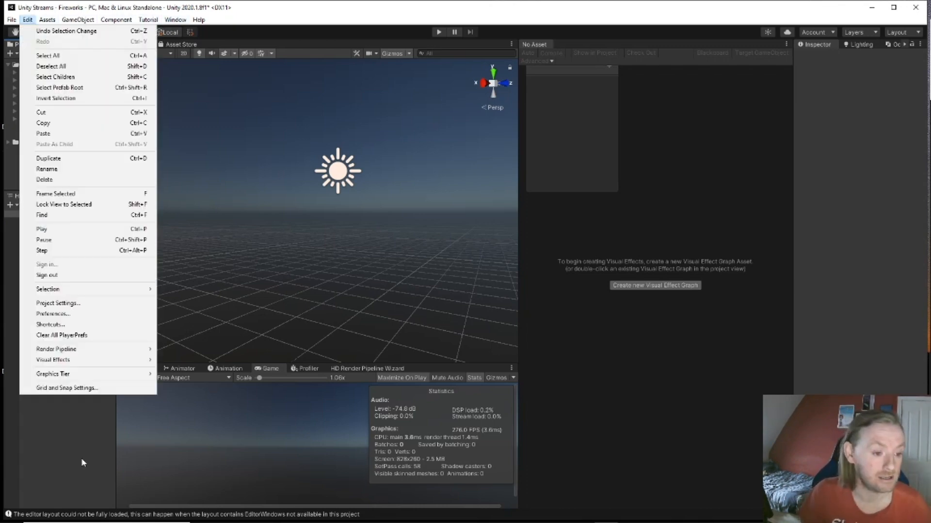
left_click(72, 303)
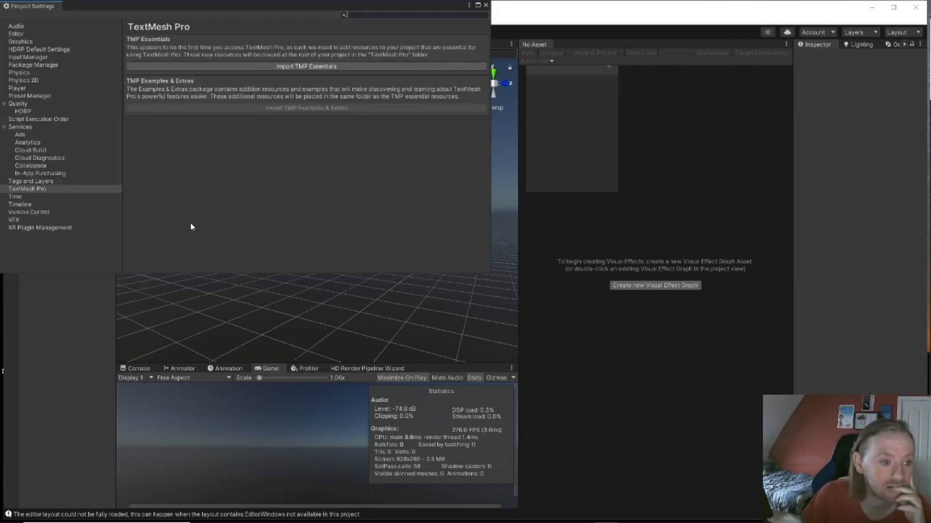
left_click(14, 220)
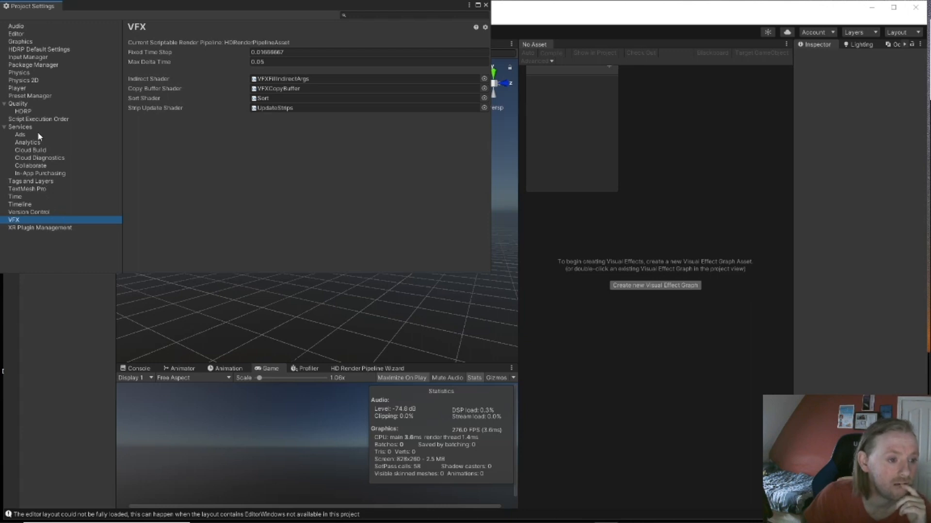
left_click(31, 50)
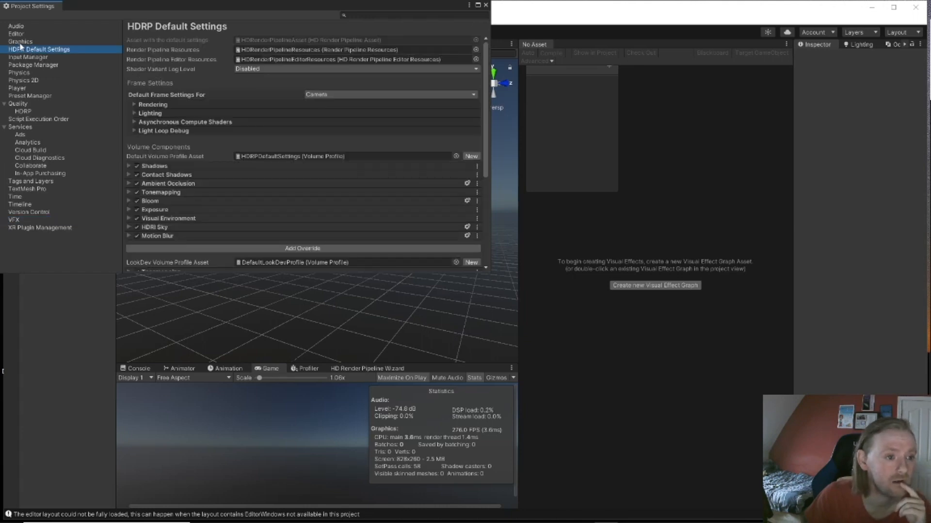
left_click(22, 43)
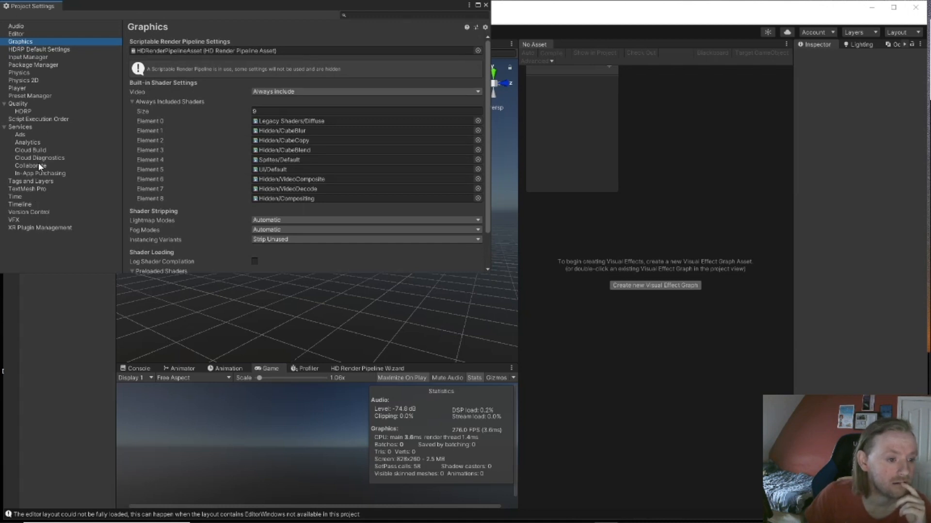
left_click(25, 112)
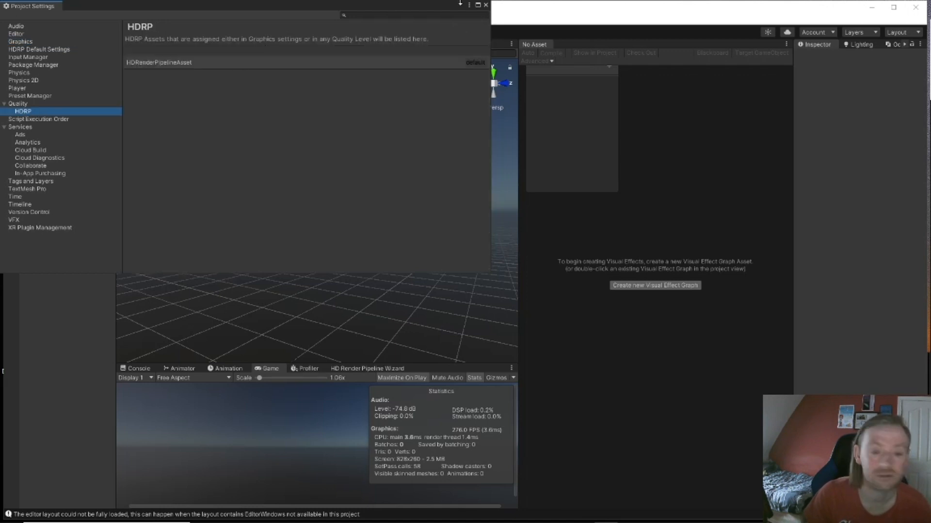
left_click(485, 5)
left_click(27, 20)
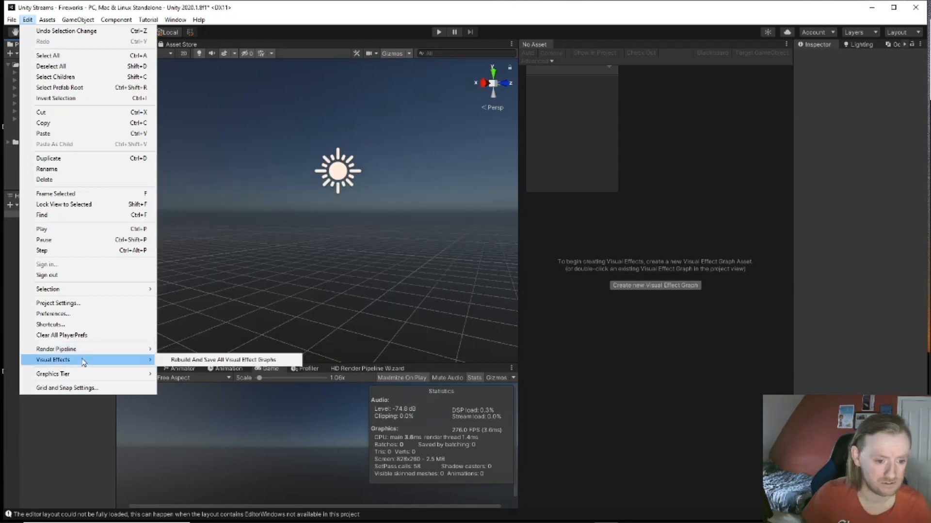
left_click(75, 314)
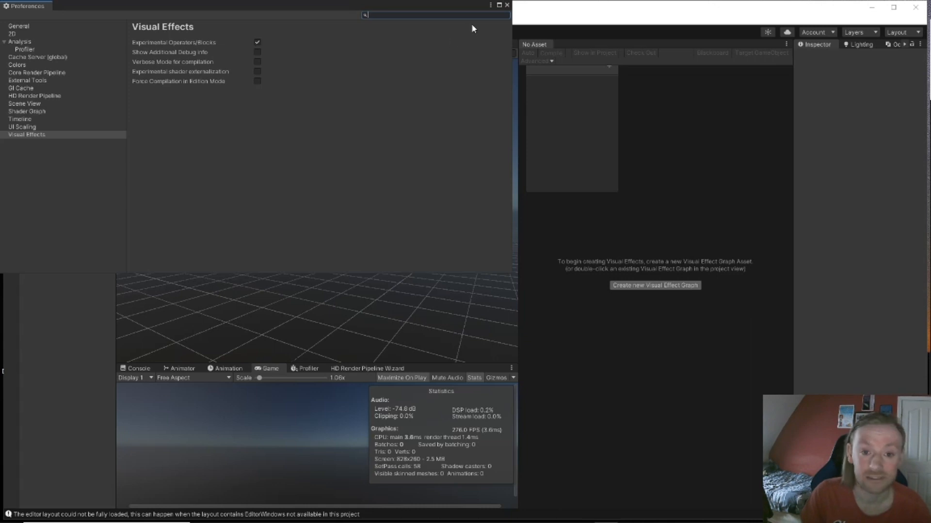
left_click(506, 5)
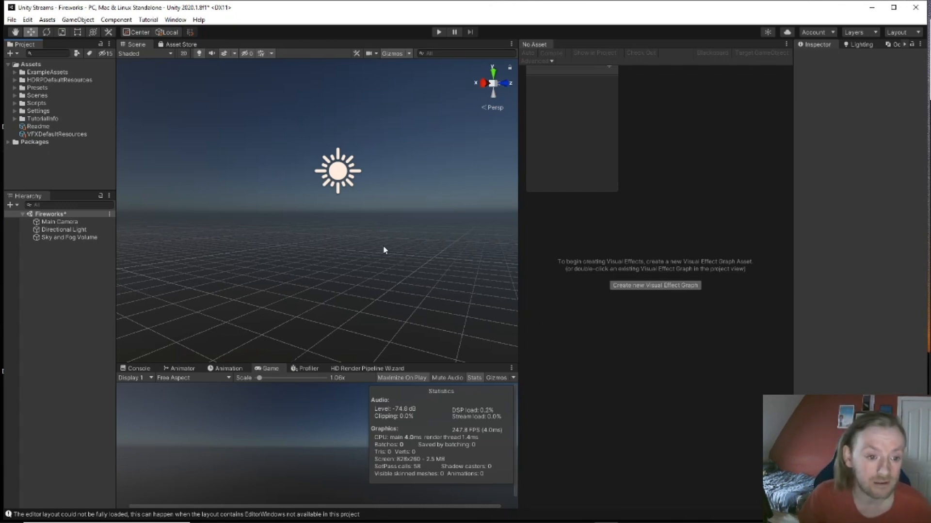
Step: Create a Visual Effect Graph asset named 'Firework' in Assets and open it in the graph window
right_click(65, 169)
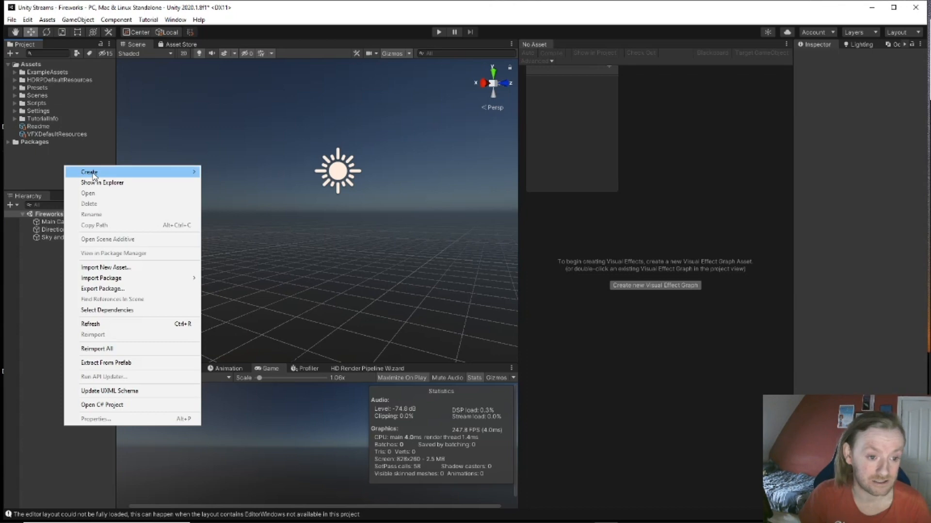
mouse_move(157, 173)
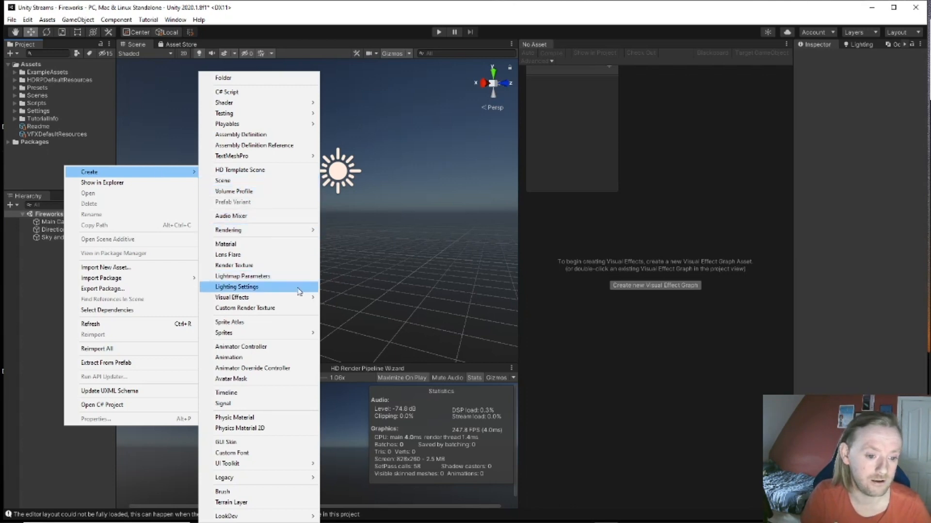
mouse_move(295, 298)
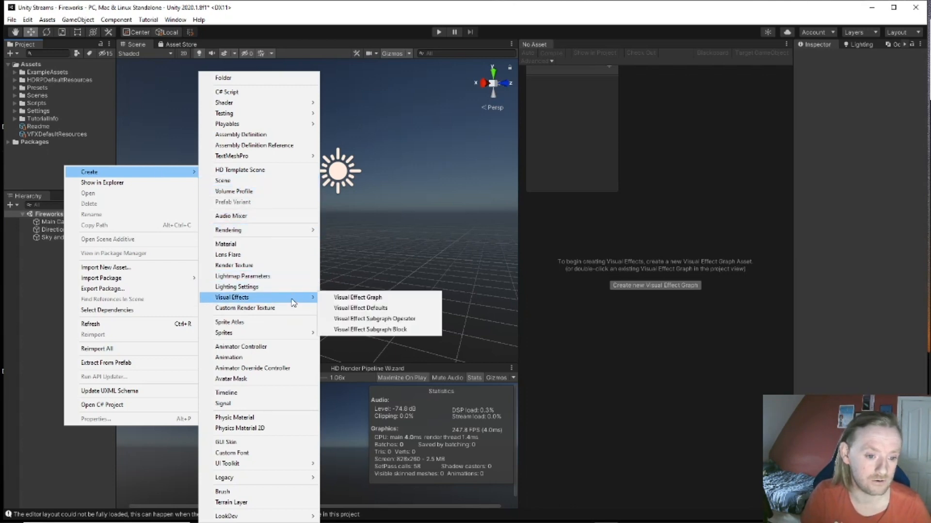
left_click(381, 298)
type("Fire")
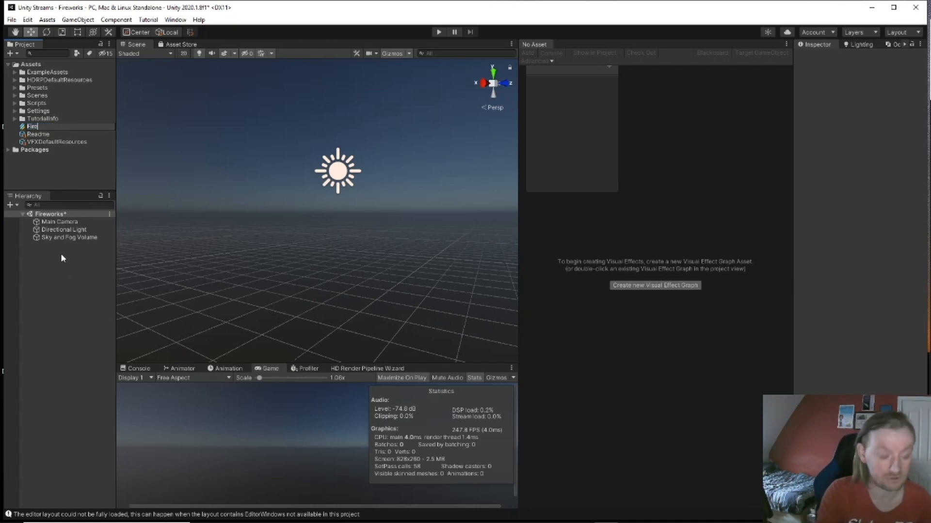
type("work")
key("Return")
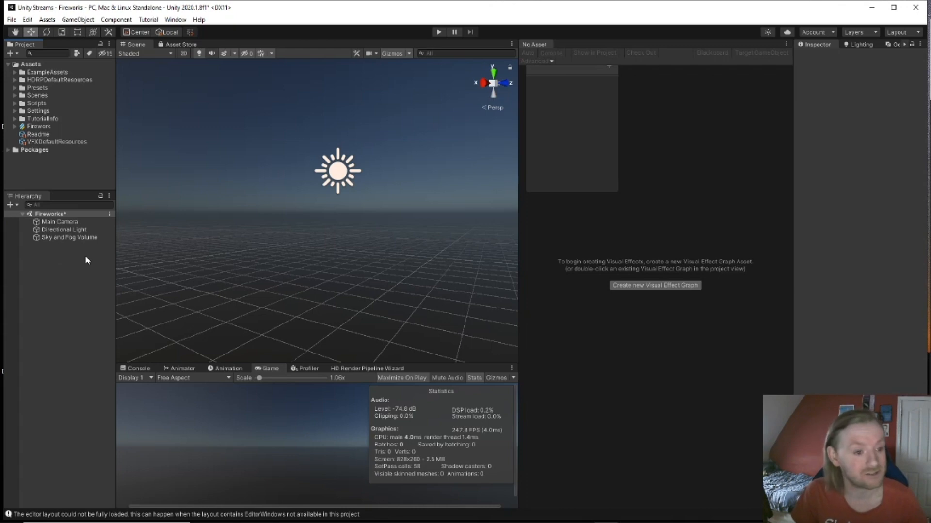
double_click(39, 127)
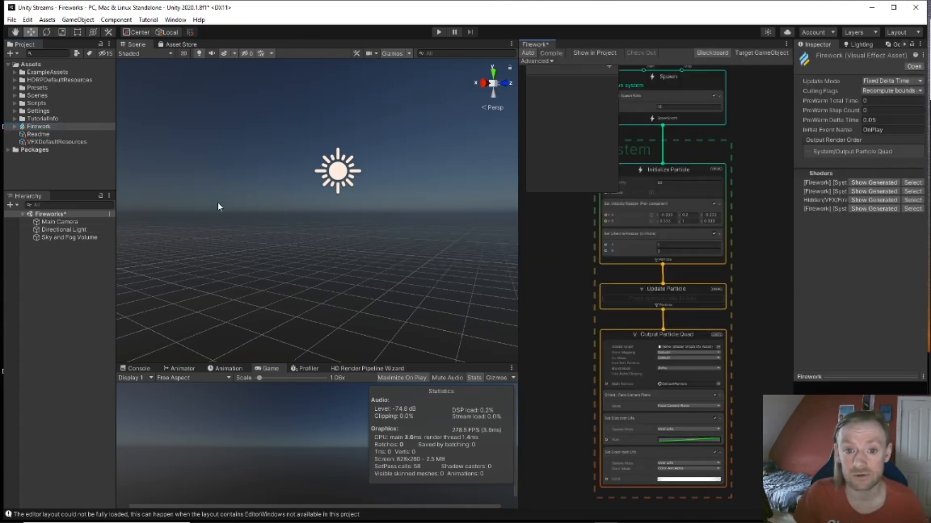
scroll(584, 256, "down", 5)
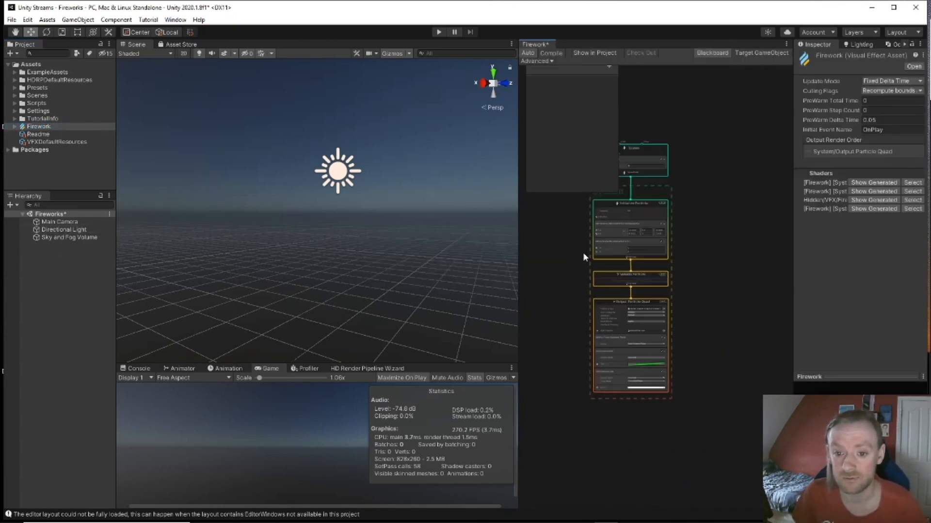
middle_click_drag(557, 251, 608, 285)
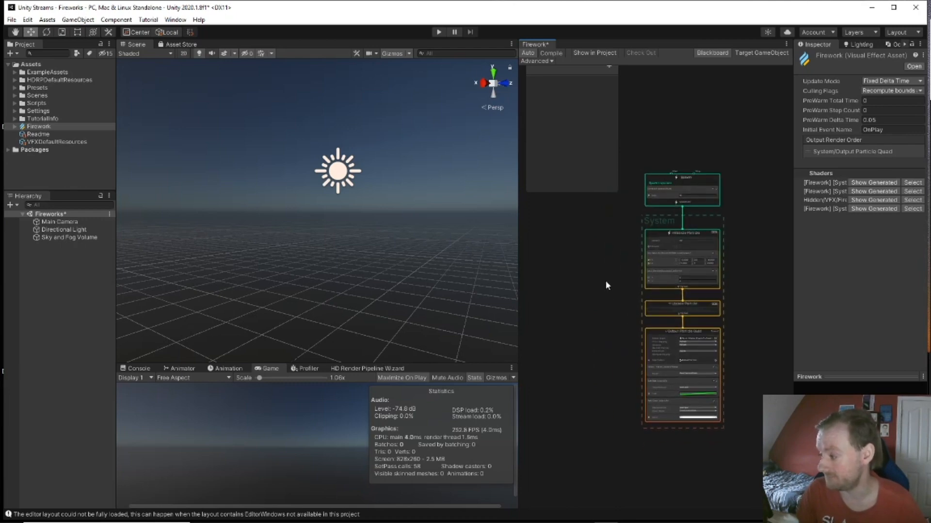
scroll(606, 281, "up", 6)
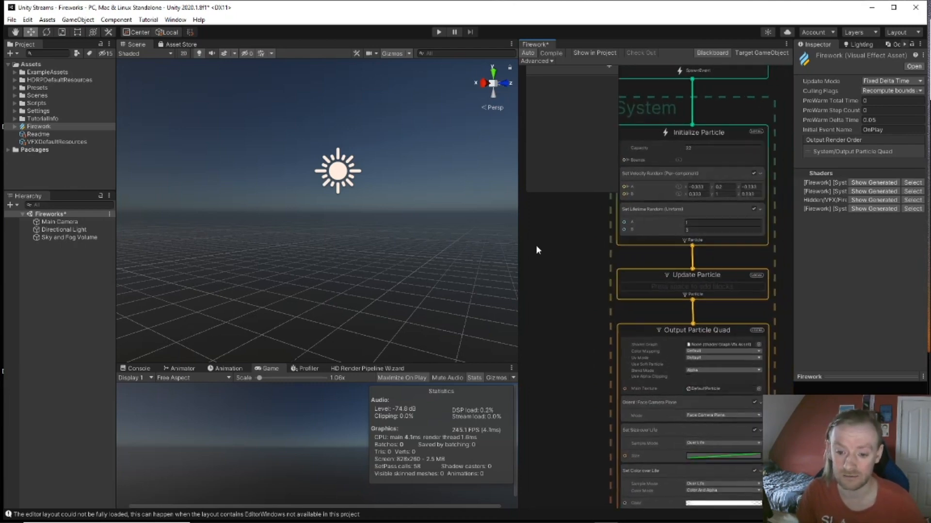
scroll(533, 249, "down", 1)
scroll(557, 281, "down", 1)
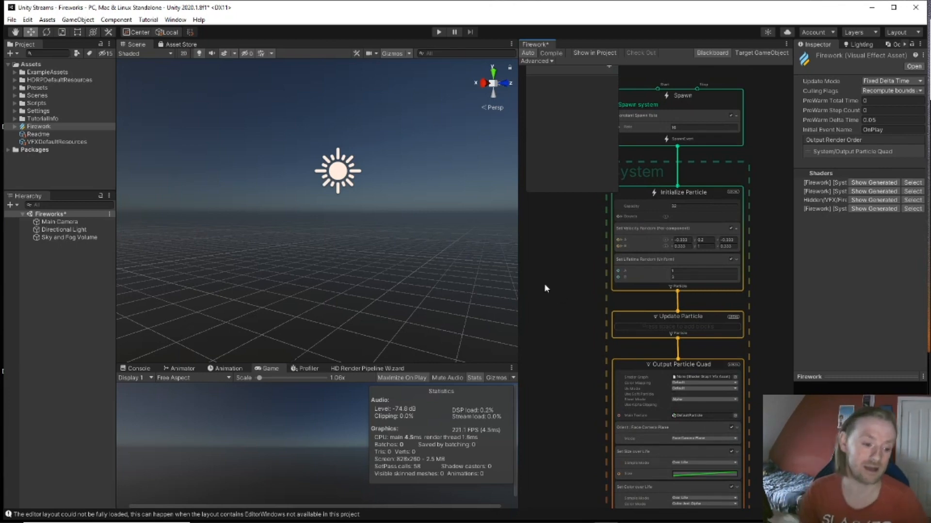
middle_click_drag(572, 264, 592, 228)
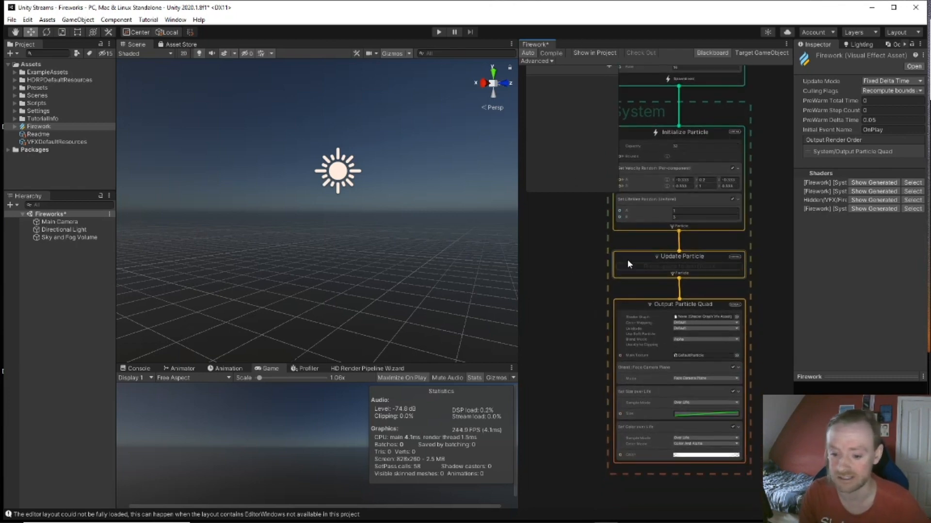
mouse_move(596, 301)
middle_mouse_down()
mouse_move(595, 378)
mouse_move(583, 303)
middle_mouse_up()
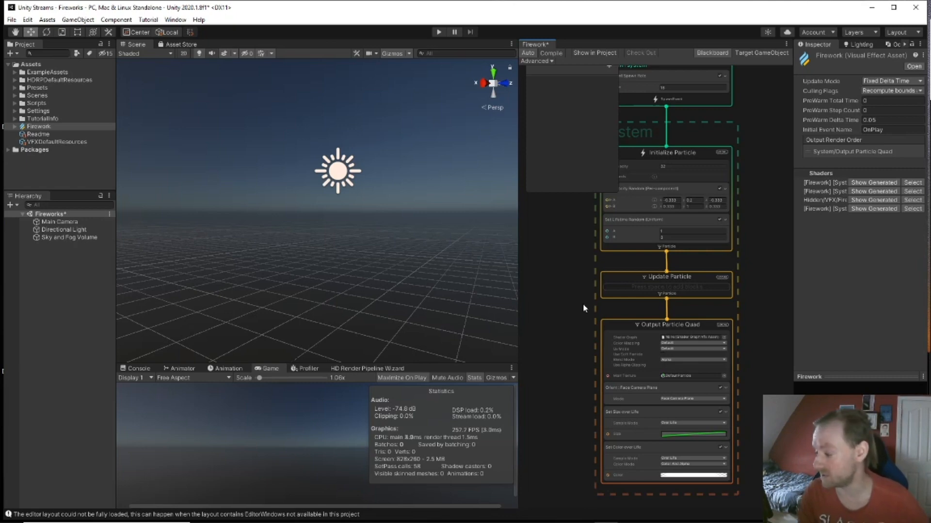
middle_click_drag(577, 263, 597, 306)
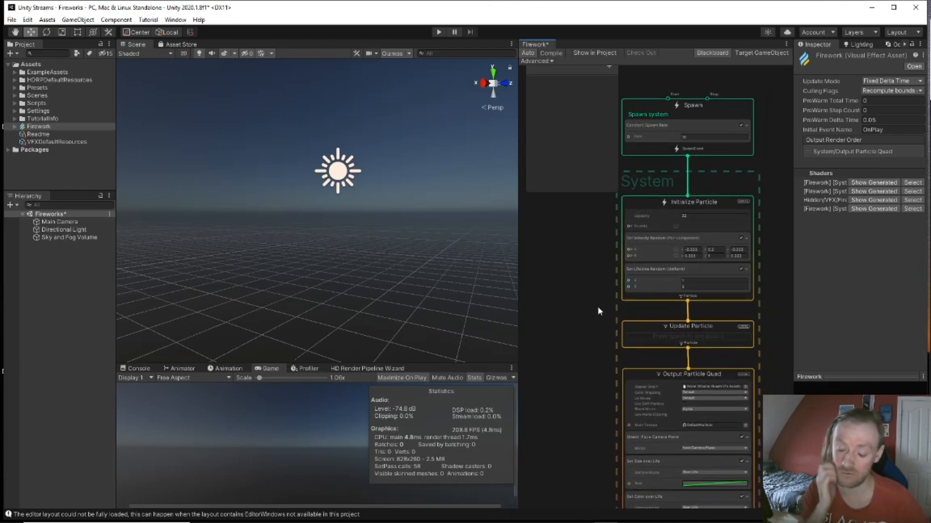
mouse_move(445, 293)
right_mouse_down()
mouse_move(451, 253)
mouse_move(447, 282)
right_mouse_up()
middle_click_drag(587, 291, 582, 297)
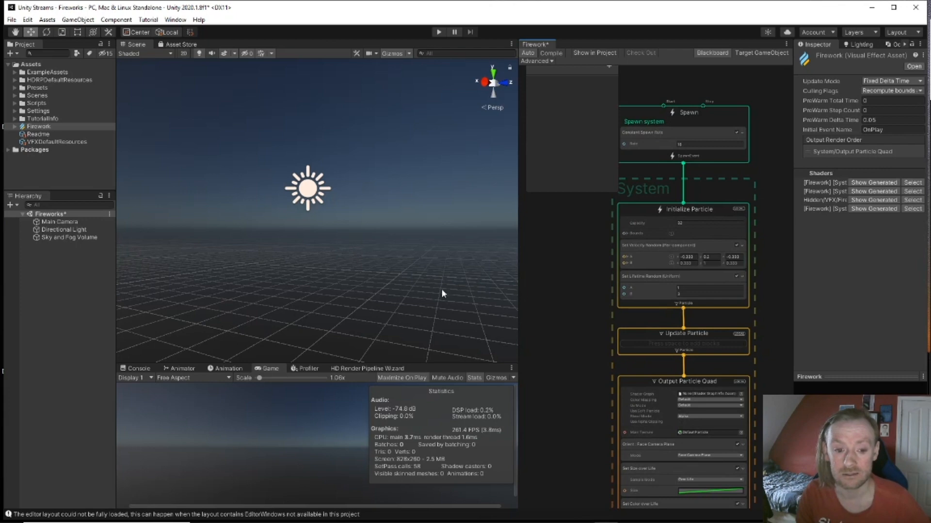
scroll(442, 291, "down", 5)
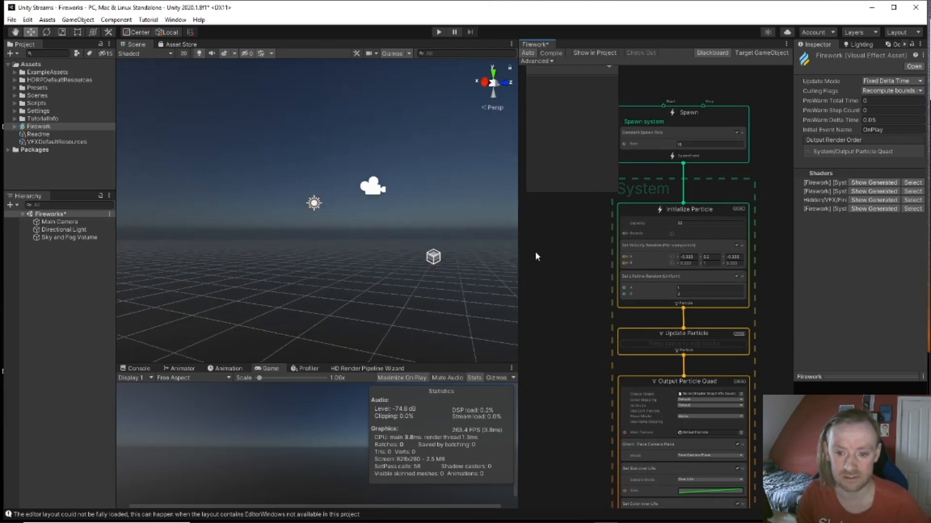
Step: Drag the Firework asset into the Hierarchy and frame its particles in the Scene view
right_click_drag(458, 262, 473, 266)
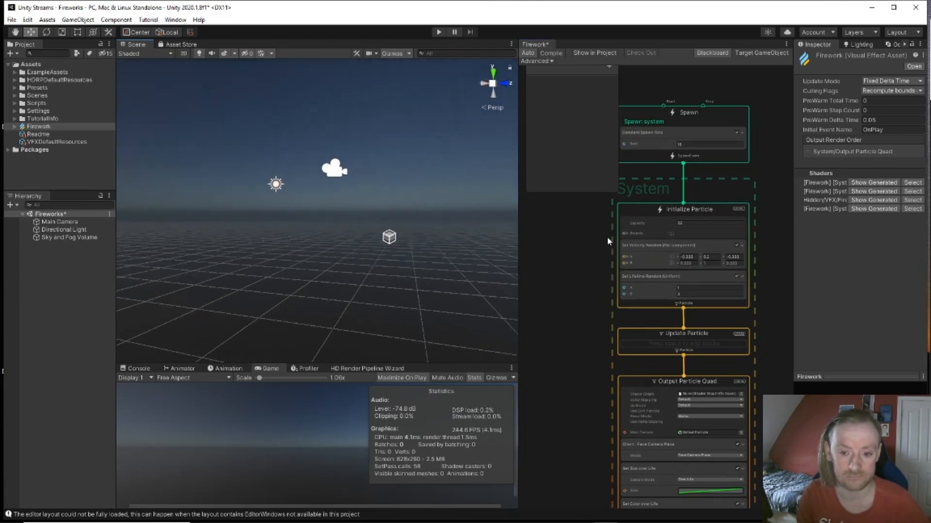
left_click_drag(36, 127, 66, 268)
scroll(290, 263, "up", 8)
middle_click_drag(282, 277, 392, 252)
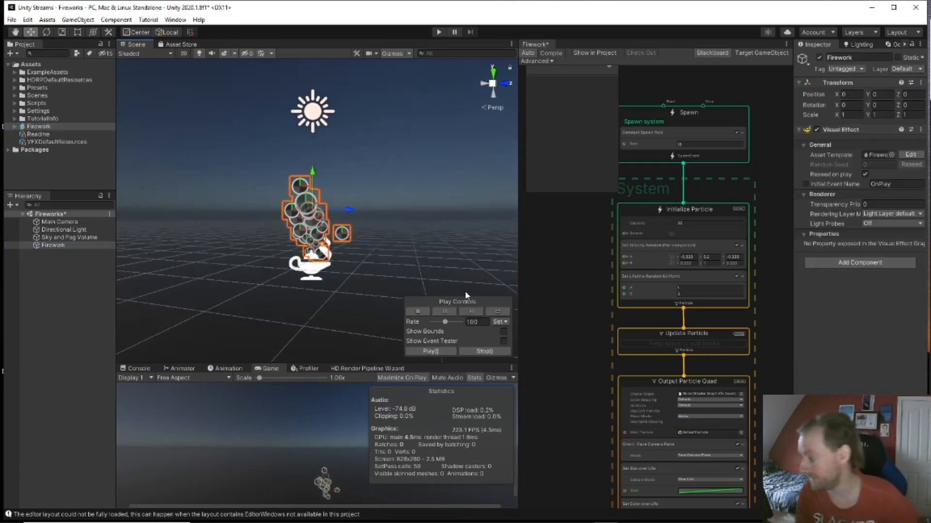
Step: Widen the graph panel and select the Output Particle Quad node
middle_click_drag(557, 335, 556, 307)
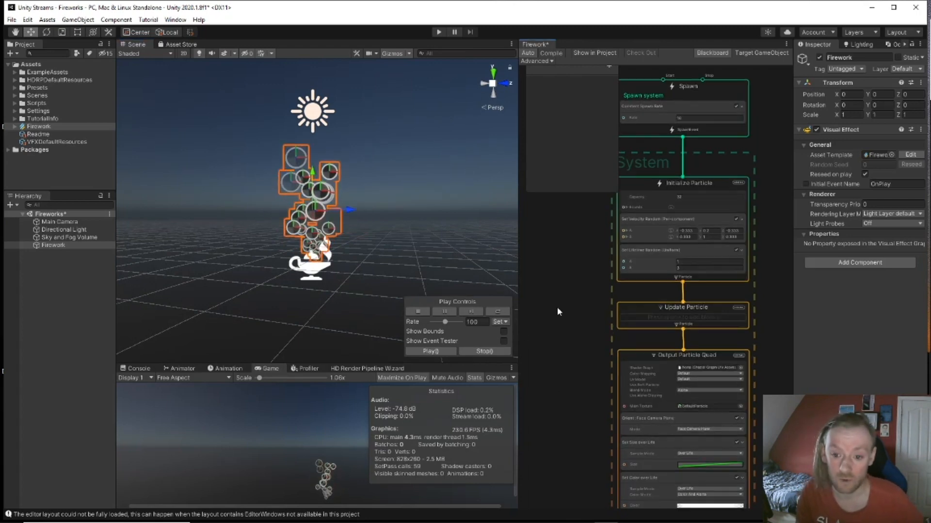
mouse_move(578, 239)
middle_mouse_down()
mouse_move(595, 257)
mouse_move(584, 234)
middle_mouse_up()
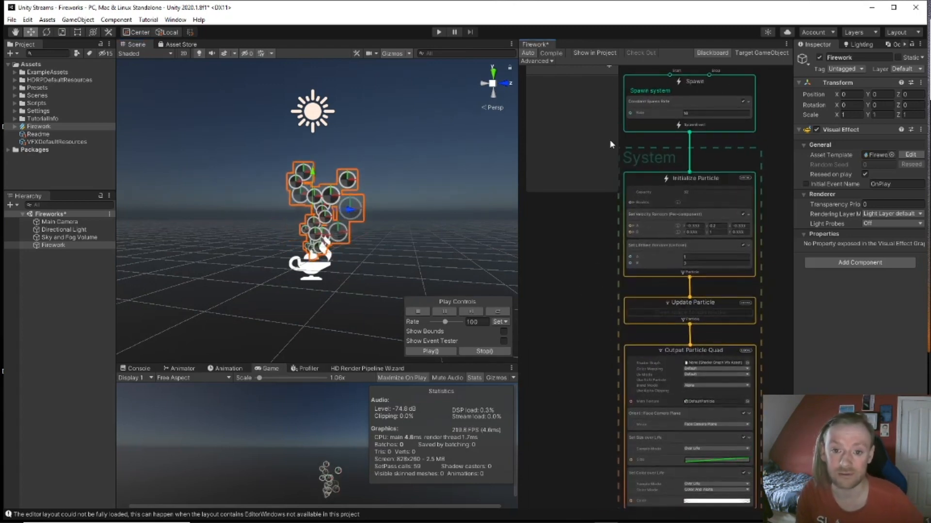
left_click_drag(519, 166, 493, 172)
middle_click_drag(551, 240, 571, 229)
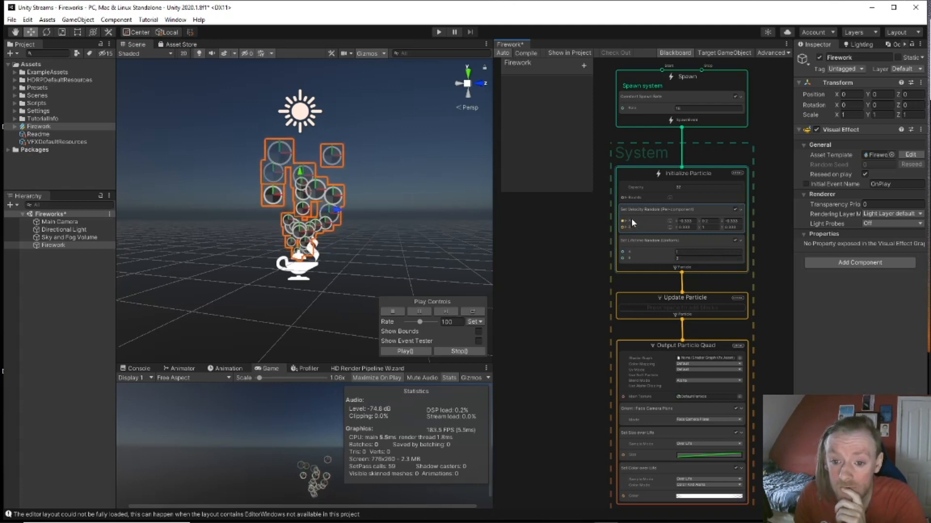
middle_click_drag(591, 318, 595, 224)
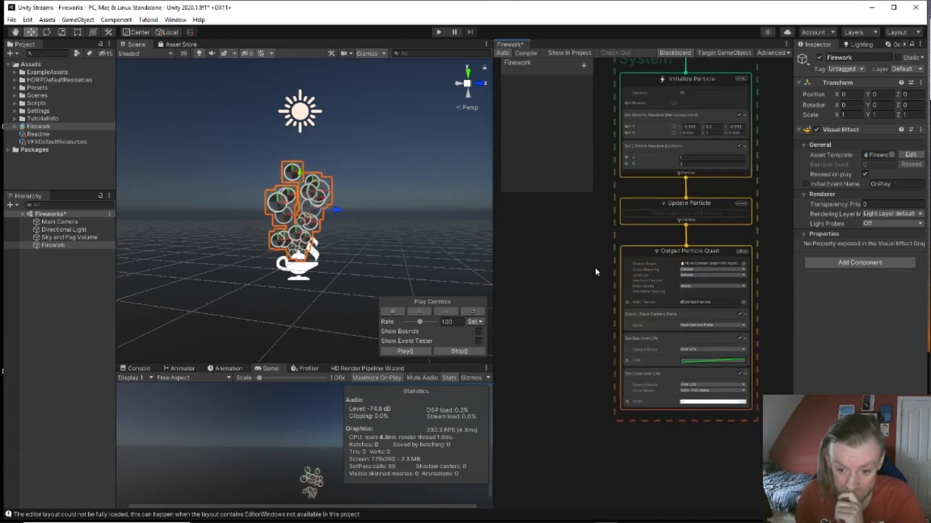
left_click(689, 256)
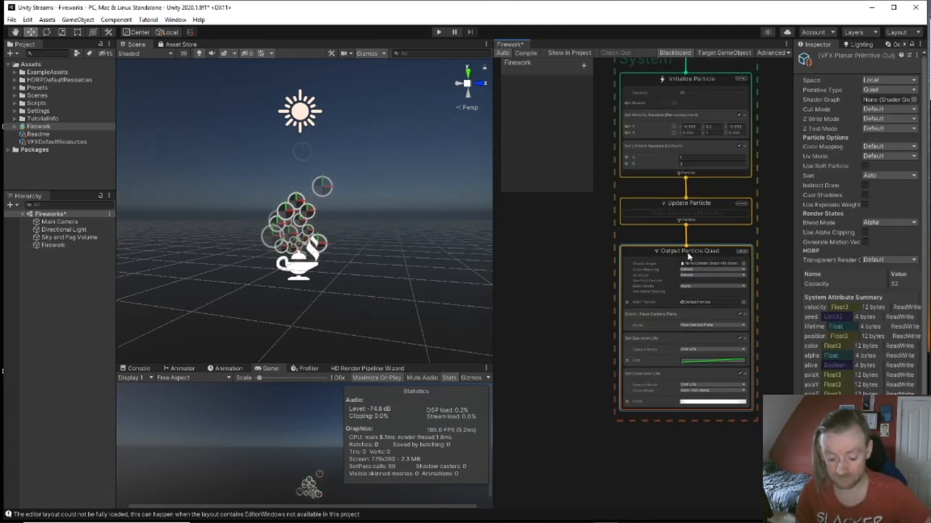
Step: Replace Output Particle Quad with an Output Particle Lit Quad connected from Update Particle
key("Delete")
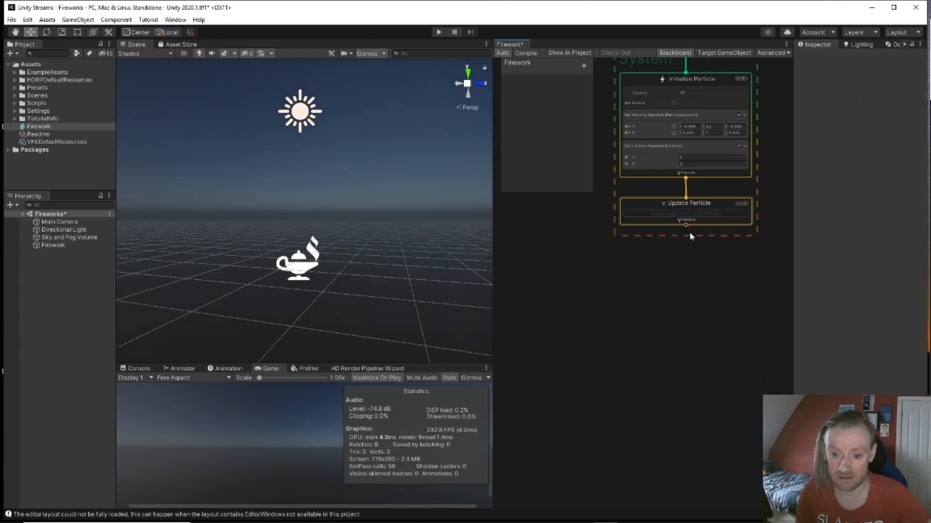
left_click_drag(685, 225, 691, 280)
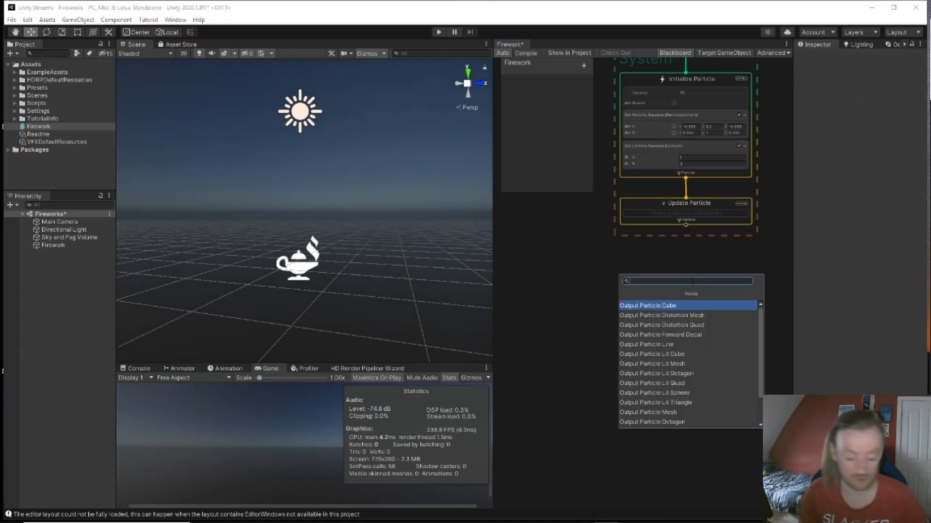
type("lit")
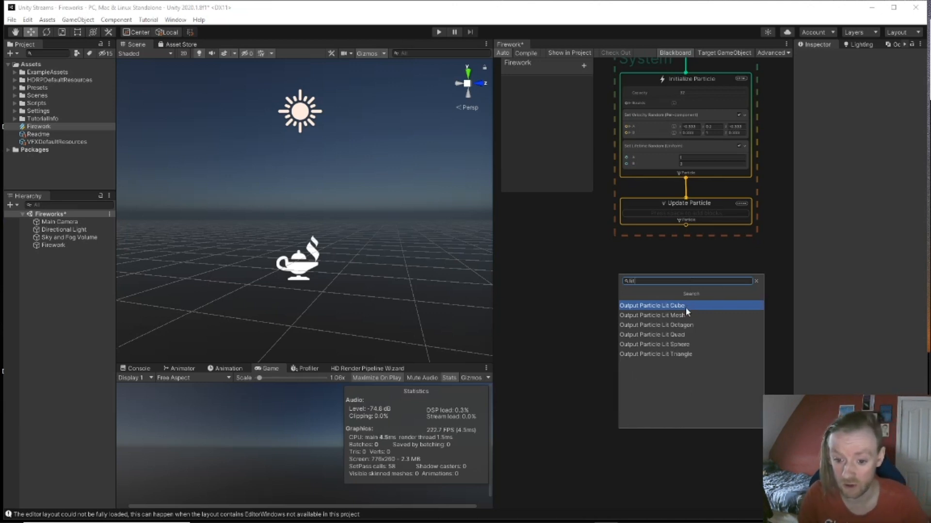
left_click(675, 335)
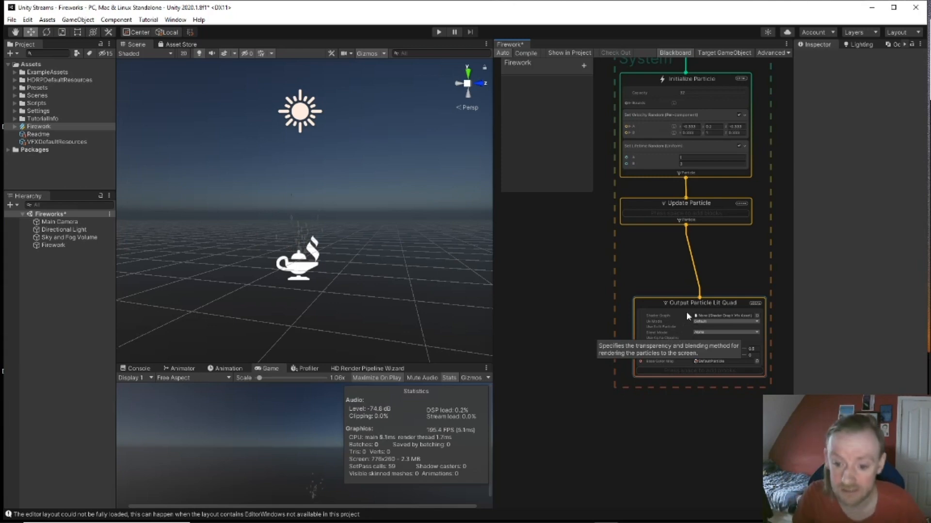
left_click_drag(688, 302, 677, 269)
Step: Add an Orient : Face Camera Plane block to the Output Particle Lit Quad
scroll(301, 237, "up", 3)
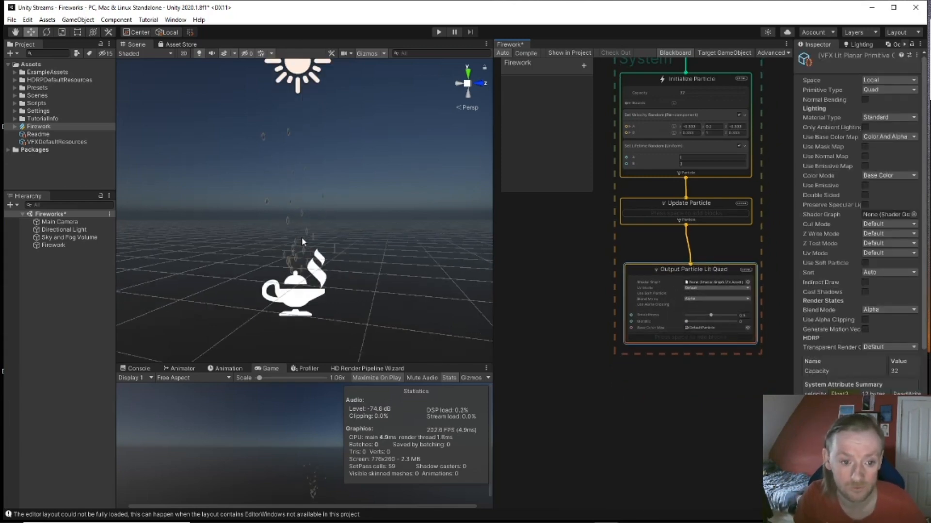
scroll(301, 237, "up", 4)
scroll(302, 236, "down", 3)
right_click_drag(301, 236, 333, 252)
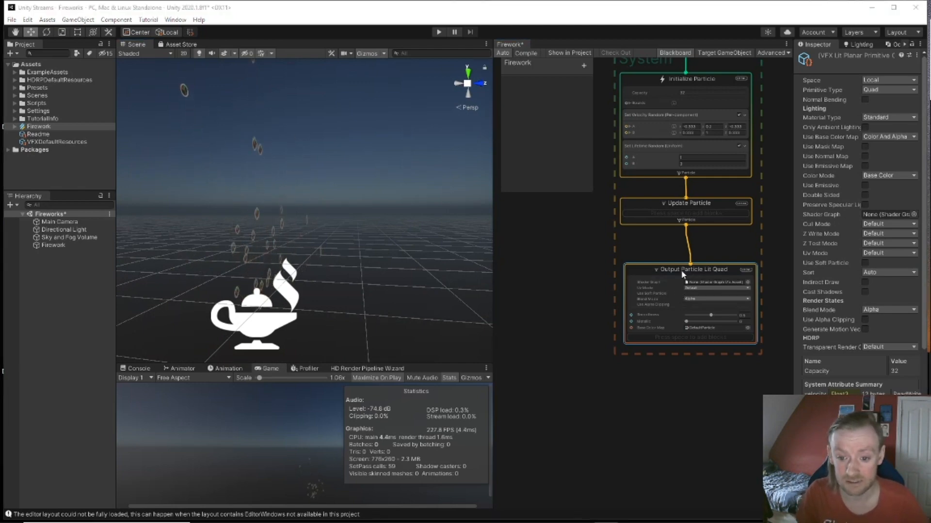
key("space")
type("orie")
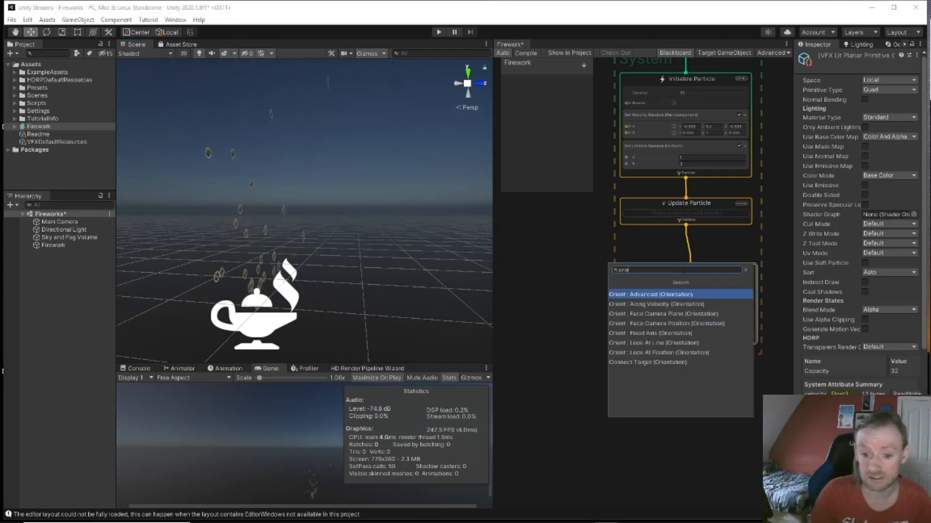
key("Down")
key("Down")
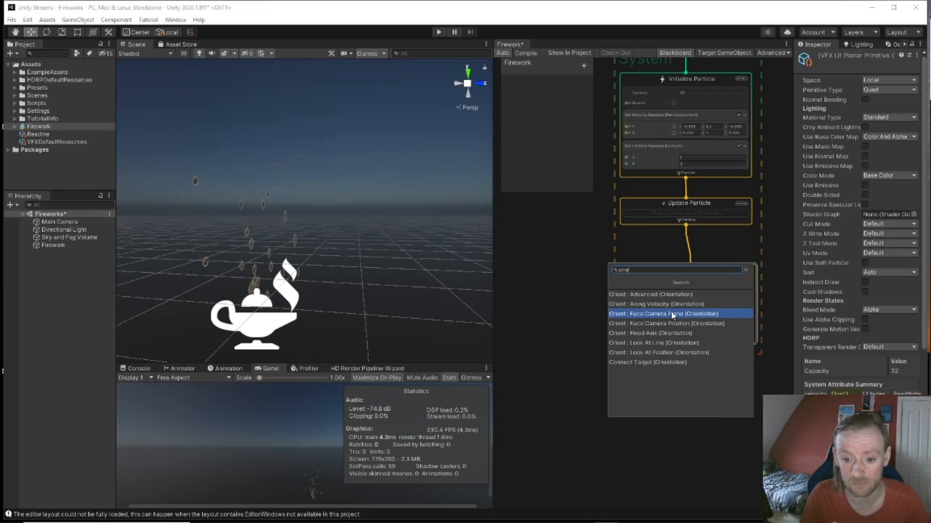
left_click(671, 314)
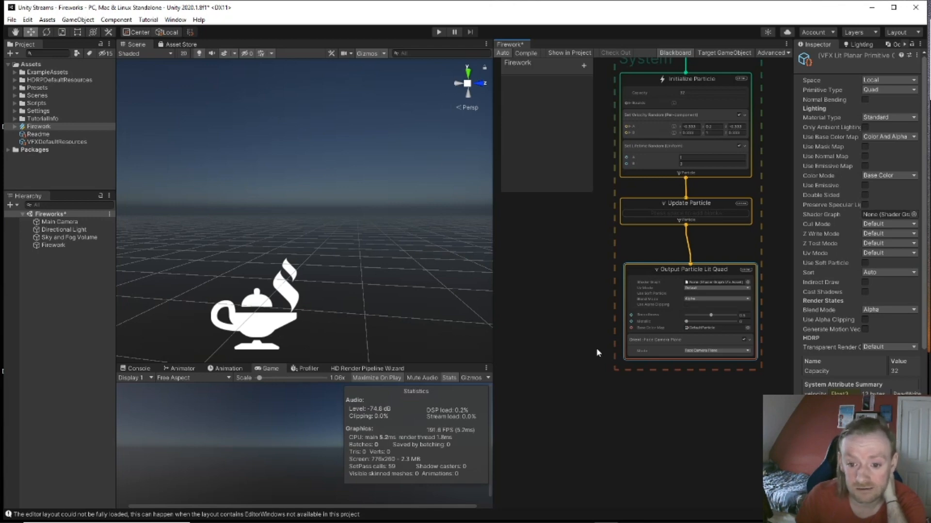
scroll(647, 299, "up", 3)
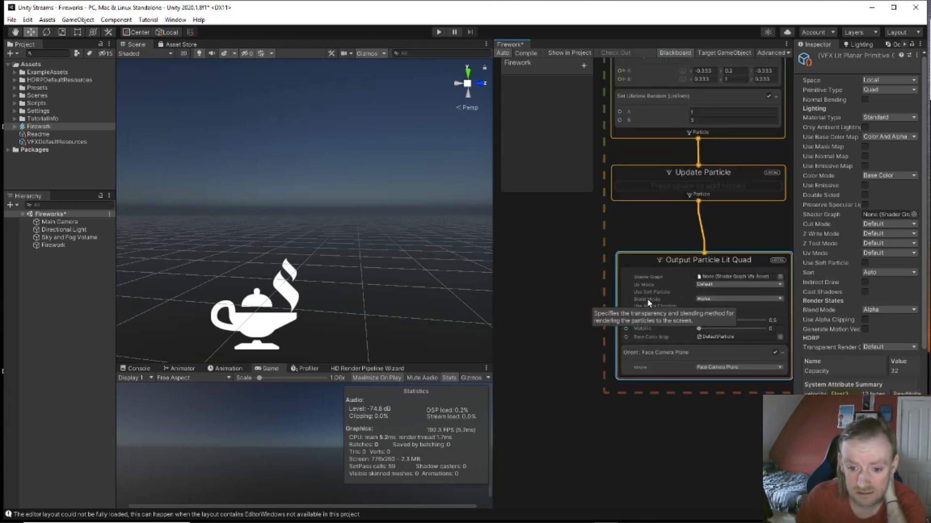
middle_click_drag(577, 301, 522, 303)
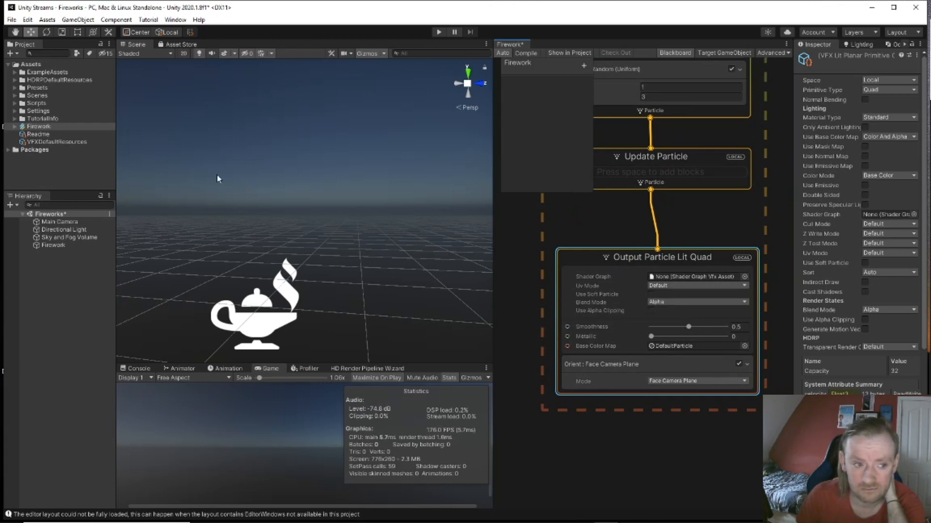
Step: Select the Firework object and check the output's Shader Graph picker without choosing one
left_click(62, 245)
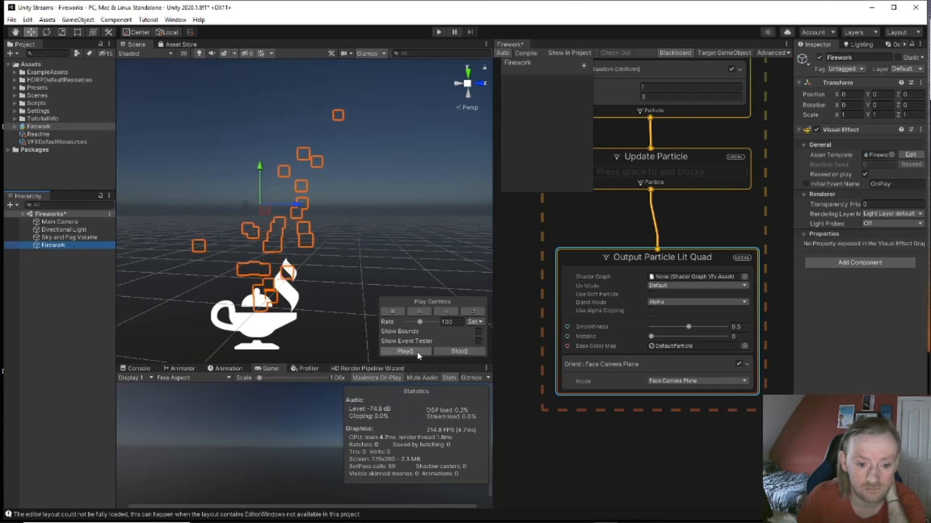
scroll(214, 218, "up", 5)
scroll(214, 217, "down", 4)
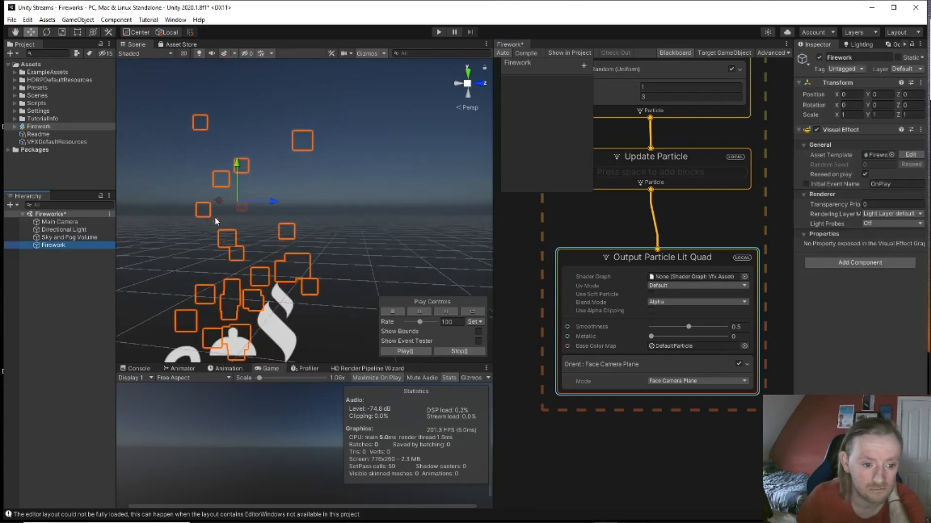
left_click(744, 276)
left_click(615, 399)
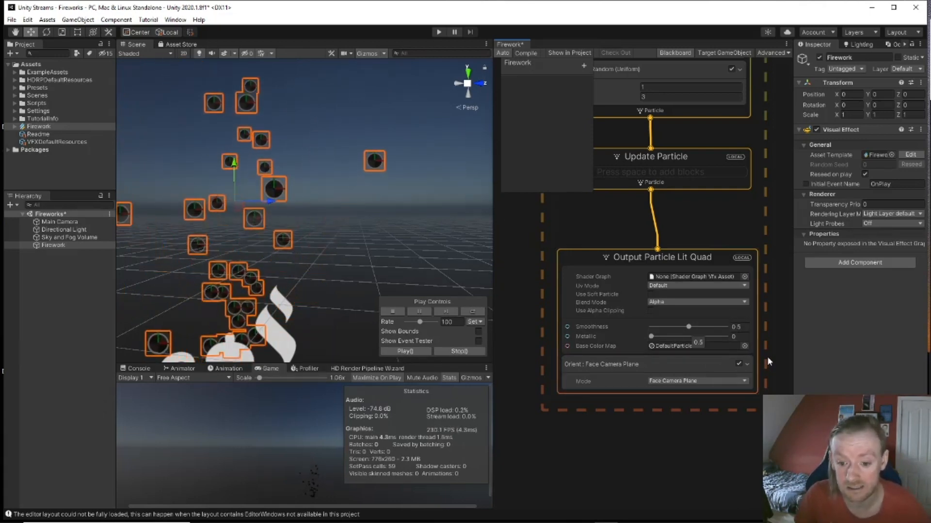
Step: Set the lit quad output's Base Color Map to the Default-Particle texture
left_click(745, 346)
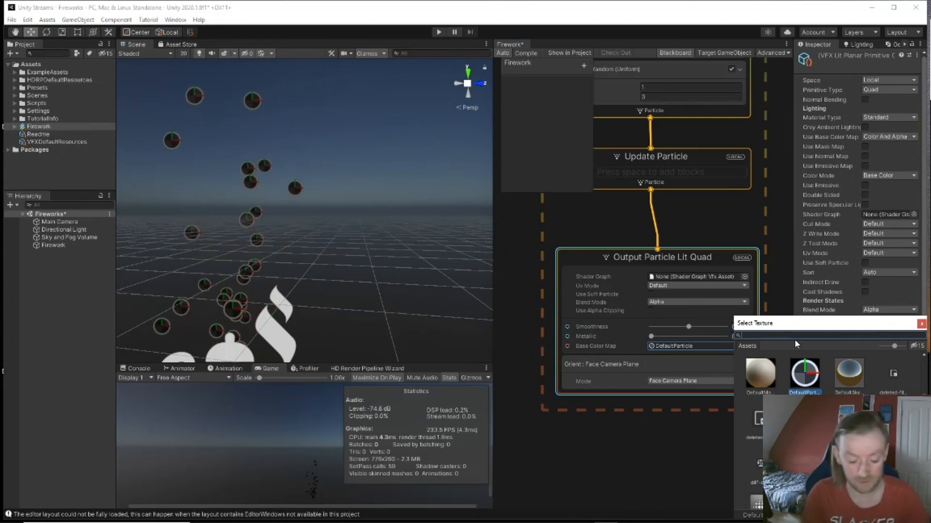
type("partic")
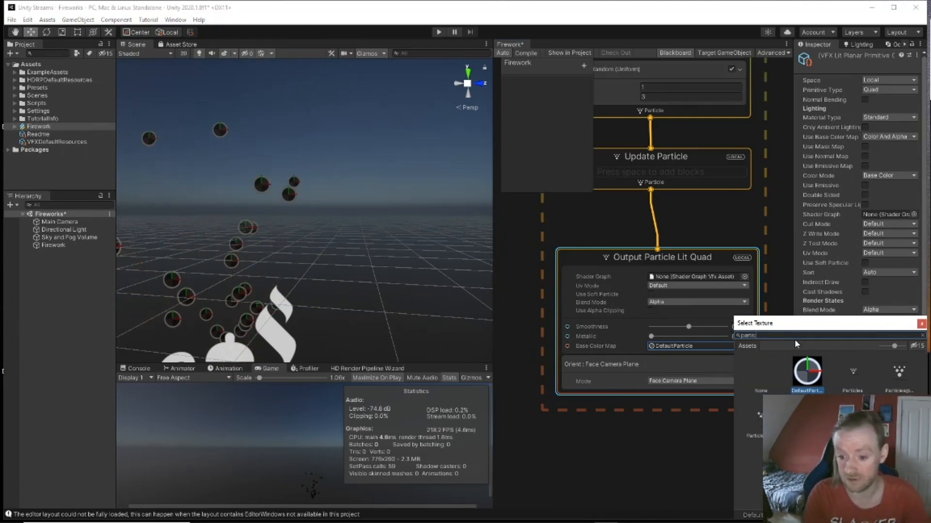
double_click(807, 372)
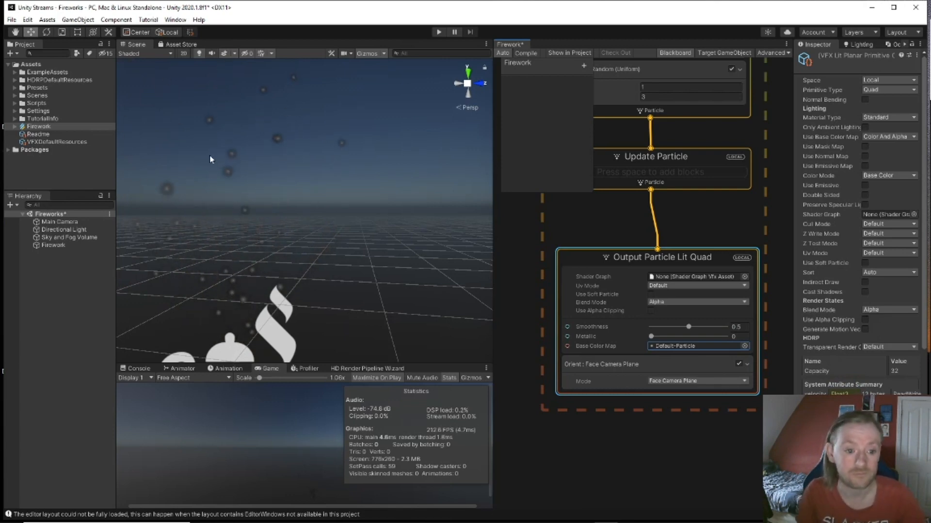
Step: Reframe the scene view and pan the graph to the Spawn and Initialize nodes
mouse_move(264, 246)
middle_mouse_down()
mouse_move(293, 216)
mouse_move(269, 234)
middle_mouse_up()
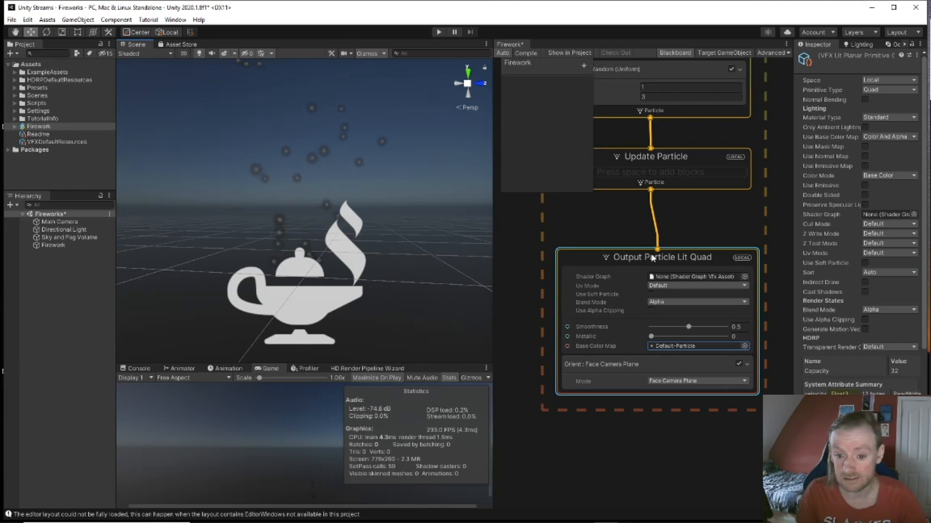
left_click_drag(653, 257, 642, 254)
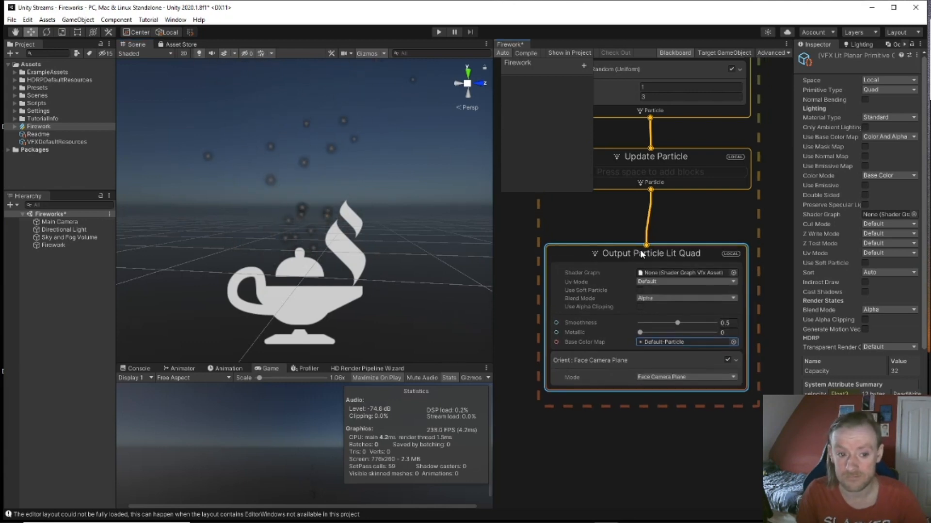
middle_click_drag(702, 228, 718, 446)
scroll(689, 415, "down", 3)
scroll(660, 305, "up", 2)
Step: Remove the Constant Spawn Rate block from the Spawn context
left_click(655, 220)
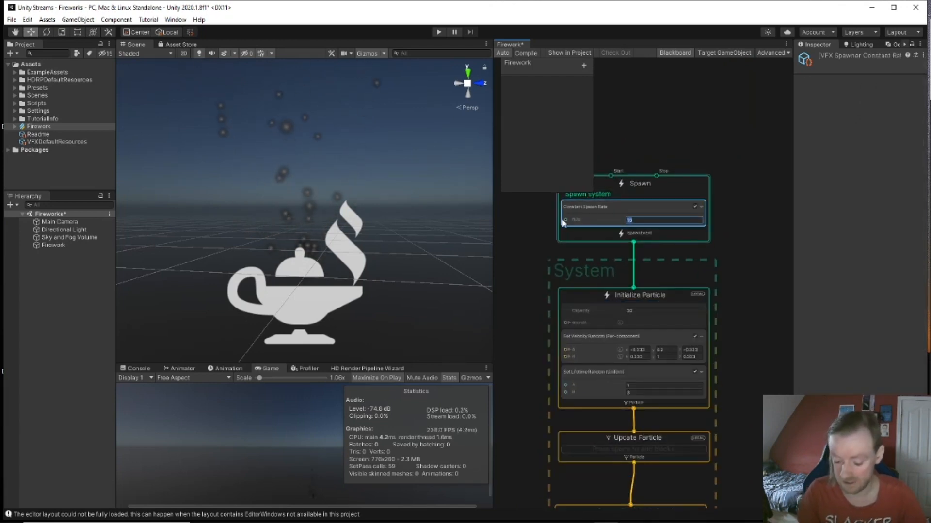
type("1")
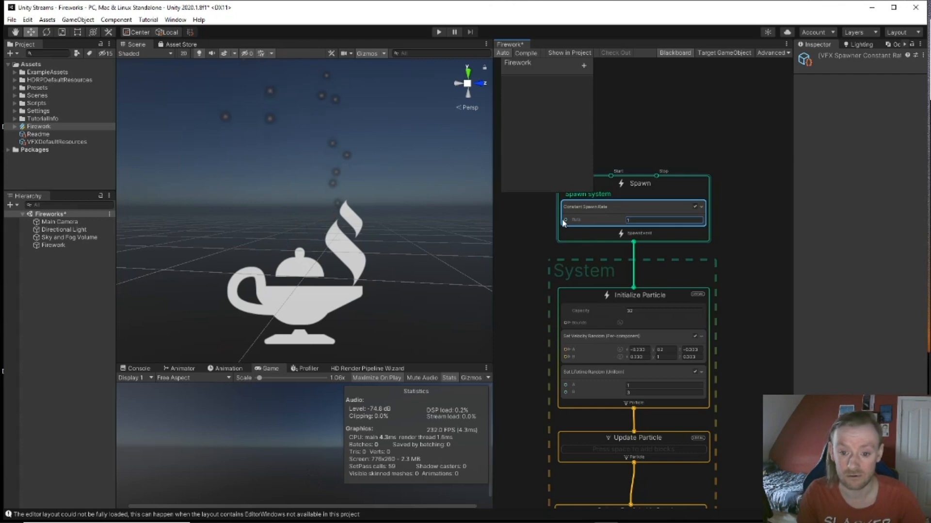
key("Delete")
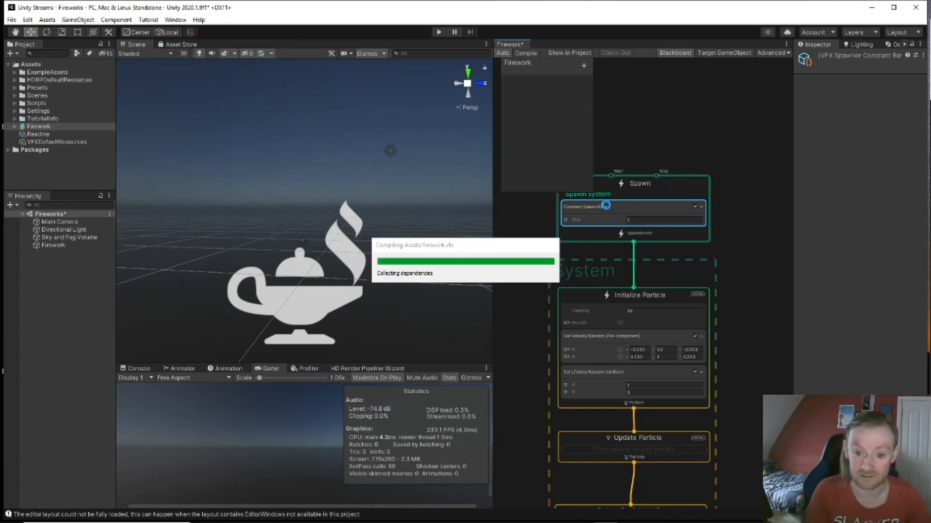
Step: Add a Periodic Burst block to Spawn with Count 1 and Delay 5
left_click(607, 206)
key("space")
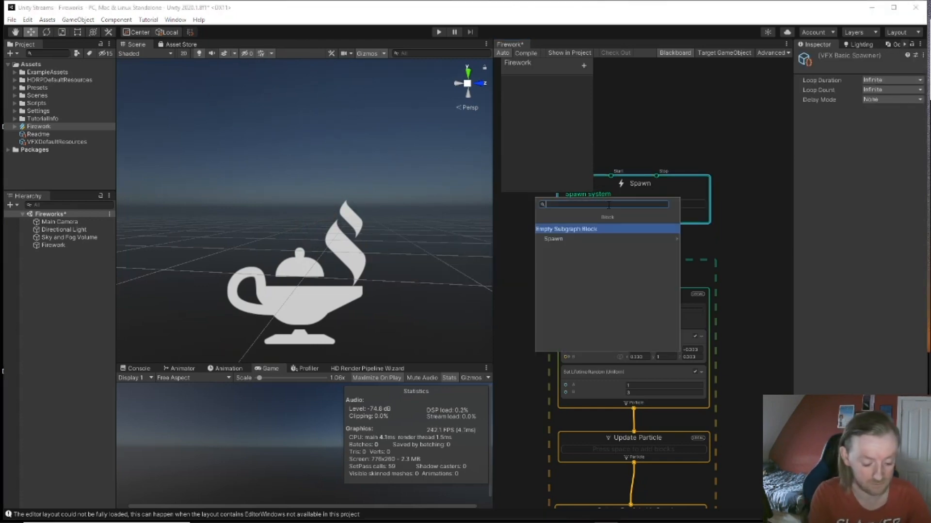
type("peri")
key("Return")
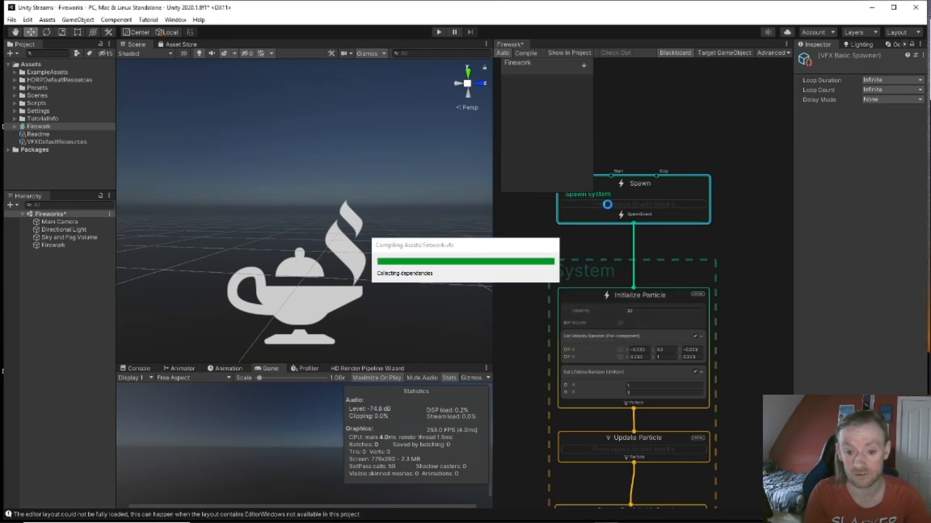
left_click(639, 238)
type("1")
left_click(626, 247)
type("5")
middle_click_drag(758, 307, 752, 251)
left_click_drag(621, 295, 644, 286)
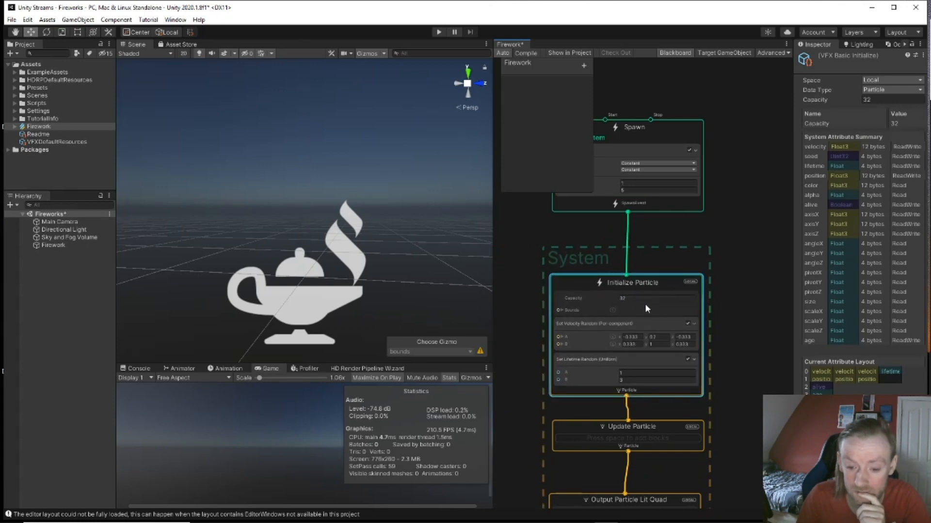
Step: Set Initialize Particle Capacity to 100000 and select its Set Velocity Random block for removal
left_click(644, 299)
type("100000")
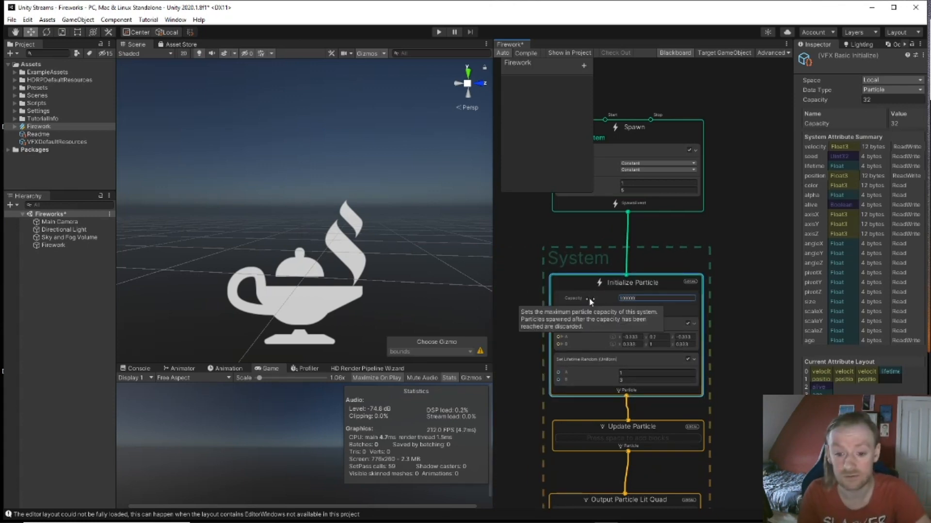
key("Return")
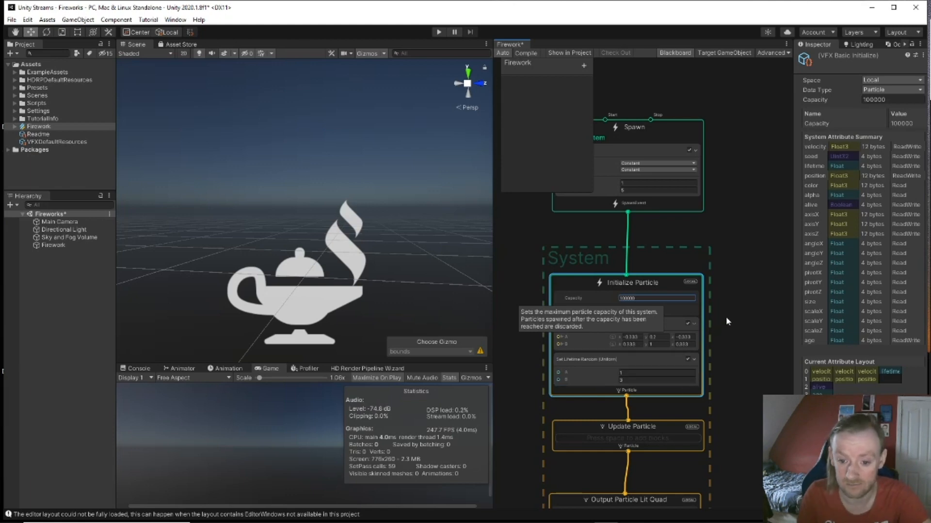
middle_click_drag(731, 288, 734, 268)
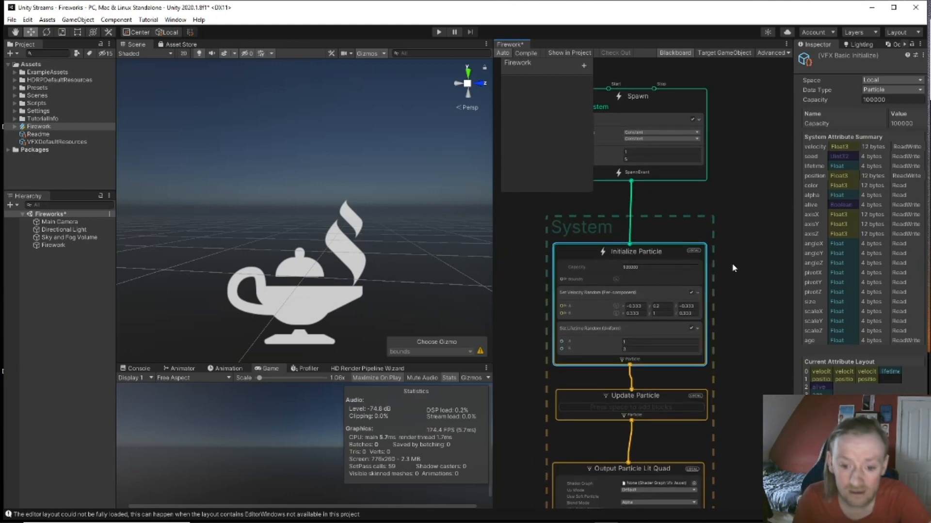
left_click(628, 297)
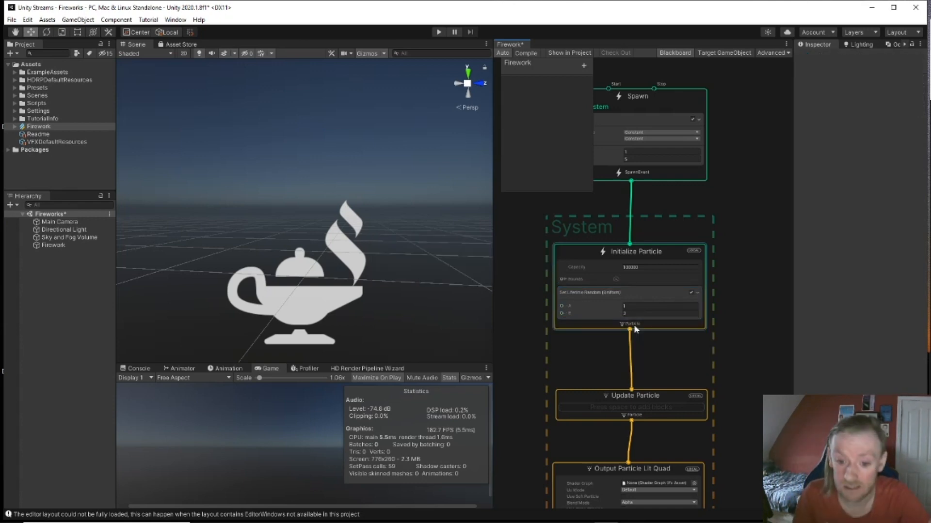
Step: Add a Set Velocity block to Initialize Particle via 'set vel' for a 0, 2, 0 velocity
left_click(632, 255)
key("space")
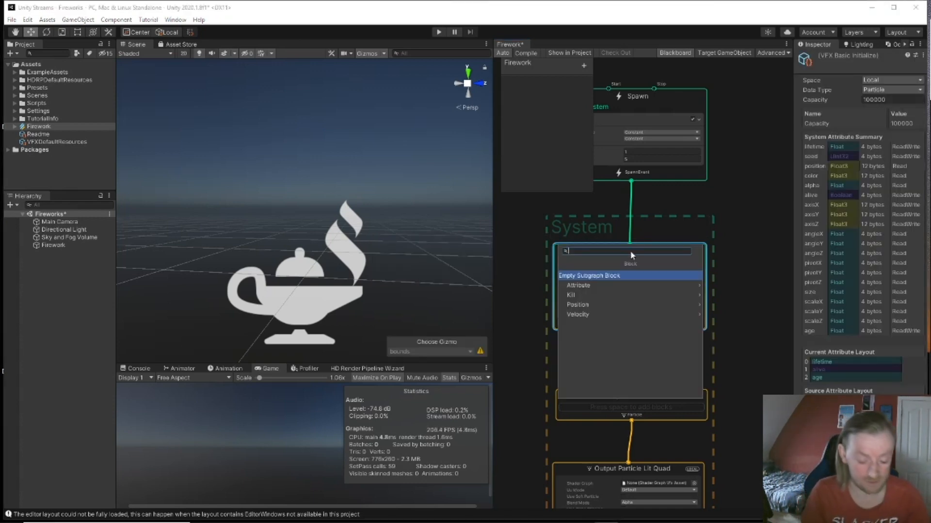
type("set velo")
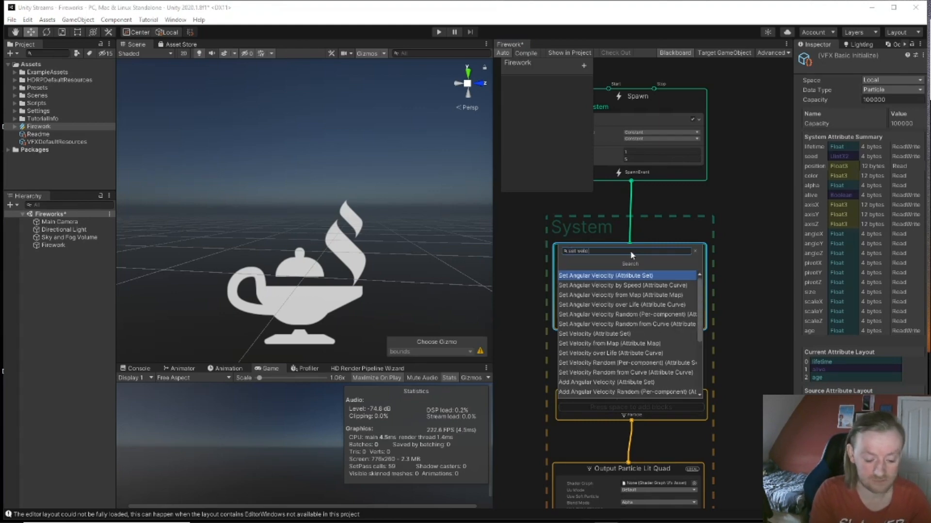
key("Down")
key("Down")
key("Down")
key("Down")
key("Down")
key("Down")
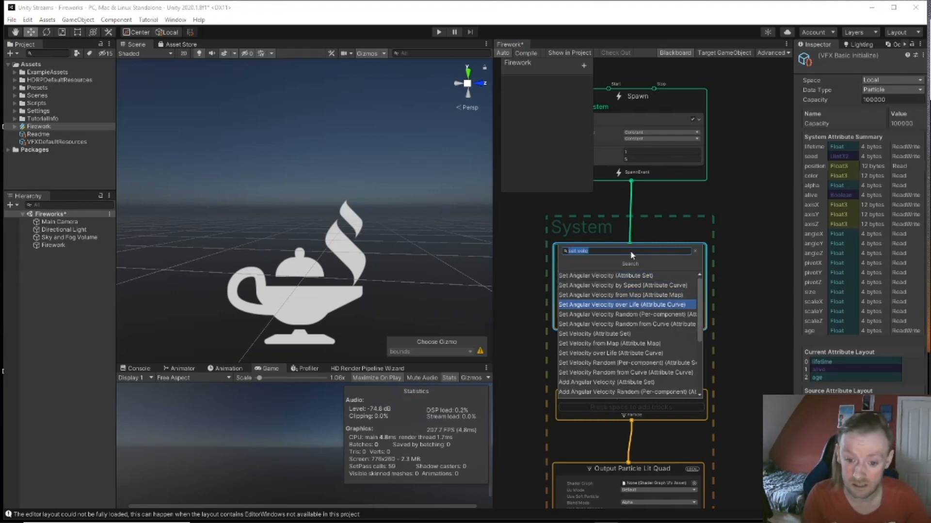
key("Escape")
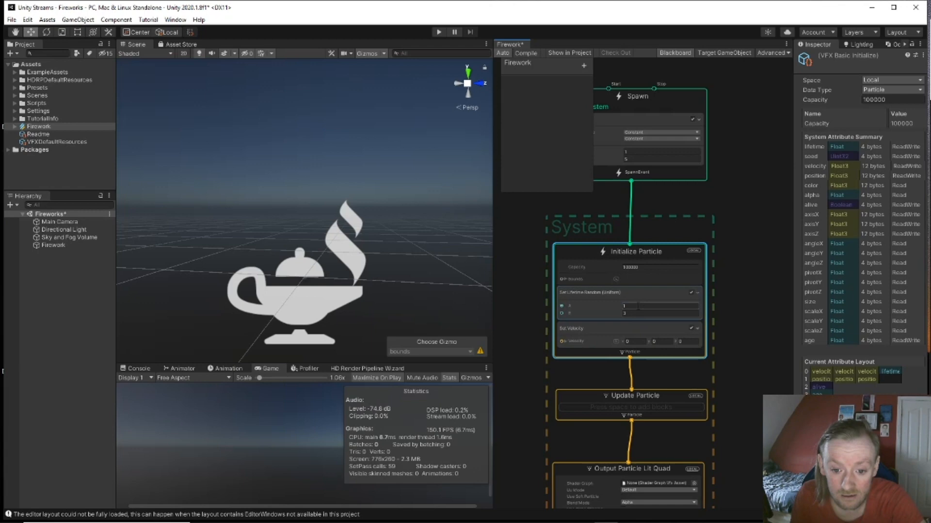
left_click(660, 339)
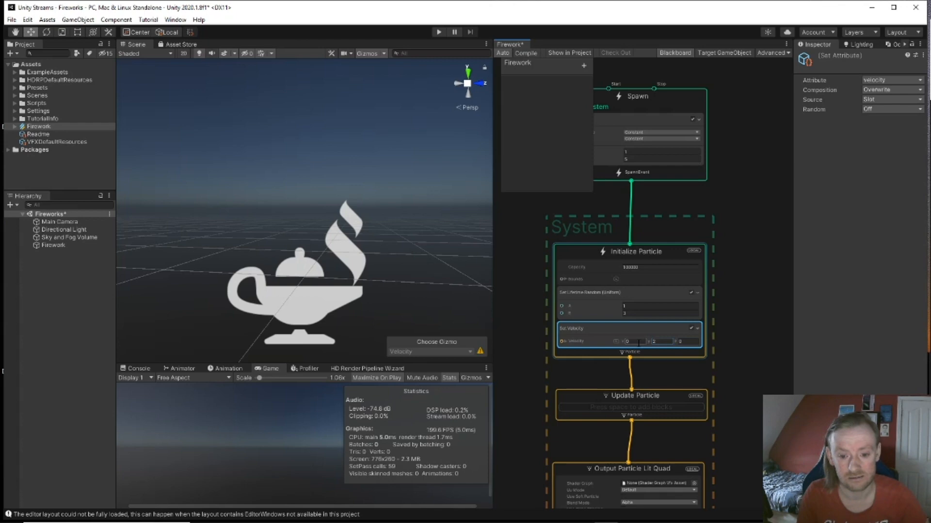
Step: Search 'tr' in Update Particle's block search and add Trigger Event Rate (Over Time)
scroll(748, 420, "down", 1)
middle_click_drag(748, 419, 721, 325)
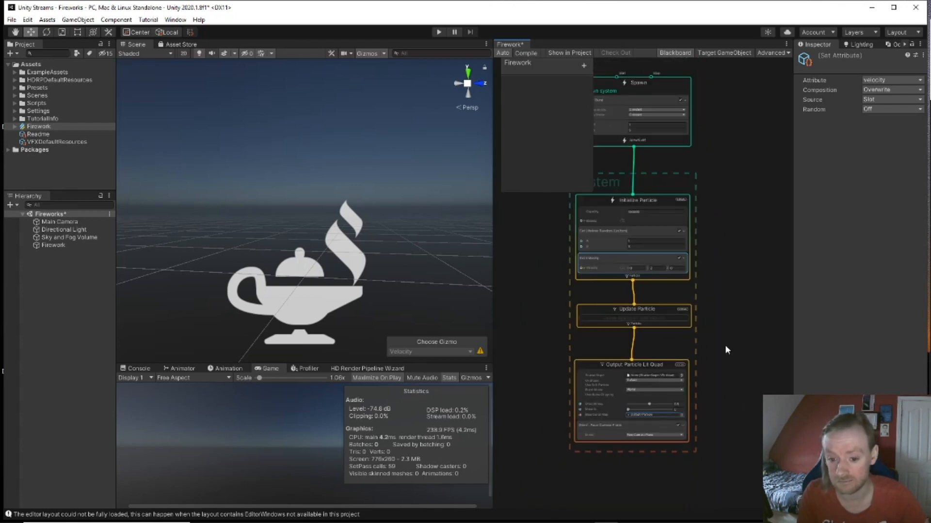
scroll(688, 334, "down", 1)
left_click(654, 316)
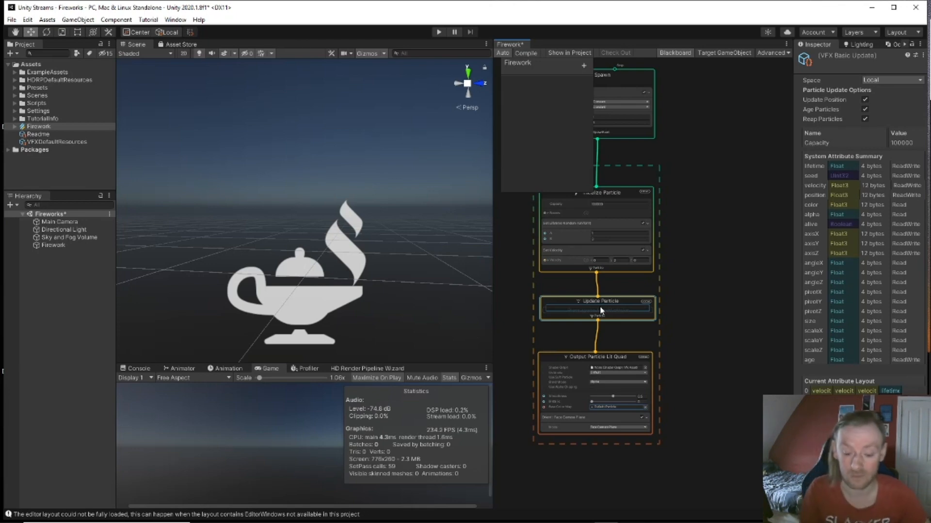
key("space")
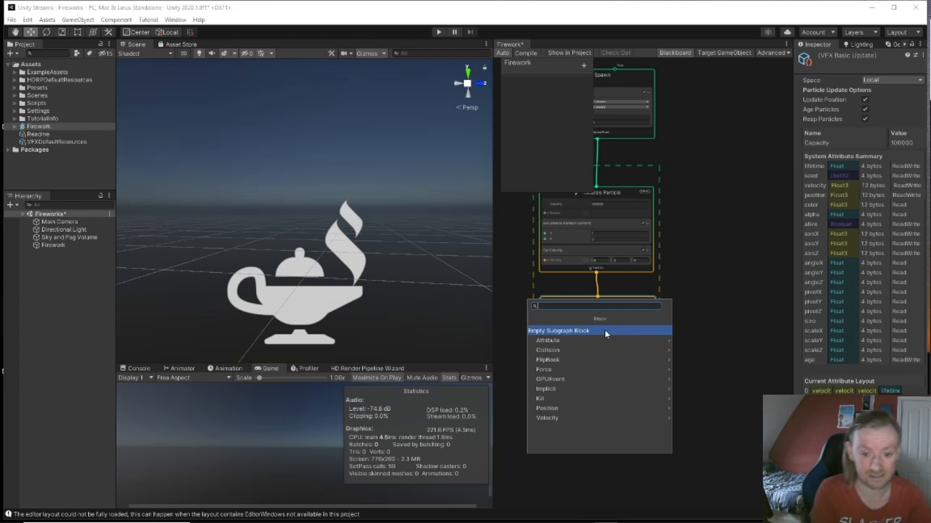
type("g")
key("BackSpace")
type("tr")
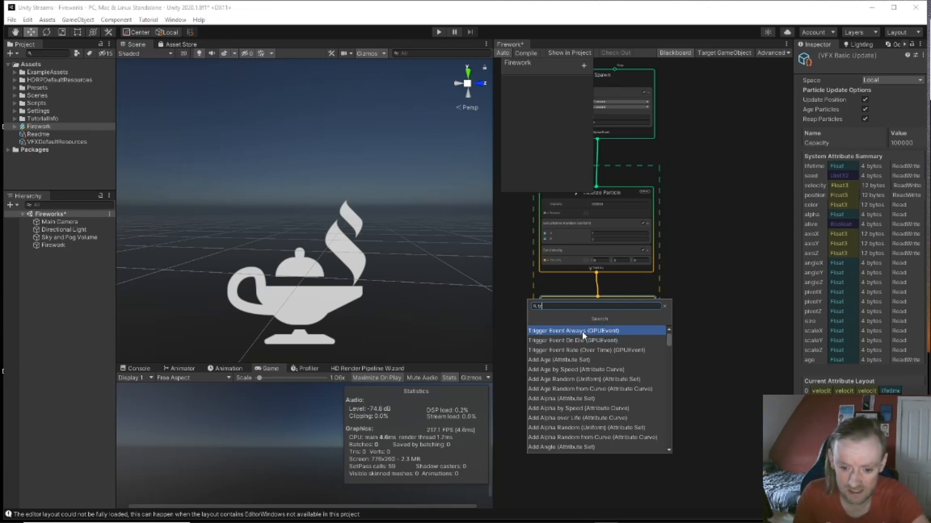
left_click(605, 355)
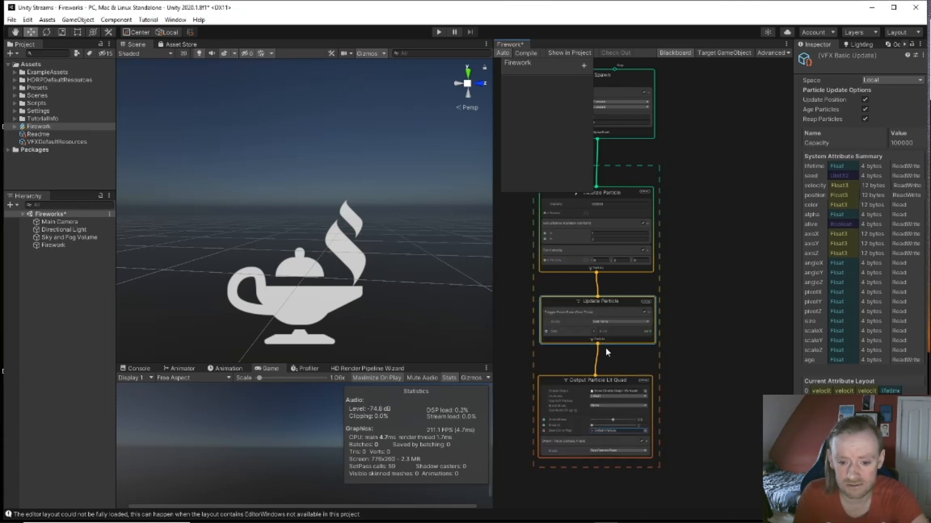
scroll(615, 353, "up", 2)
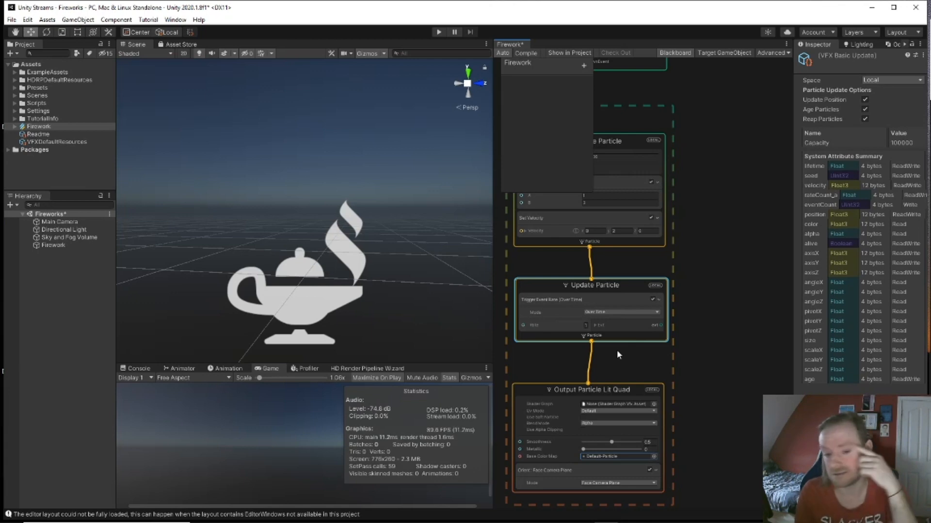
Step: Create a GPUEvent context linked from the trigger's event output
left_click_drag(662, 329, 706, 146)
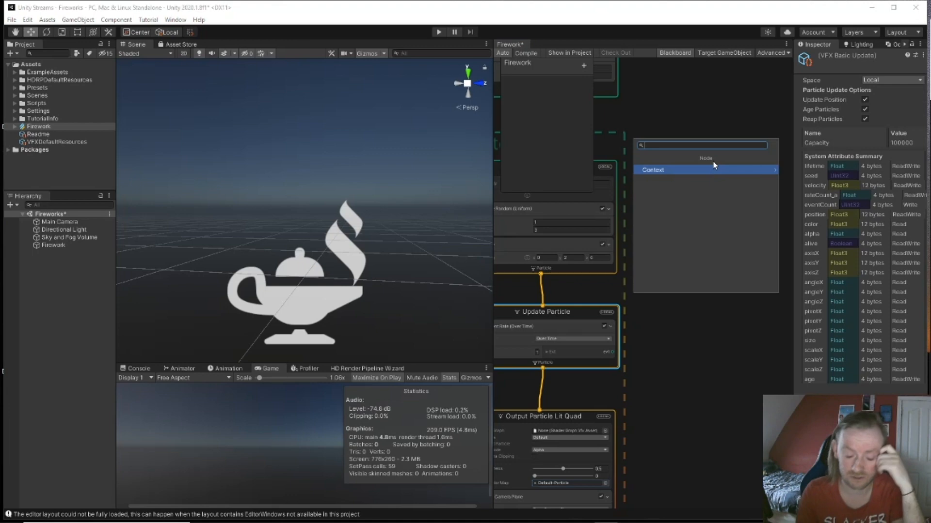
type("gp")
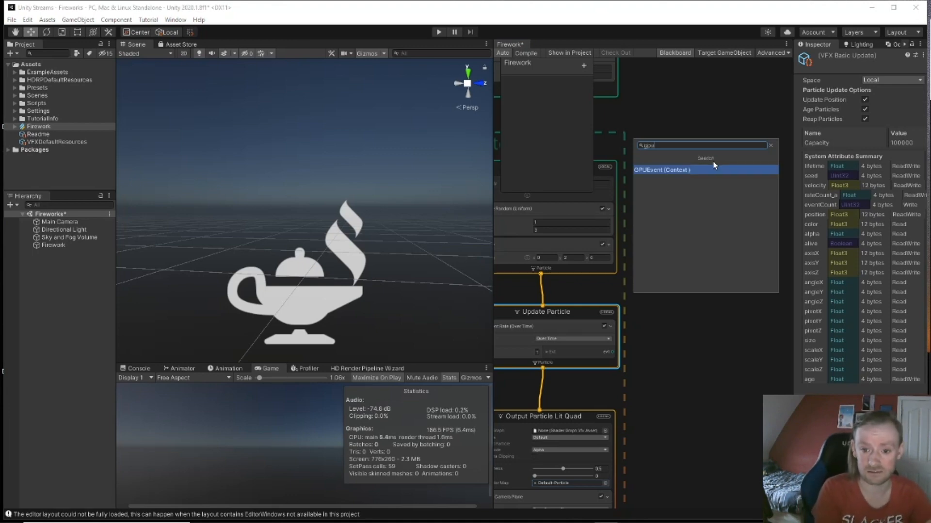
type("u")
key("Return")
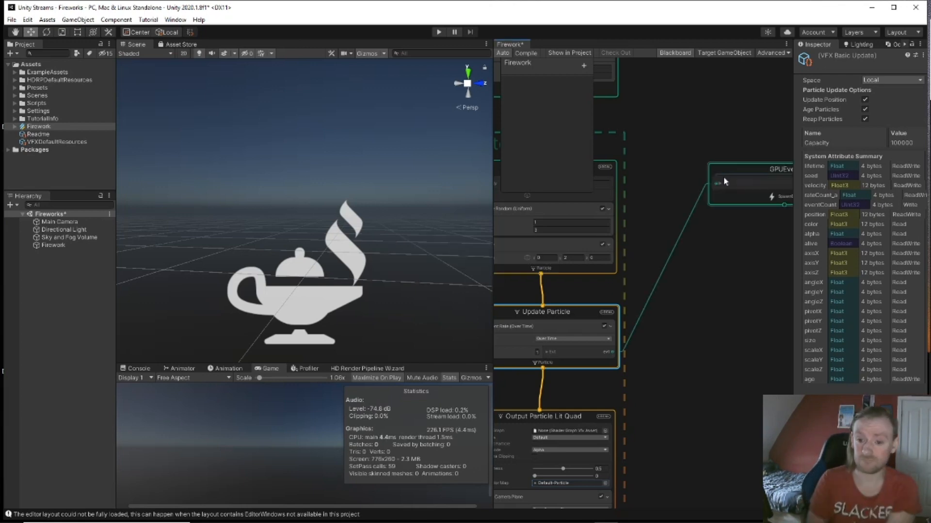
middle_click_drag(724, 248, 626, 231)
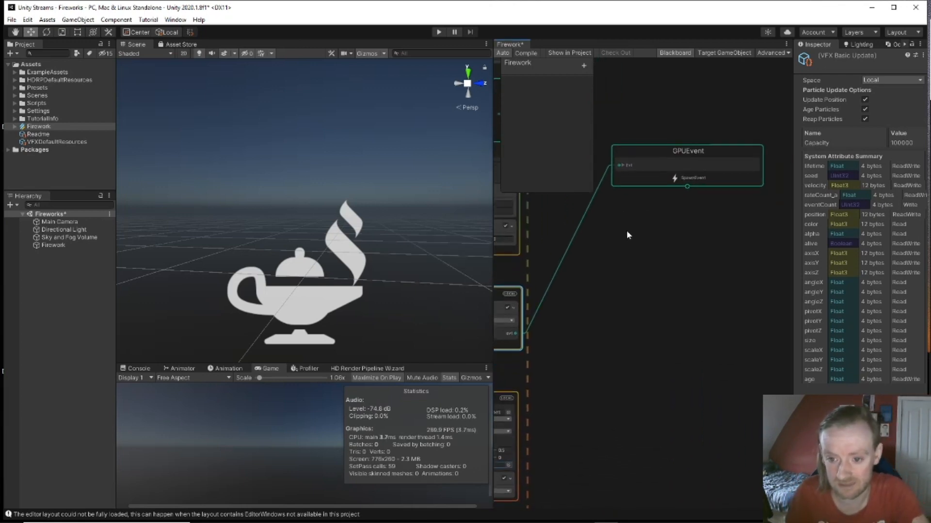
scroll(626, 231, "up", 1)
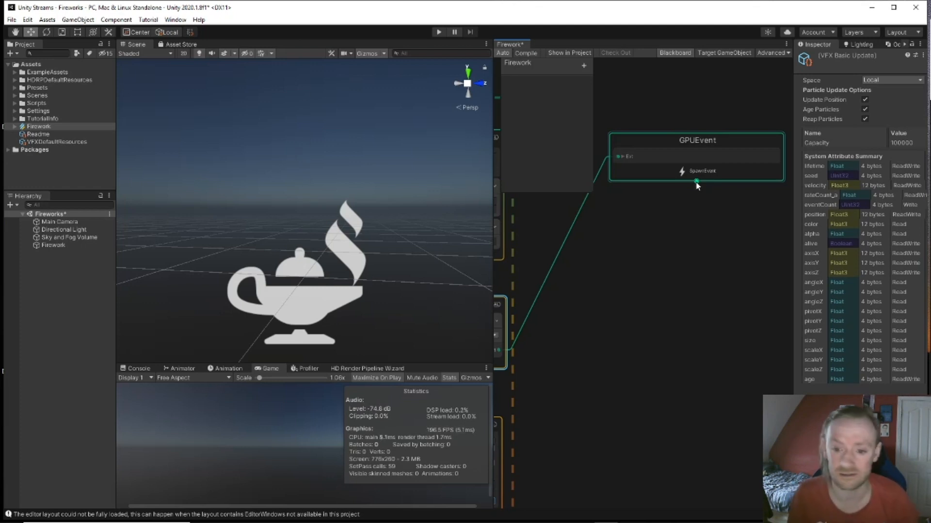
Step: Create a second Initialize Particle linked from GPUEvent and position it beneath
left_click_drag(696, 182, 692, 231)
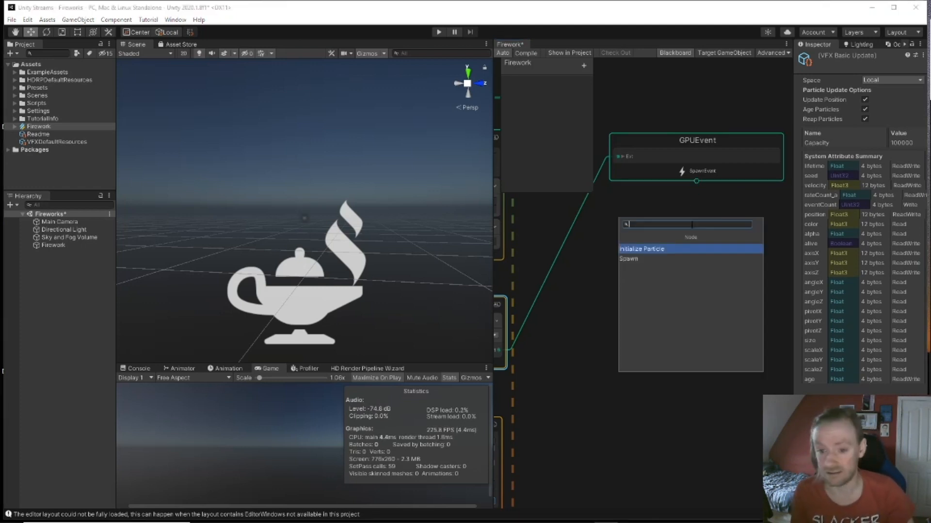
left_click(654, 252)
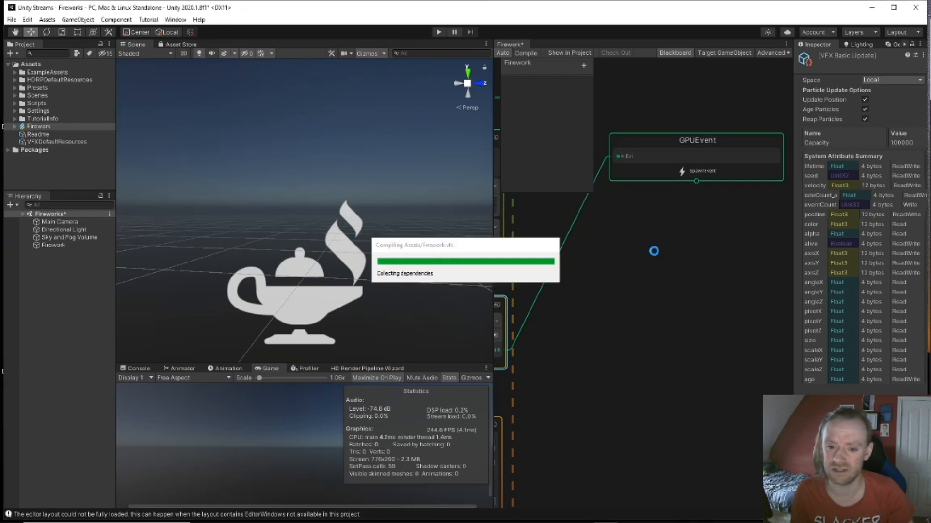
left_click(688, 252)
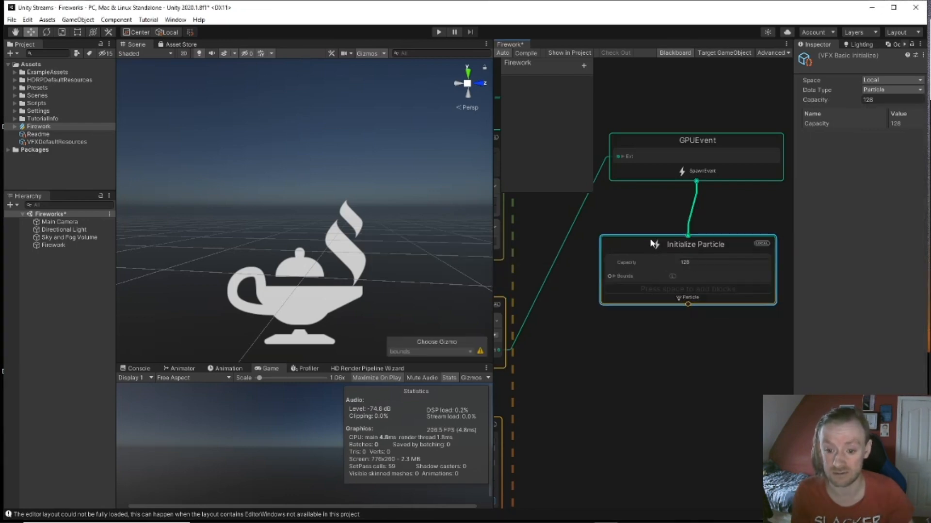
scroll(638, 258, "down", 3)
middle_click_drag(638, 258, 572, 288)
scroll(637, 320, "up", 3)
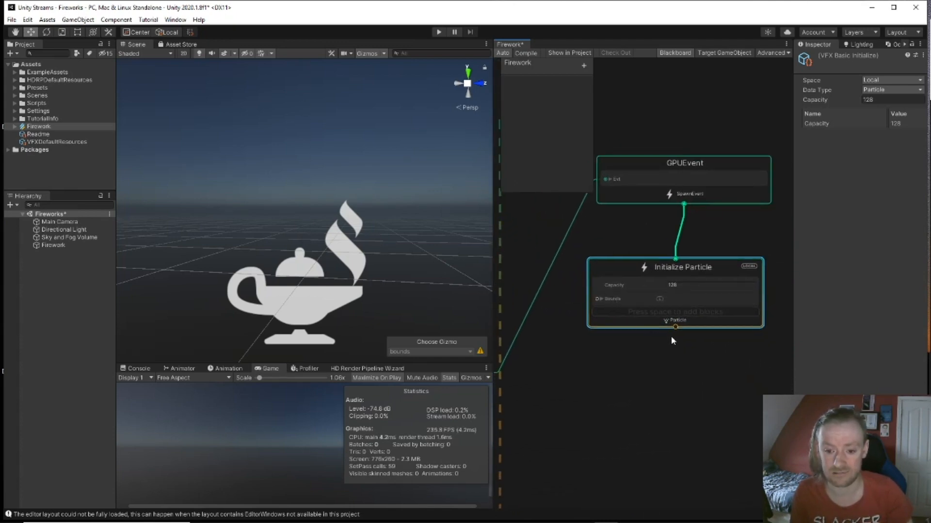
scroll(696, 346, "down", 3)
middle_click_drag(687, 356, 662, 350)
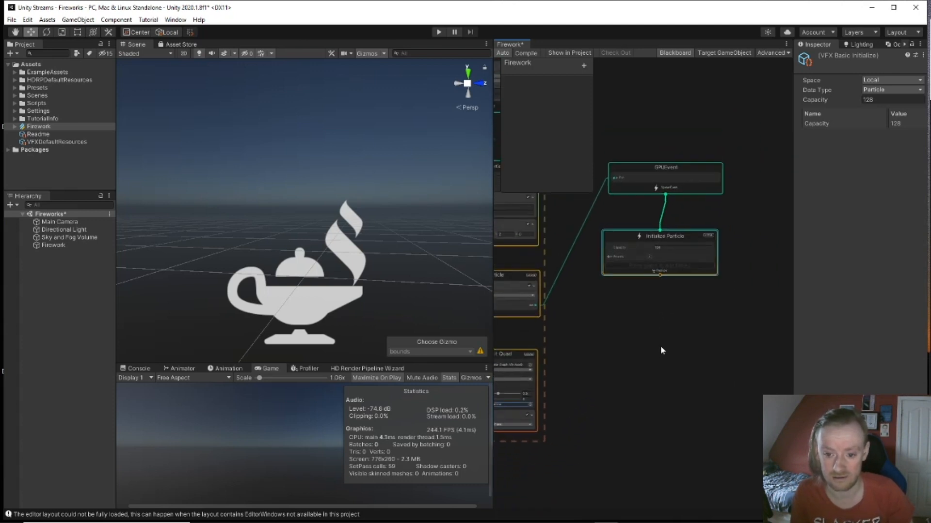
mouse_move(662, 278)
left_mouse_down()
mouse_move(671, 263)
mouse_move(670, 290)
left_mouse_up()
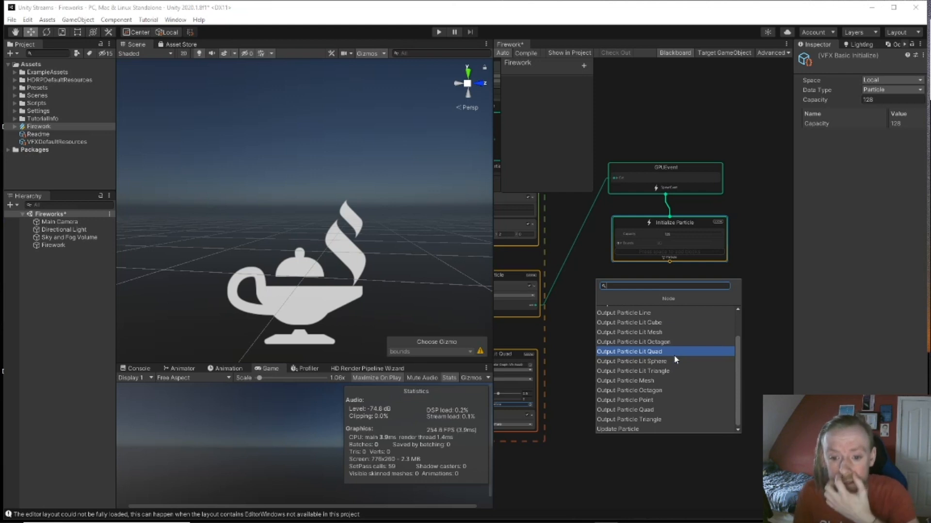
Step: Attach an Output Particle Line context below the new Initialize Particle
key("Down")
key("Down")
key("Down")
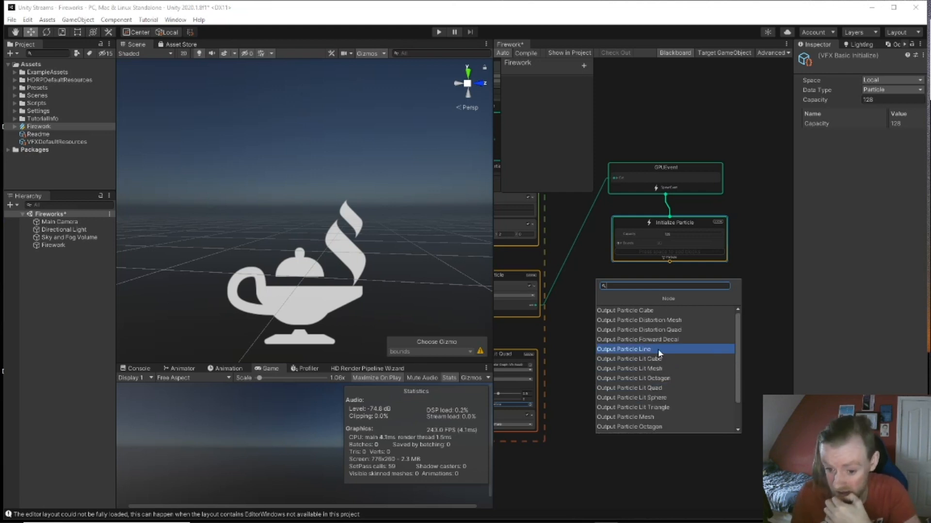
left_click(658, 349)
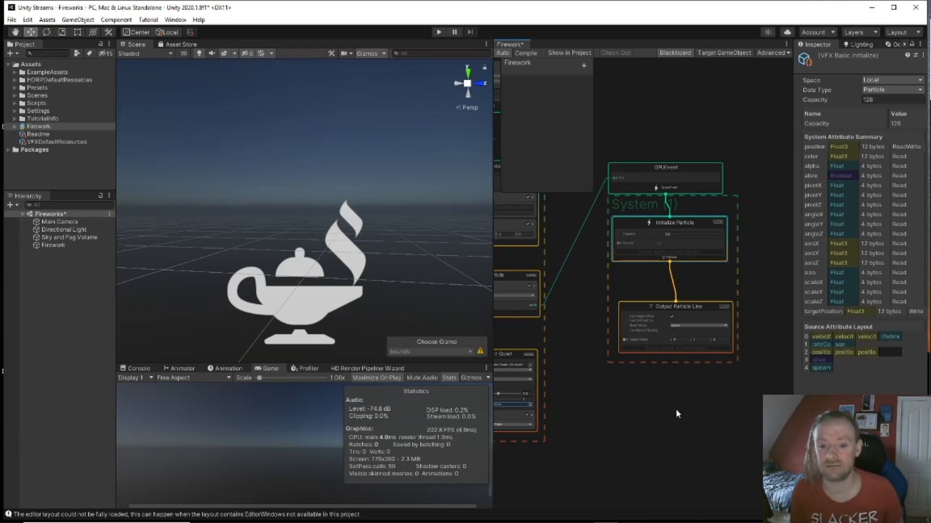
scroll(677, 348, "up", 5)
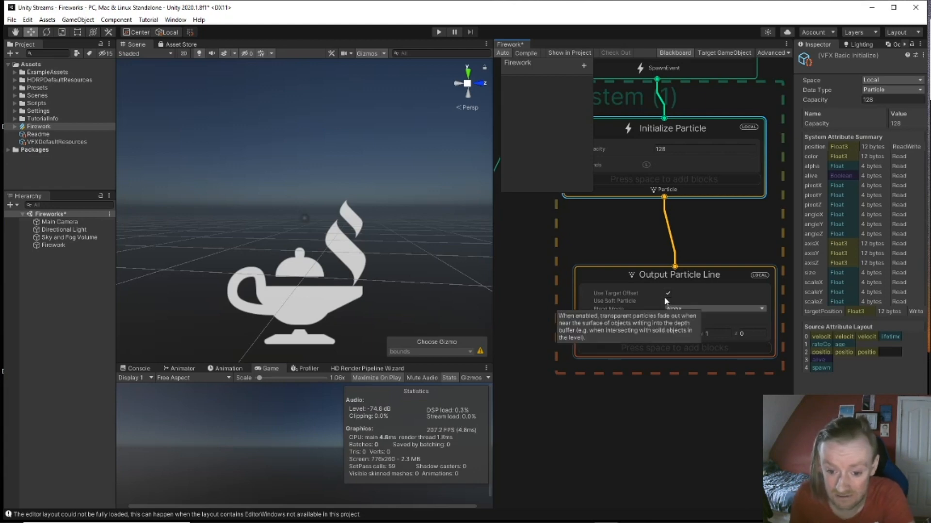
scroll(647, 336, "down", 2)
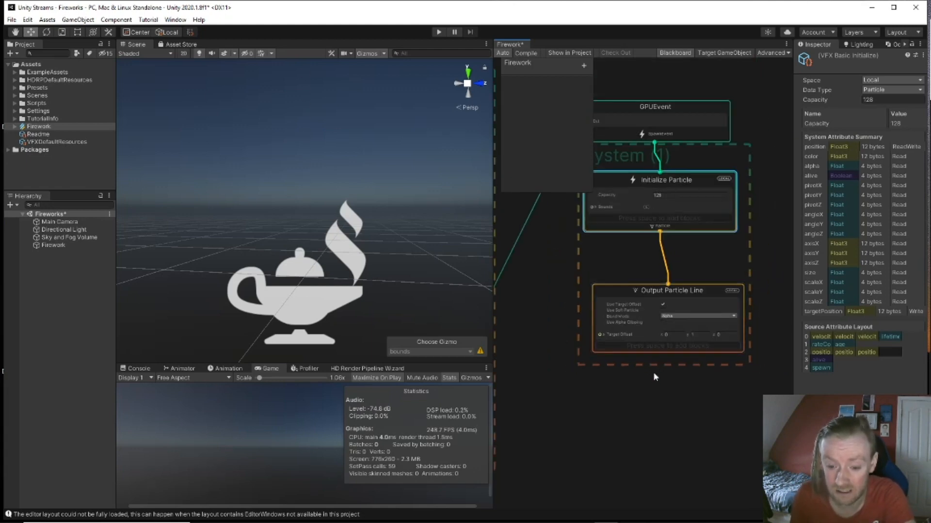
middle_click_drag(685, 245, 665, 364)
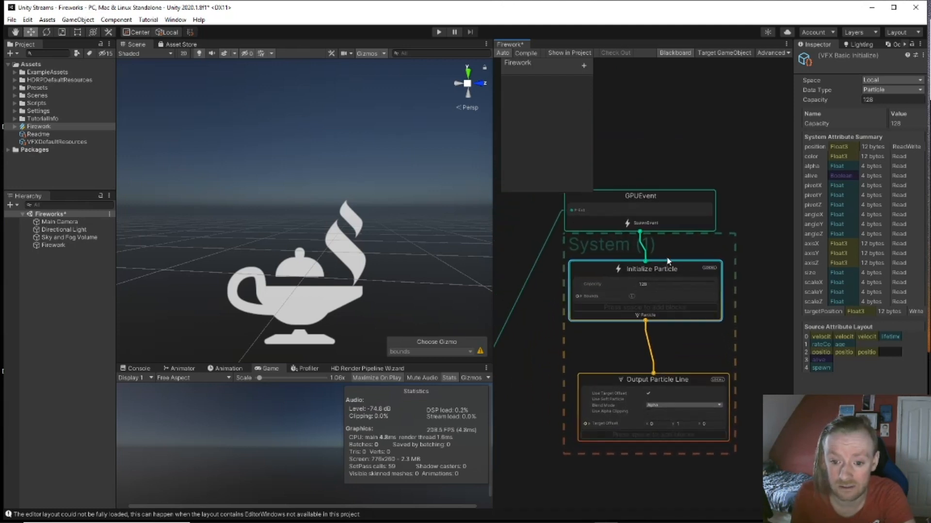
left_click_drag(661, 278, 665, 309)
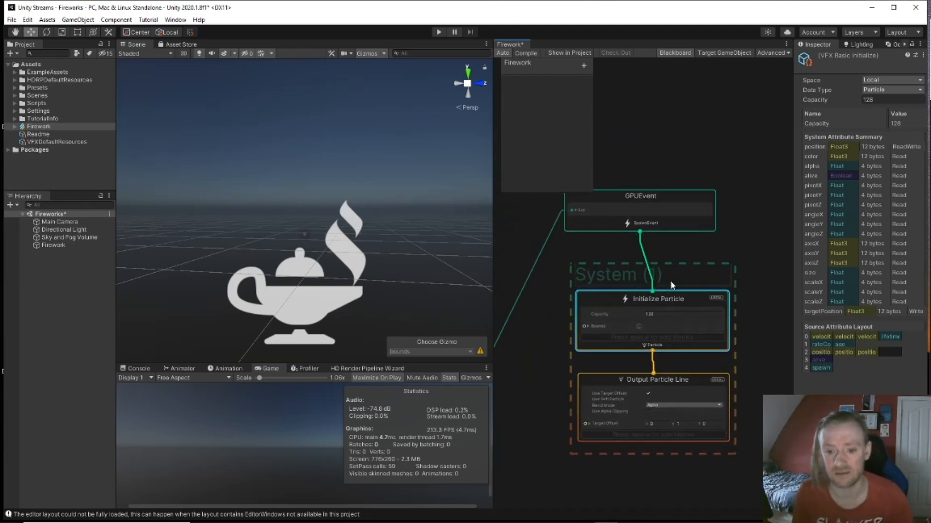
Step: Create a new Spawn context from the 'spawn' node search
key("space")
type("spawn")
key("Return")
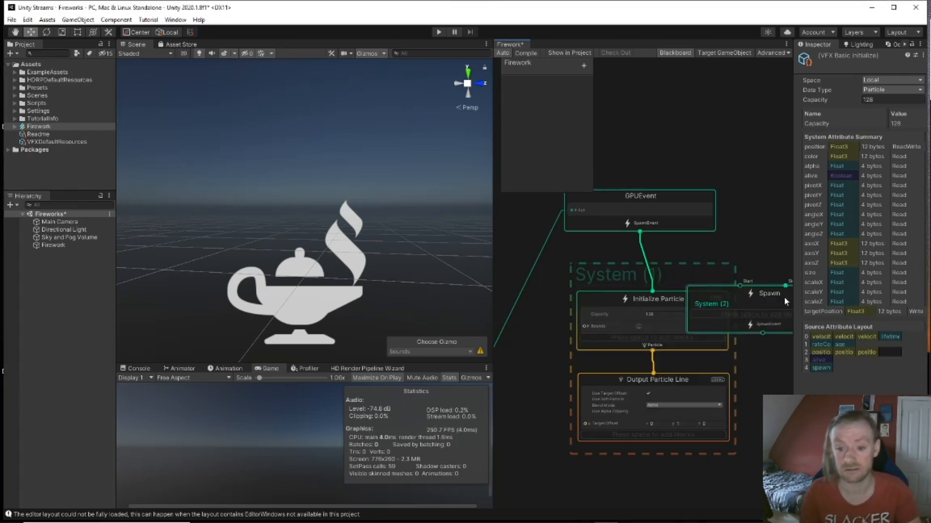
Step: Place Spawn between GPUEvent and Initialize Particle, linking GPUEvent's SpawnEvent to Spawn's Start
left_click_drag(775, 297, 677, 257)
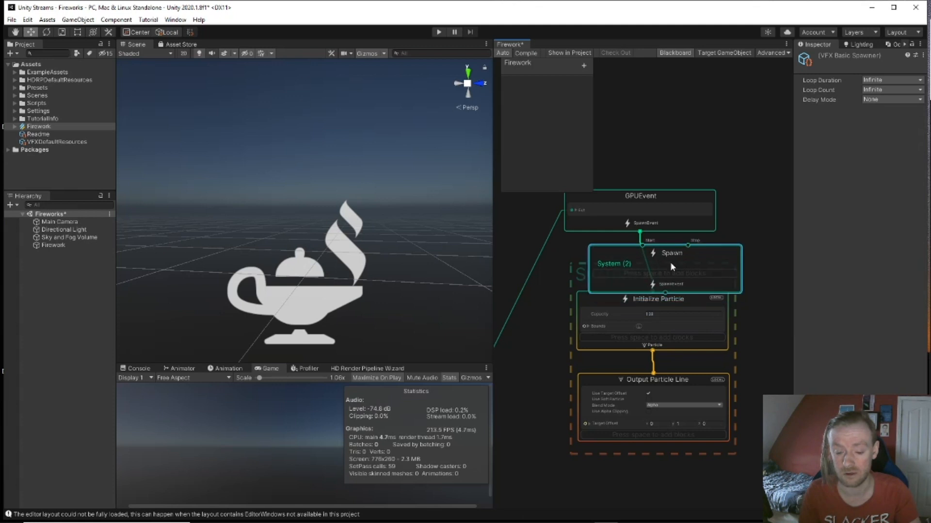
scroll(677, 257, "down", 5)
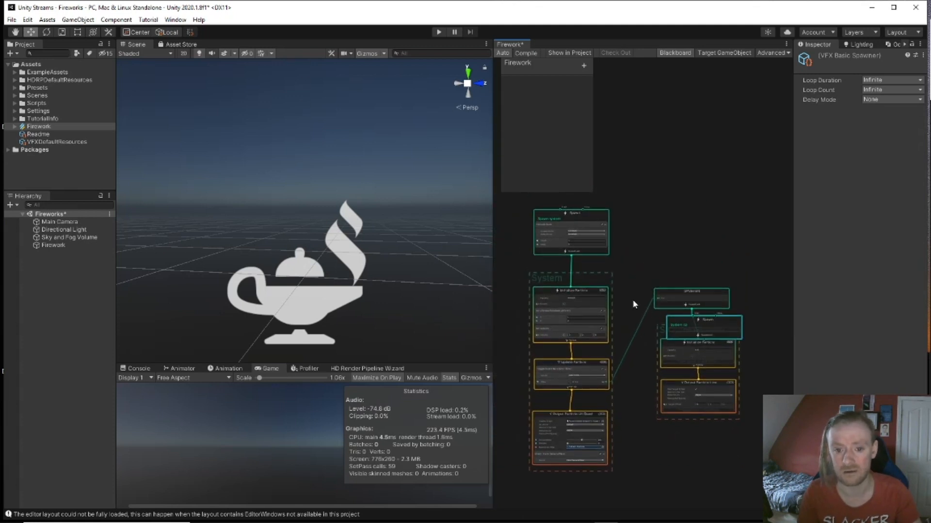
scroll(635, 295, "up", 2)
scroll(634, 297, "down", 1)
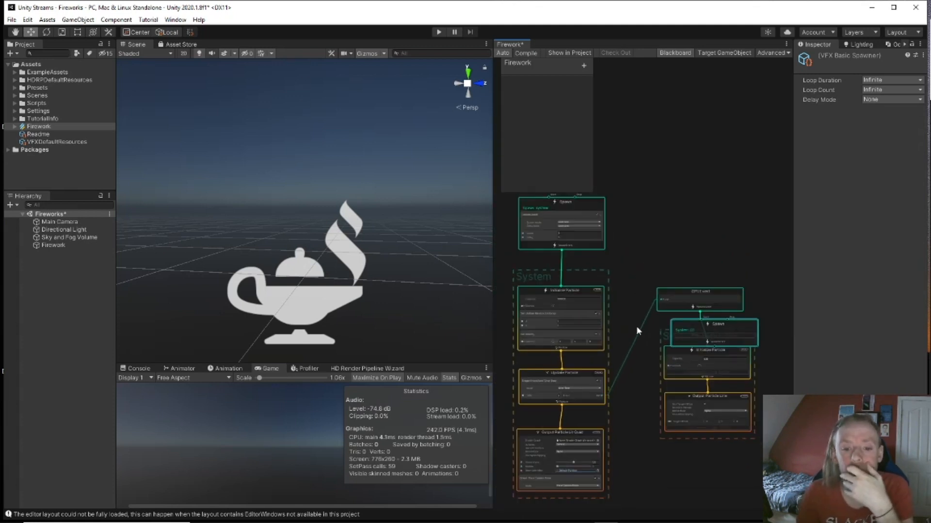
scroll(637, 330, "up", 1)
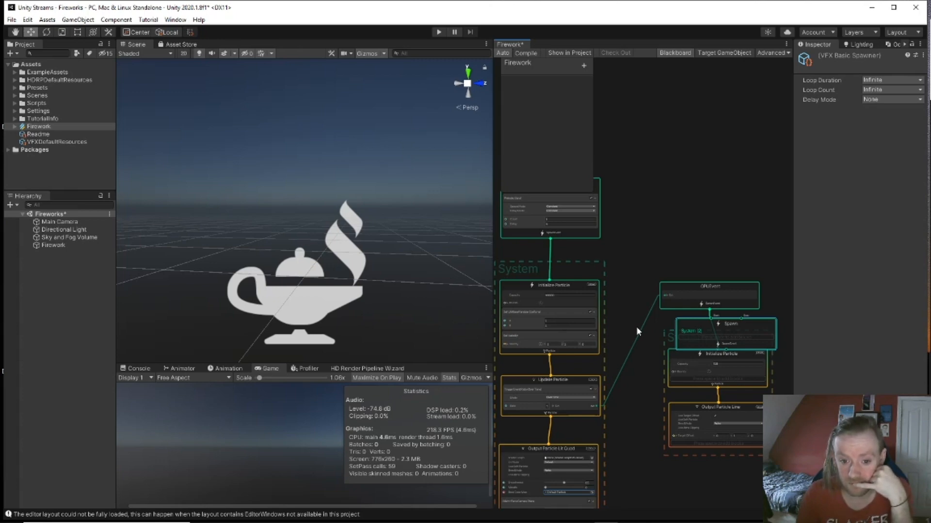
scroll(636, 332, "up", 1)
left_click_drag(752, 281, 720, 160)
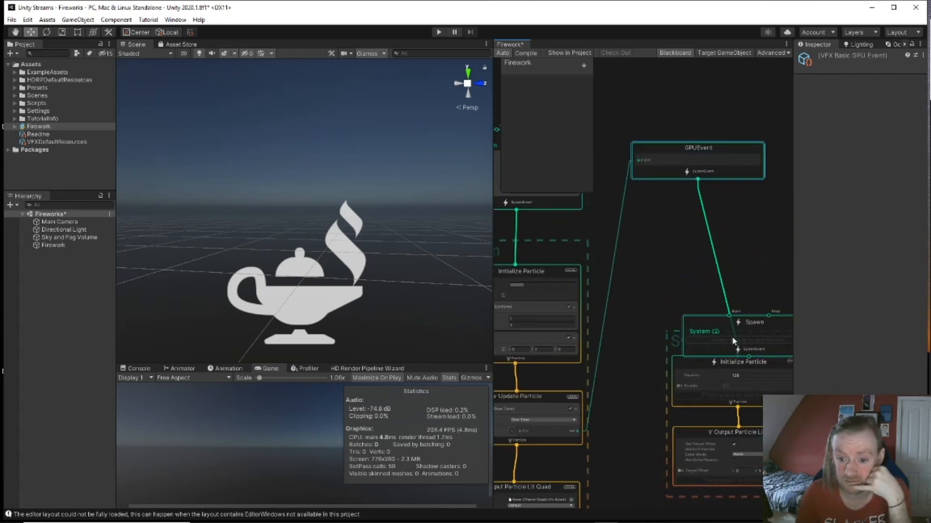
left_click_drag(735, 348, 696, 269)
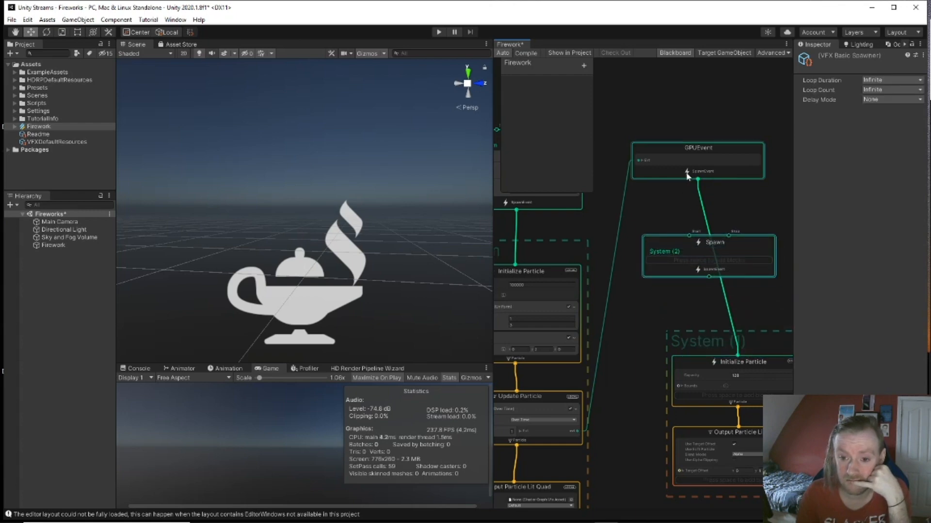
left_click_drag(698, 180, 689, 237)
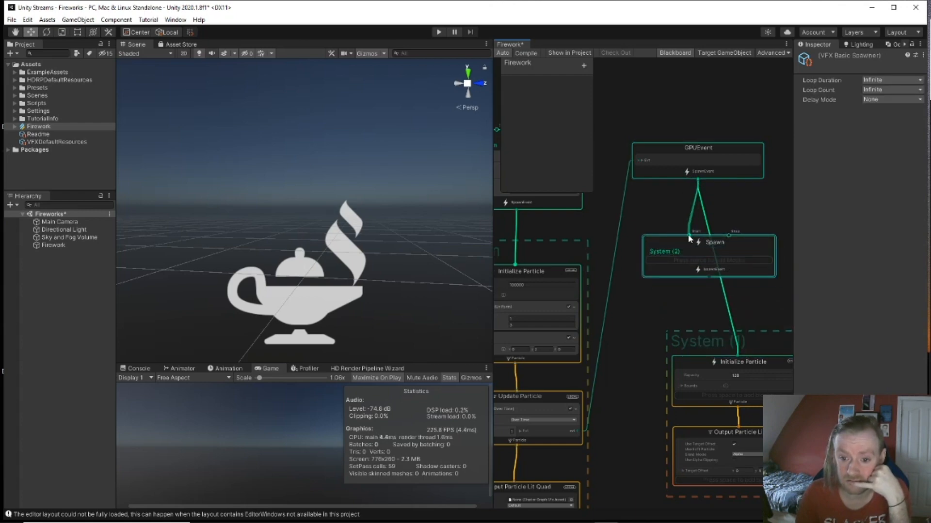
Step: Delete the direct GPUEvent-to-Initialize link and connect Spawn to Initialize Particle instead
left_click(731, 324)
key("Delete")
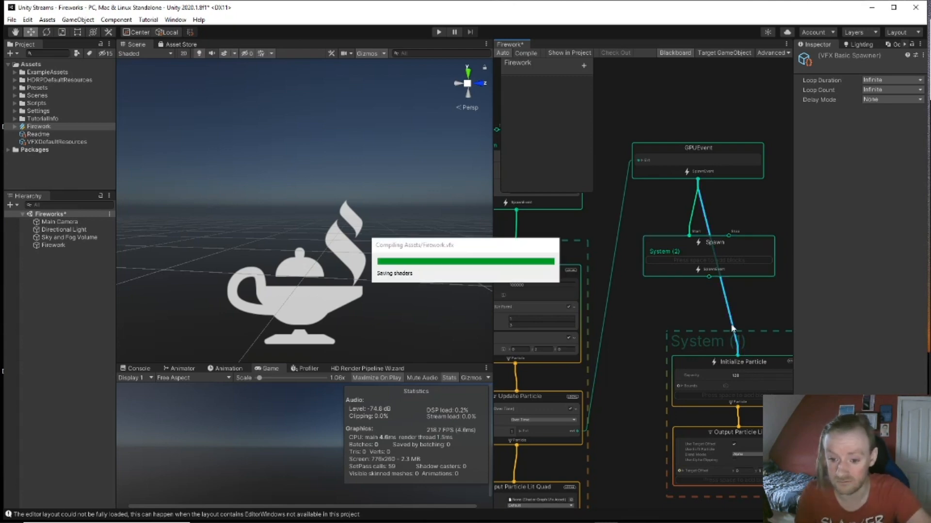
left_click_drag(709, 277, 737, 357)
Step: Add a Constant Spawn Rate block to the Spawn context
key("space")
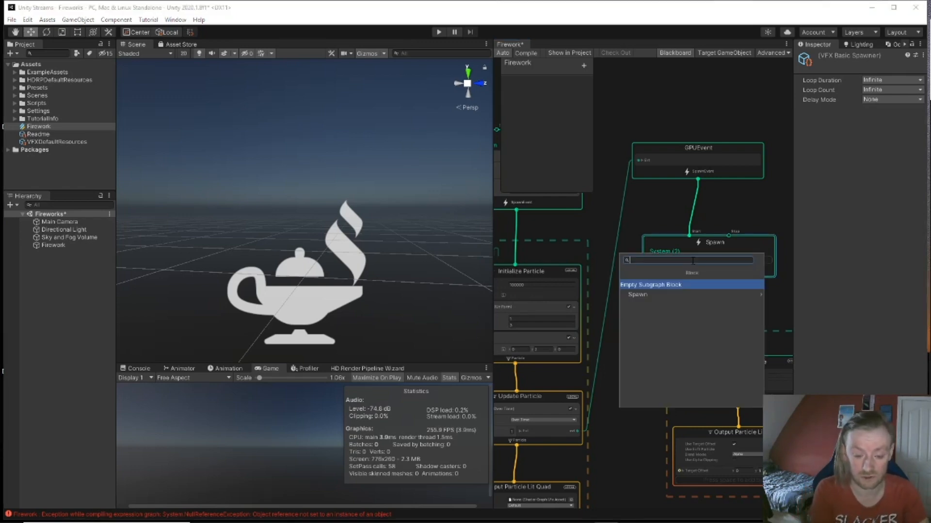
key("Down")
key("Return")
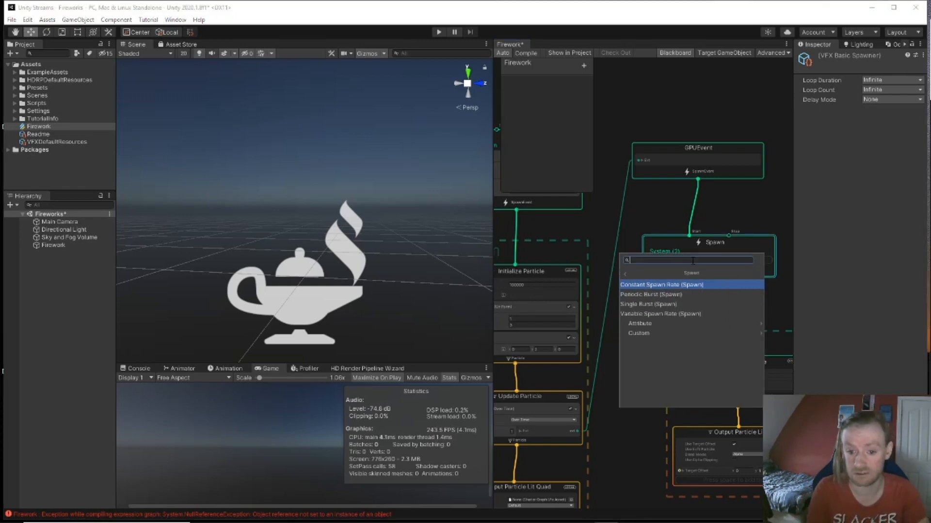
left_click(682, 286)
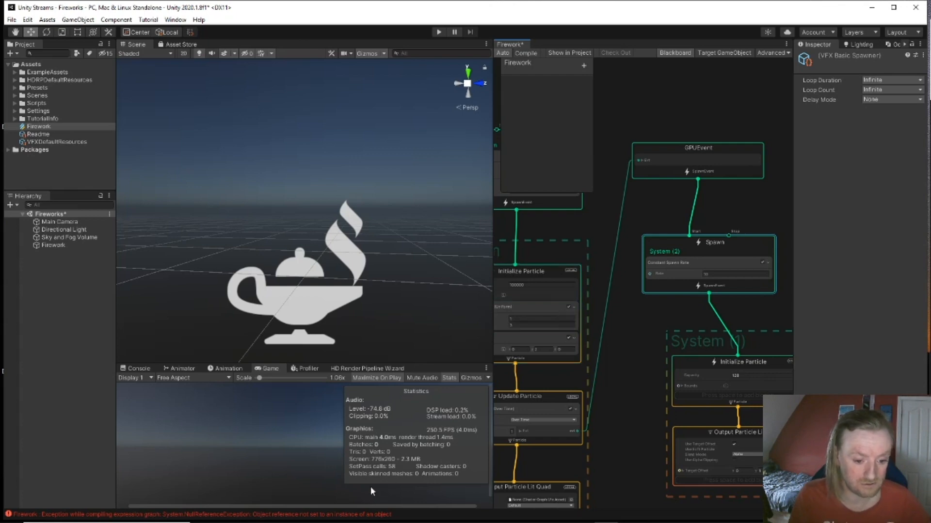
mouse_move(367, 521)
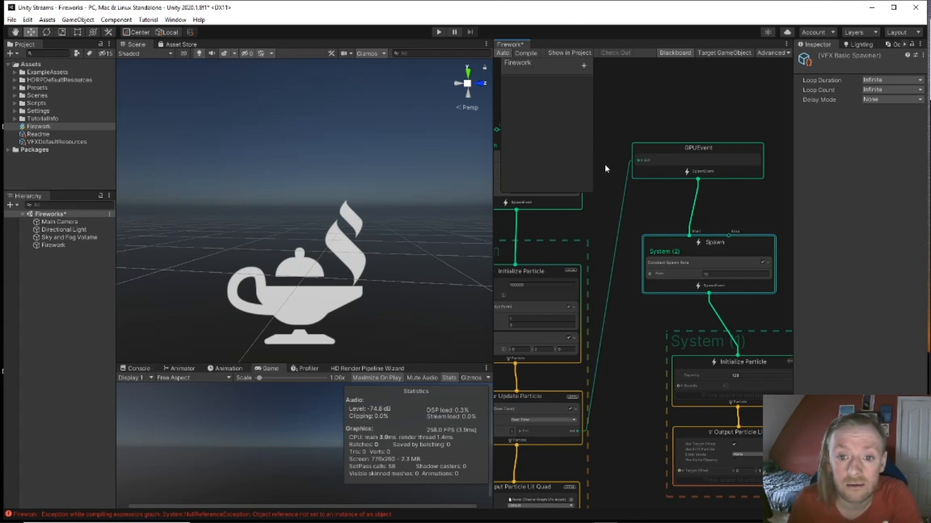
scroll(598, 299, "down", 1)
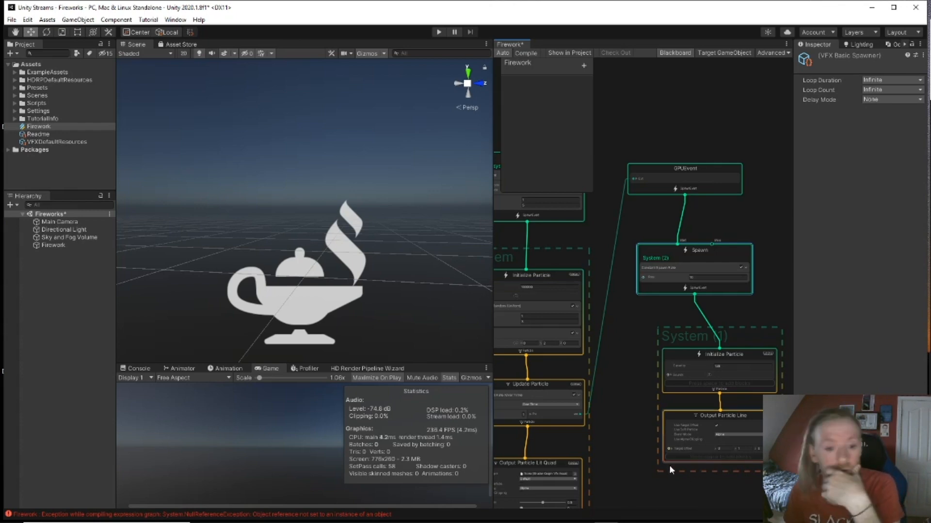
Step: Arrange Initialize Particle and Output Particle Line in a neat column under Spawn
left_click(329, 298)
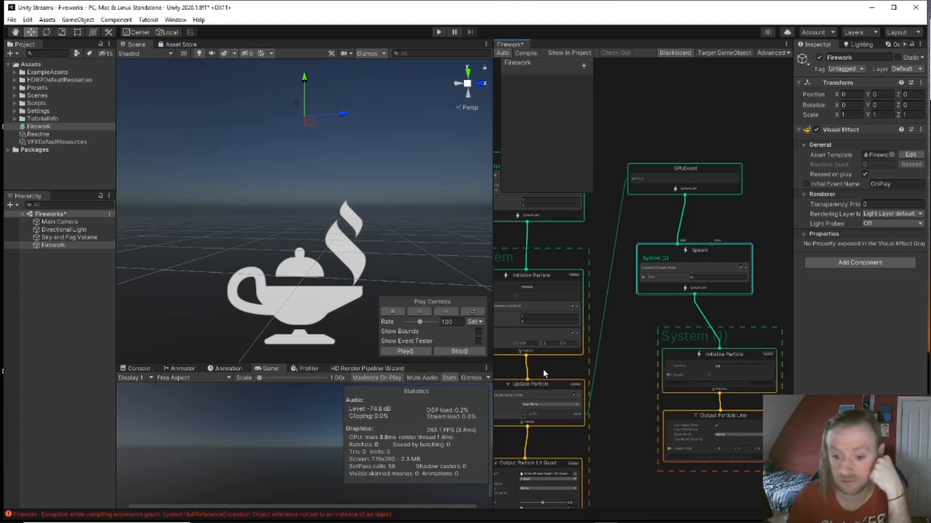
middle_click_drag(608, 393, 597, 312)
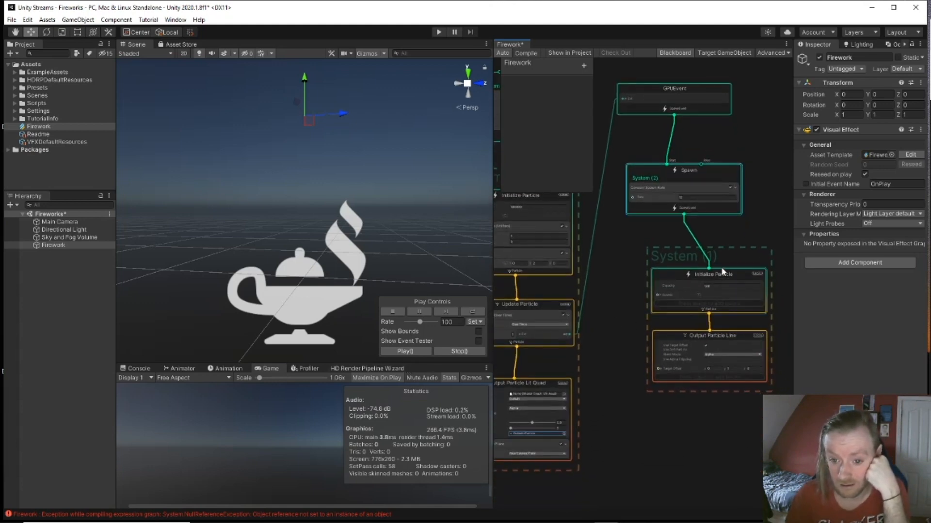
left_click_drag(708, 268, 699, 253)
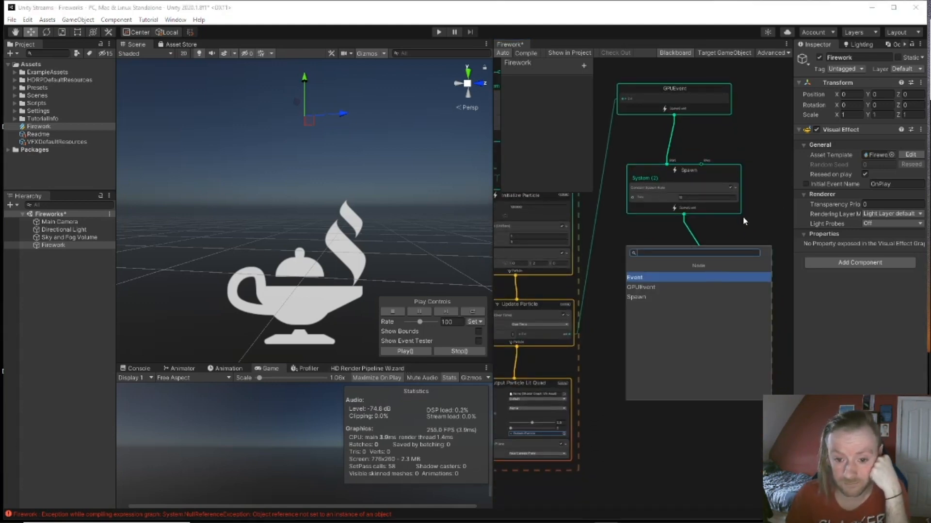
left_click(612, 316)
left_click_drag(711, 274, 682, 254)
left_click(704, 334)
left_click_drag(704, 334, 678, 346)
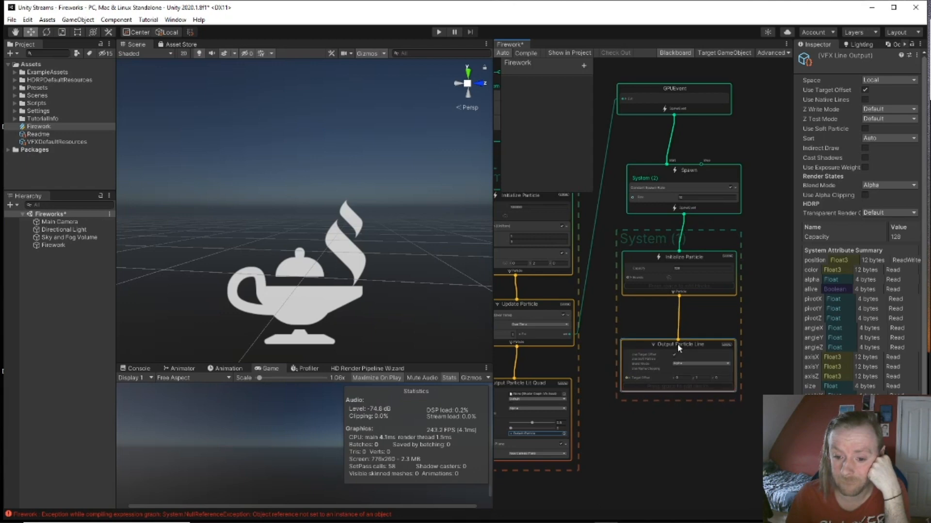
scroll(684, 362, "up", 3)
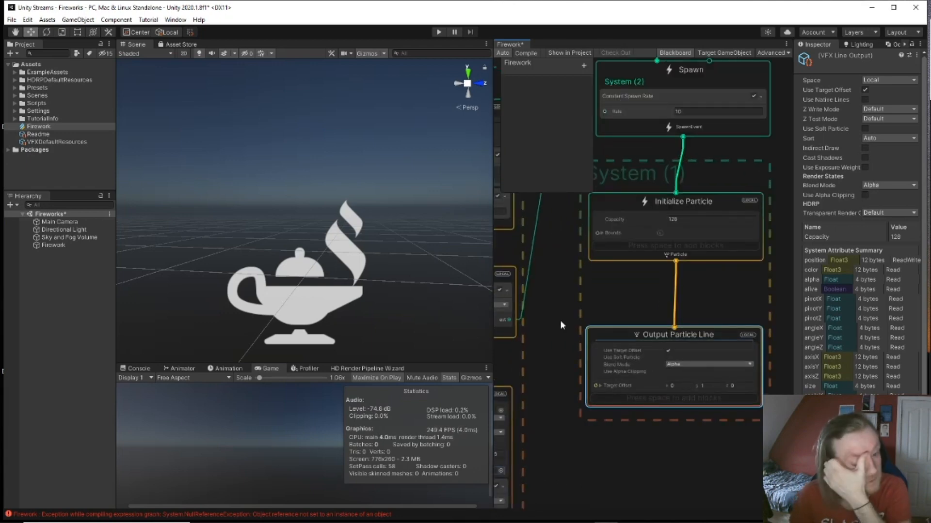
scroll(422, 262, "down", 3)
mouse_move(391, 207)
middle_mouse_down()
mouse_move(389, 255)
mouse_move(390, 218)
middle_mouse_up()
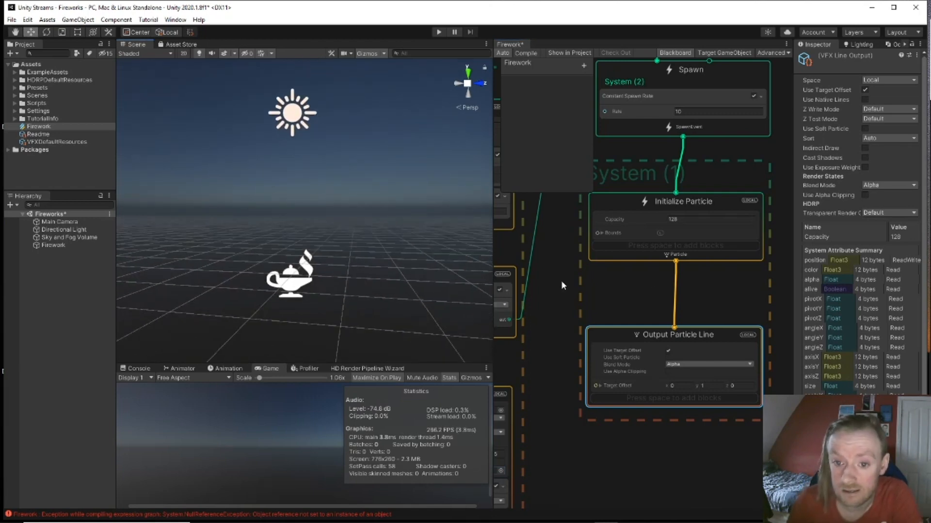
middle_click_drag(561, 283, 725, 301)
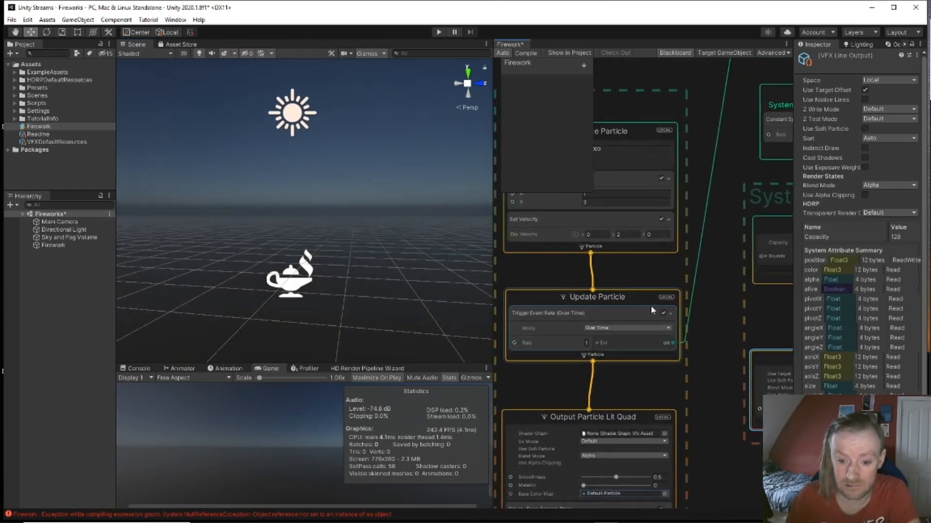
Step: Swap Update Particle's rate trigger for Trigger Event Always and wire its evt into GPUEvent
left_click(602, 313)
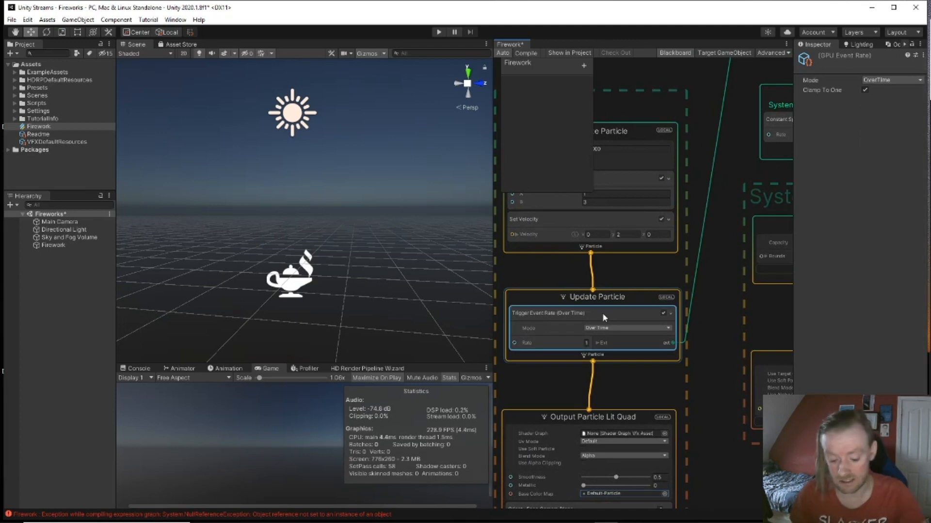
key("Delete")
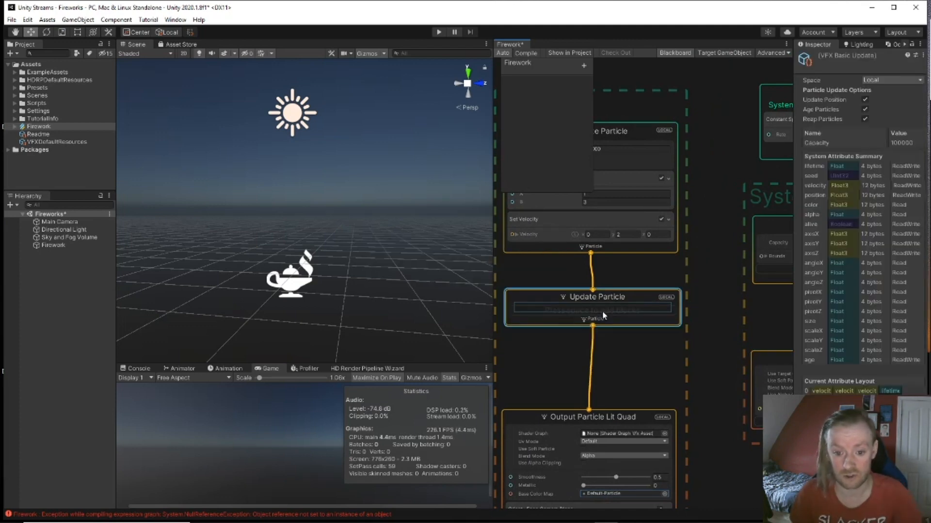
key("space")
type("trigger")
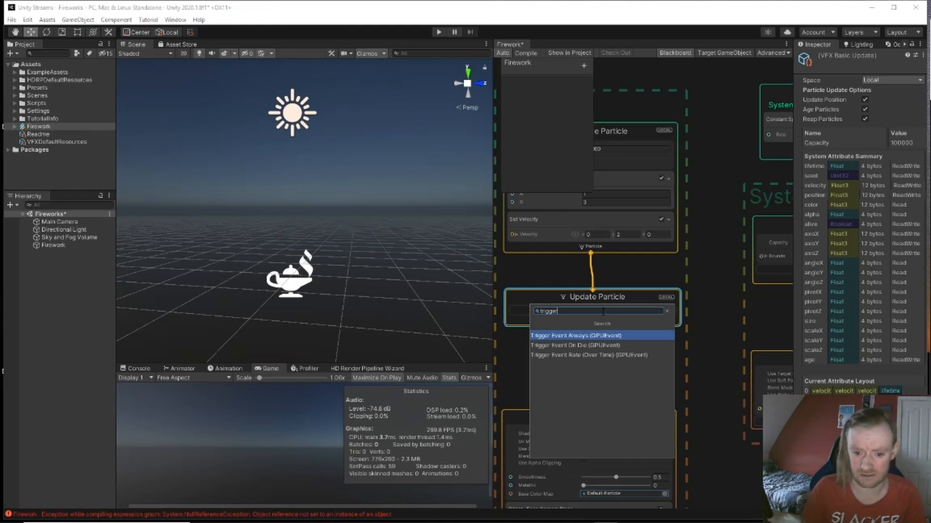
left_click(609, 337)
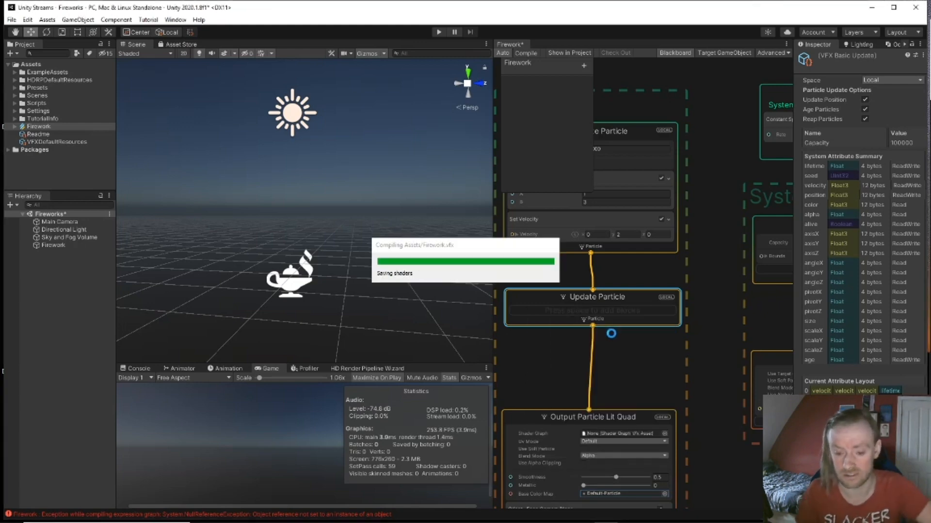
left_click_drag(672, 333, 746, 136)
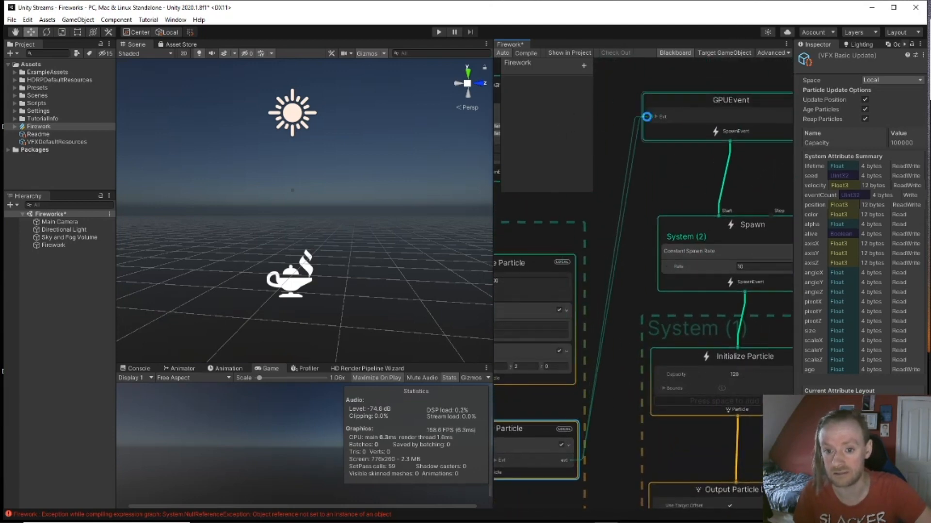
middle_click_drag(620, 313, 569, 269)
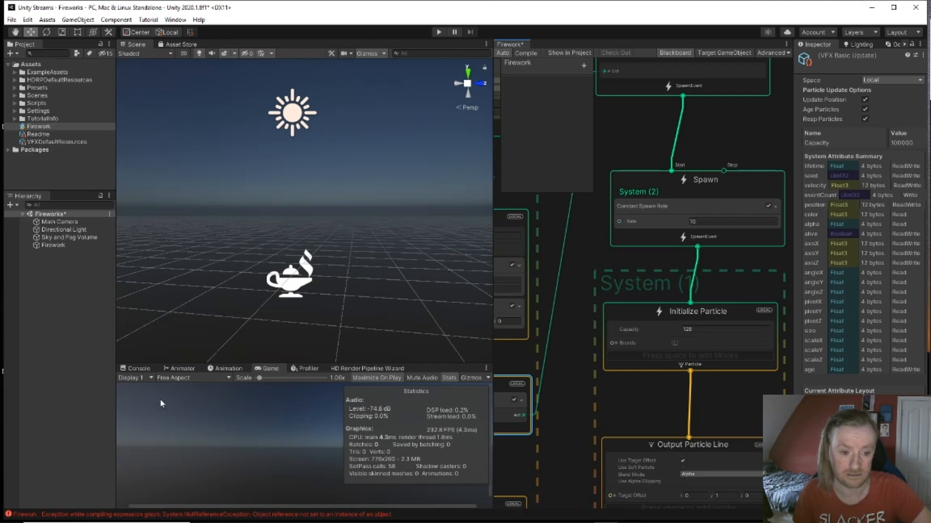
Step: Clear the Console's error messages and return to the Game view
left_click(139, 369)
left_click(131, 379)
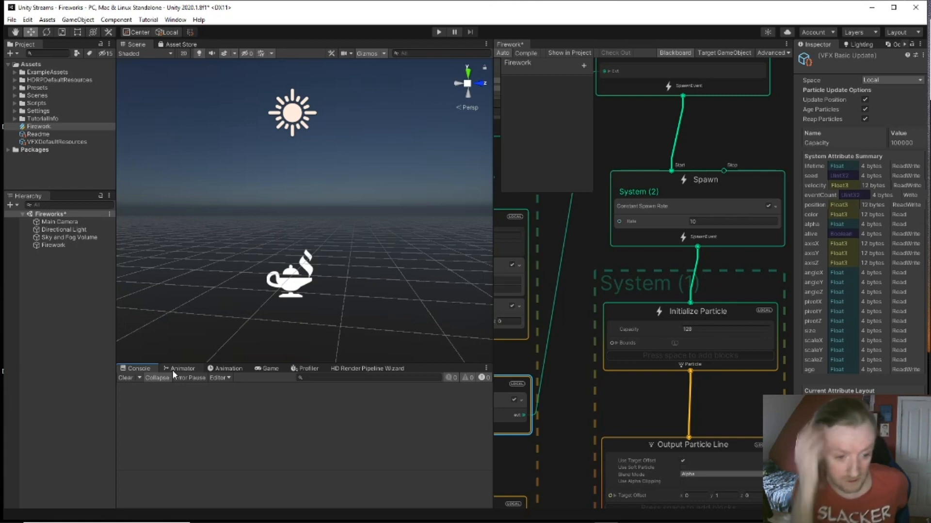
left_click(270, 369)
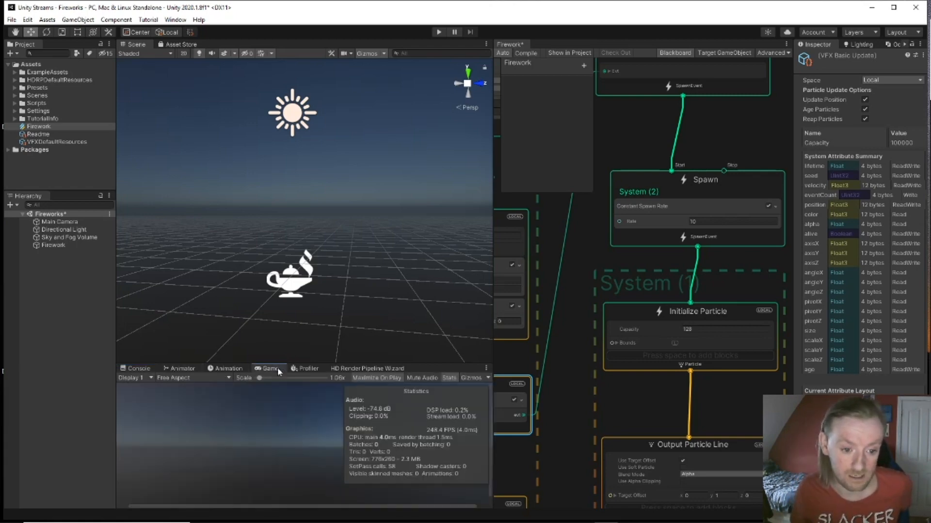
Step: Select the Firework object and frame the trail system's GPUEvent node
middle_click_drag(570, 304, 726, 284)
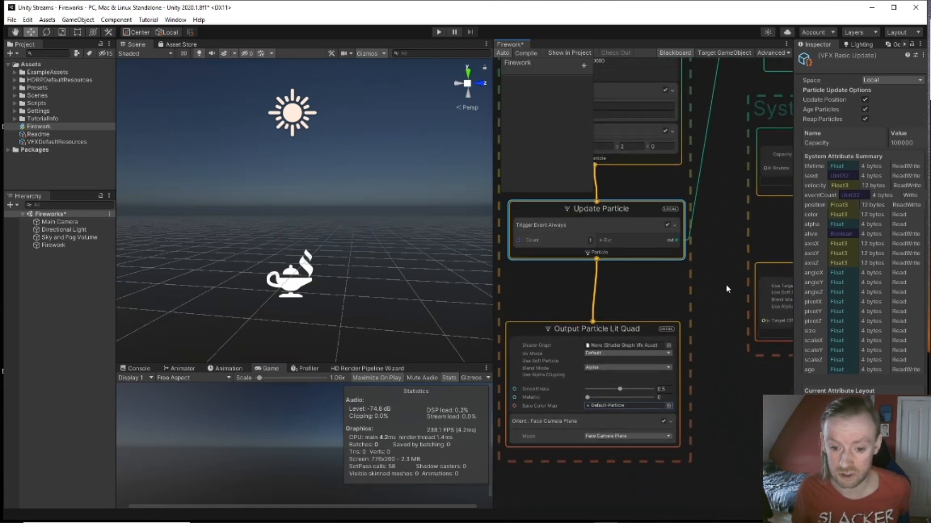
left_click_drag(612, 327, 621, 307)
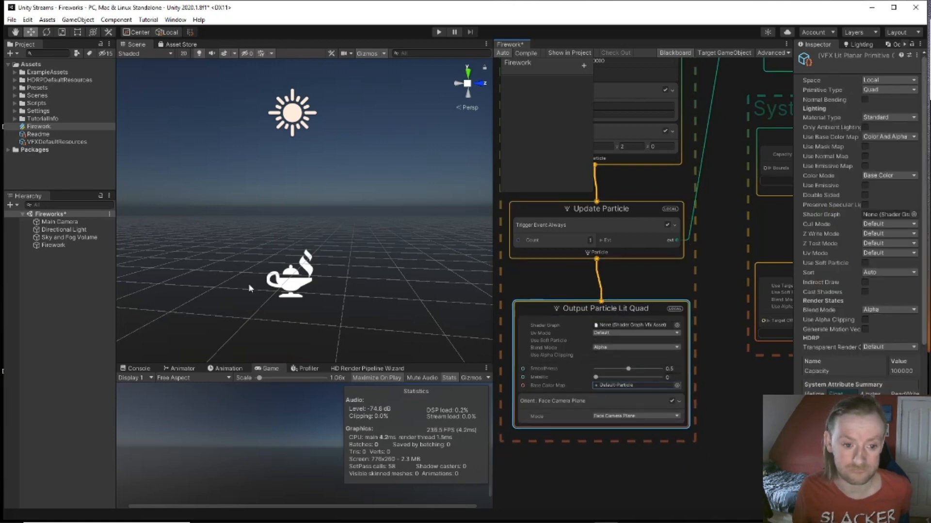
left_click(285, 289)
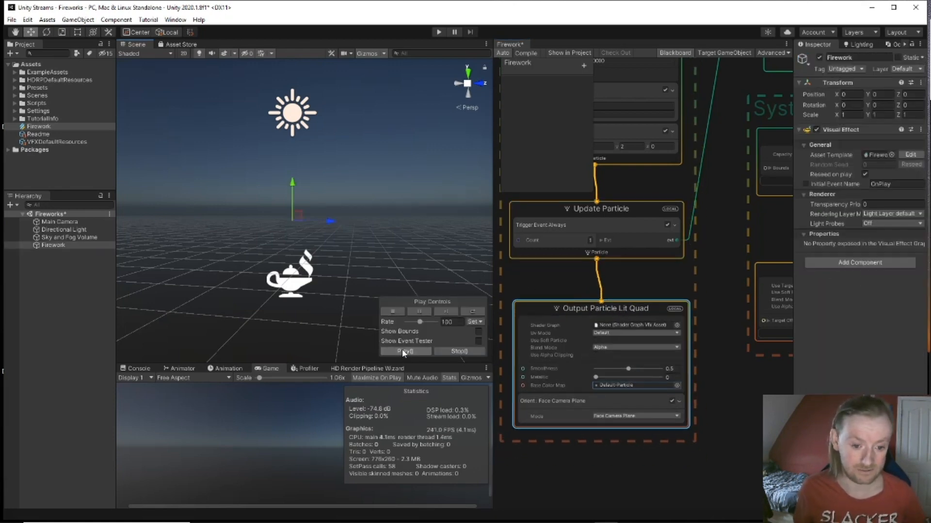
scroll(238, 253, "up", 3)
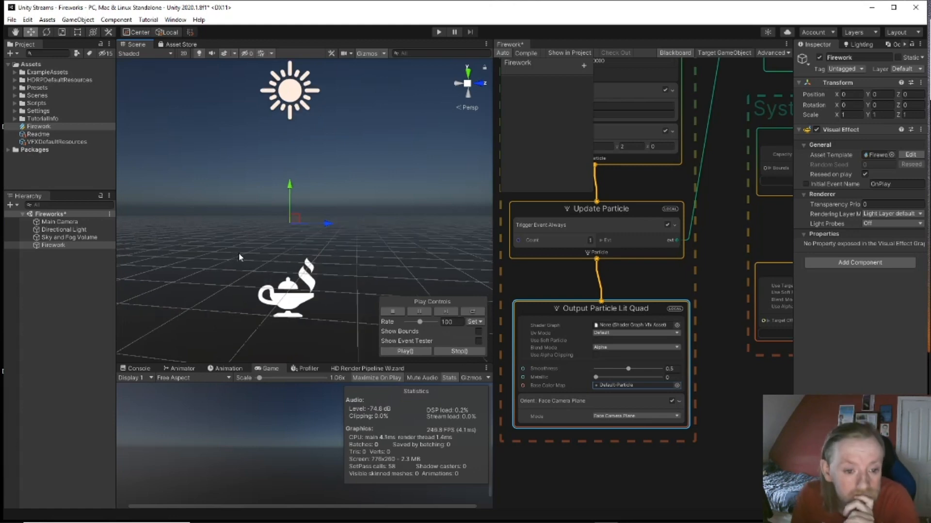
middle_click_drag(749, 350, 661, 470)
middle_click_drag(660, 322, 627, 435)
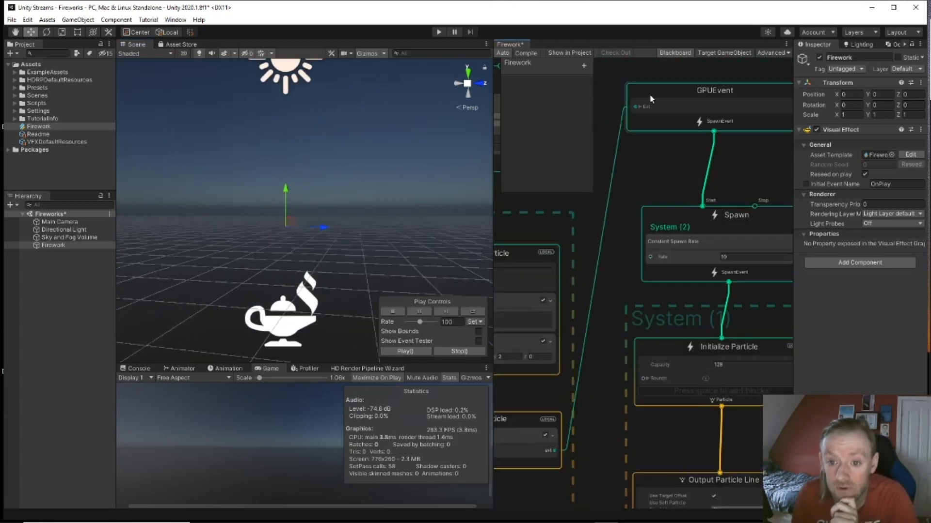
left_click_drag(635, 107, 624, 129)
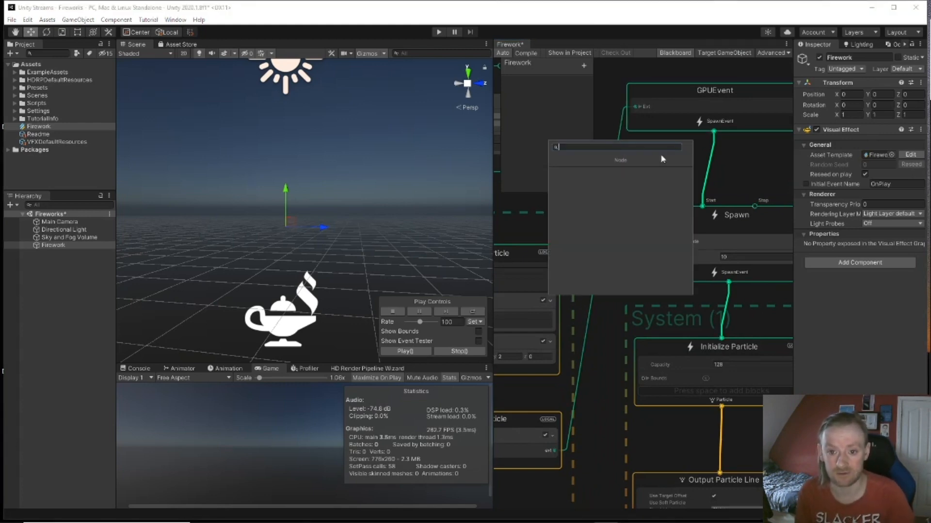
Step: Delete the old Evt edge and System (2) Spawn context; wire trigger→GPUEvent→Initialize Particle
right_click(742, 165)
left_click(576, 132)
left_click_drag(616, 165, 615, 164)
key("Delete")
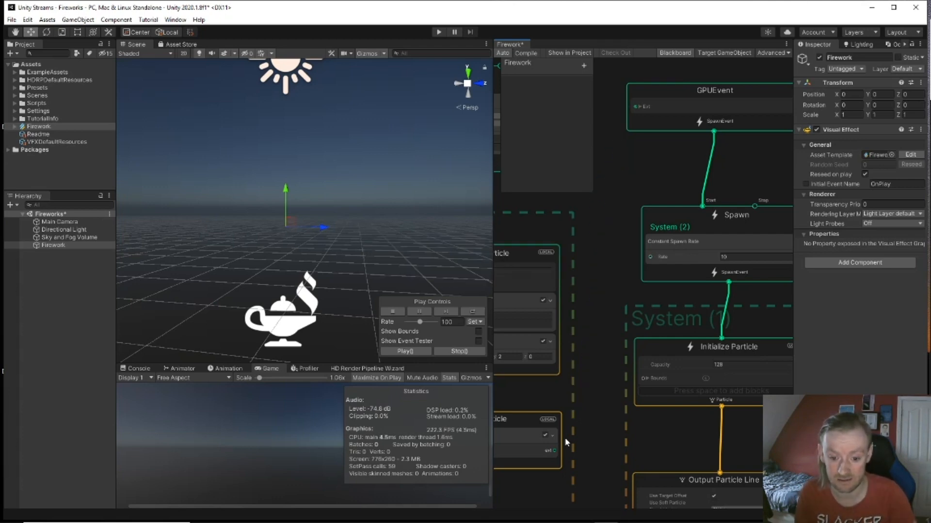
left_click_drag(639, 182, 724, 322)
key("Delete")
left_click_drag(555, 455, 633, 111)
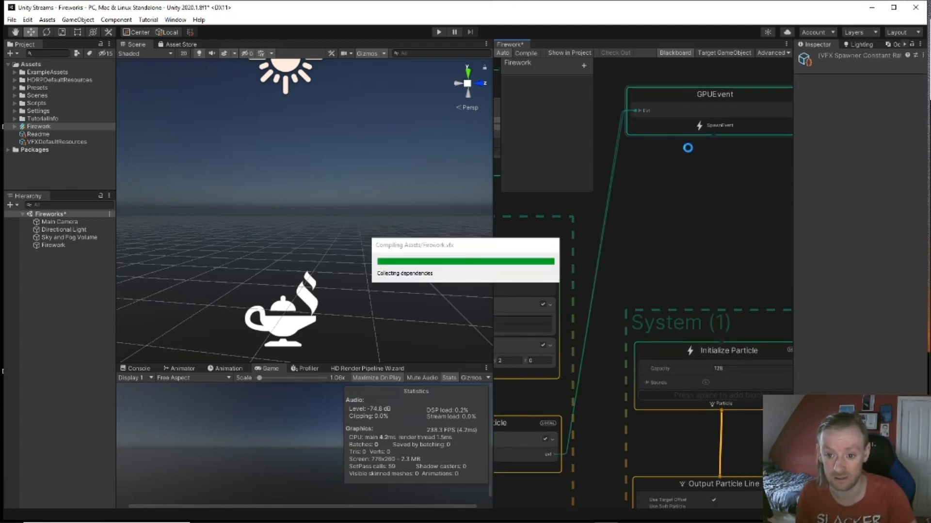
left_click_drag(714, 135, 720, 341)
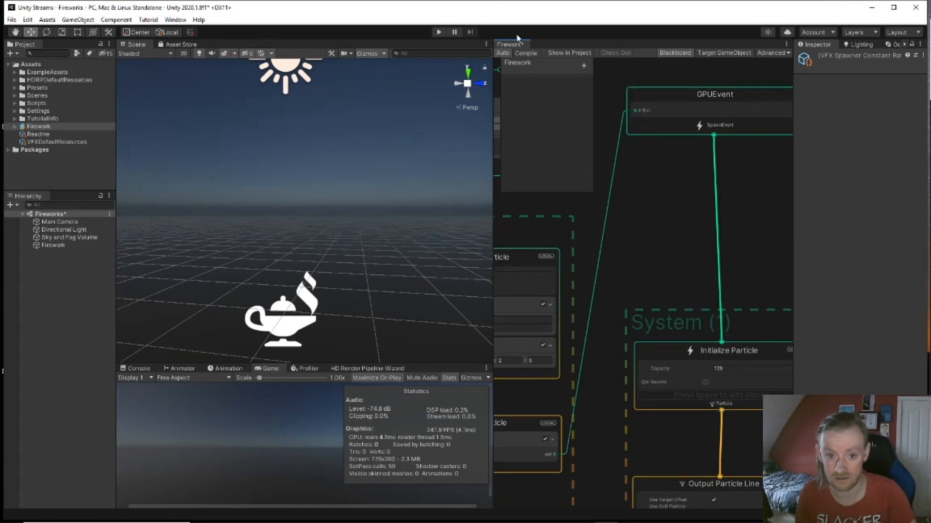
Step: Recompile the graph and play the Firework effect, watching it in the scene view
left_click(529, 54)
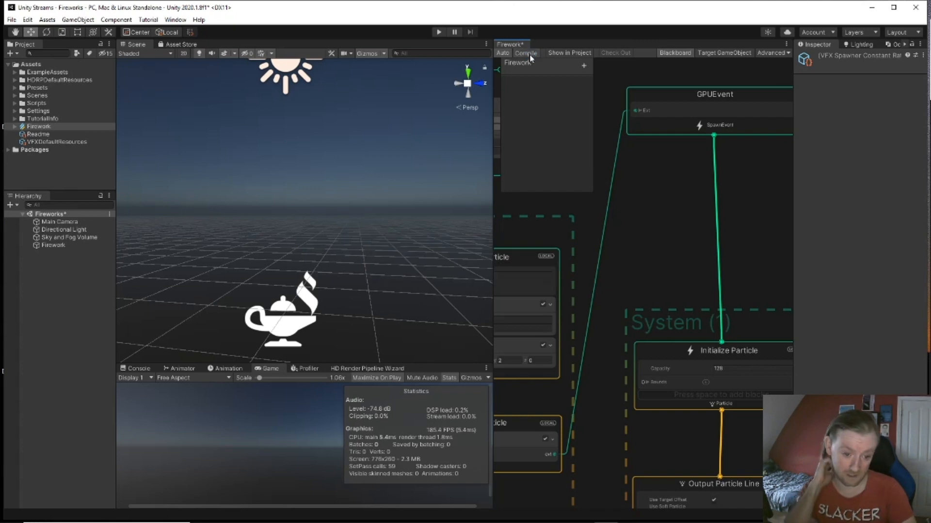
left_click(288, 338)
left_click(412, 354)
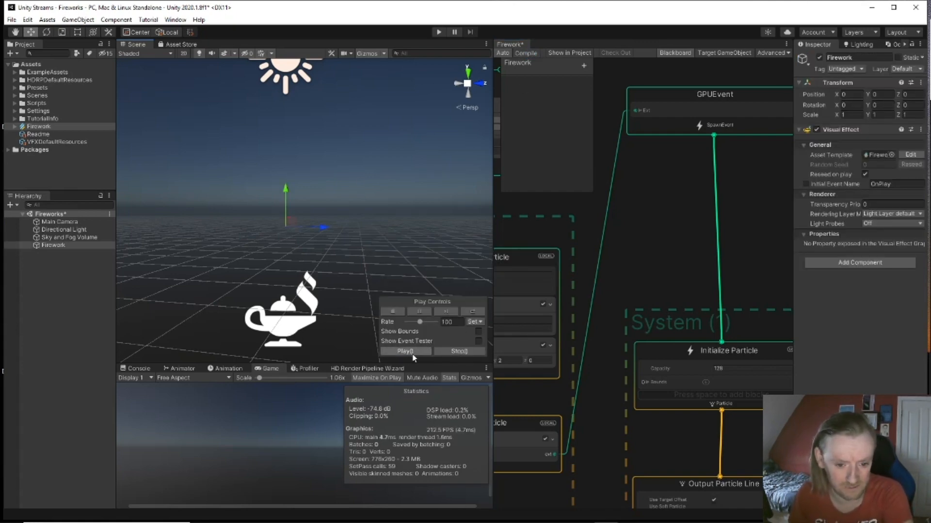
middle_click_drag(407, 349, 339, 264)
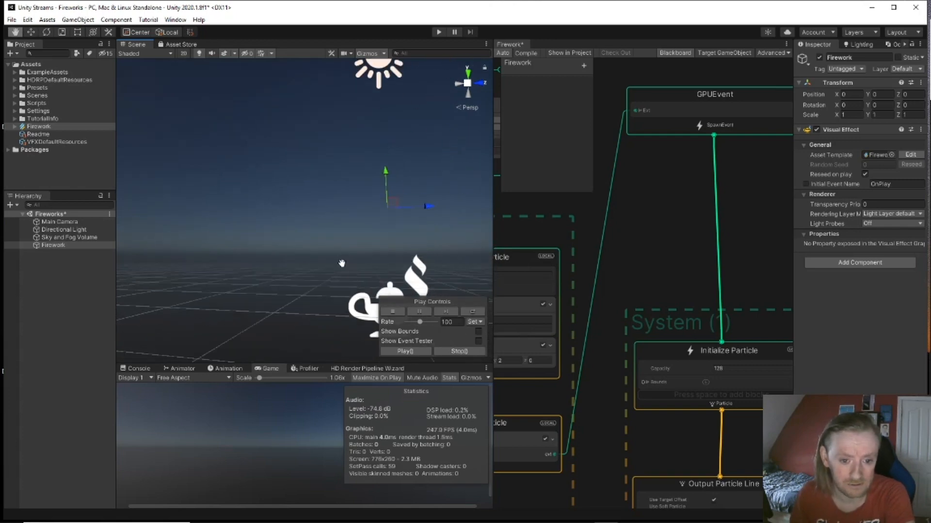
middle_click_drag(356, 345, 224, 324)
scroll(669, 314, "down", 1)
scroll(669, 318, "up", 1)
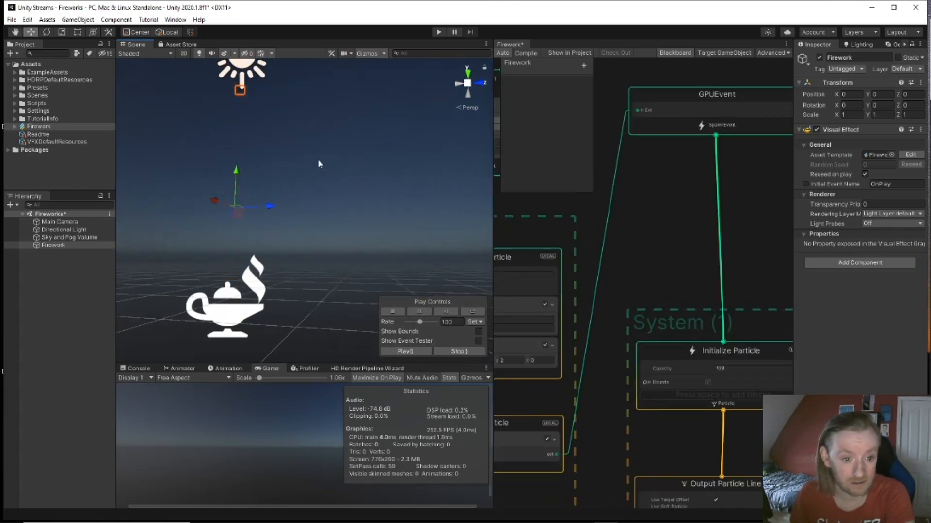
middle_click_drag(276, 199, 311, 234)
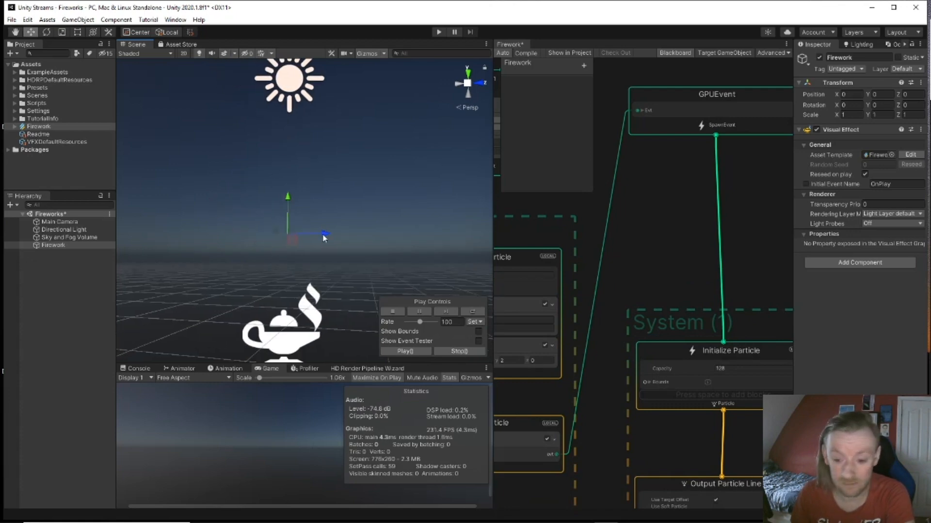
Step: Set the Output Particle Line's Target Offset Y to -1
middle_click_drag(670, 270, 632, 215)
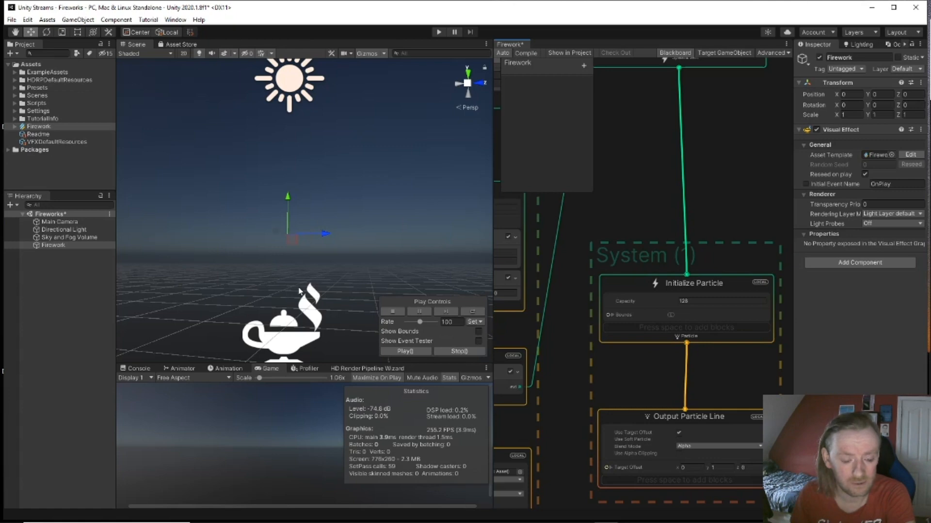
left_click(713, 467)
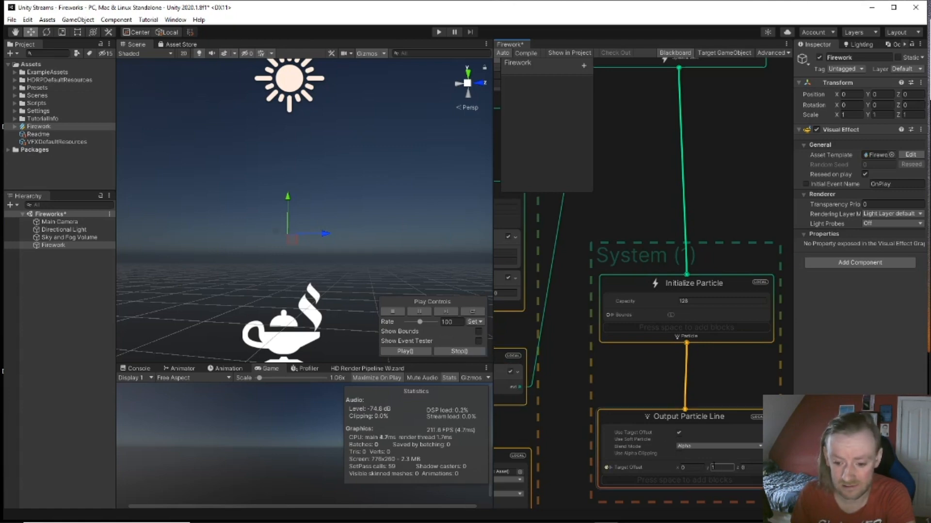
left_click(709, 467)
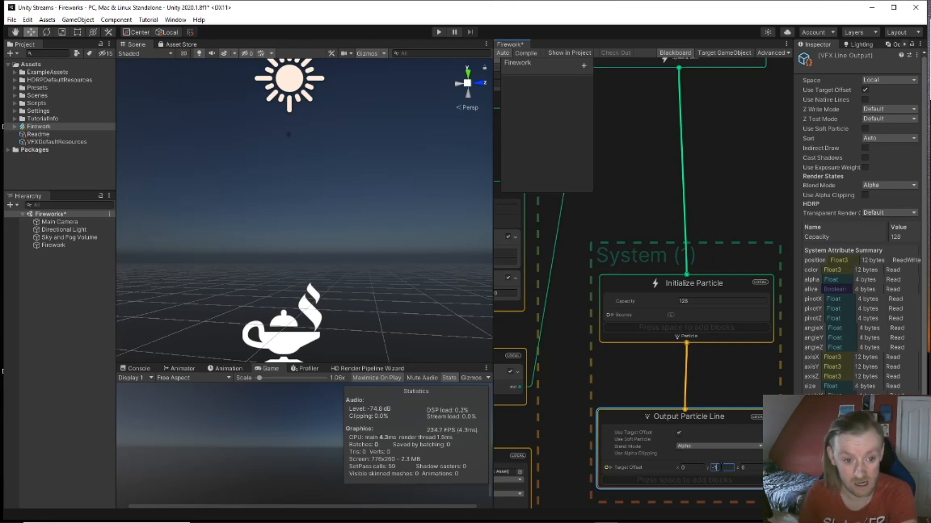
left_click(724, 392)
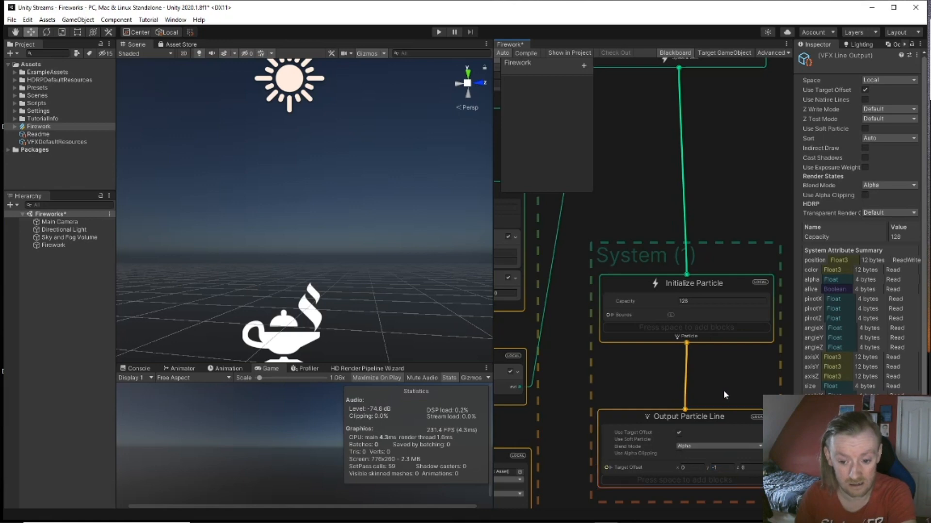
left_click_drag(706, 420, 706, 376)
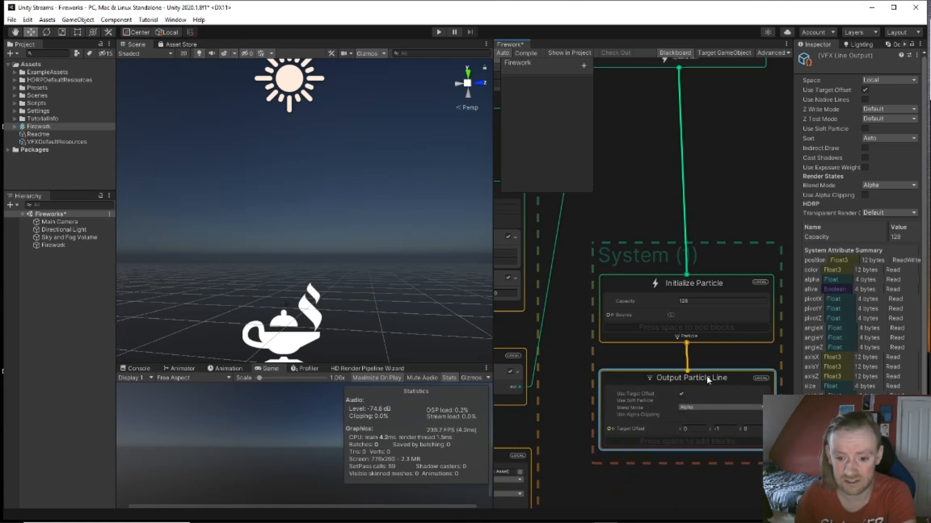
middle_click_drag(702, 197, 768, 312)
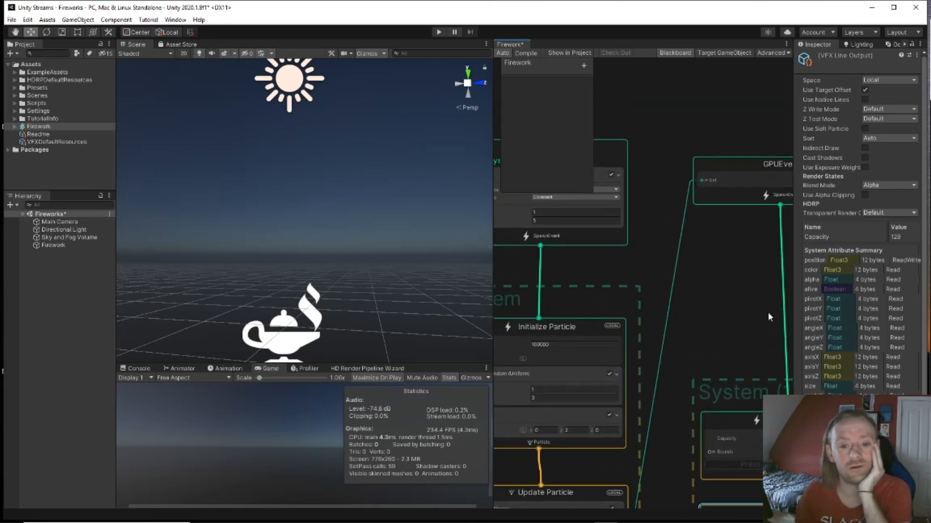
middle_click_drag(699, 303, 775, 354)
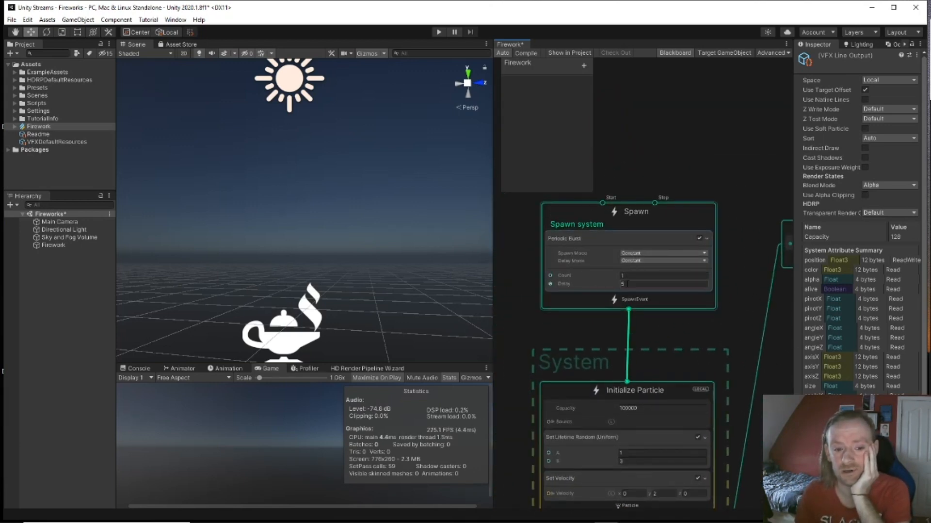
middle_click_drag(724, 317, 612, 159)
middle_click_drag(666, 350, 577, 211)
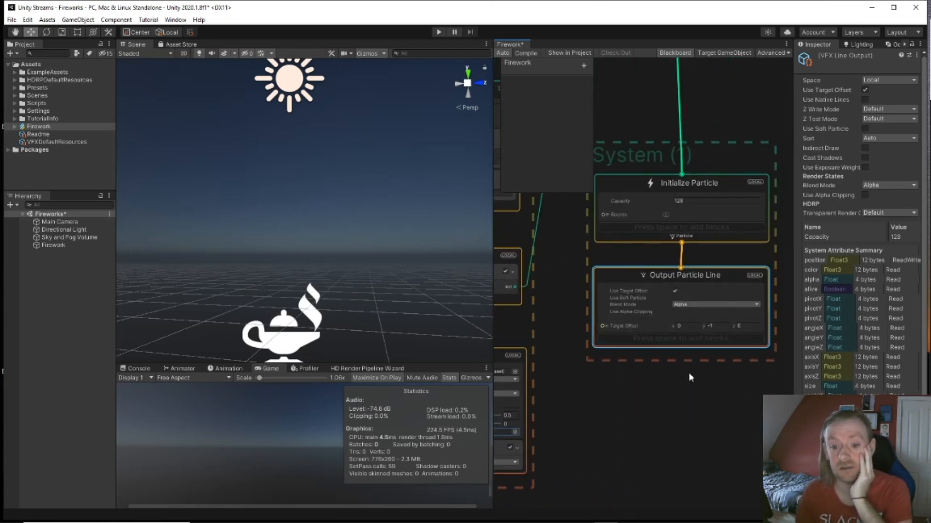
middle_click_drag(690, 373, 663, 411)
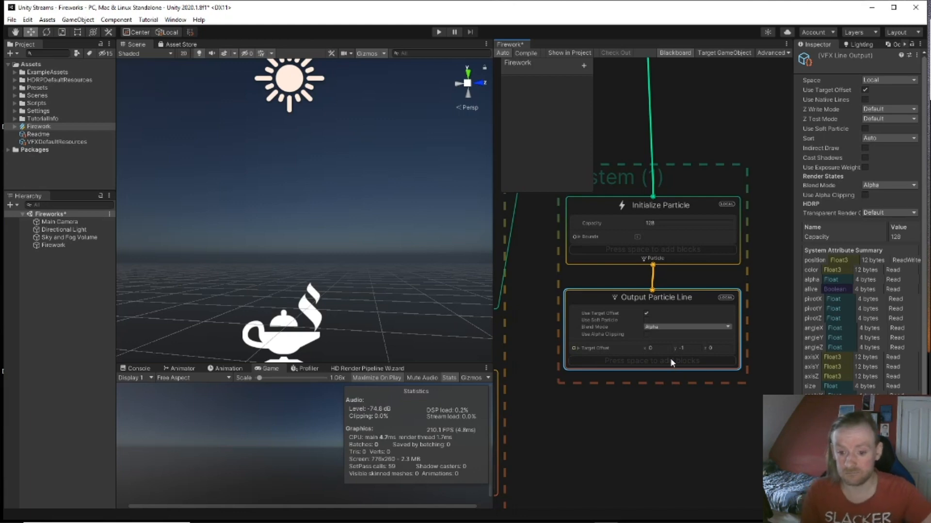
Step: Add a Simple Ribbon system template to the Firework graph
right_click(758, 274)
left_click(755, 411)
middle_click_drag(691, 414, 573, 466)
right_click(717, 245)
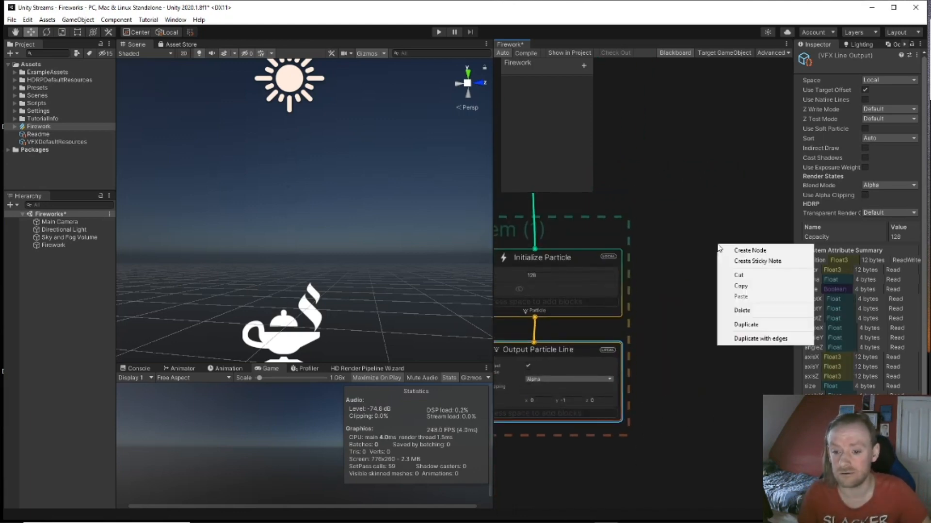
left_click(734, 248)
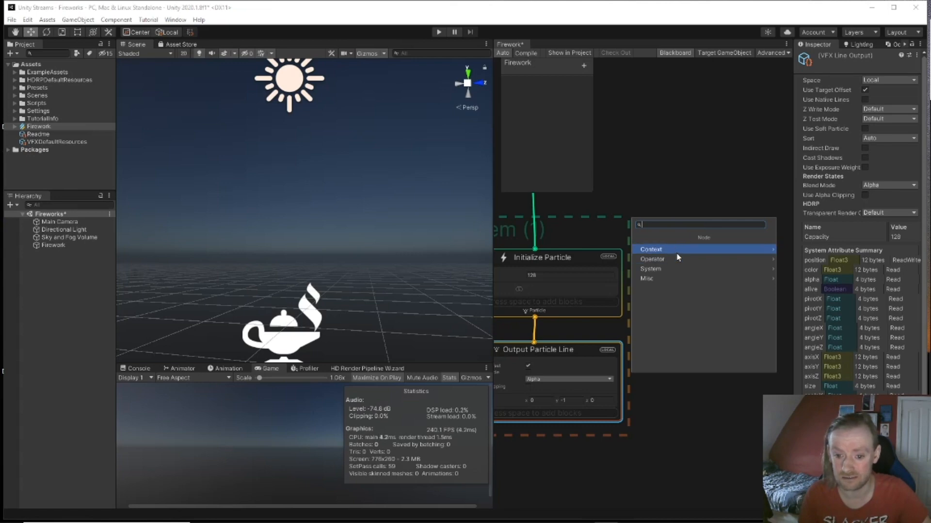
left_click(668, 269)
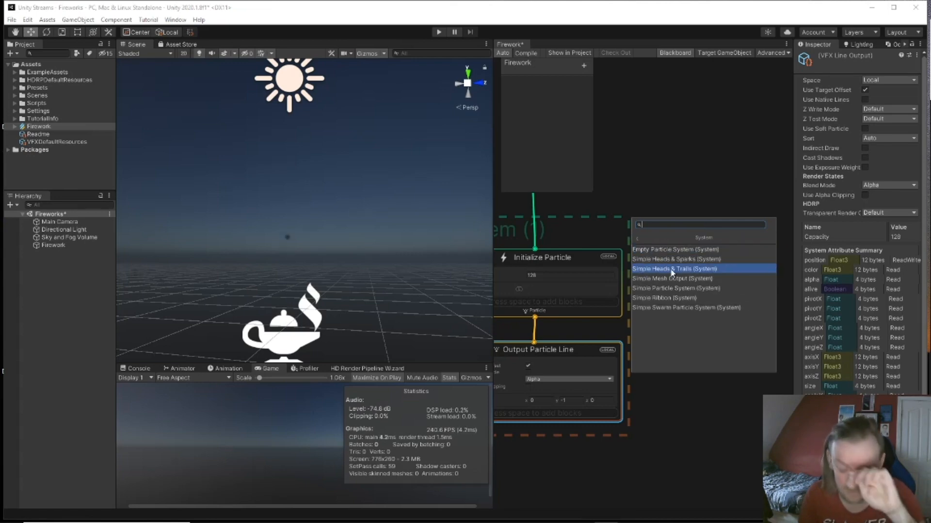
left_click(696, 298)
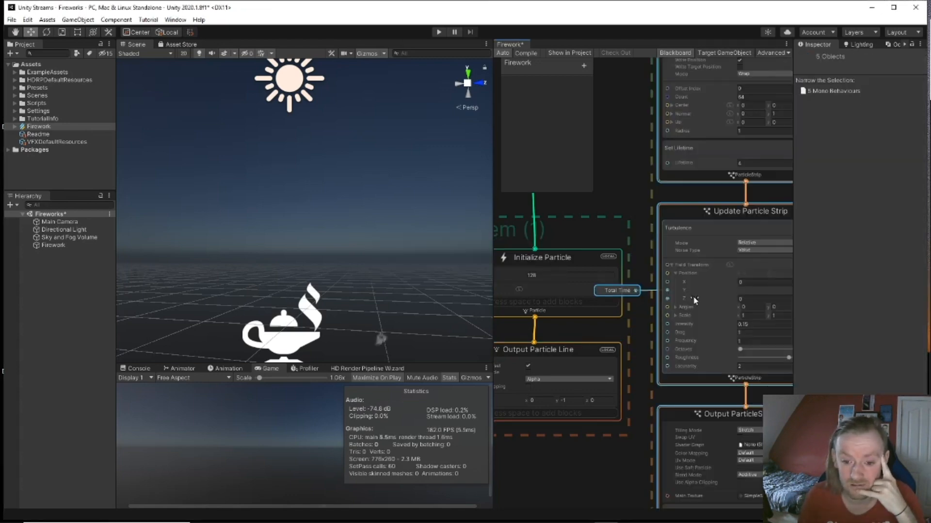
Step: Delete the Output Particle Line context from the existing system
scroll(707, 257, "down", 3)
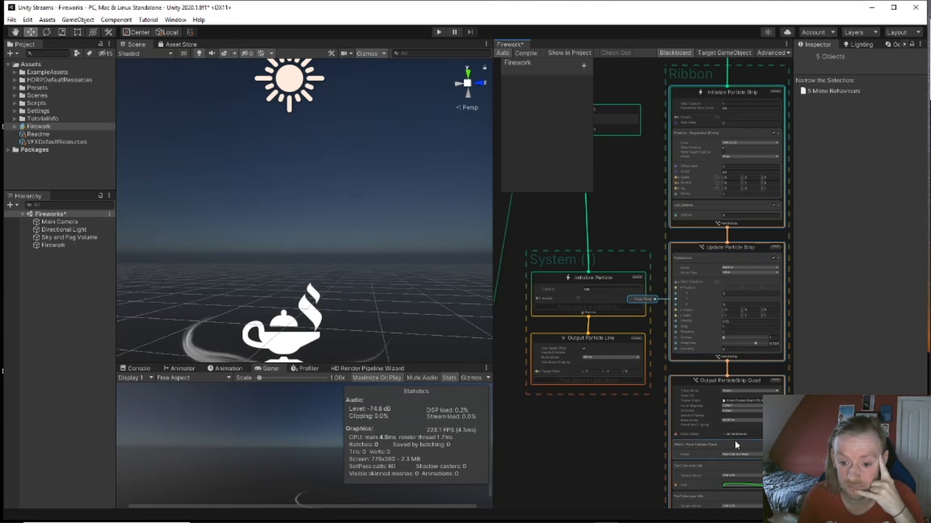
scroll(624, 400, "up", 1)
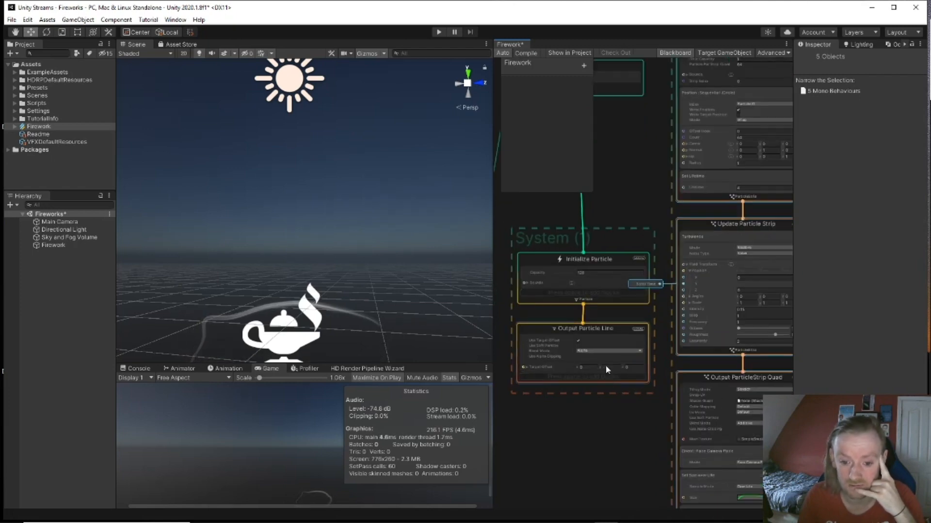
left_click(604, 339)
key("Delete")
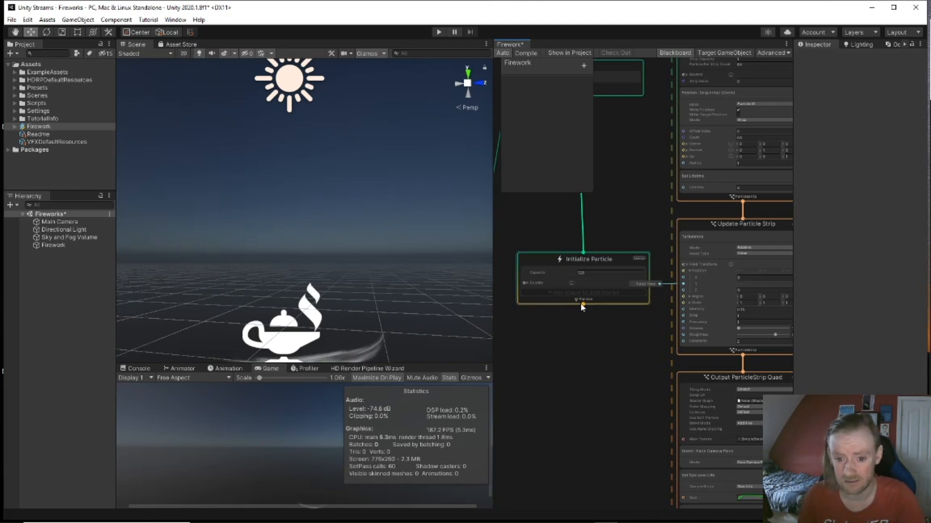
Step: Link a new Update Particle context below the GPUEvent-driven Initialize Particle
left_click_drag(583, 304, 579, 330)
type("out")
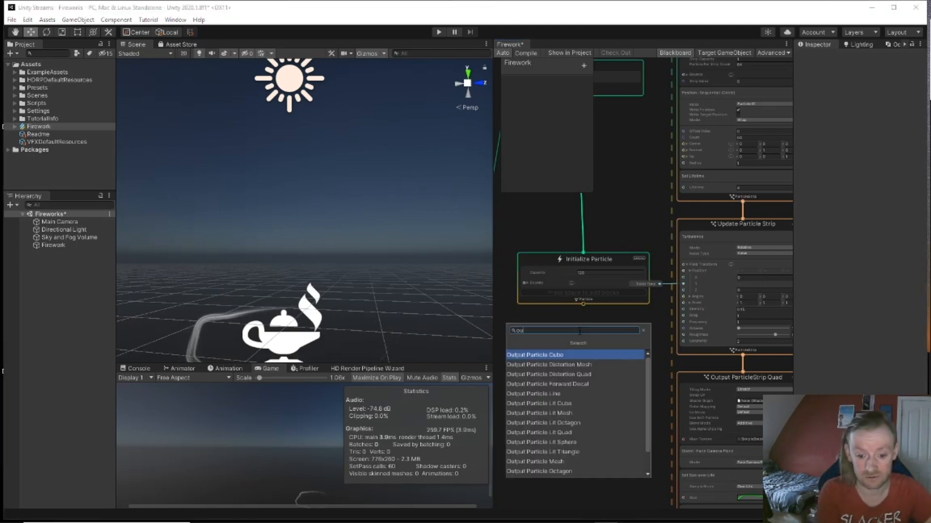
key("Down")
key("Down")
key("Down")
key("Down")
key("Down")
key("Down")
key("Down")
key("Down")
key("Down")
key("Down")
key("Down")
key("Down")
key("Down")
key("Down")
key("Down")
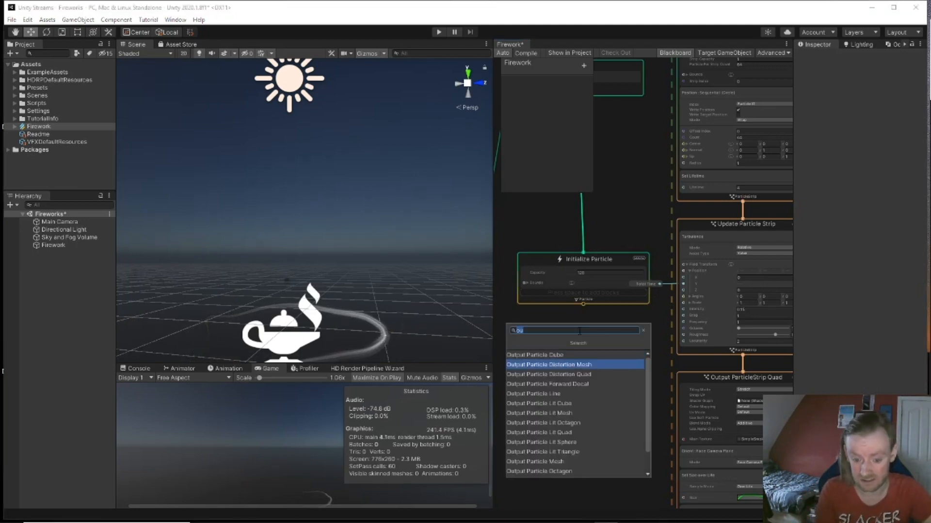
key("Up")
key("Up")
key("Up")
key("Up")
key("Up")
key("Up")
key("Up")
key("Up")
key("Up")
key("Up")
key("Up")
key("Up")
key("Up")
key("Up")
key("Up")
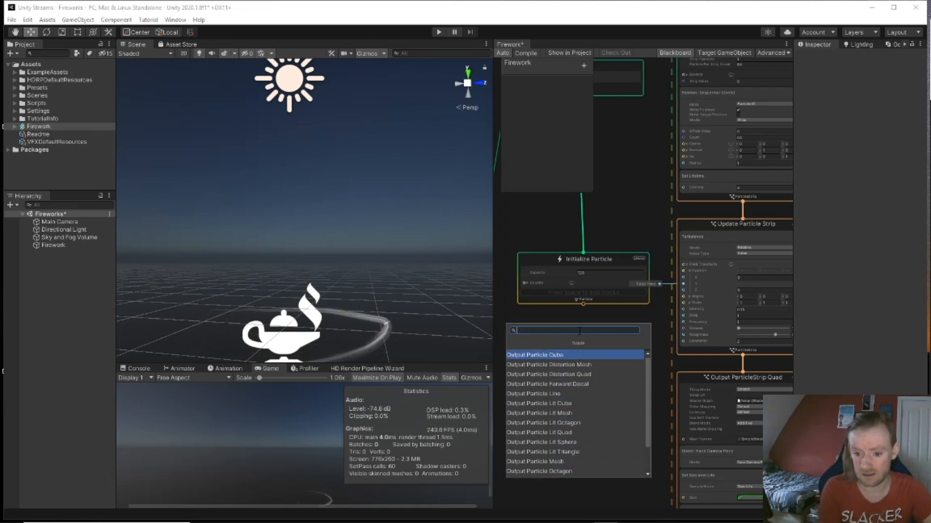
type("str")
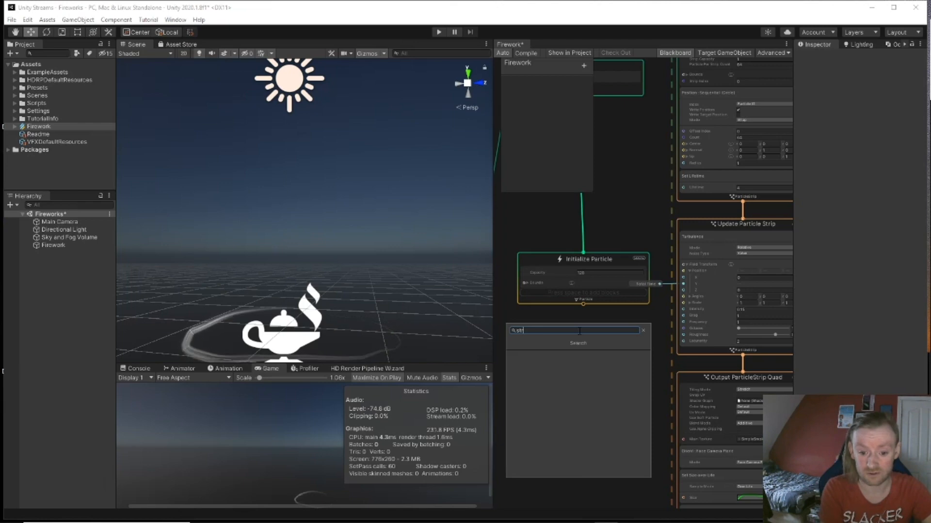
key("BackSpace")
key("BackSpace")
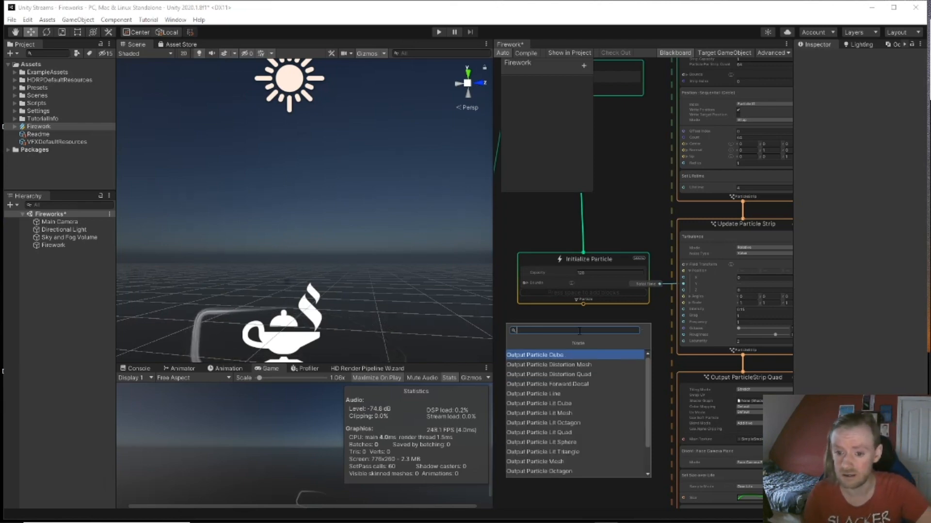
left_click_drag(583, 305, 581, 314)
type("up")
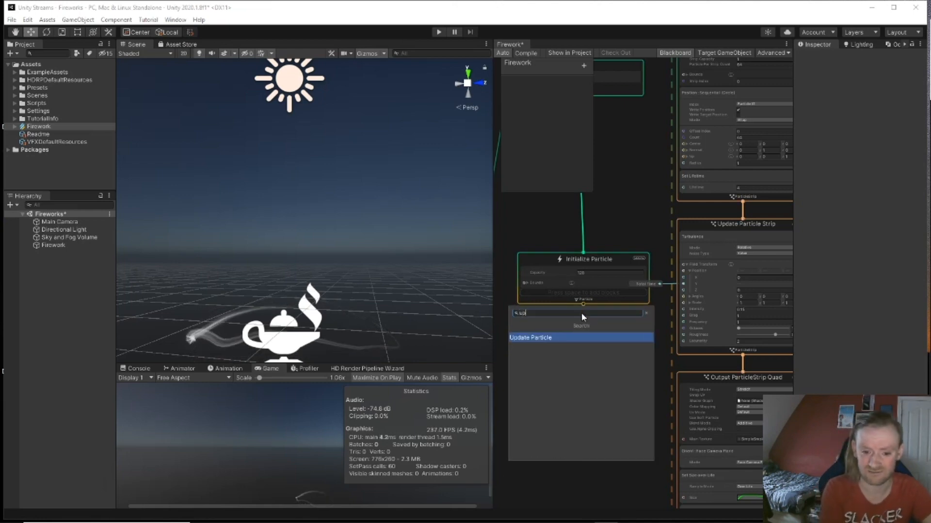
key("Return")
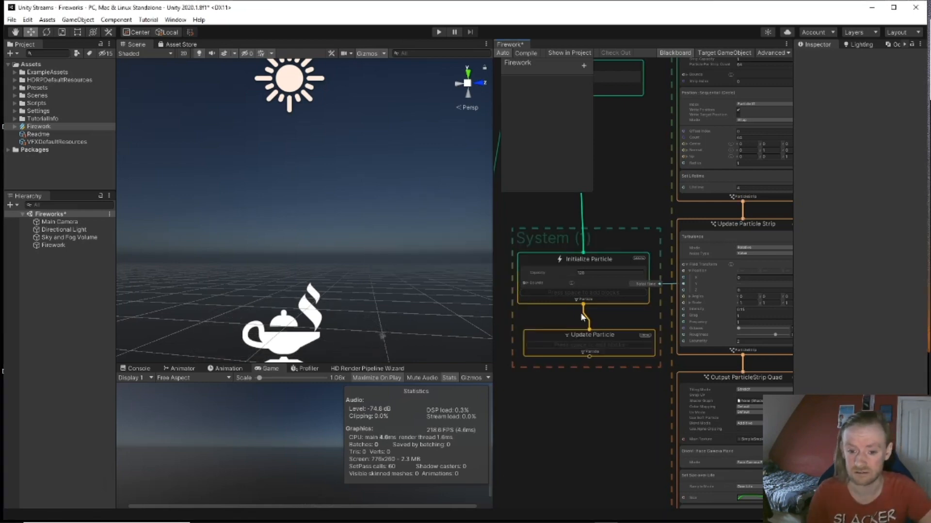
Step: Delete the old System (1) Initialize and Update Particle contexts
middle_click_drag(658, 189, 602, 297)
middle_click_drag(544, 234, 622, 287)
middle_click_drag(568, 324, 566, 244)
left_click_drag(582, 307, 606, 457)
key("Delete")
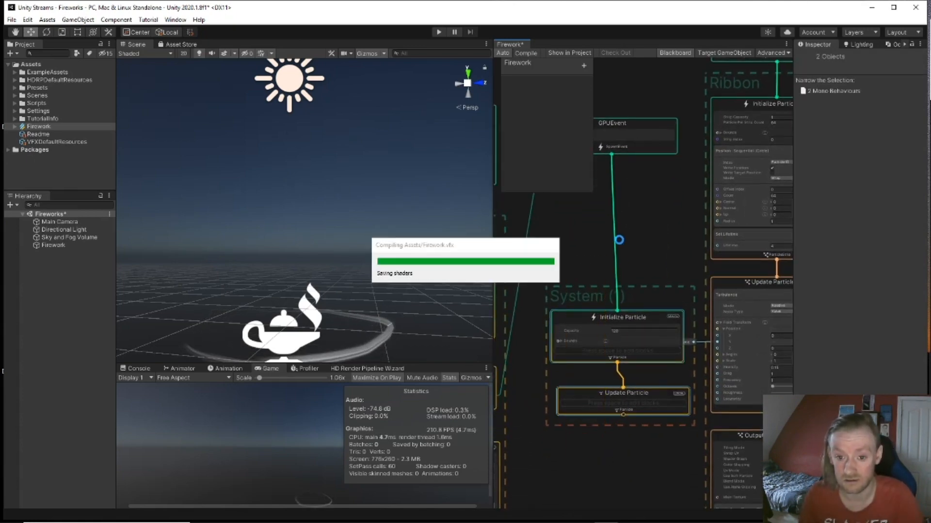
Step: Add an Initialize Particle context under GPUEvent and set its Data Type to ParticleStrip
left_click_drag(611, 154, 611, 237)
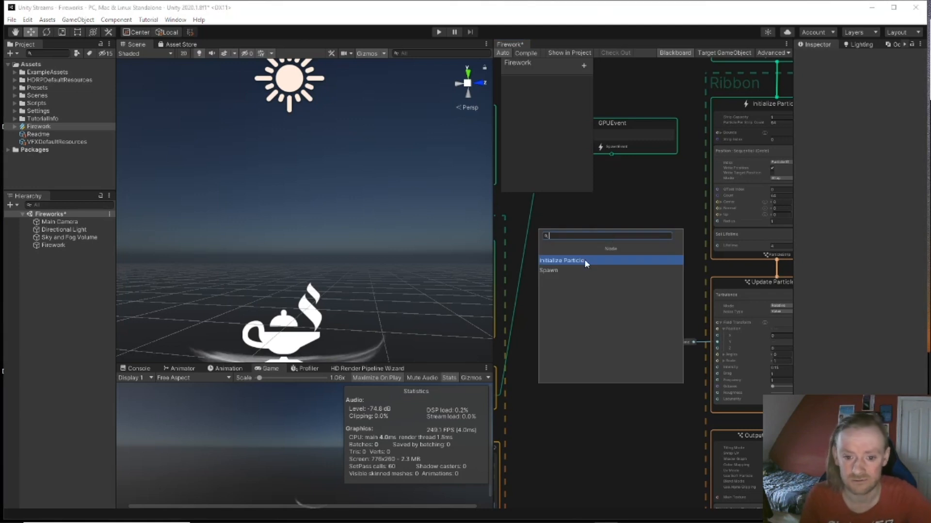
type("si")
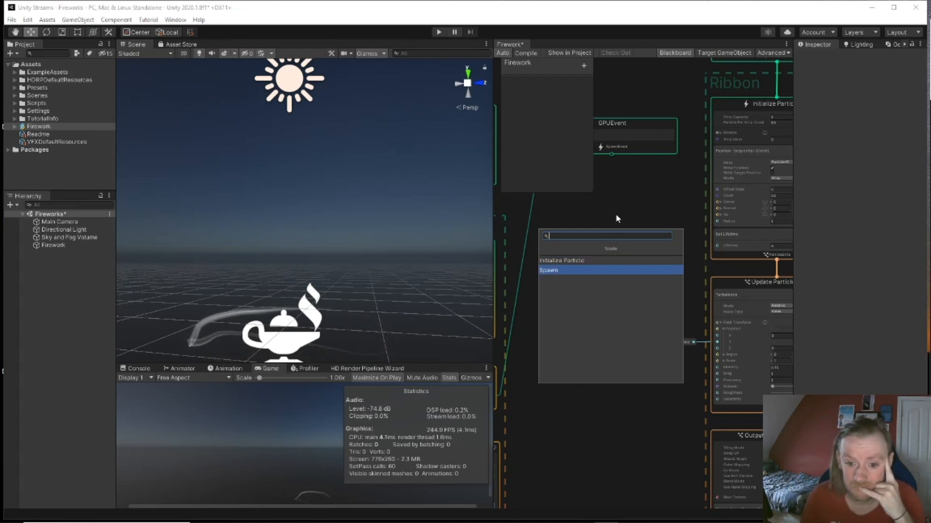
middle_click_drag(627, 197, 497, 239)
middle_click_drag(743, 245, 777, 246)
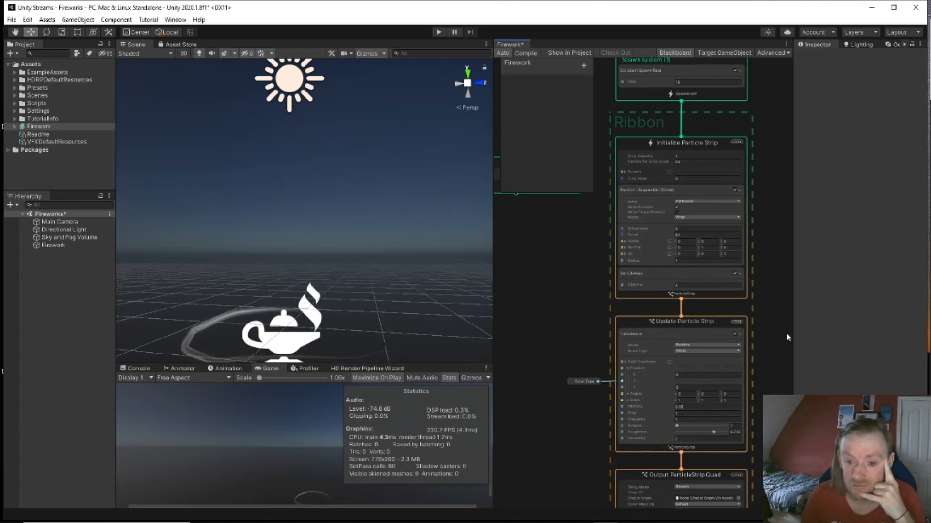
left_click(702, 147)
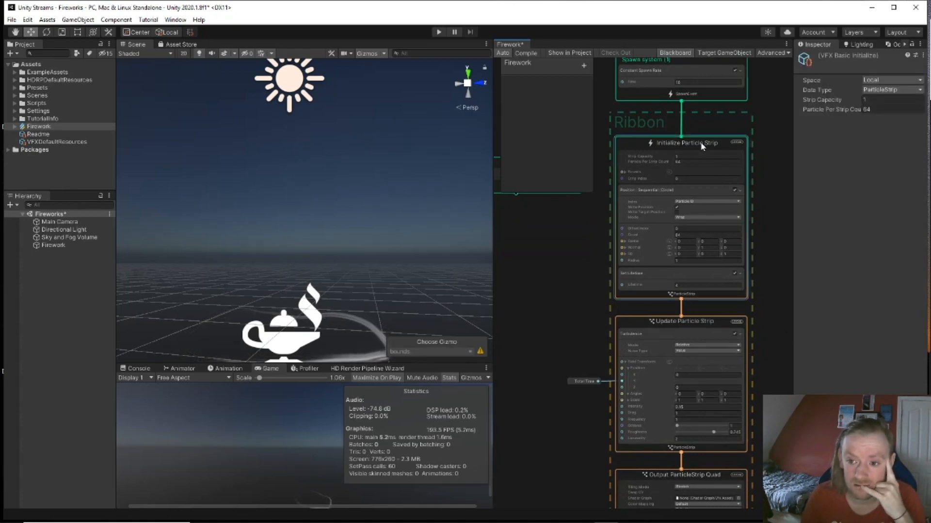
middle_click_drag(589, 196, 641, 219)
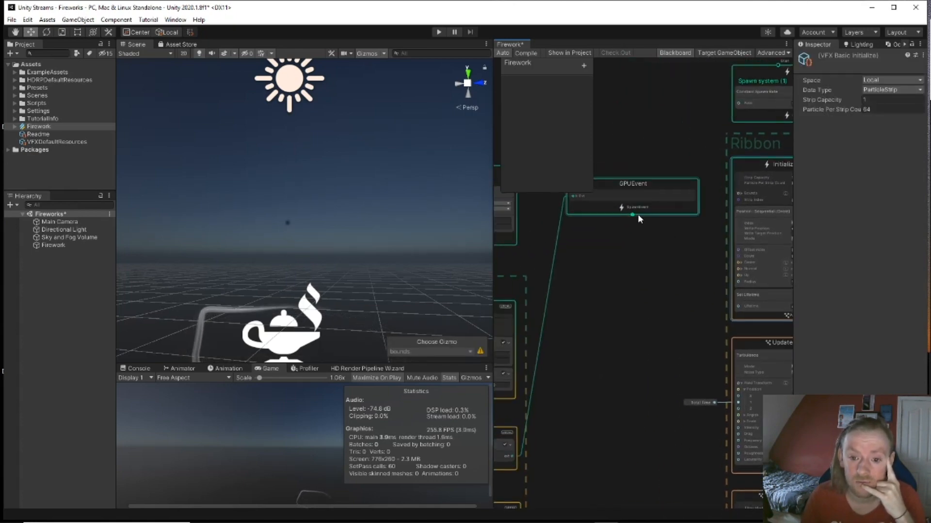
left_click_drag(632, 219, 625, 291)
left_click(618, 315)
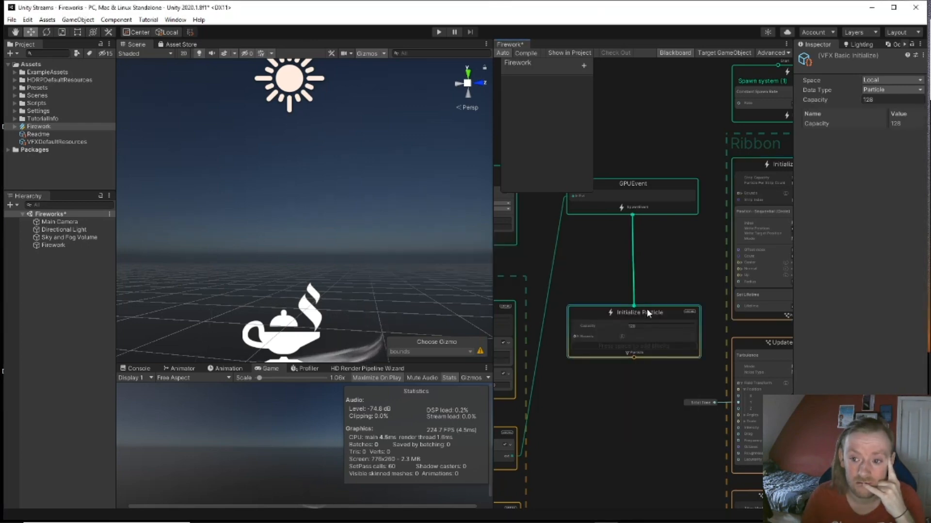
left_click(905, 91)
left_click(892, 112)
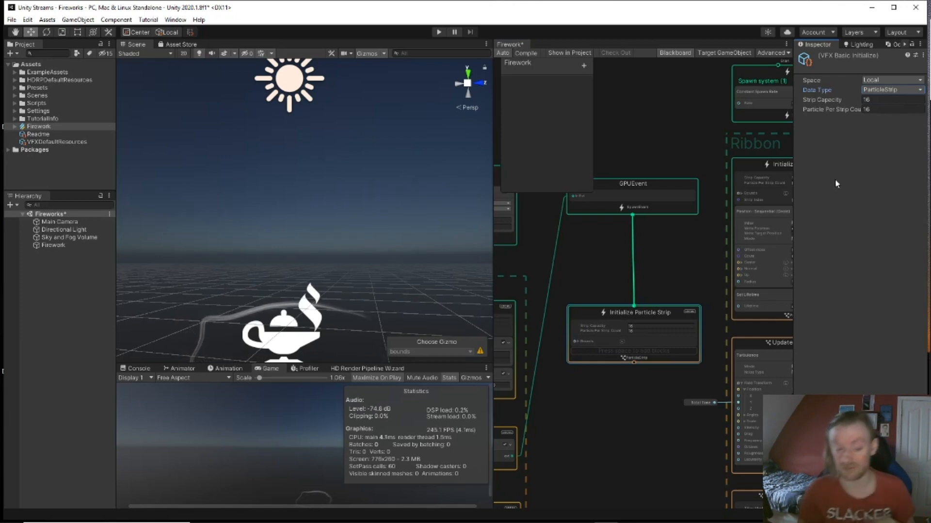
Step: Link a new Update Particle Strip after it and drag out its output port
middle_click_drag(668, 236, 629, 197)
middle_click_drag(627, 380, 627, 349)
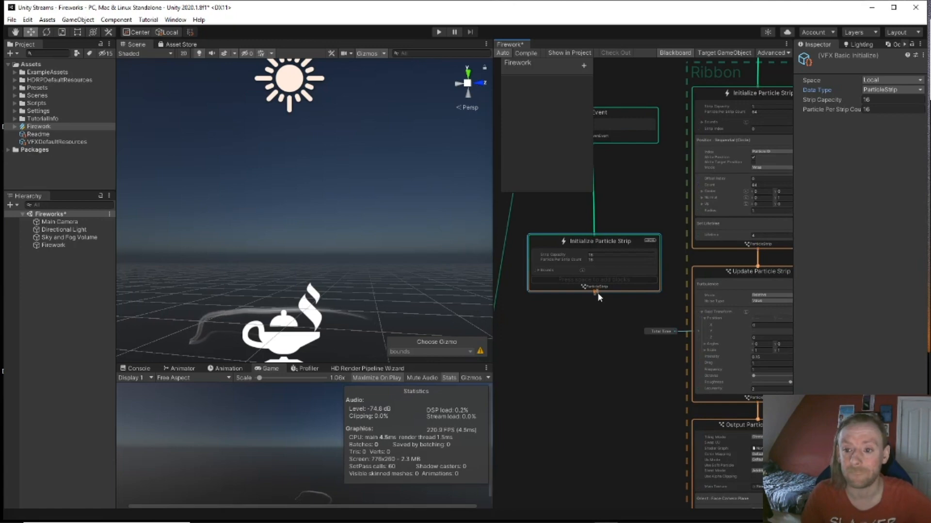
left_click_drag(597, 292, 597, 339)
type("upda")
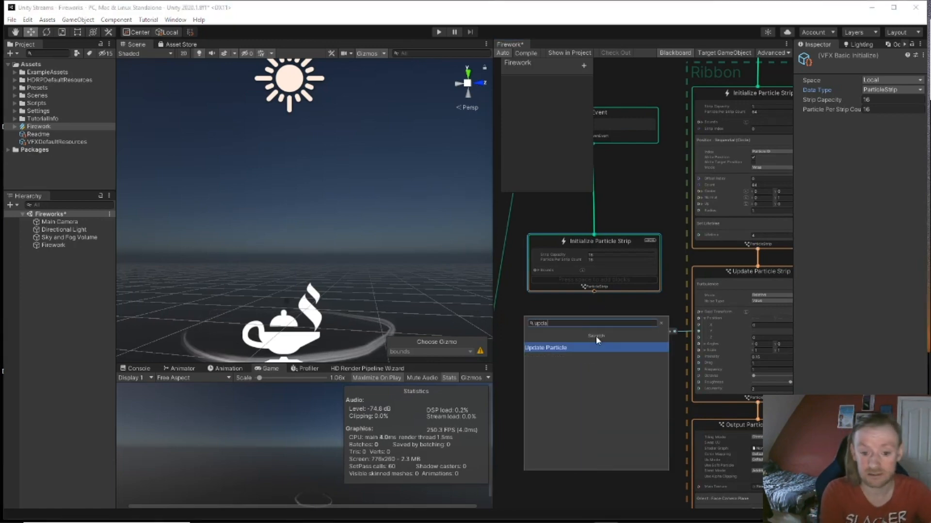
key("Return")
left_click_drag(613, 359, 591, 335)
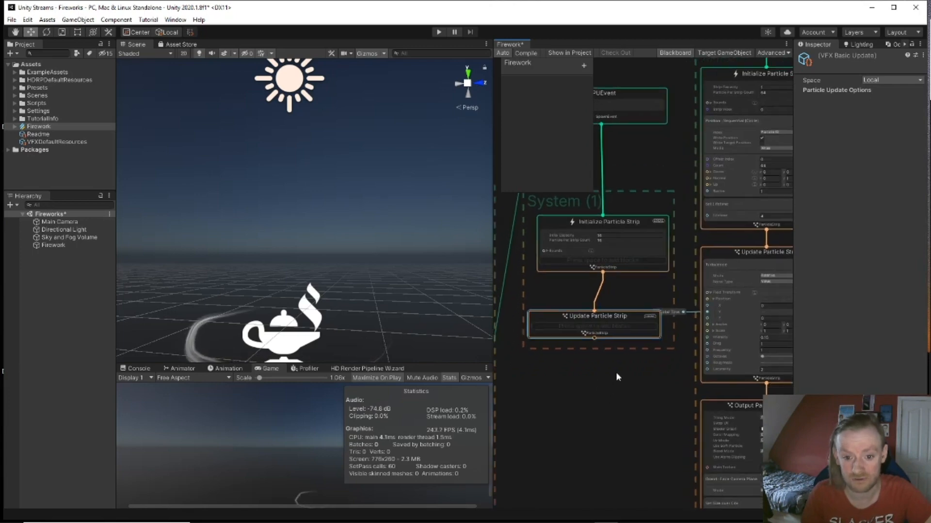
middle_click_drag(616, 373, 620, 358)
left_click_drag(599, 367, 598, 363)
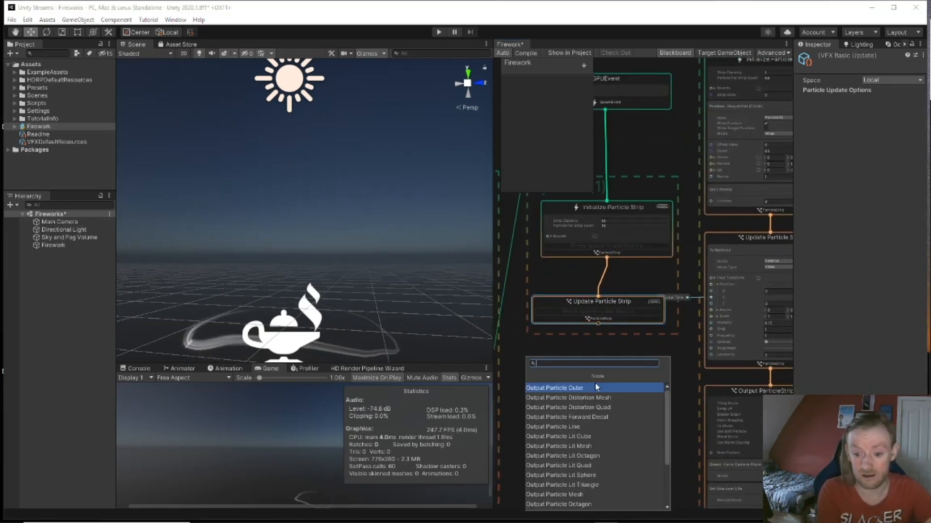
middle_click_drag(680, 374, 669, 349)
scroll(631, 410, "down", 2)
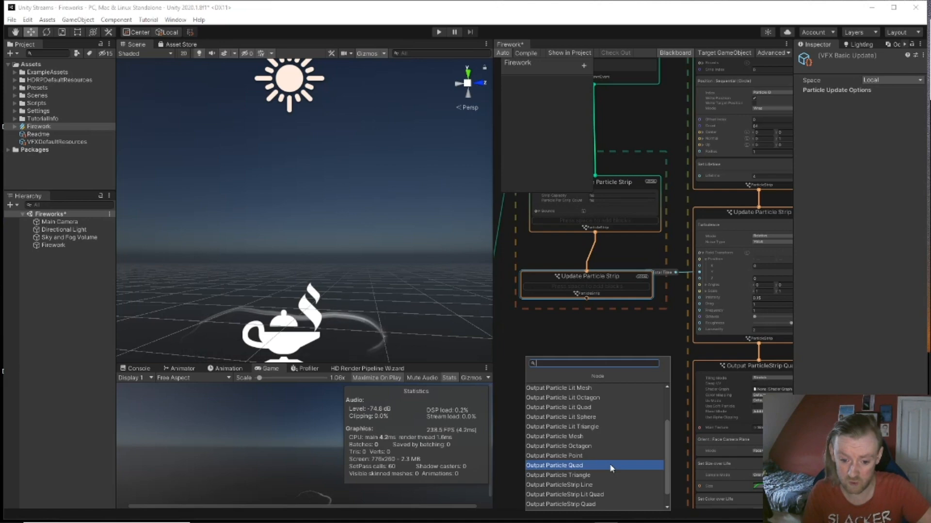
left_click(602, 493)
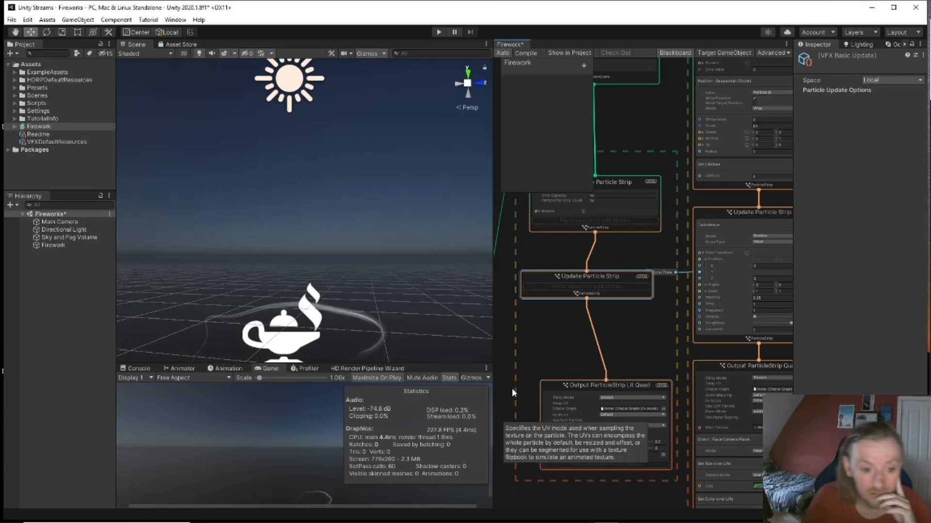
left_click_drag(597, 384, 583, 334)
middle_click_drag(618, 135, 550, 261)
scroll(635, 255, "up", 4)
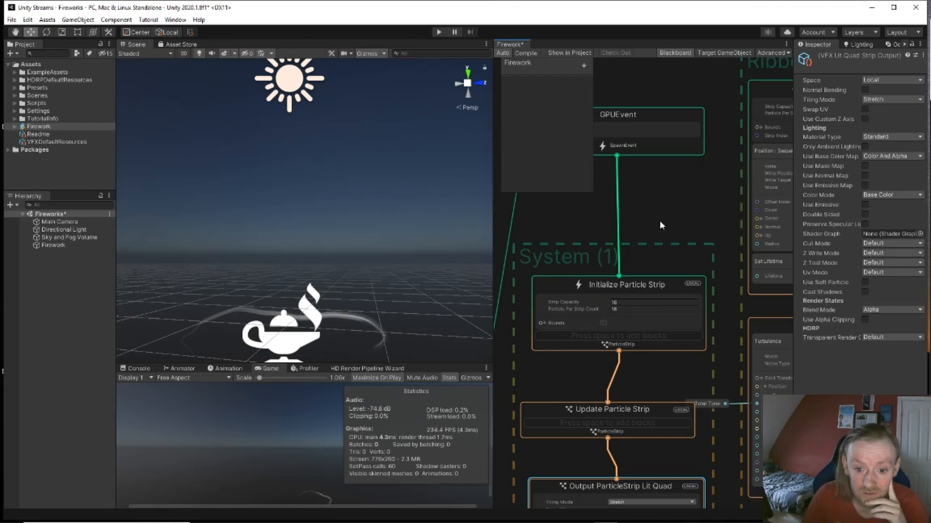
middle_click_drag(661, 225, 677, 179)
middle_click_drag(656, 339, 622, 205)
scroll(622, 218, "down", 1)
scroll(624, 279, "up", 1)
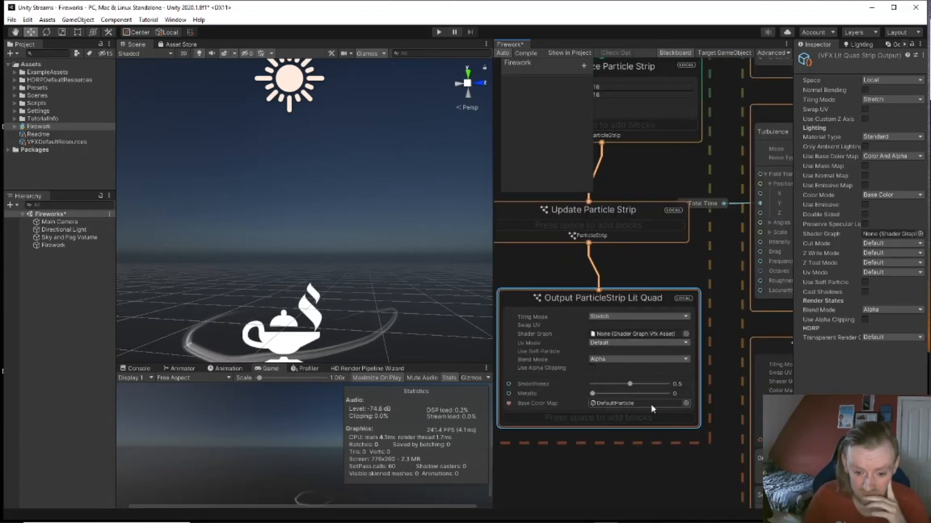
Step: Assign Default-Particle as the Lit Quad output's Base Color Map, comparing with the Ribbon's output
left_click(686, 404)
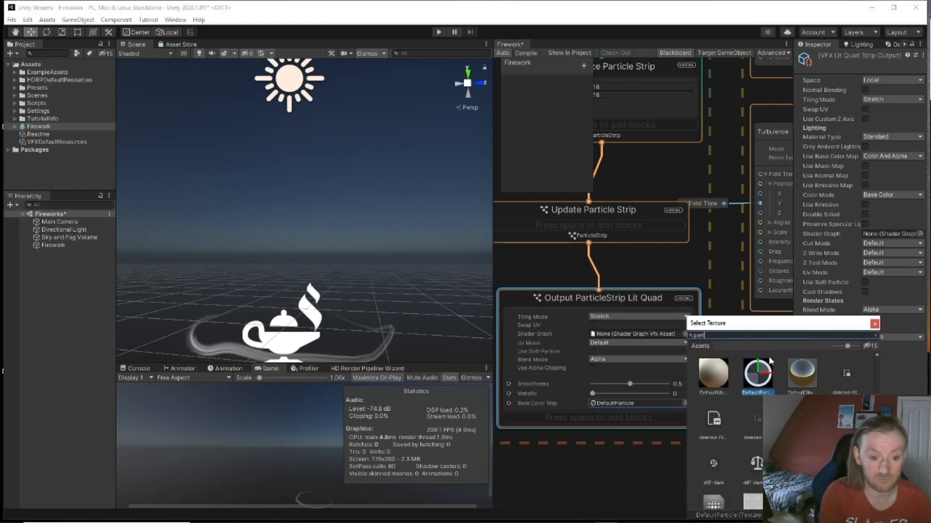
left_click(806, 417)
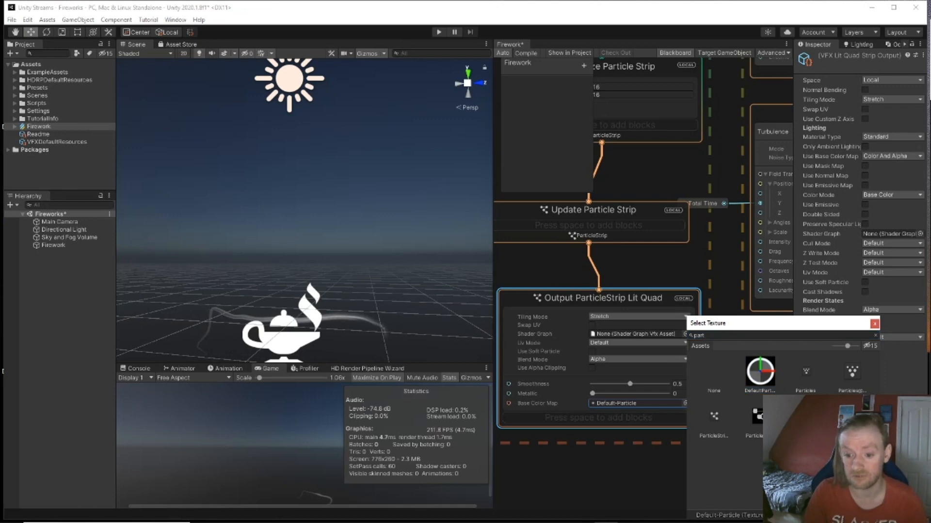
double_click(805, 417)
left_click(684, 478)
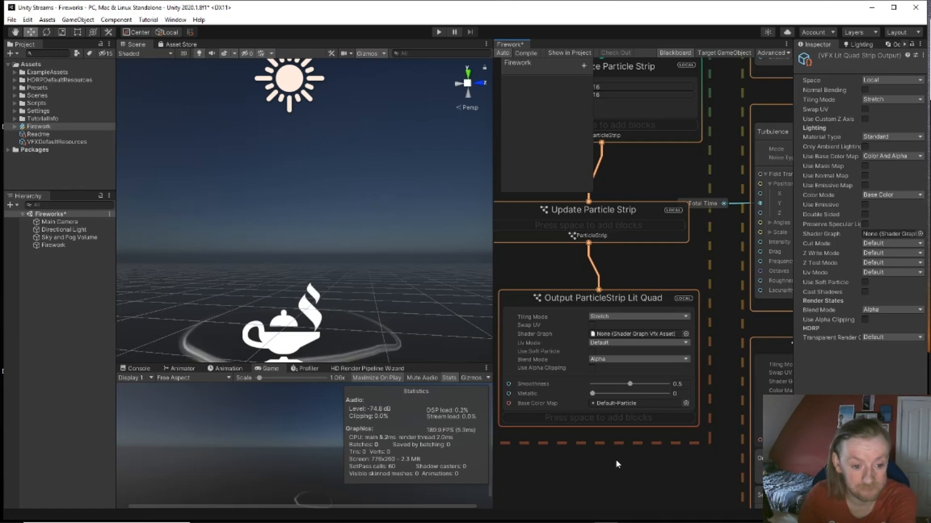
middle_click_drag(616, 464, 472, 308)
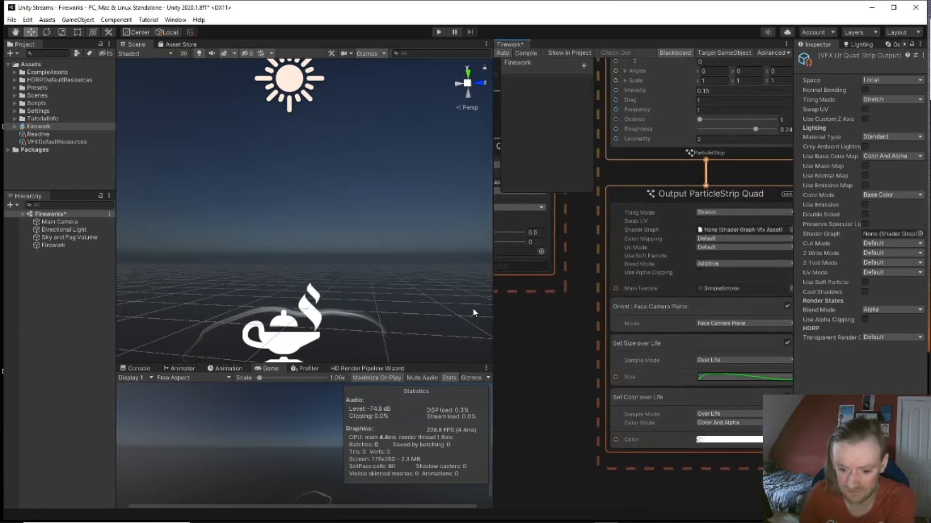
middle_click_drag(551, 339, 524, 359)
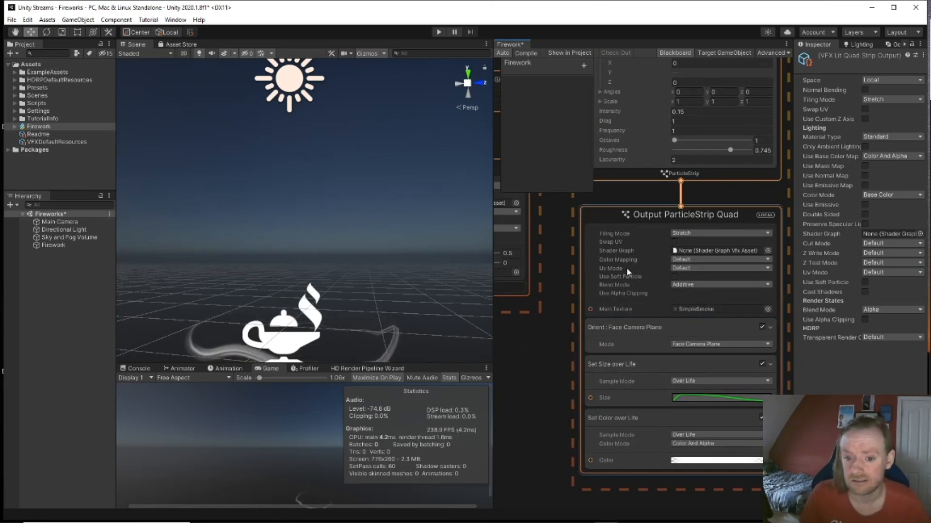
middle_click_drag(528, 355, 684, 385)
middle_click_drag(585, 325, 616, 338)
left_click(615, 326)
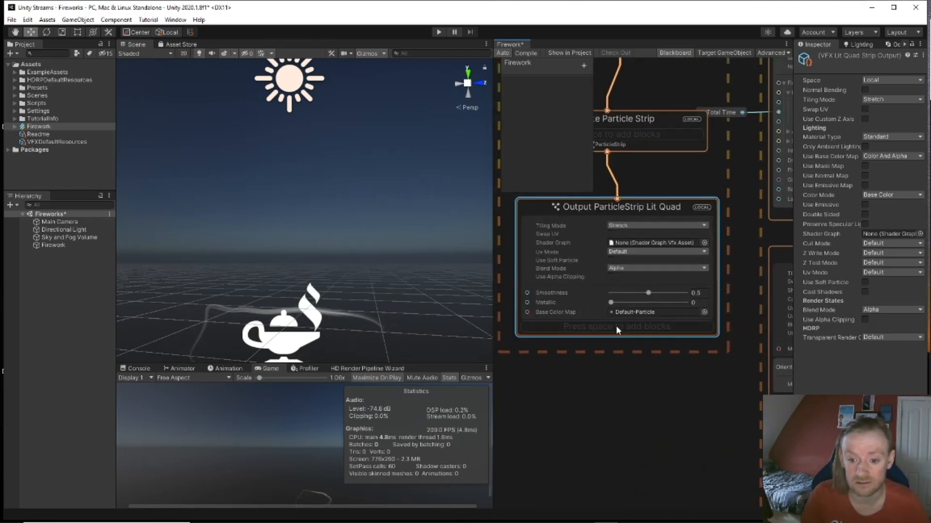
Step: Add an Orient: Face Camera Plane block to the Output ParticleStrip Lit Quad
key("space")
type("ori")
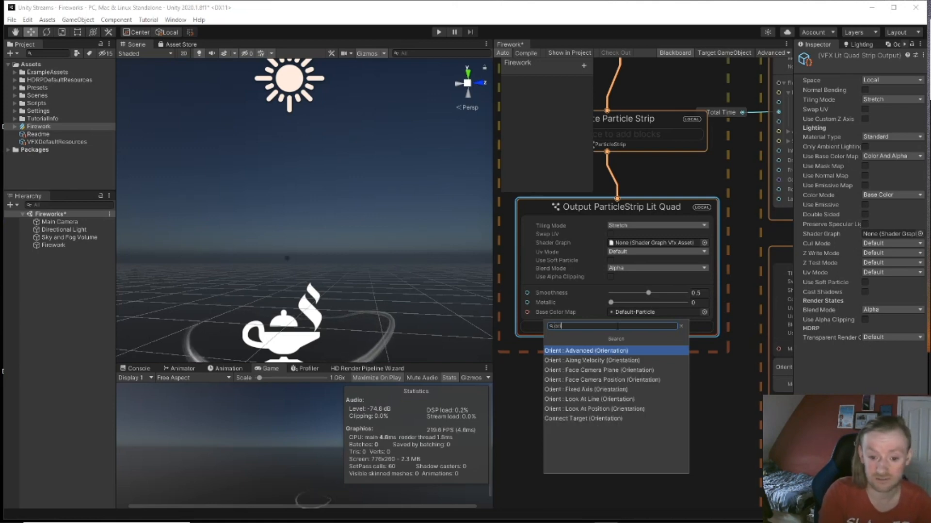
key("Down")
key("Down")
key("Down")
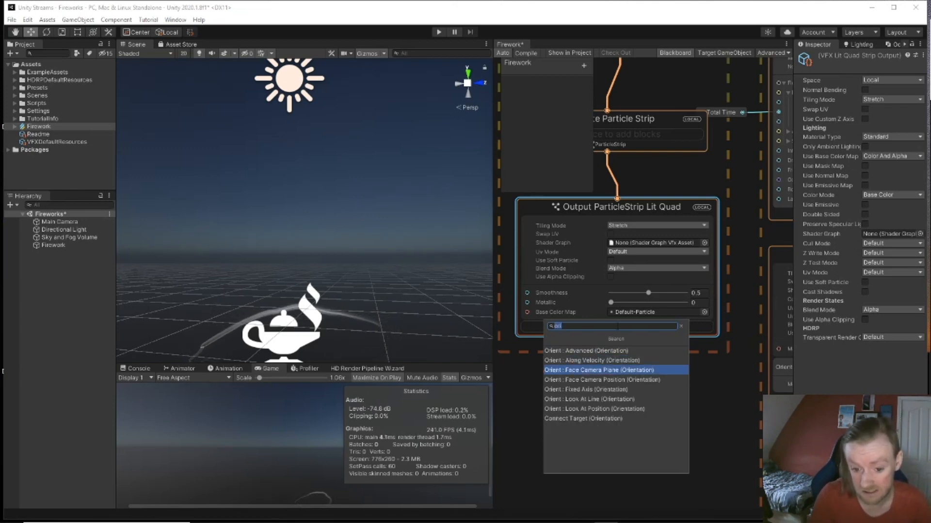
key("Up")
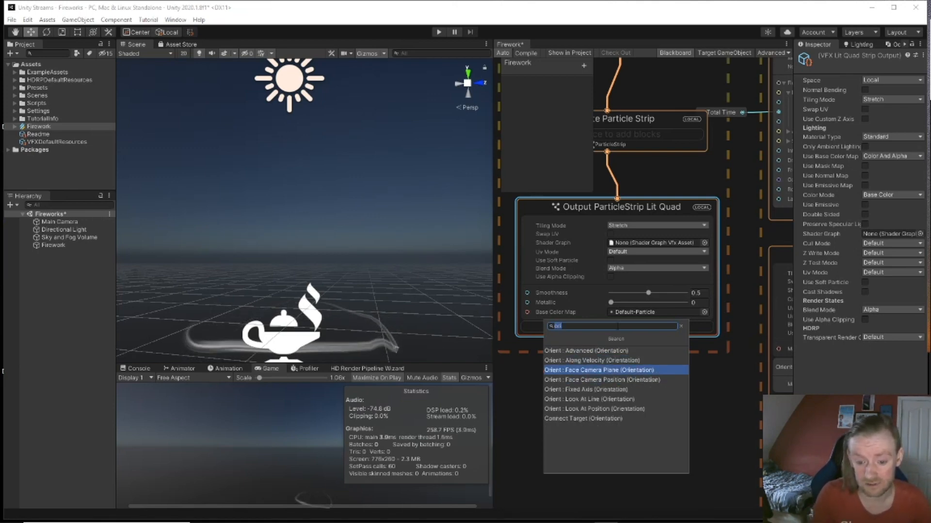
key("Return")
middle_click_drag(641, 389, 699, 383)
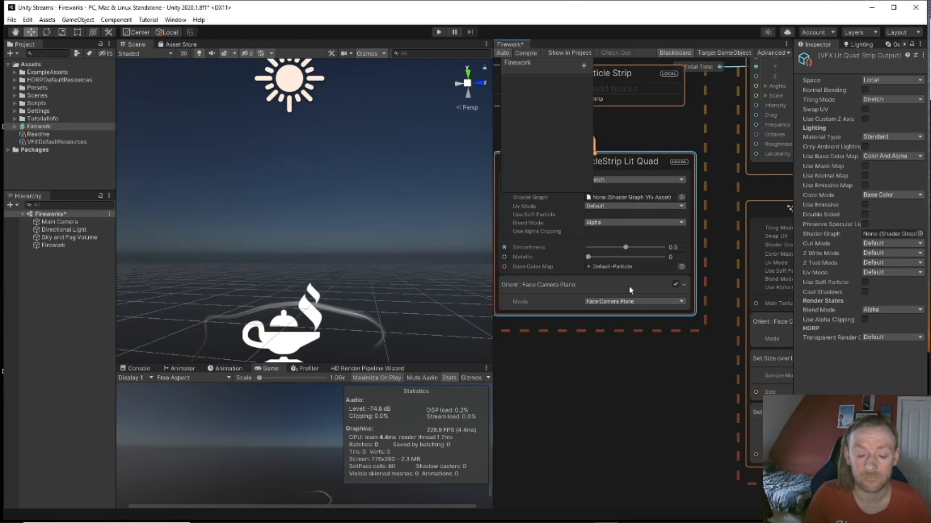
Step: Add a Set Size over Life block to the same lit strip output
key("space")
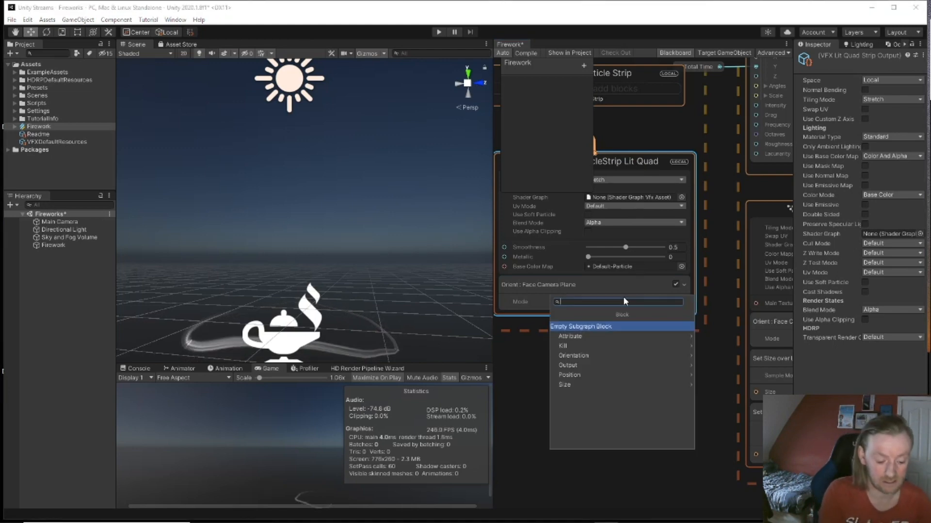
type("set")
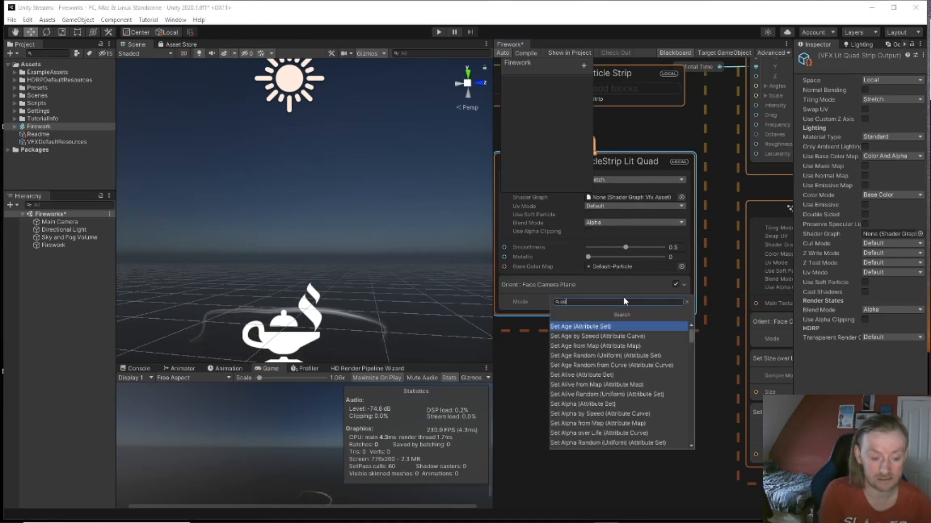
key("Down")
key("Down")
key("Down")
key("Down")
key("Down")
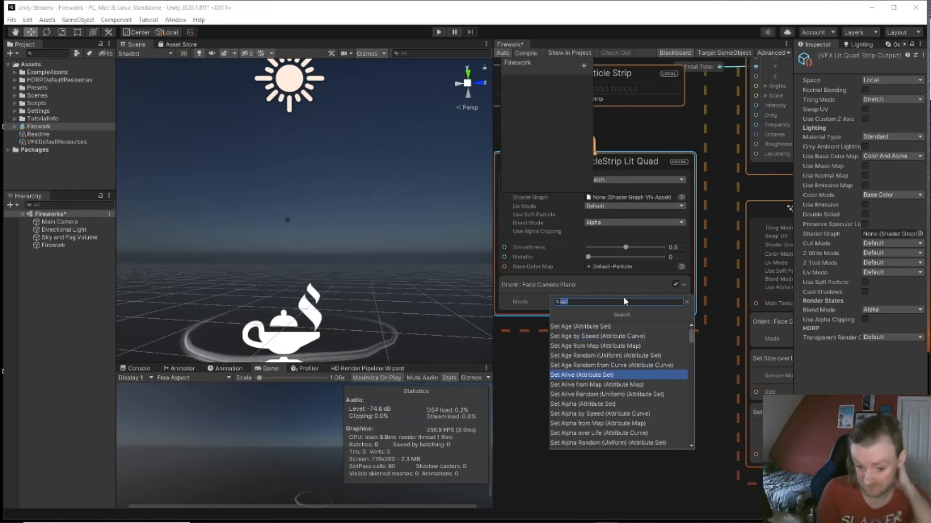
type("siz")
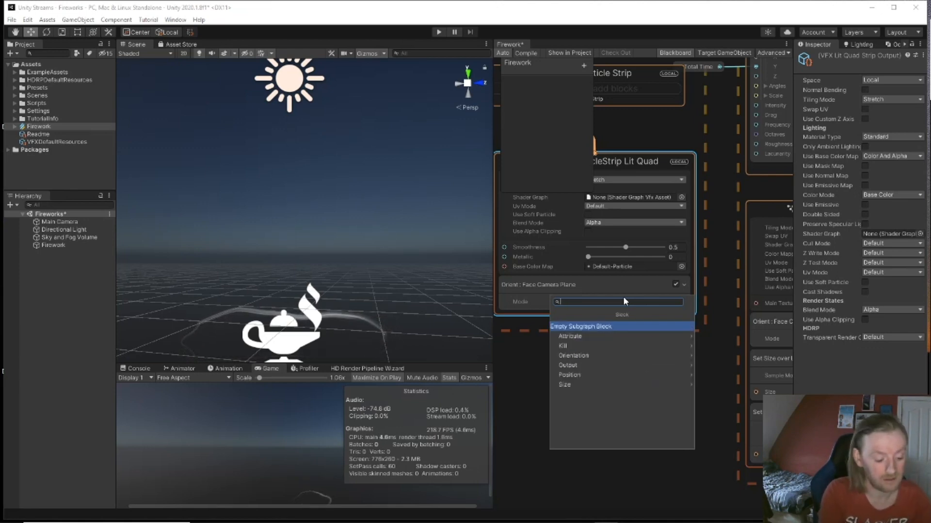
type("e")
key("Down")
key("Down")
key("Down")
key("Down")
key("Down")
key("Down")
key("Down")
key("Down")
key("Down")
key("Down")
key("Down")
key("Down")
key("Down")
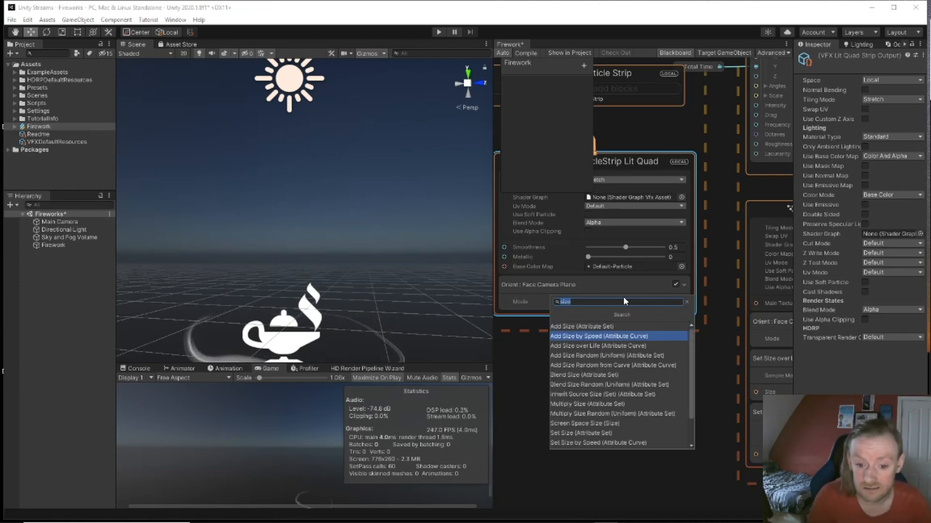
key("Up")
key("Down")
key("Down")
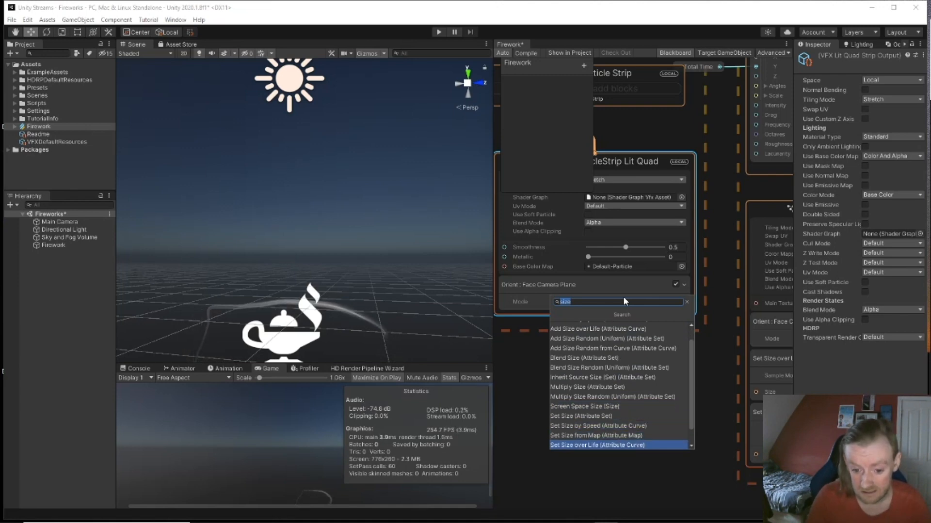
key("Down")
key("Up")
key("Return")
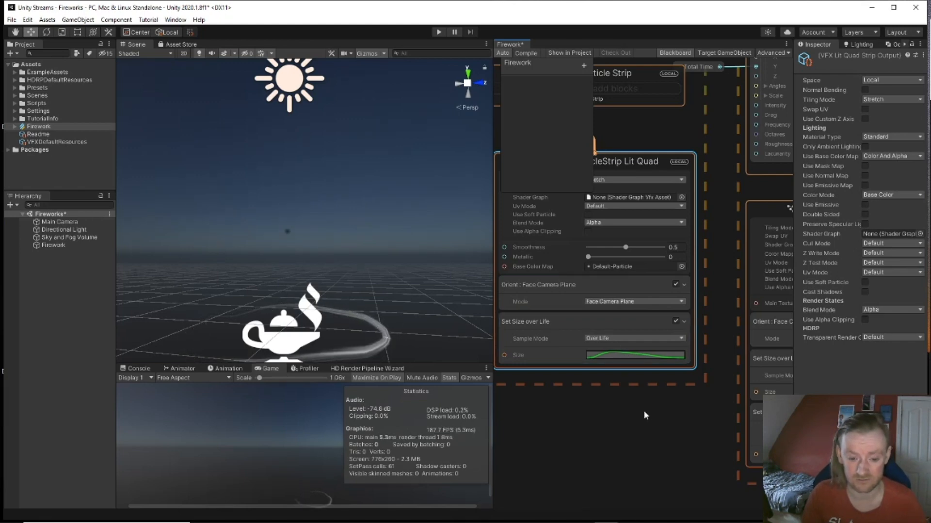
middle_click_drag(648, 409, 528, 507)
middle_click_drag(570, 247, 578, 338)
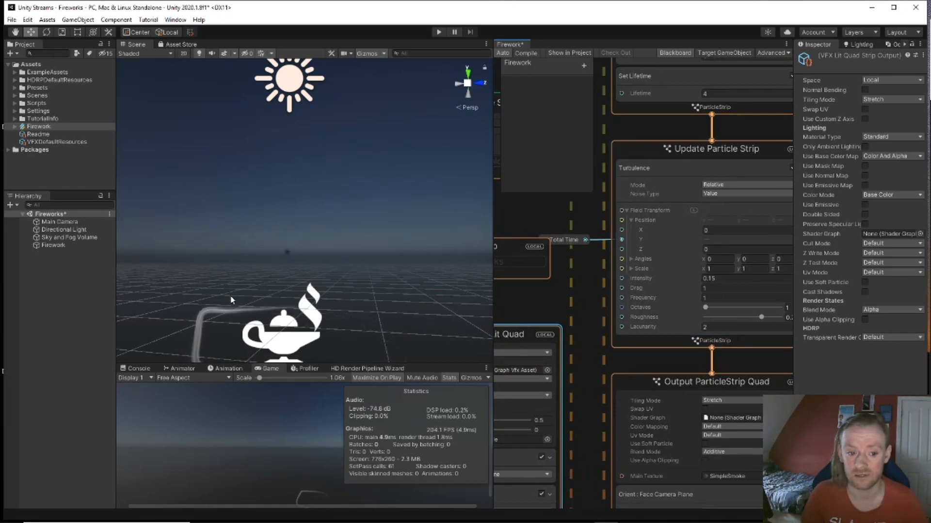
Step: Add a Set Velocity block to Initialize Particle Strip with velocity (0, 1, 0)
middle_click_drag(581, 208, 679, 354)
mouse_move(397, 299)
middle_mouse_down()
mouse_move(385, 265)
mouse_move(402, 287)
middle_mouse_up()
middle_click_drag(588, 359, 652, 359)
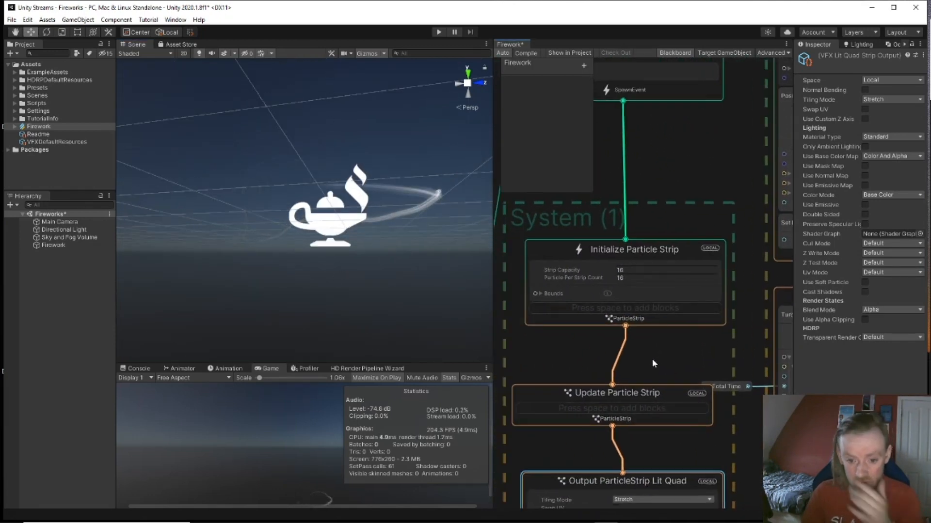
left_click(649, 310)
key("space")
right_click_drag(382, 222, 350, 262)
type("se")
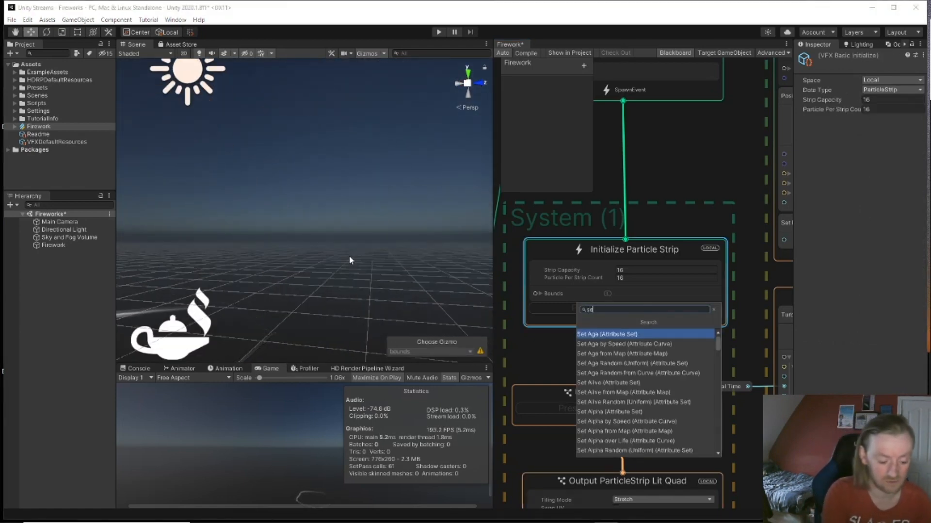
type("t vel")
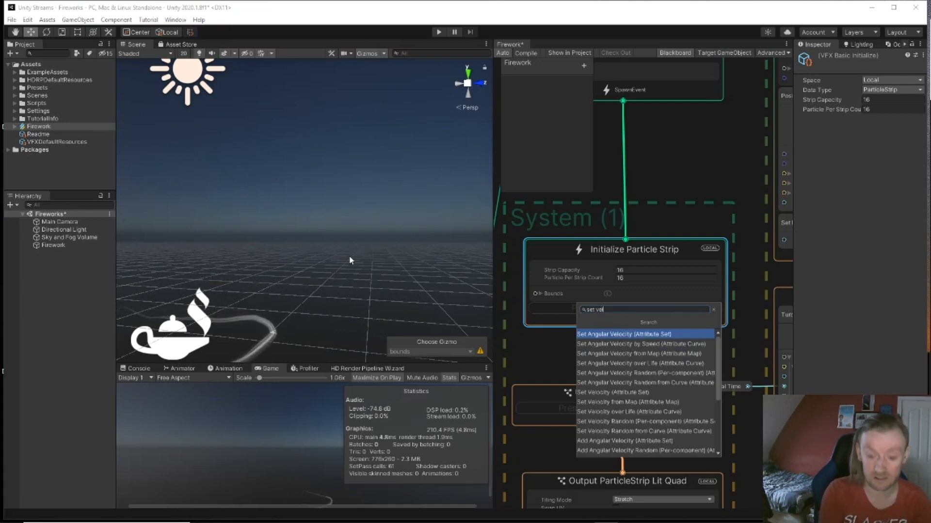
key("Down")
key("Down")
key("Down")
key("Down")
key("Down")
key("Down")
key("Escape")
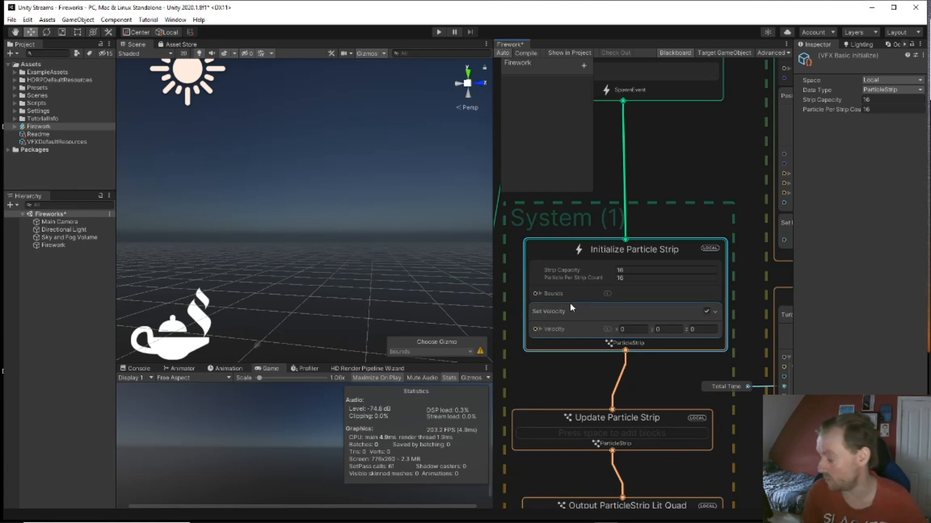
left_click(663, 330)
type("1")
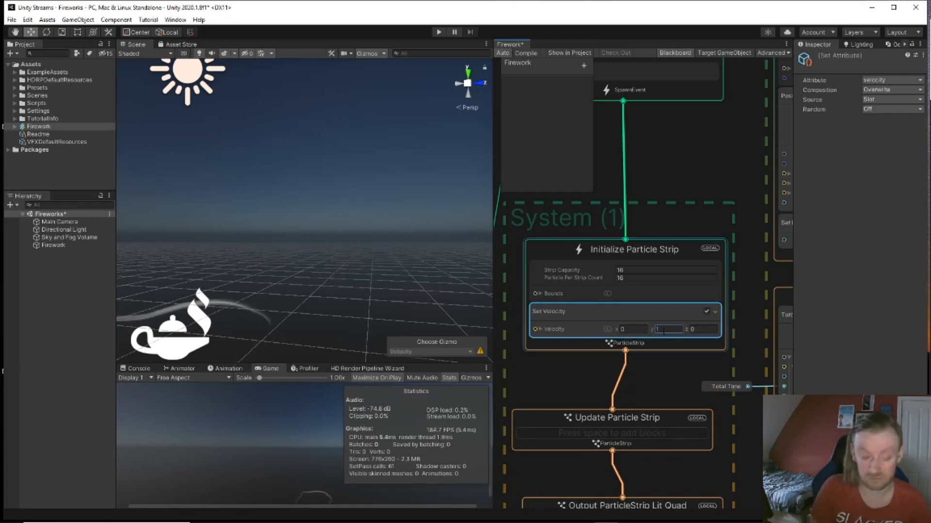
left_click(662, 361)
Step: Inspect the Strip Capacity field, then pan the graph to show GPUEvent and System (1)
middle_click_drag(310, 292, 315, 322)
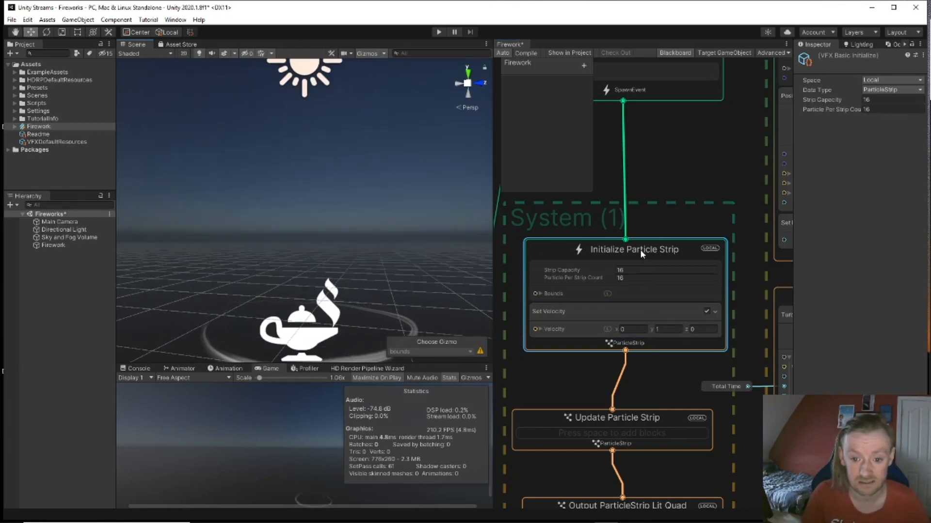
left_click_drag(640, 250, 636, 248)
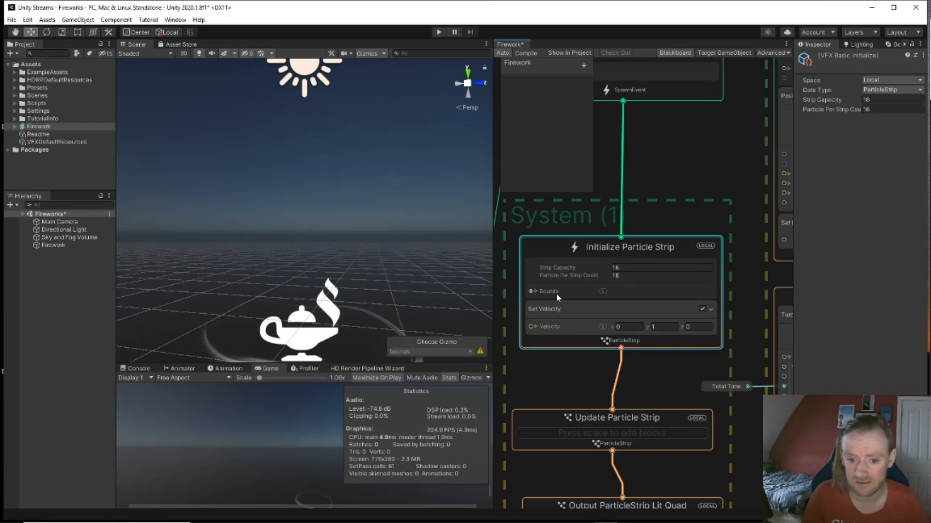
left_click(626, 268)
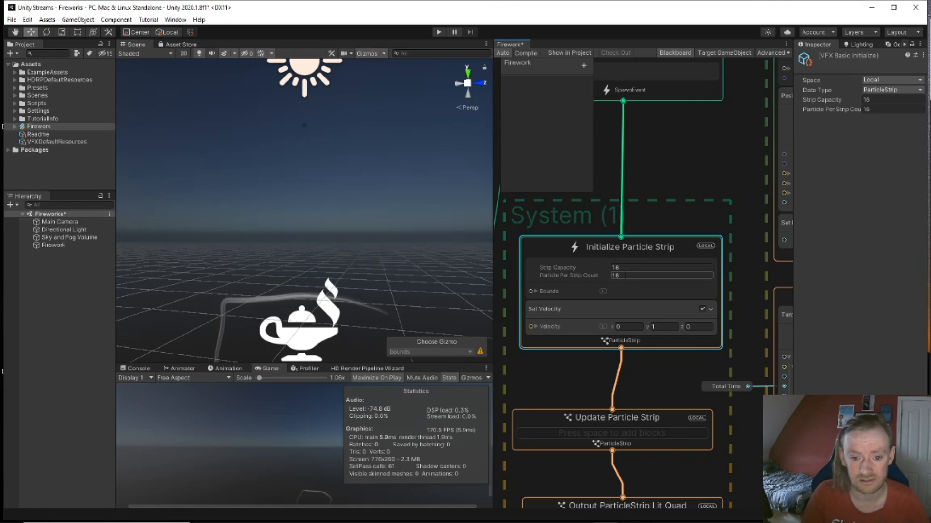
middle_click_drag(658, 171, 756, 133)
scroll(622, 329, "down", 2)
middle_click_drag(563, 423, 557, 280)
middle_click_drag(762, 278, 560, 458)
middle_click_drag(558, 288, 565, 340)
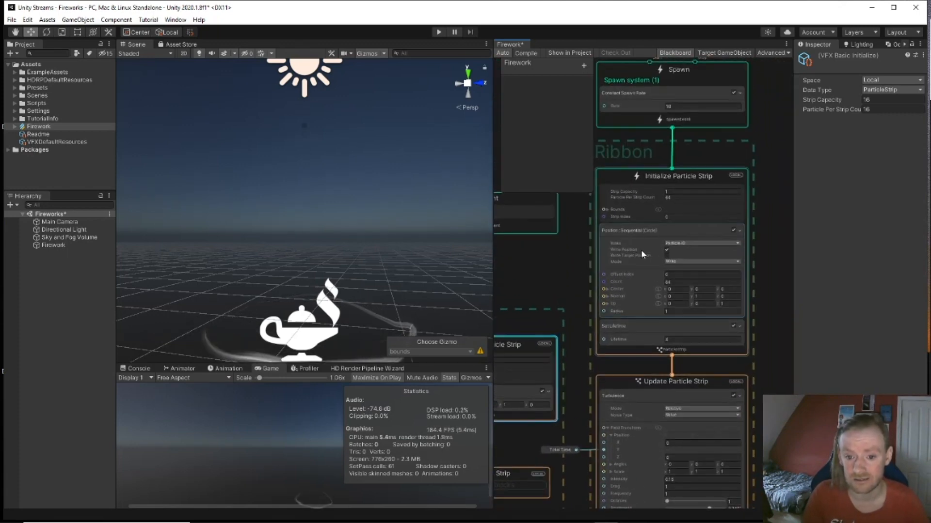
scroll(696, 205, "up", 2)
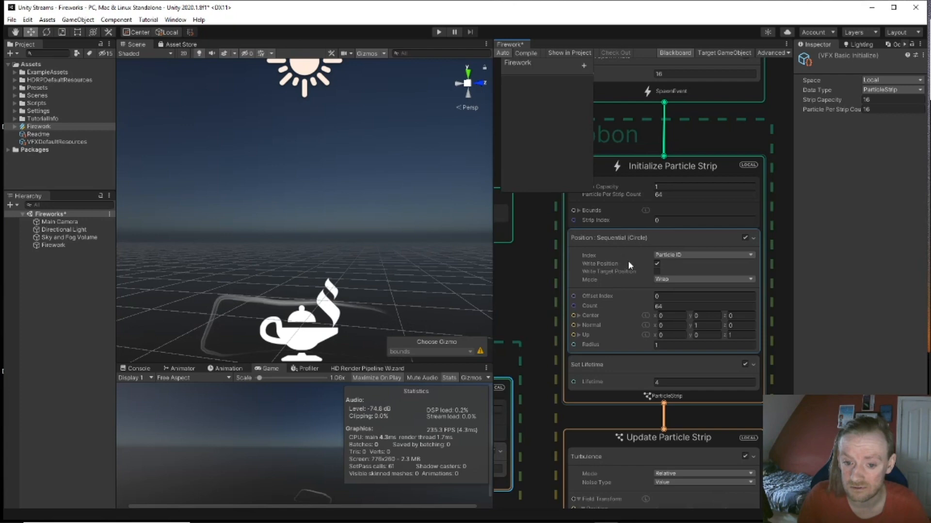
middle_click_drag(520, 302, 729, 246)
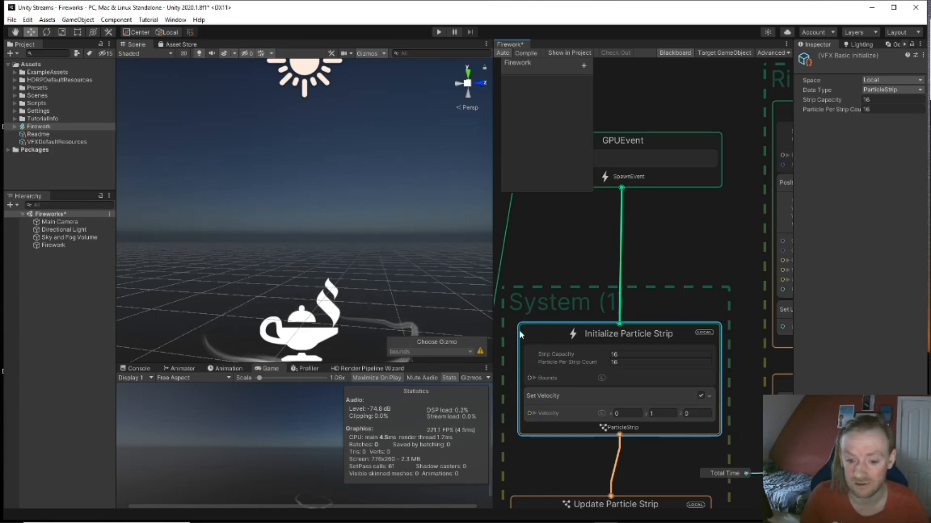
Step: Add Set Lifetime (Attribute Set) to the GPUEvent strip's Initialize Particle Strip with Lifetime 3
middle_click_drag(589, 278, 595, 191)
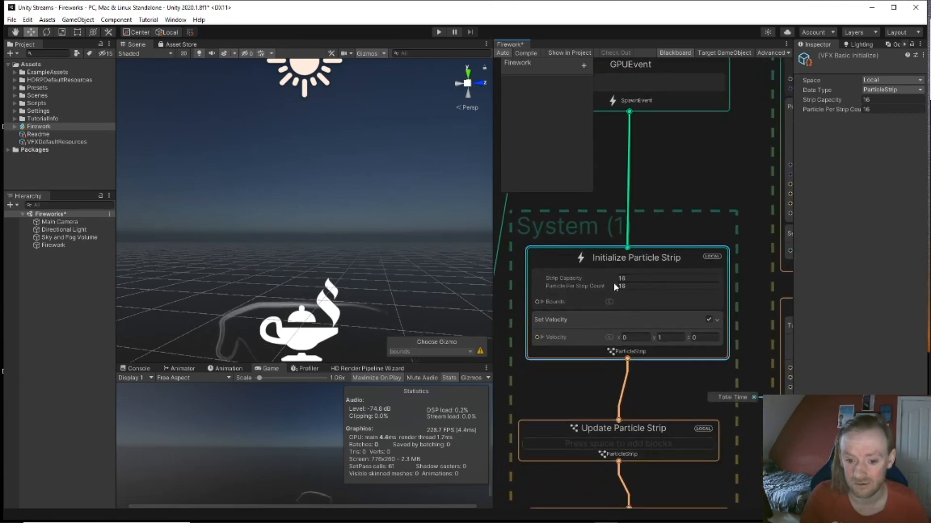
middle_click_drag(648, 403, 658, 368)
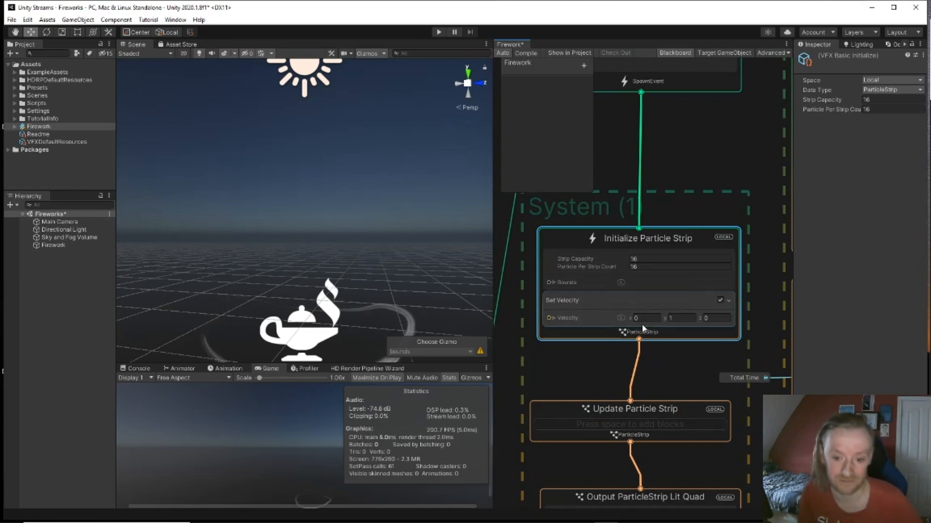
key("space")
type("s")
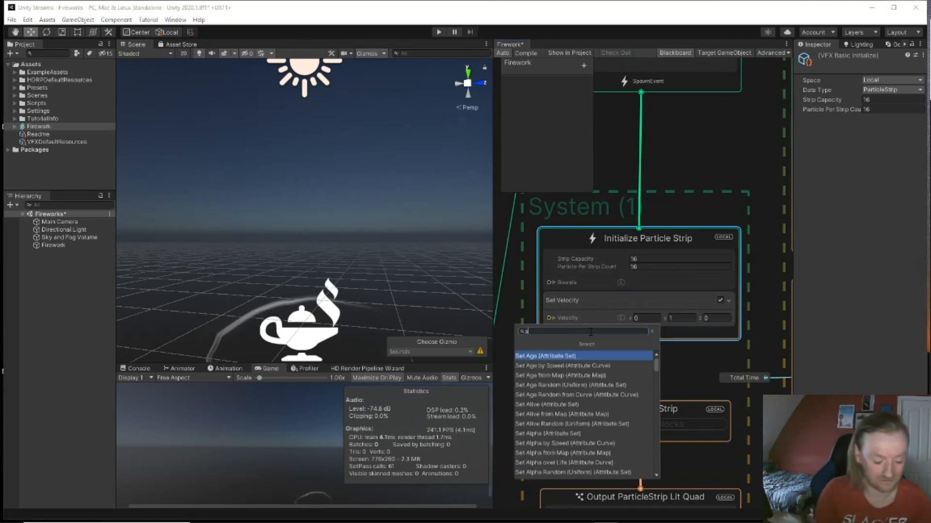
type("et life")
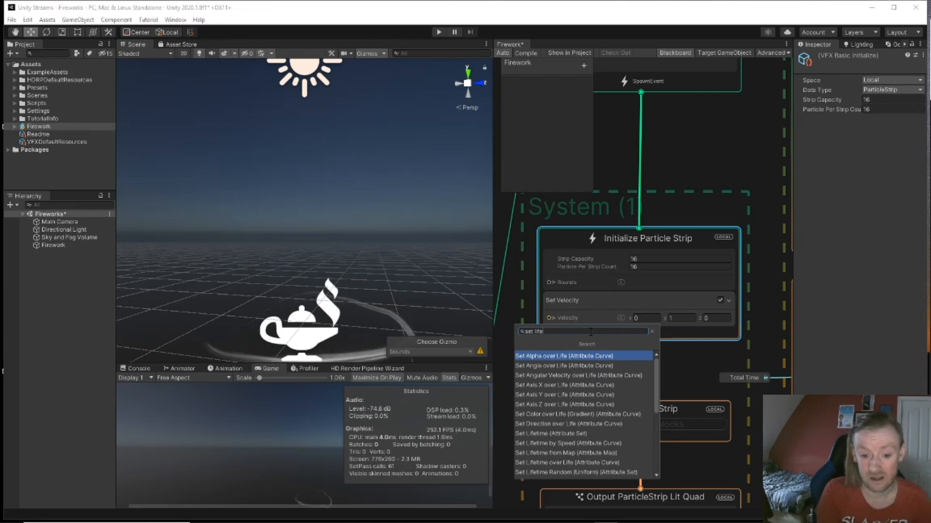
key("Down")
key("Down")
key("Down")
key("Down")
key("Down")
key("Down")
key("Down")
key("Down")
key("Return")
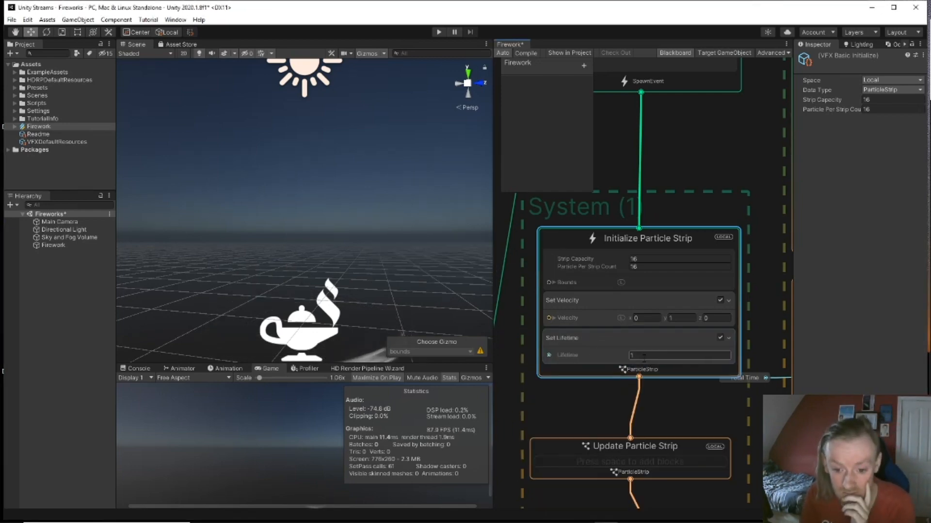
left_click(625, 356)
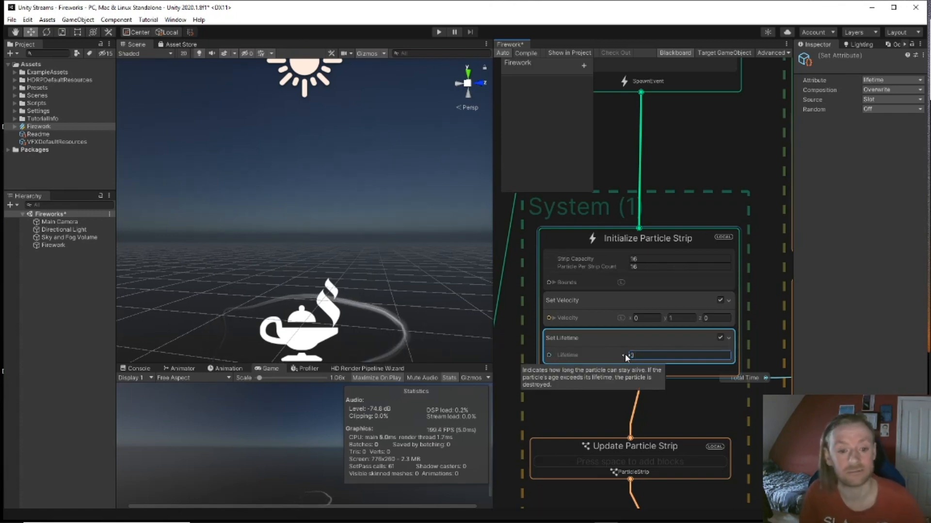
key("Return")
middle_click_drag(662, 400, 679, 390)
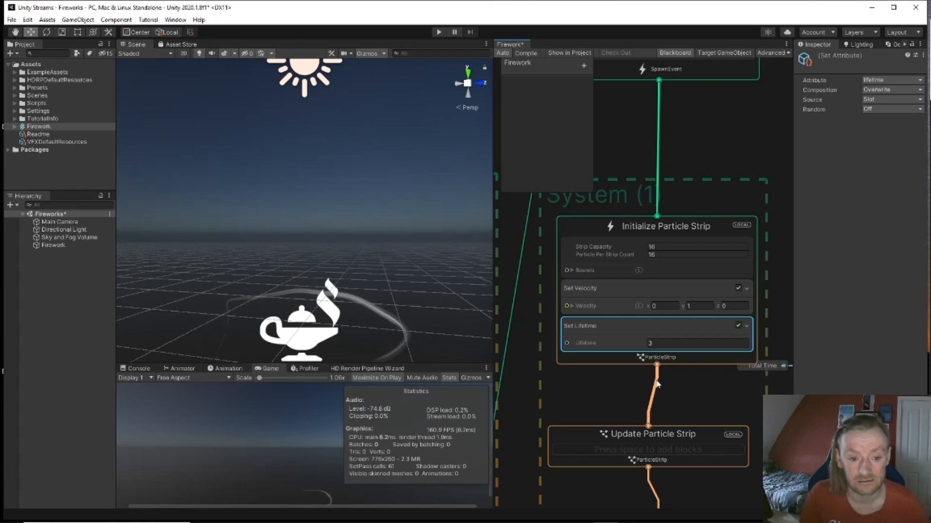
left_click_drag(635, 440, 641, 436)
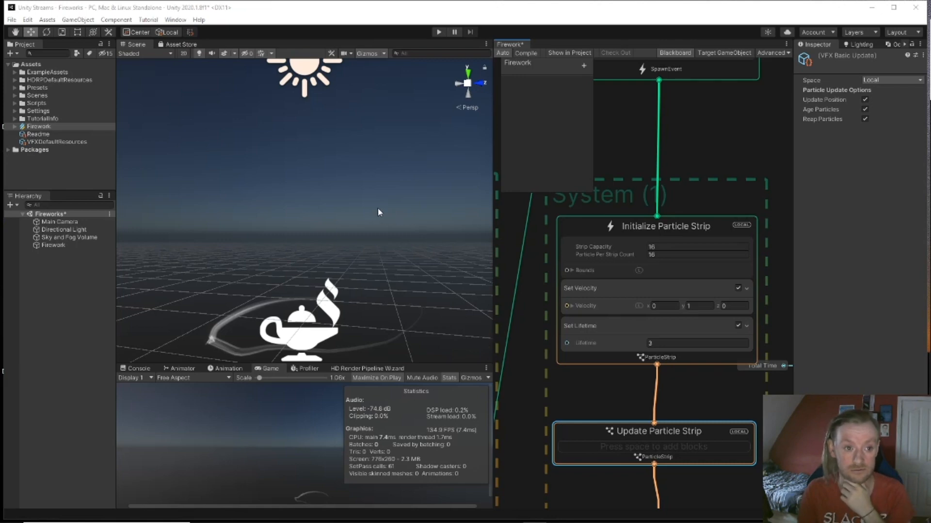
left_click_drag(378, 208, 388, 231, "alt")
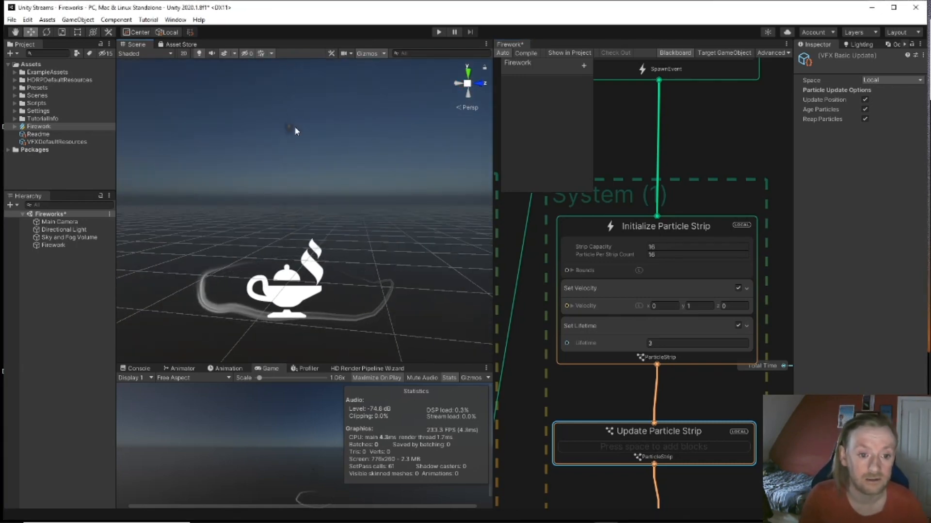
mouse_move(295, 127)
left_mouse_down("alt")
mouse_move(308, 117)
mouse_move(307, 139)
left_mouse_up("alt")
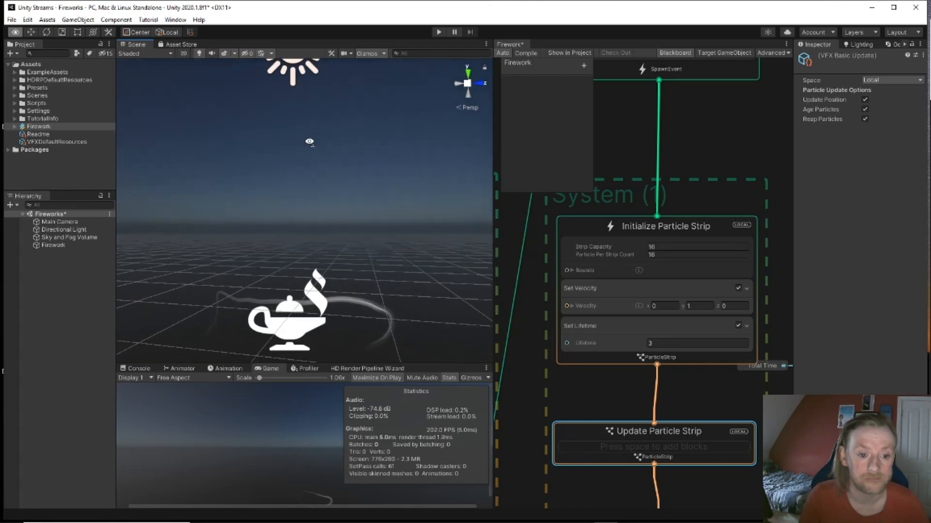
Step: Set the Initialize Particle Strip's Strip Capacity to 1
middle_click_drag(606, 394, 425, 320)
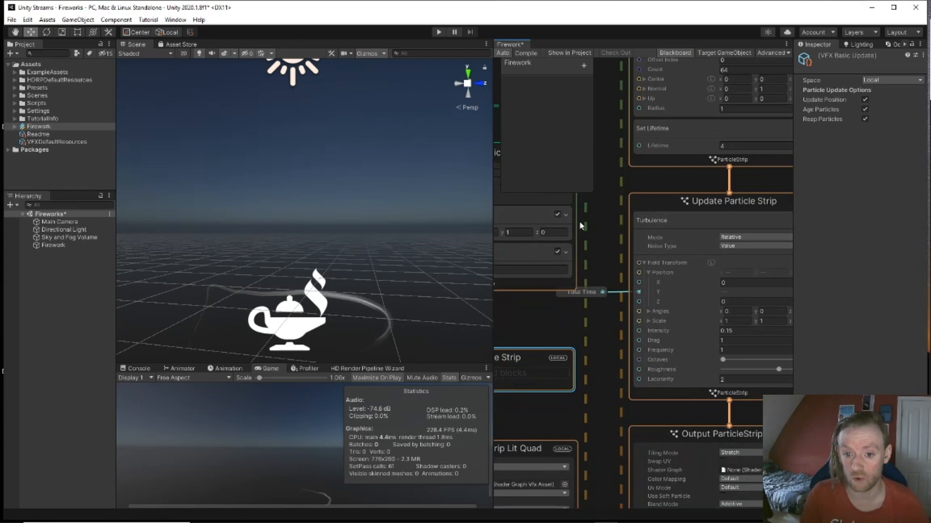
middle_click_drag(631, 178, 824, 416)
middle_click_drag(685, 338, 650, 345)
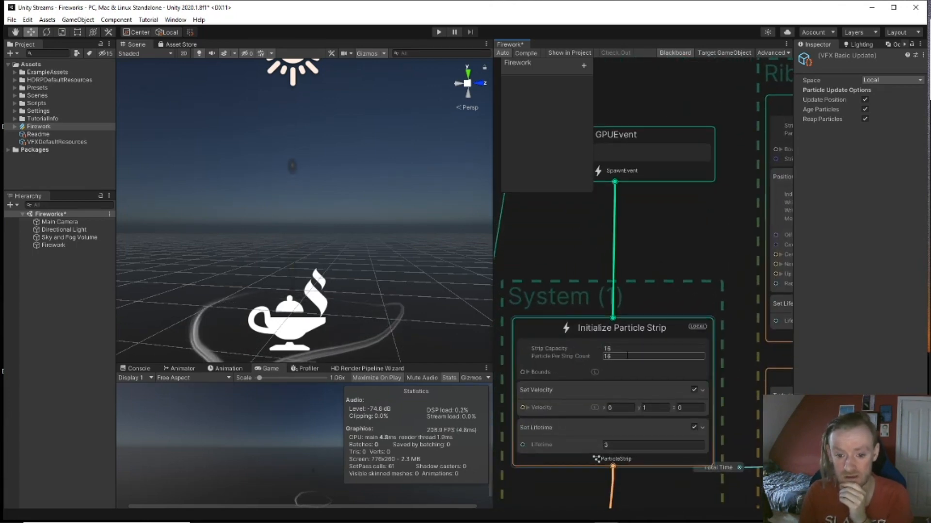
left_click(606, 349)
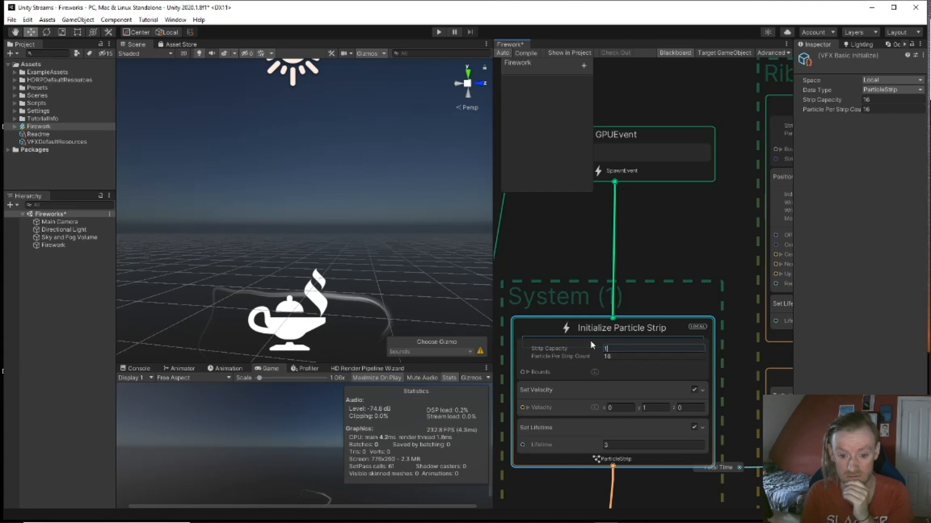
type("1")
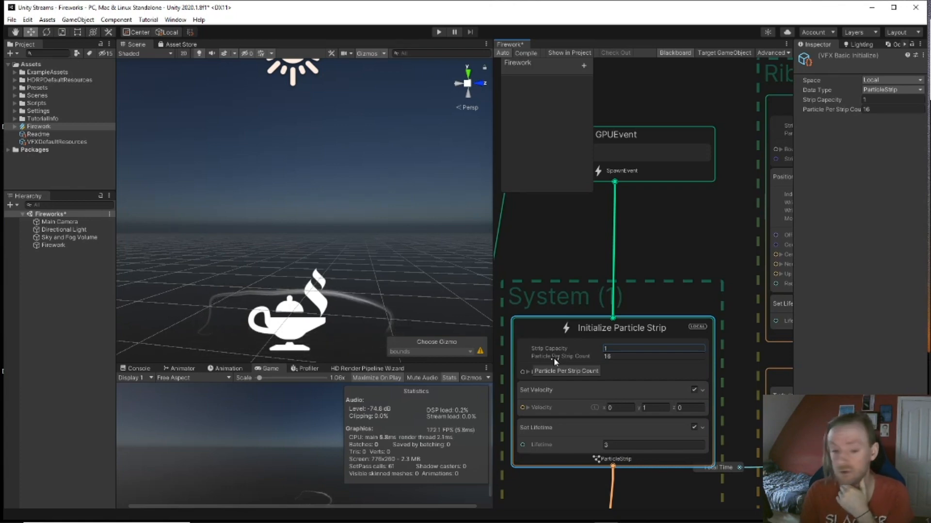
Step: Change Particle Per Strip Count to 80, then replace it with 100
middle_click_drag(660, 257, 658, 223)
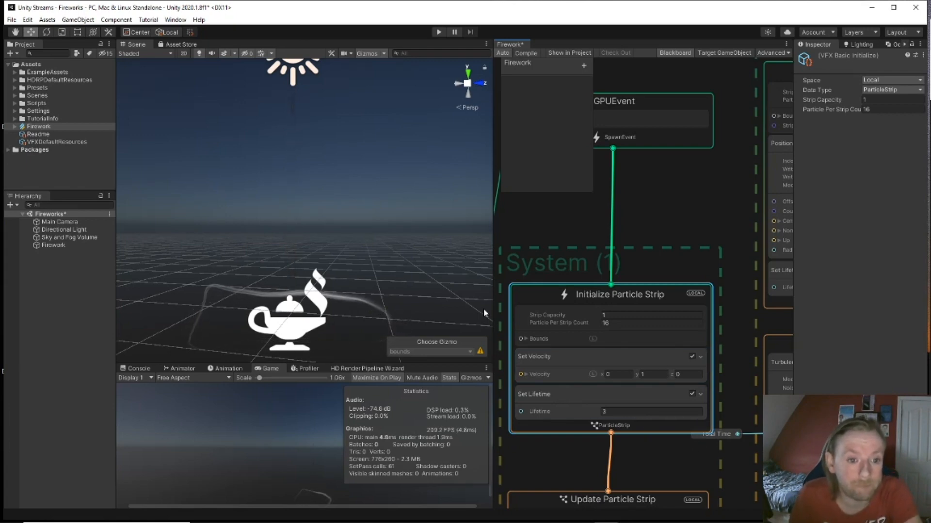
mouse_move(405, 266)
right_mouse_down()
mouse_move(408, 250)
mouse_move(422, 263)
right_mouse_up()
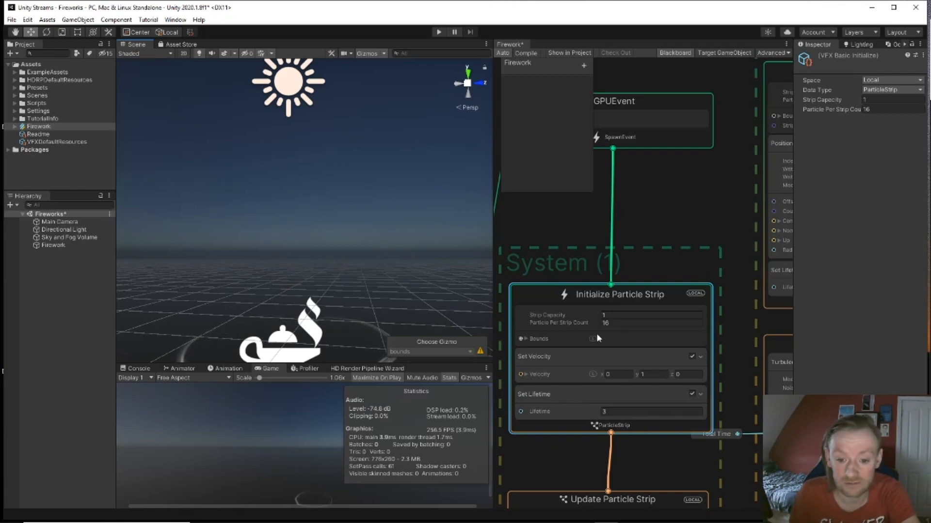
left_click(604, 323)
type("80")
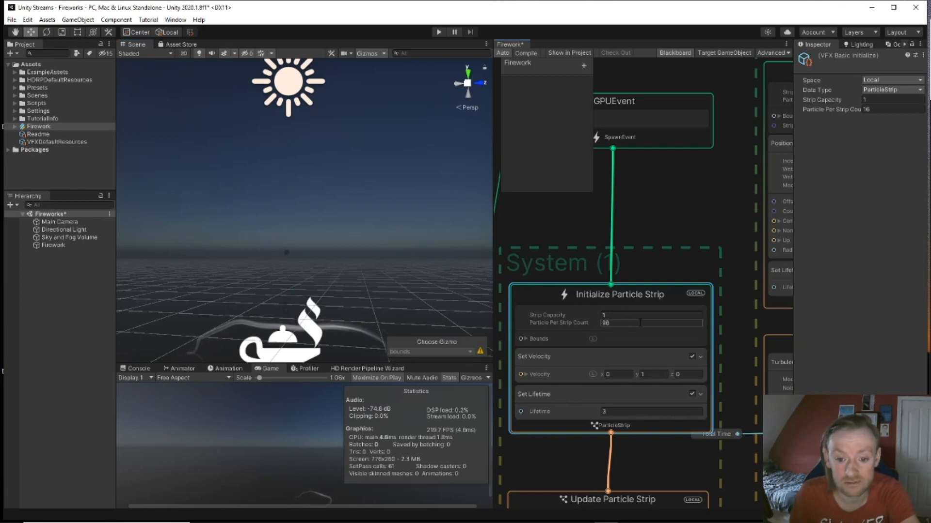
key("Return")
left_click(619, 326)
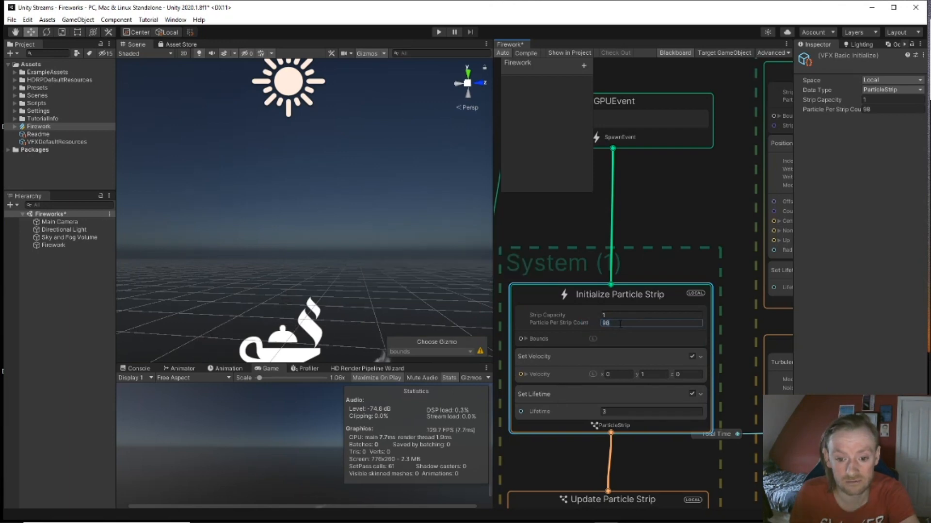
type("100")
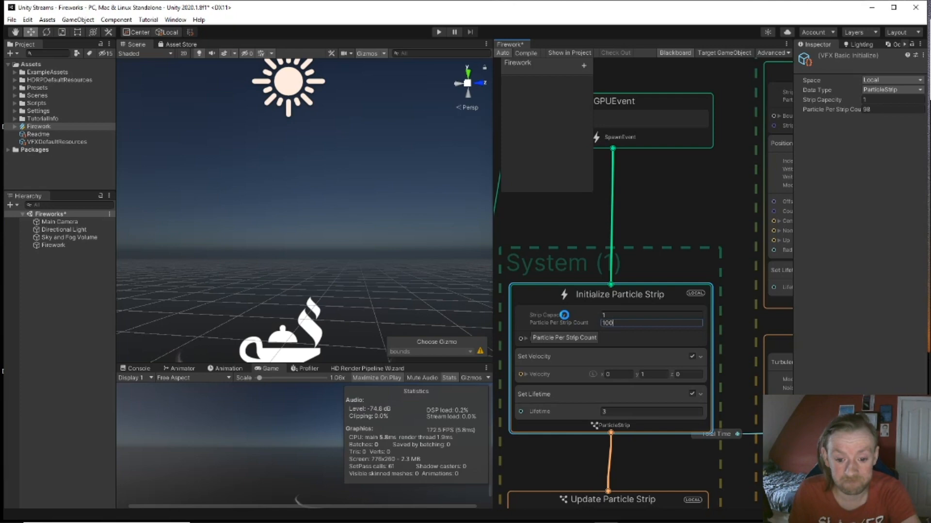
key("Return")
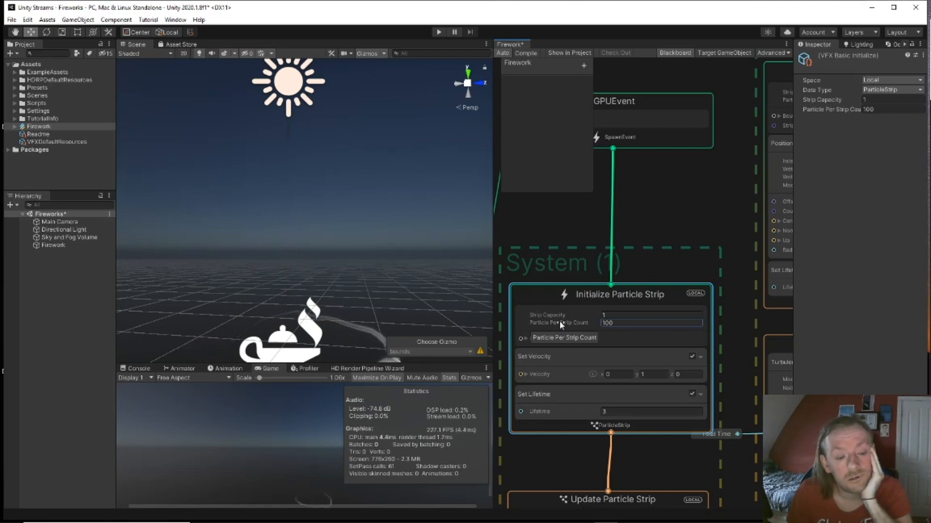
Step: Set the strip system's Strip Capacity to 50, then pan over to the neighbouring Update Particle system
left_click(607, 314)
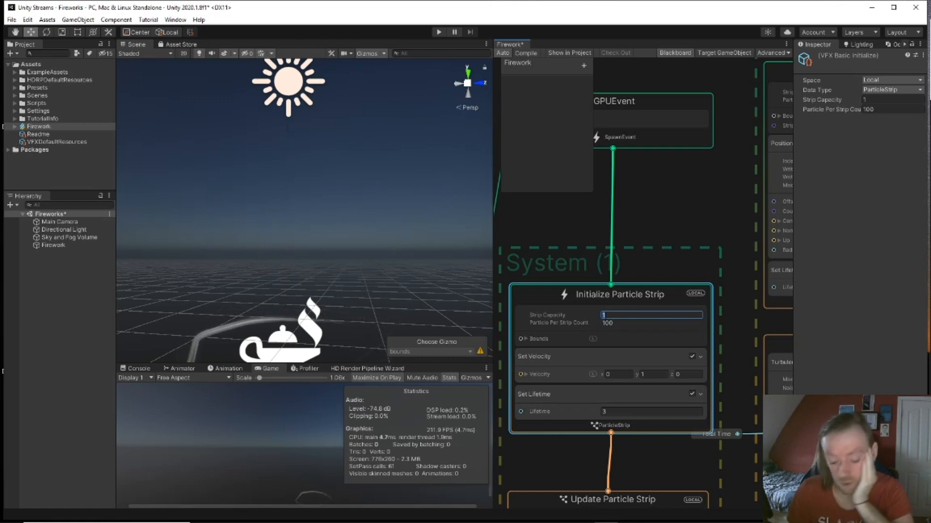
type("50")
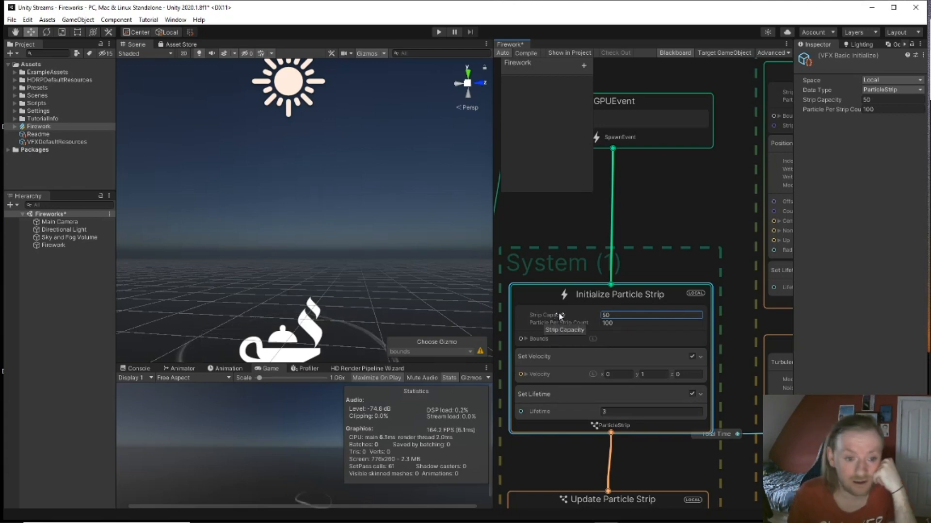
scroll(718, 339, "down", 2)
middle_click_drag(729, 325, 723, 191)
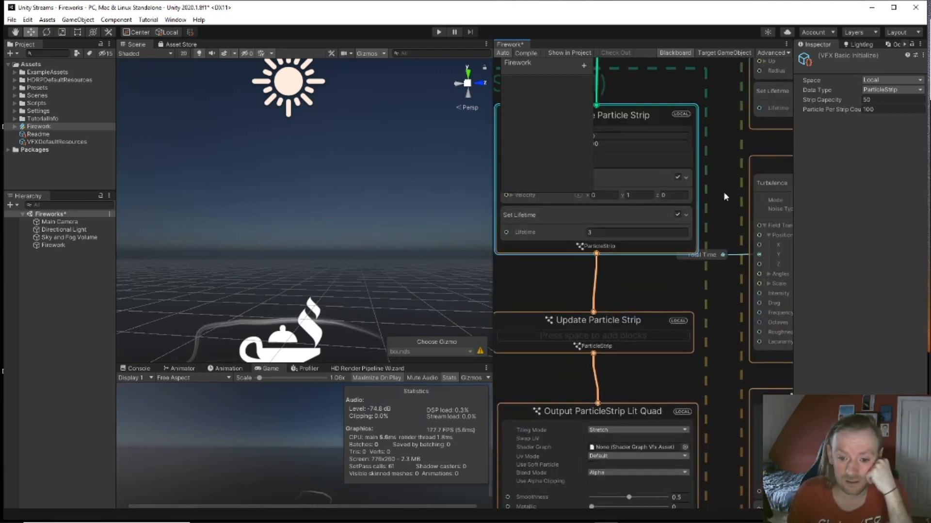
middle_click_drag(702, 394, 749, 260)
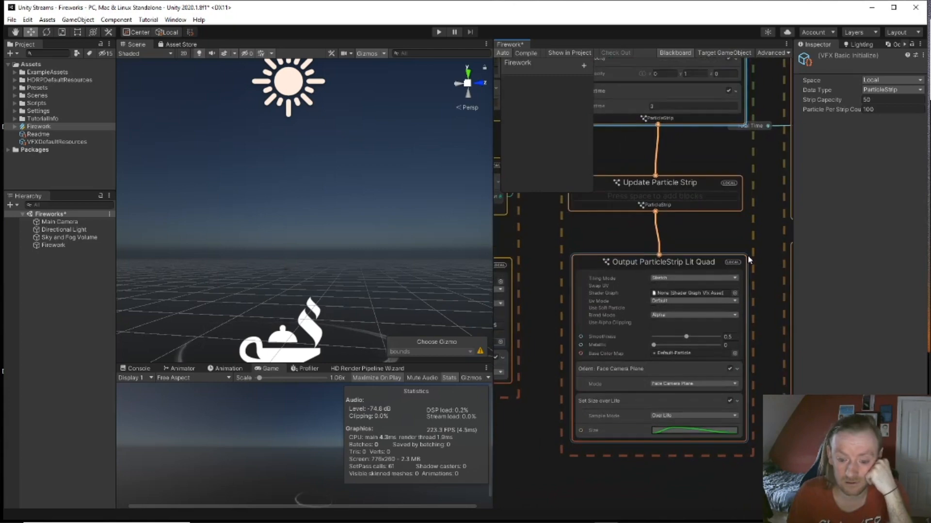
middle_click_drag(541, 324, 704, 339)
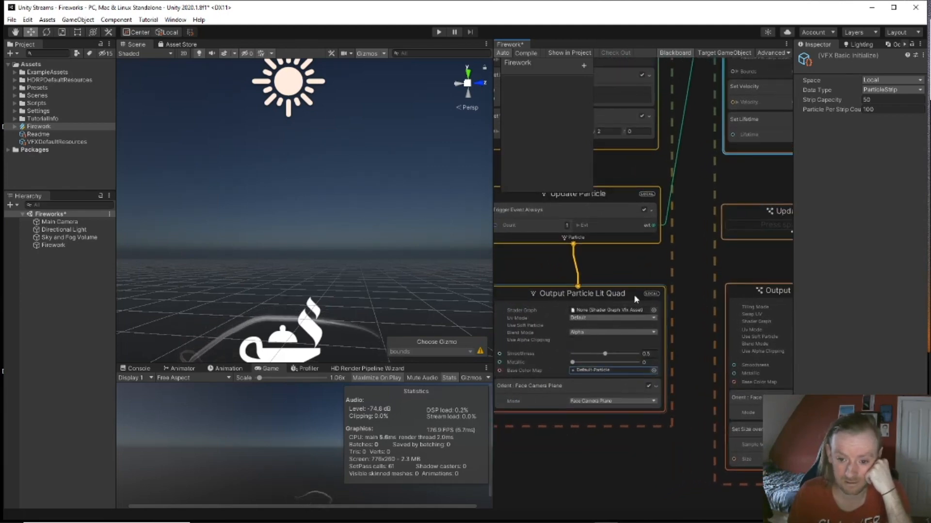
middle_click_drag(682, 231, 699, 374)
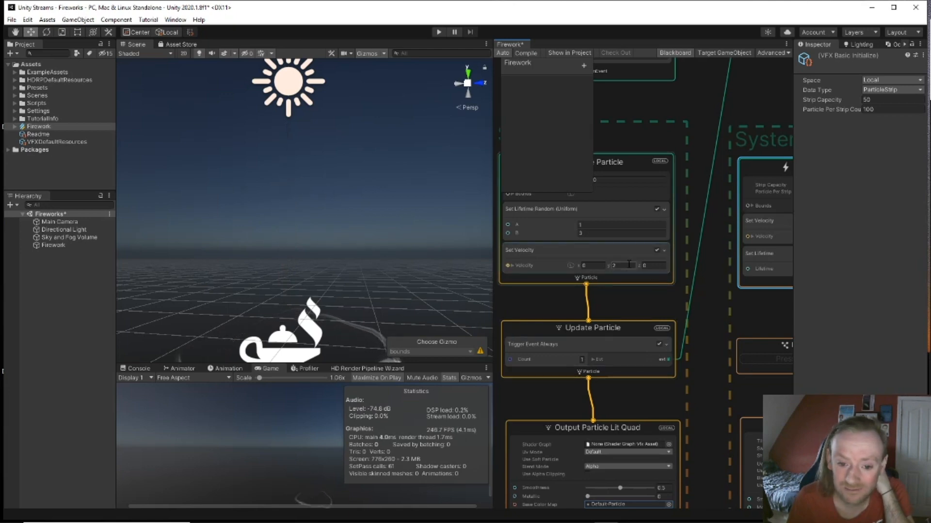
Step: Save and compile the Firework effect graph
middle_click_drag(695, 292, 710, 345)
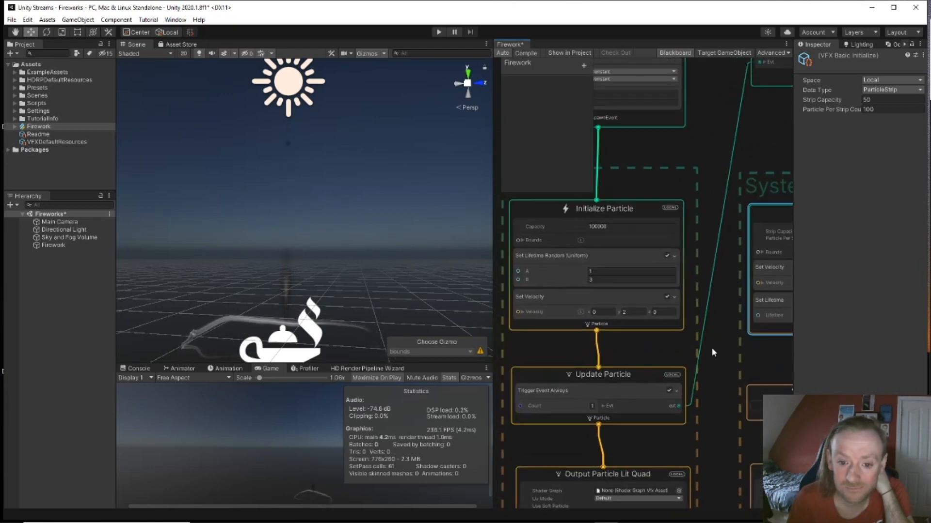
left_click(601, 264)
key("ctrl+s")
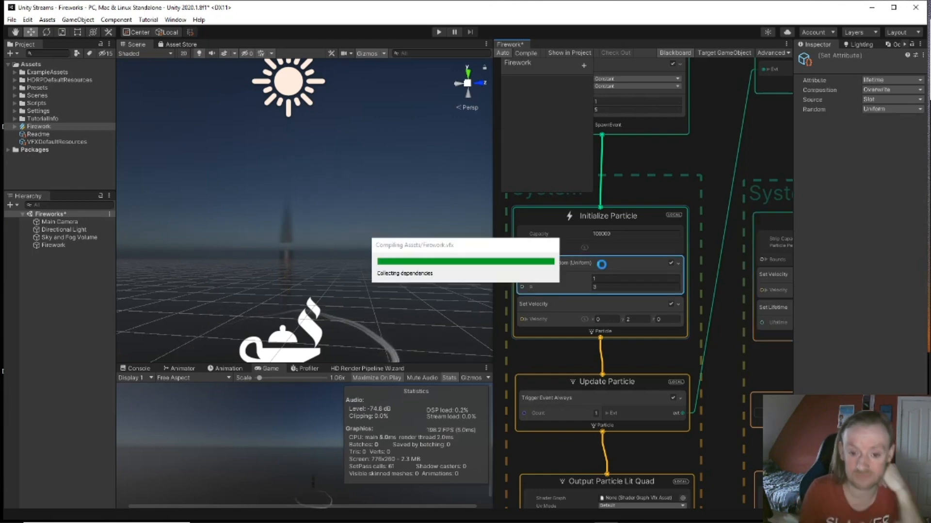
Step: Add a Set Lifetime block to Initialize Particle with Lifetime 3
left_click(592, 215)
key("space")
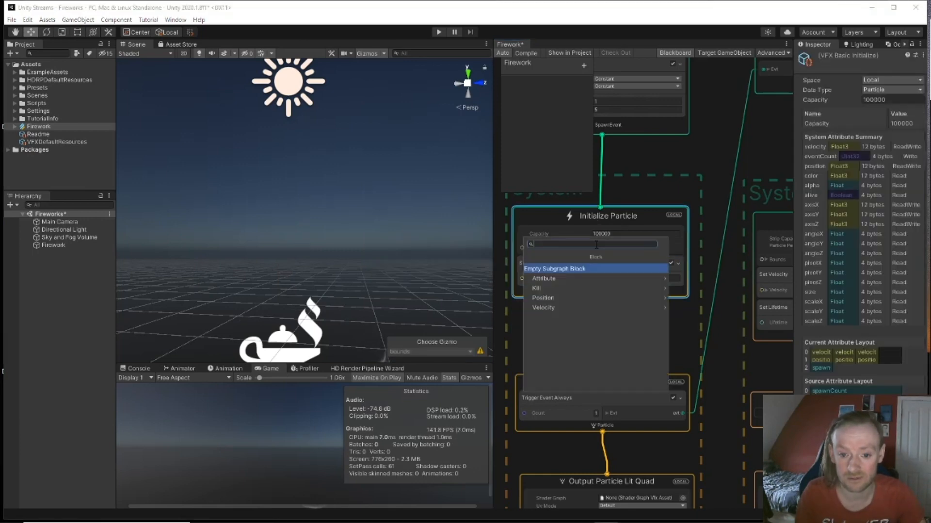
type("set life")
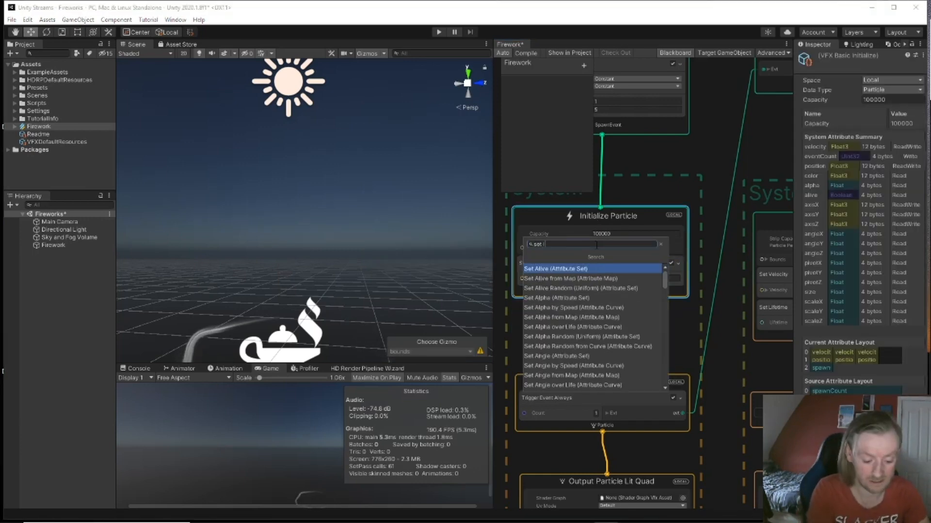
key("Down")
key("Down")
key("Down")
key("Down")
key("Down")
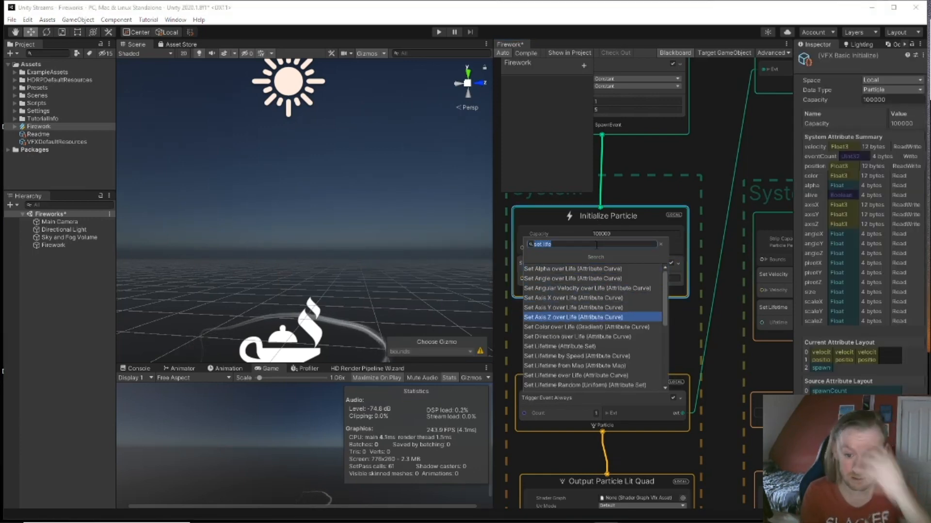
key("Down")
key("Down")
key("Down")
key("Return")
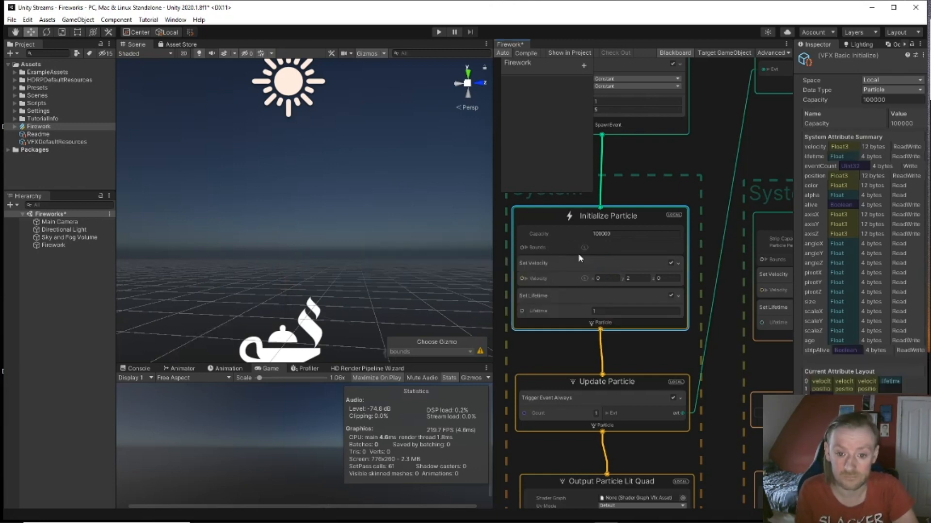
left_click(574, 311)
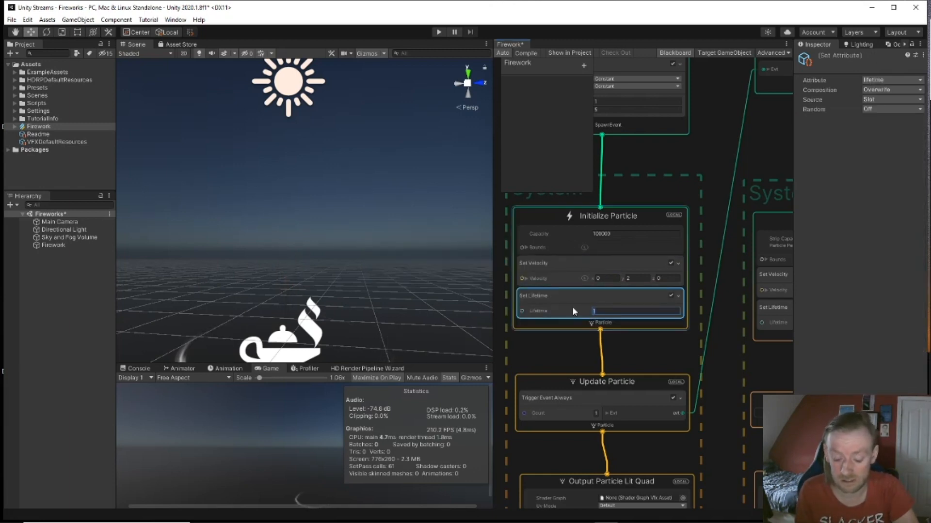
type("3")
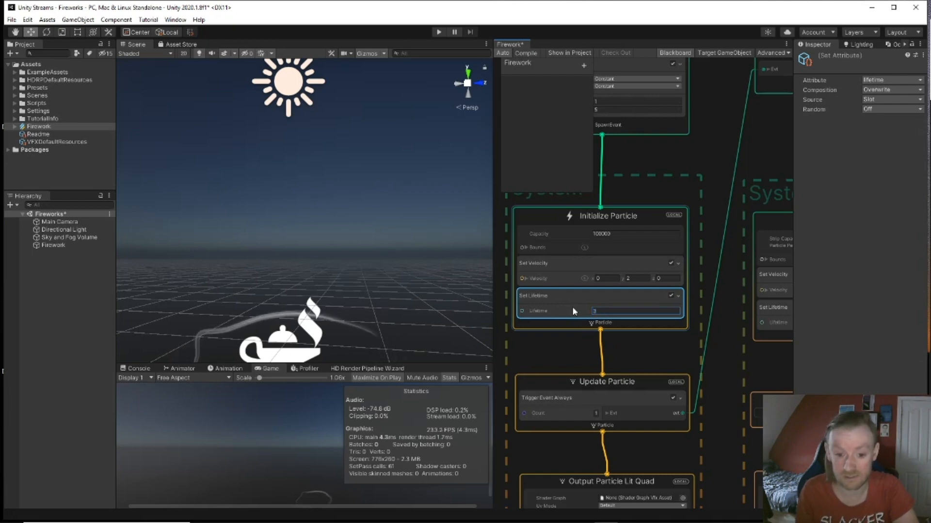
Step: Set the Y component of the strip's Set Velocity to 2
middle_click_drag(722, 354, 595, 336)
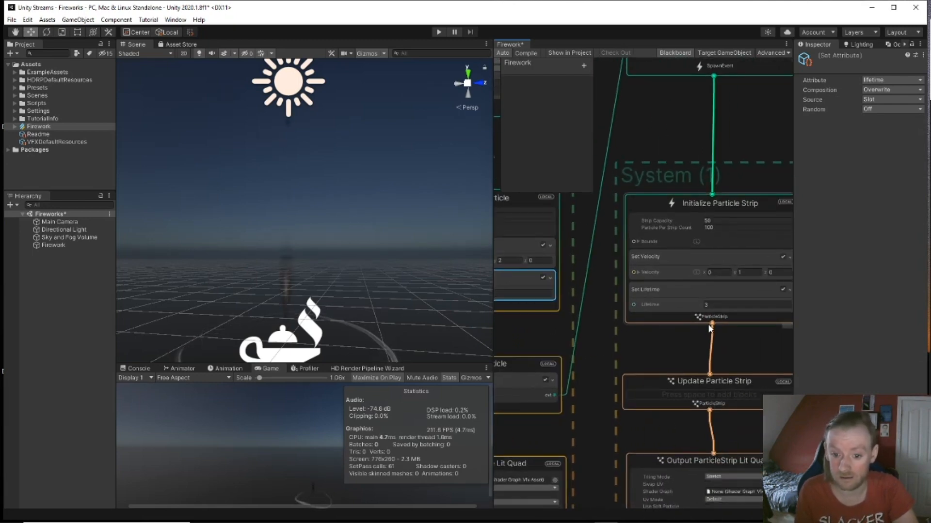
left_click(737, 272)
type("2")
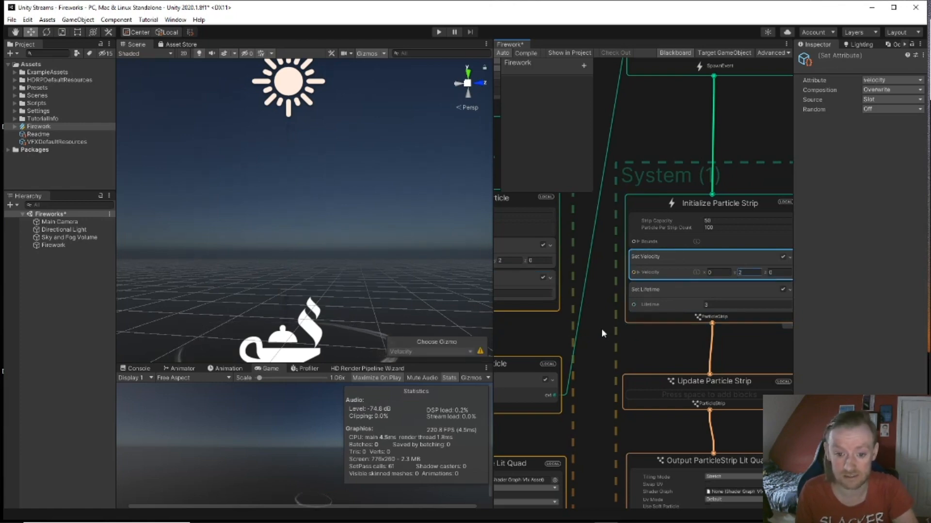
mouse_move(601, 331)
middle_mouse_down()
mouse_move(610, 348)
mouse_move(593, 298)
mouse_move(595, 327)
middle_mouse_up()
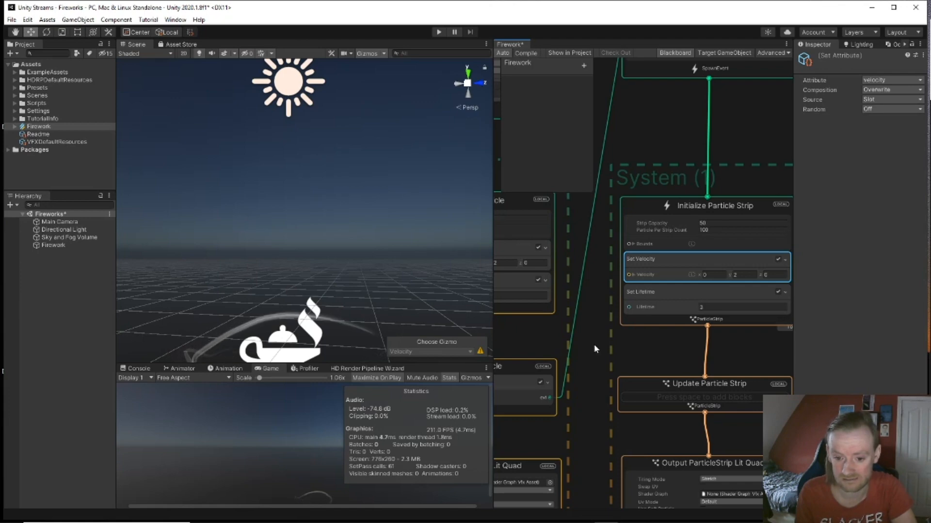
middle_click_drag(594, 349, 577, 237)
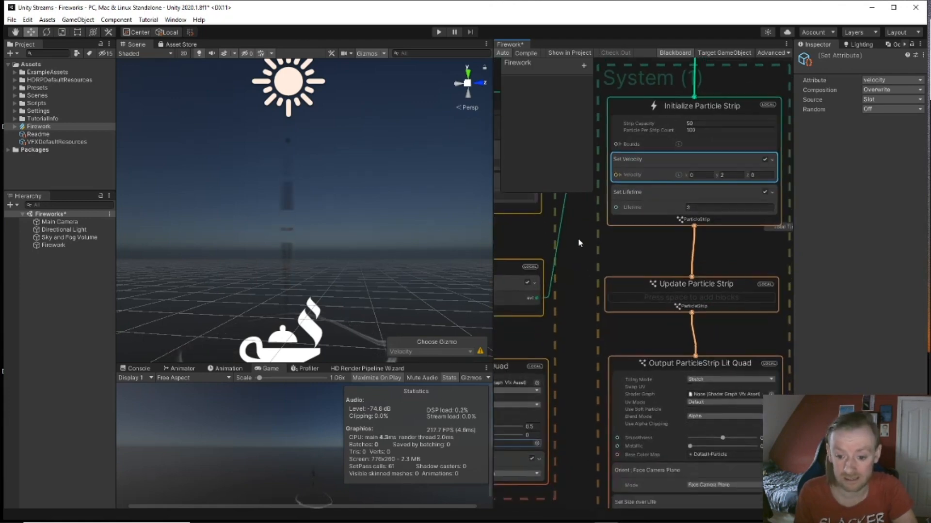
middle_click_drag(586, 321, 571, 197)
Step: Move the HD Render Pipeline Wizard panel and re-dock the Game tab so the Game view is taller
left_click_drag(343, 367, 336, 314)
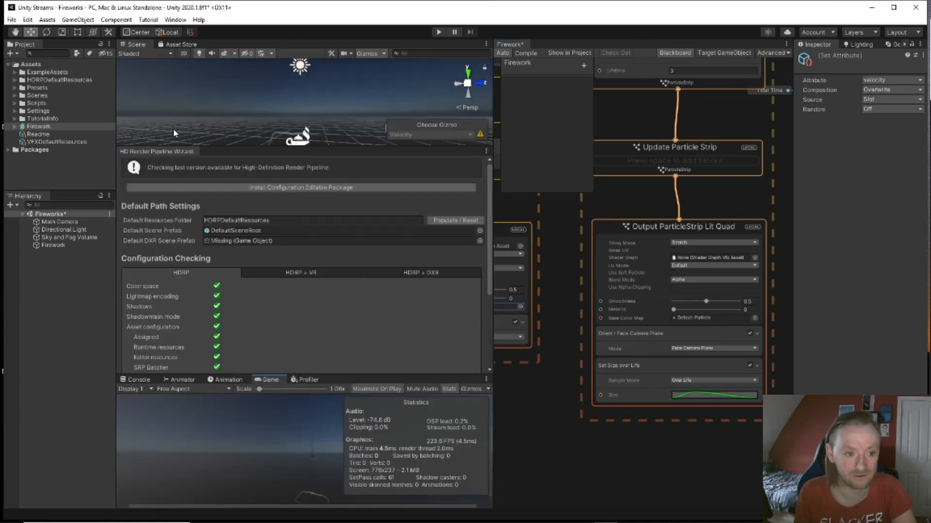
left_click_drag(157, 152, 371, 386)
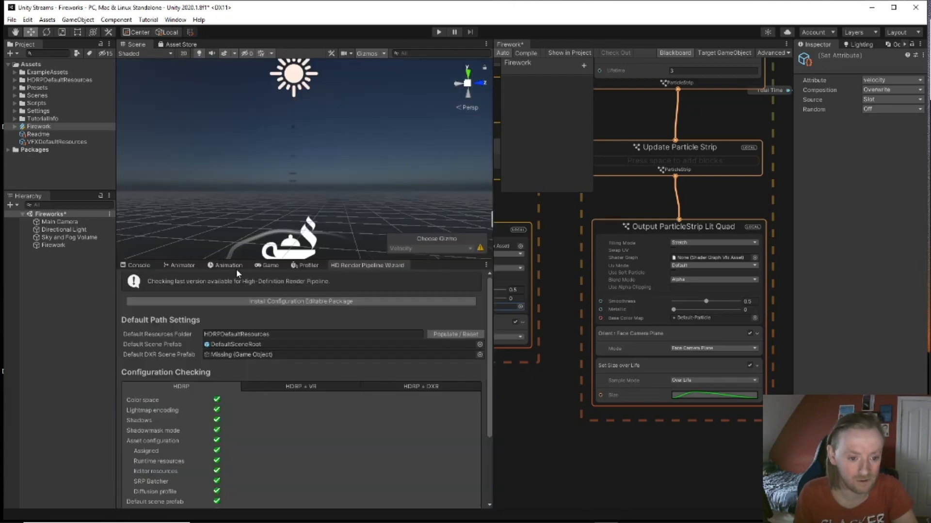
left_click_drag(267, 265, 279, 221)
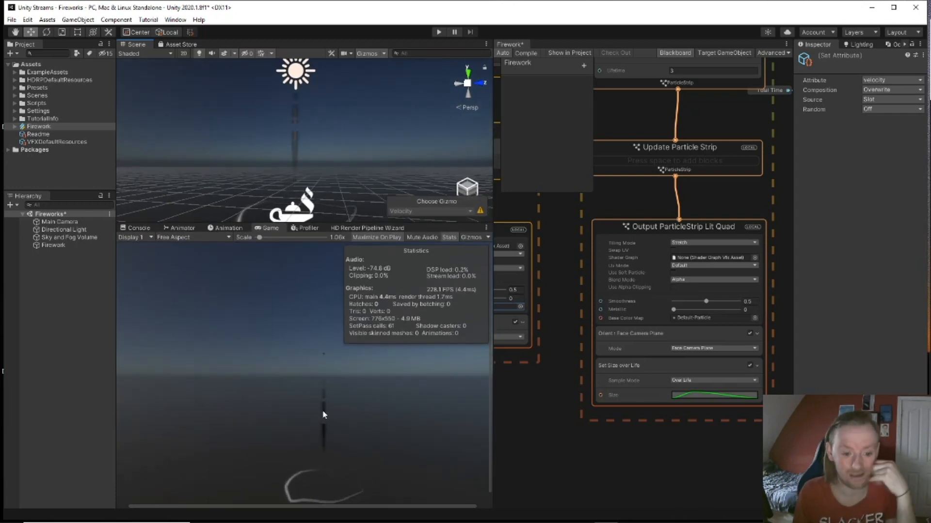
middle_click_drag(639, 199, 618, 453)
middle_click_drag(667, 141, 612, 230)
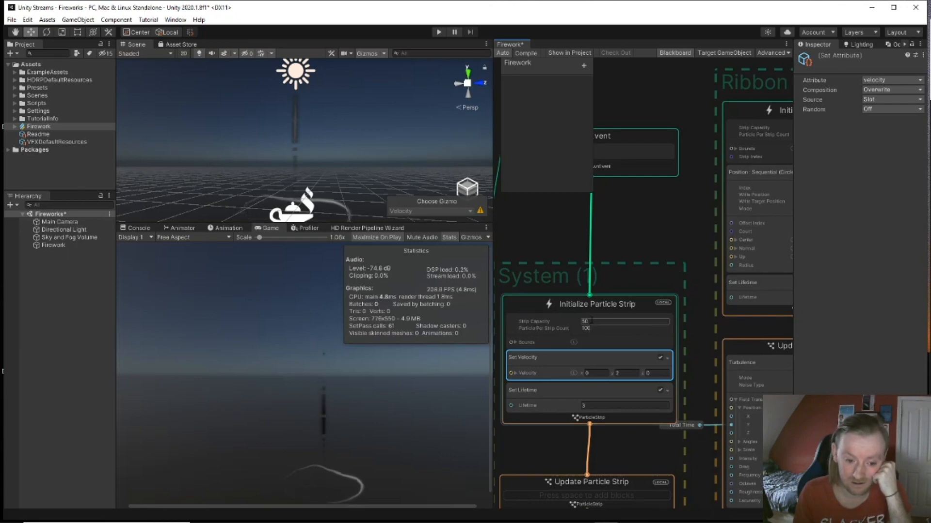
Step: Set Strip Capacity to 100 and Particle Per Strip Count to 64
left_click_drag(594, 322, 566, 326)
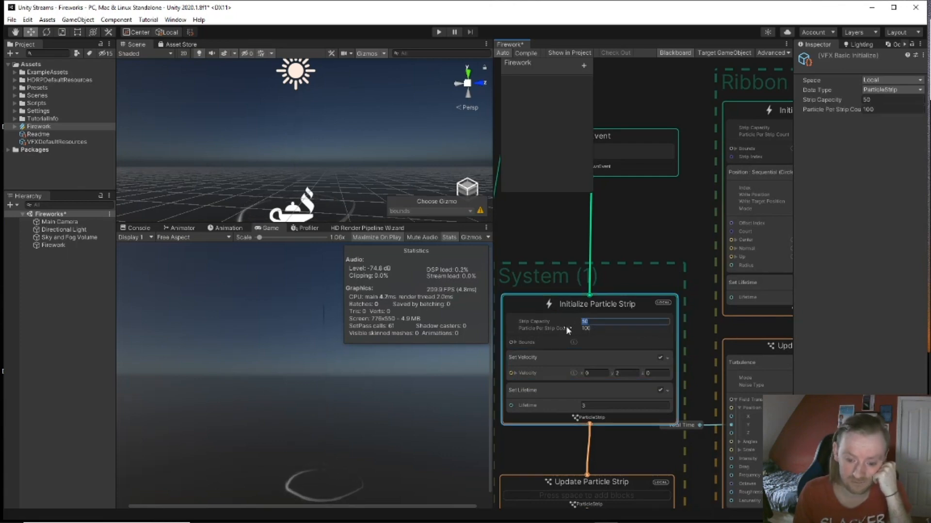
type("100")
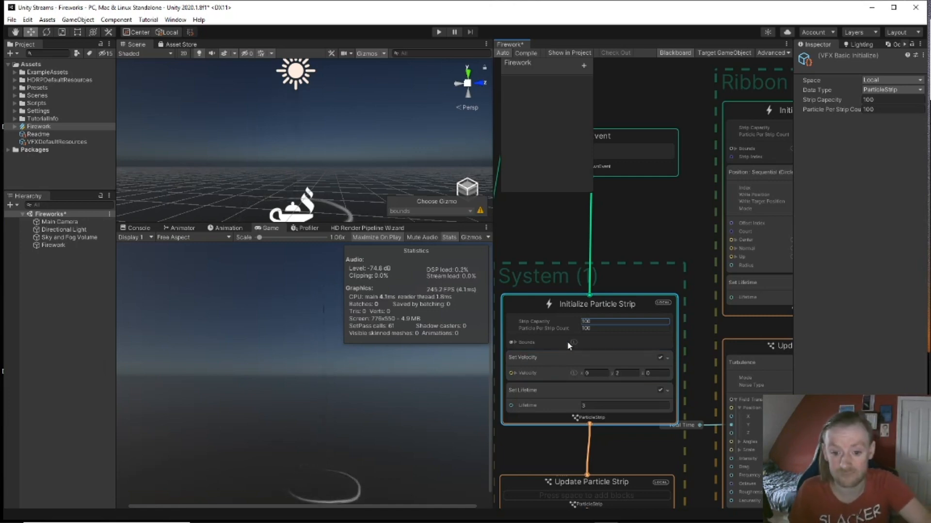
key("Tab")
type("64")
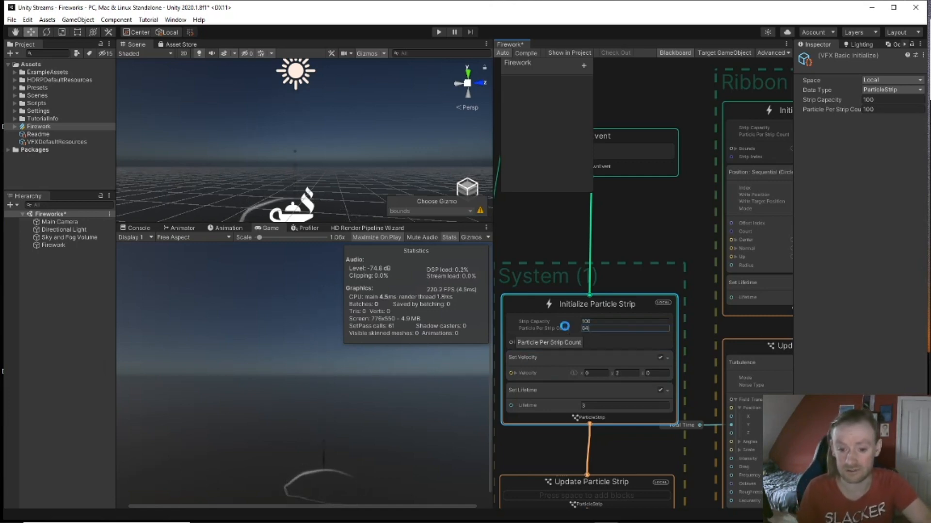
key("Return")
middle_click_drag(670, 251, 558, 214)
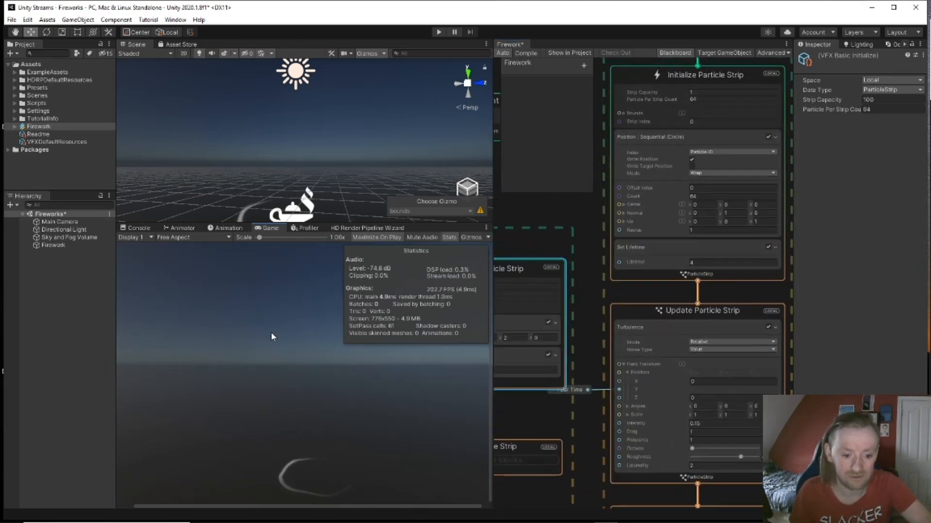
scroll(300, 480, "up", 3)
scroll(300, 474, "down", 2)
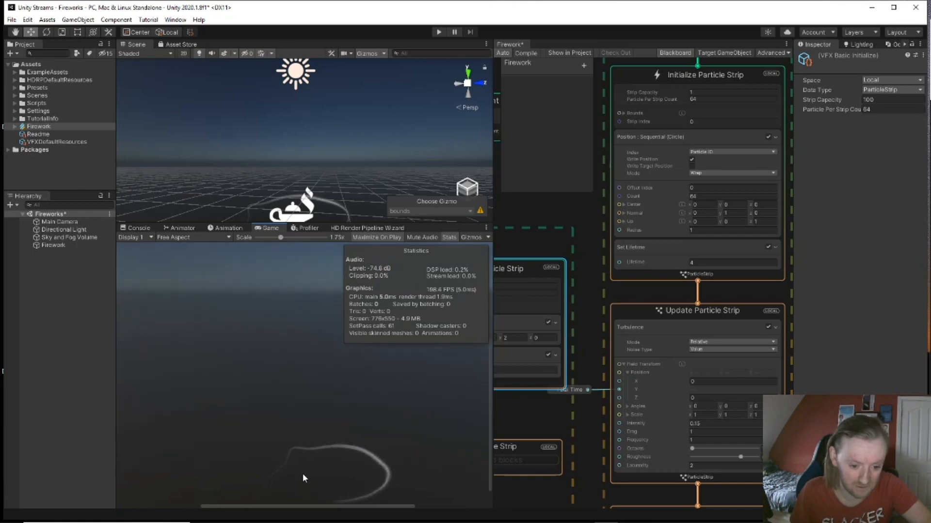
mouse_move(321, 200)
middle_mouse_down()
mouse_move(322, 176)
mouse_move(330, 212)
middle_mouse_up()
right_click_drag(330, 212, 336, 227)
scroll(337, 213, "up", 4)
middle_click_drag(338, 213, 333, 195)
right_click_drag(343, 207, 342, 170)
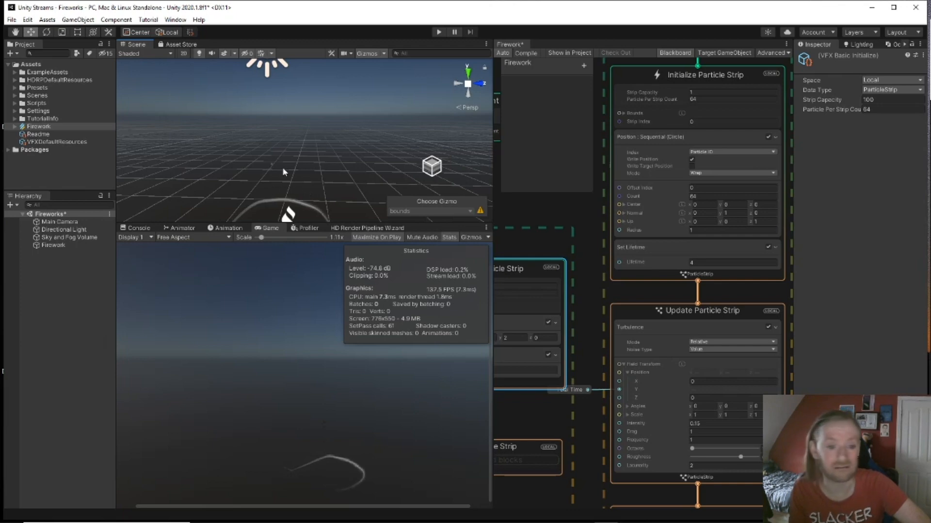
middle_click_drag(296, 170, 304, 172)
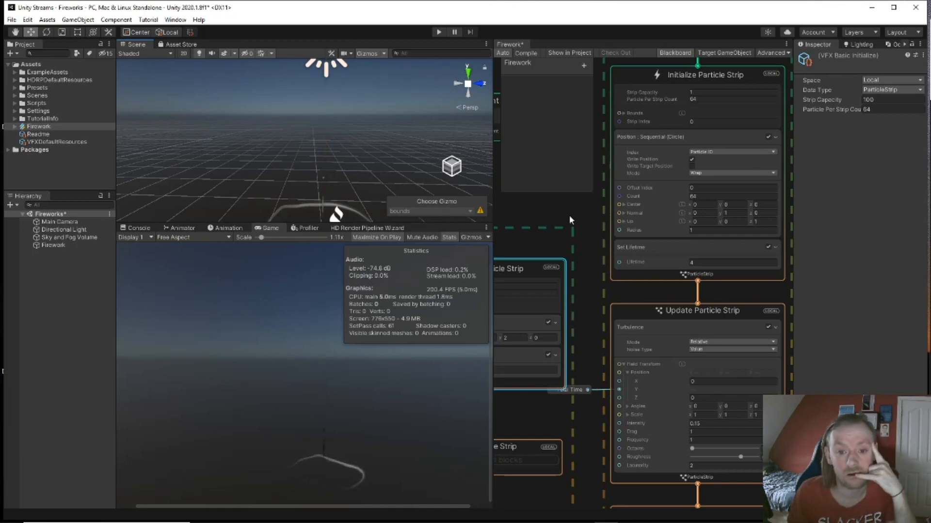
middle_click_drag(576, 213, 715, 270)
Step: Set Strip Capacity to 1, then switch to the Chrome browser
left_click(642, 342)
type("1")
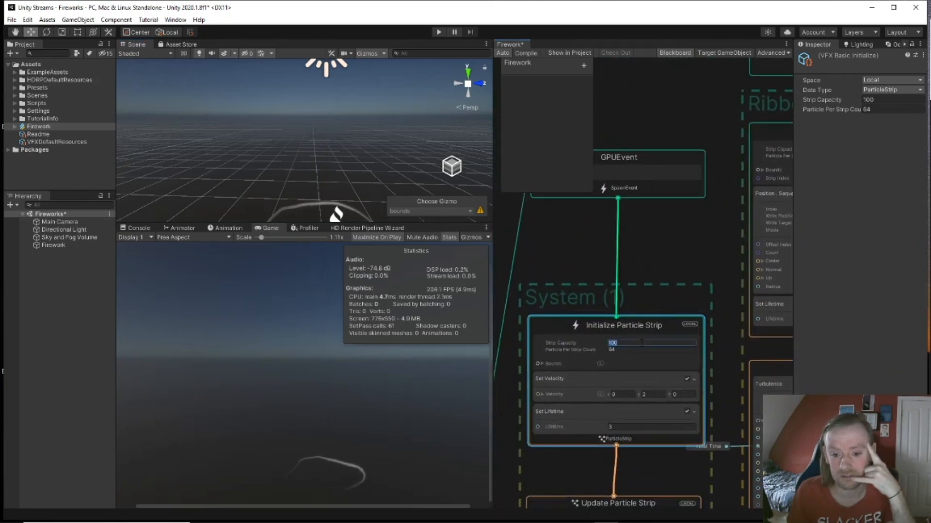
key("Return")
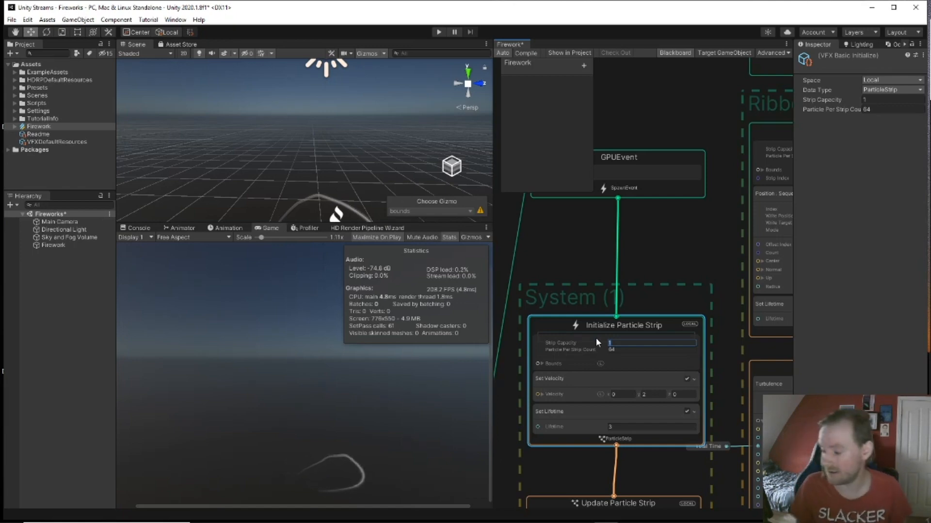
mouse_move(322, 515)
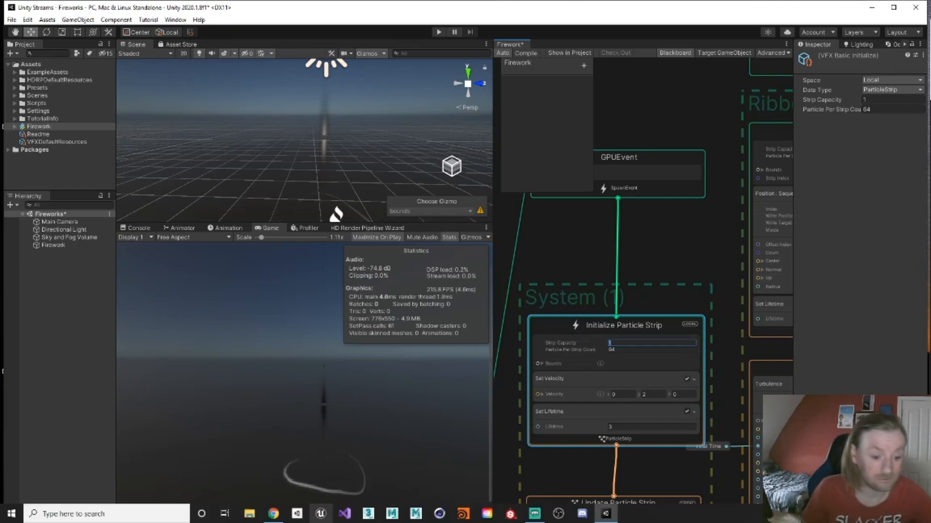
left_click(280, 515)
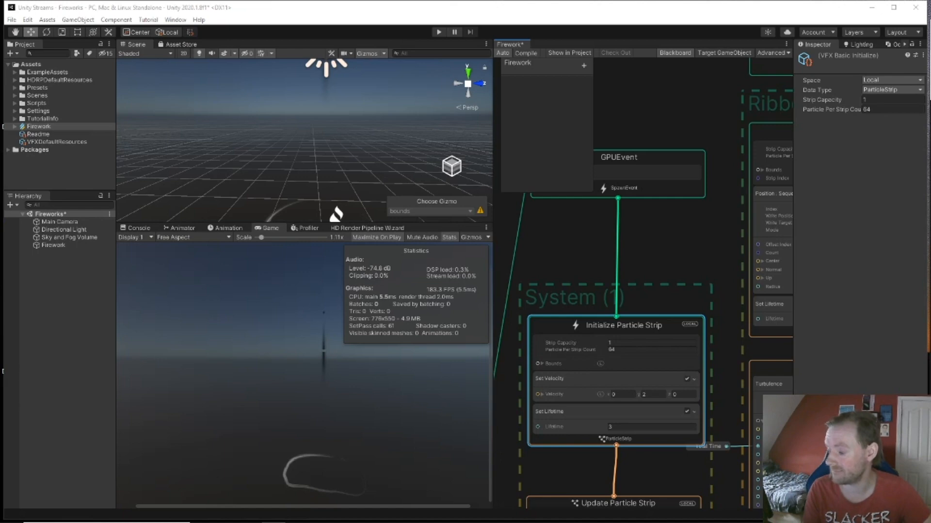
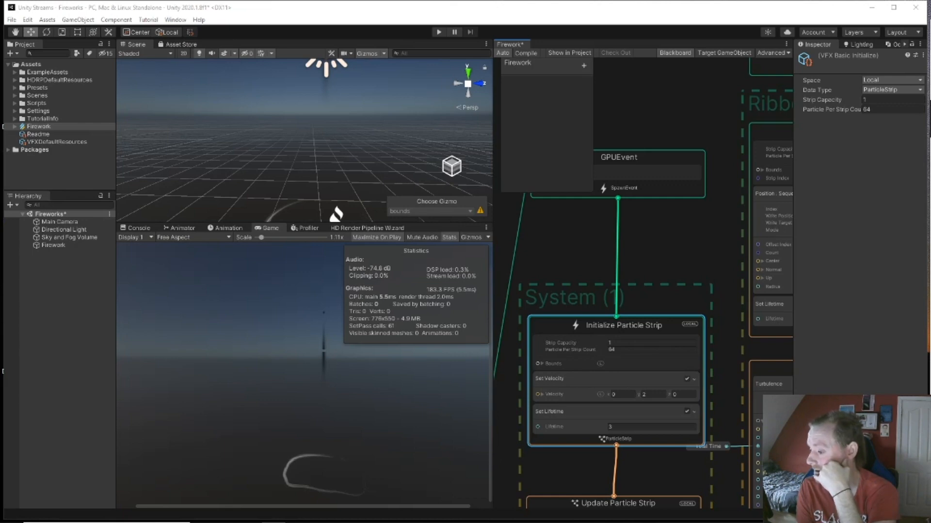
Step: Bring the Chrome window with the VFX Graph 'Getting Started' docs over the Unity editor
mouse_move(930, 15)
left_mouse_down()
mouse_move(776, 21)
mouse_move(930, 2)
left_mouse_up()
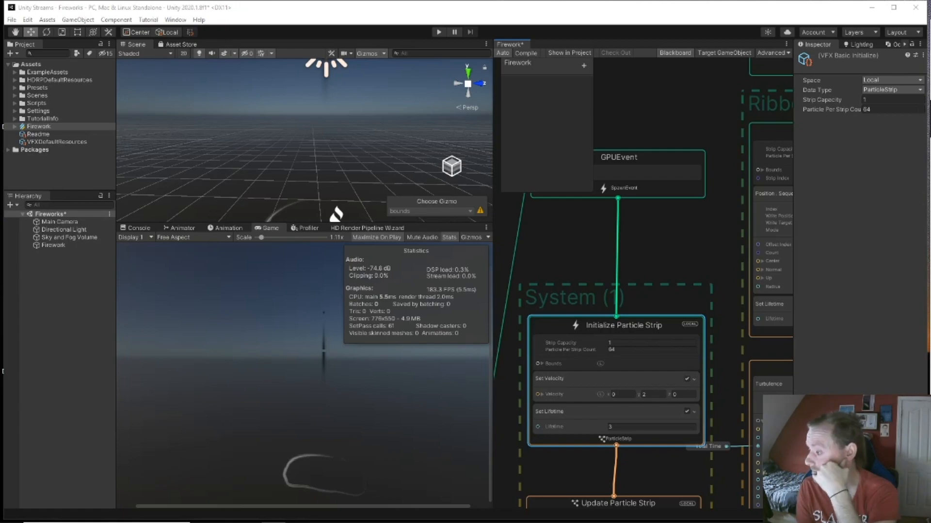
left_click_drag(930, 34, 703, 15)
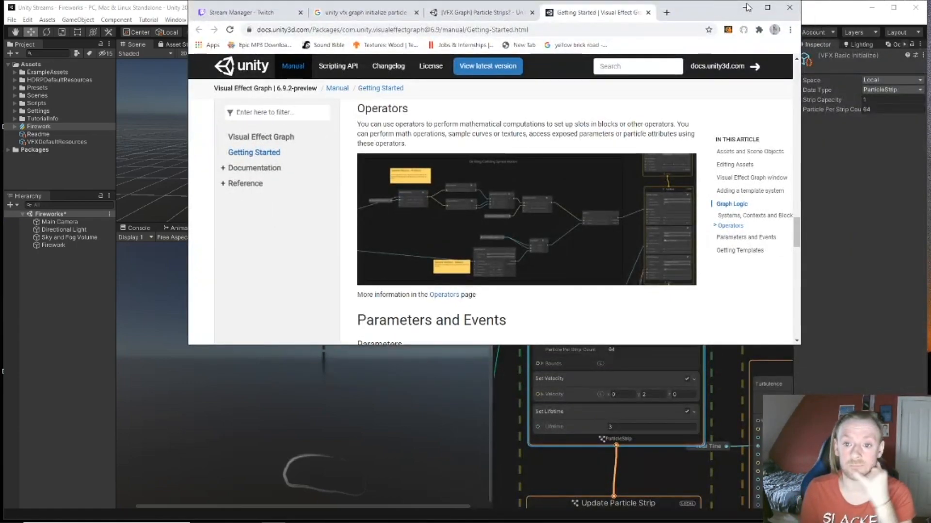
Step: Maximize Chrome and skim the Visual Effect Graph Getting Started page
left_click(768, 8)
scroll(669, 381, "up", 6)
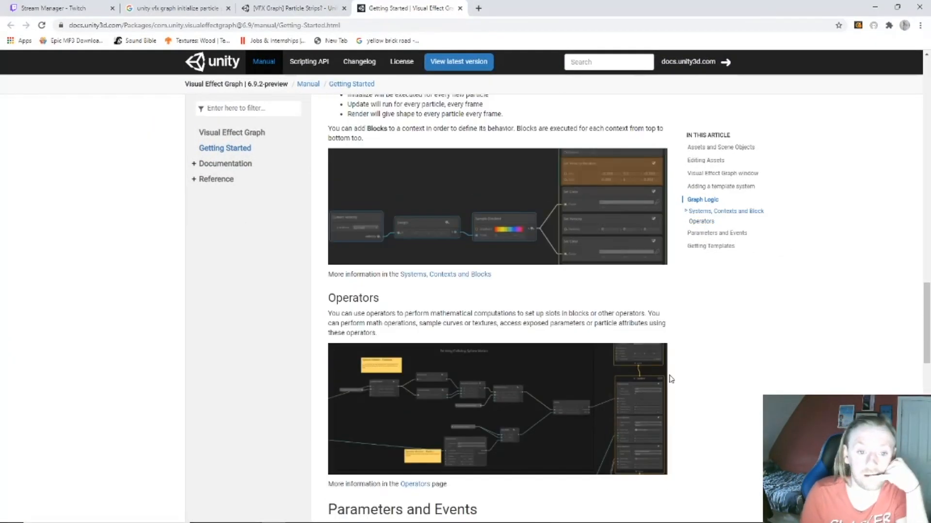
scroll(670, 378, "down", 7)
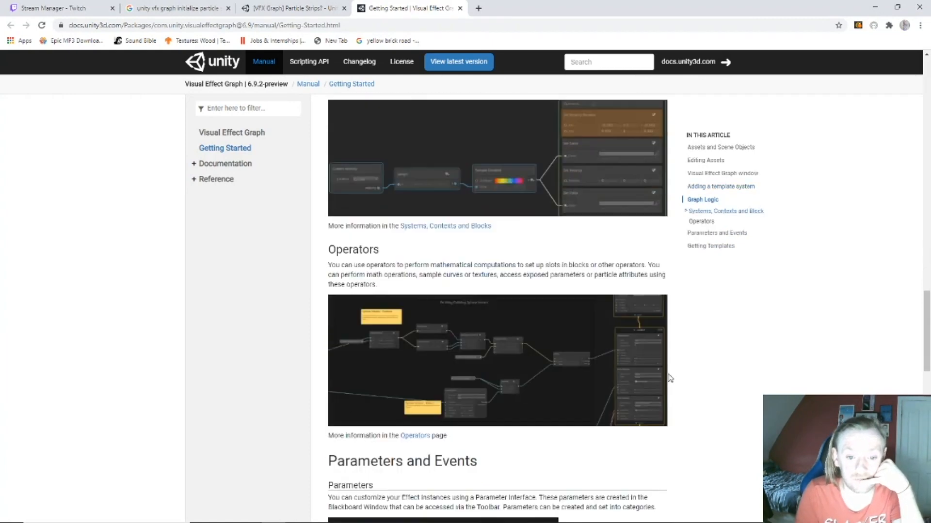
scroll(660, 378, "down", 10)
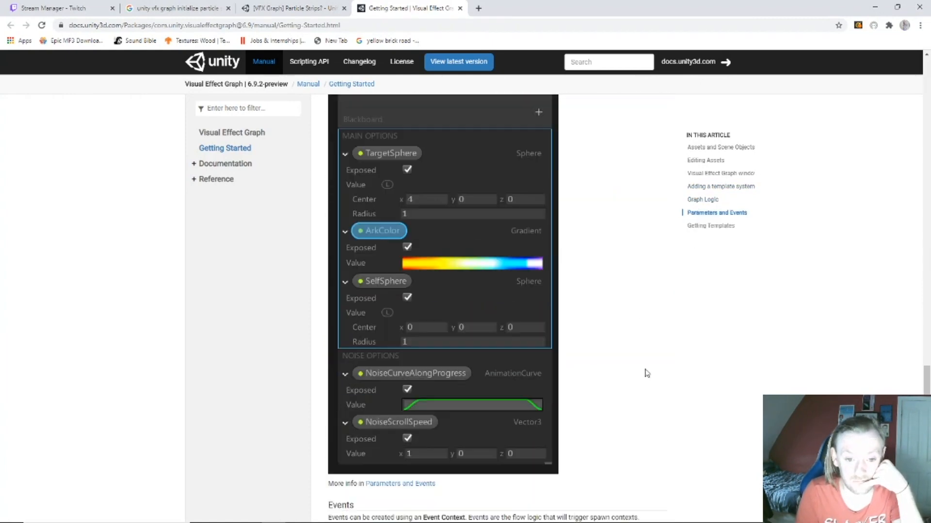
scroll(645, 374, "down", 5)
scroll(181, 266, "up", 5)
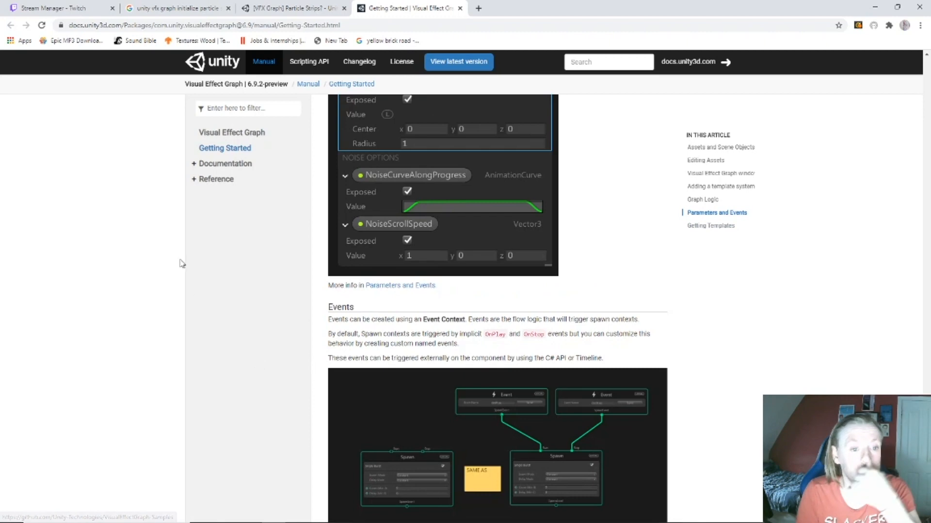
Step: Expand Reference in the sidebar and browse the Block Library Reference page
left_click(216, 180)
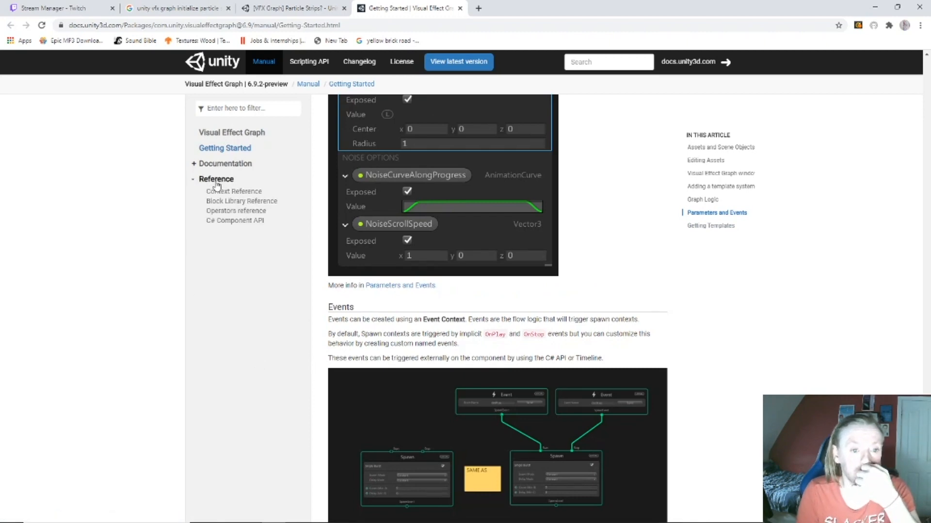
left_click(269, 204)
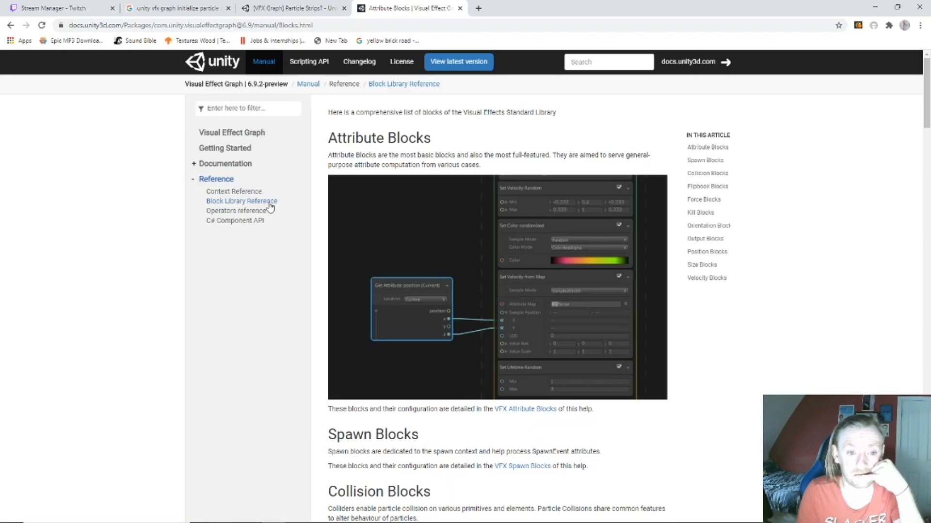
scroll(291, 209, "down", 4)
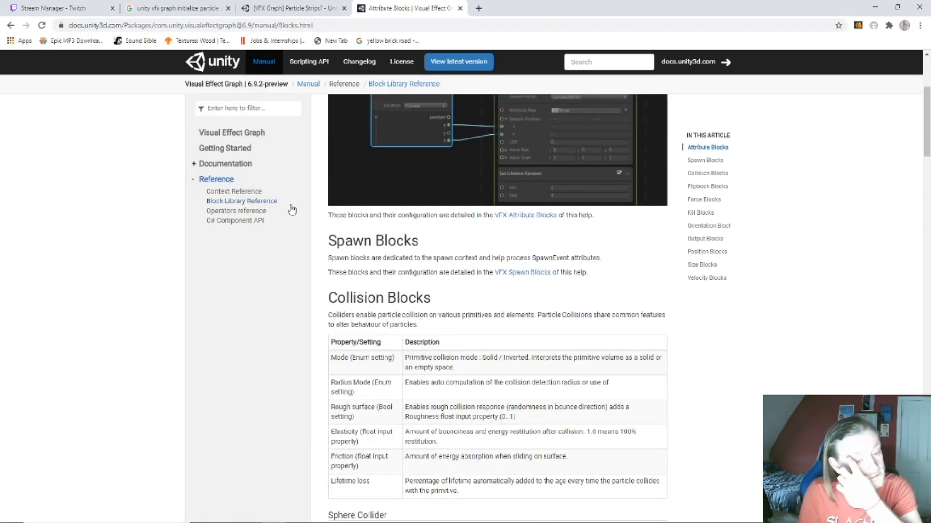
scroll(292, 209, "down", 3)
scroll(291, 209, "down", 12)
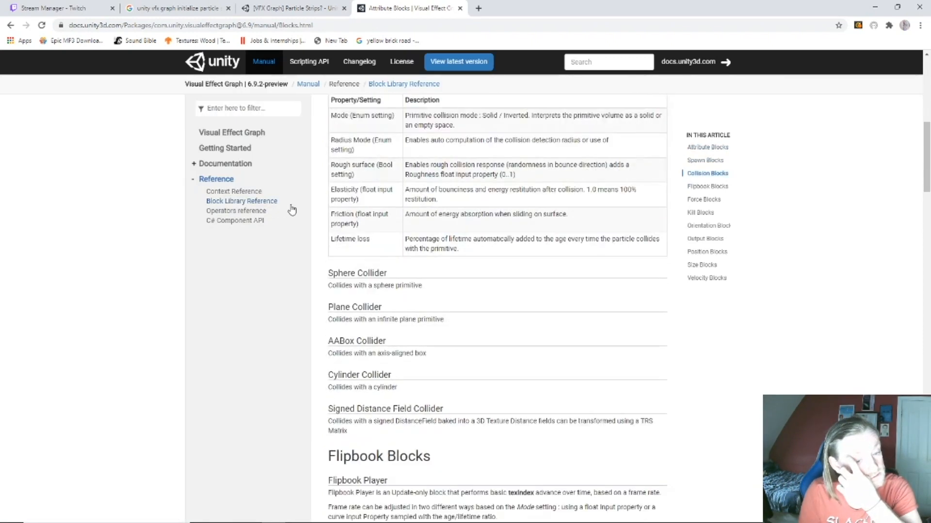
scroll(291, 209, "down", 13)
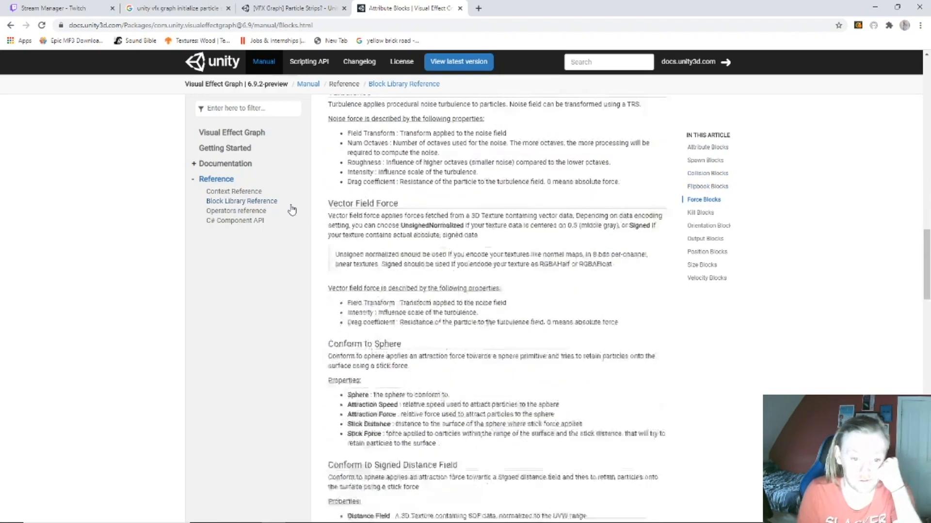
scroll(291, 210, "down", 10)
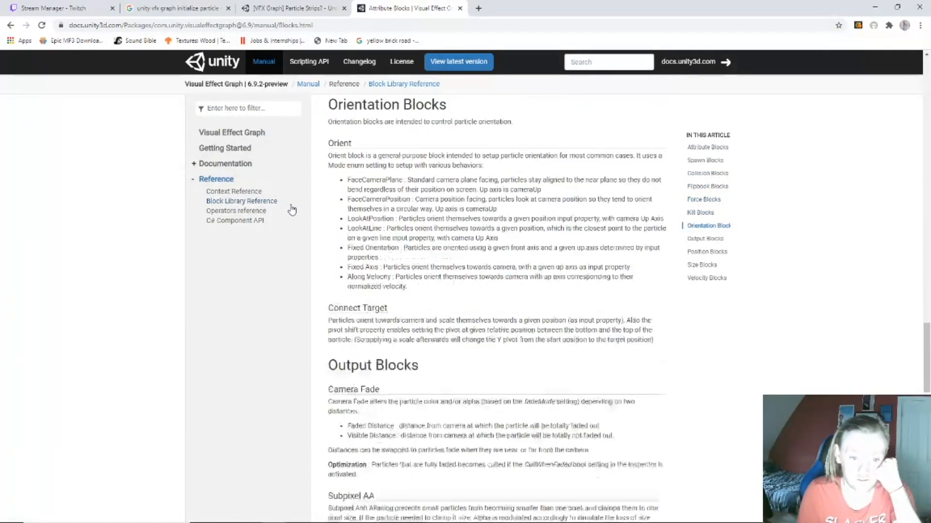
scroll(291, 209, "down", 13)
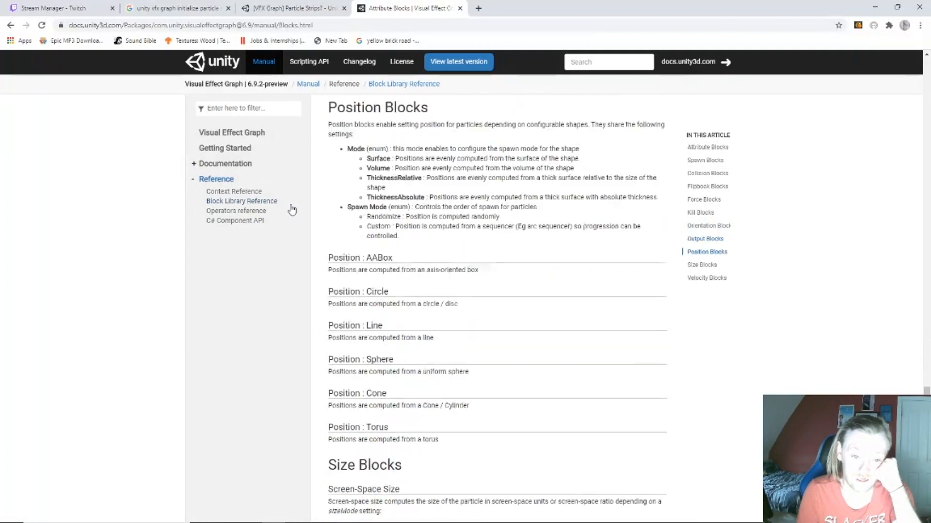
scroll(292, 210, "up", 20)
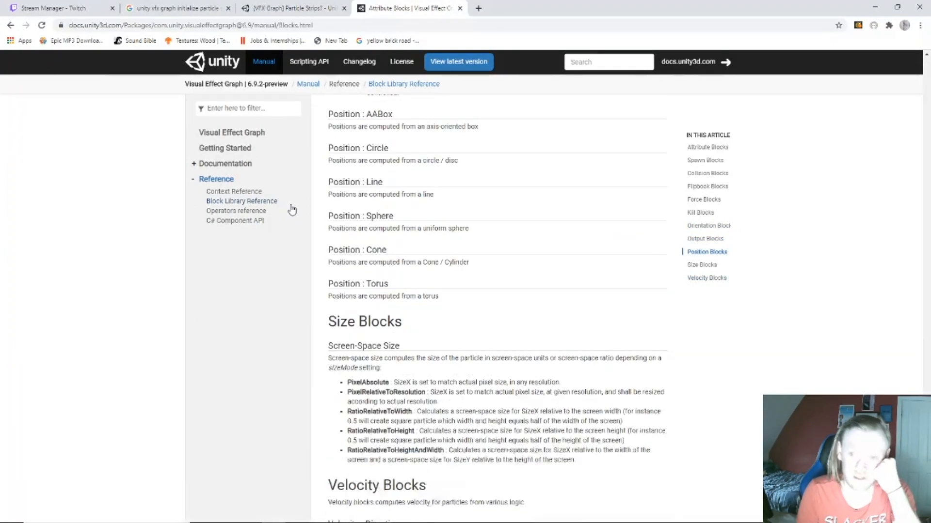
scroll(291, 210, "up", 8)
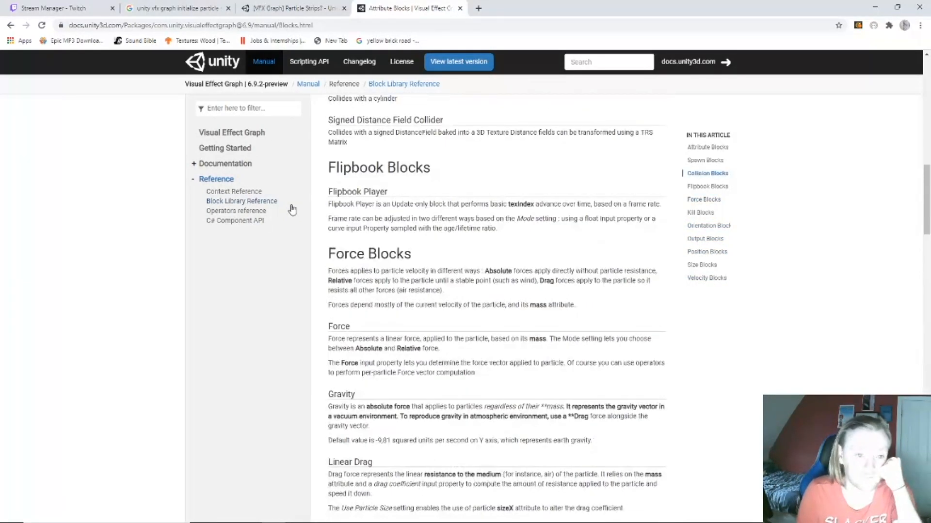
Step: Open the Context Reference page at its Initialize section on capacity and bounds
left_click(253, 192)
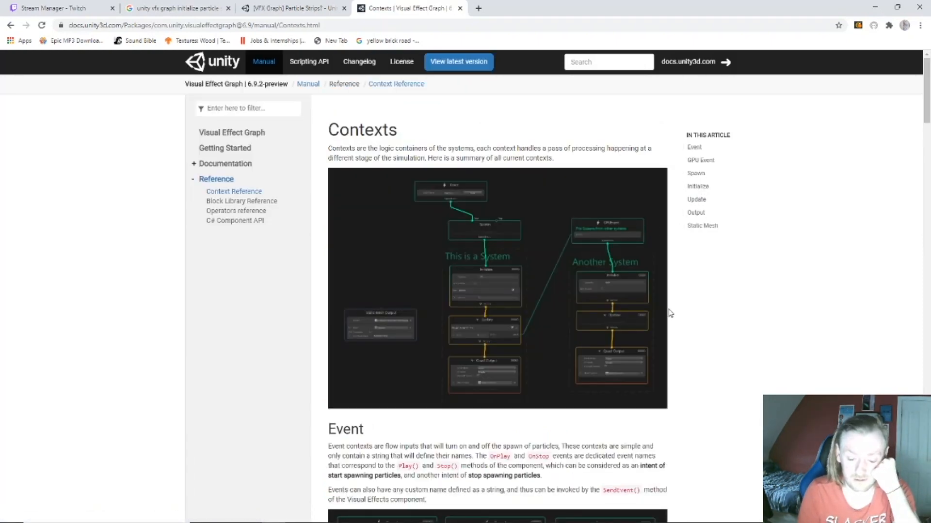
left_click(697, 187)
scroll(618, 316, "down", 2)
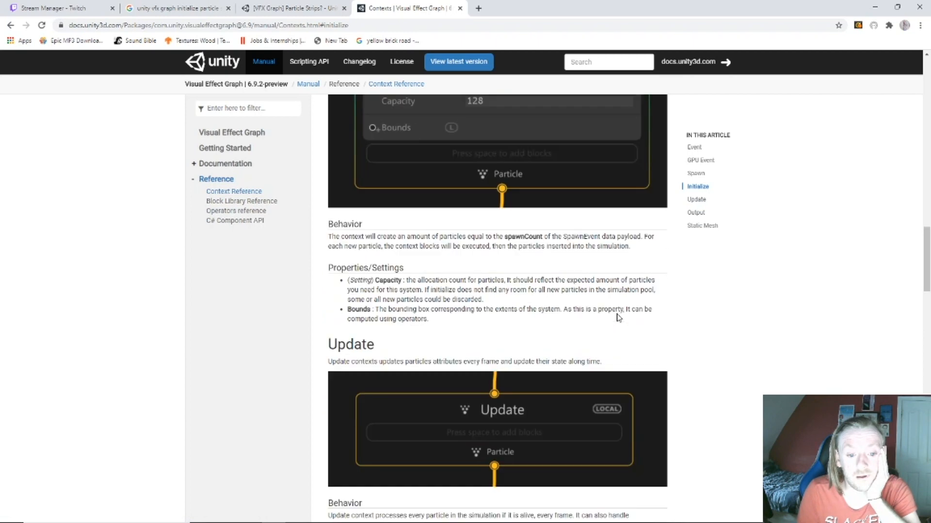
scroll(619, 318, "up", 1)
scroll(618, 317, "down", 6)
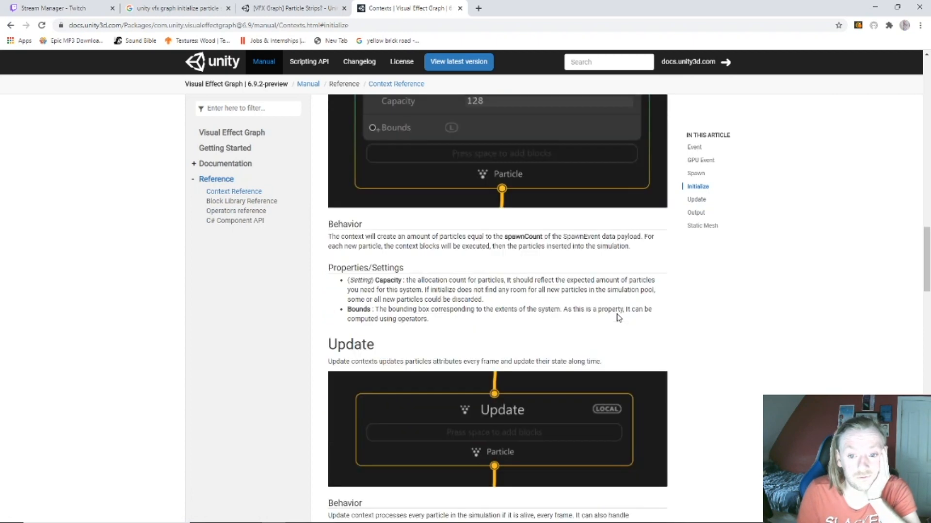
scroll(619, 318, "up", 8)
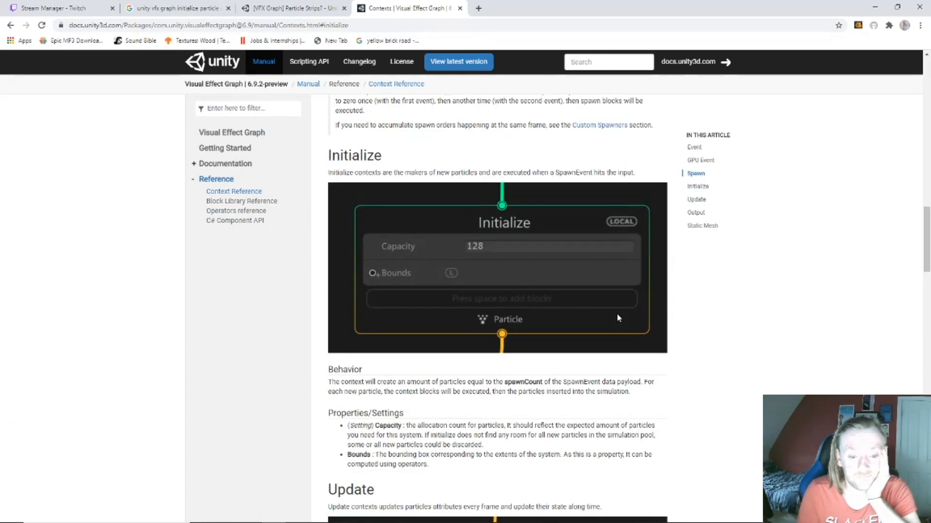
scroll(618, 318, "down", 1)
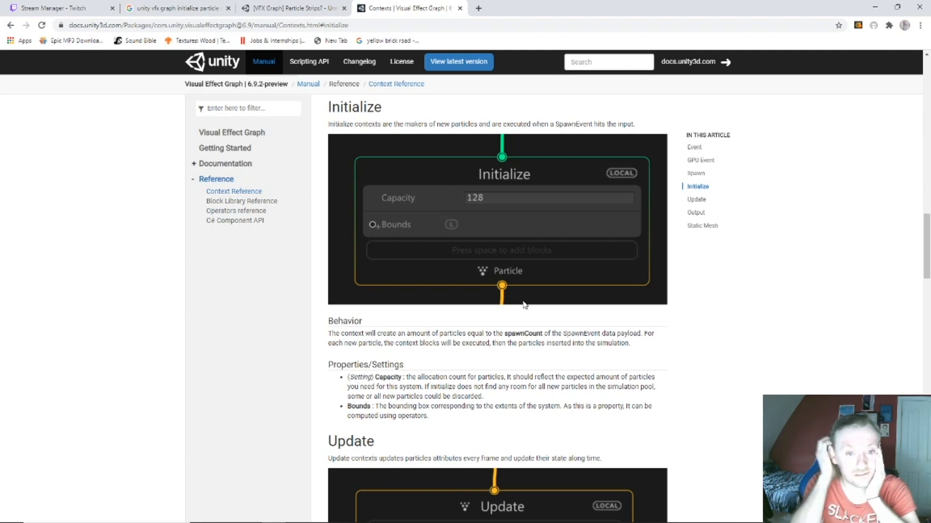
Step: Search the docs for 'particle stri', review the two results, then return to Unity
left_click(592, 64)
type("particle ")
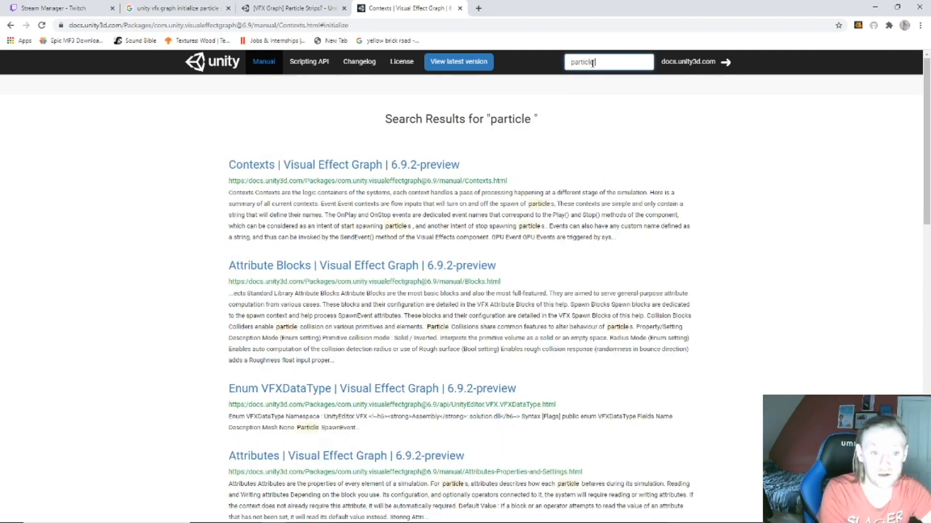
type("strip")
key("BackSpace")
key("BackSpace")
key("BackSpace")
key("BackSpace")
key("BackSpace")
key("BackSpace")
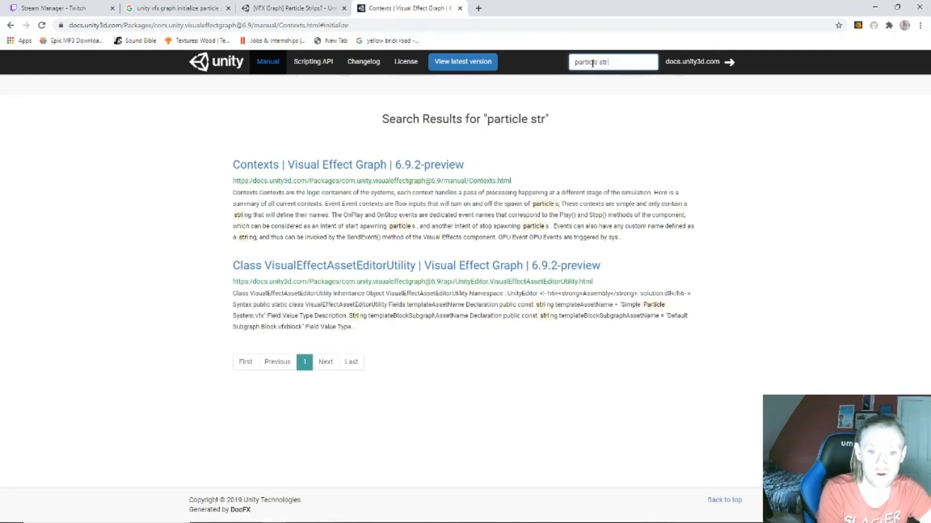
type("s")
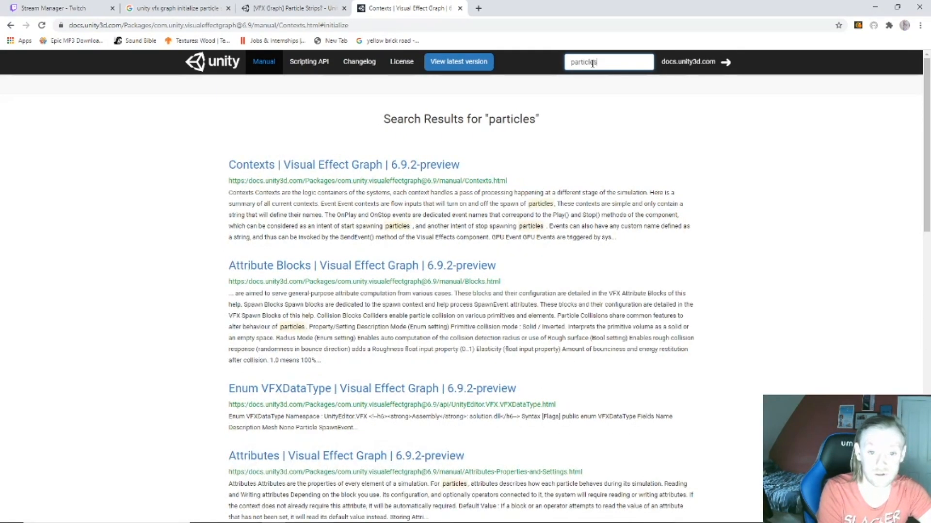
type("t")
key("BackSpace")
key("BackSpace")
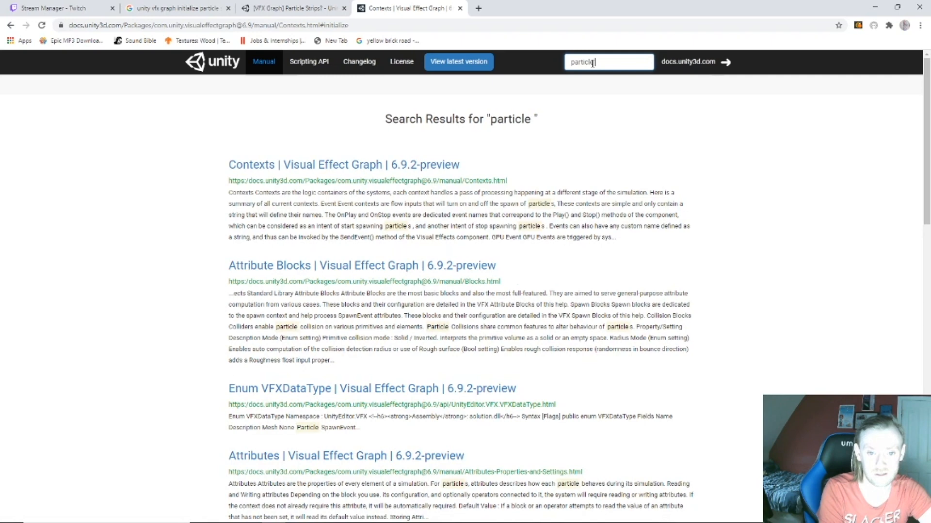
type("strip")
key("BackSpace")
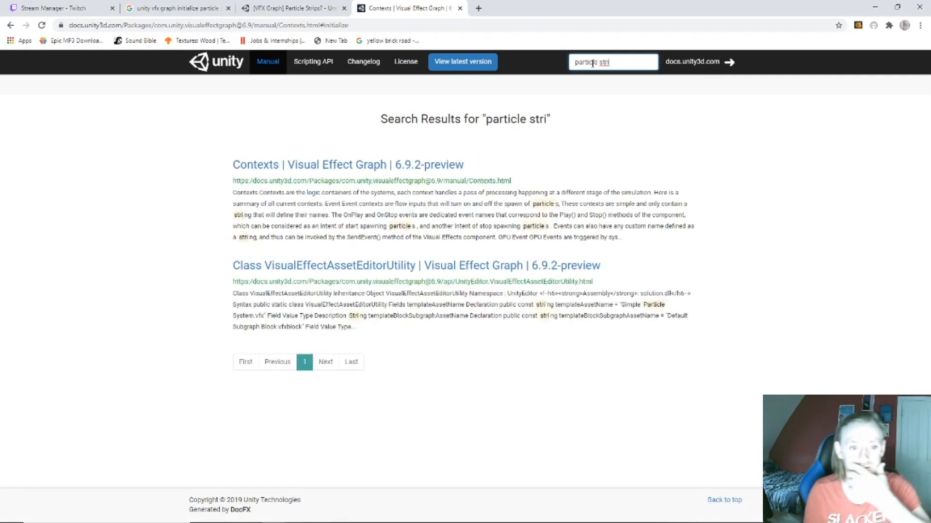
mouse_move(606, 520)
left_click(605, 514)
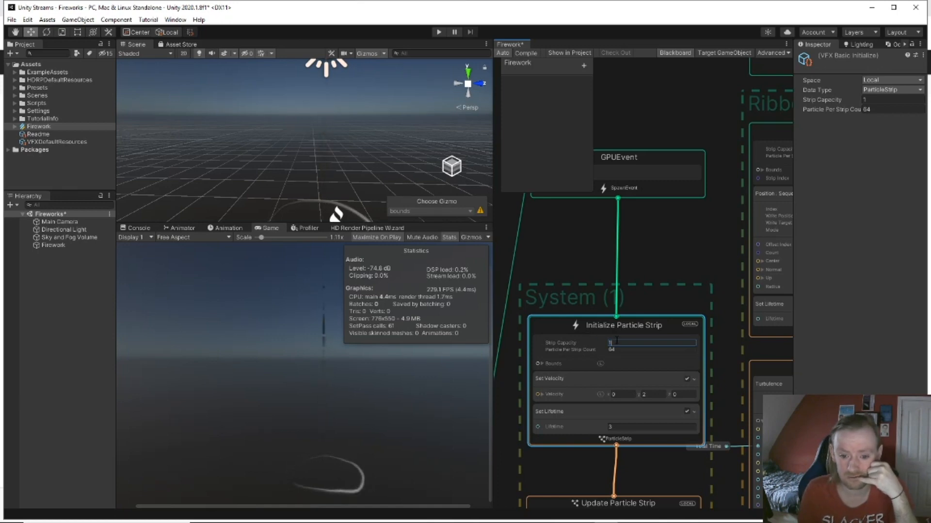
Step: Enter 16 as the Initialize Particle Strip's Strip Capacity, replacing 17
left_click_drag(591, 344, 565, 343)
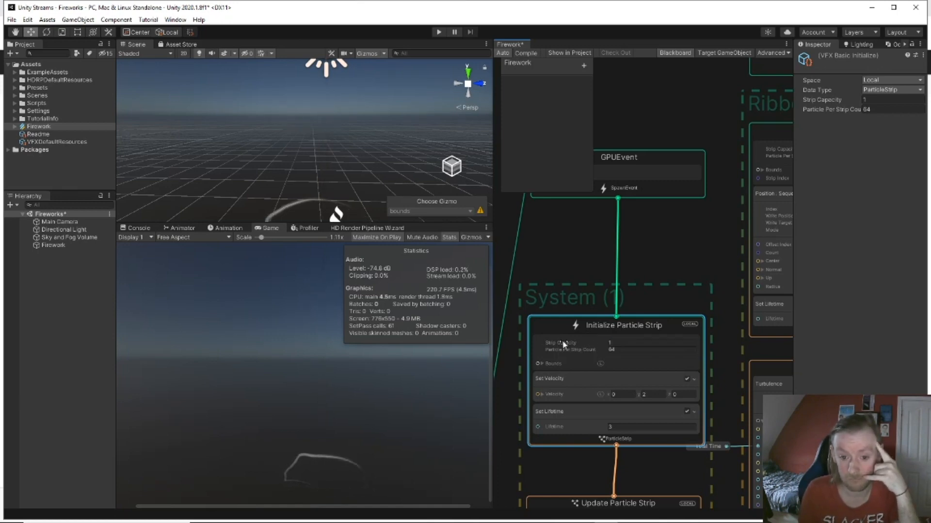
left_click(619, 343)
left_click_drag(621, 343, 600, 343)
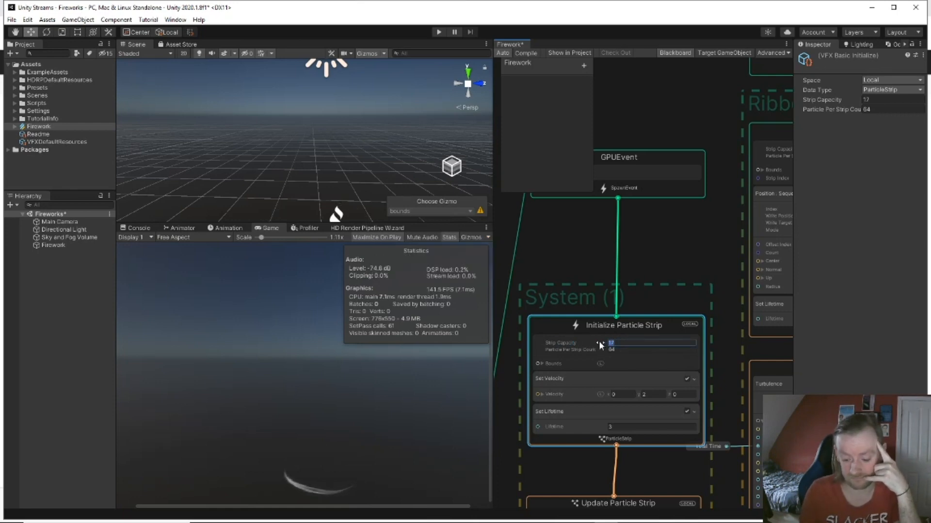
type("16")
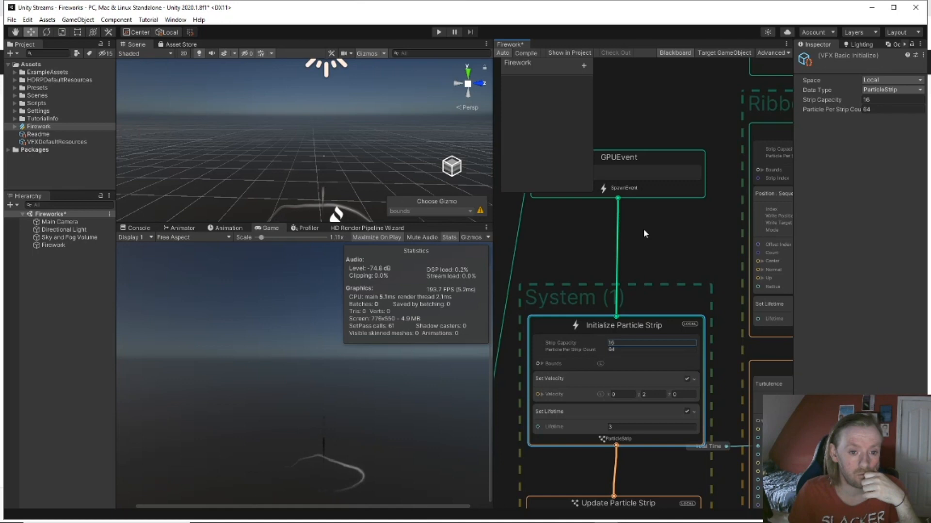
Step: Lower the strip output's Set Size over Life peak and move it later in life
middle_click_drag(667, 301, 661, 214)
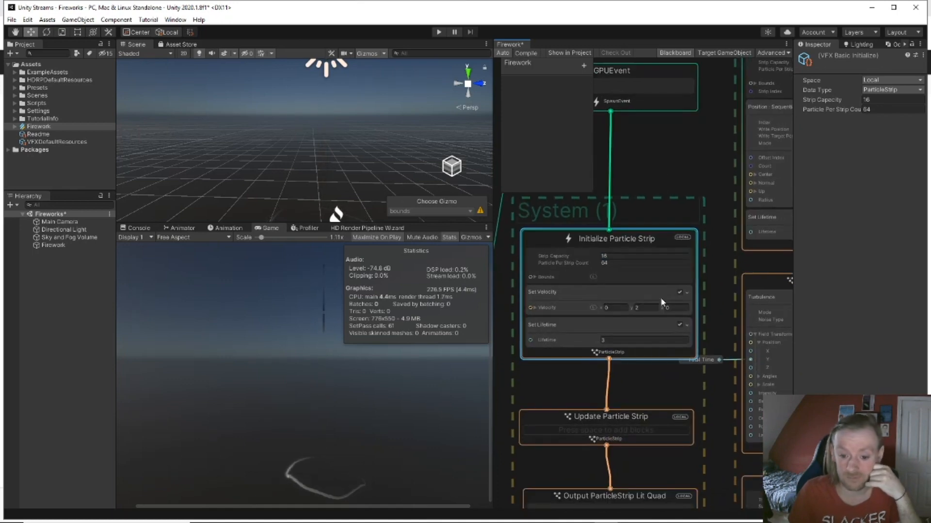
middle_click_drag(654, 392, 667, 210)
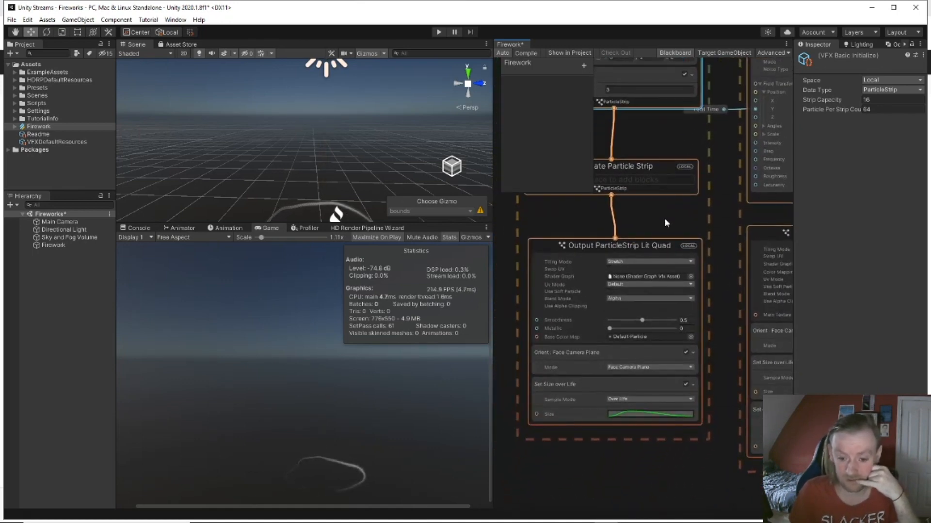
left_click(642, 414)
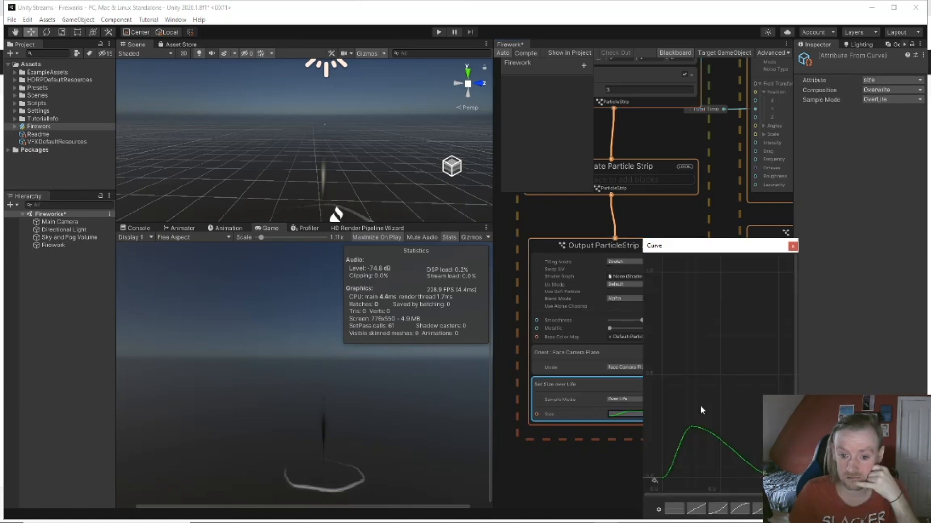
left_click_drag(695, 424, 718, 458)
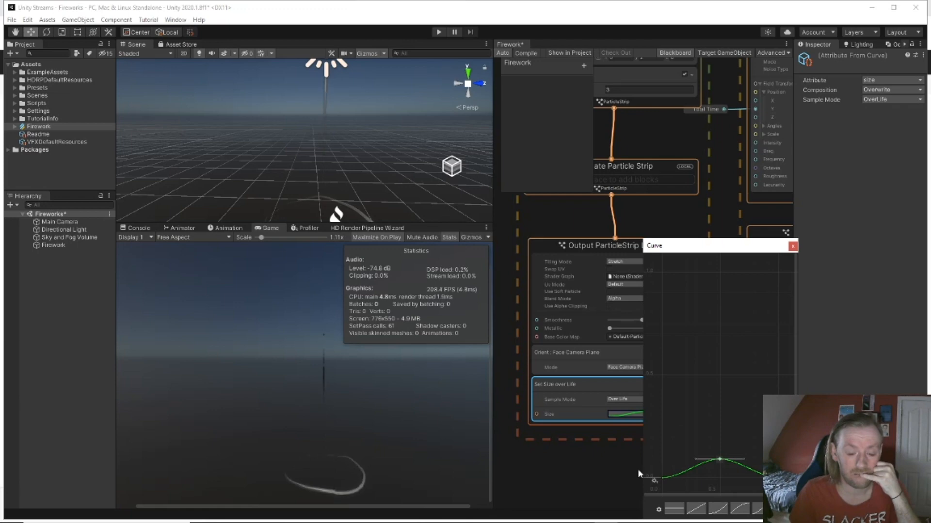
left_click(582, 463)
Step: Pan to the Output Particle Lit Quad context and select it
middle_click_drag(582, 460, 778, 421)
middle_click_drag(535, 427, 597, 481)
left_click(617, 271)
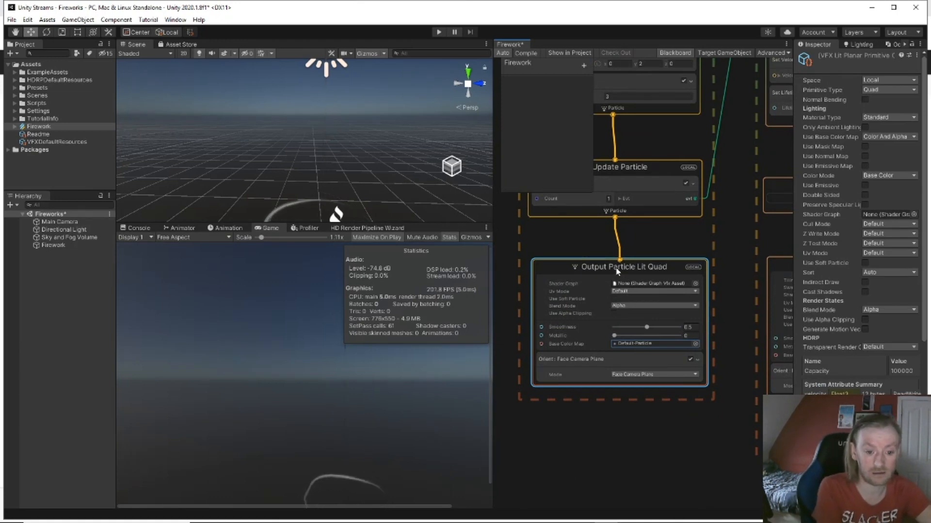
Step: Add a Set Size (Attribute Set) block after Face Camera Plane with Size 0.05
key("space")
type("se")
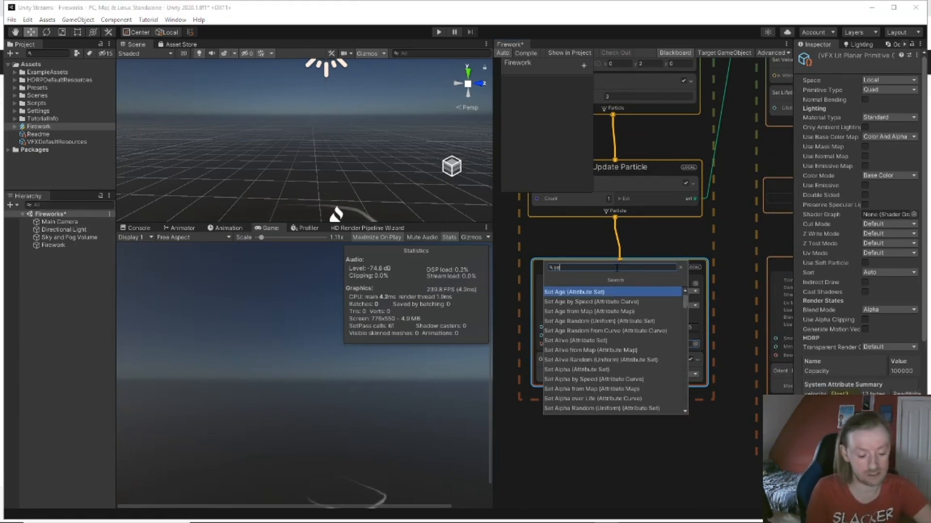
type("t si")
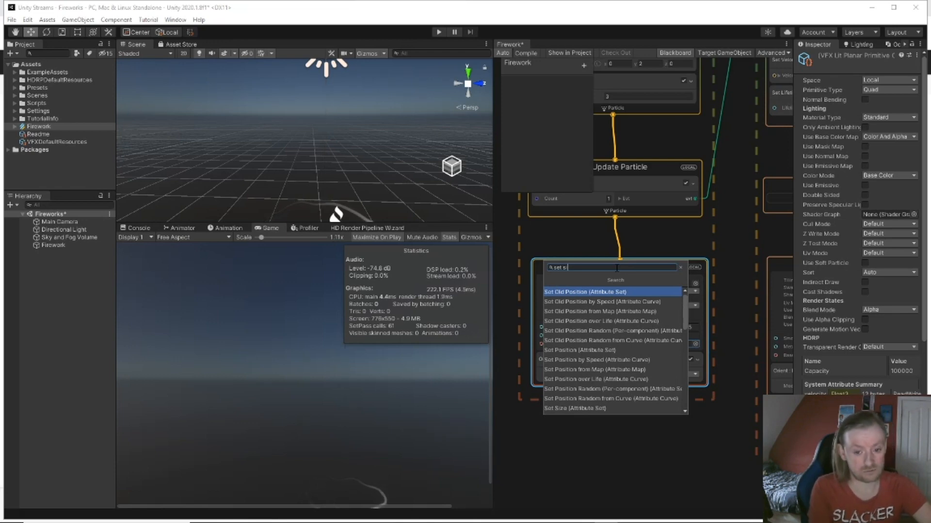
type("z")
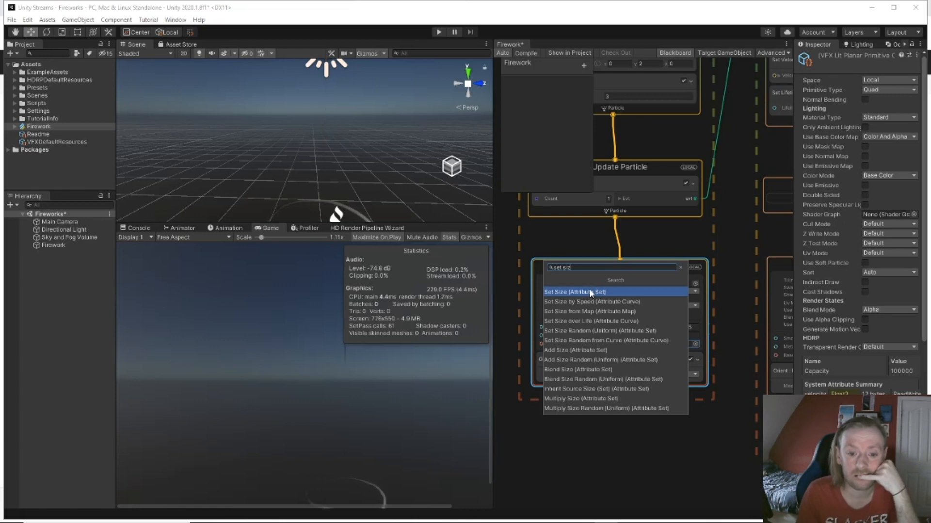
left_click(591, 292)
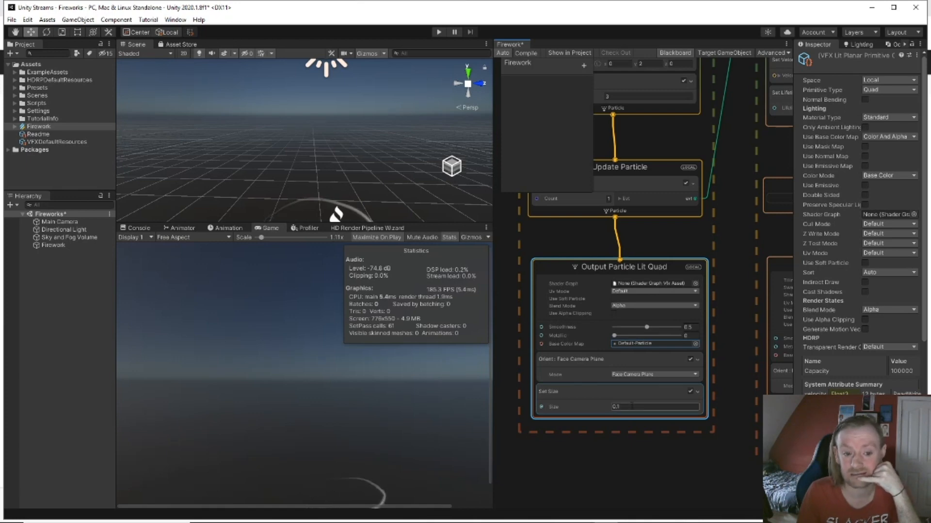
left_click(631, 405)
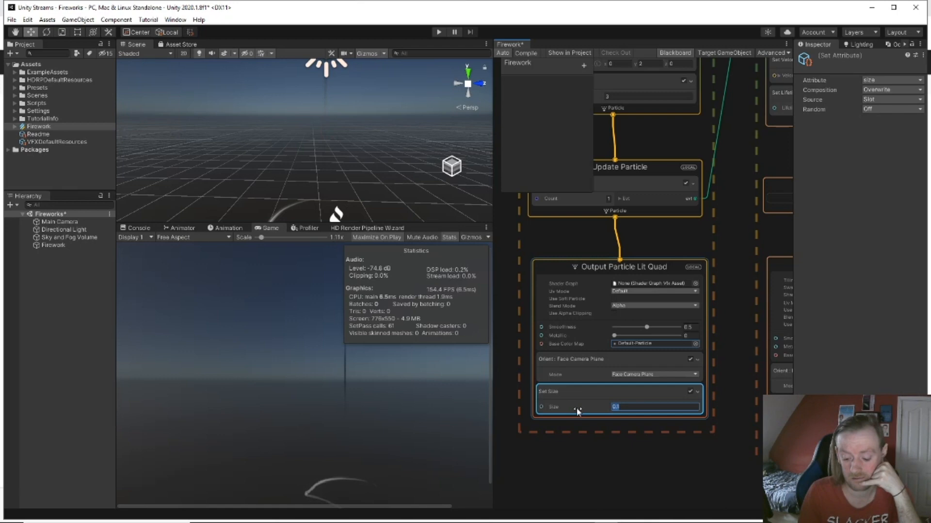
type("0.")
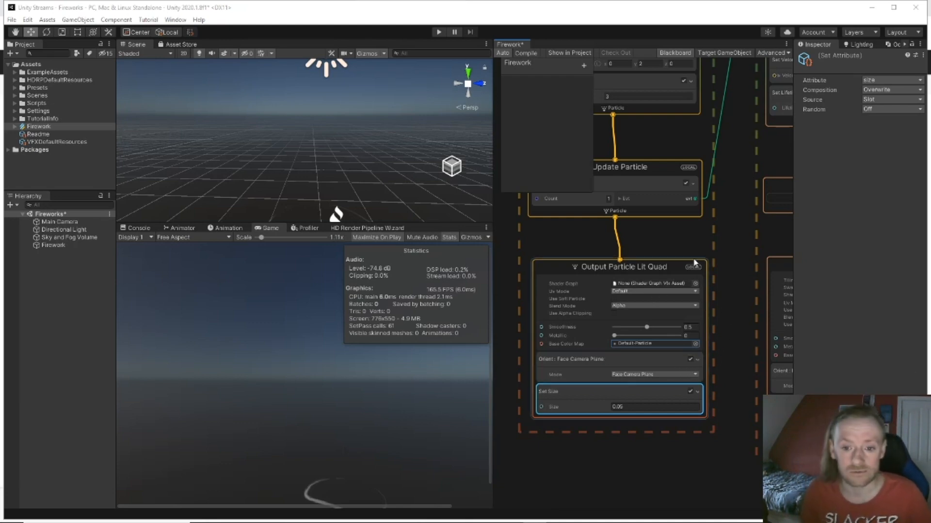
middle_click_drag(724, 228, 709, 269)
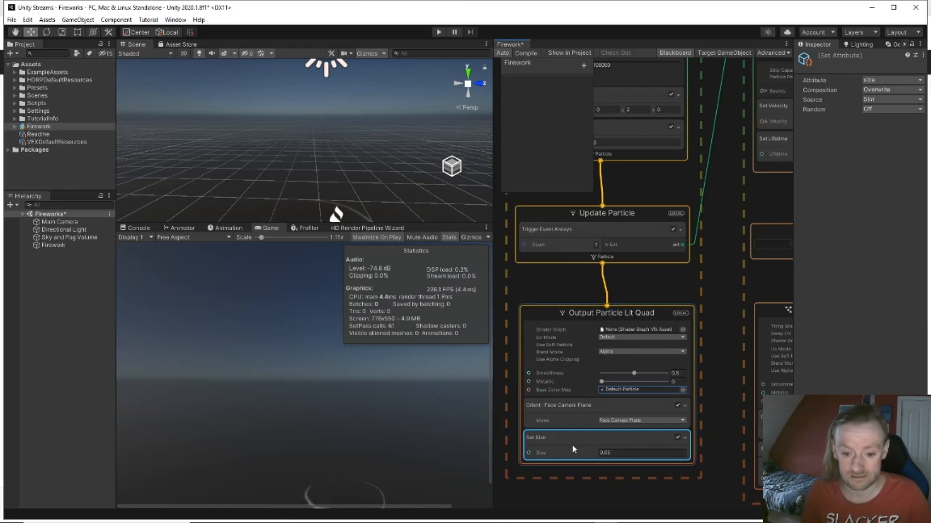
middle_click_drag(710, 406, 704, 353)
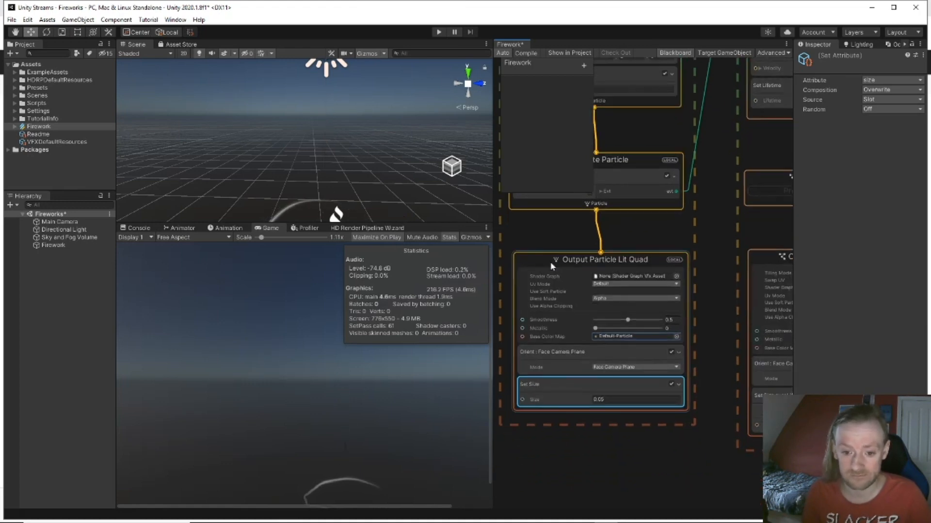
Step: Add a Set Color (Attribute Set) block to the Output Particle Lit Quad
left_click(581, 263)
key("space")
type("col")
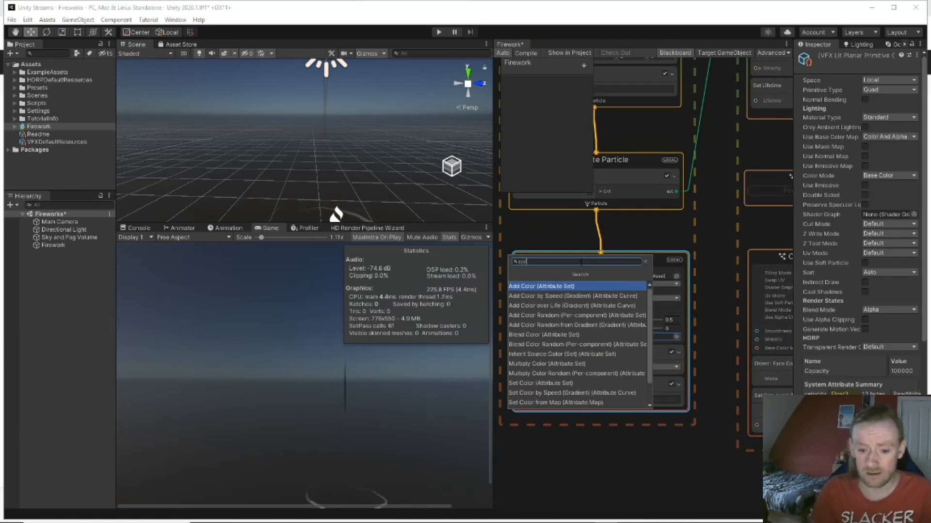
key("Down")
key("Down")
key("Down")
key("Down")
key("Down")
key("Down")
key("Down")
key("Down")
key("Down")
key("Down")
key("Down")
key("Down")
key("Down")
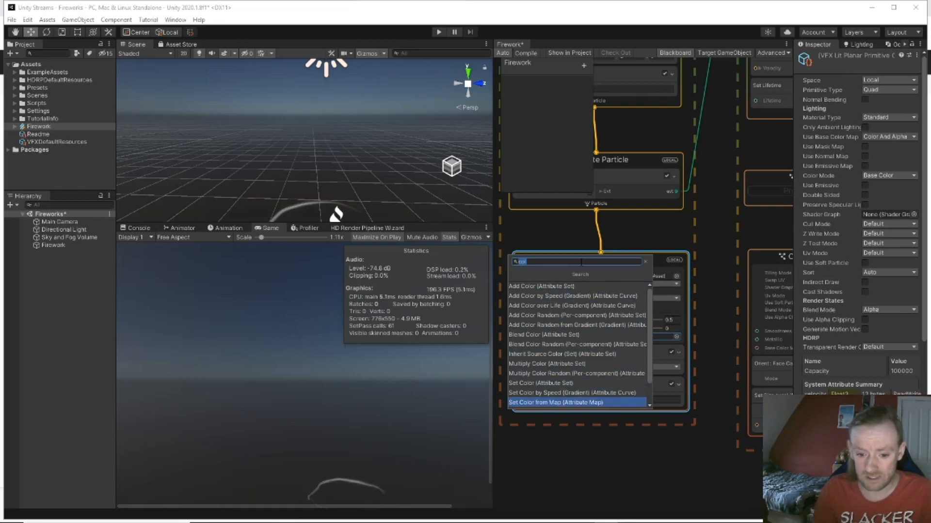
key("Up")
key("Down")
key("Down")
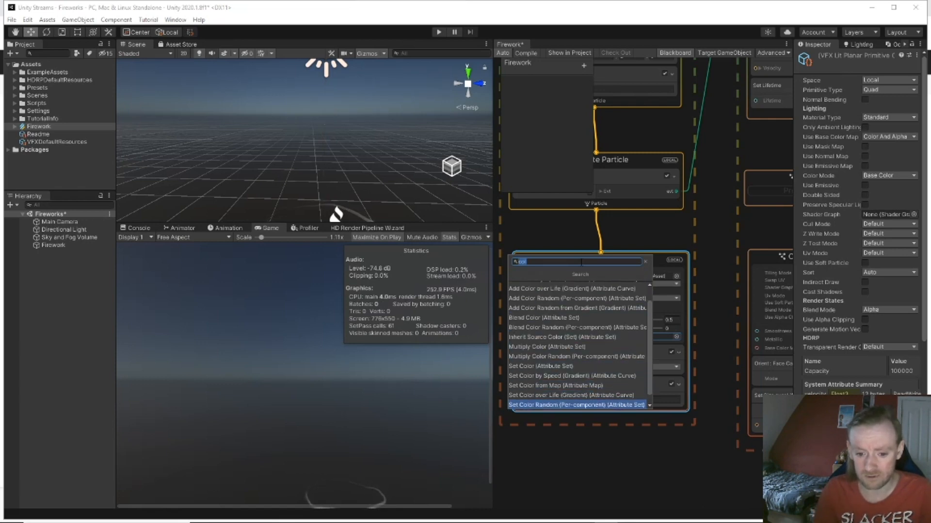
key("Down")
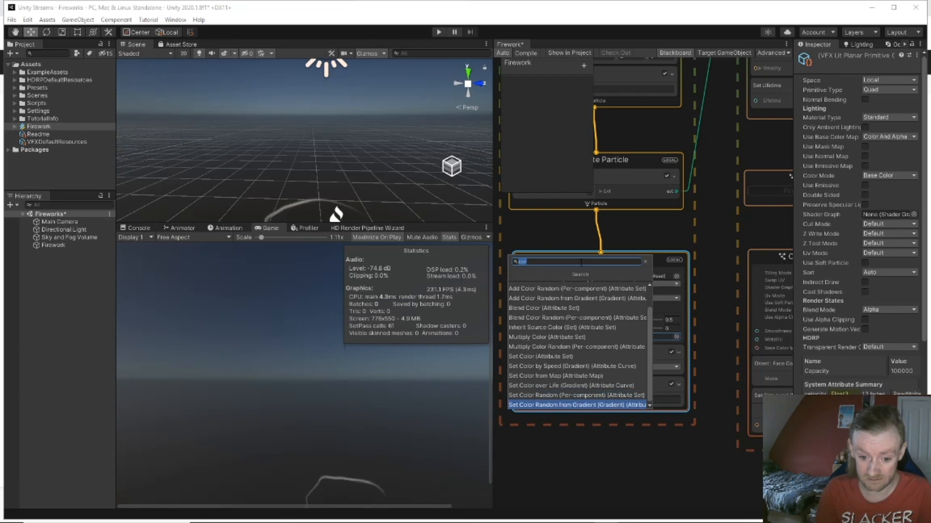
key("Up")
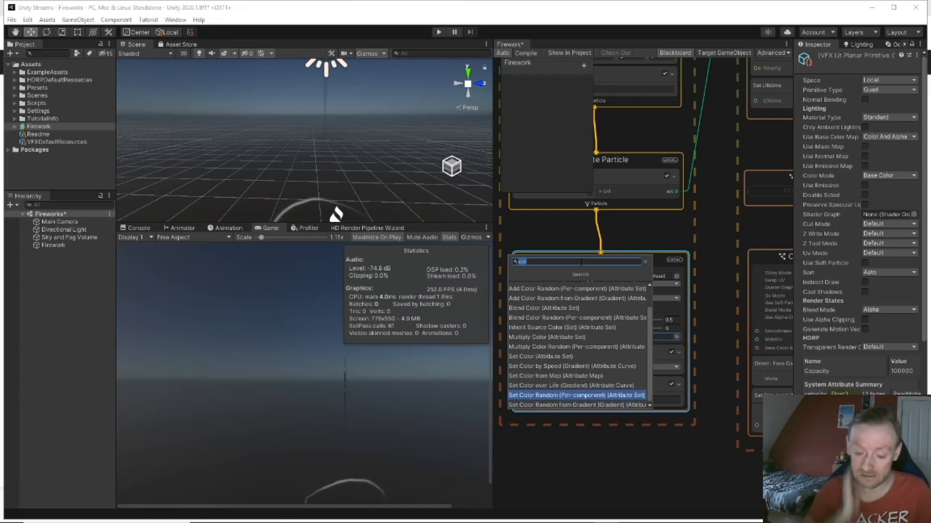
left_click(552, 357)
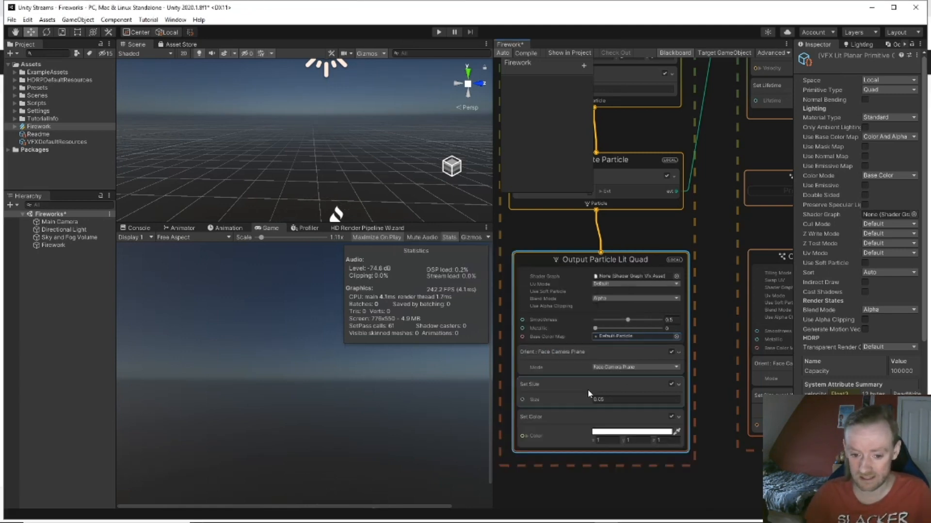
Step: Make the Set Color value pure red (255, 0, 0) in the HDR picker
left_click(609, 432)
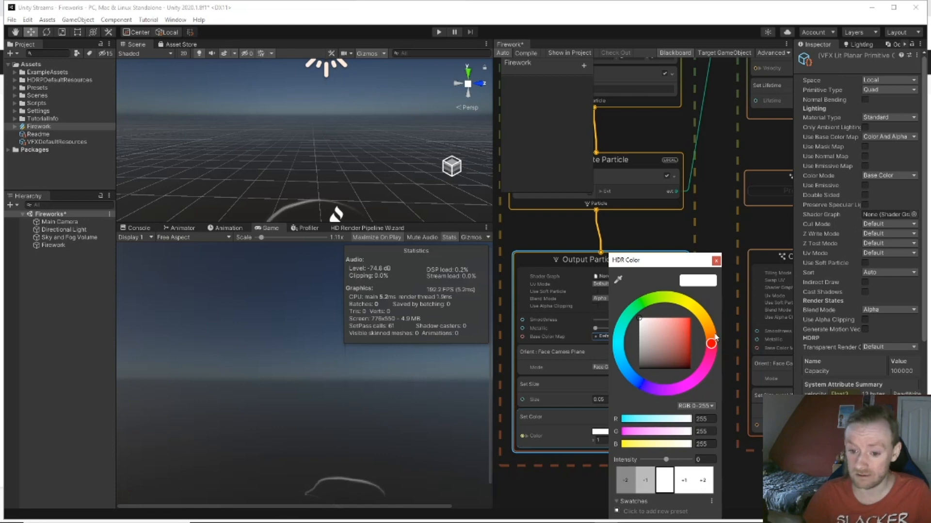
left_click_drag(684, 324, 692, 320)
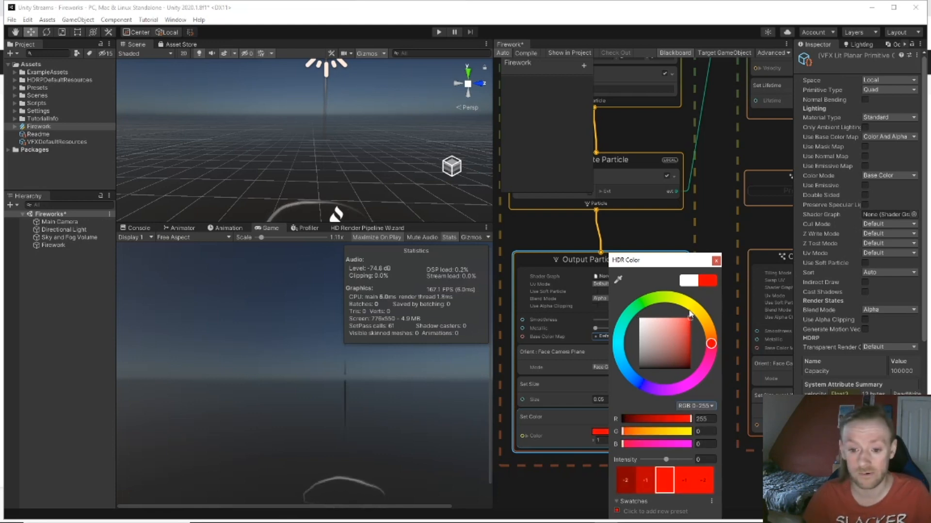
left_click(716, 263)
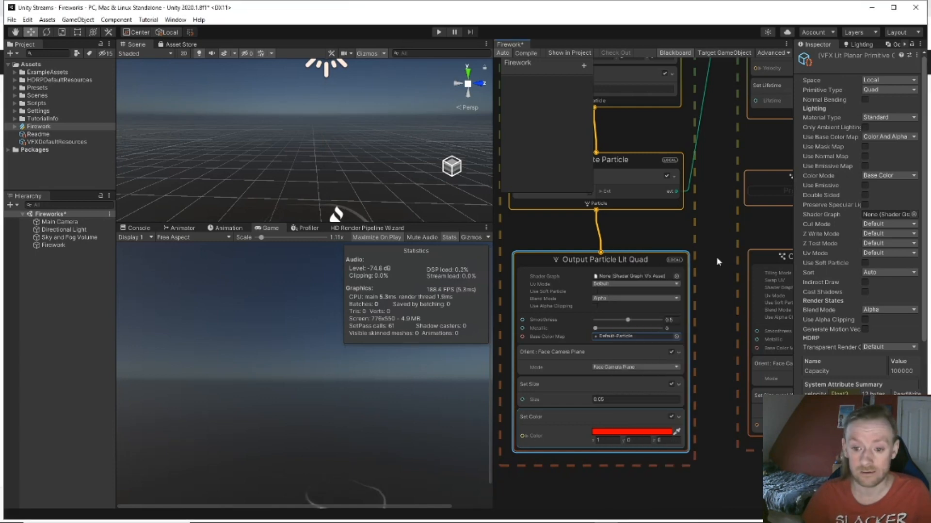
middle_click_drag(717, 271, 595, 223)
middle_click_drag(659, 385, 653, 386)
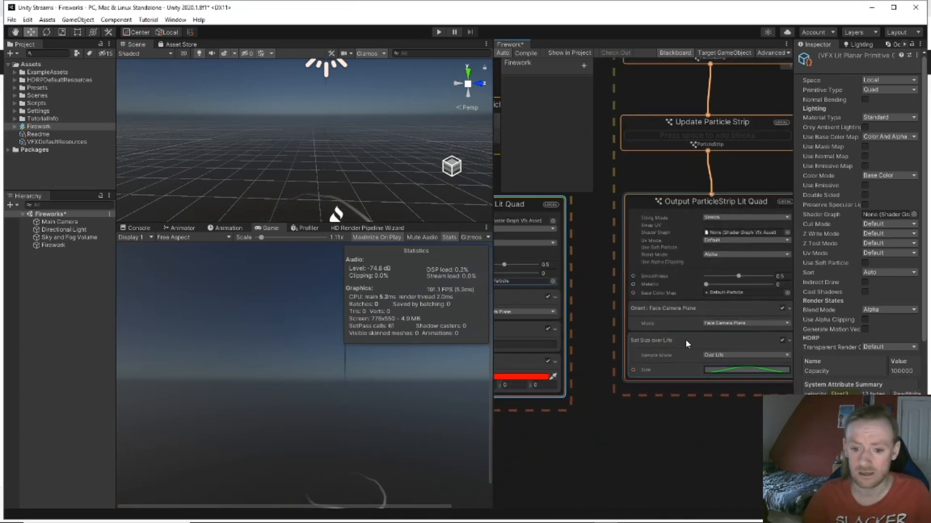
Step: Add a Set Color block to the Output ParticleStrip Lit Quad
left_click(702, 215)
key("space")
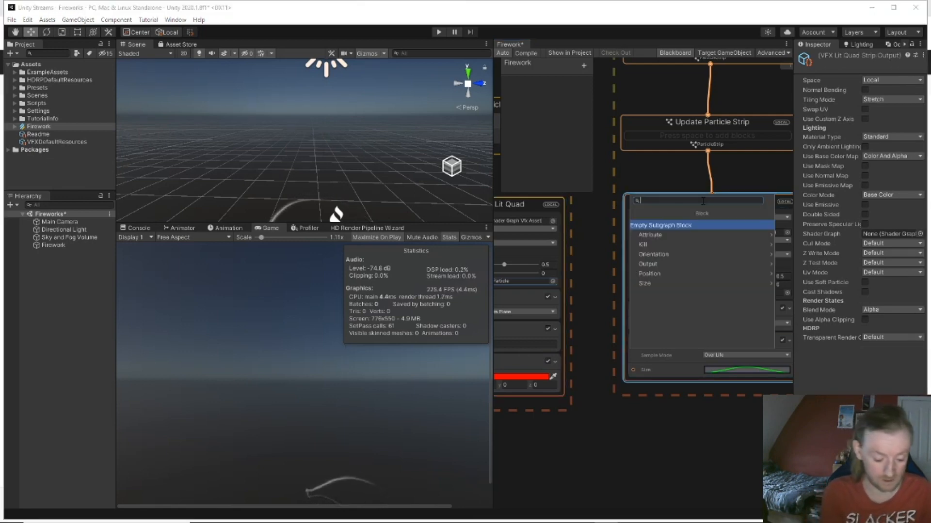
type("set color")
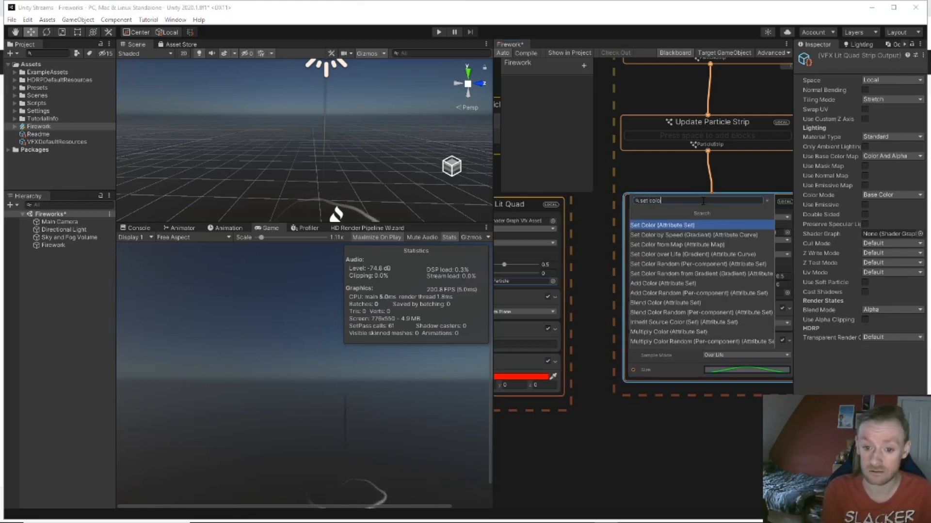
key("Return")
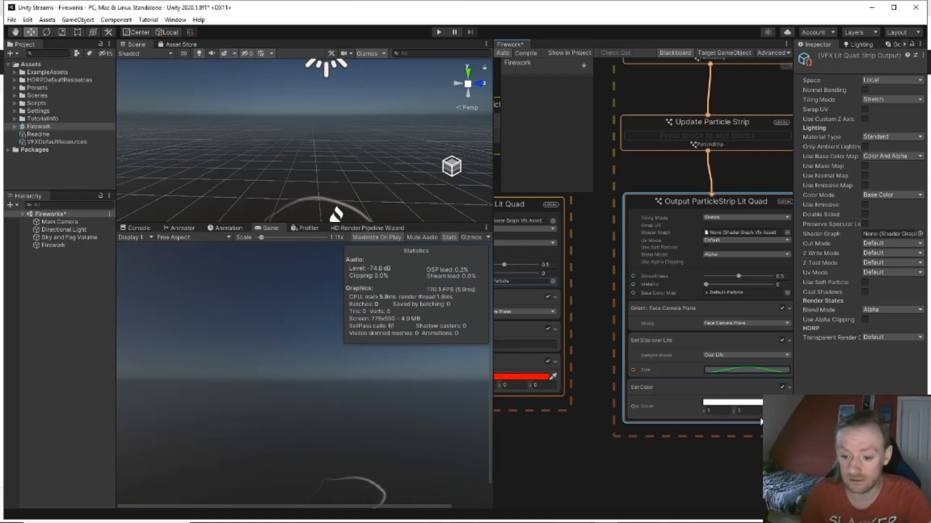
Step: Make the strip's colour red in the HDR picker and set its red channel to 1
left_click(732, 403)
left_click_drag(762, 319, 816, 318)
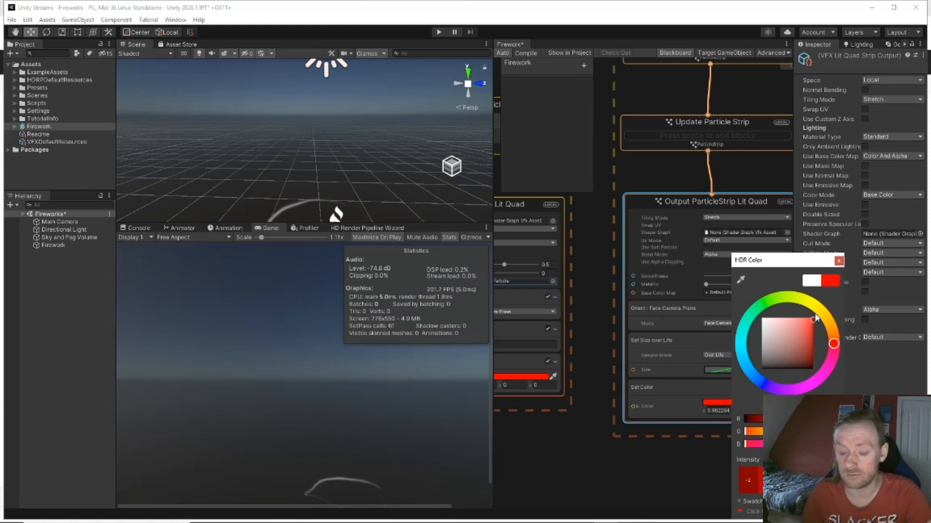
left_click(838, 262)
middle_click_drag(586, 441, 627, 433)
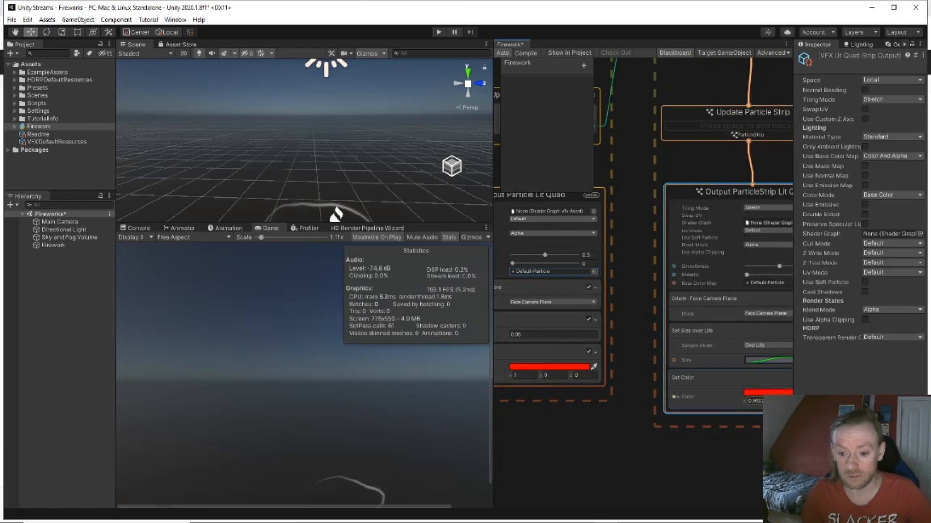
left_click(754, 401)
type("1")
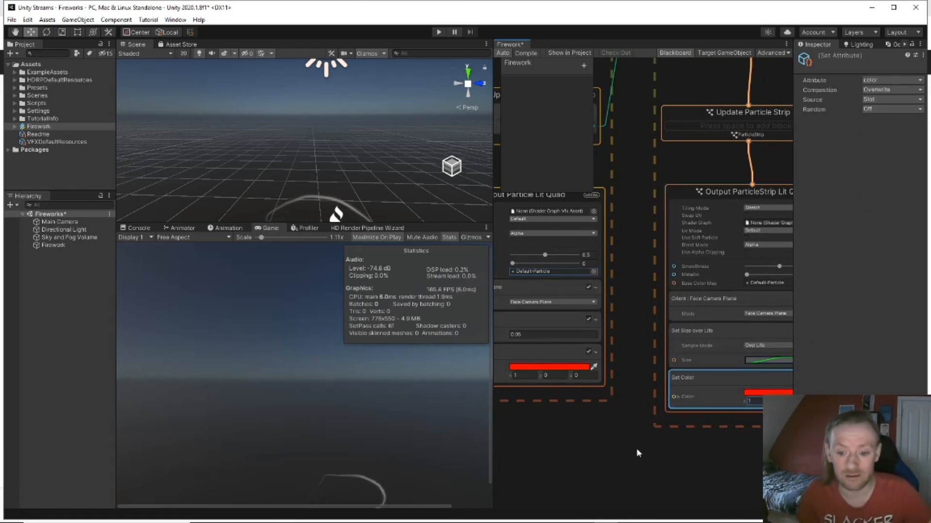
Step: Add a Trigger Event On Die block to Update Particle, below Trigger Event Always
scroll(636, 448, "down", 3)
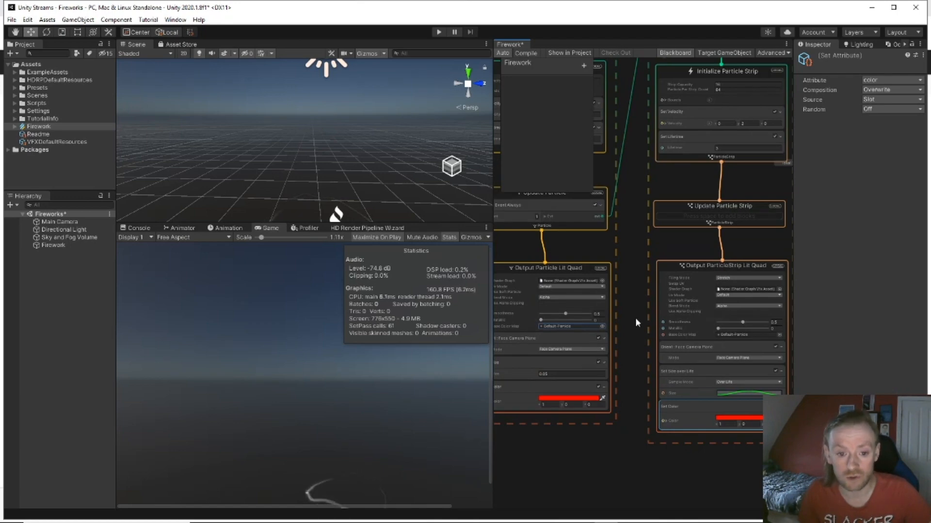
scroll(635, 318, "up", 2)
scroll(627, 331, "up", 2)
middle_click_drag(641, 413, 671, 439)
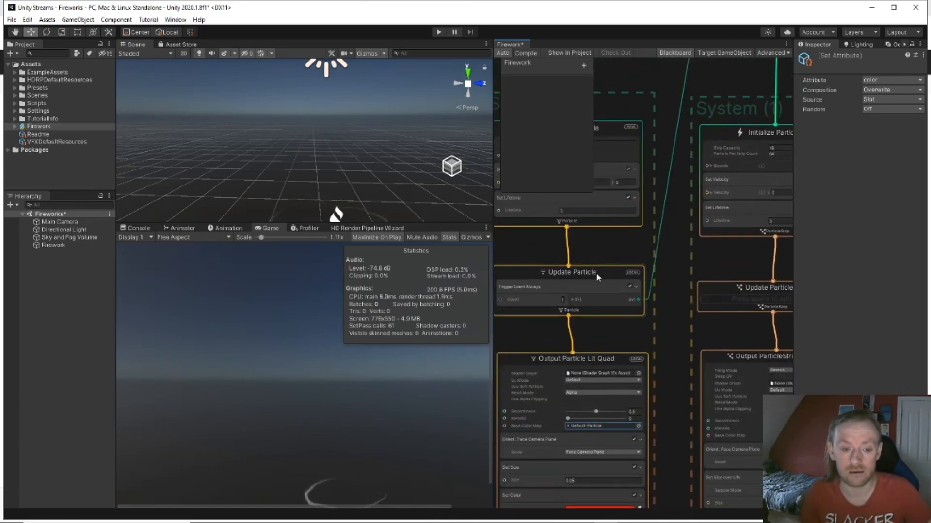
left_click(594, 272)
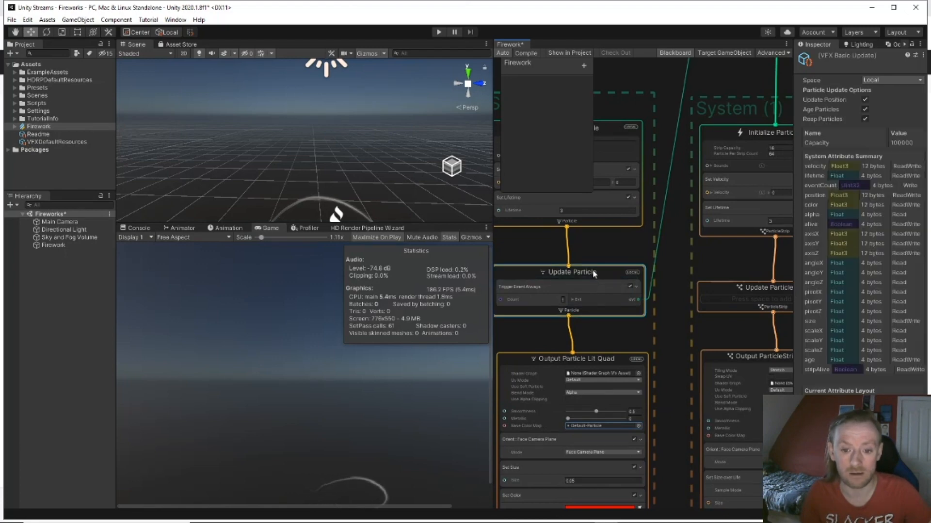
key("space")
type("tr")
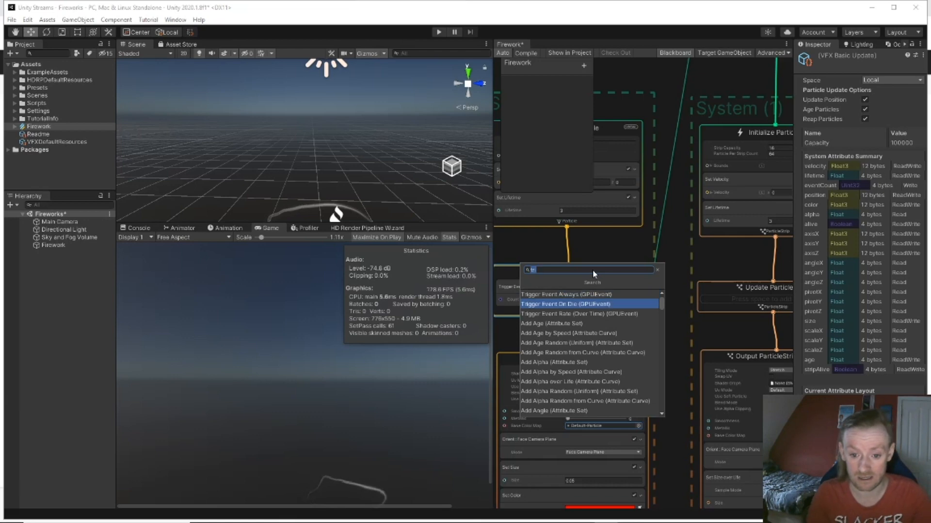
key("Return")
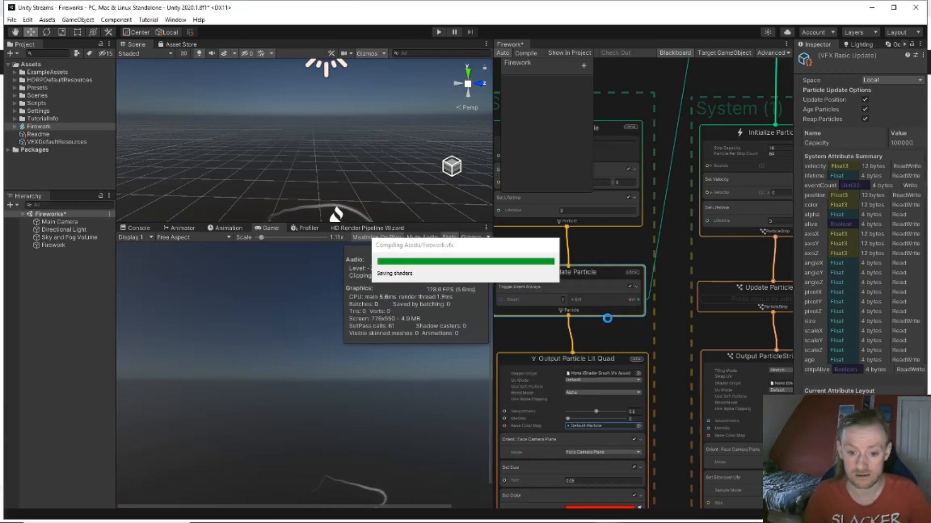
scroll(636, 319, "down", 5)
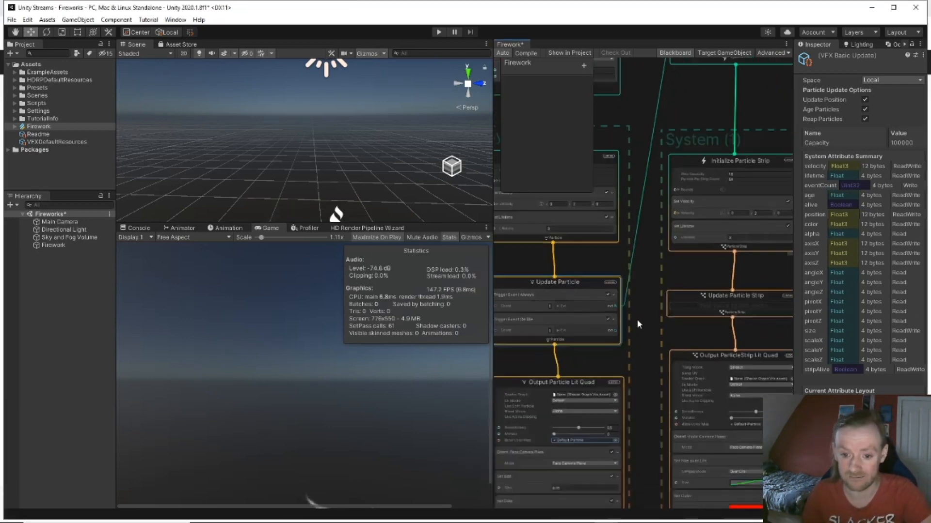
left_click(580, 318)
middle_click_drag(580, 318, 542, 316)
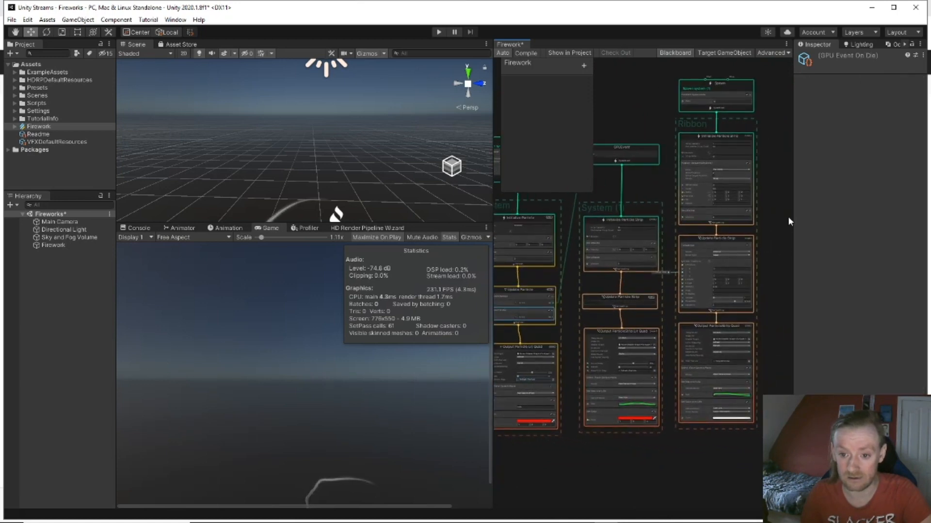
Step: Select the whole Ribbon system column and move it further right
middle_click_drag(777, 208, 769, 228)
left_click_drag(717, 88, 735, 519)
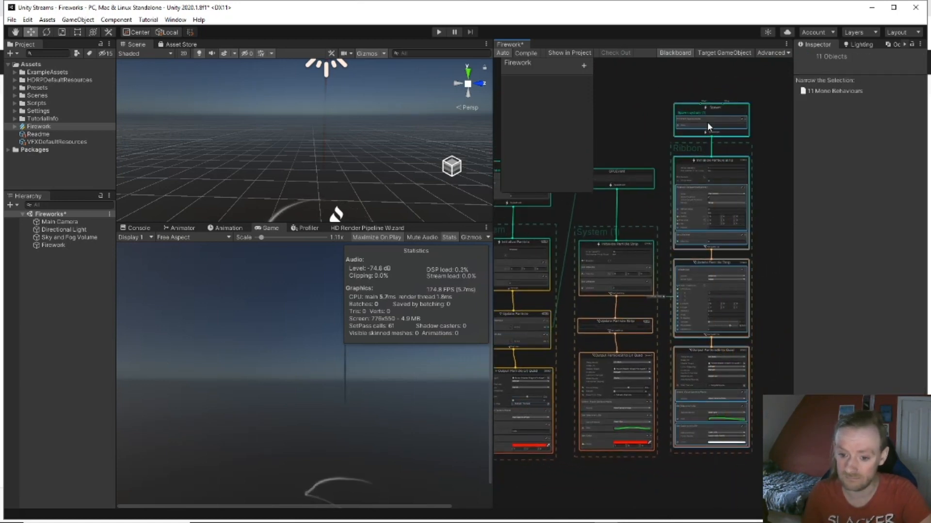
left_click(734, 122)
left_click_drag(711, 89, 712, 507)
left_click_drag(717, 106, 763, 115)
left_click_drag(569, 276, 709, 285)
Step: Wire Update Particle's death event into a new GPU Event context, then return to Chrome
middle_click_drag(708, 282, 713, 274)
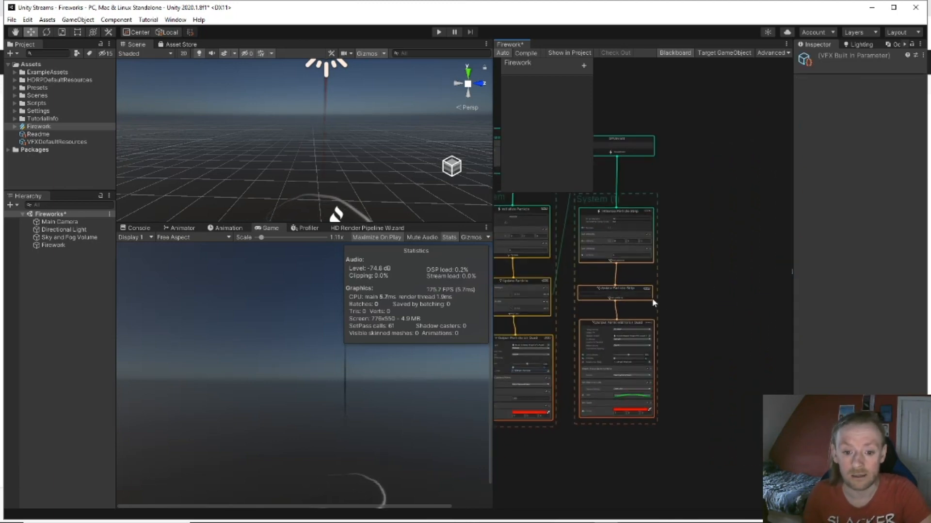
left_click_drag(547, 308, 707, 153)
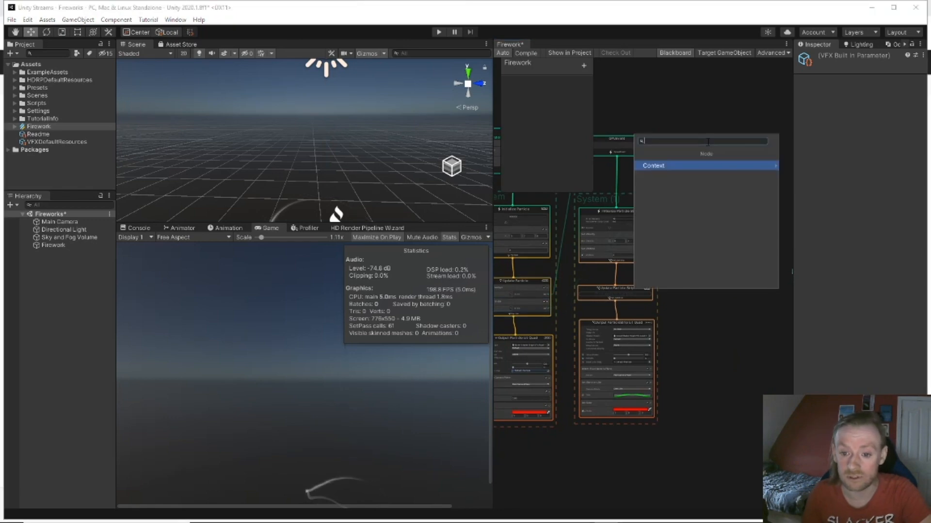
left_click(712, 164)
left_click(700, 166)
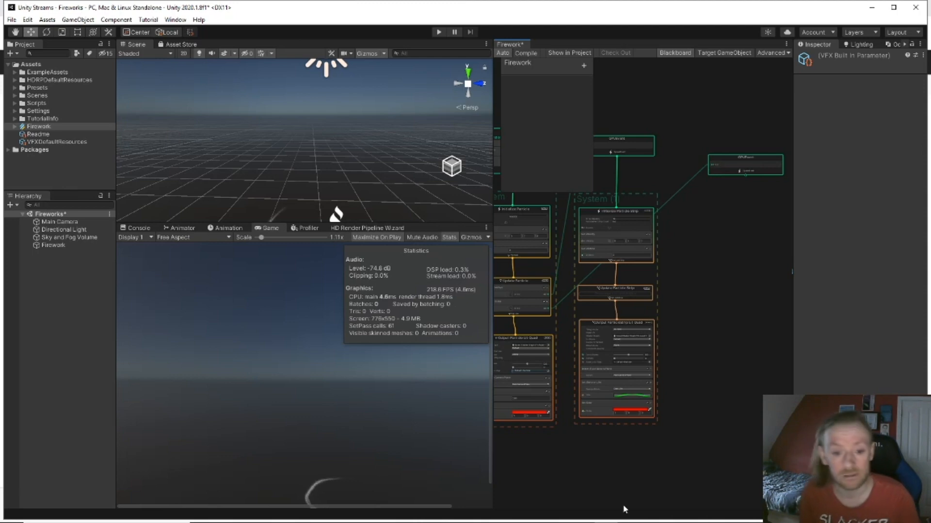
left_click(273, 514)
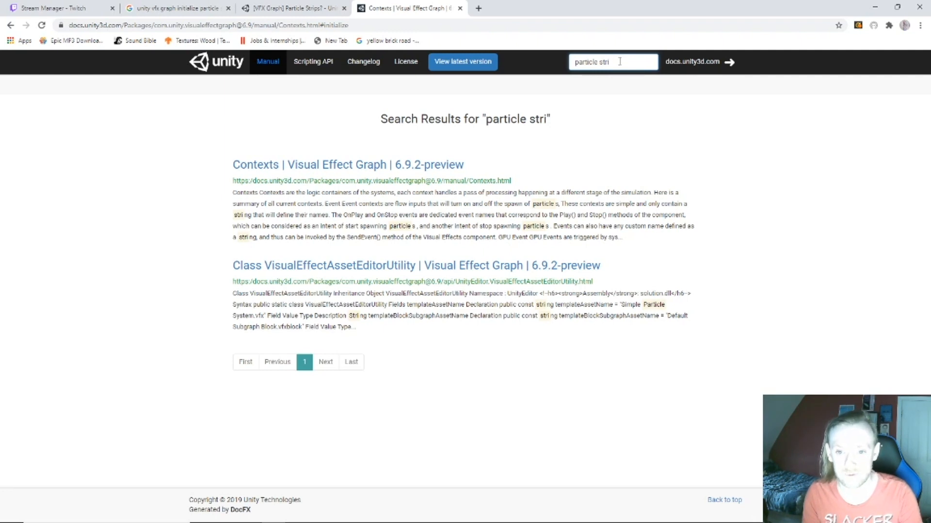
Step: Read the VFX Graph manual's 'Systems, Contexts and Blocks' page, then minimise Chrome
left_click(262, 65)
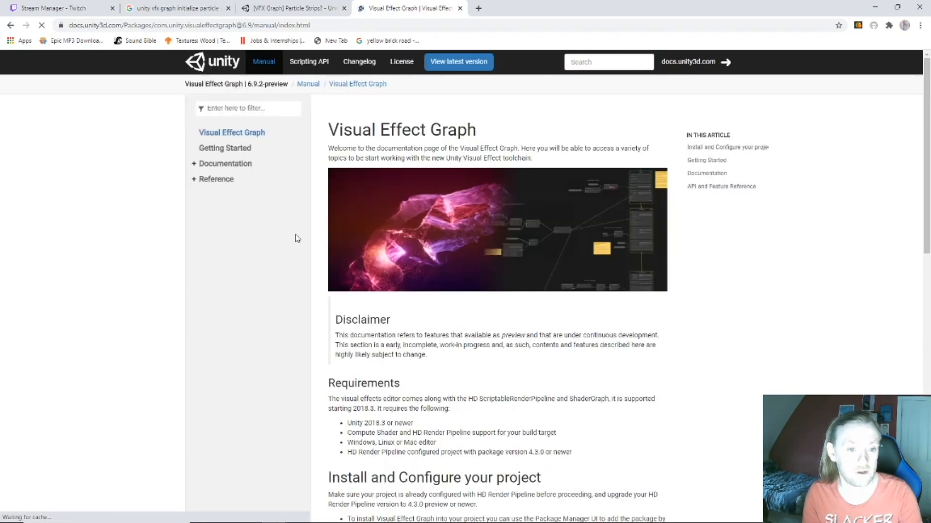
left_click(235, 165)
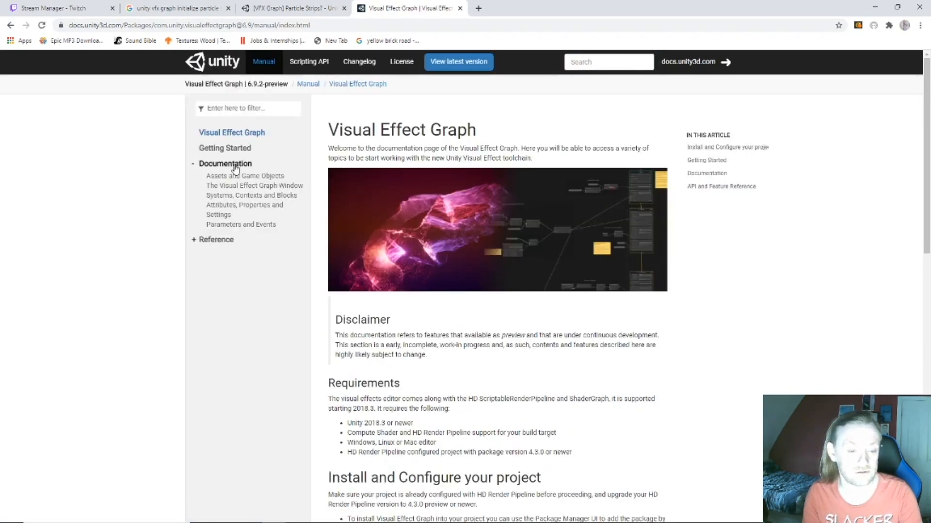
left_click(290, 197)
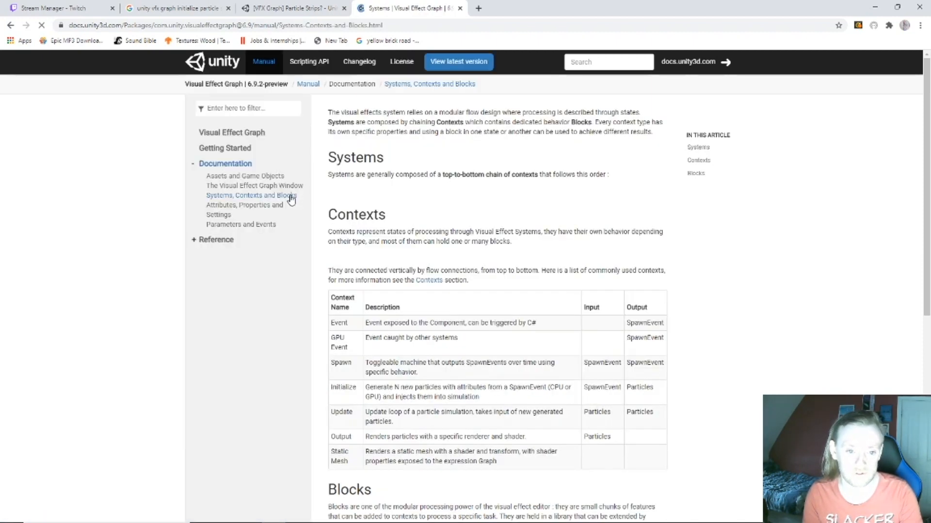
scroll(359, 204, "down", 5)
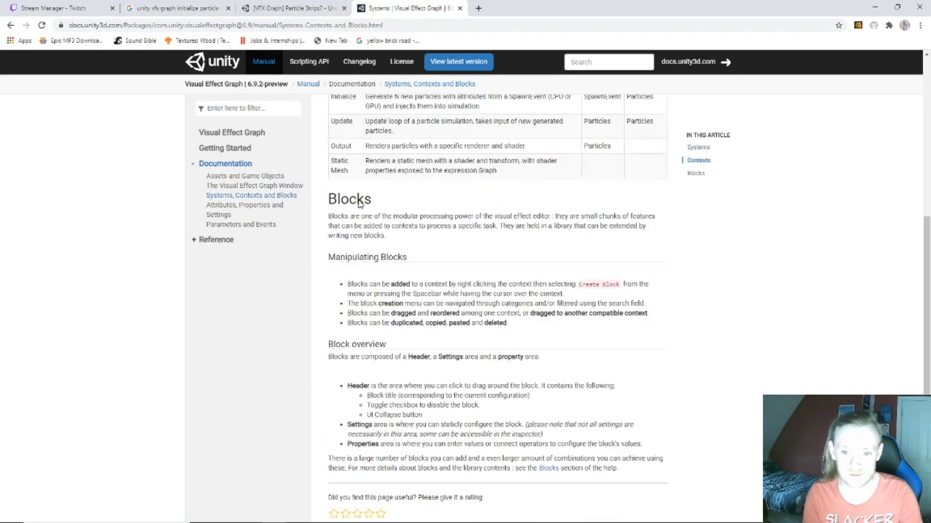
scroll(359, 200, "up", 2)
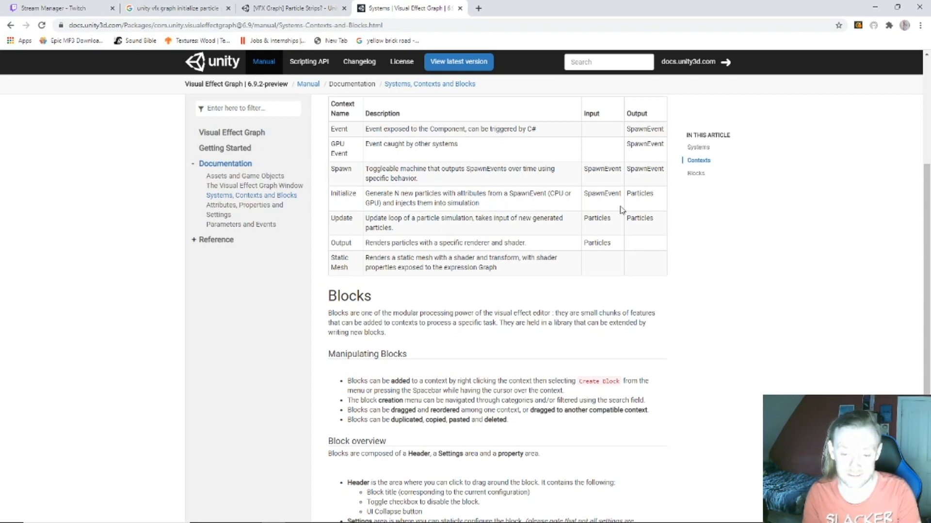
scroll(622, 210, "down", 4)
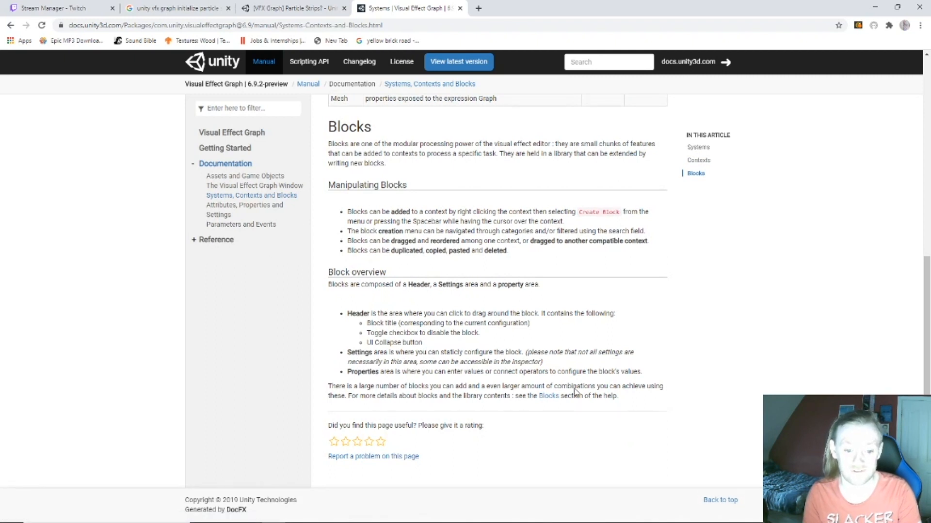
left_click(875, 8)
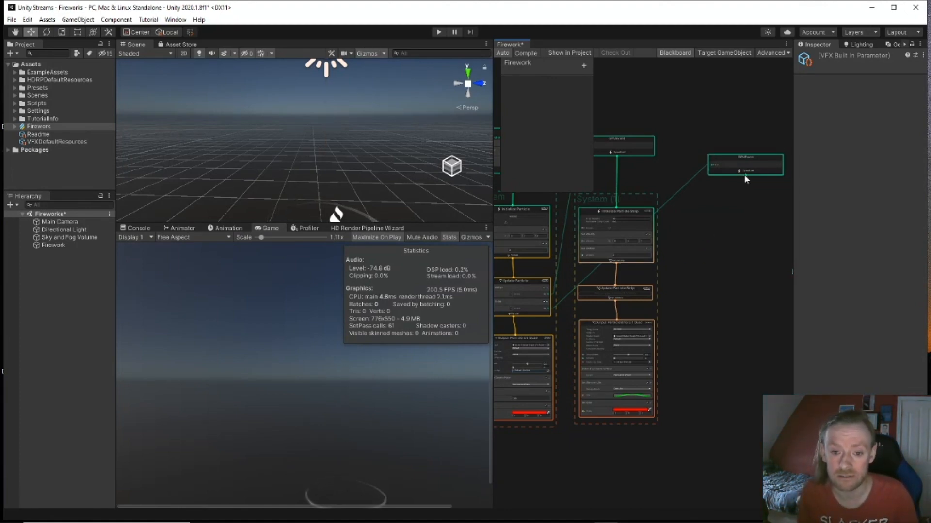
Step: Create an Initialize Particle context linked from the GPU Event's output
left_click_drag(745, 174, 743, 202)
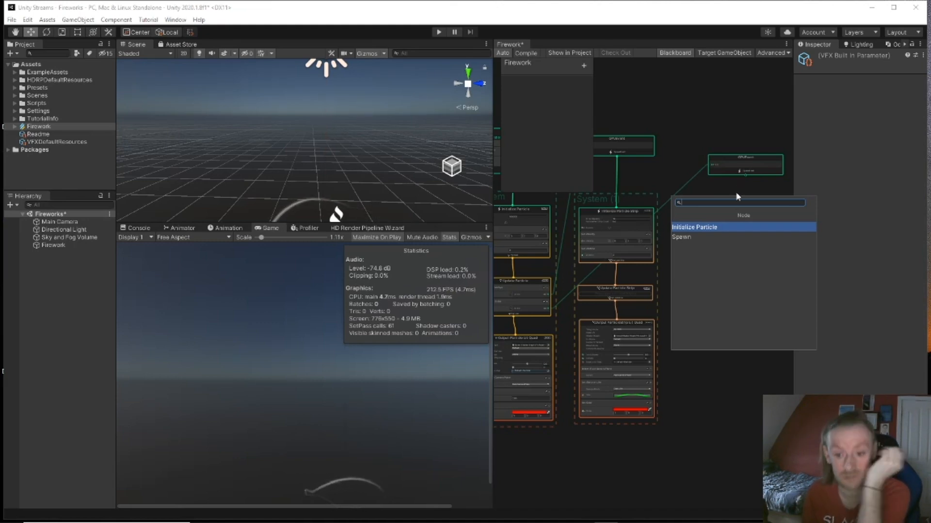
left_click(732, 226)
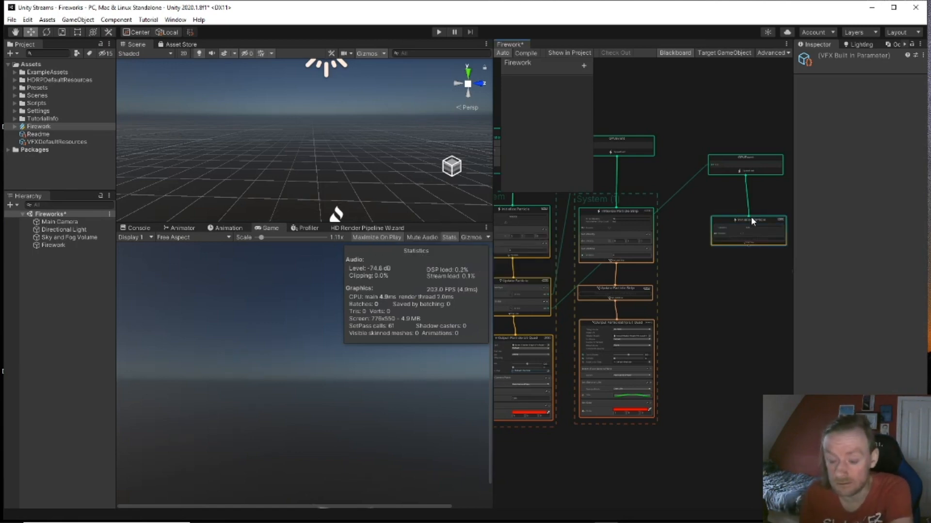
middle_click_drag(757, 214, 747, 214)
middle_click_drag(724, 273, 675, 285)
scroll(703, 266, "up", 5)
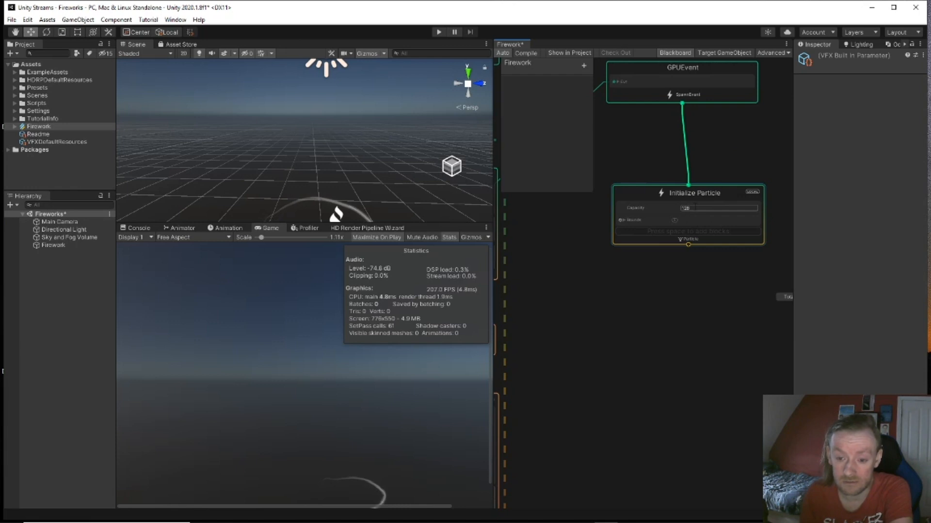
Step: Set the Initialize Particle capacity to 10000, keeping the Particle data type
left_click(695, 207)
type("10000")
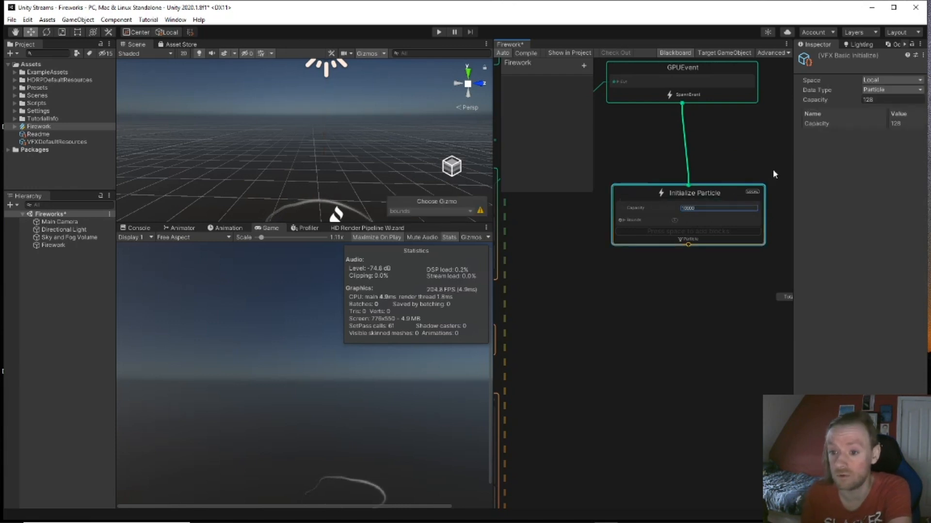
key("Return")
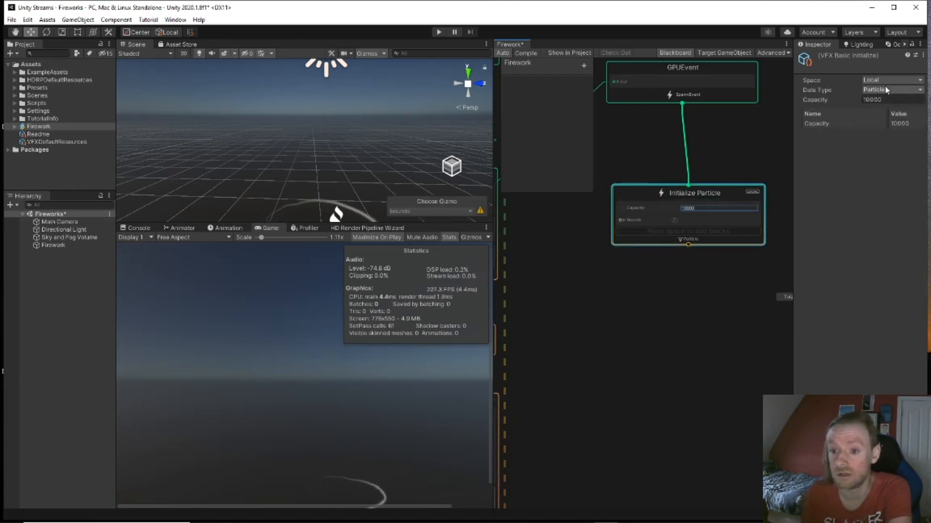
left_click(883, 90)
left_click(882, 97)
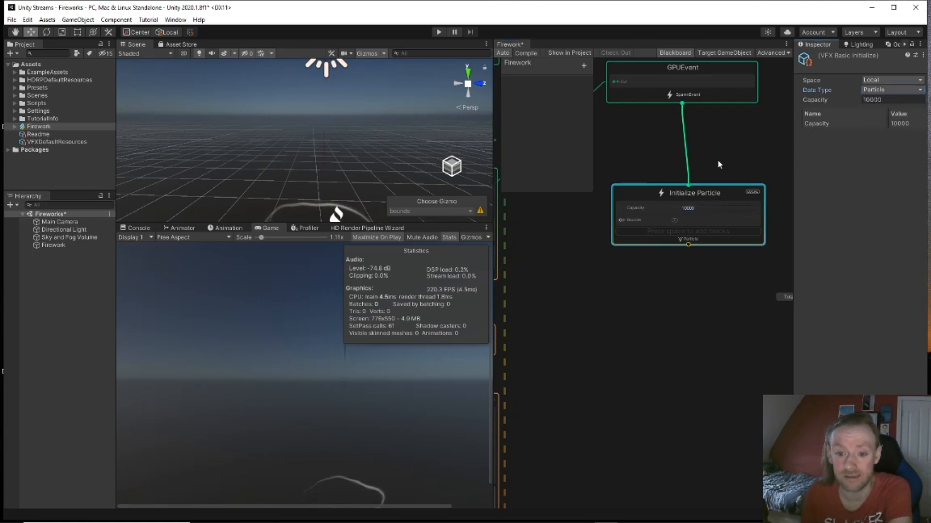
middle_click_drag(630, 160, 727, 210)
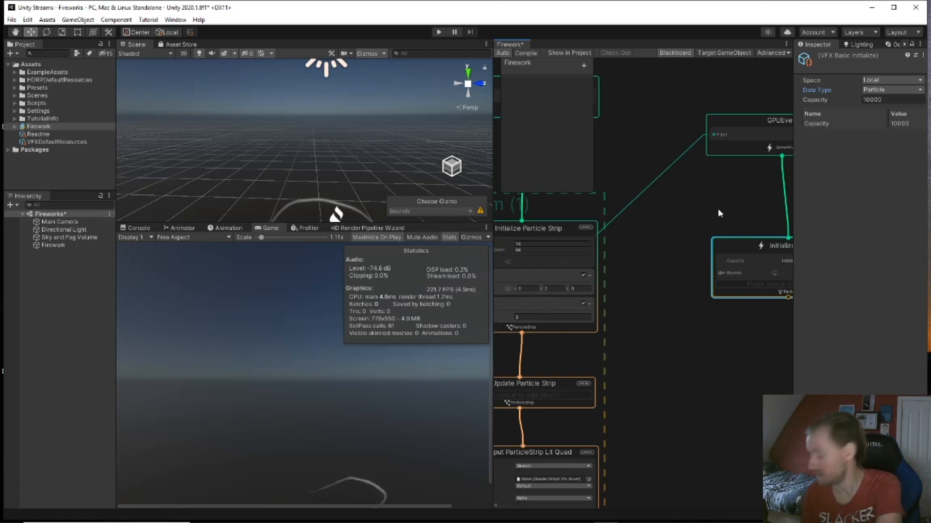
Step: Add a Set Velocity Random (Per-component) block to the burst's Initialize Particle
scroll(718, 208, "down", 2)
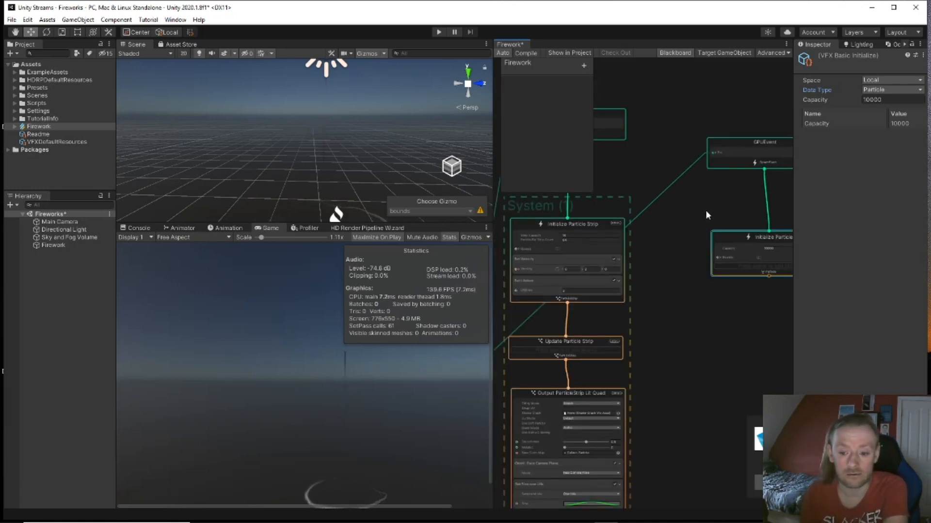
mouse_move(693, 302)
middle_mouse_down()
mouse_move(639, 316)
mouse_move(704, 303)
middle_mouse_up()
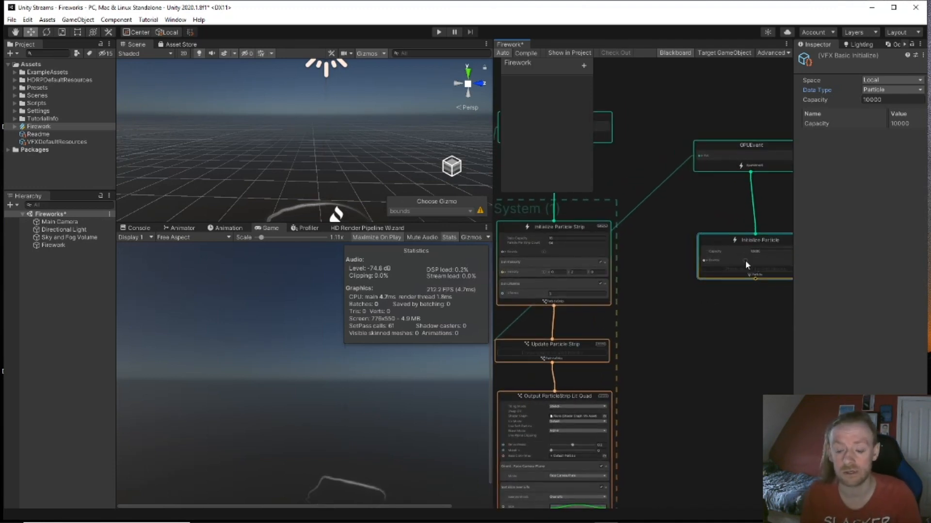
key("space")
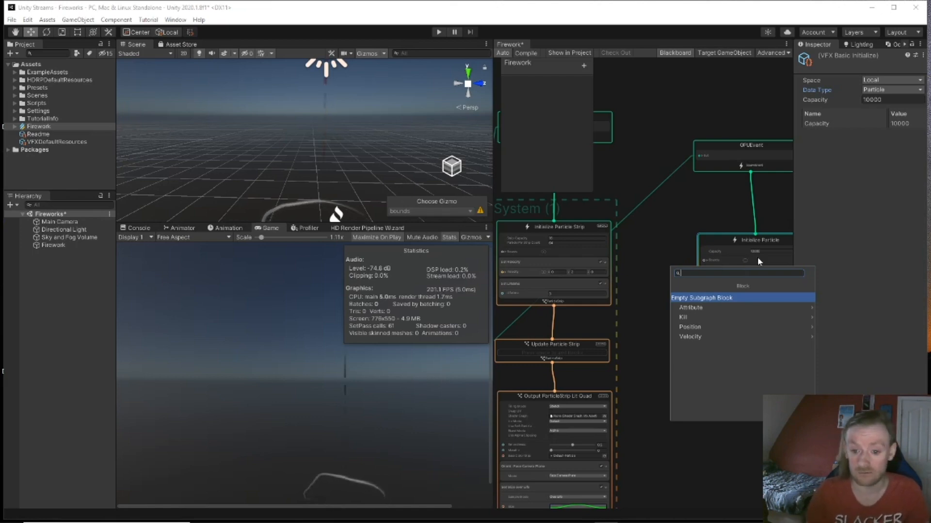
left_click(710, 336)
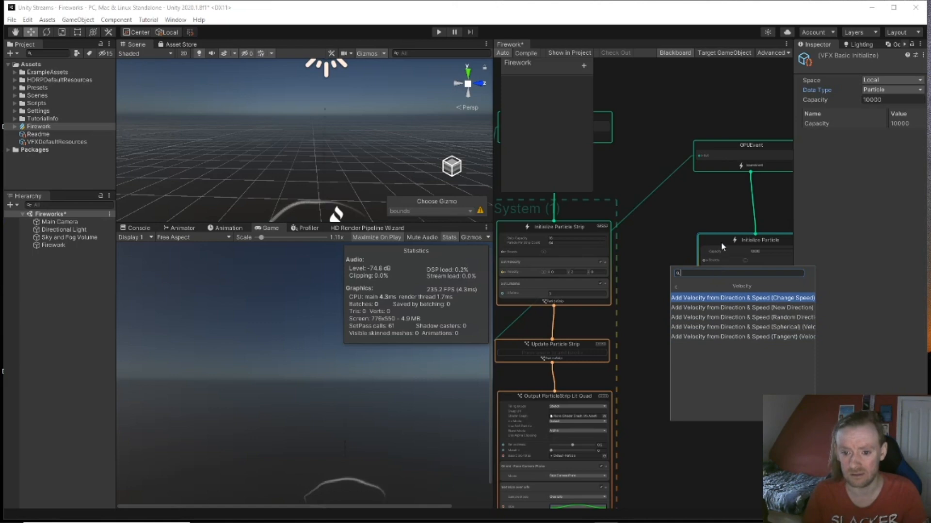
type("set")
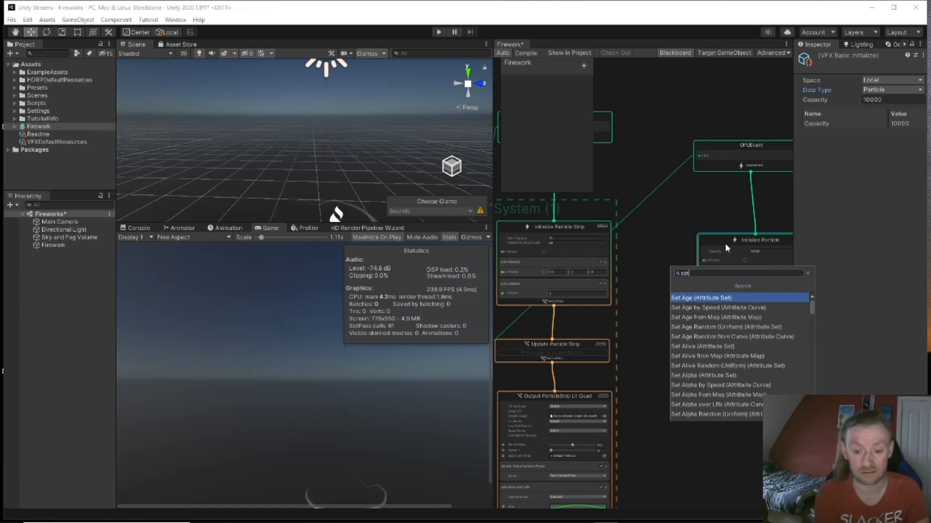
type(" vel")
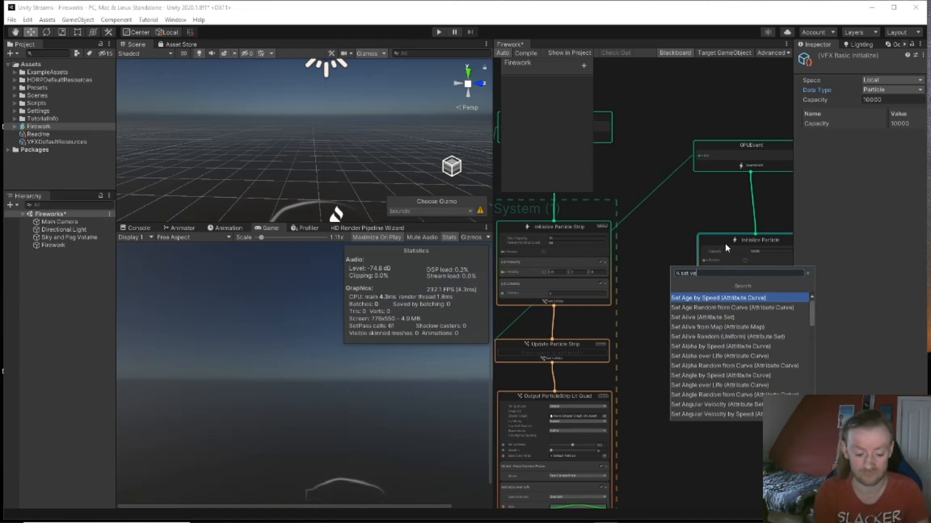
key("Down")
key("Down")
key("Down")
key("Down")
key("Down")
key("Down")
key("Down")
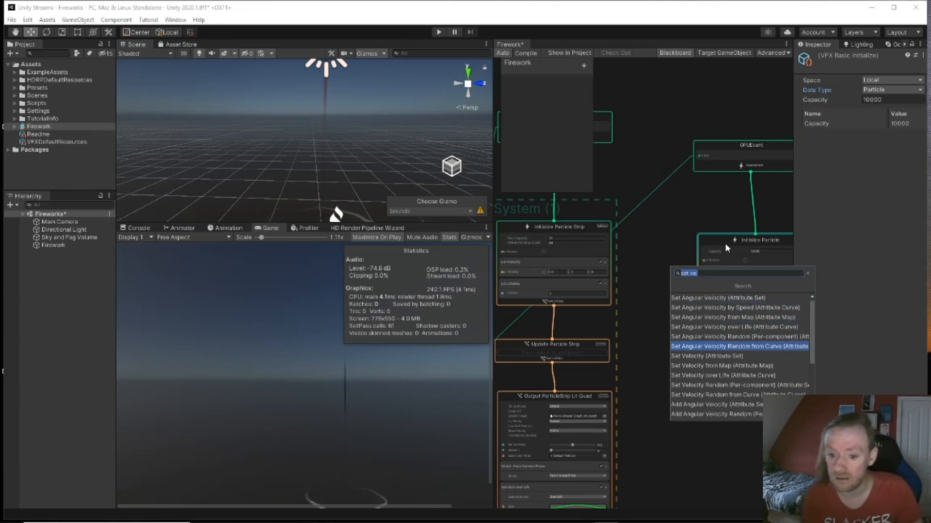
key("Down")
key("Down")
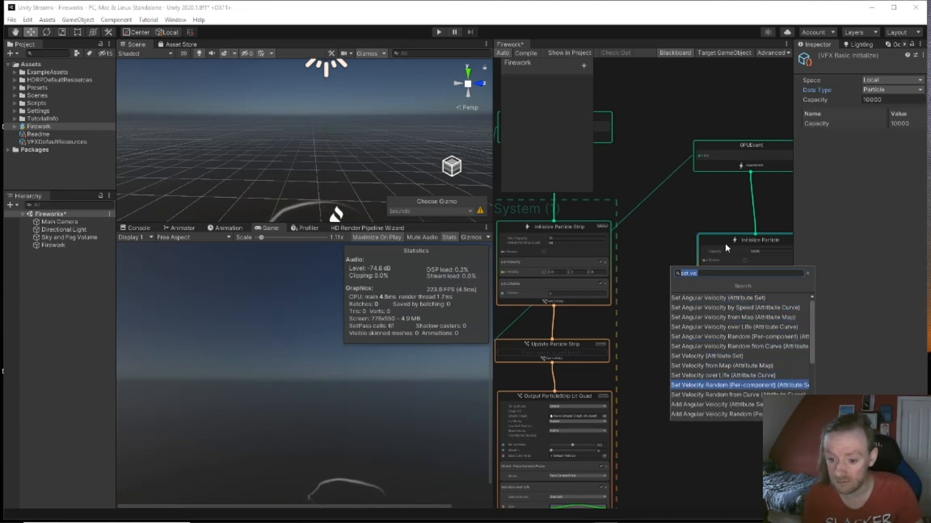
key("Return")
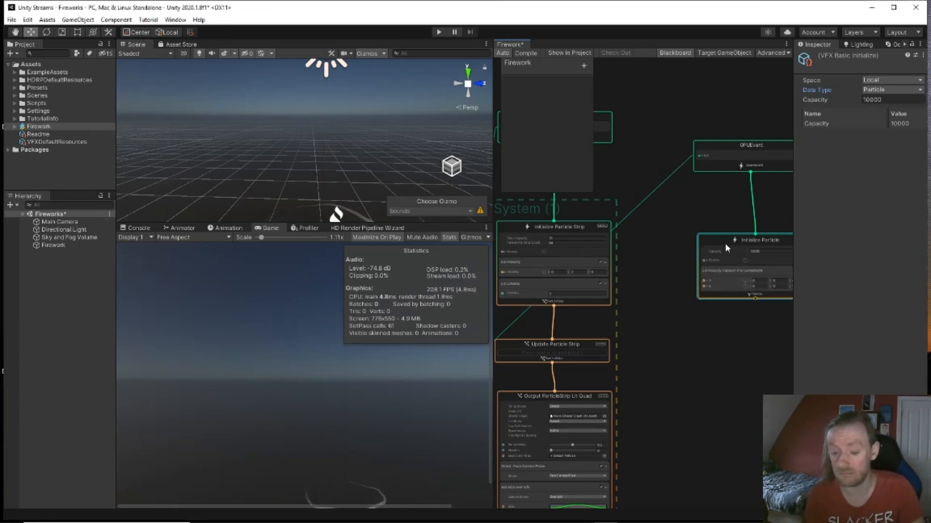
Step: Set the random velocity range from A (-3, -1, -3) to B (3, 1, 3)
left_click_drag(741, 240, 722, 209)
scroll(734, 234, "up", 2)
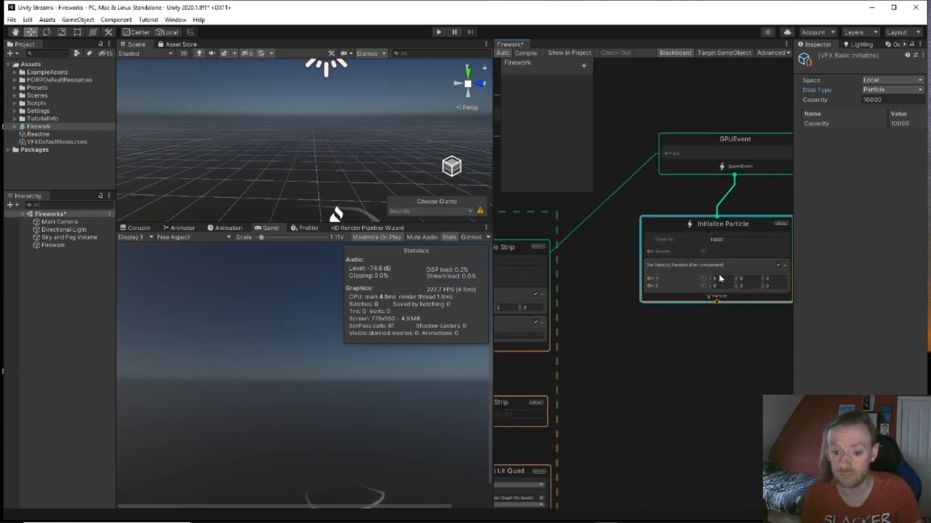
left_click(719, 277)
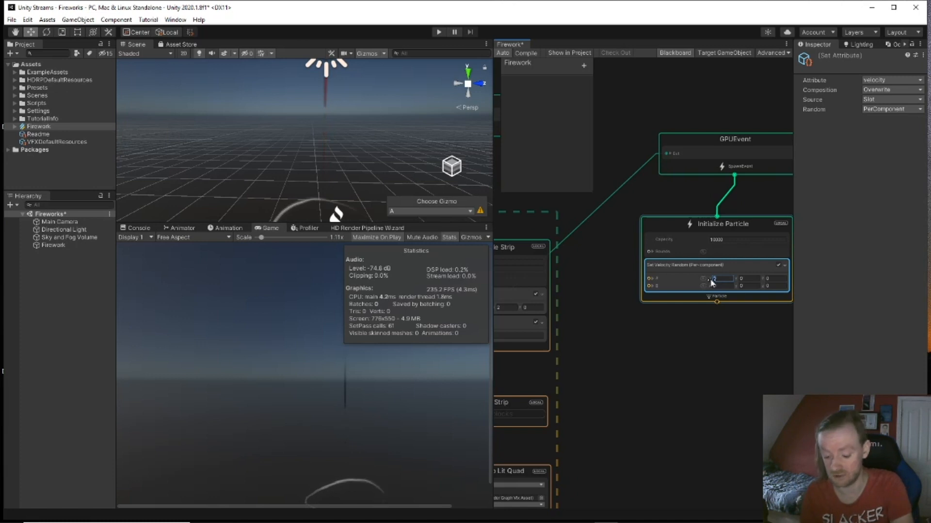
type("-3")
mouse_move(723, 285)
left_mouse_down()
mouse_move(709, 284)
mouse_move(735, 277)
mouse_move(735, 285)
left_mouse_up()
type("31")
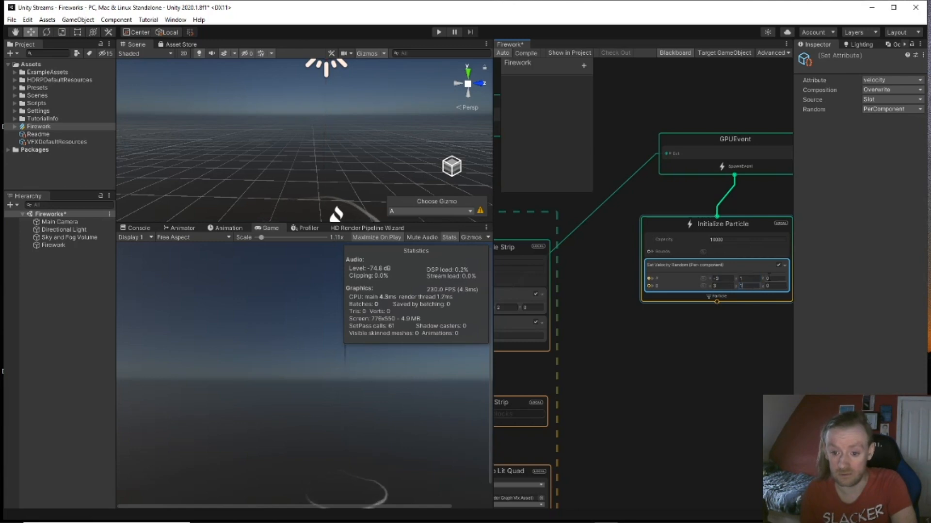
type("1-1")
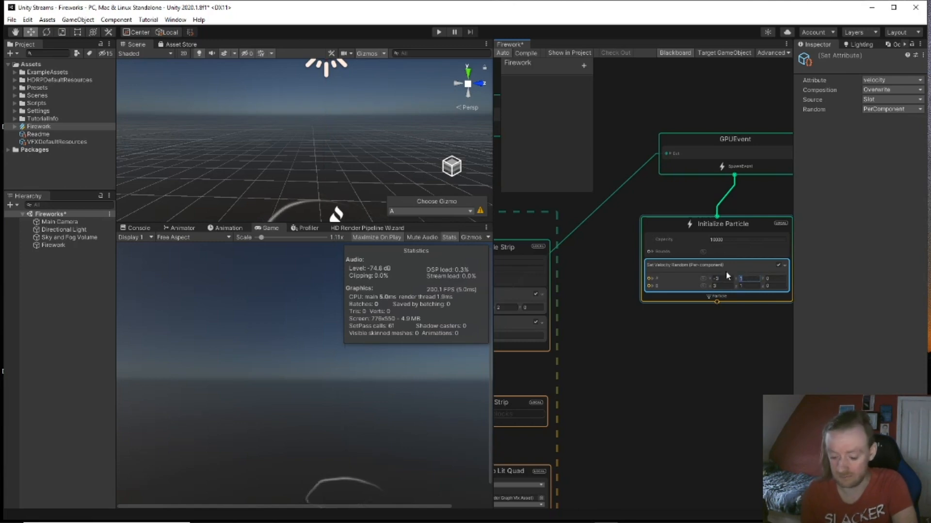
left_click(769, 278)
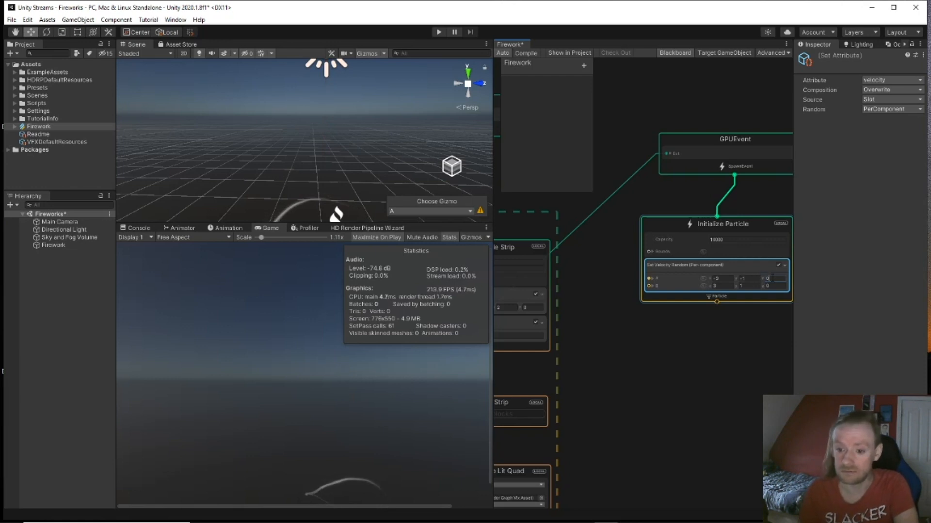
type("-3")
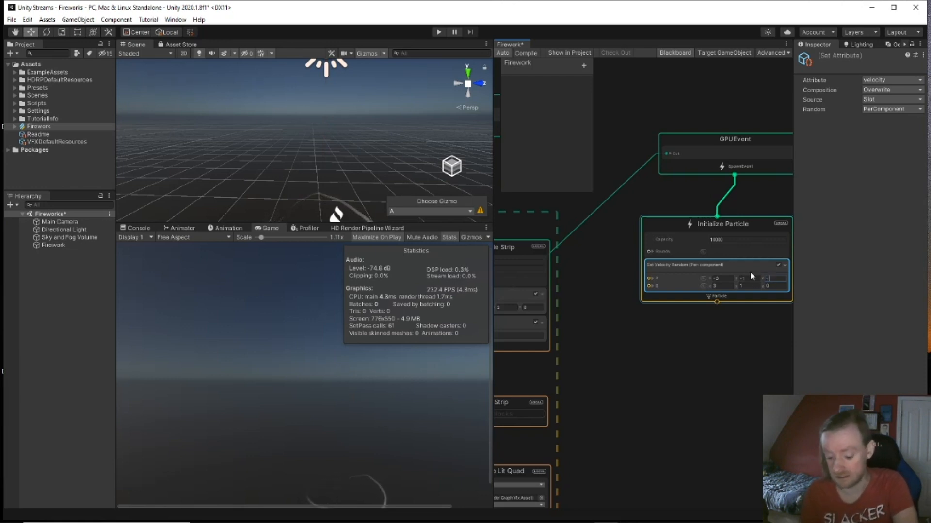
left_click(768, 286)
type("3")
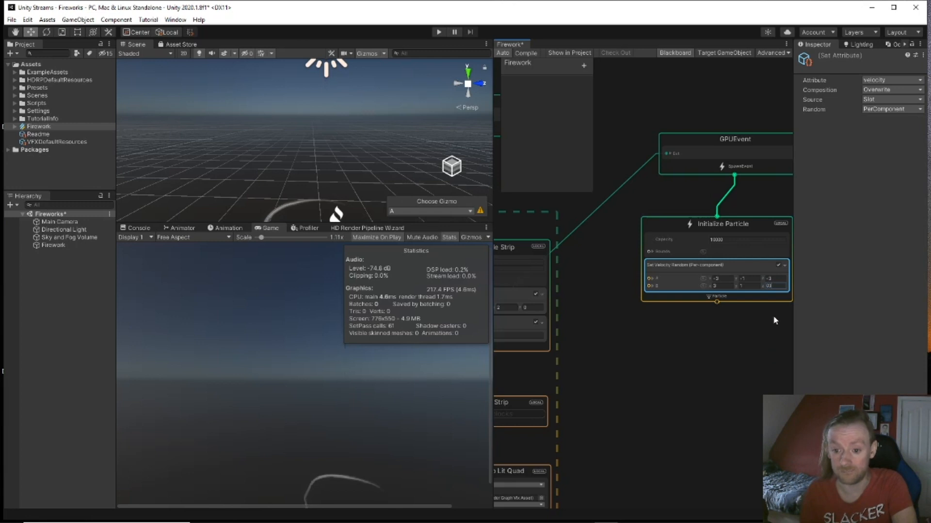
middle_click_drag(717, 339, 724, 231)
left_click_drag(726, 193, 726, 233)
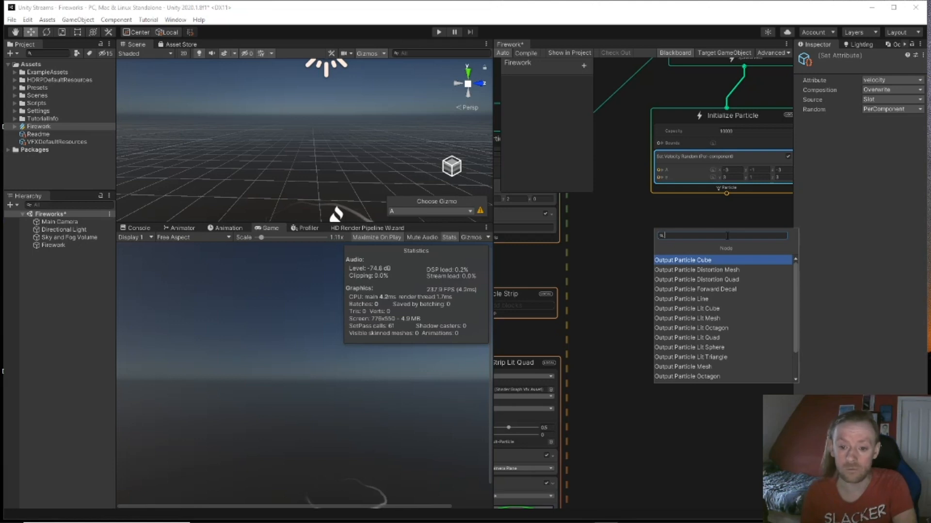
Step: Chain Update Particle and Output Particle Lit Quad contexts after the burst's Initialize Particle
type("up")
key("Return")
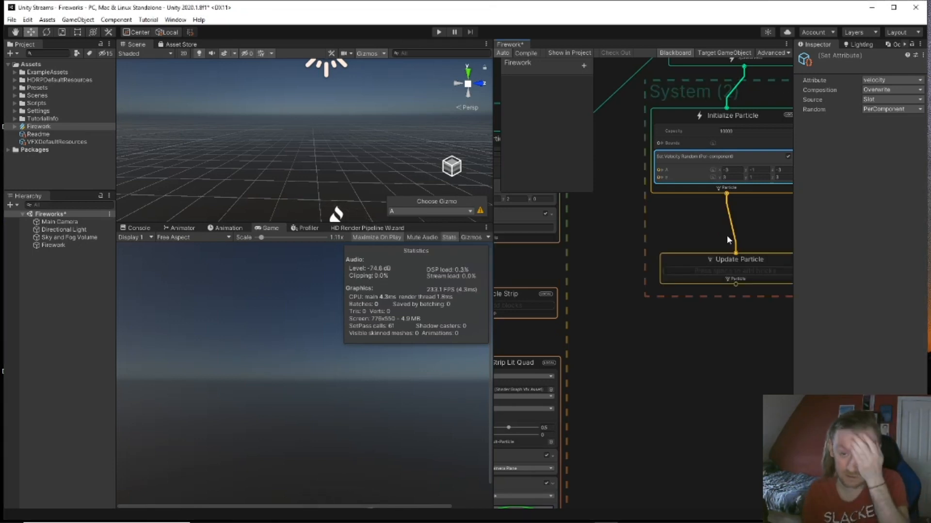
left_click_drag(735, 285, 735, 331)
type("lit")
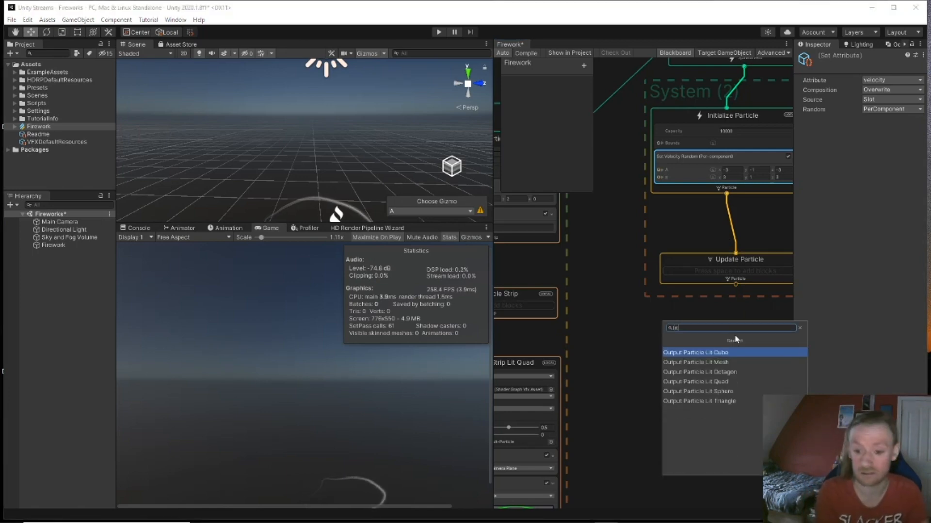
key("Down")
key("Down")
key("Down")
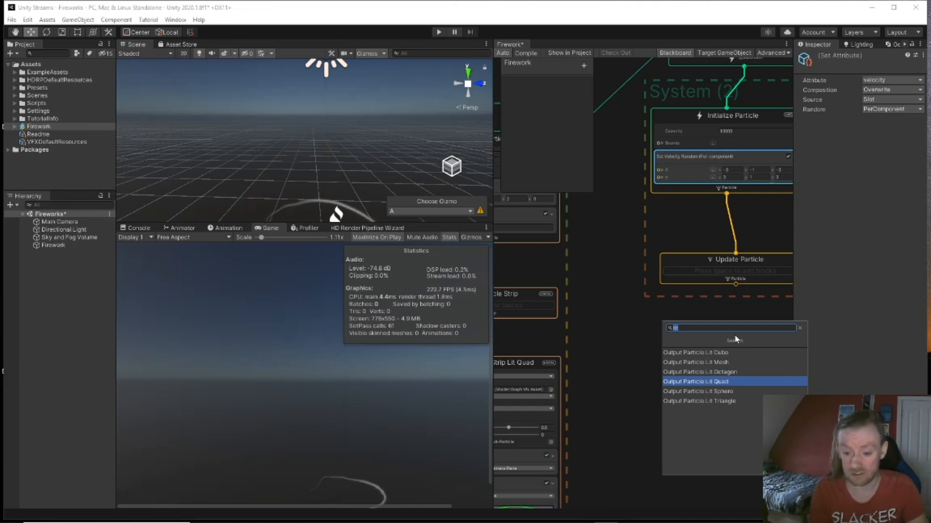
key("Return")
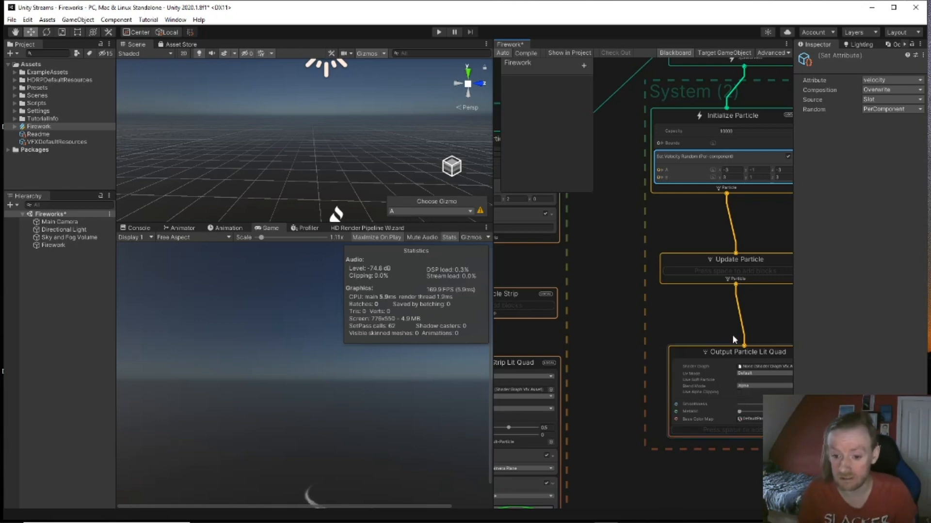
Step: Set the lit quad output's Base Color Map to the Default-Particle texture
middle_click_drag(691, 310, 644, 280)
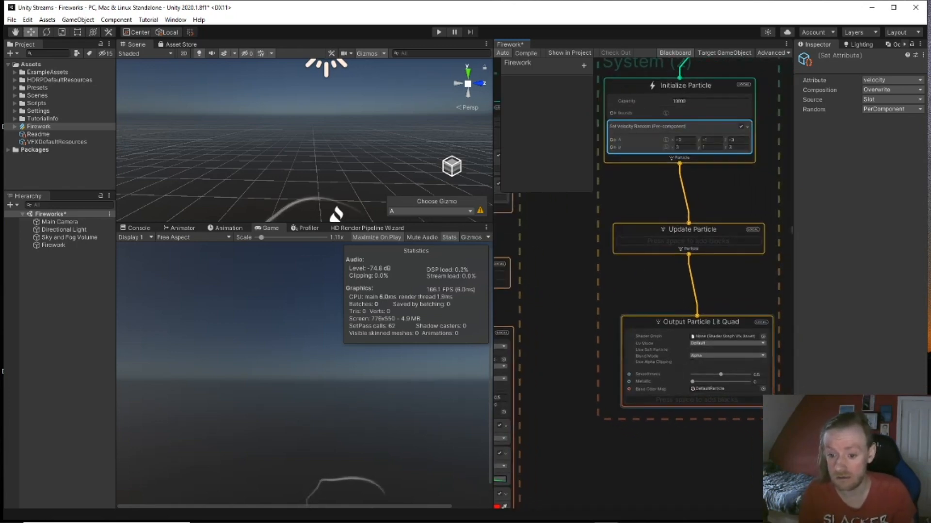
left_click(763, 388)
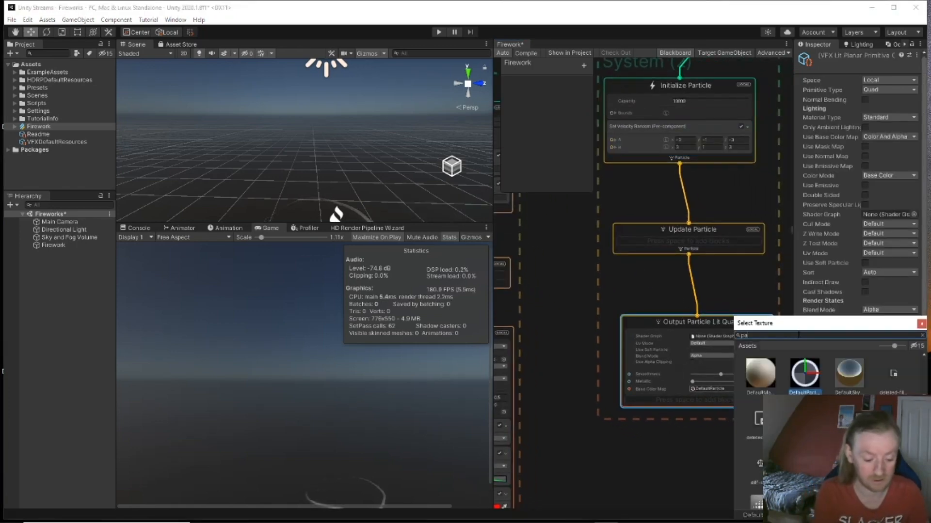
type("parti")
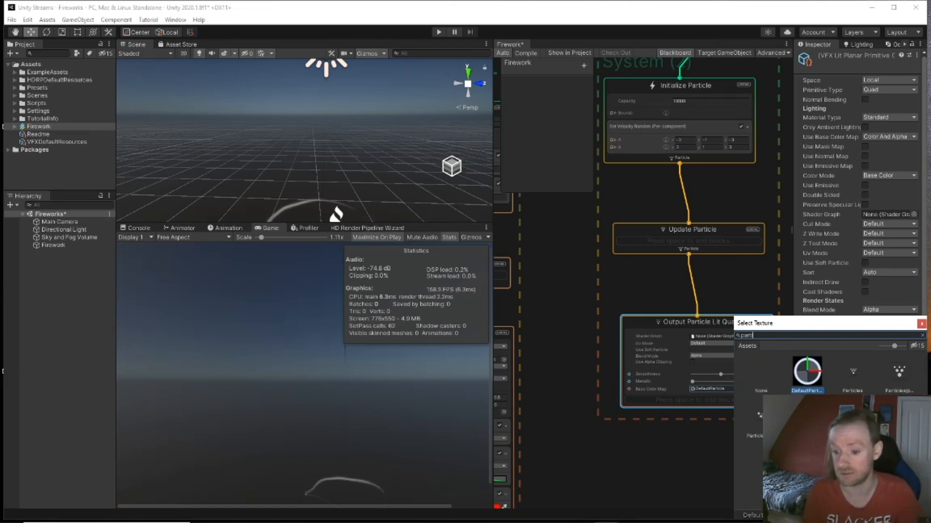
double_click(806, 417)
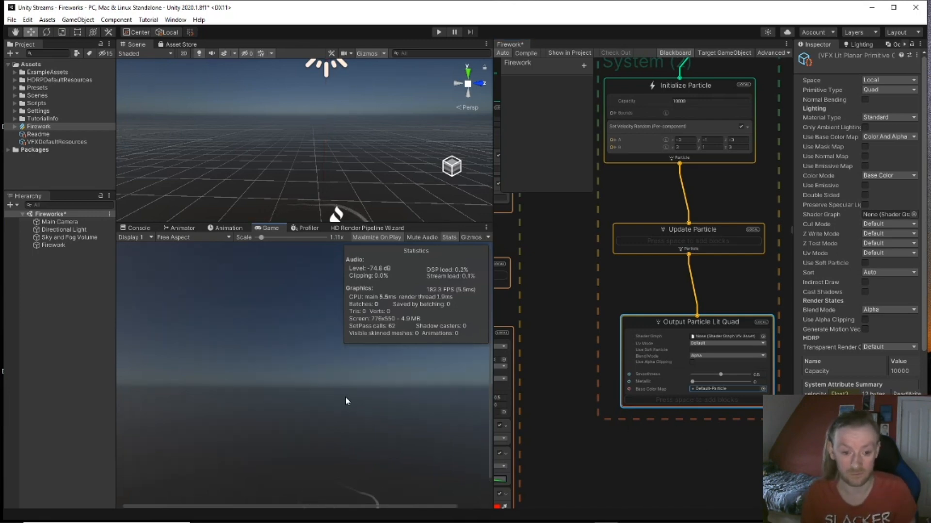
middle_click_drag(346, 141, 344, 149)
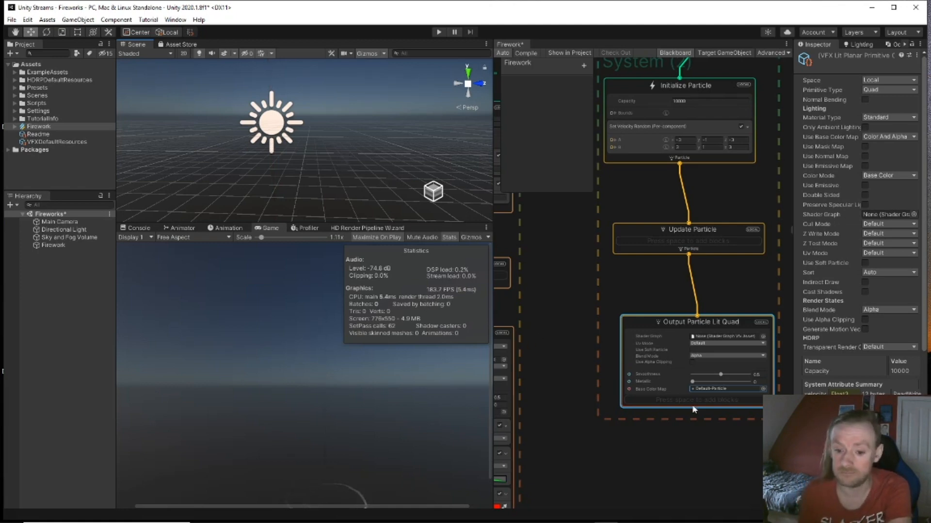
Step: Add a Set Color Random from Gradient block to the burst's output
key("space")
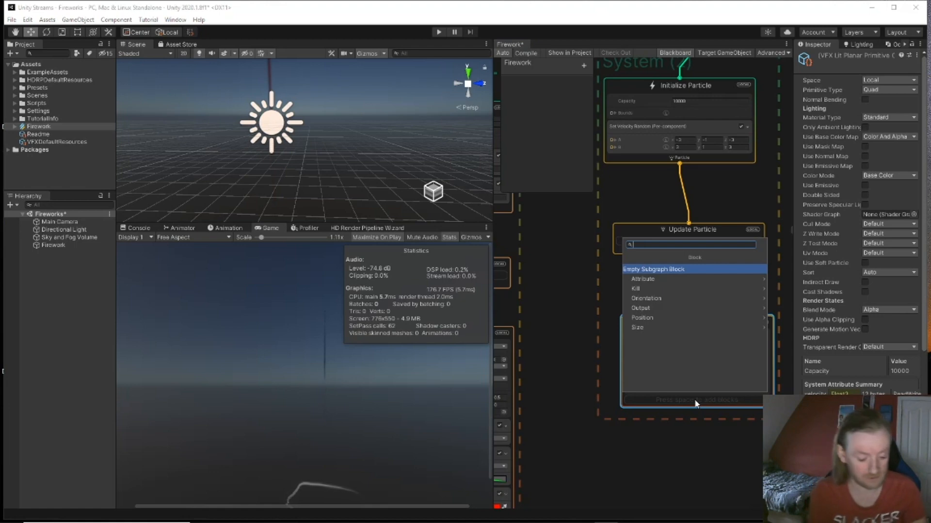
type("colo")
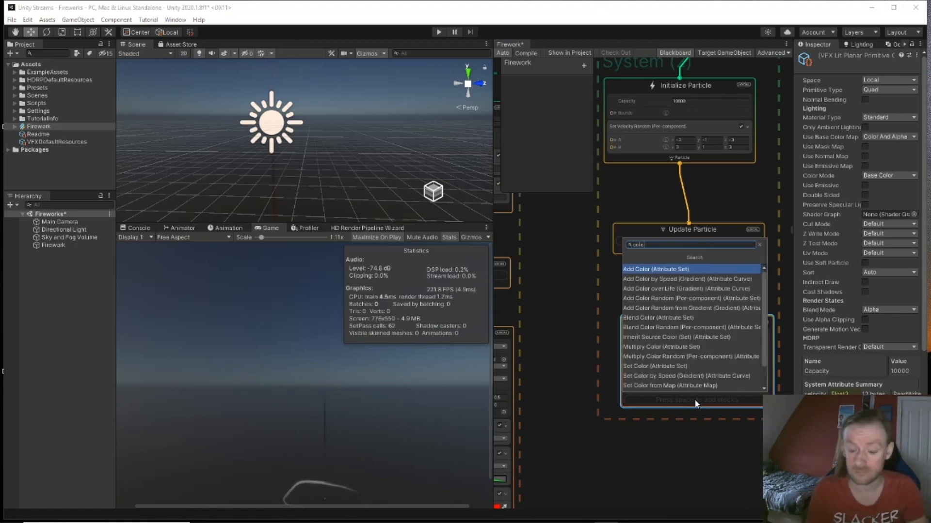
key("Down")
key("Down")
key("Down")
key("Down")
key("Down")
key("Down")
key("Down")
key("Down")
key("Down")
key("Down")
key("Down")
key("Down")
key("Down")
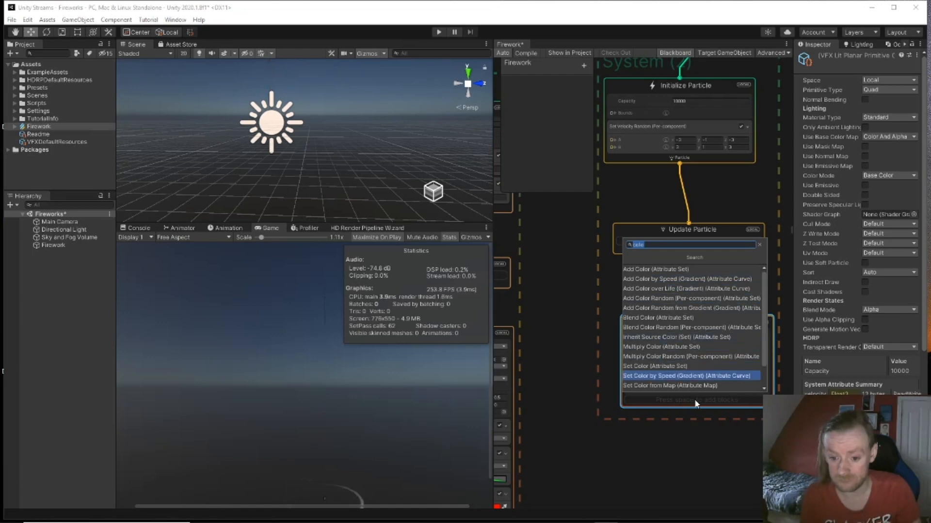
key("Down")
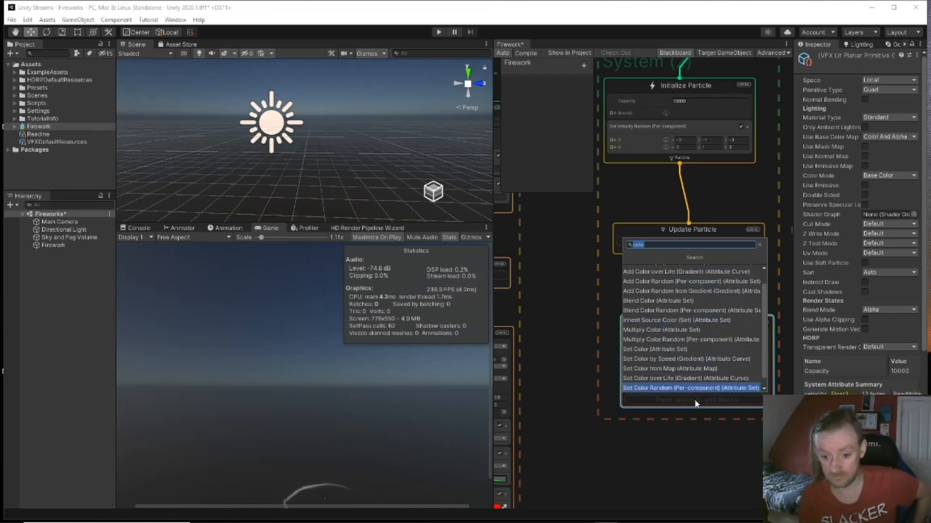
key("Down")
key("Return")
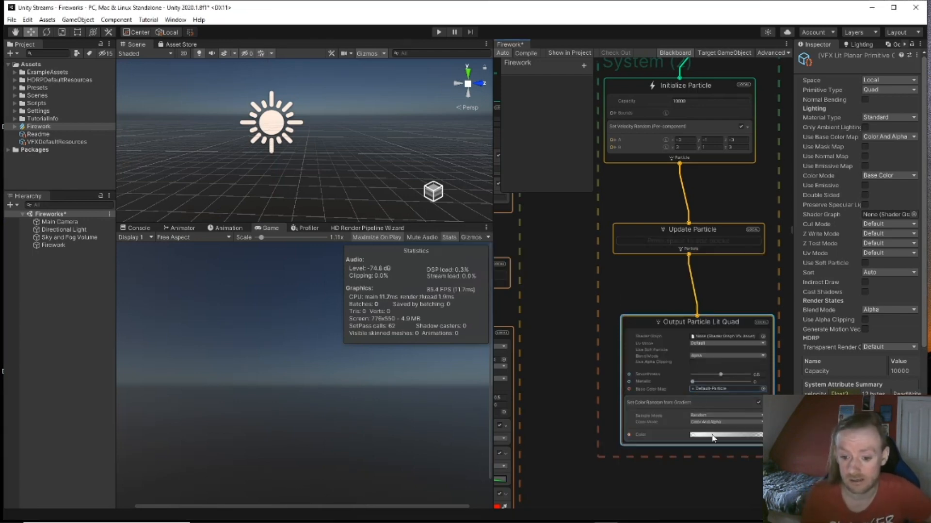
Step: Apply the pink-red-yellow preset to the random colour gradient
left_click(714, 435)
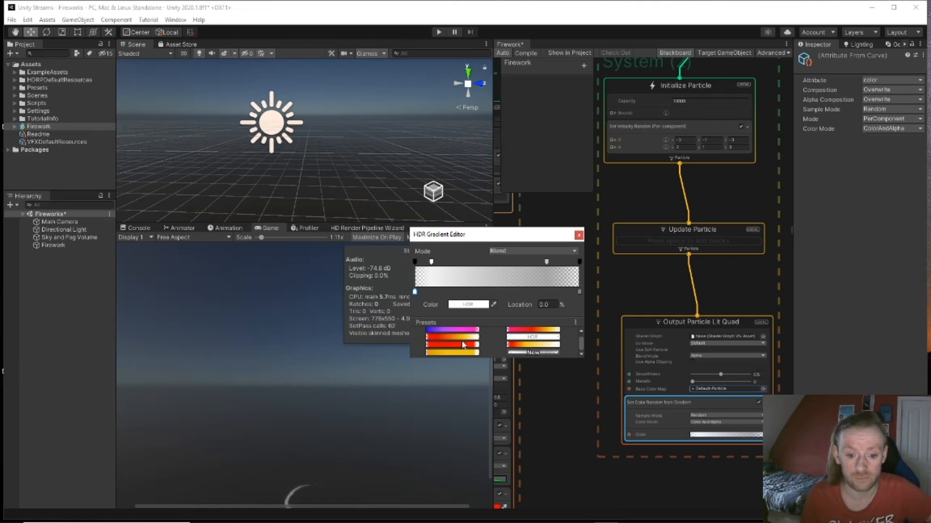
left_click(546, 331)
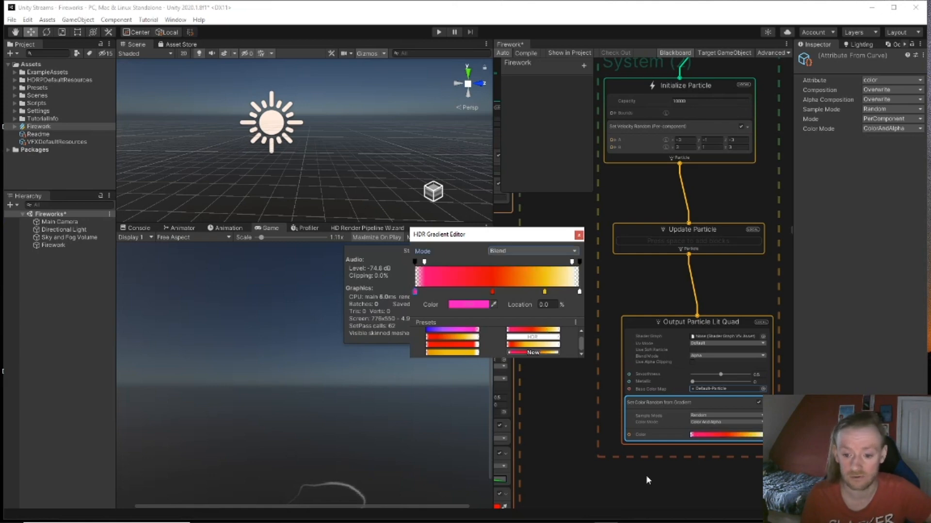
left_click(579, 236)
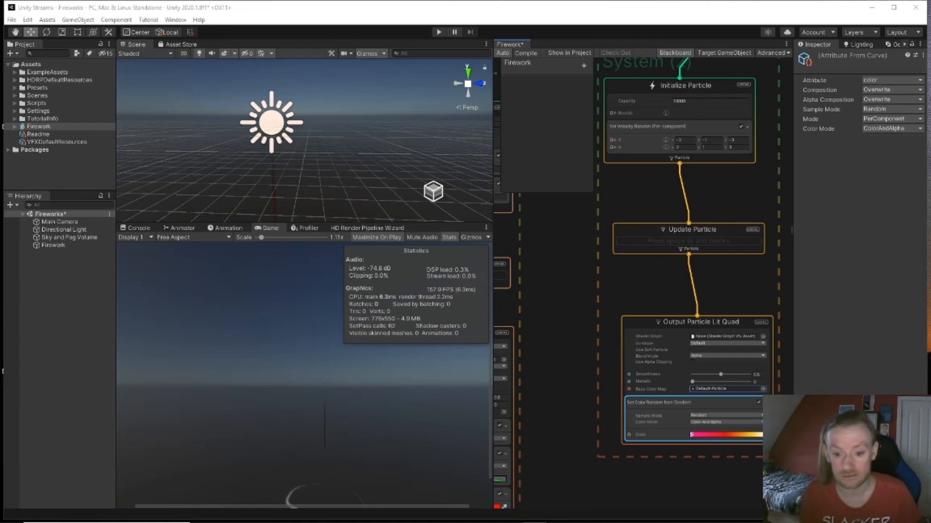
Step: Add a Set Lifetime Random (Uniform) block to the burst system's Initialize Particle
scroll(650, 295, "down", 5)
middle_click_drag(618, 258, 642, 307)
scroll(693, 283, "up", 2)
scroll(691, 282, "up", 3)
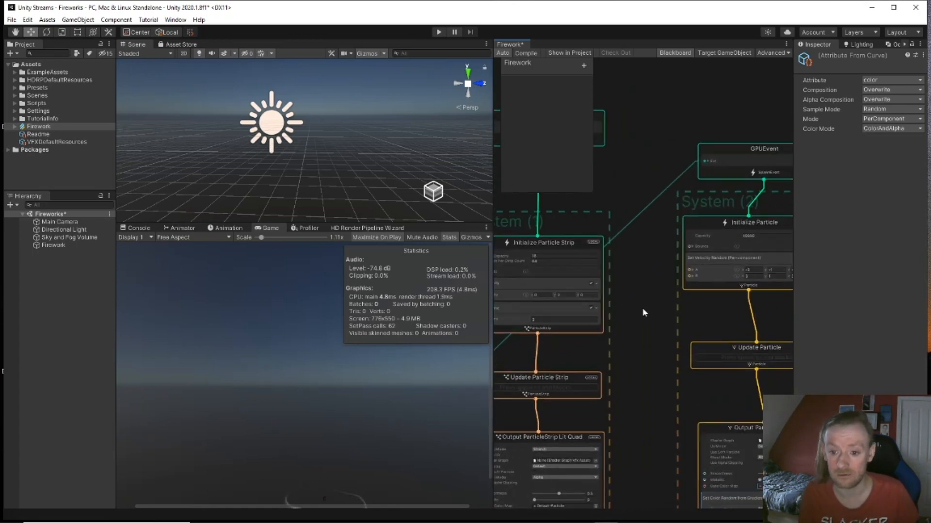
left_click(718, 225)
key("space")
type("set")
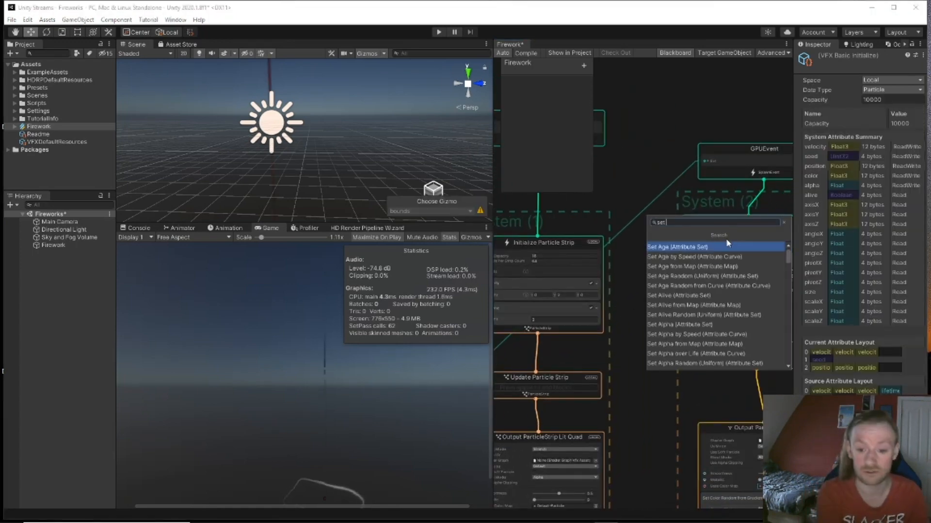
type(" life")
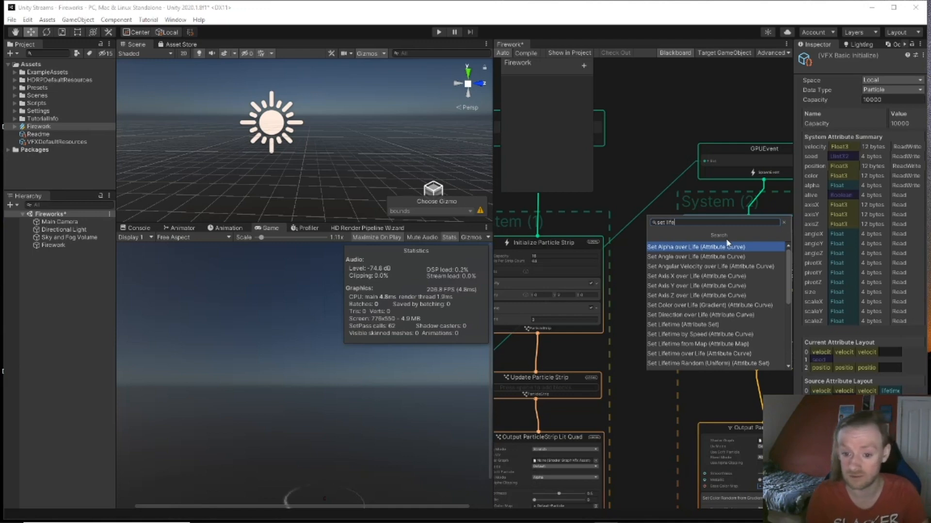
key("Down")
key("Down")
key("Down")
key("Down")
key("Down")
key("Down")
key("Down")
key("Down")
key("Down")
key("Down")
key("Down")
key("Down")
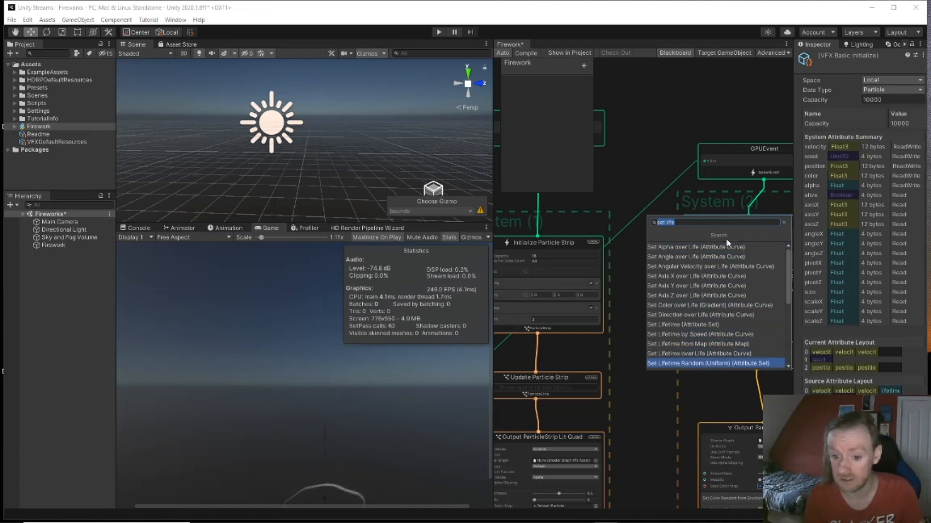
key("Return")
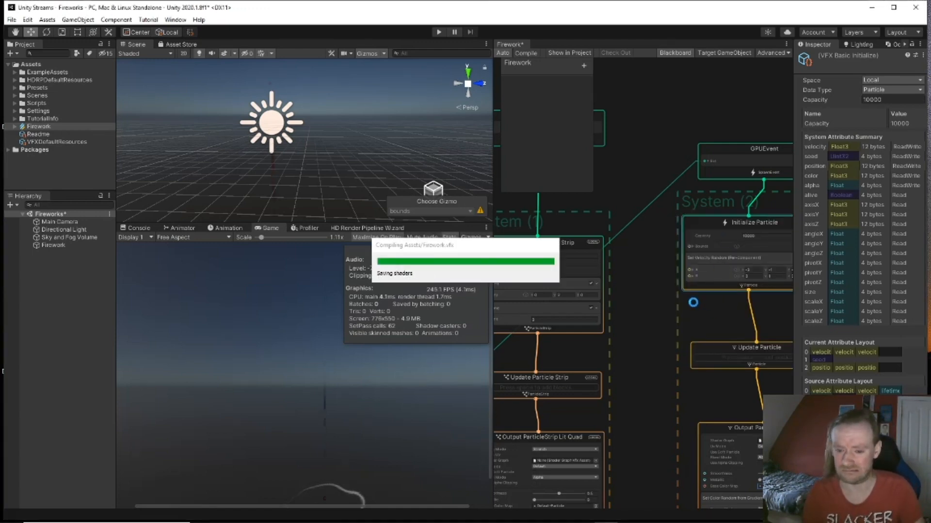
Step: Set the random lifetime range to A = 1 and B = 3
middle_click_drag(665, 310, 609, 275)
left_click(700, 267)
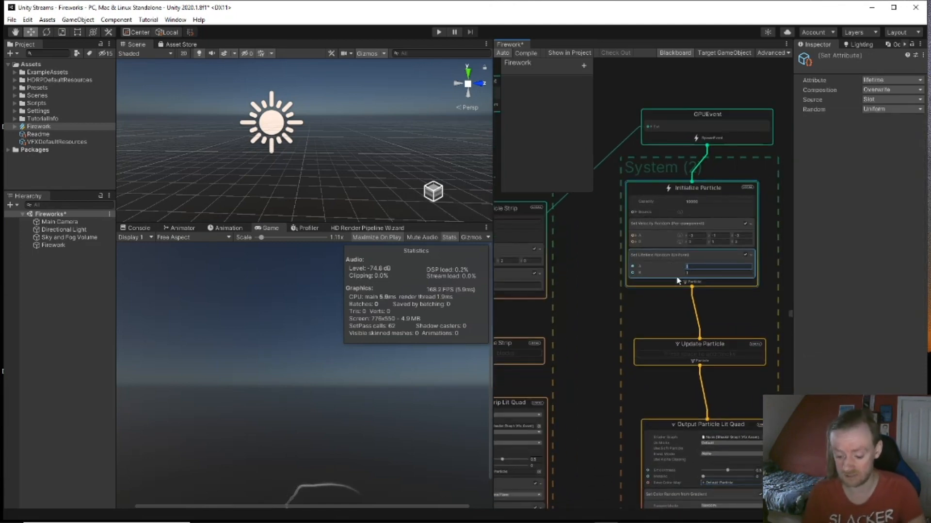
key("Tab")
type("3")
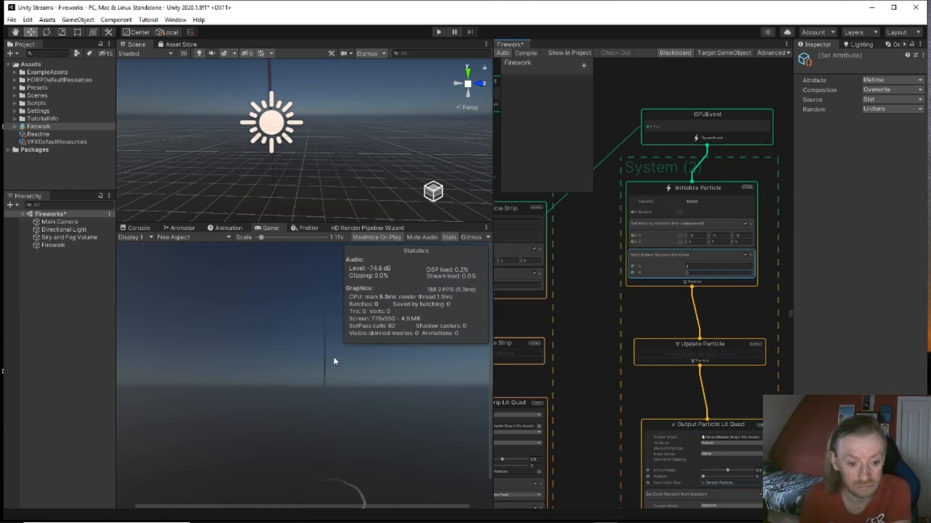
key("alt")
left_click_drag(337, 176, 349, 121, "alt")
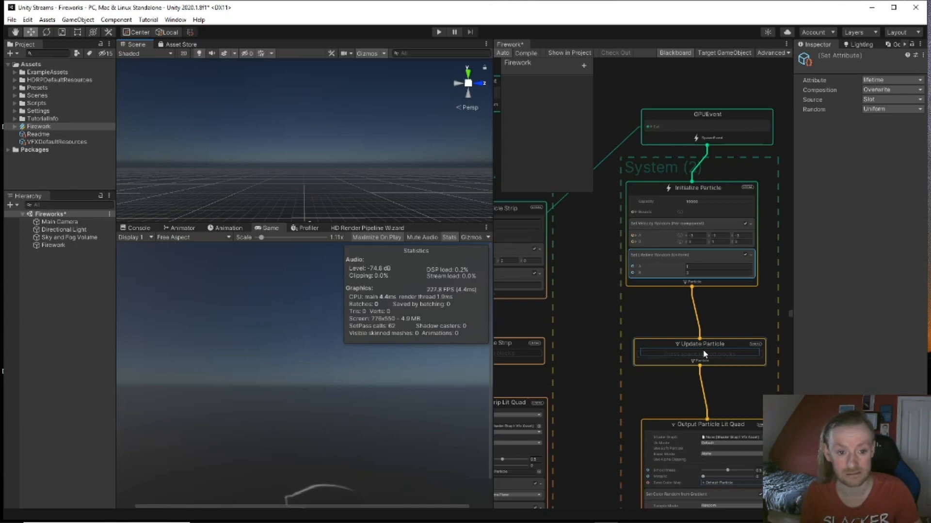
right_click_drag(375, 158, 365, 140)
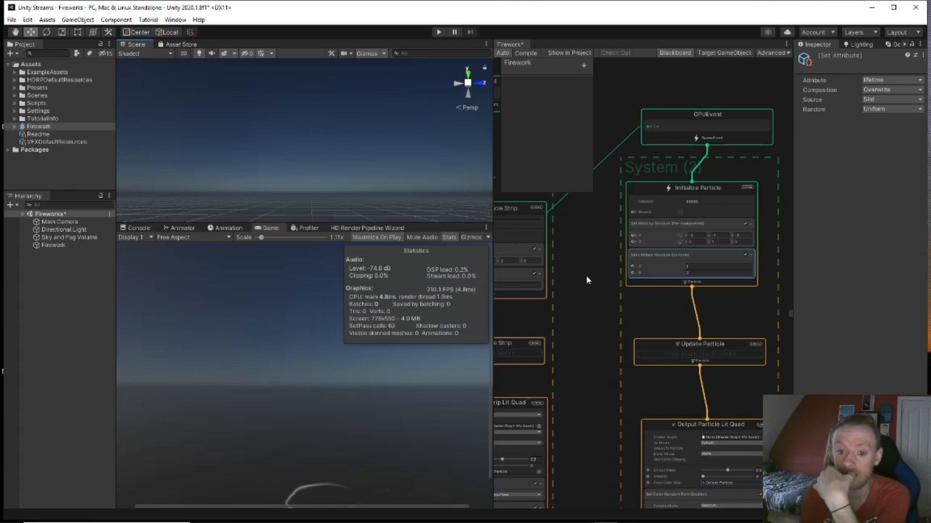
middle_click_drag(585, 295, 615, 256)
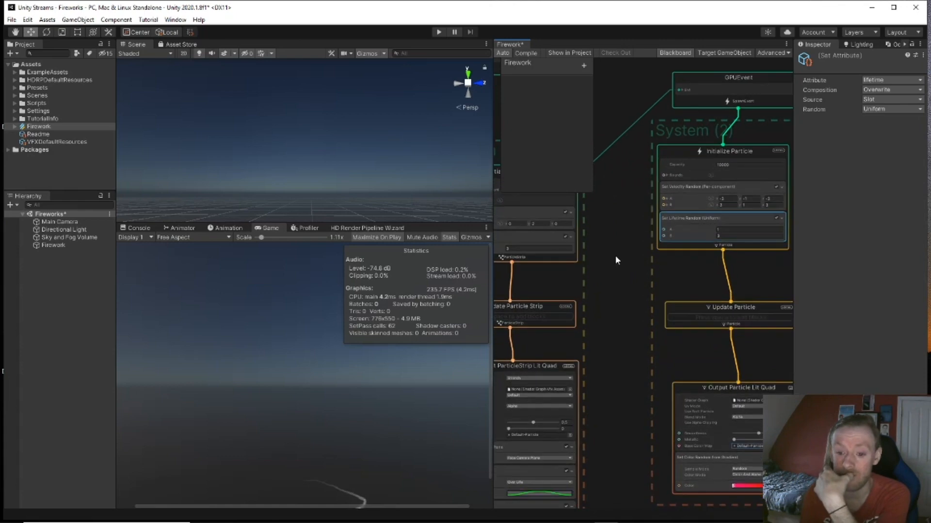
middle_click_drag(624, 356, 635, 241)
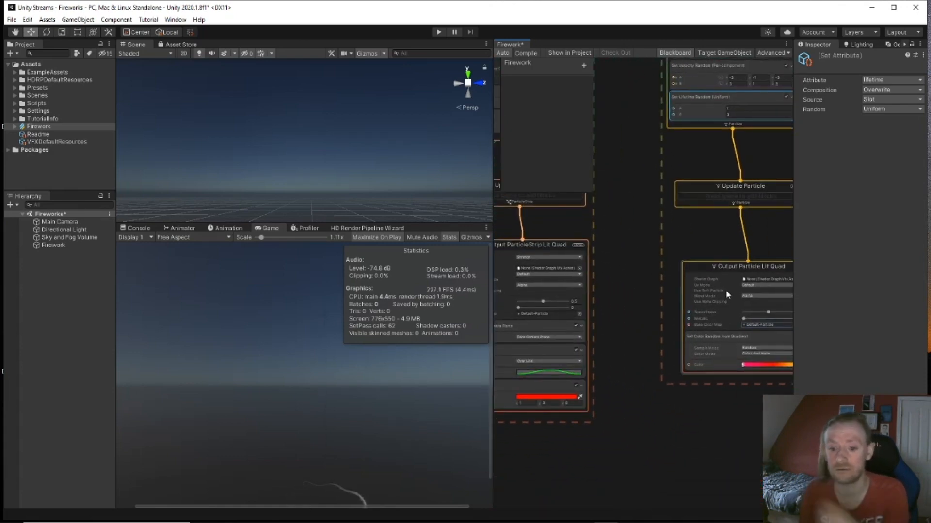
Step: Add an Orient: Face Camera Plane block to the burst's Output Particle Lit Quad
middle_click_drag(630, 318, 582, 303)
left_click(716, 247)
key("space")
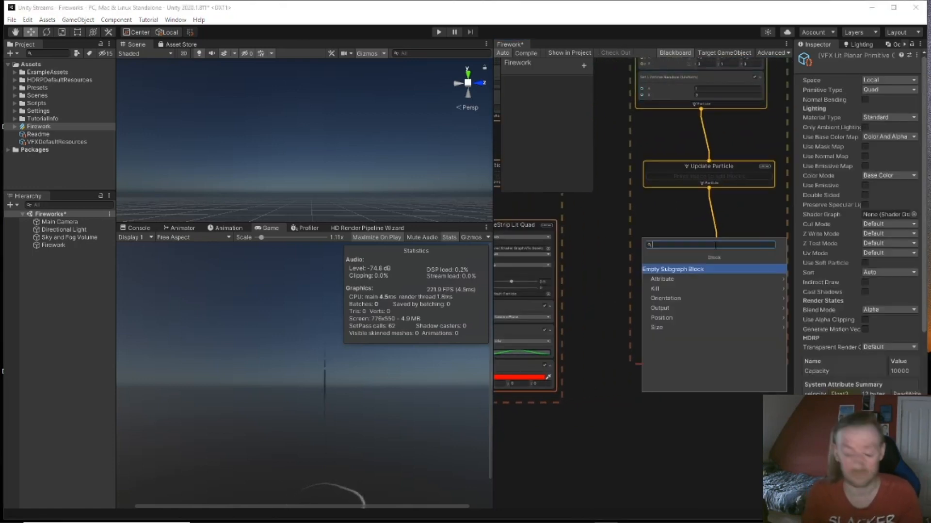
type("orie")
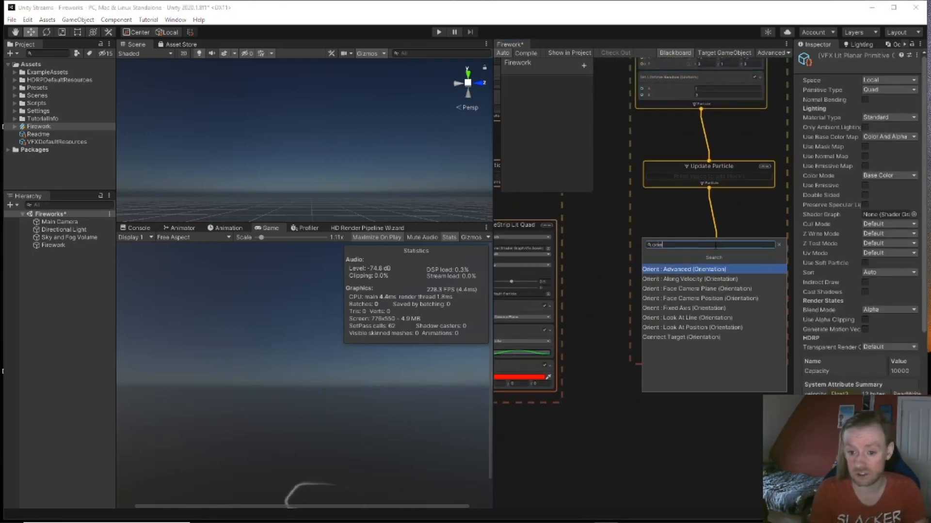
key("Down")
key("Down")
key("Down")
key("Up")
key("Return")
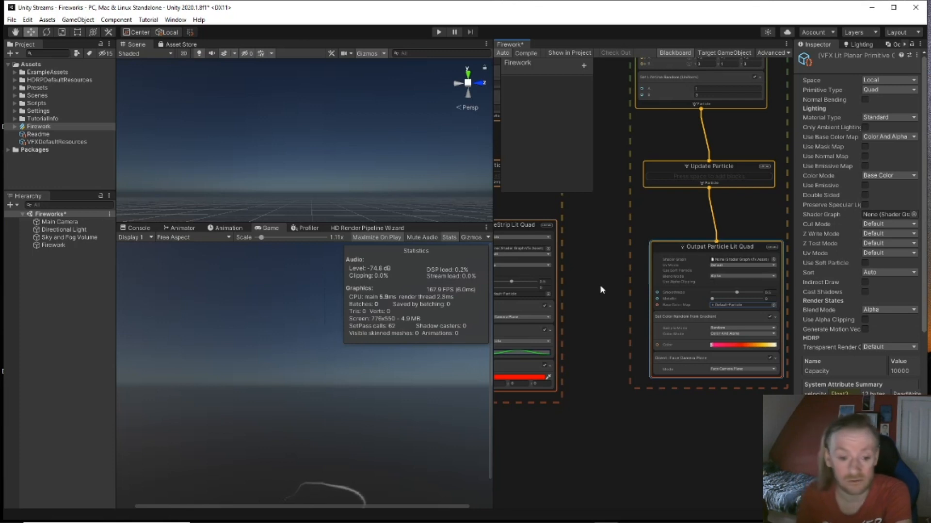
middle_click_drag(602, 256, 600, 316)
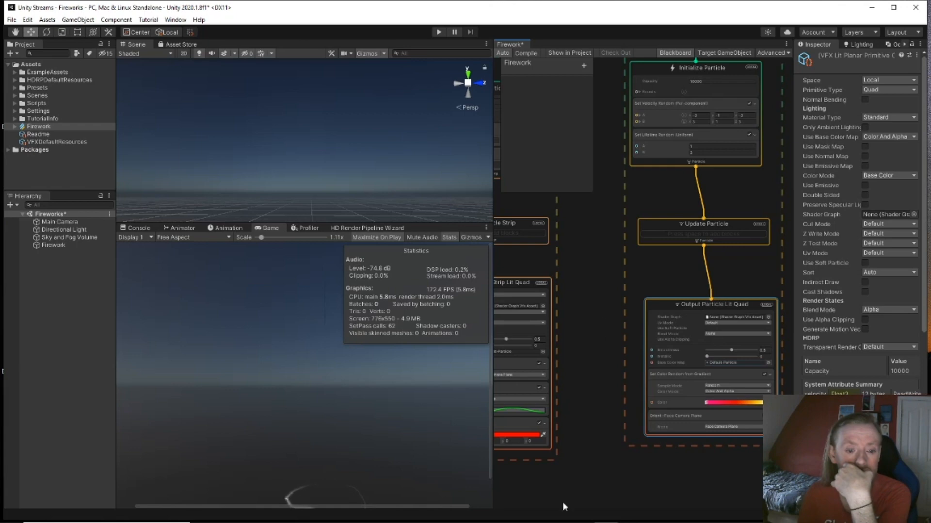
mouse_move(558, 522)
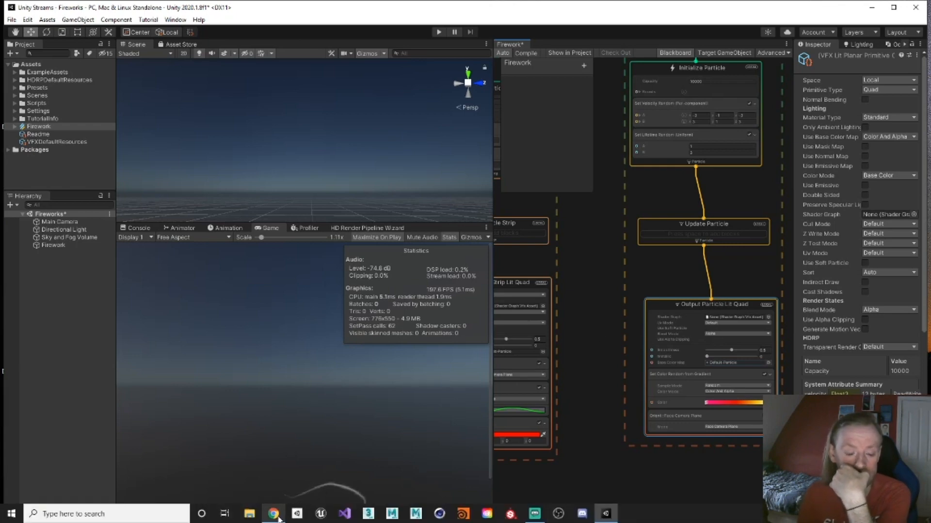
mouse_move(278, 520)
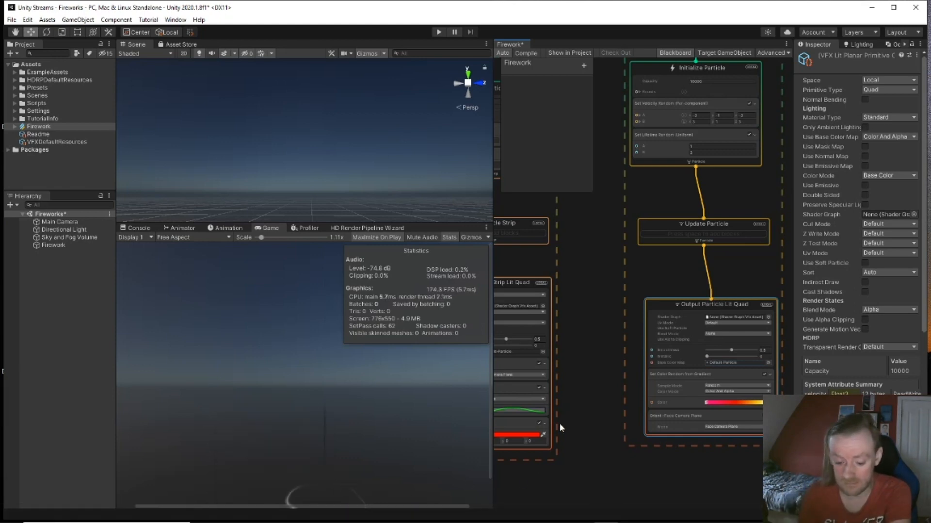
left_click(280, 513)
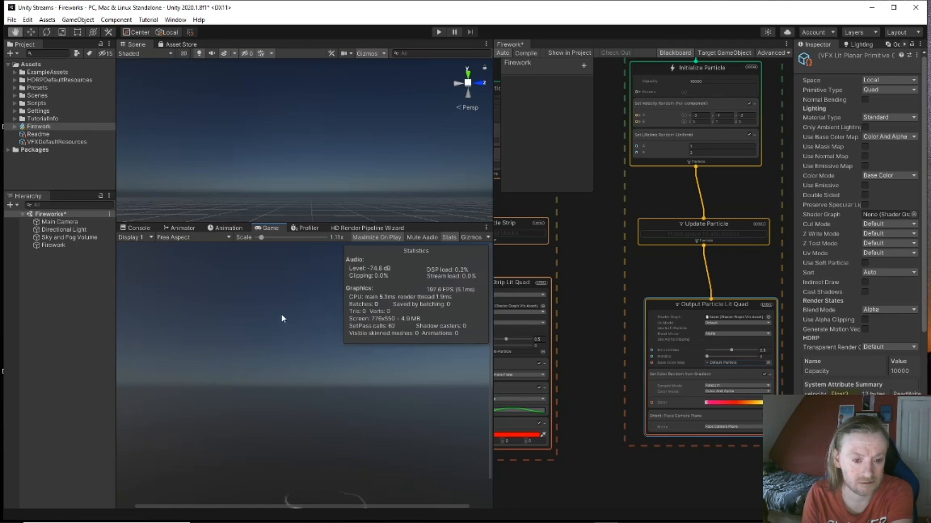
right_click_drag(292, 174, 328, 205)
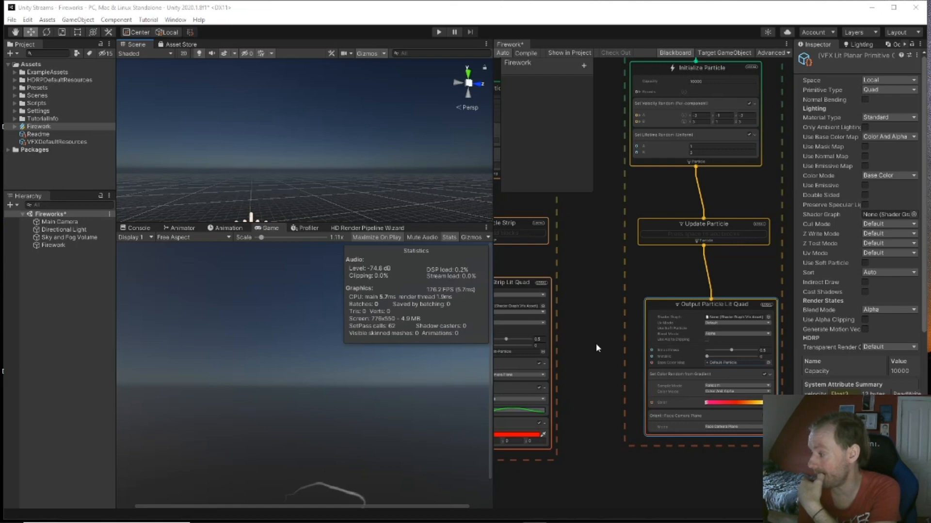
left_click_drag(344, 158, 297, 173, "alt")
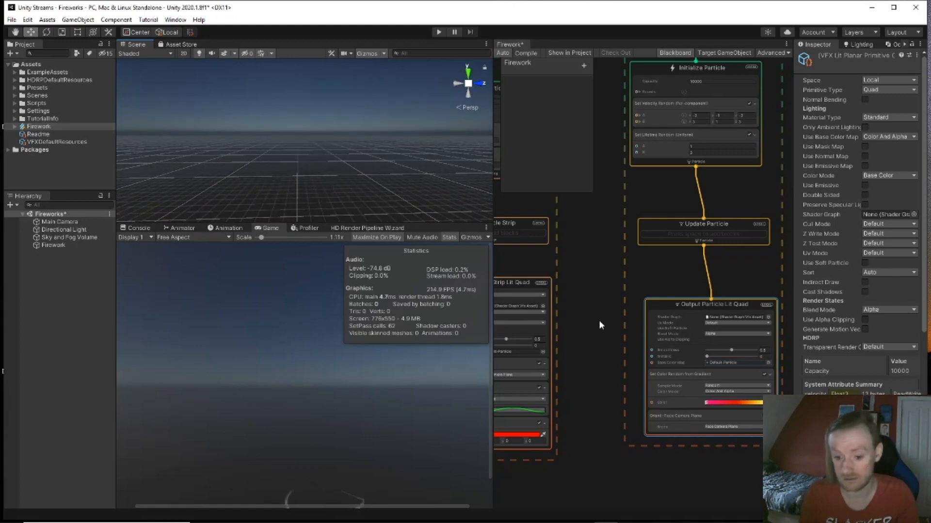
Step: Add a Set Size block to the burst output and start editing its Size value
middle_click_drag(599, 322, 586, 223)
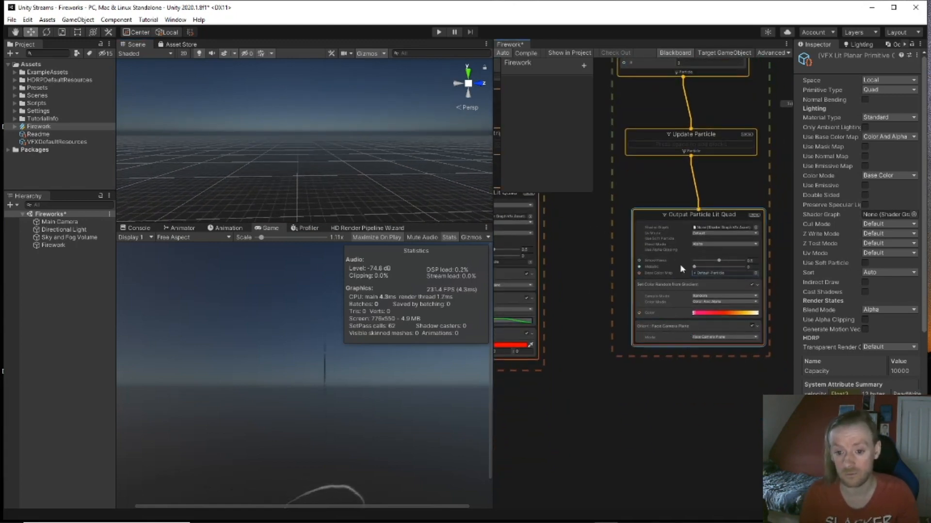
key("space")
type("s")
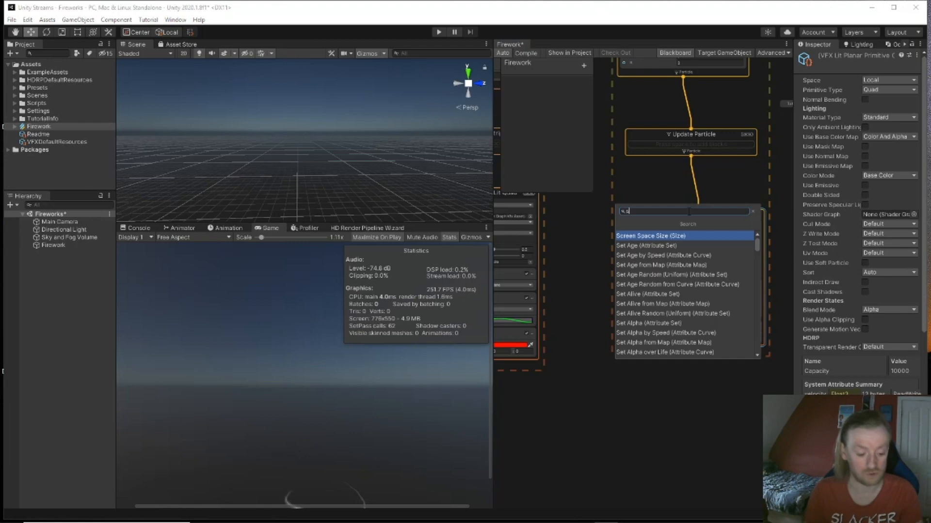
type("et siz")
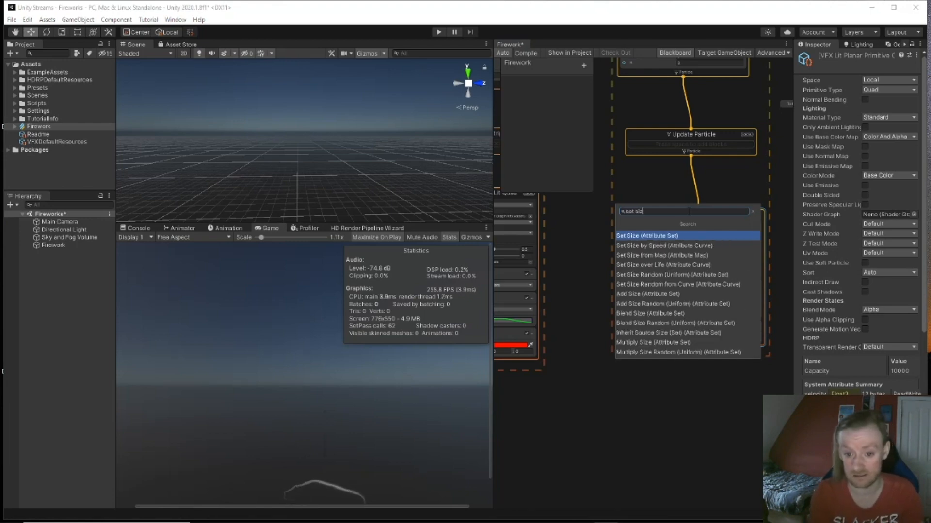
key("Return")
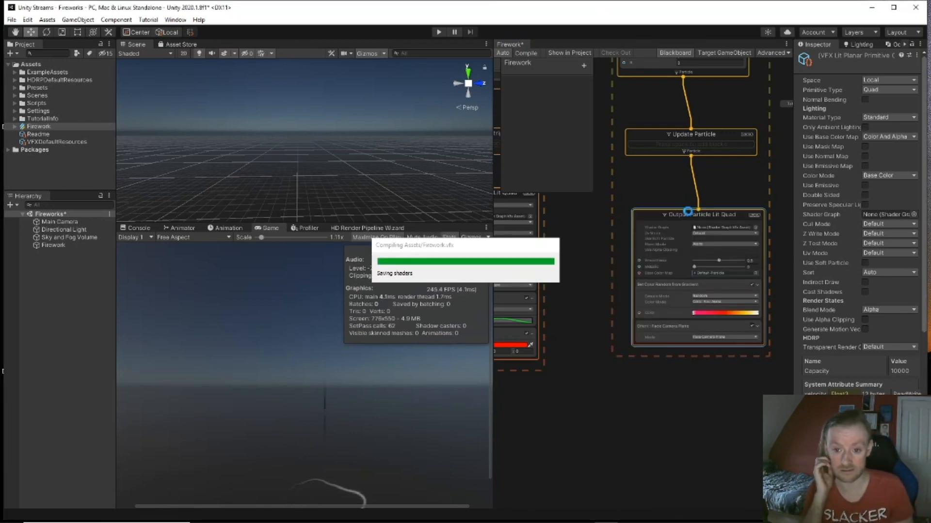
left_click(707, 359)
left_click(705, 361)
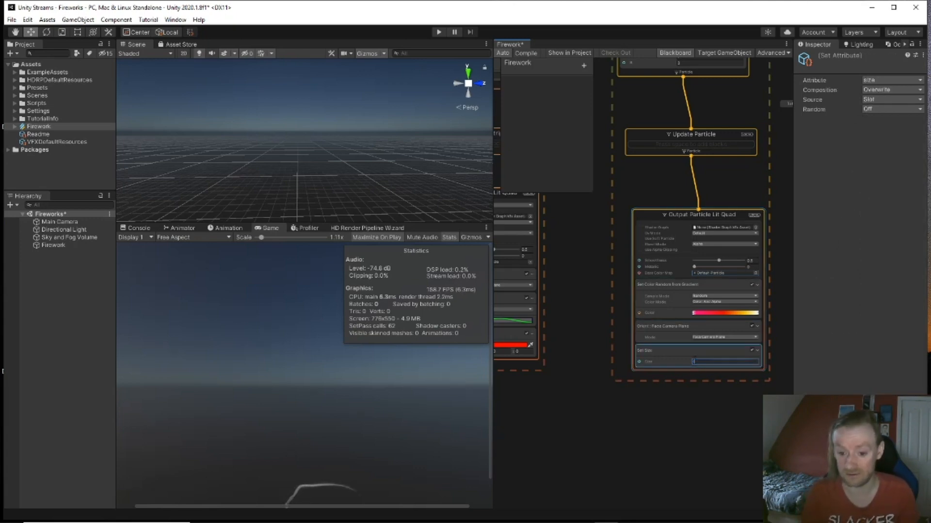
Step: Rearrange the graph, repositioning the GPUEvent node beside the rocket strip system
middle_click_drag(643, 165, 654, 324)
left_click(698, 155)
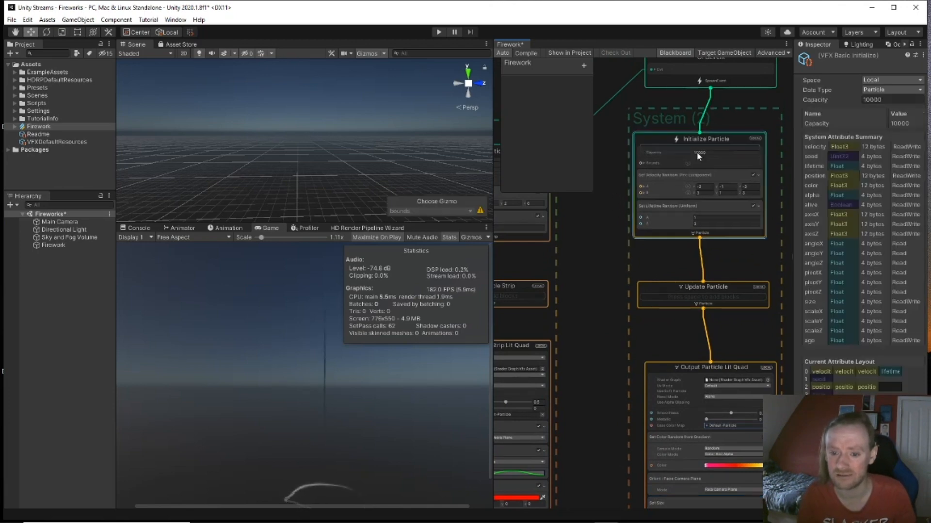
middle_click_drag(608, 202, 548, 367)
left_click_drag(653, 229, 658, 176)
middle_click_drag(658, 176, 610, 206)
Step: Bring the Ribbon system into view and marquee-select its entire stack
middle_click_drag(607, 282, 567, 294)
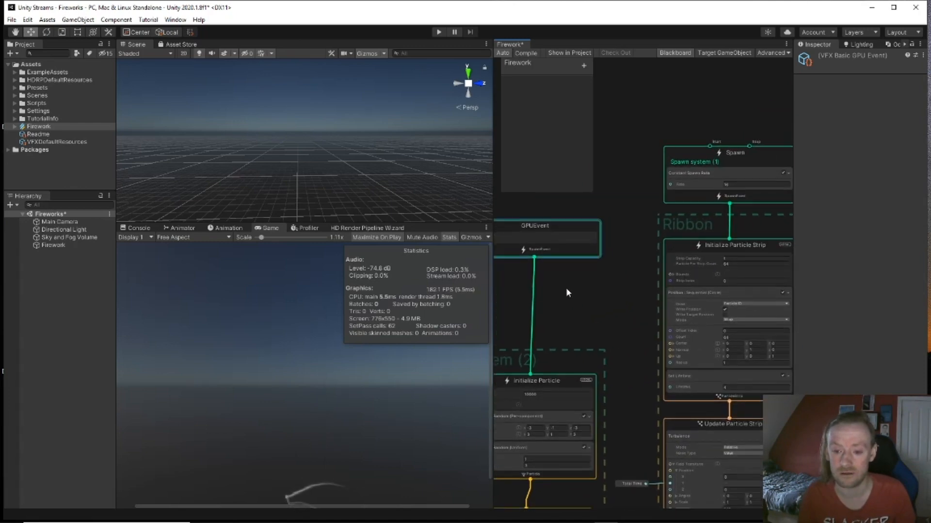
middle_click_drag(566, 287, 456, 265)
middle_click_drag(720, 287, 744, 328)
scroll(698, 155, "down", 6)
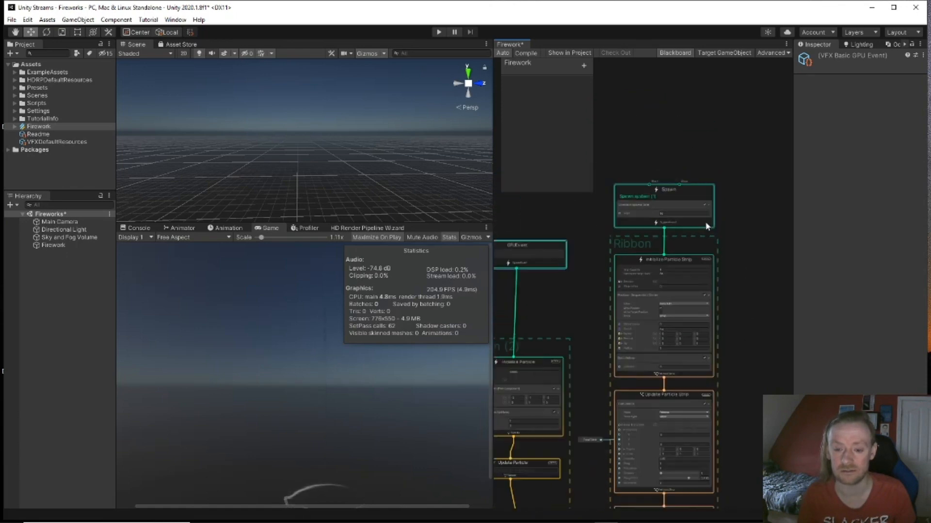
left_click_drag(703, 434, 703, 500)
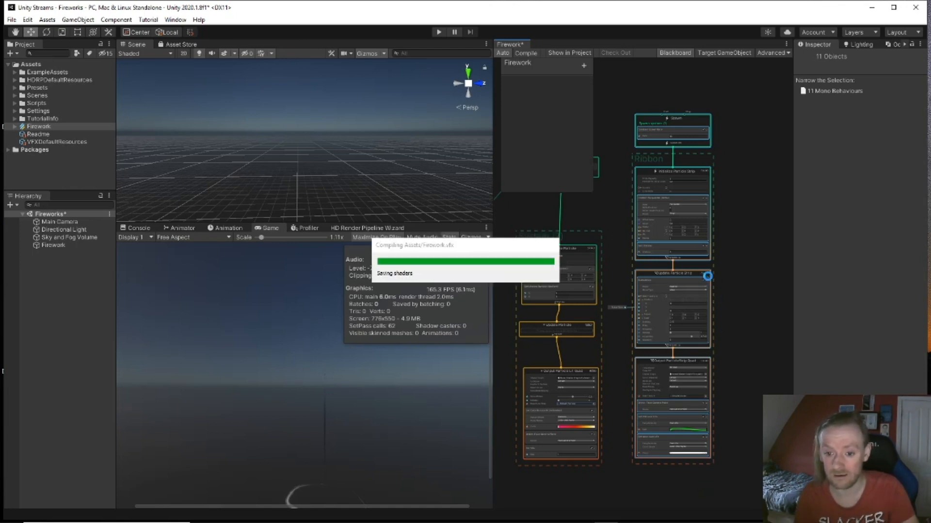
Step: Add a Simple Swarm Particle System template to the Firework graph
right_click(715, 255)
left_click(678, 249)
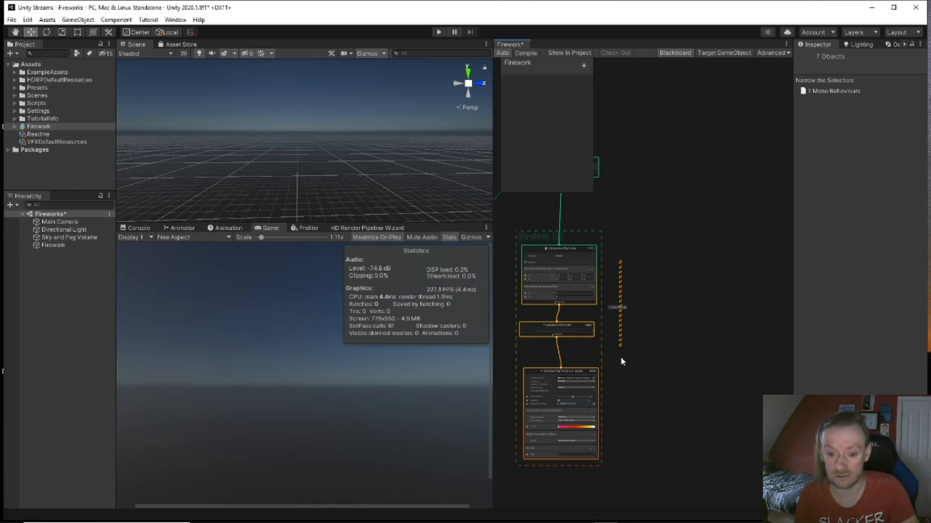
right_click(685, 239)
left_click(671, 234)
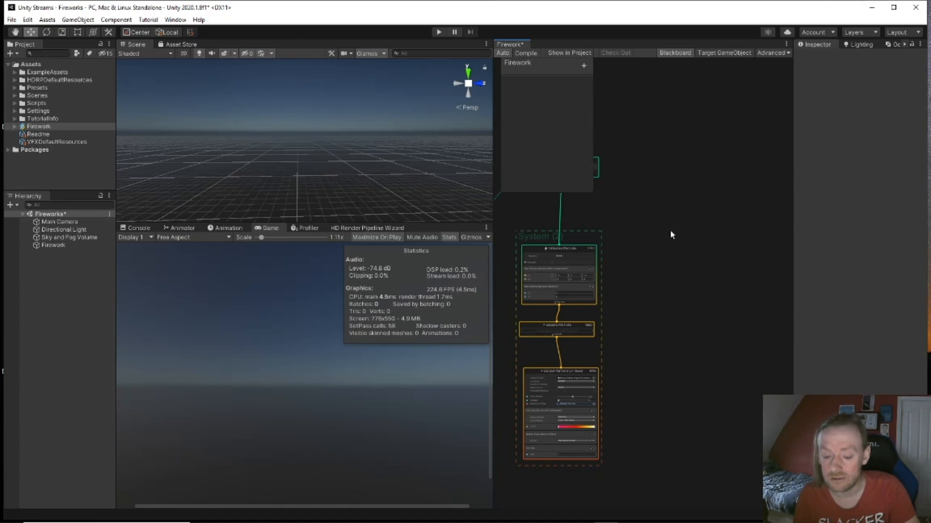
key("space")
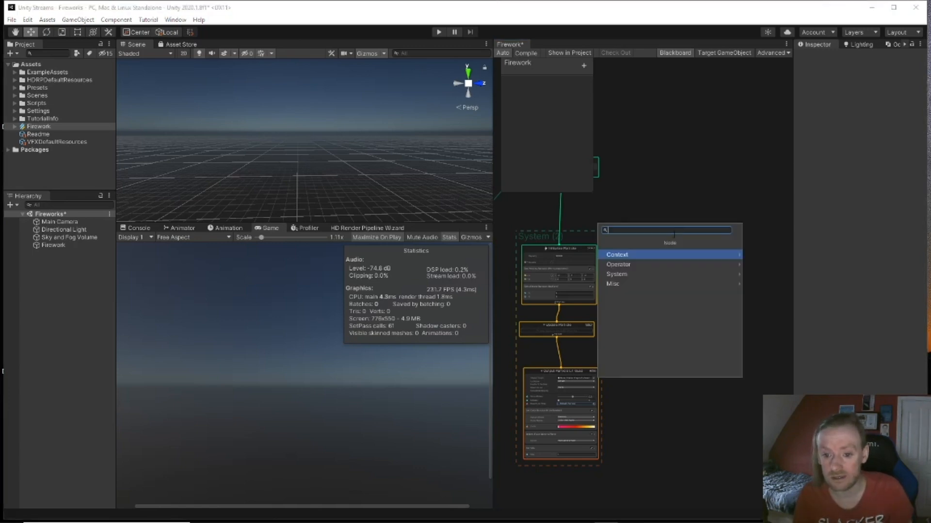
left_click(672, 275)
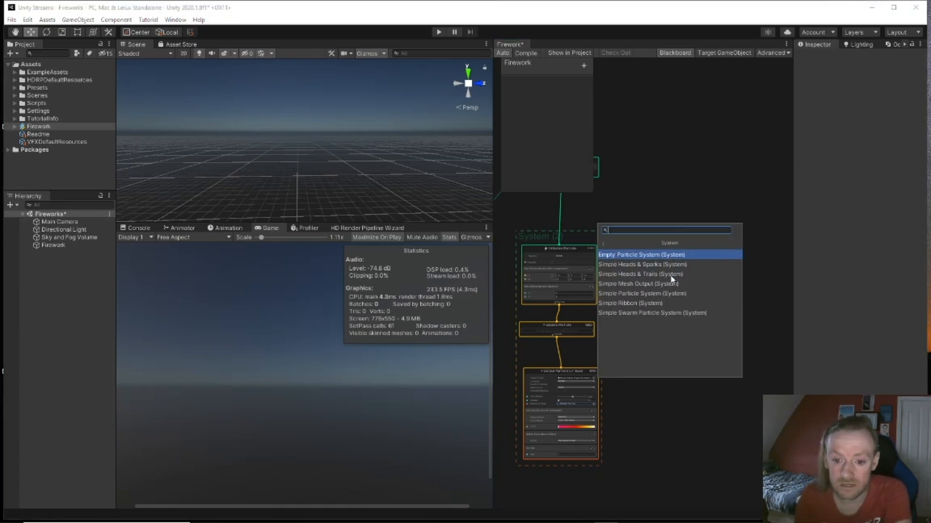
left_click(667, 313)
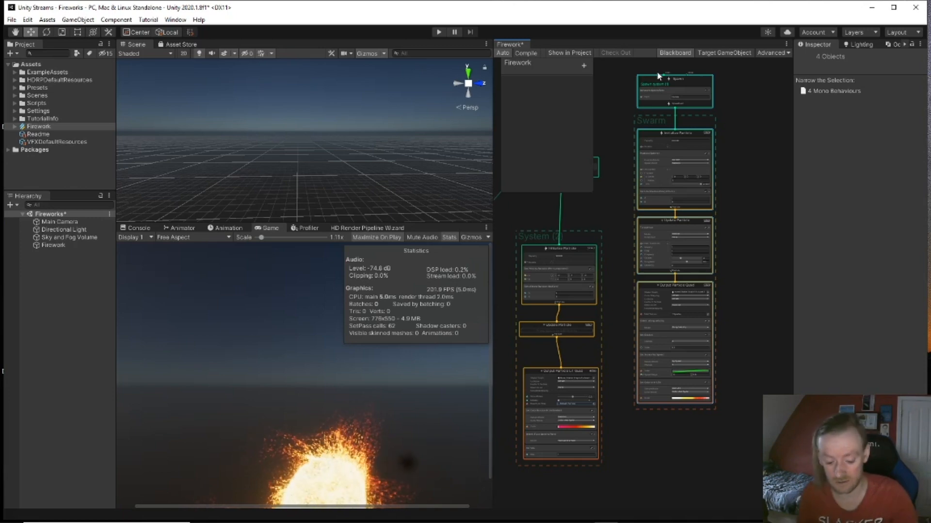
Step: Marquee-select the whole Swarm system and delete it
middle_click_drag(725, 225, 712, 207)
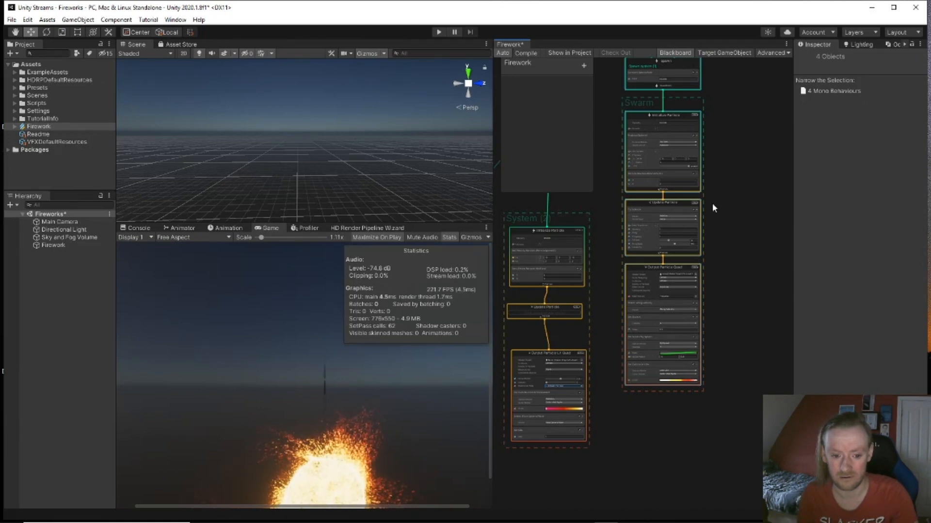
left_click_drag(659, 435, 669, 51)
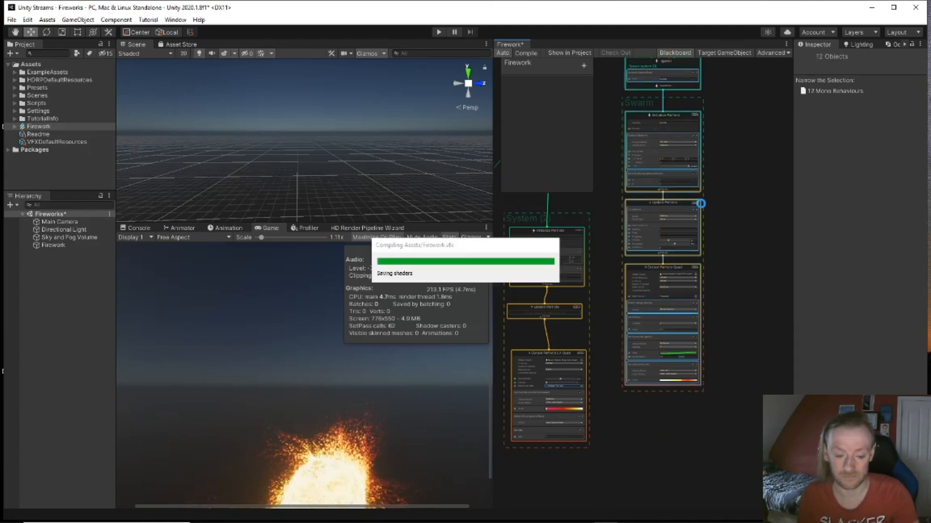
key("Delete")
right_click(692, 182)
key("Escape")
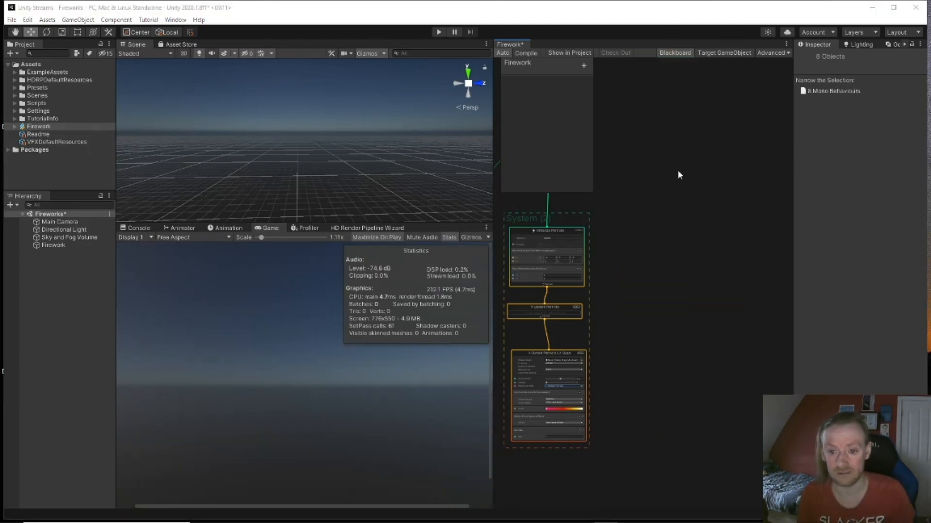
key("space")
left_click(661, 214)
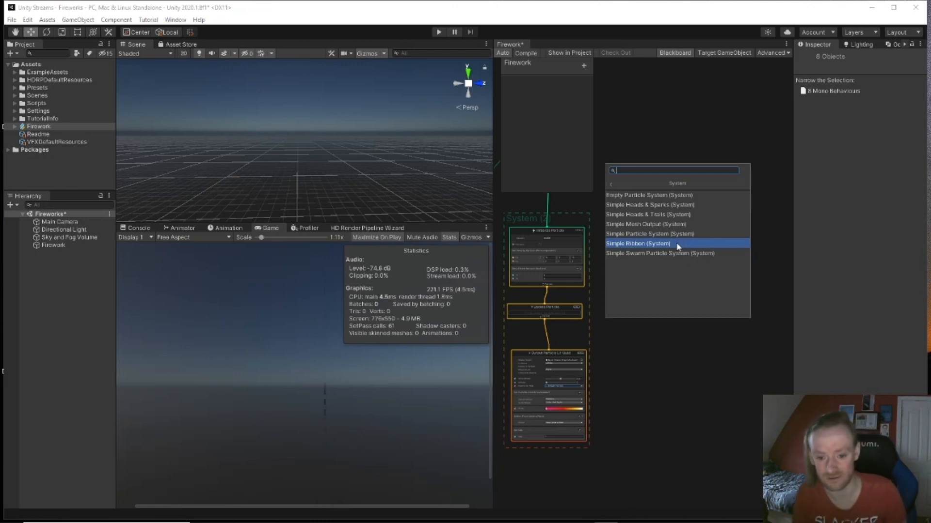
right_click_drag(351, 197, 357, 246)
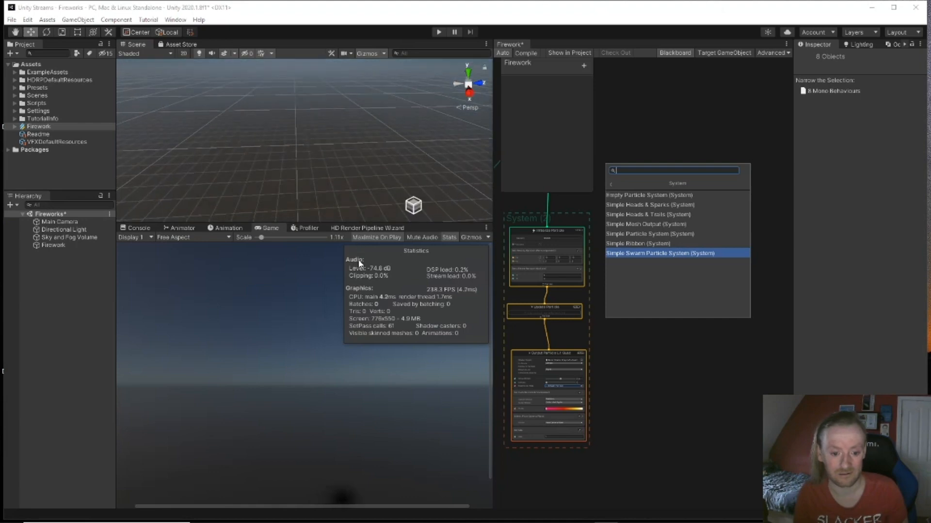
right_click_drag(413, 179, 396, 89)
right_click_drag(342, 198, 507, 188)
key("w")
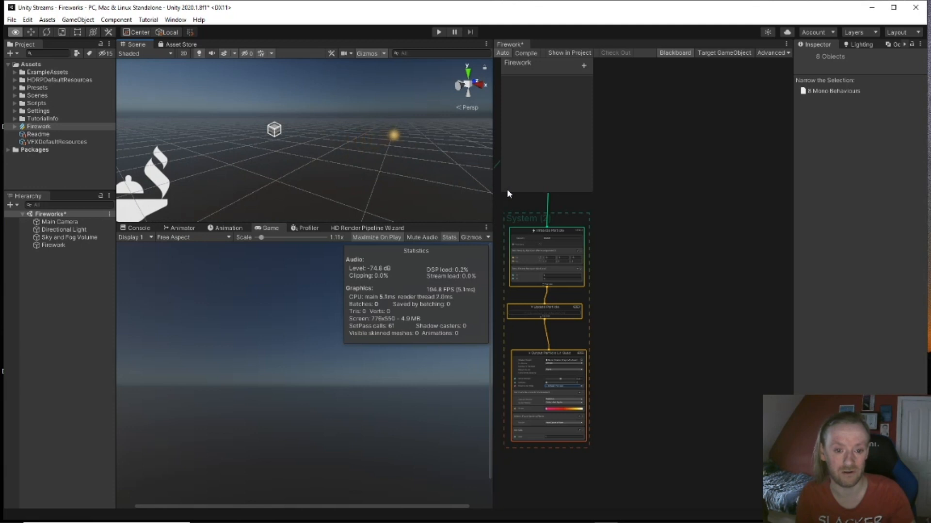
right_click_drag(481, 189, 316, 184)
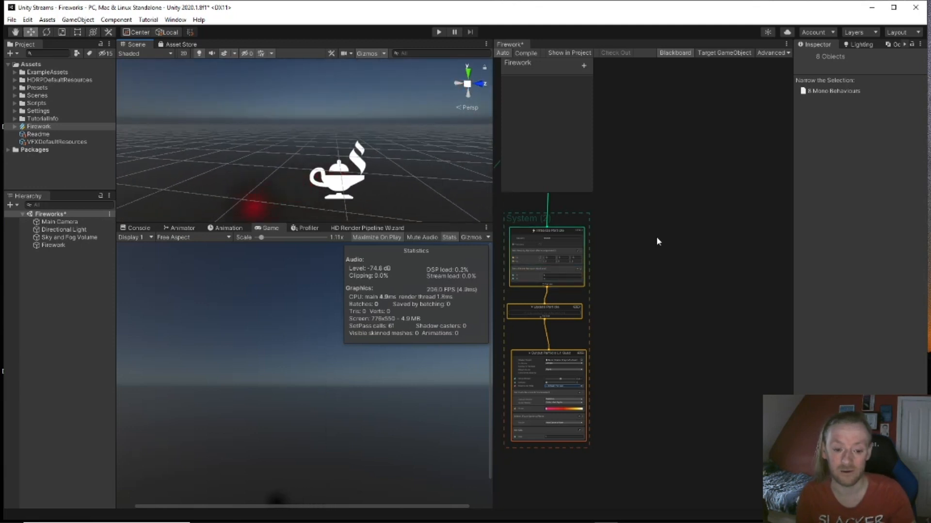
middle_click_drag(633, 263, 732, 281)
scroll(665, 291, "up", 1)
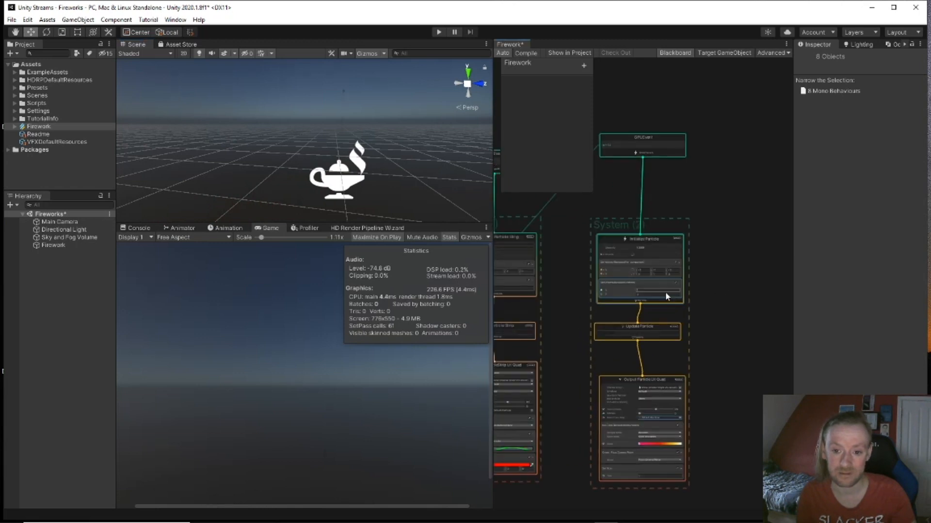
scroll(665, 292, "up", 3)
scroll(556, 327, "down", 3)
middle_click_drag(551, 322, 606, 287)
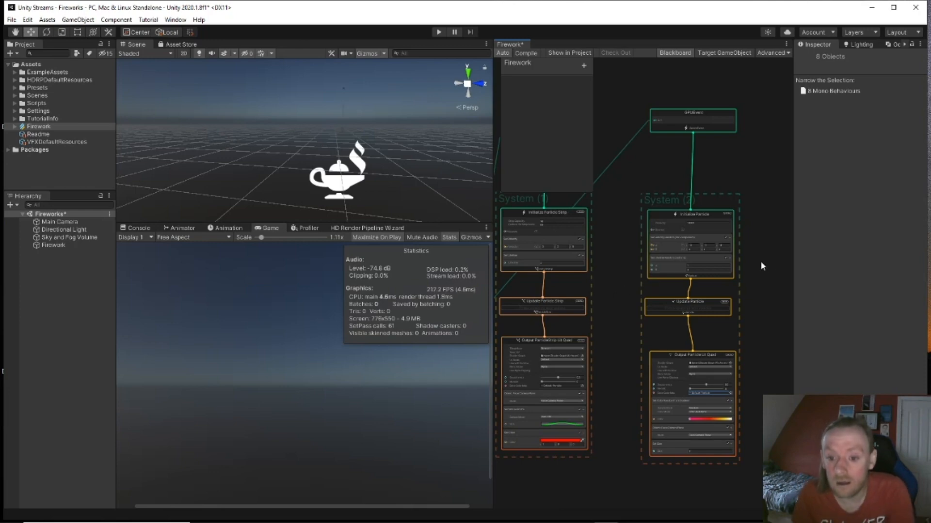
scroll(753, 262, "up", 3)
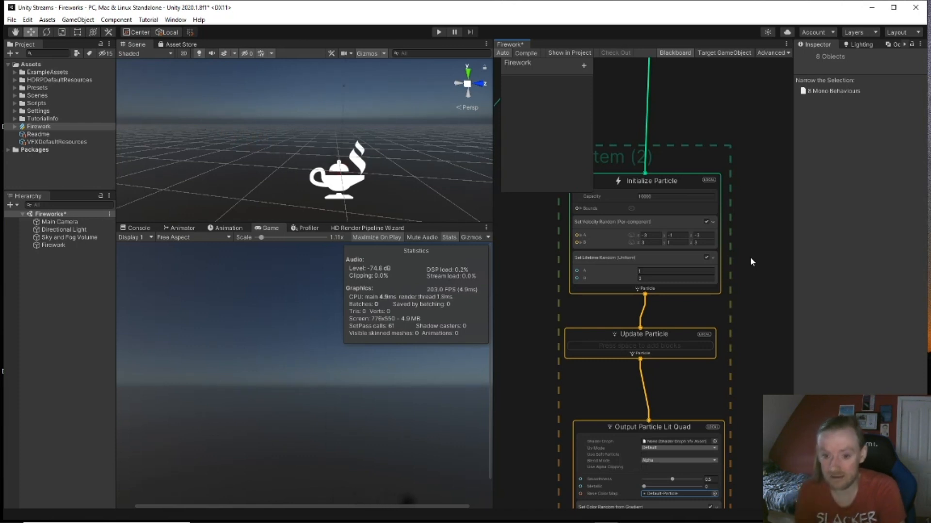
middle_click_drag(571, 307, 840, 248)
middle_click_drag(589, 358, 683, 339)
scroll(683, 339, "up", 2)
middle_click_drag(594, 333, 629, 339)
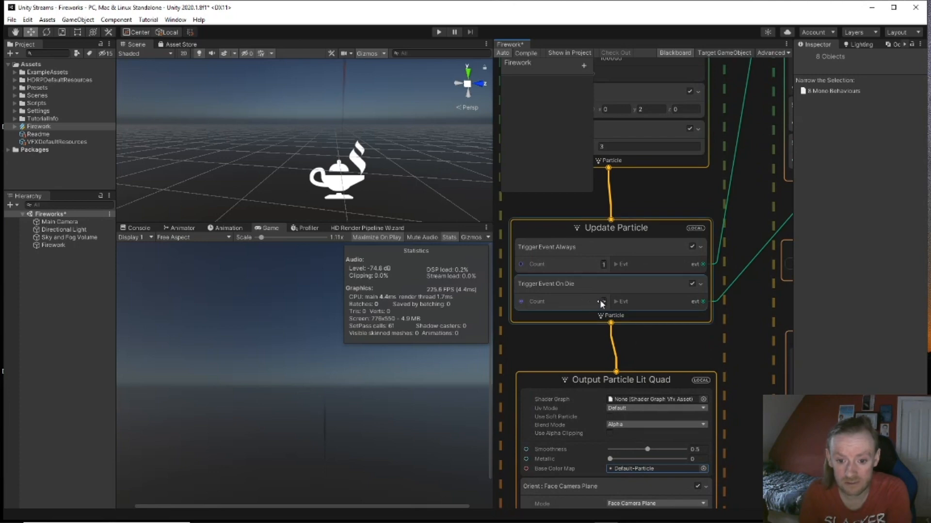
left_click(602, 302)
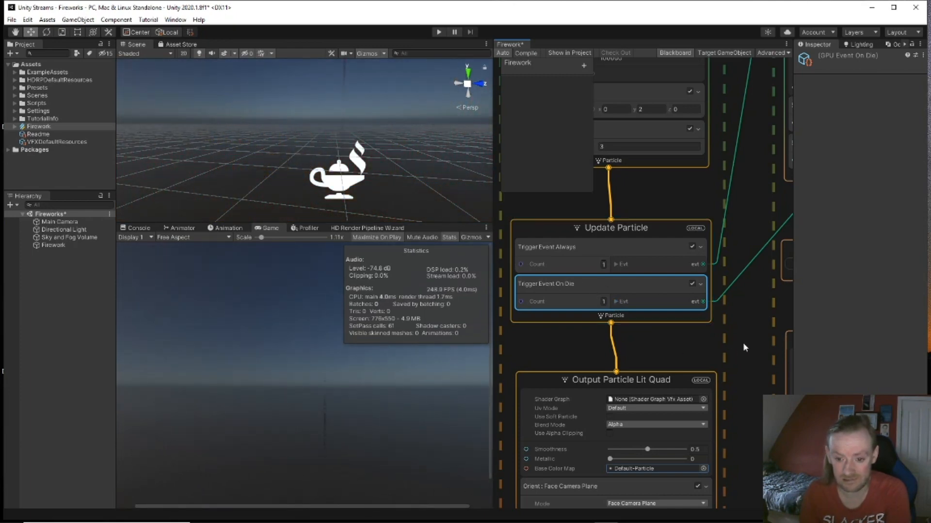
middle_click_drag(732, 327, 639, 344)
scroll(638, 342, "down", 5)
middle_click_drag(784, 296, 739, 324)
scroll(739, 324, "up", 3)
left_click(661, 207)
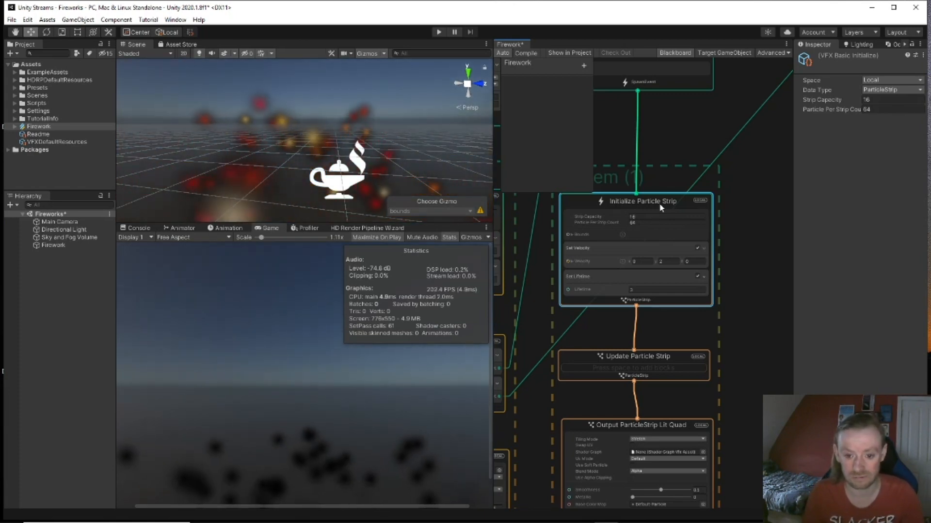
key("space")
type("pos")
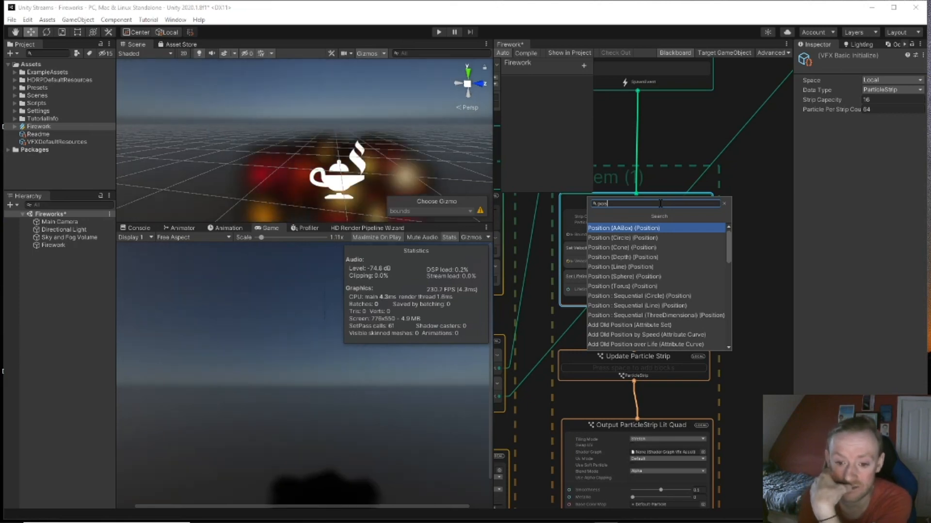
key("Down")
key("Down")
key("Down")
key("Down")
key("Down")
key("Down")
key("Down")
key("Down")
key("Down")
key("Down")
key("Down")
key("Up")
key("Up")
key("Up")
key("Up")
key("Up")
key("Up")
key("Up")
key("Up")
key("Up")
key("Up")
key("Up")
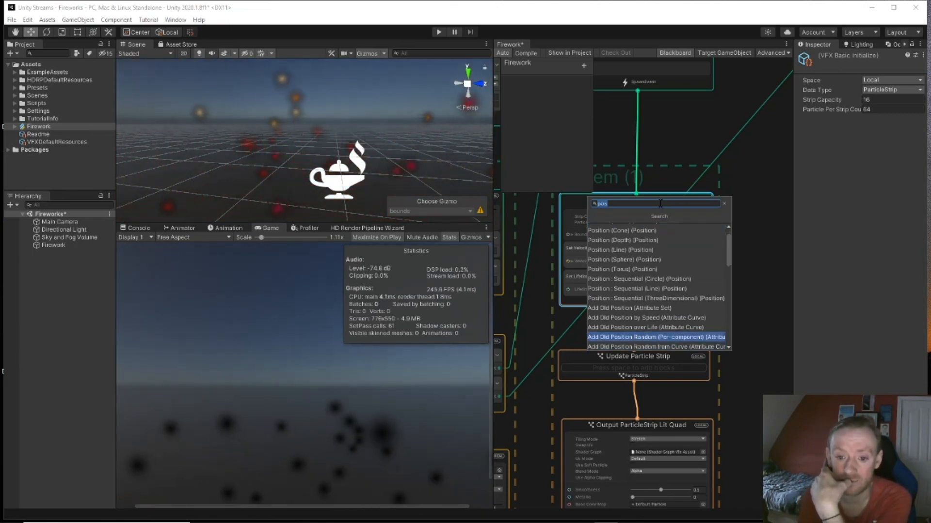
key("Down")
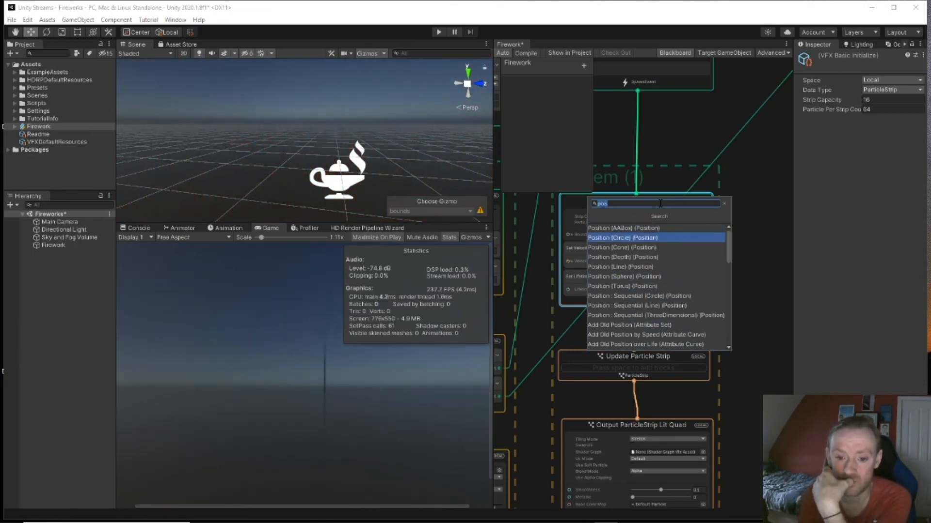
key("Down")
key("Down")
key("Down")
key("Down")
key("Return")
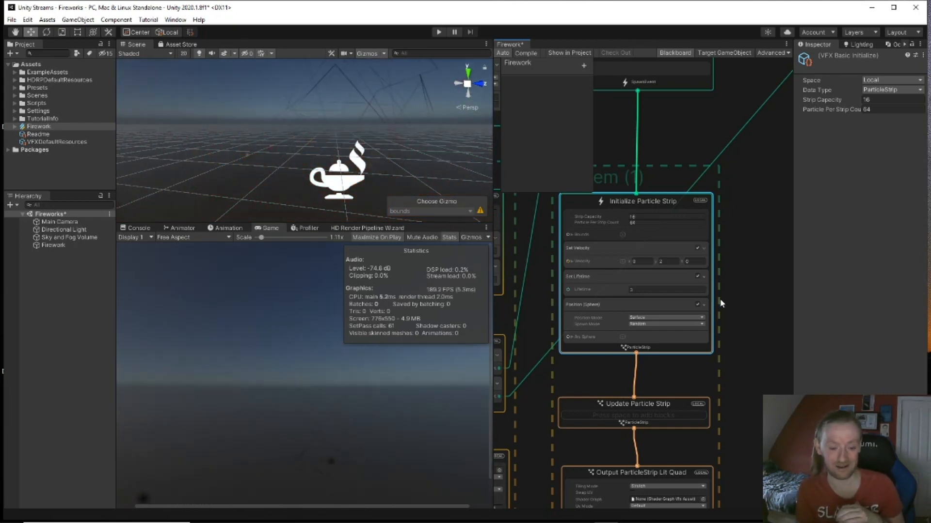
scroll(721, 303, "down", 5)
scroll(721, 303, "up", 6)
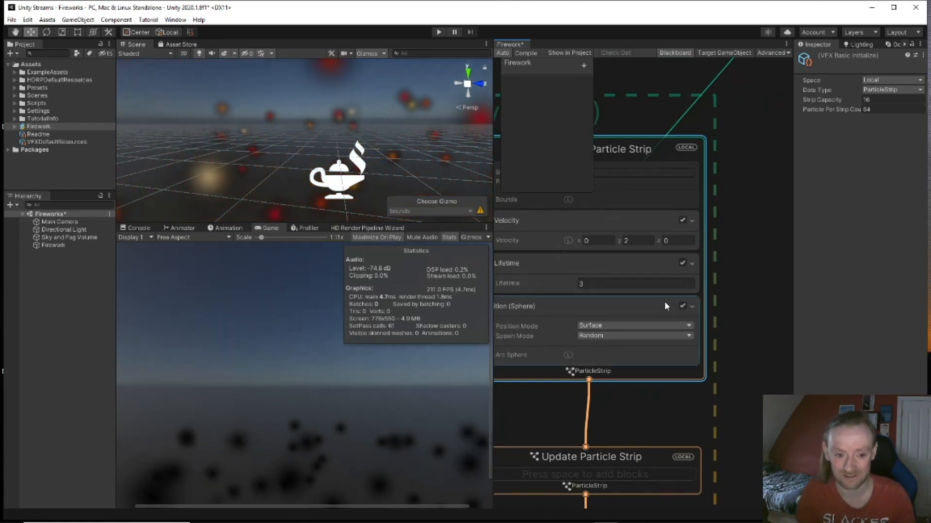
left_click(551, 311)
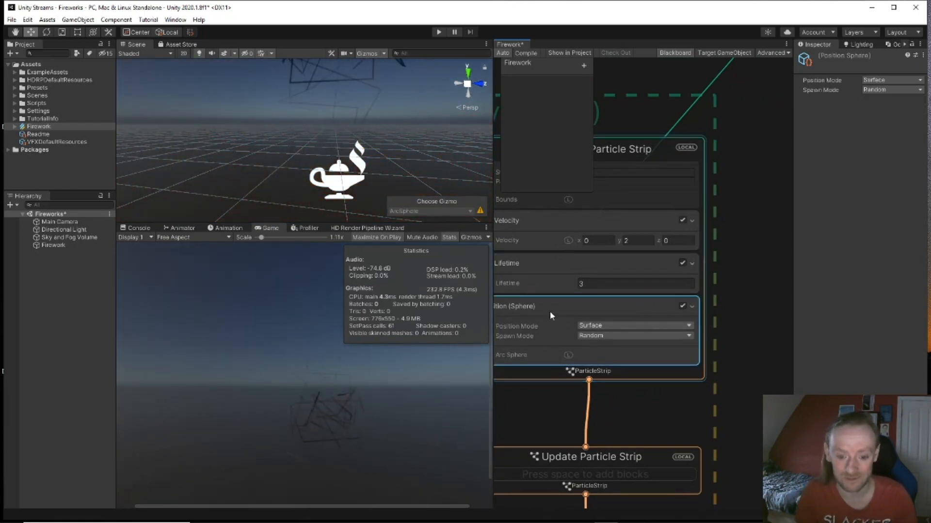
key("Delete")
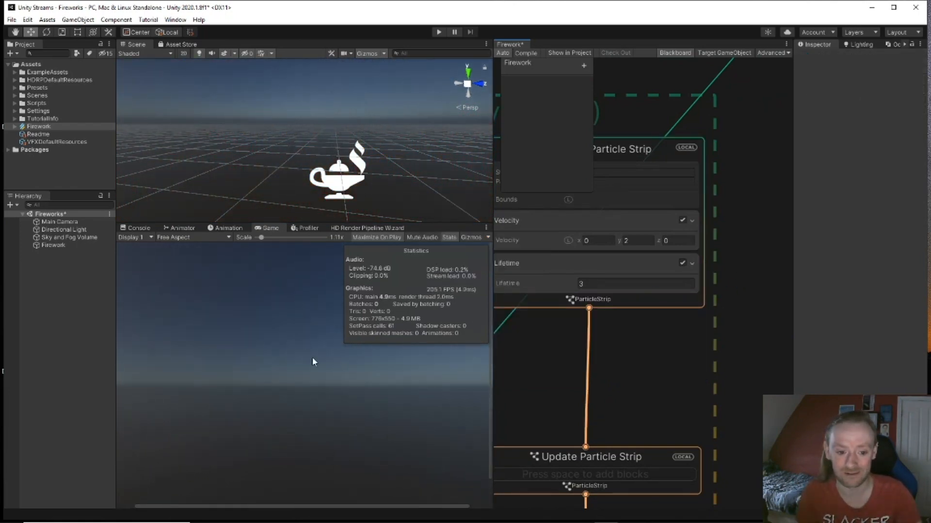
Step: Add a Position (Sphere) block, Surface mode with Random spawn, to the burst's Initialize Particle
middle_click_drag(756, 226, 545, 271)
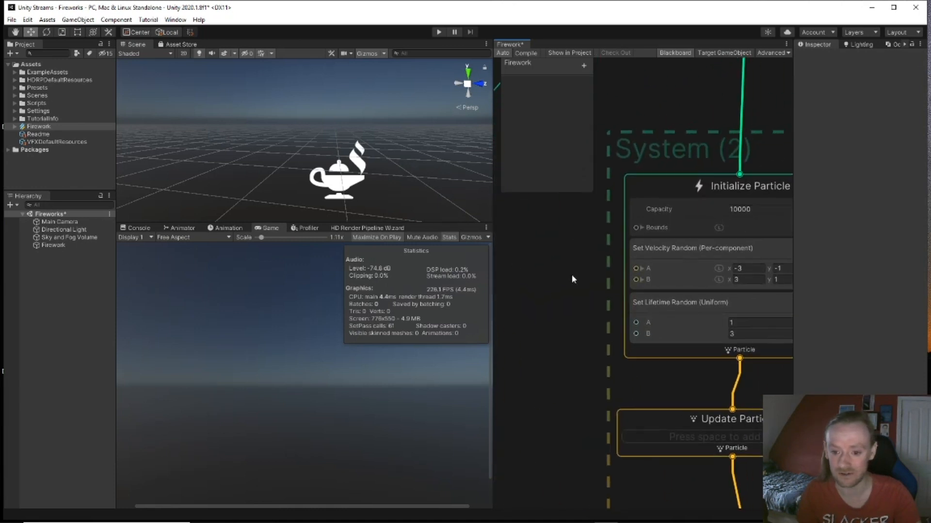
middle_click_drag(589, 300, 560, 267)
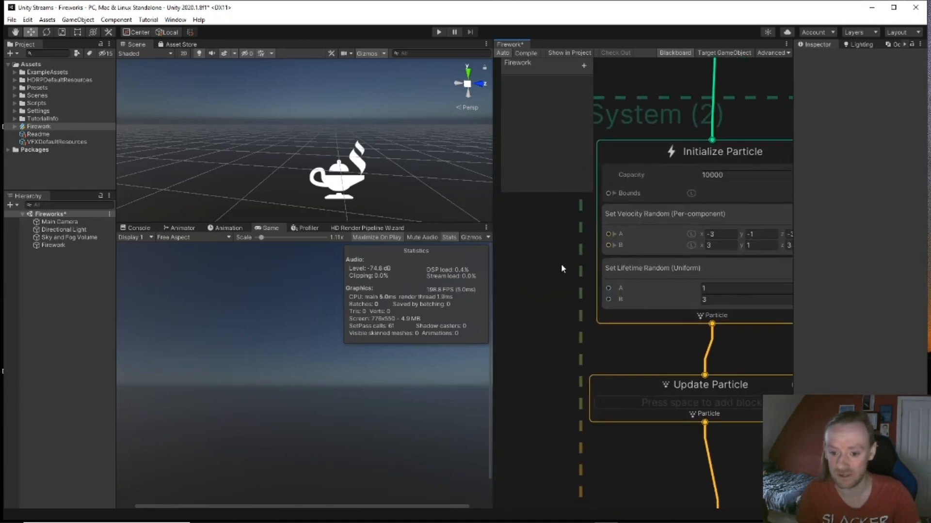
left_click(708, 154)
key("space")
type("s")
key("BackSpace")
type("pos")
key("Down")
key("Down")
key("Down")
key("Down")
key("Down")
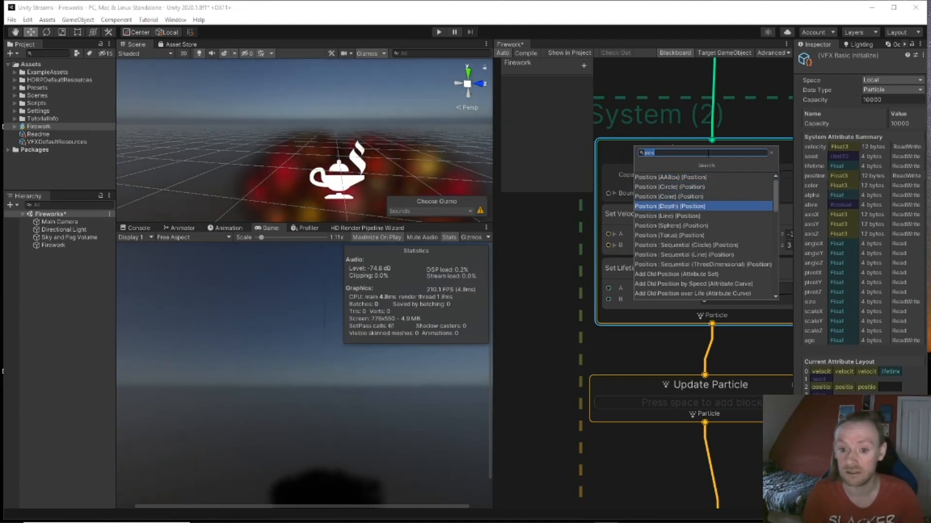
key("Return")
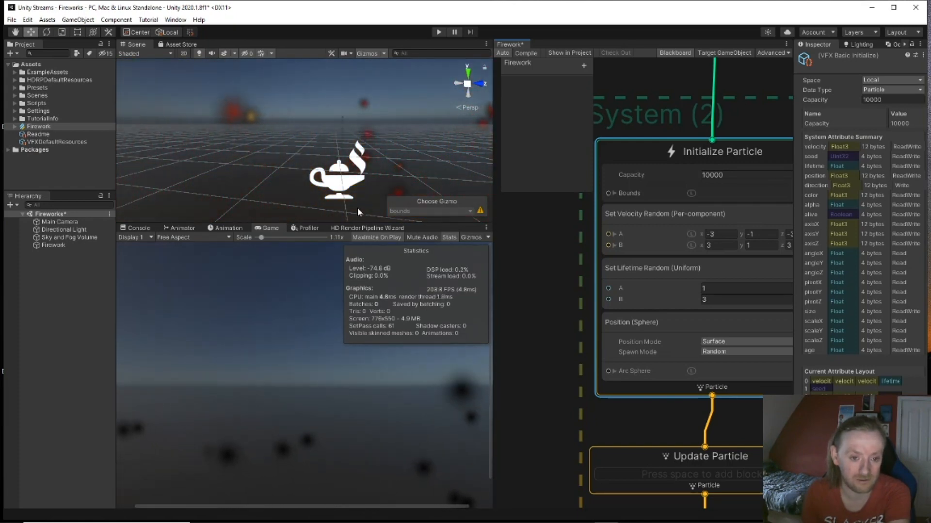
right_click_drag(356, 208, 377, 210)
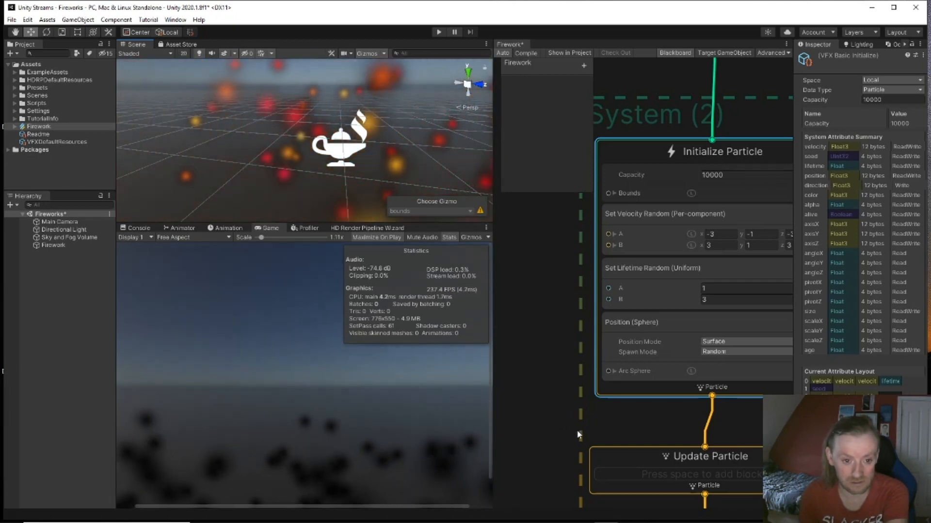
Step: Pan and zoom across the burst system and its GPUEvent node over to the rocket strip
middle_click_drag(575, 411, 514, 317)
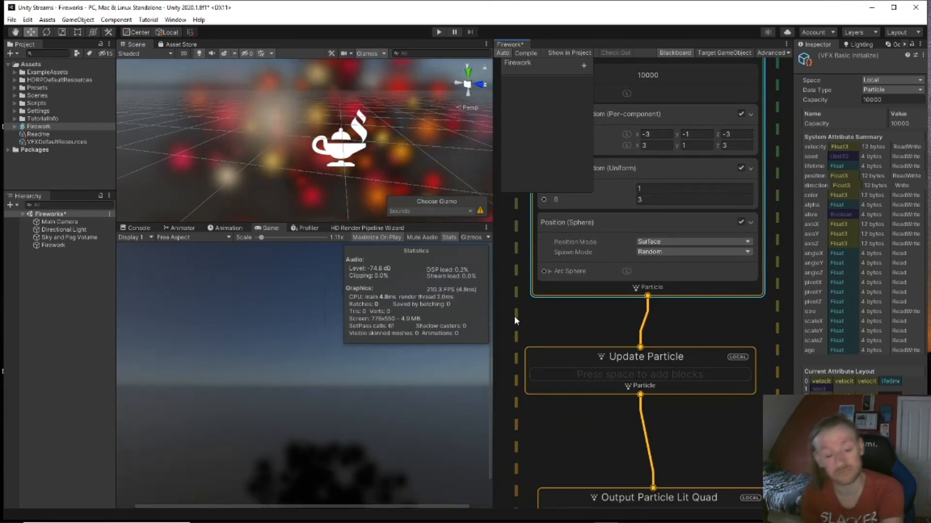
middle_click_drag(604, 373, 629, 234)
mouse_move(624, 279)
middle_mouse_down()
mouse_move(622, 136)
mouse_move(624, 294)
middle_mouse_up()
scroll(624, 293, "down", 4)
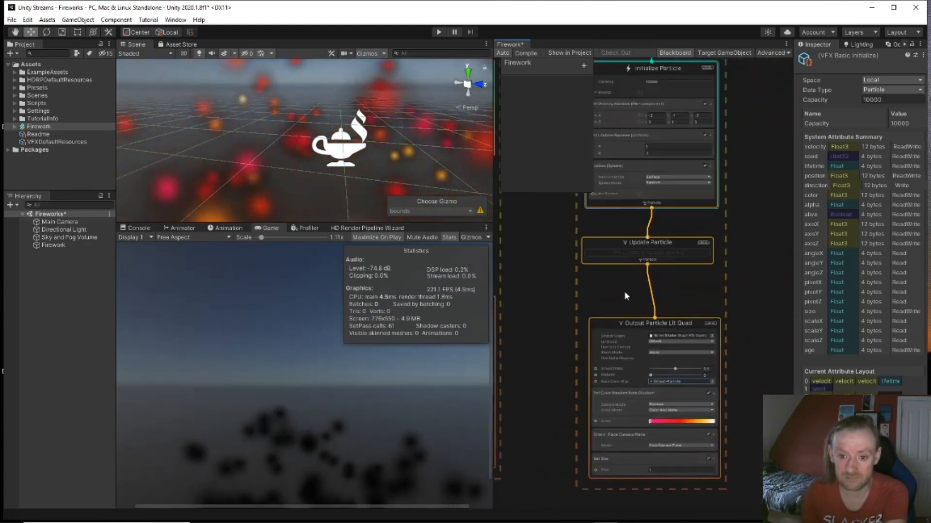
middle_click_drag(558, 357, 647, 278)
scroll(640, 293, "down", 4)
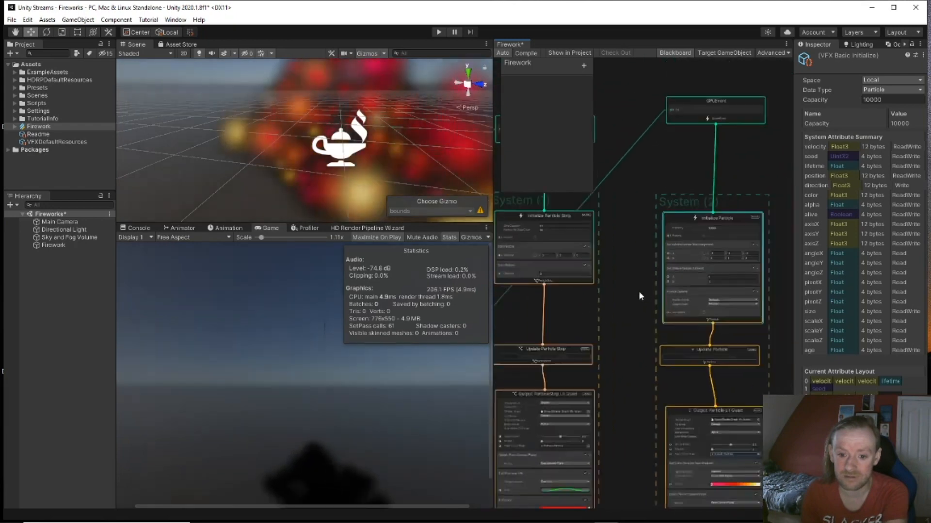
middle_click_drag(617, 333, 745, 292)
scroll(635, 316, "up", 1)
scroll(595, 313, "up", 5)
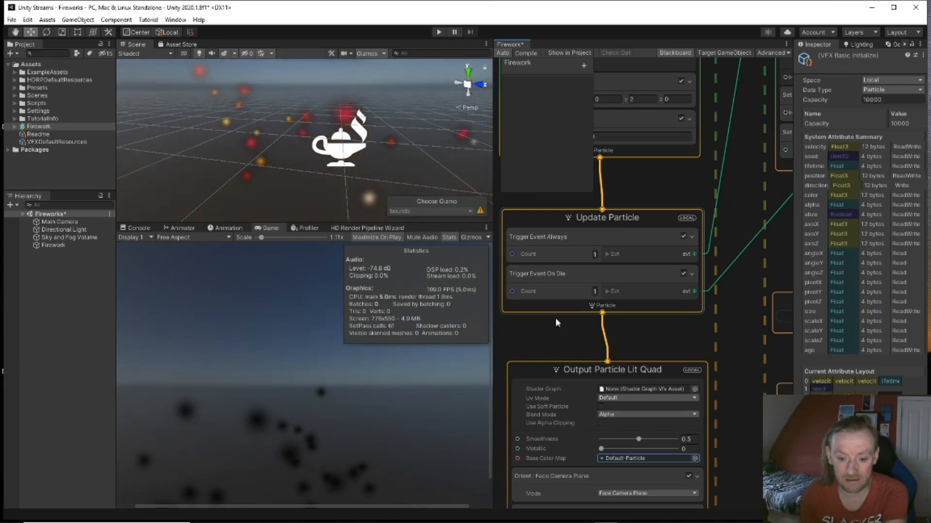
Step: Move to Output Particle Lit Quad and start replacing the Set Size value of 1
middle_click_drag(684, 342, 423, 302)
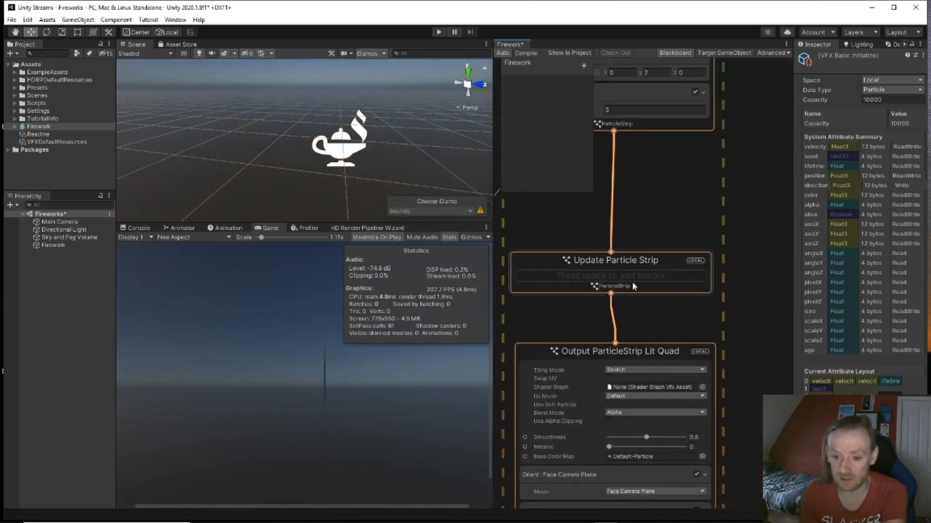
scroll(629, 291, "down", 3)
middle_click_drag(680, 469, 664, 353)
scroll(599, 369, "up", 3)
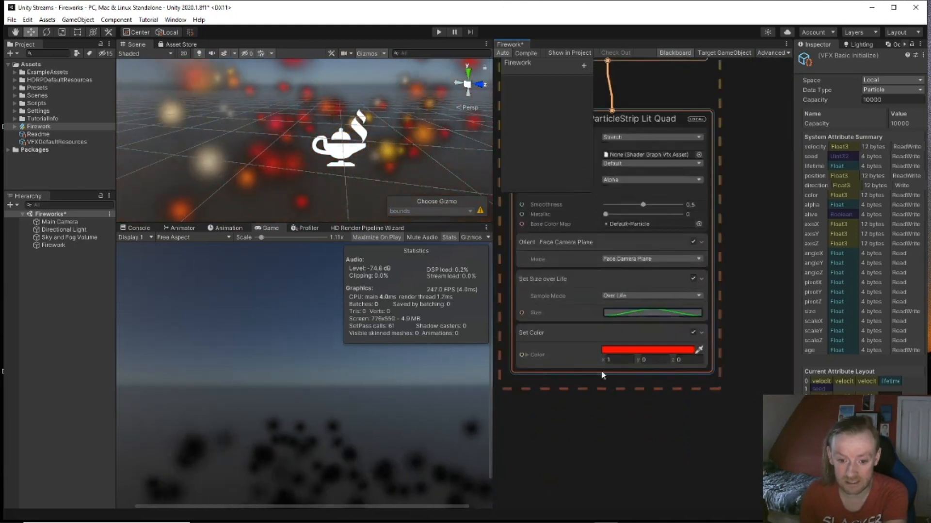
middle_click_drag(778, 274, 578, 376)
left_click(630, 395)
type(".5")
key("BackSpace")
key("BackSpace")
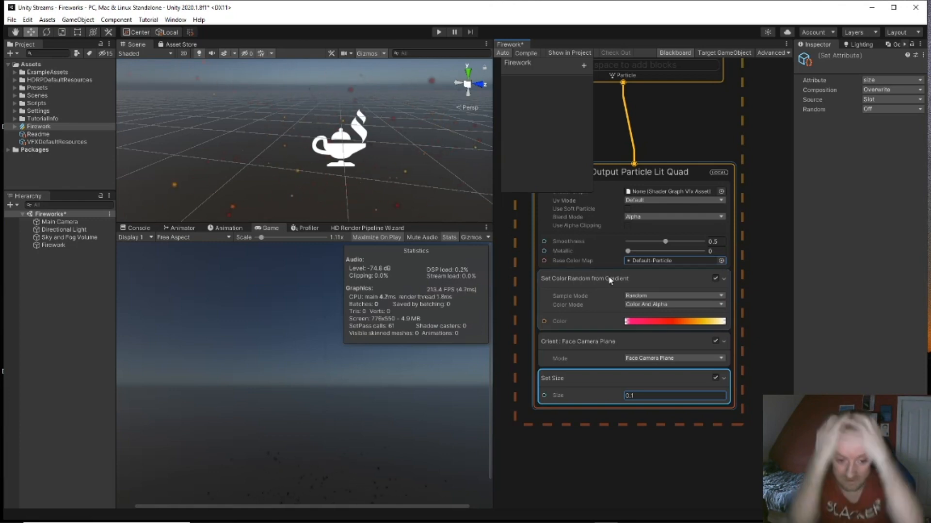
Step: Set the random velocity's x range to -1 through 1
middle_click_drag(732, 248, 735, 392)
middle_click_drag(716, 283, 722, 454)
scroll(706, 363, "down", 3)
scroll(711, 338, "up", 3)
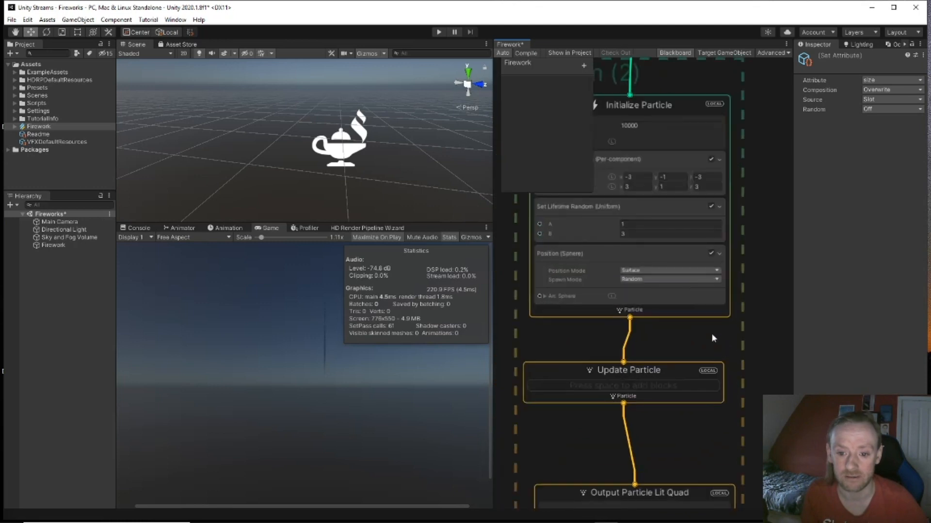
left_click_drag(641, 177, 585, 179)
type("-1")
left_click(639, 187)
type("1")
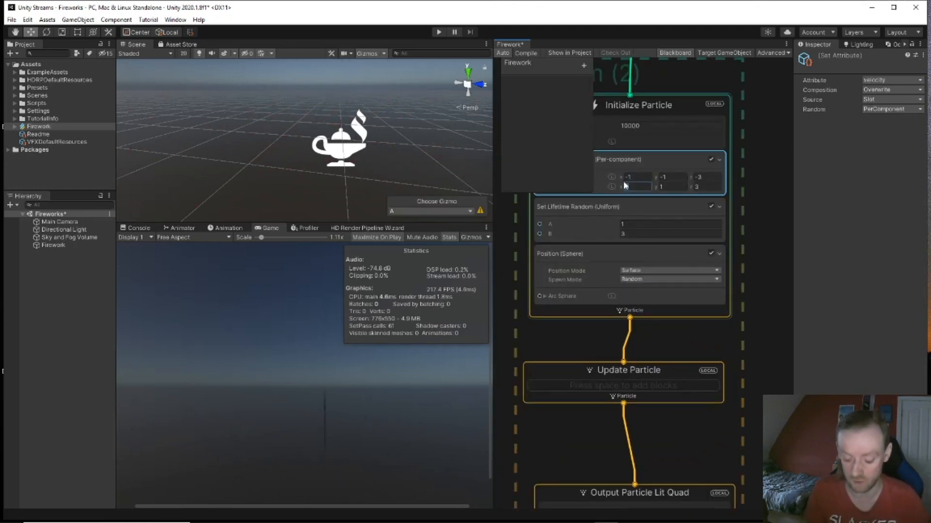
Step: Set the random velocity's y range to -0.5 through 0.5 and z to -1 through 1
left_click(662, 177)
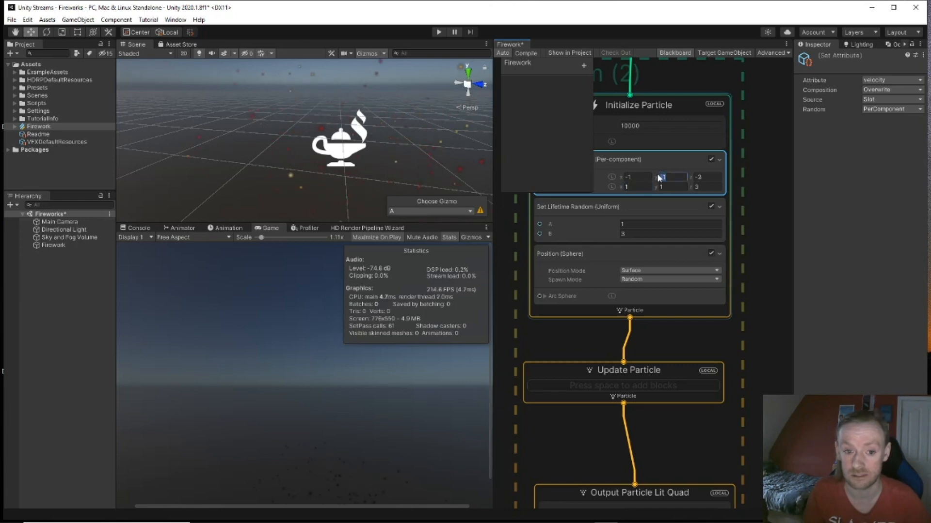
type("-.5")
key("Tab")
type("-1")
key("Tab")
key("Tab")
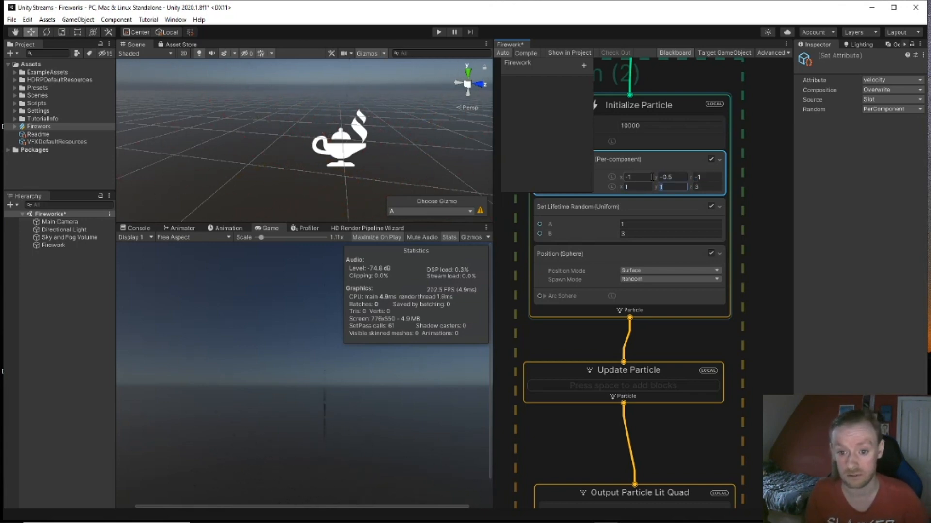
type("0.5")
key("Tab")
type("1")
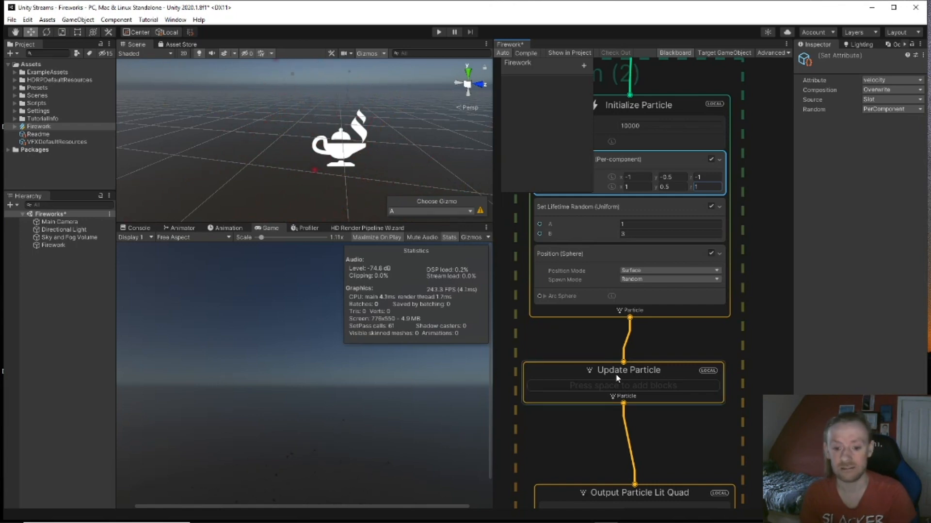
Step: Search 'force' blocks for the burst's Update Particle context
left_click(591, 373)
key("space")
type("for")
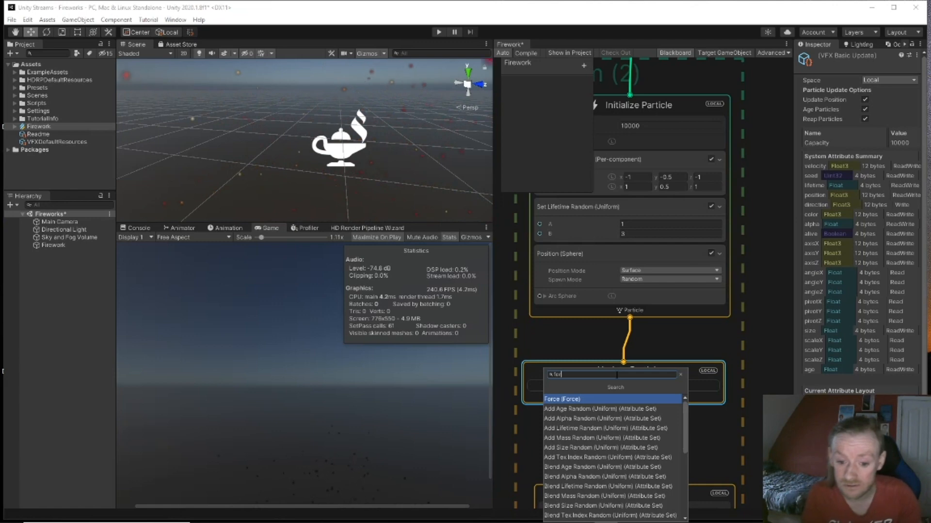
type("ce")
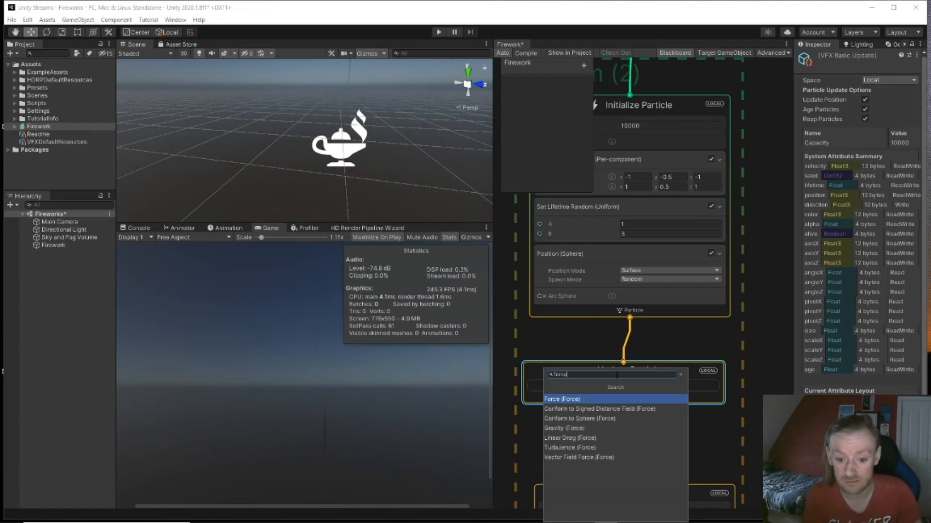
Step: Add Conform to Sphere (Force) to Update Particle, with attraction speed 5 and force 20
key("Down")
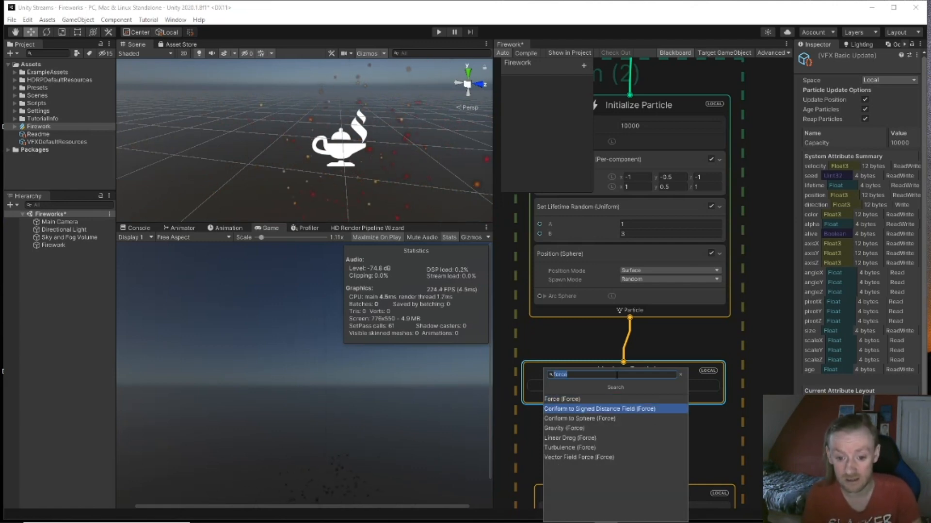
key("Down")
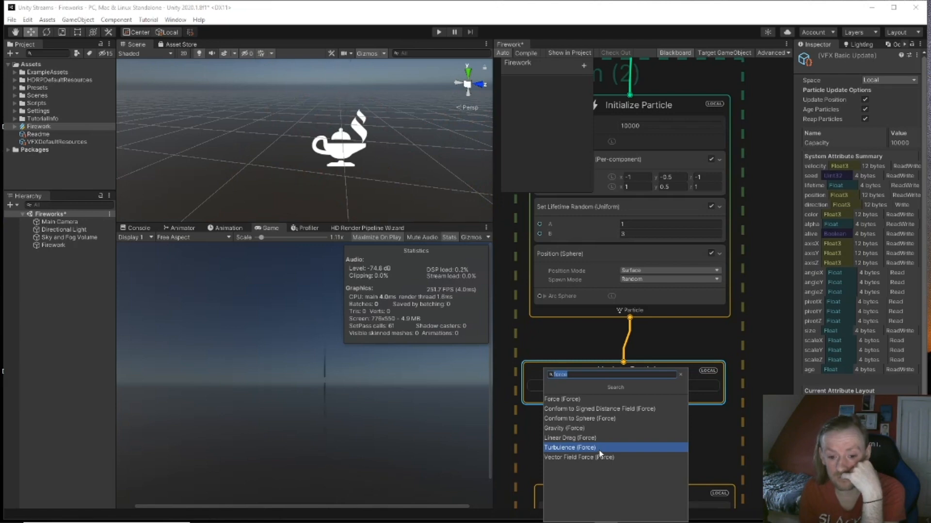
left_click(596, 419)
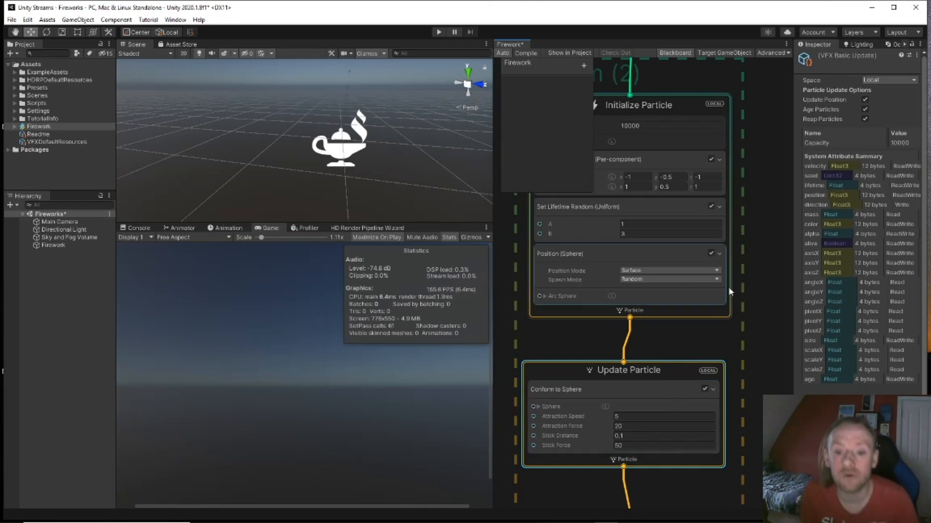
middle_click_drag(745, 281, 749, 338)
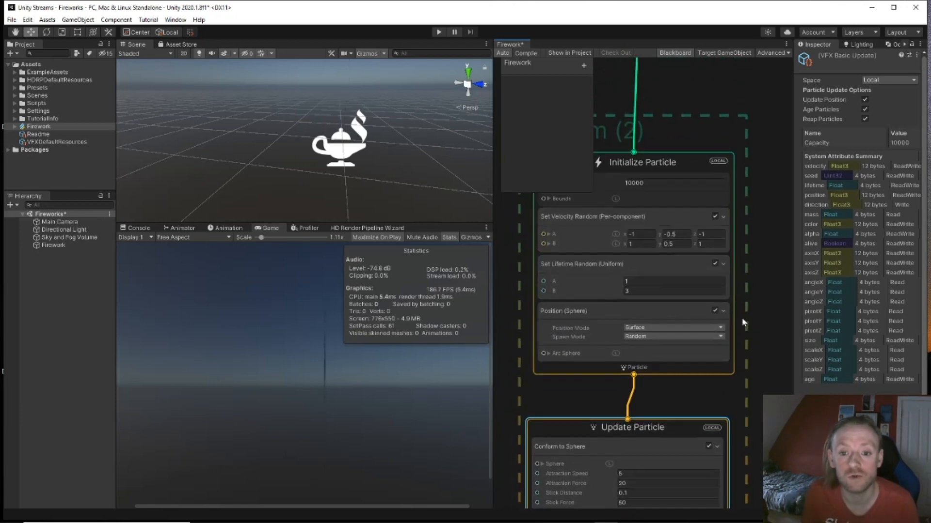
left_click(674, 165)
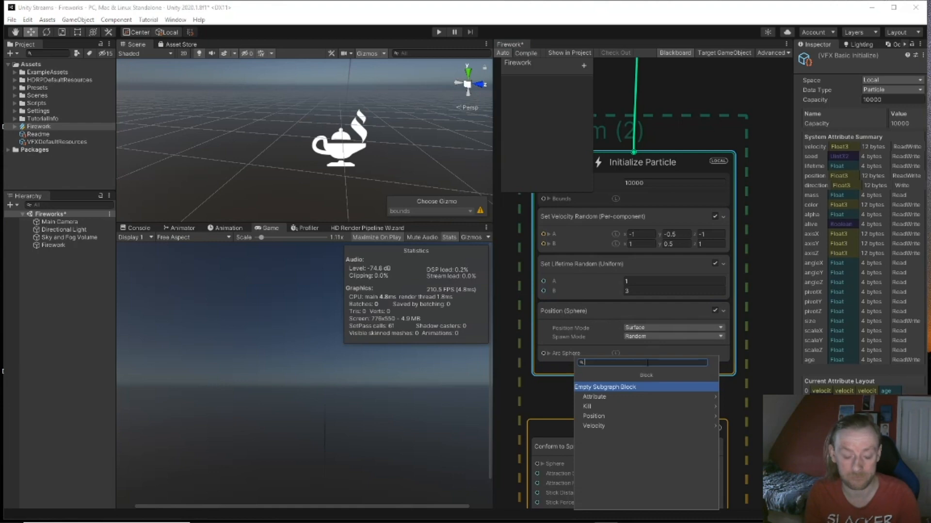
type("piv")
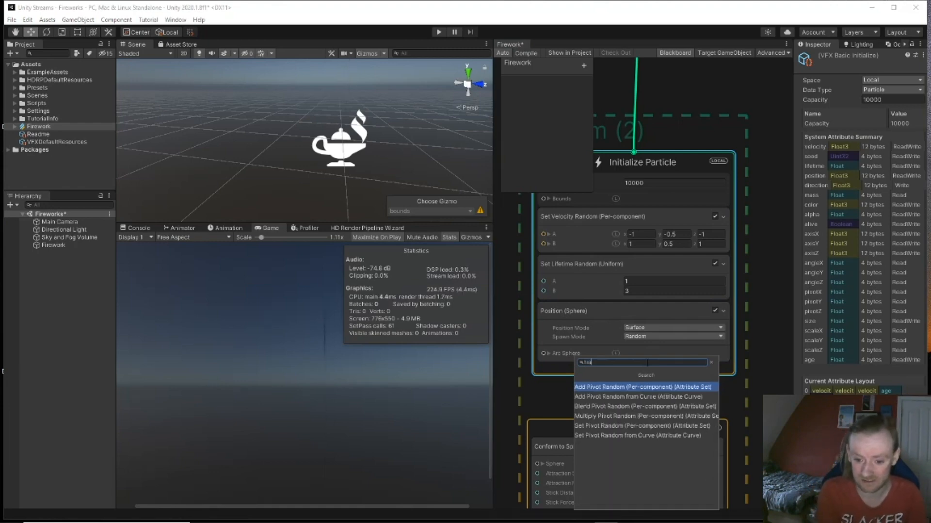
key("BackSpace")
key("BackSpace")
key("BackSpace")
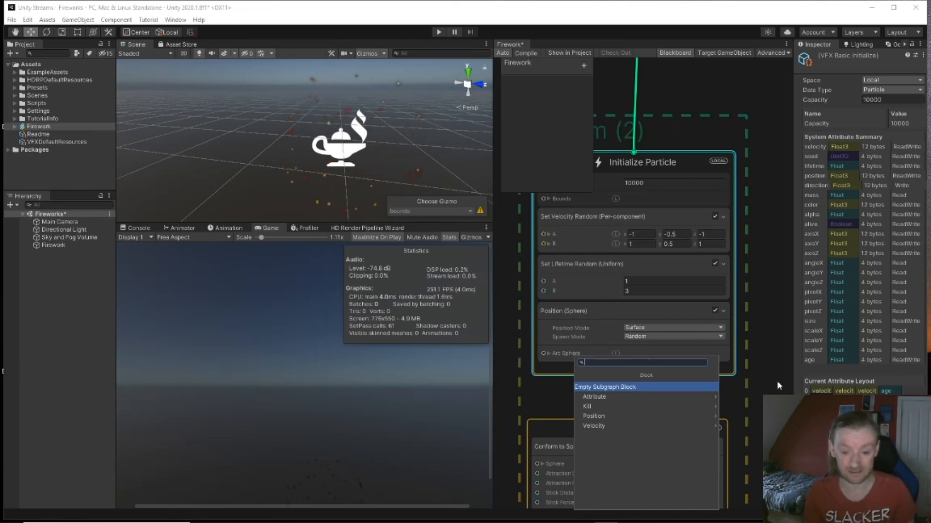
left_click(773, 334)
middle_click_drag(767, 346, 727, 241)
left_click(760, 319)
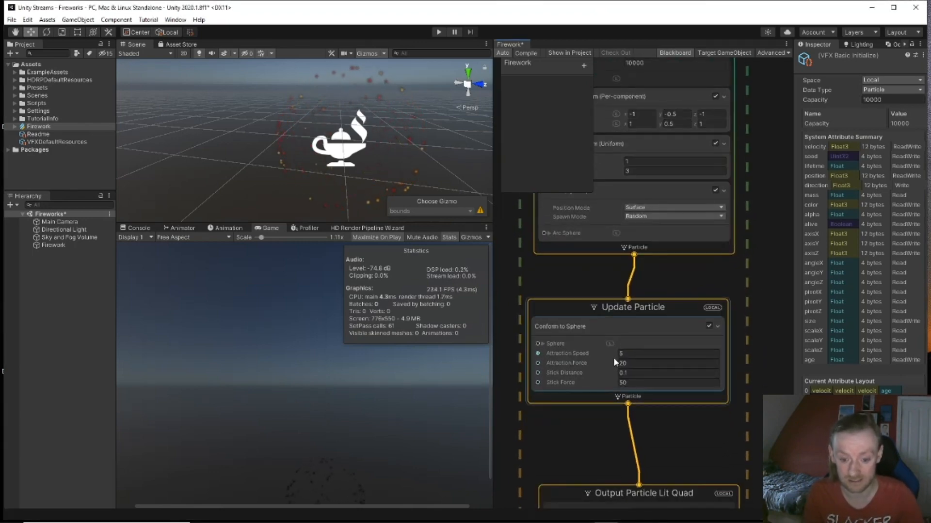
Step: Scrub Conform to Sphere to attraction speed -14.02, force 1.7, stick distance 1.61, stick force 0.5
left_click_drag(617, 352, 644, 354)
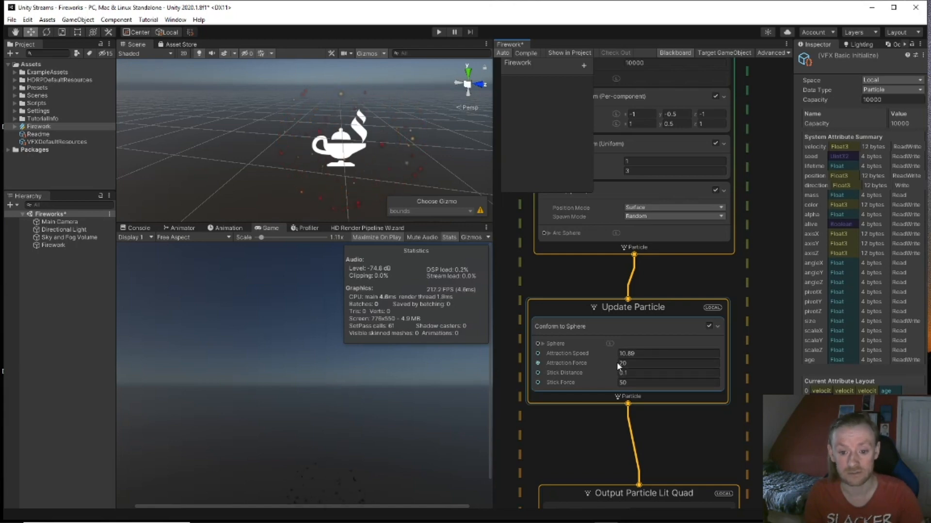
left_click_drag(614, 361, 628, 363)
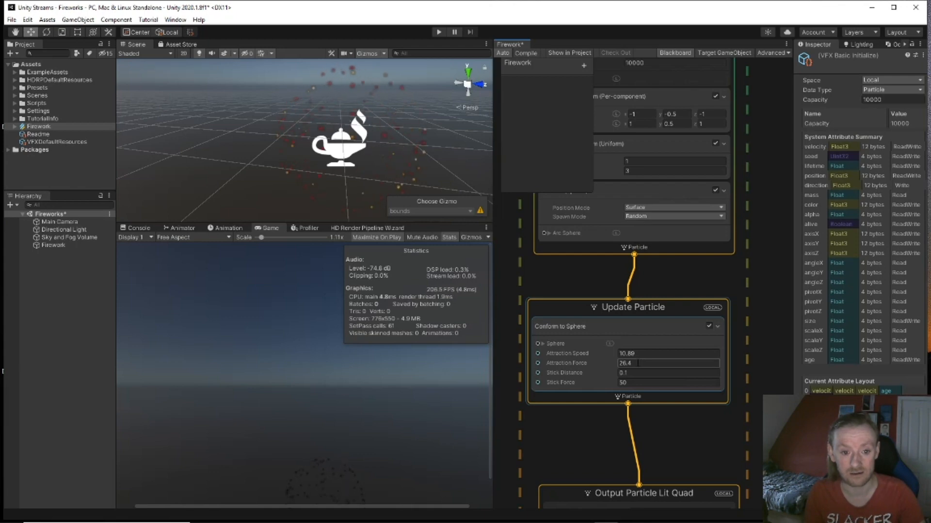
left_click_drag(617, 374, 639, 382)
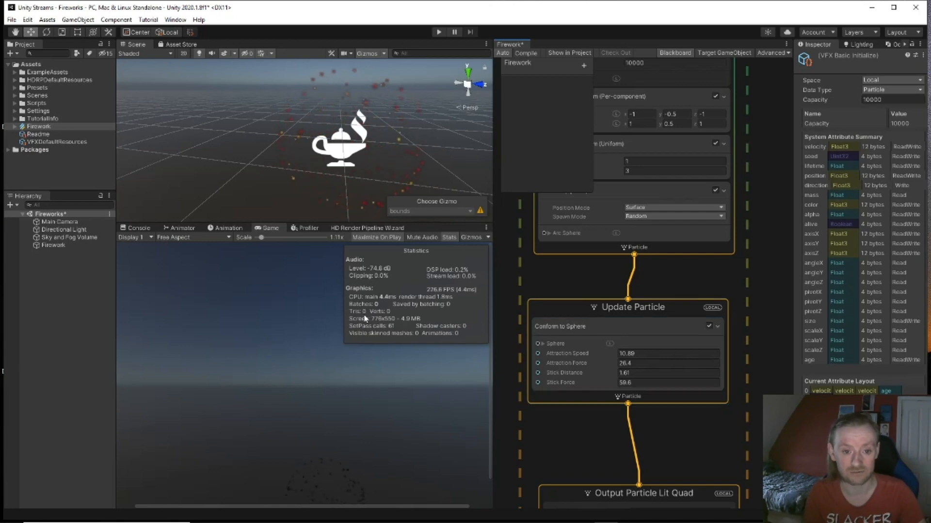
left_click_drag(616, 352, 485, 347)
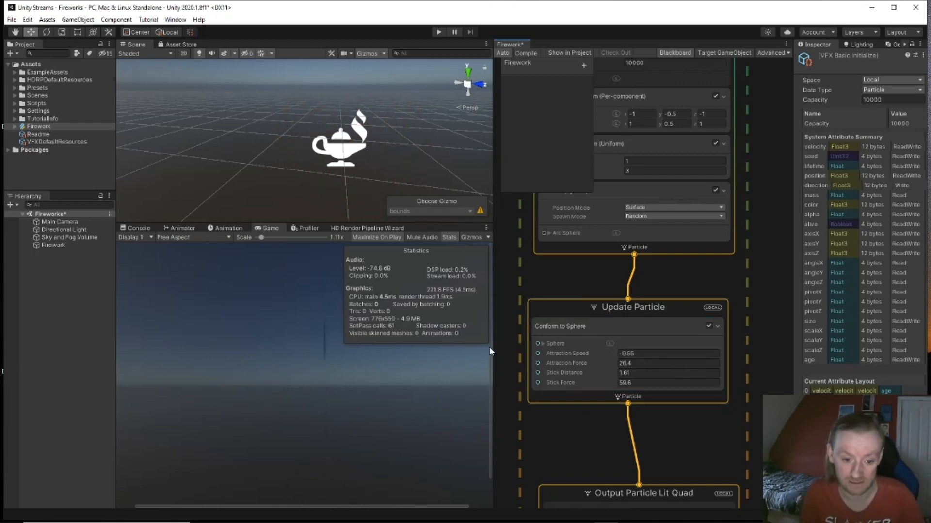
left_click_drag(614, 363, 541, 364)
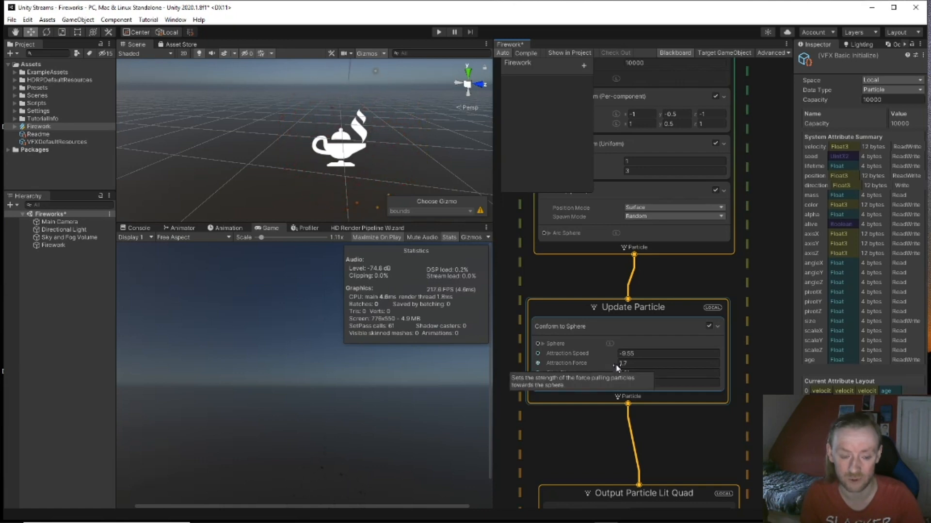
left_click_drag(614, 386, 491, 377)
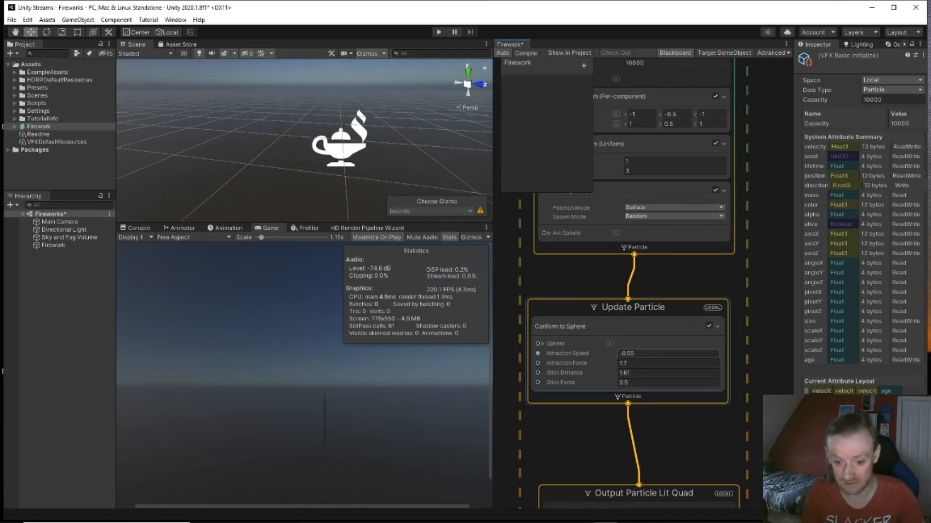
left_click_drag(615, 354, 592, 354)
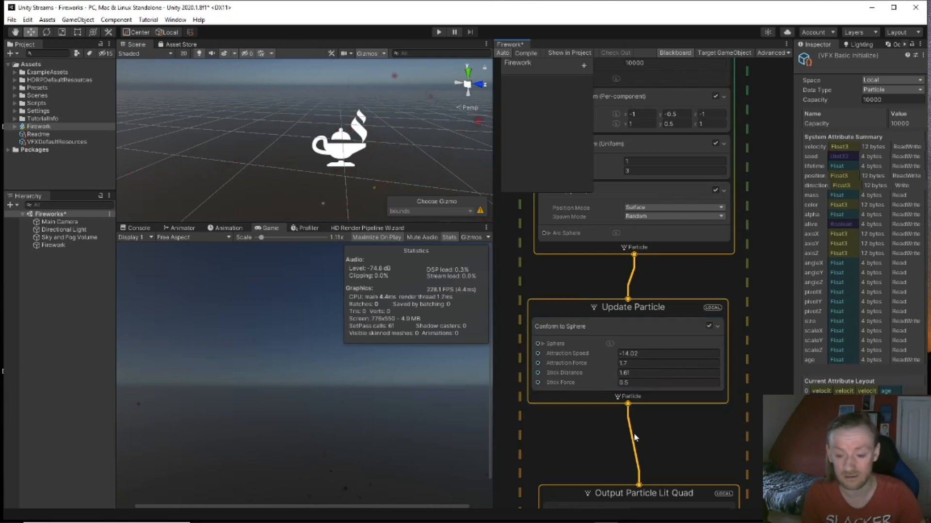
left_click(644, 306)
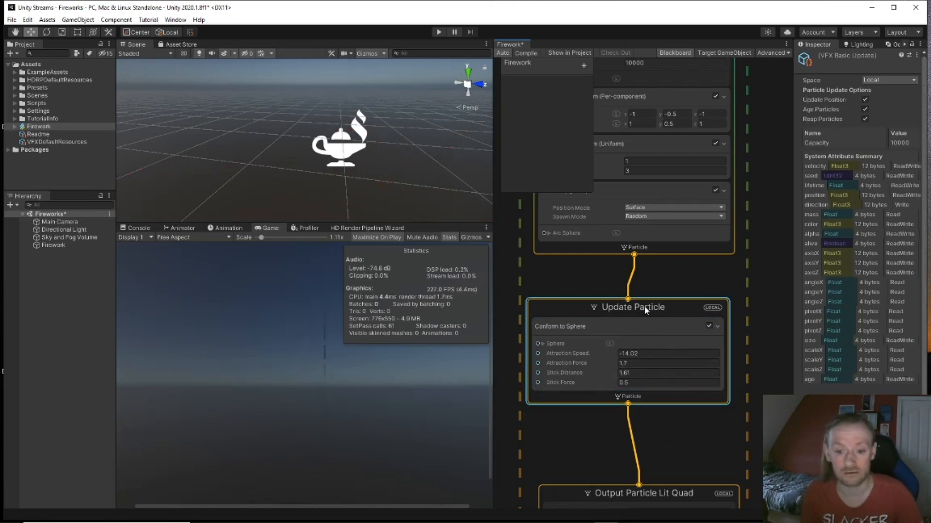
Step: Add a Gravity (Force) block to Update Particle and weaken its y force to about -0.93
key("space")
type("gra")
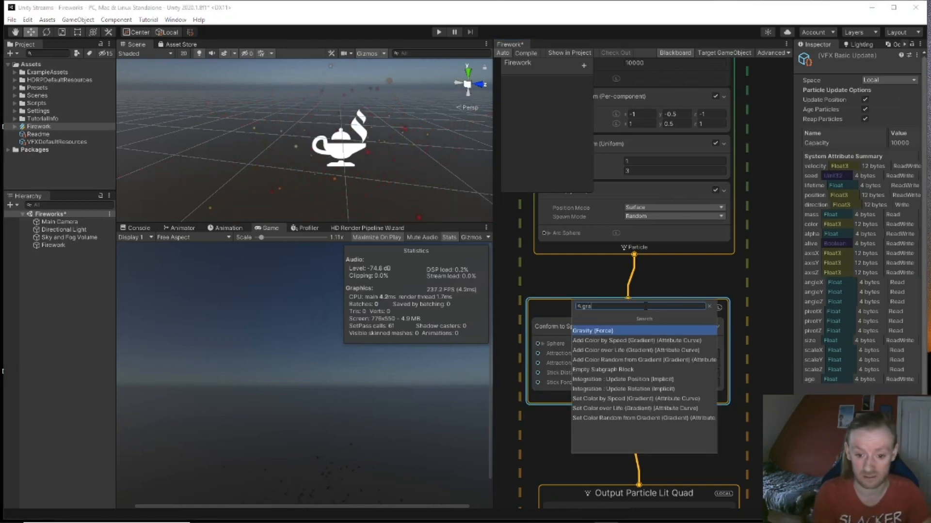
key("Return")
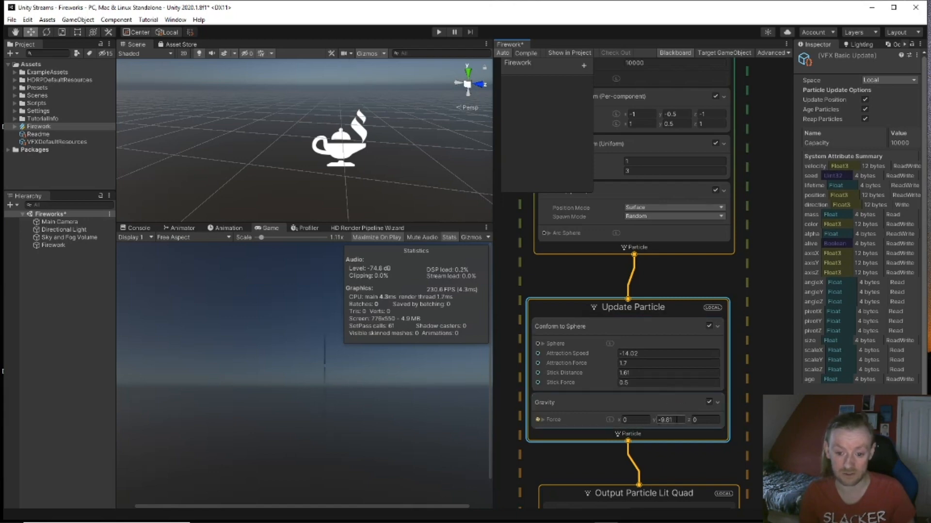
left_click_drag(651, 418, 703, 420)
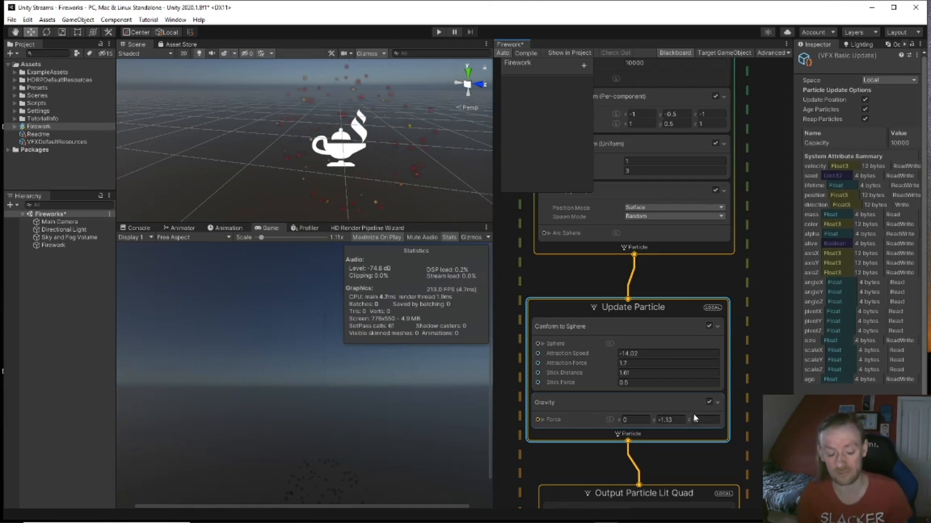
left_click_drag(655, 419, 643, 420)
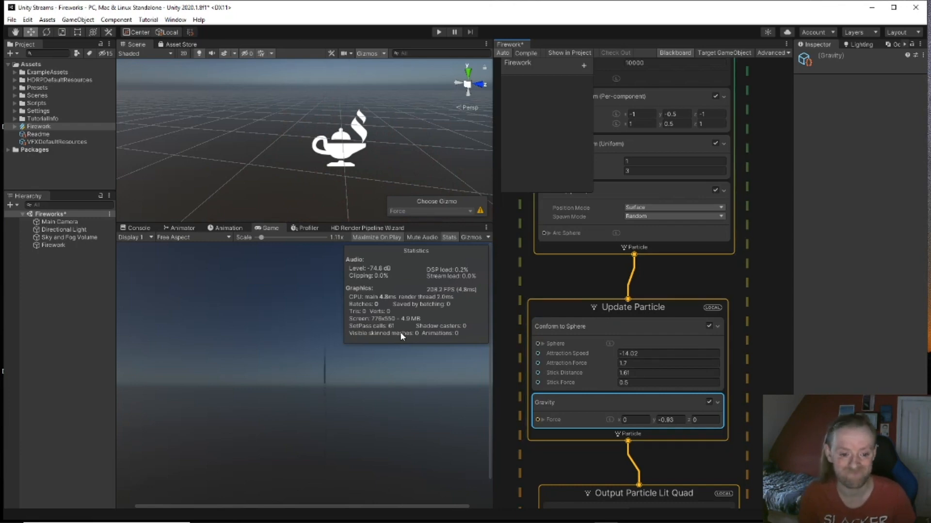
middle_click_drag(762, 189, 757, 325)
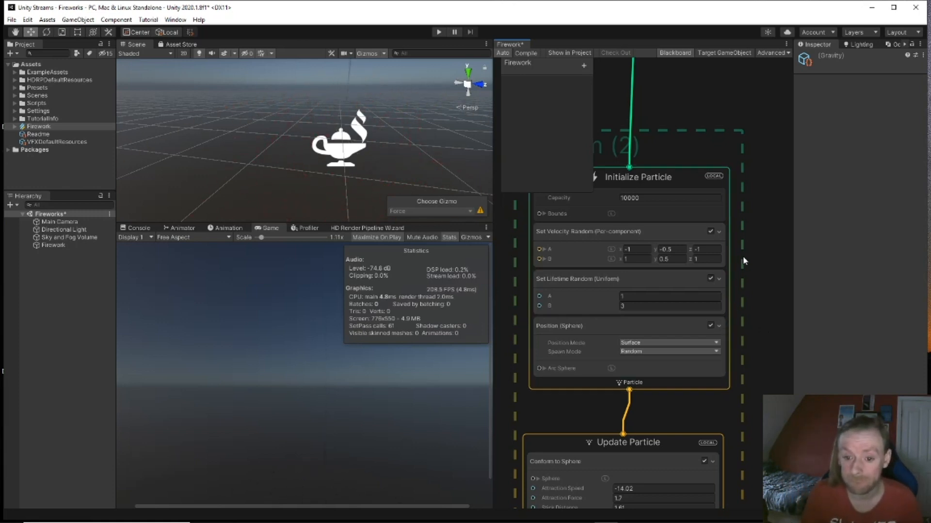
middle_click_drag(748, 249, 754, 292)
scroll(746, 242, "down", 4)
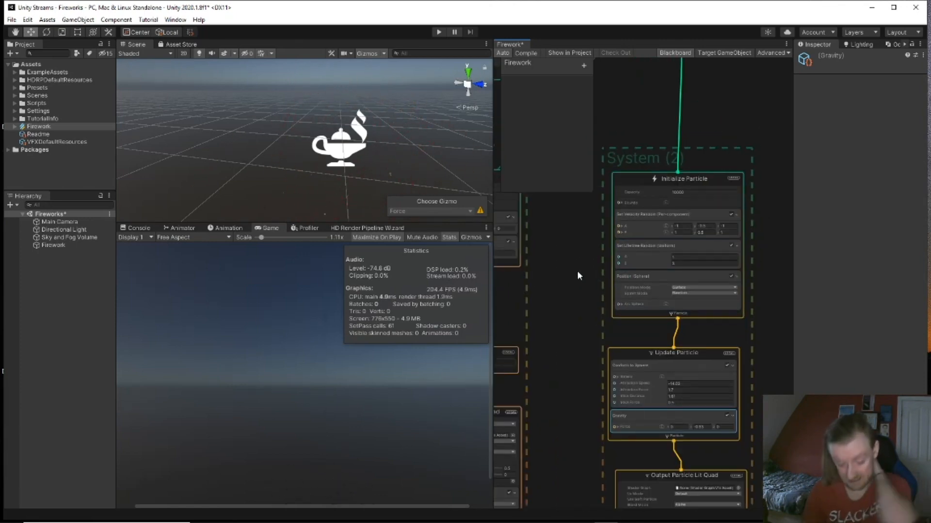
middle_click_drag(551, 328, 708, 214)
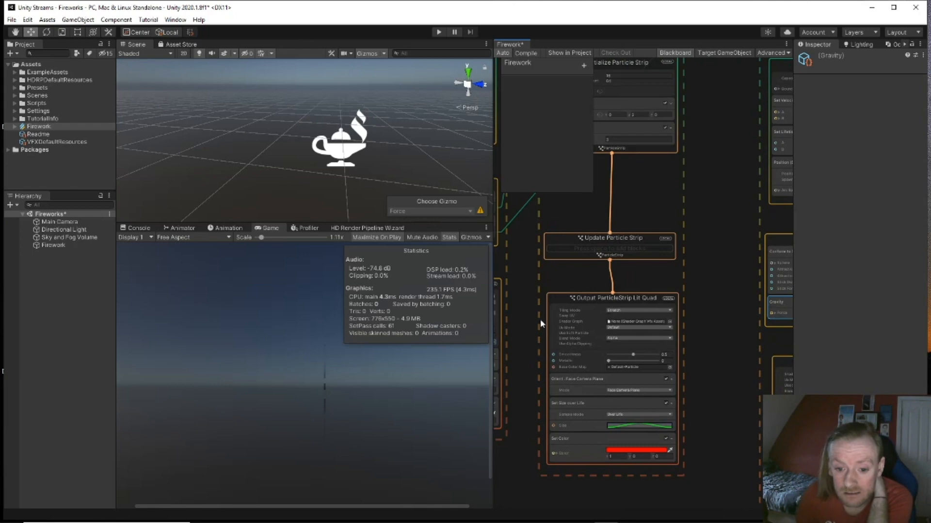
middle_click_drag(534, 285, 680, 381)
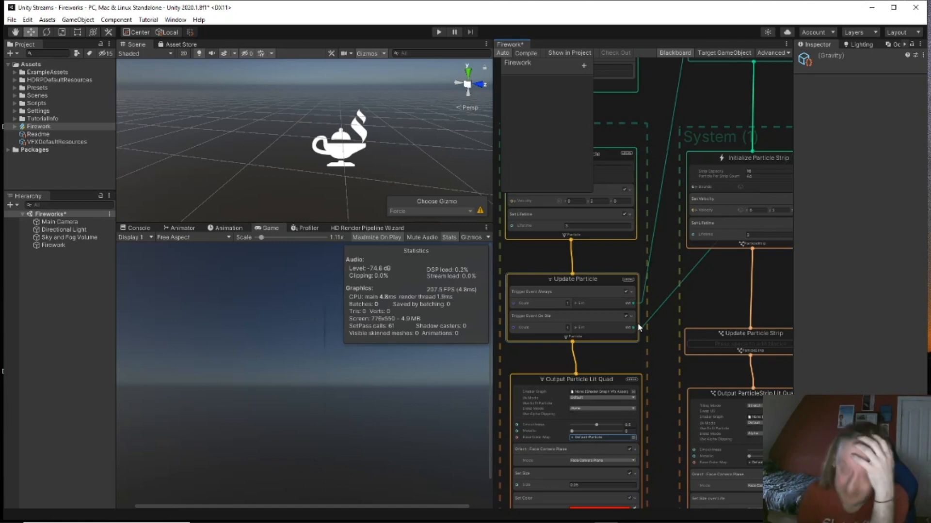
left_click(546, 322)
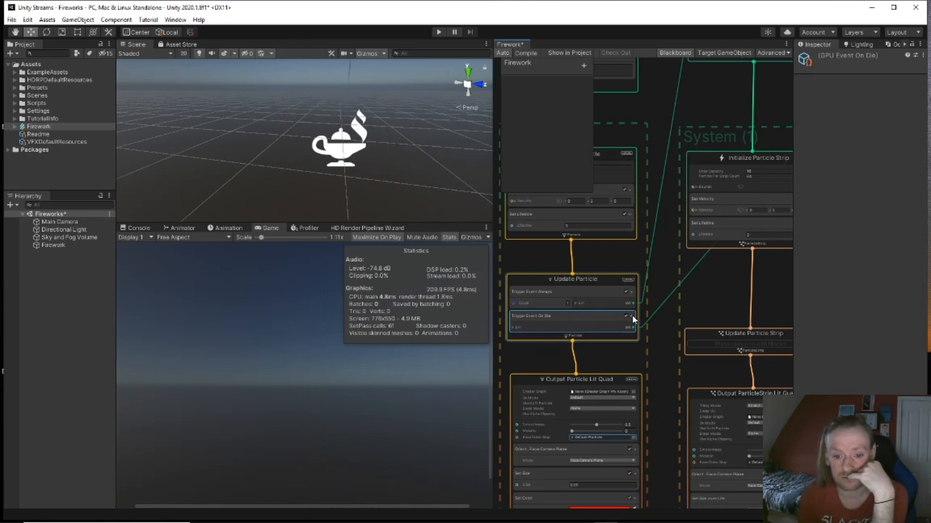
right_click(588, 329)
left_click(584, 328)
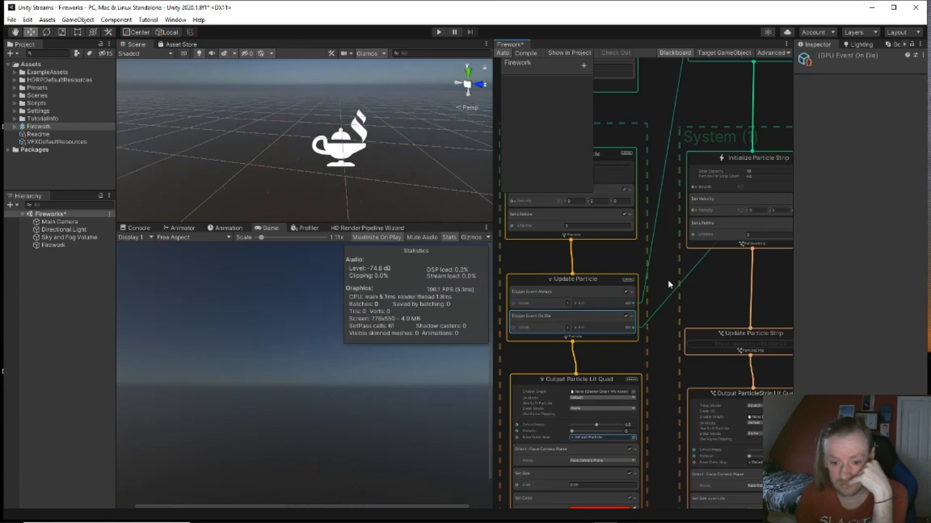
middle_click_drag(725, 286, 639, 327)
middle_click_drag(739, 268, 603, 357)
middle_click_drag(684, 257, 606, 234)
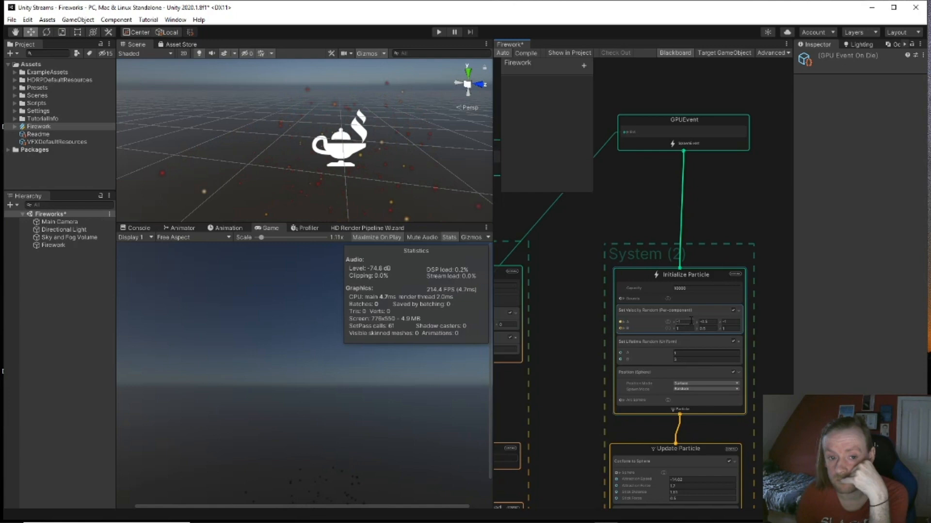
Step: Open Initialize Particle's block search and browse the Position, Kill and Velocity categories
middle_click_drag(752, 344, 747, 292)
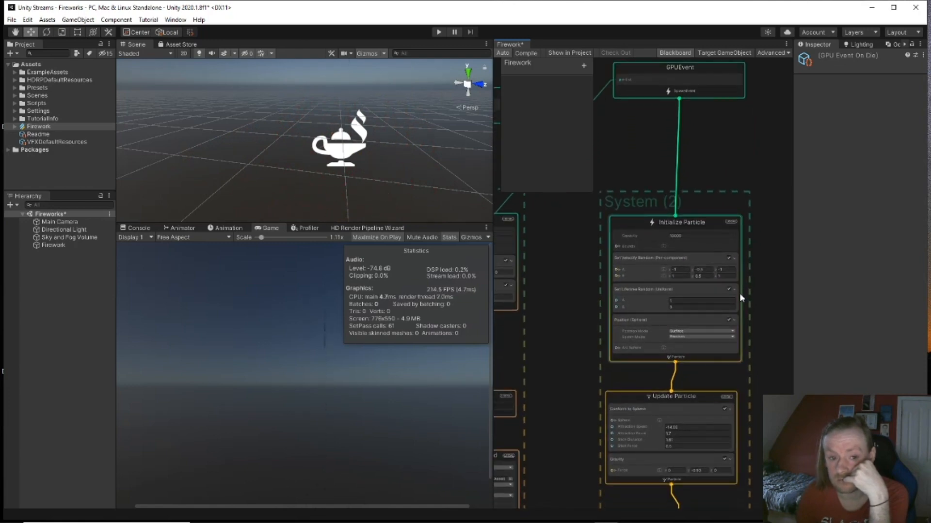
left_click(682, 224)
key("space")
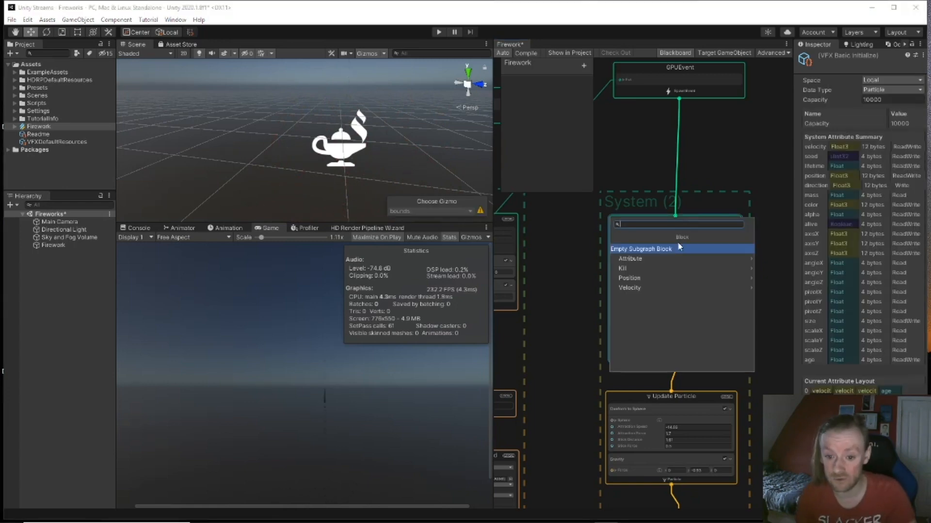
left_click(662, 278)
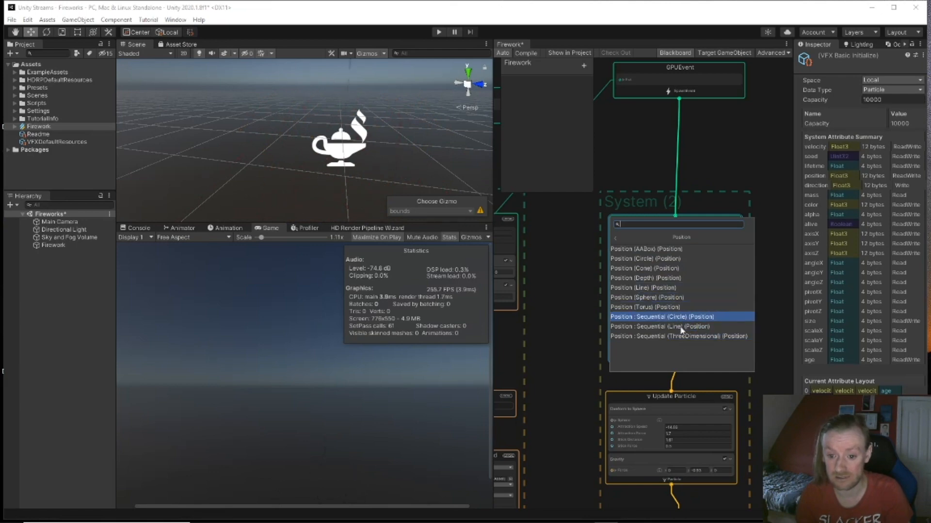
left_click(615, 238)
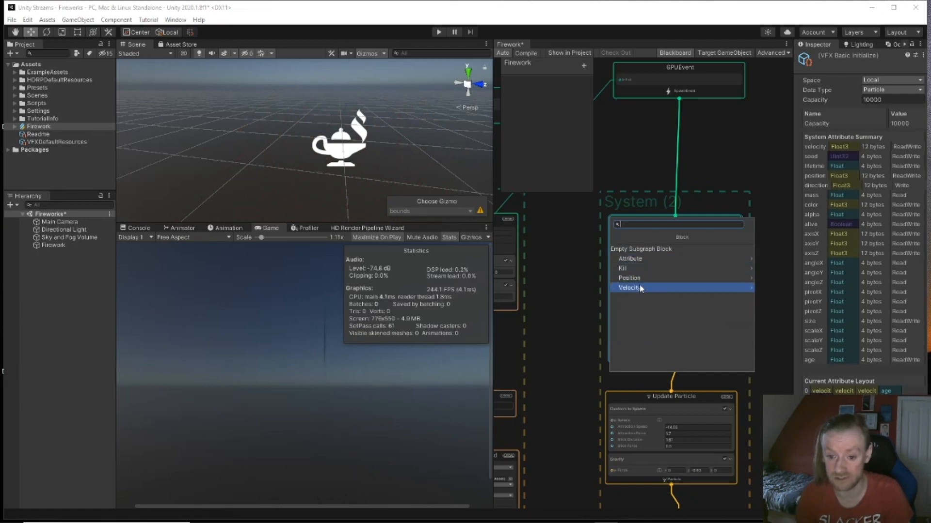
left_click(642, 268)
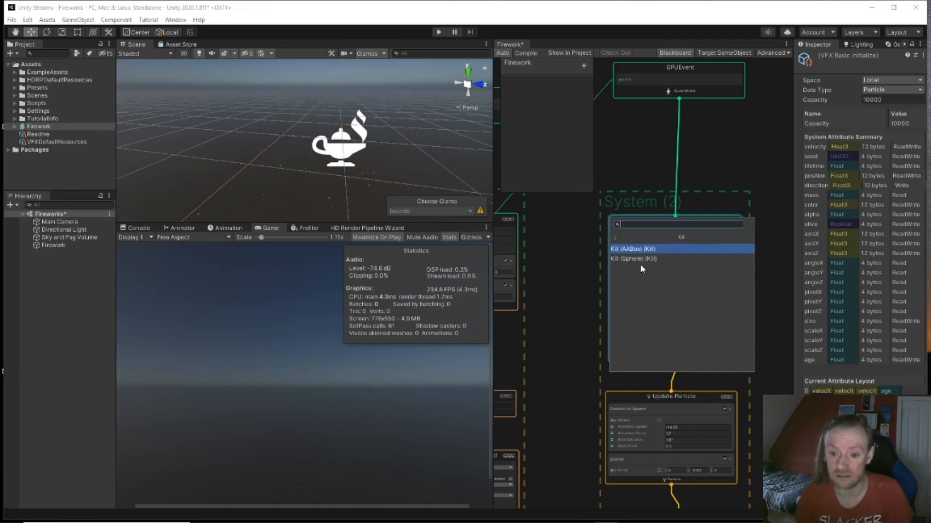
left_click(615, 238)
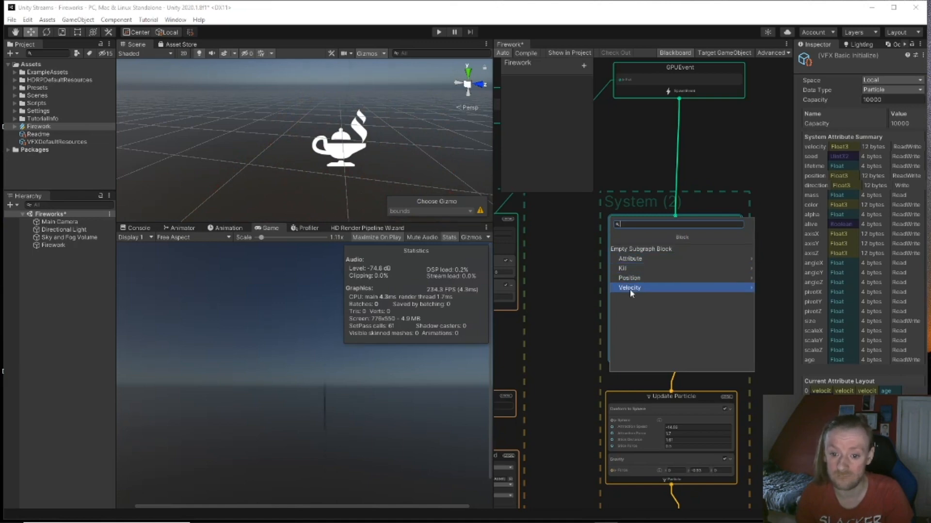
left_click(630, 289)
left_click(615, 238)
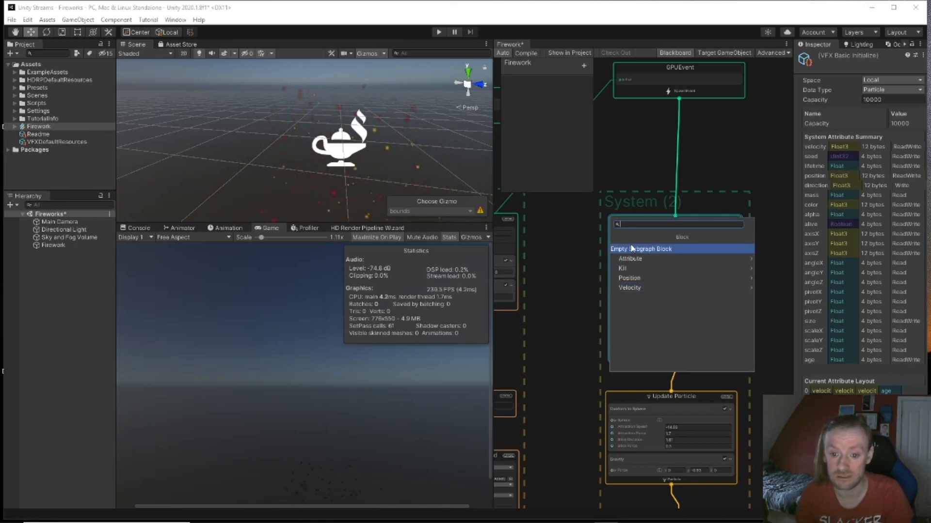
Step: Add the Add Axis Y block from Attribute > Set
left_click(631, 258)
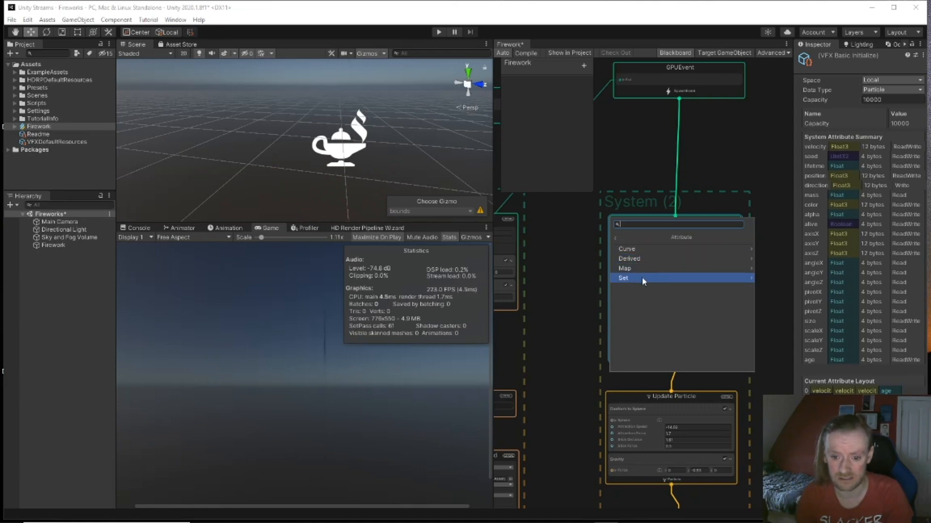
left_click(642, 277)
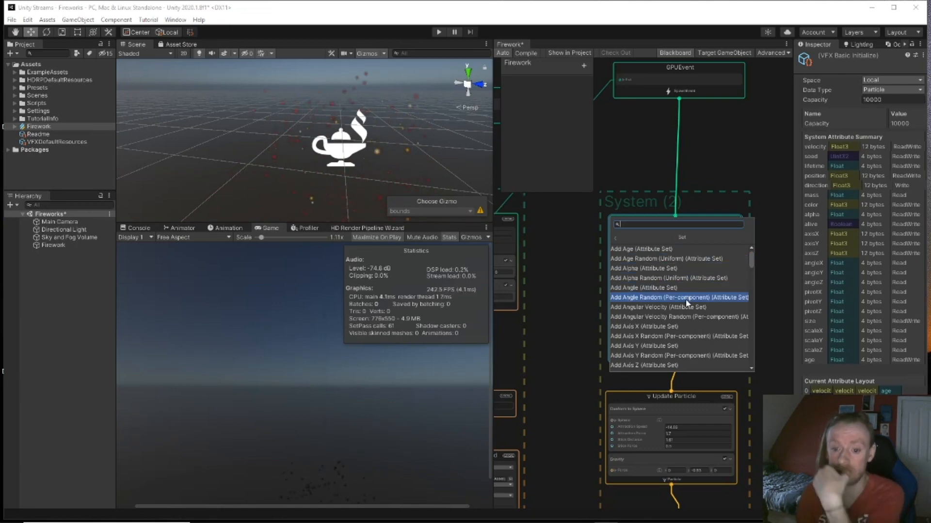
scroll(686, 302, "down", 1)
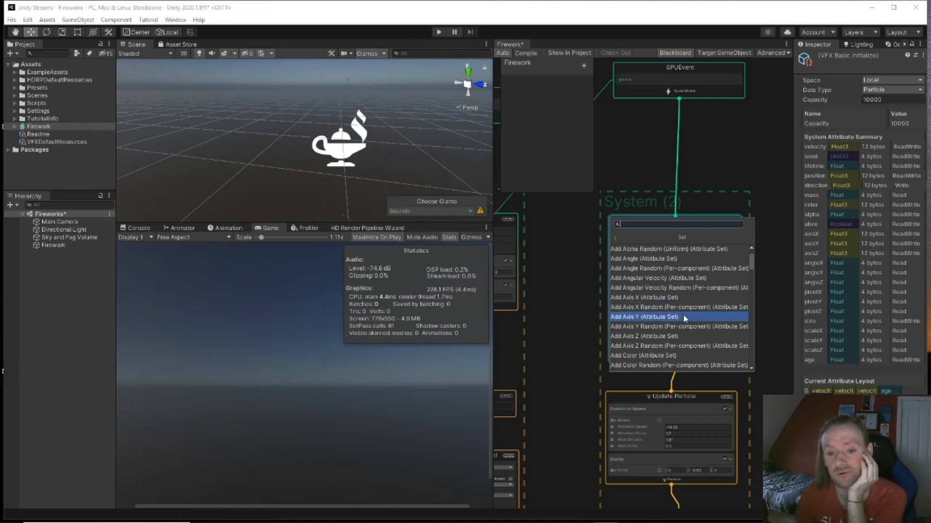
left_click(684, 317)
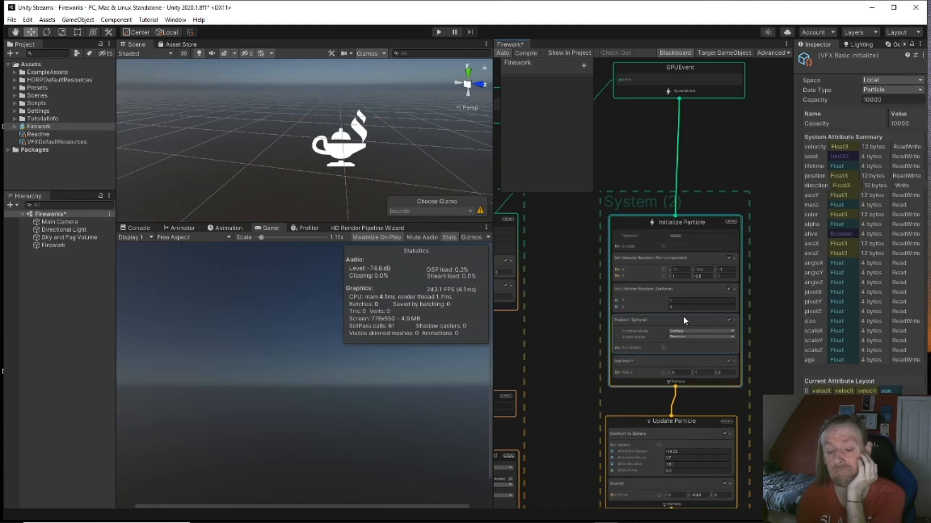
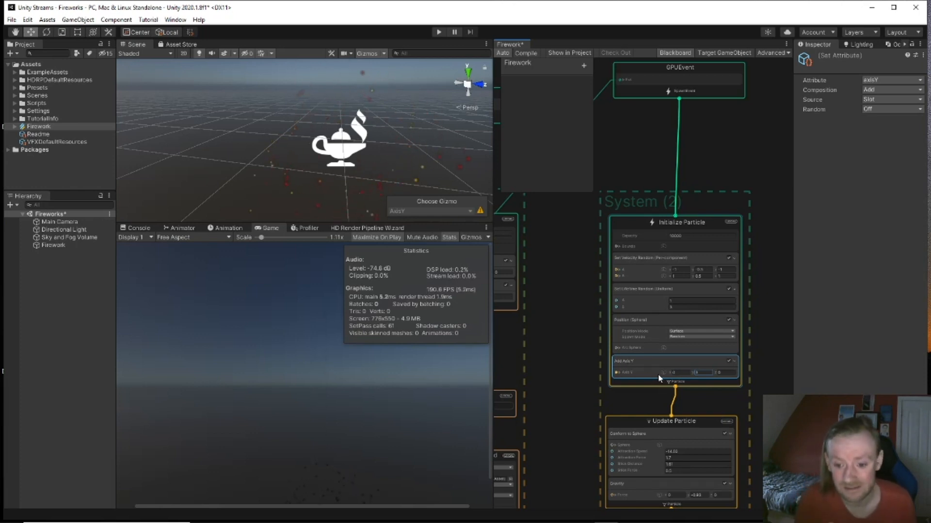
Step: Set the Add Axis Y block's Y value to 100 and check its x, y, z components
left_click_drag(693, 373, 836, 381)
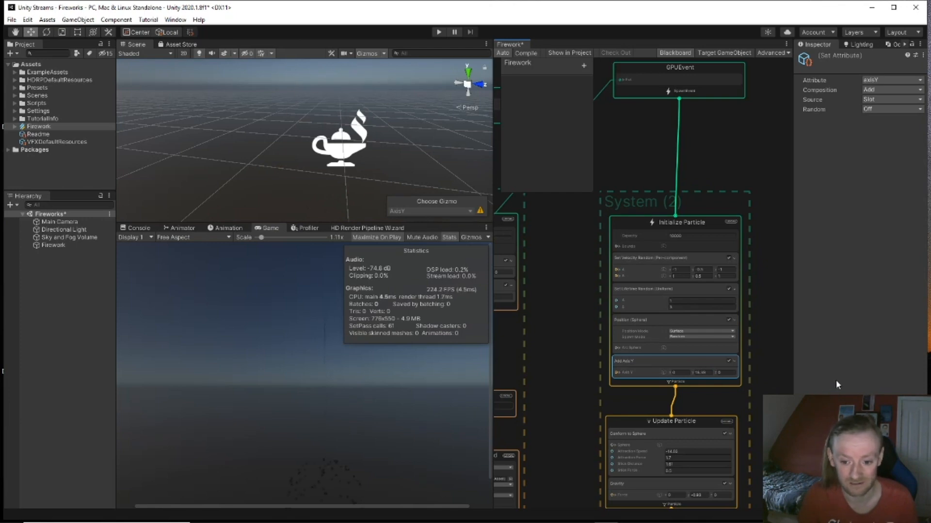
left_click_drag(707, 373, 669, 378)
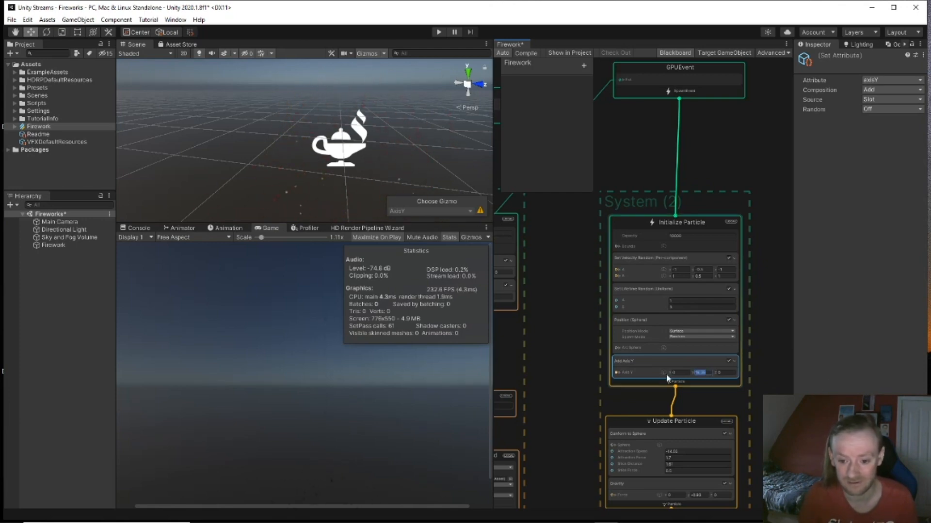
type("100")
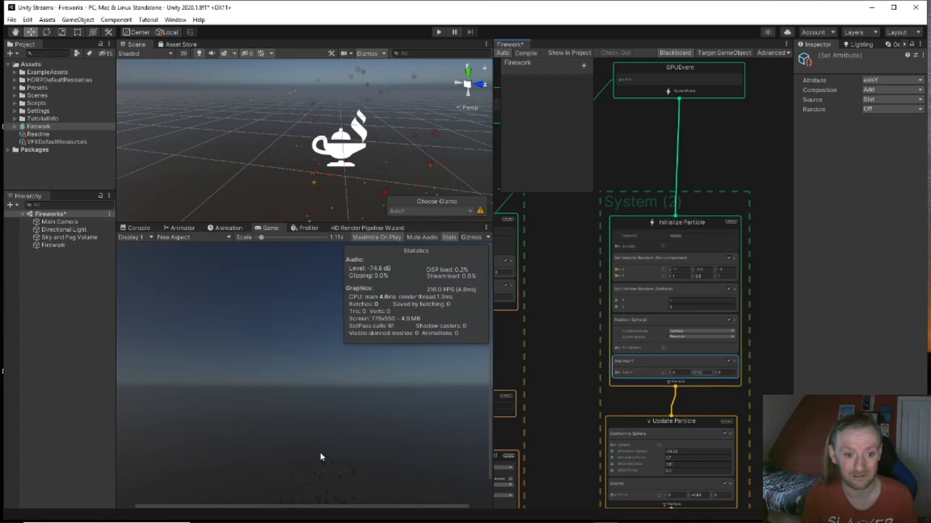
left_click(617, 372)
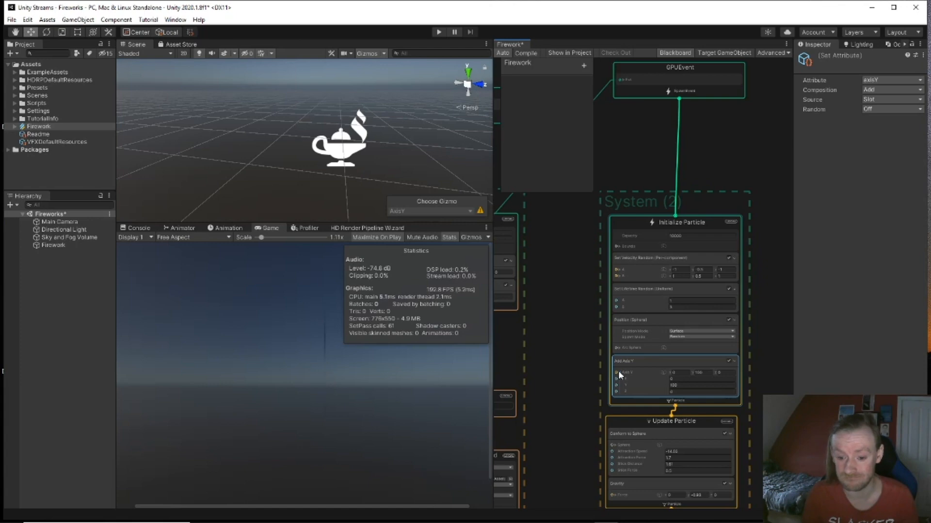
left_click(617, 373)
Step: Delete the Add Axis Y block from Initialize Particle
scroll(646, 374, "up", 3)
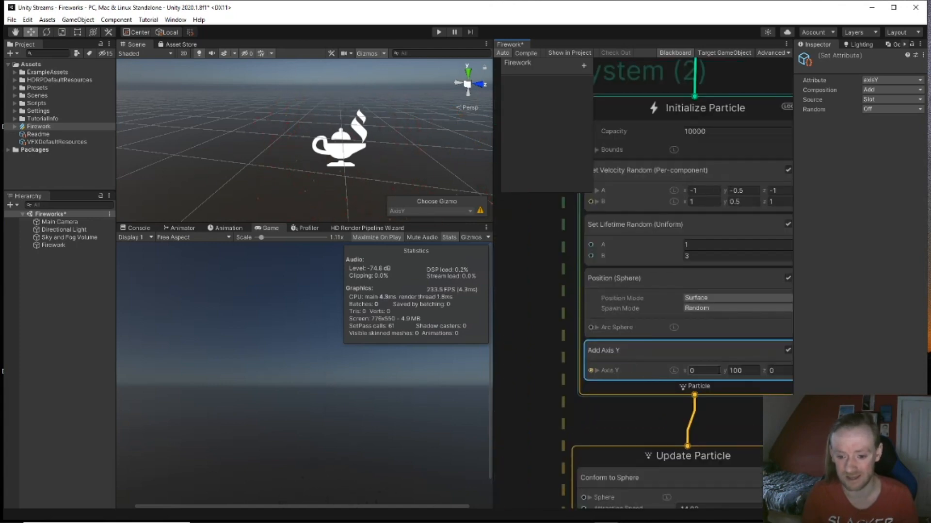
scroll(723, 374, "down", 1)
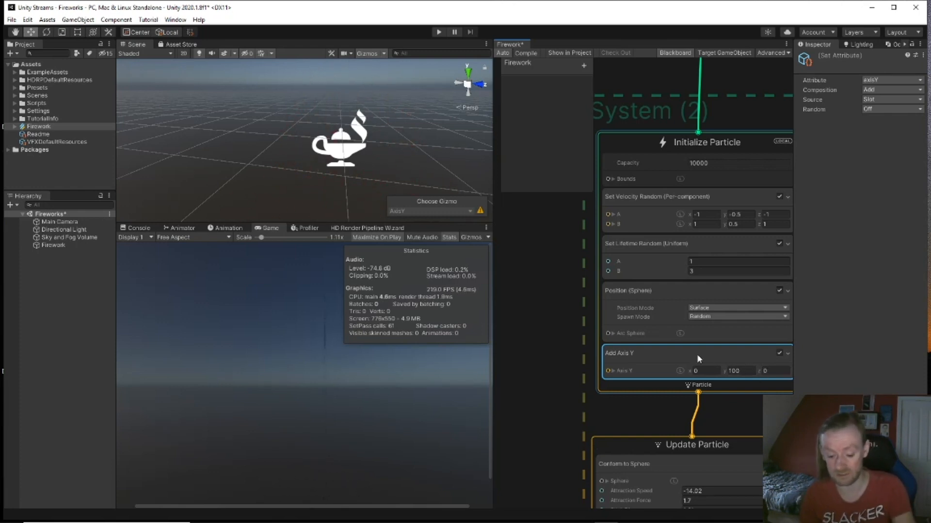
key("Delete")
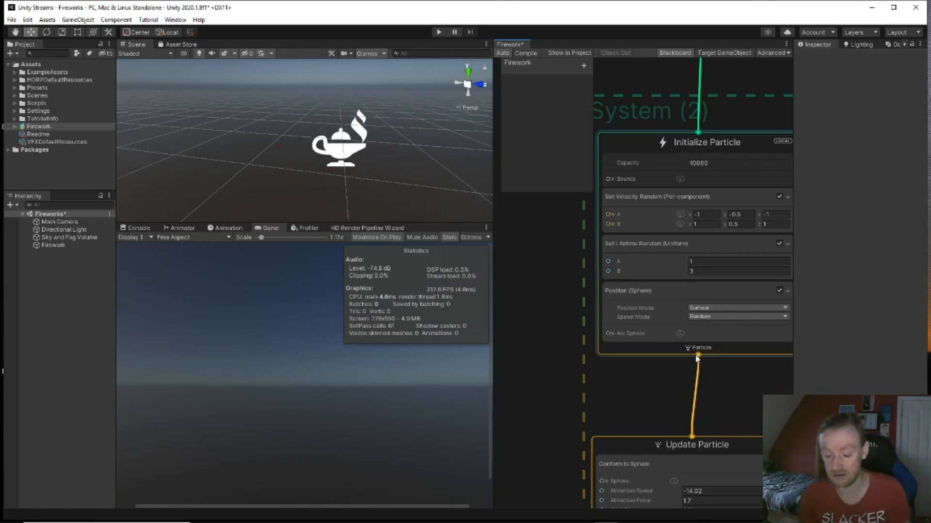
Step: Add an Add Position block from Attribute > Set to System (2)'s Initialize Particle
left_click(688, 147)
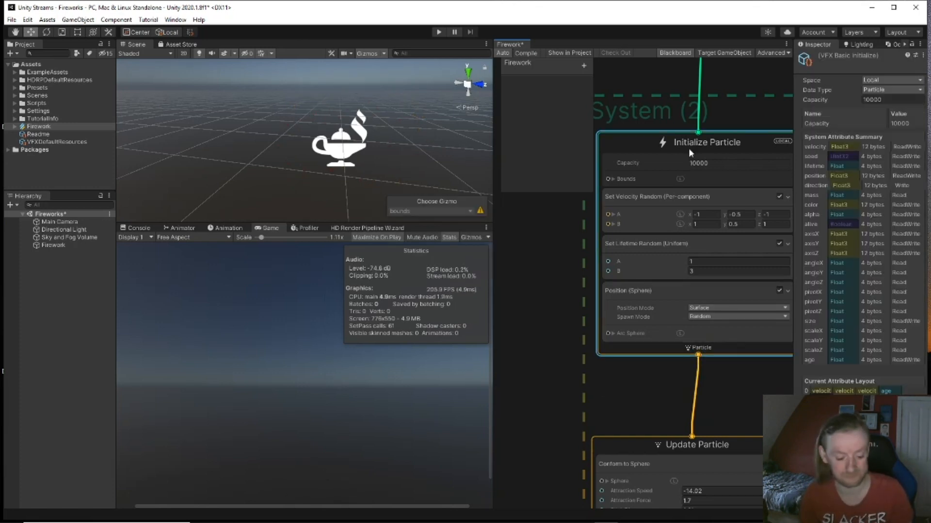
key("space")
left_click(685, 184)
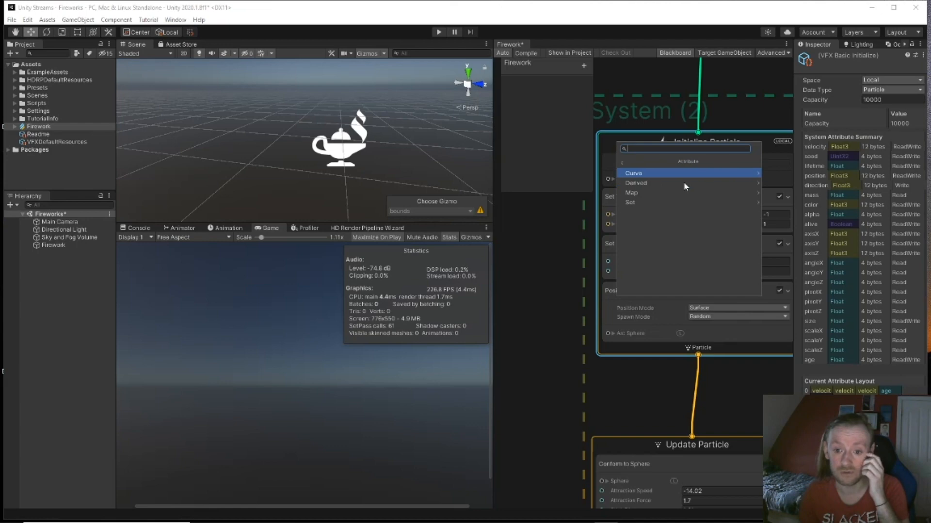
left_click(659, 203)
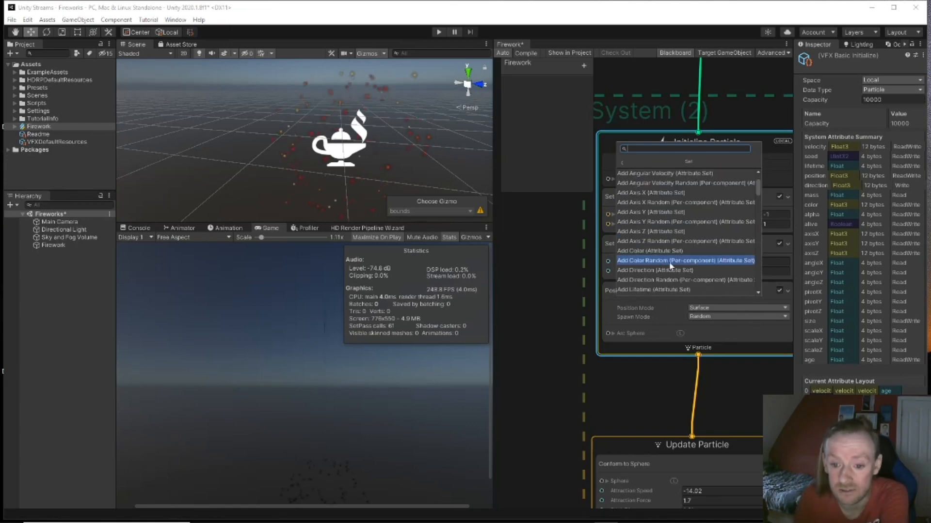
scroll(678, 269, "down", 2)
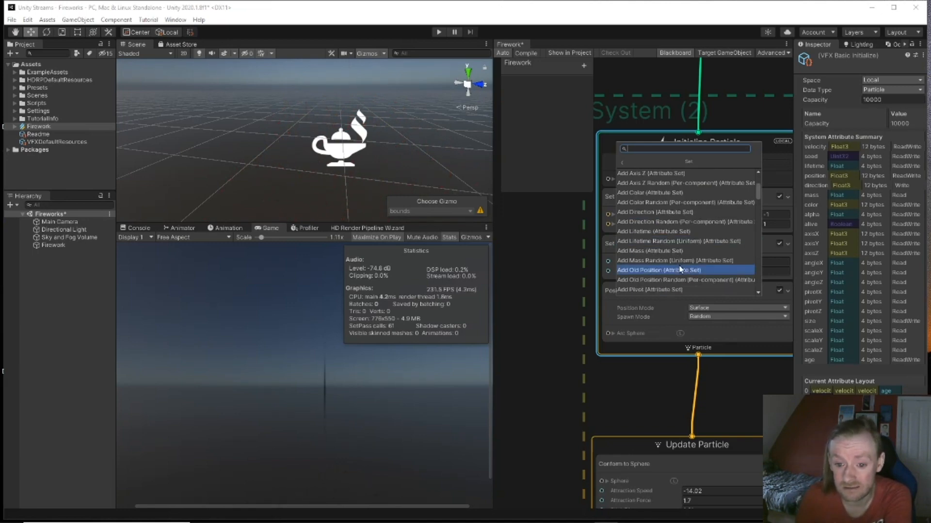
scroll(685, 273, "down", 1)
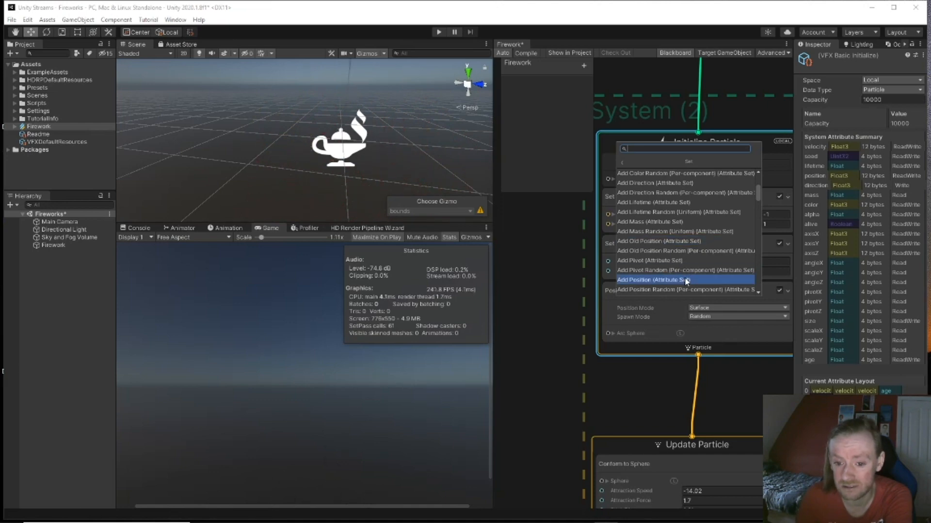
left_click(685, 279)
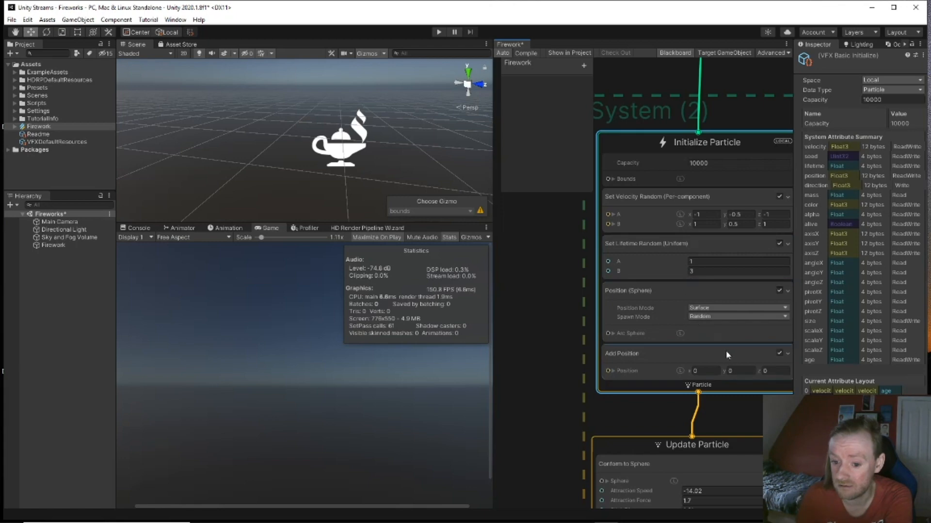
left_click(735, 369)
Step: Try Add Position y offsets of 3, 4 and 5, then confirm 5.5 while previewing the bursts
type("3")
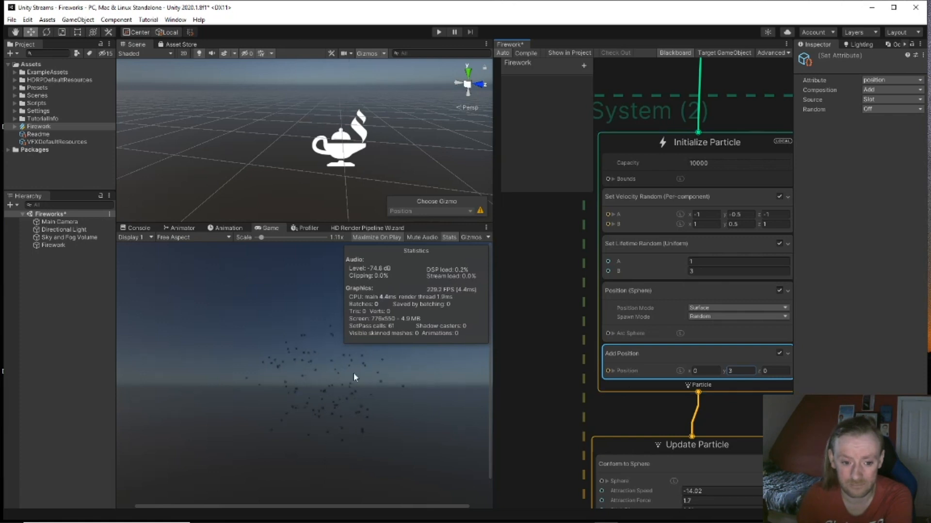
left_click(377, 378)
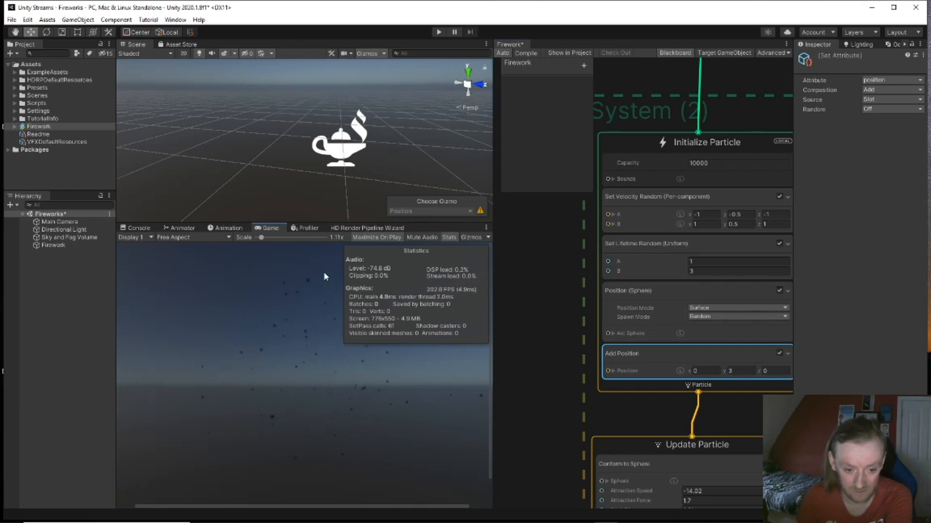
left_click(739, 371)
type("4")
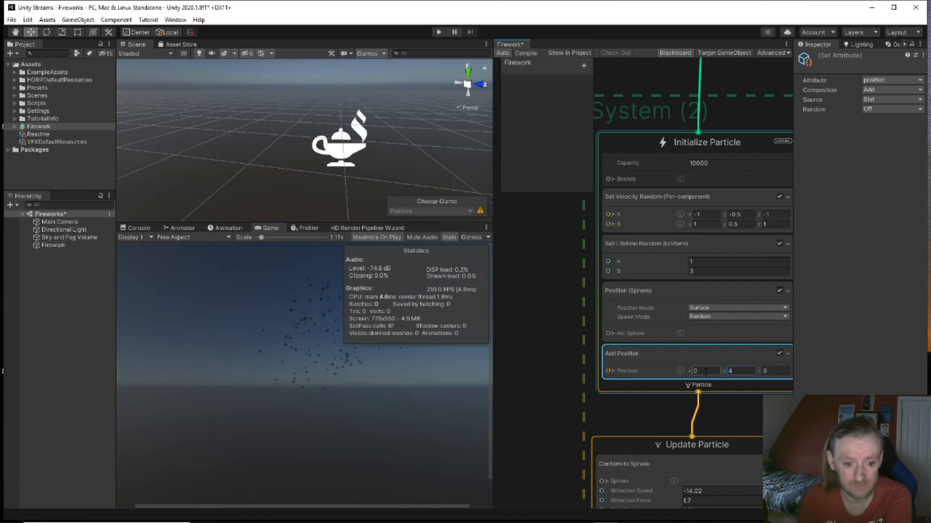
left_click_drag(739, 372, 708, 366)
type("5")
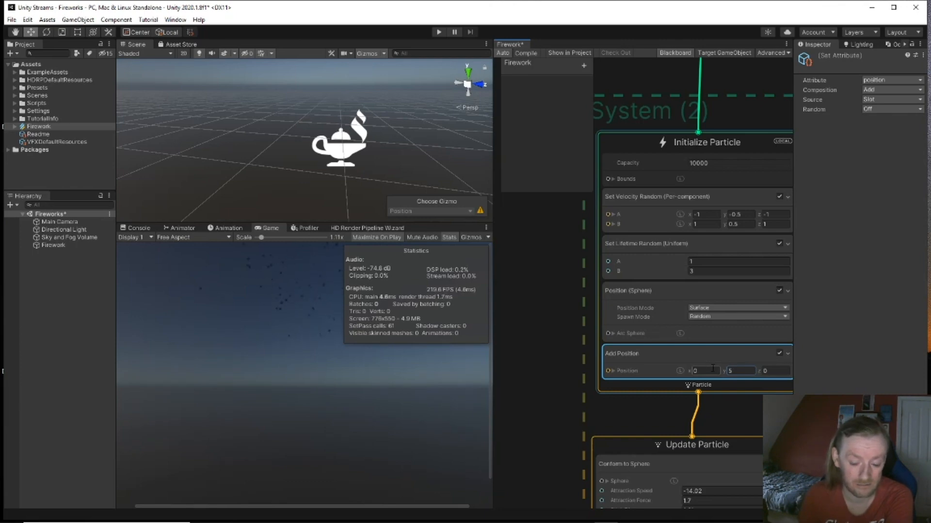
type("5.")
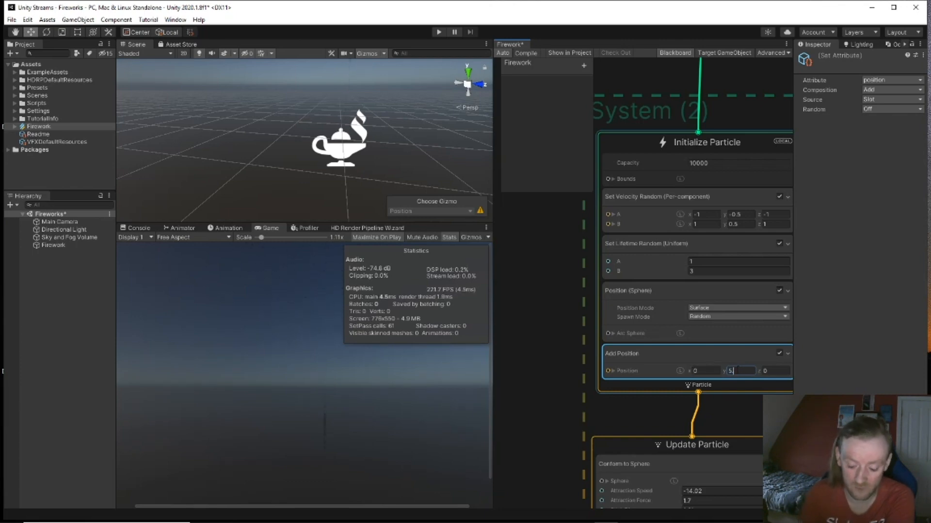
type("5")
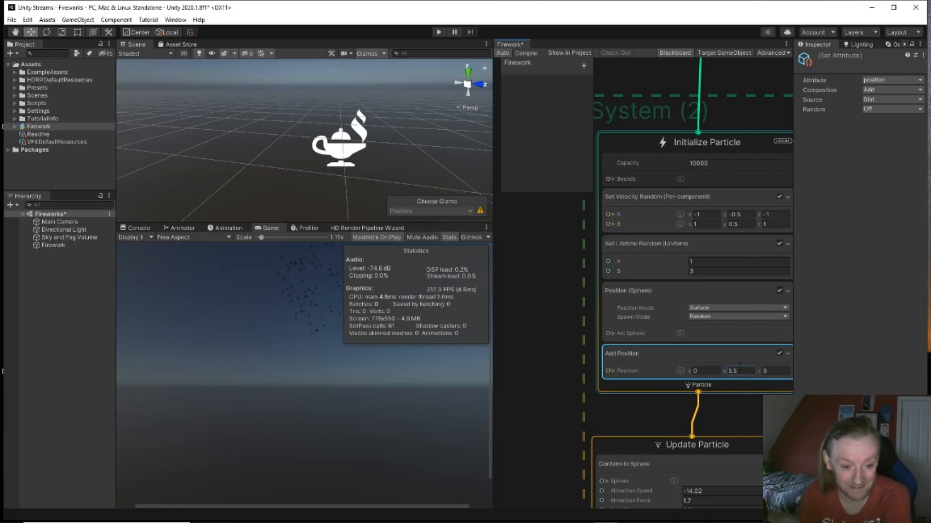
key("Return")
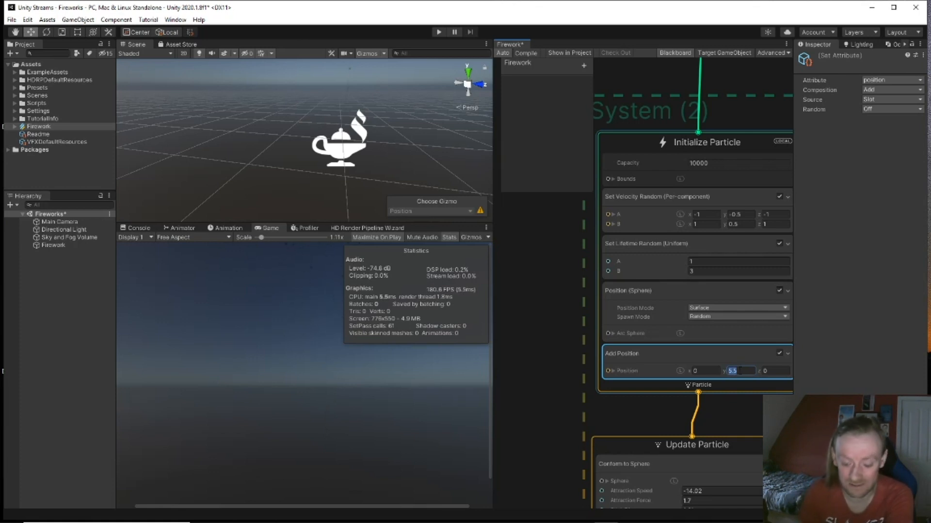
Step: Raise the y offset to 6, then settle on 7, and look up at the higher bursts
type("6")
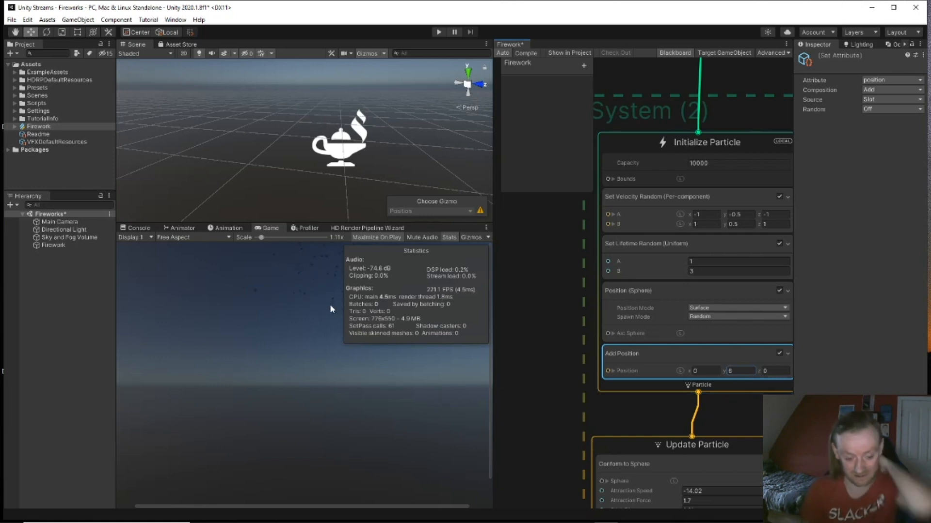
left_click(324, 315)
right_click_drag(343, 162, 391, 172)
left_click(735, 370)
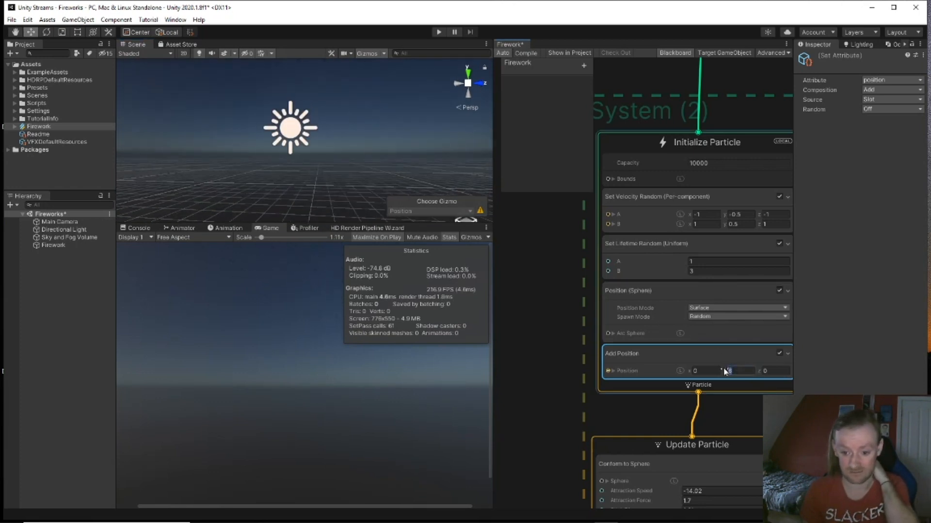
type("7")
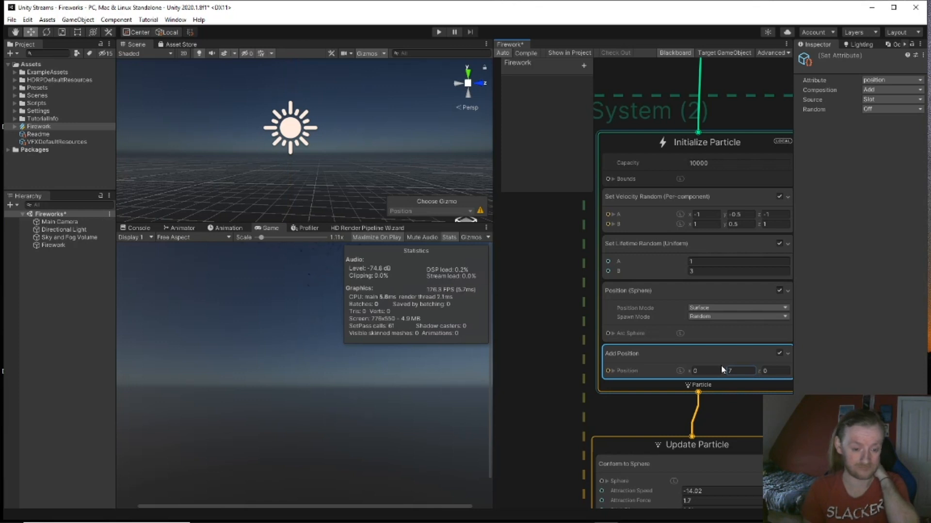
key("Return")
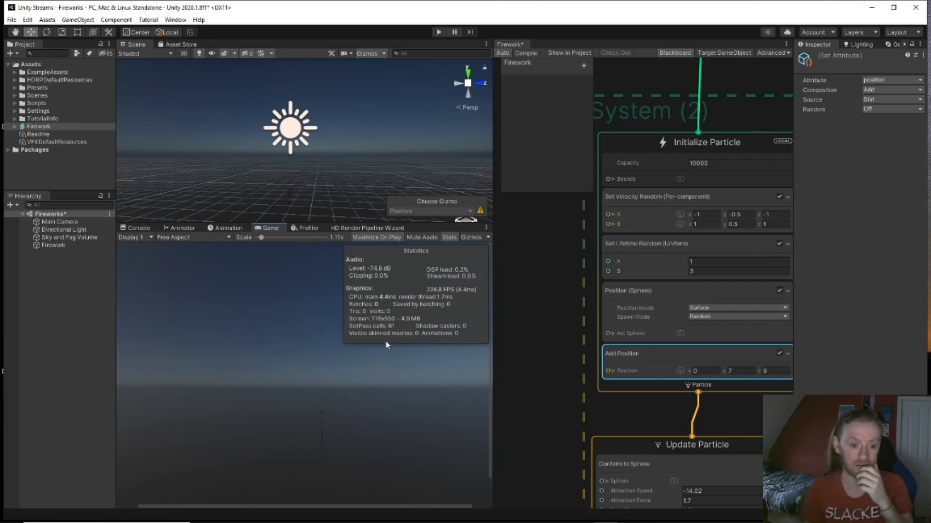
middle_click_drag(362, 153, 362, 173)
scroll(362, 173, "down", 3)
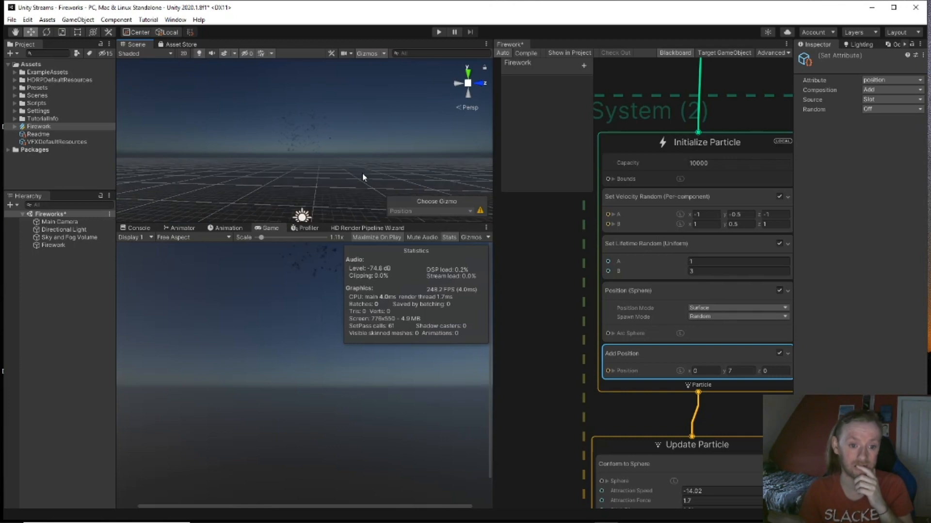
scroll(357, 177, "up", 2)
scroll(358, 177, "down", 2)
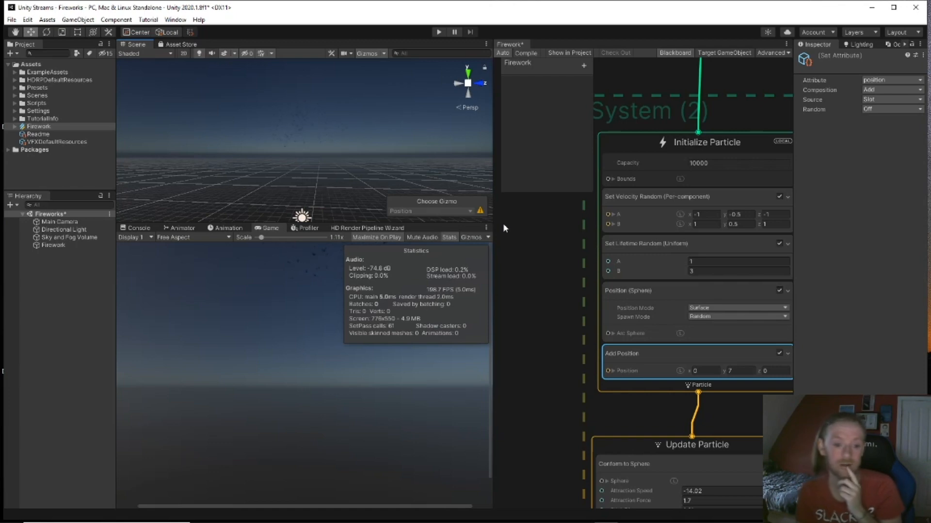
Step: Bring the rocket strip output into view and open its Size over Life curve
scroll(546, 344, "down", 4)
middle_click_drag(545, 346, 578, 260)
middle_click_drag(599, 347, 691, 257)
scroll(654, 328, "up", 1)
scroll(654, 328, "up", 1)
middle_click_drag(618, 330, 714, 322)
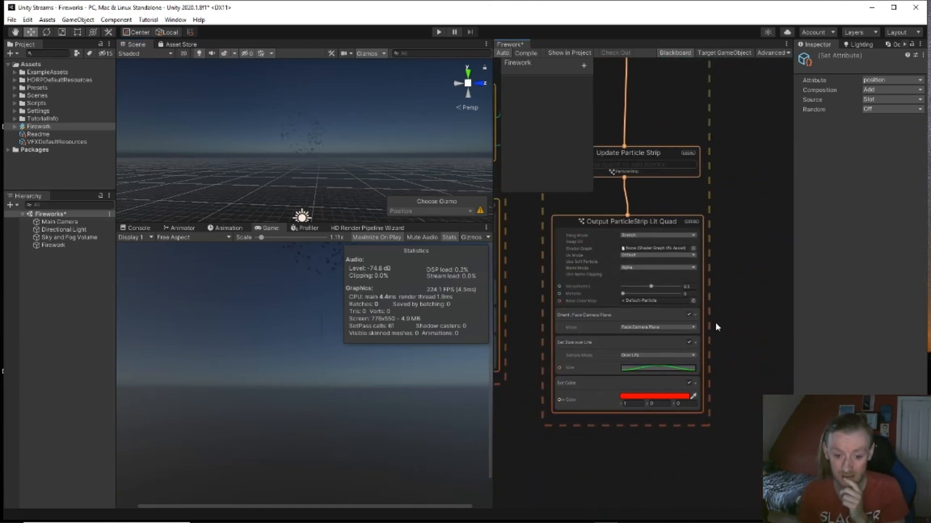
left_click(662, 371)
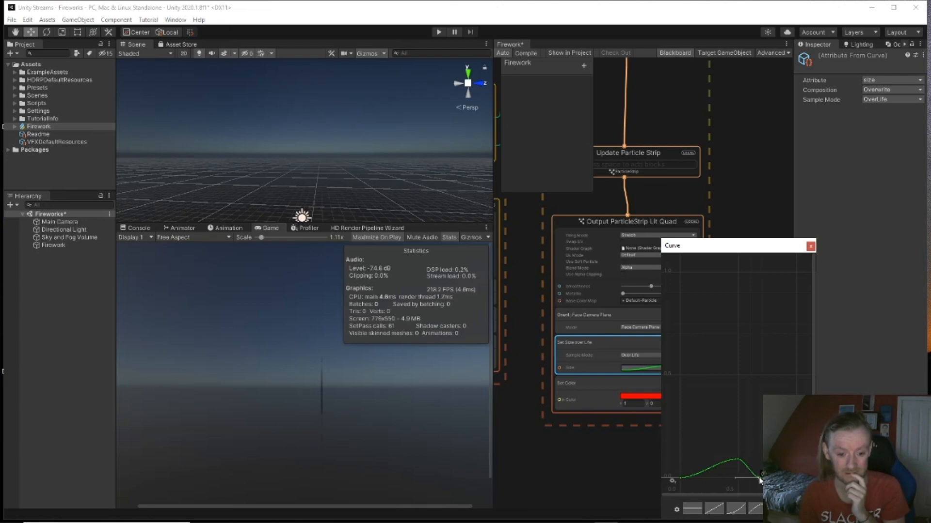
Step: Drag the curve's peak and end keys into a mid-life bump that falls to zero
left_click_drag(759, 480, 753, 480)
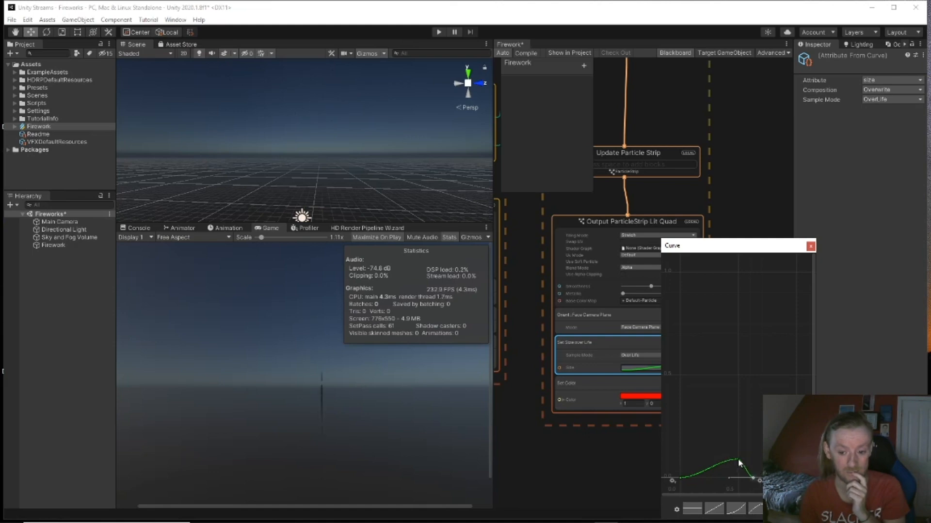
left_click_drag(738, 459, 722, 460)
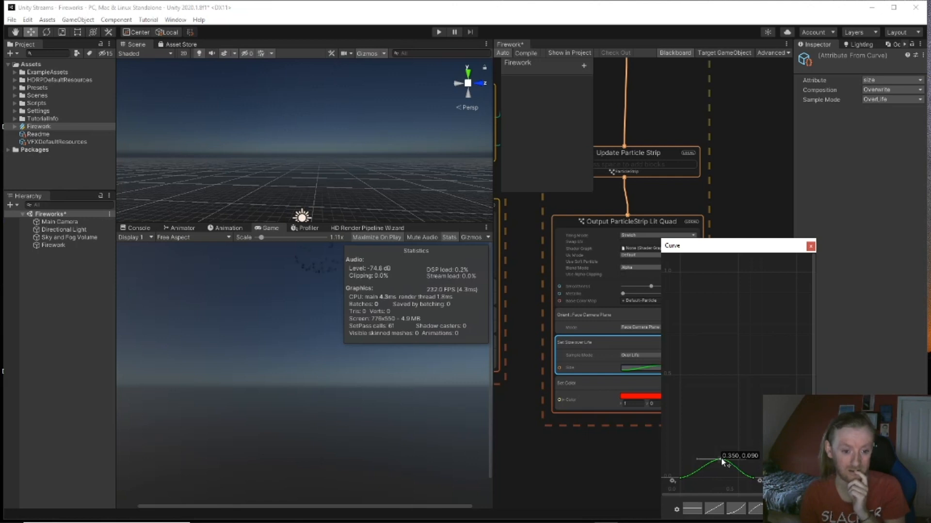
left_click_drag(720, 463, 741, 481)
left_click(753, 479)
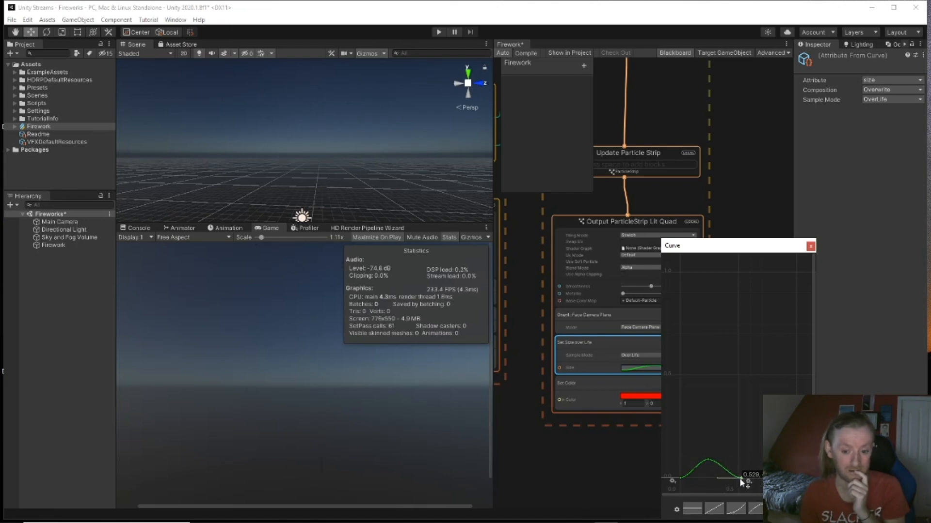
left_click_drag(741, 482, 761, 480)
left_click_drag(761, 479, 719, 455)
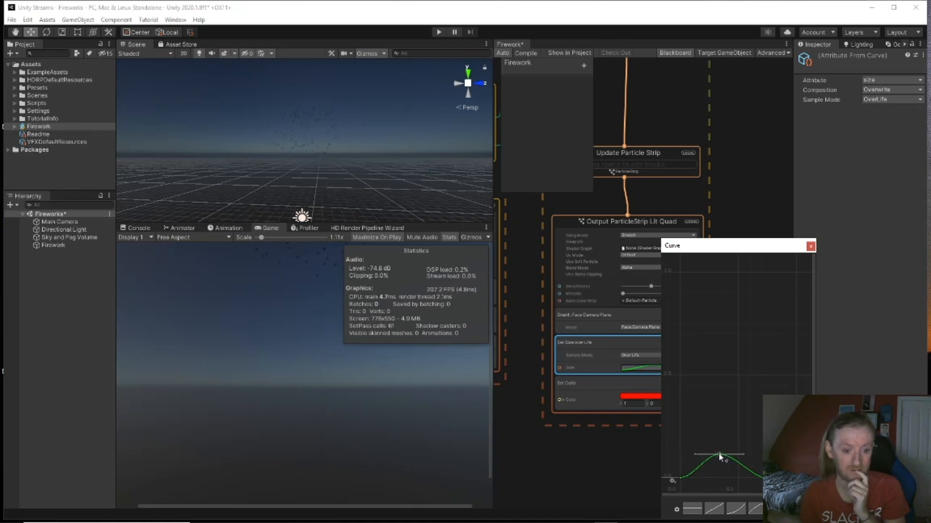
left_click(810, 247)
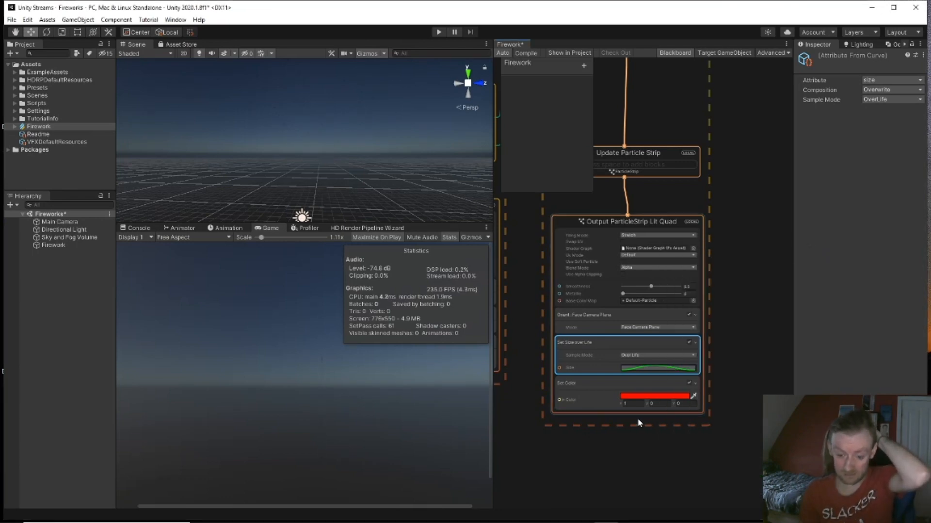
Step: Delete the strip output's Set Color block
left_click(644, 398)
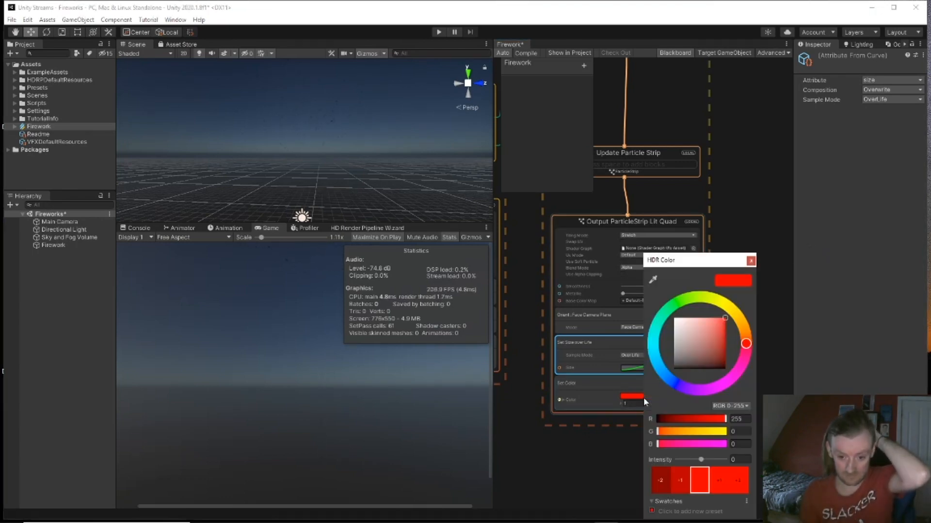
left_click(610, 389)
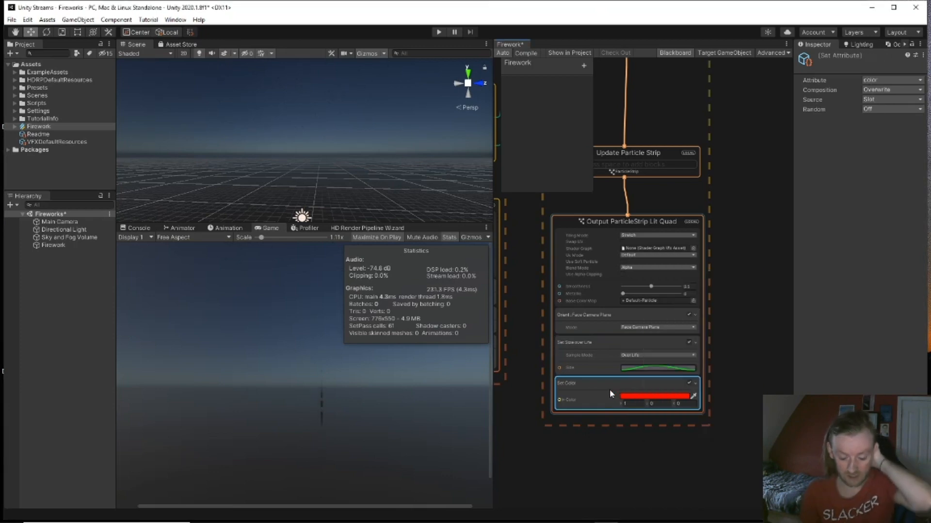
key("Delete")
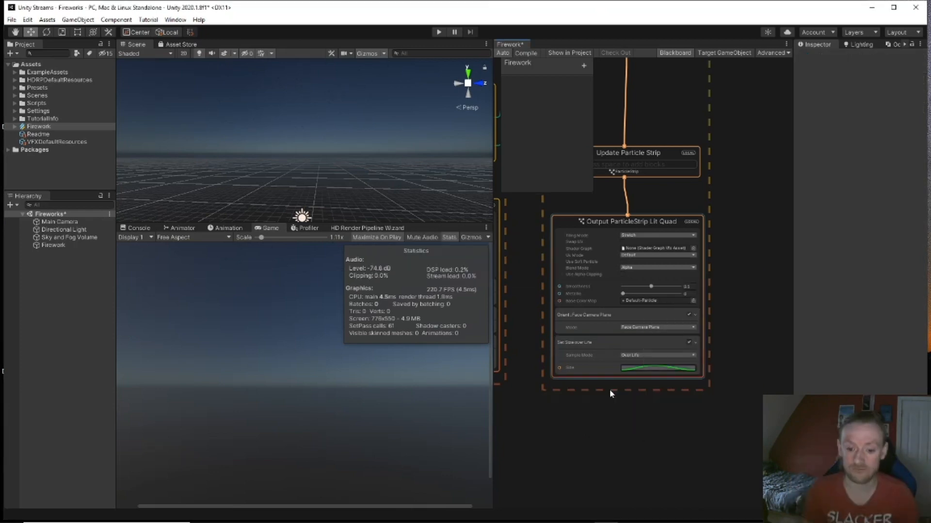
Step: Add an Add Color over Life block to the strip output with the red gradient preset
left_click(614, 220)
key("space")
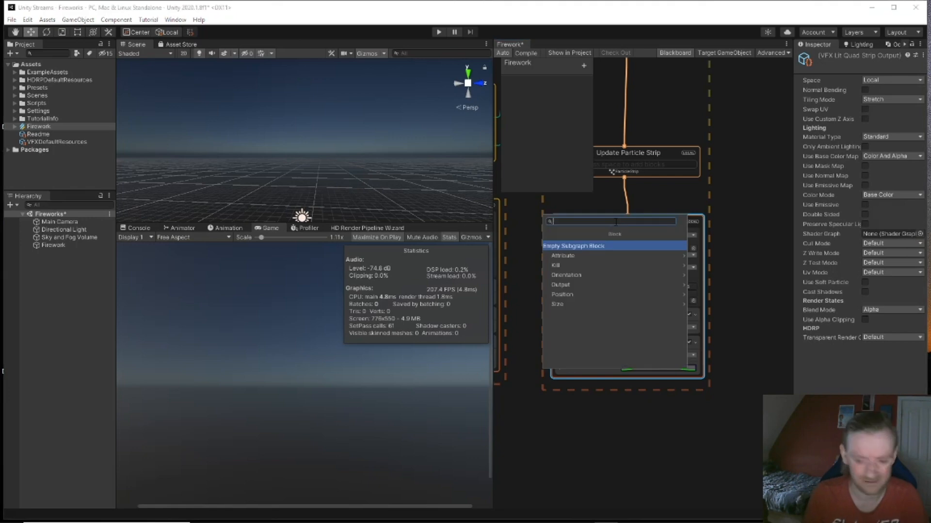
type("colo")
key("Down")
key("Down")
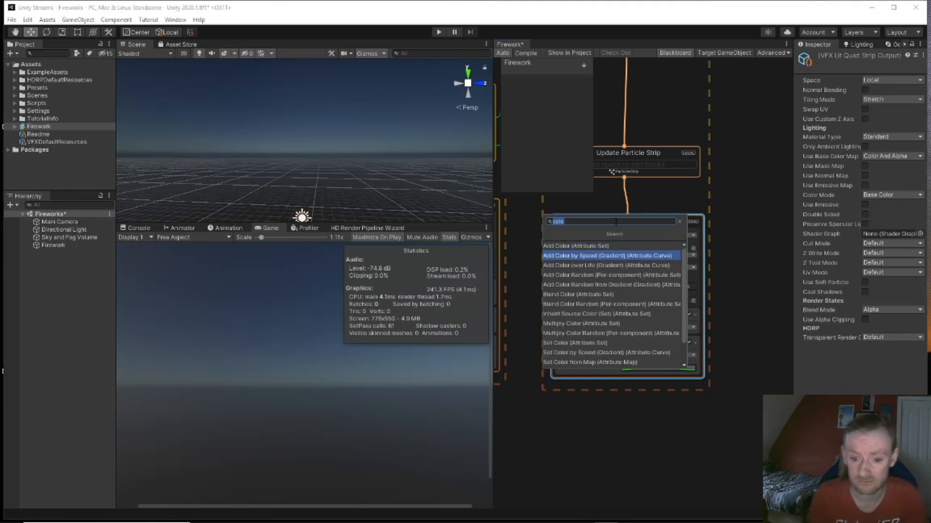
key("Return")
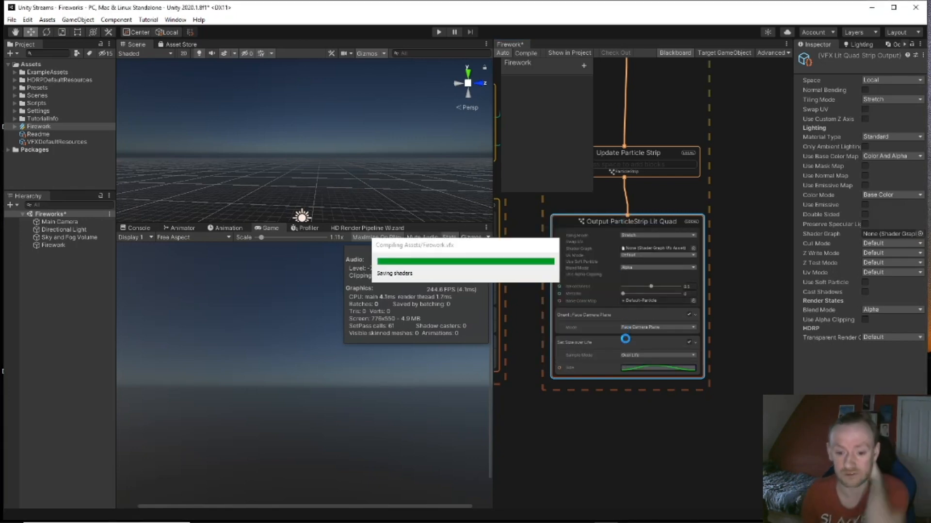
left_click(648, 419)
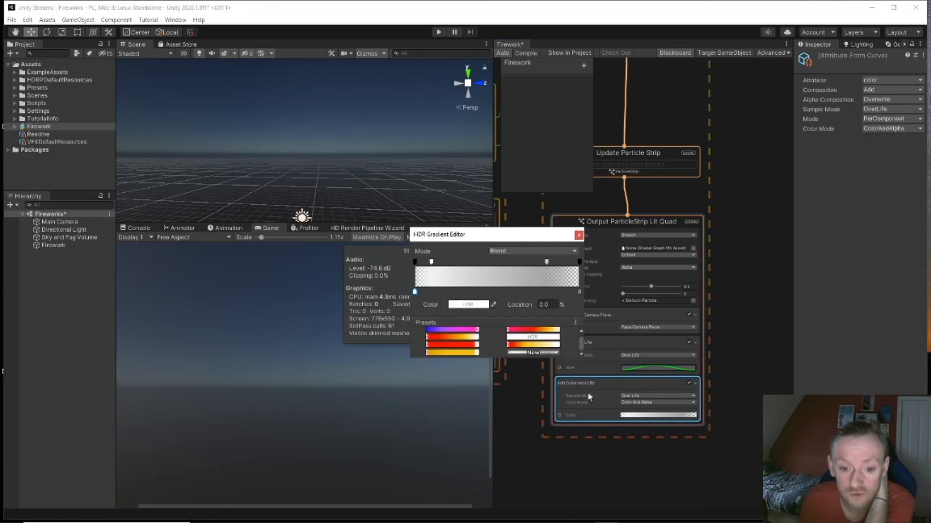
left_click(470, 345)
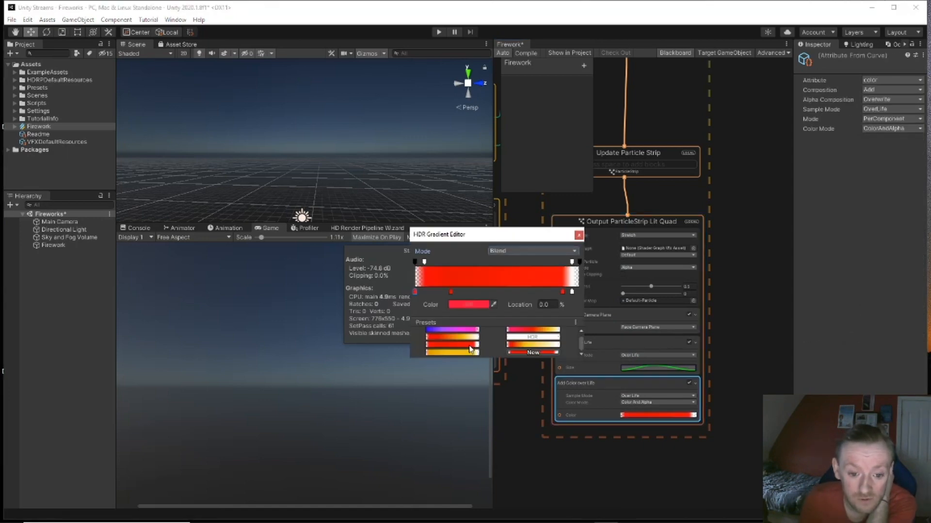
left_click(579, 236)
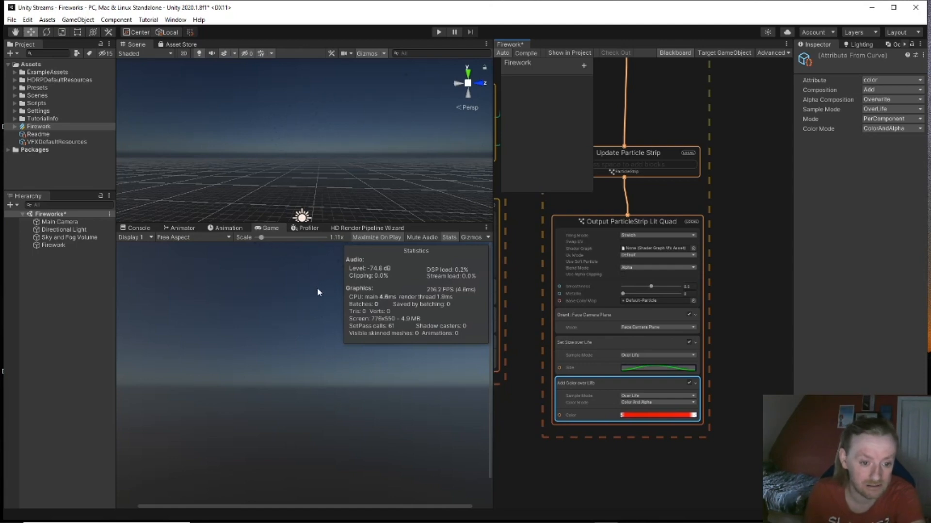
right_click_drag(322, 147, 335, 213)
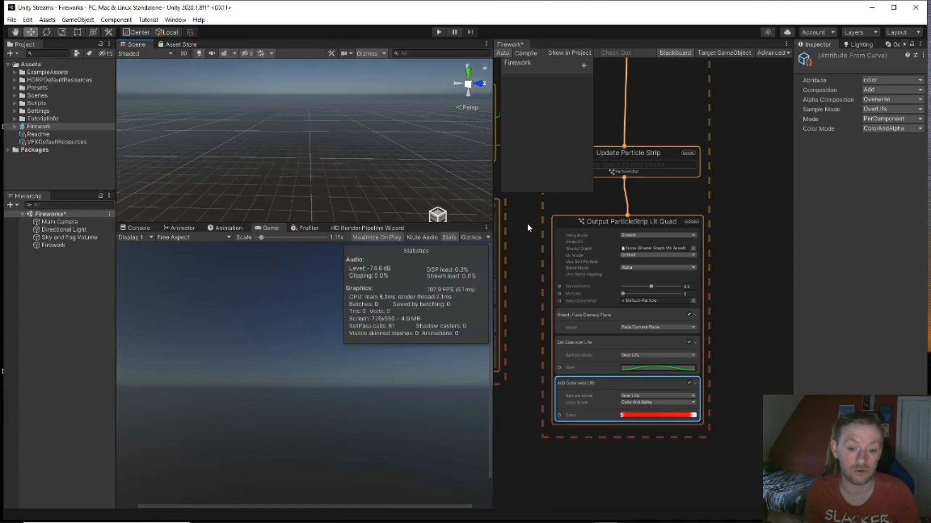
scroll(527, 223, "down", 5)
Step: Delete the GPU Event On Die block from Update Particle
middle_click_drag(583, 324, 589, 346)
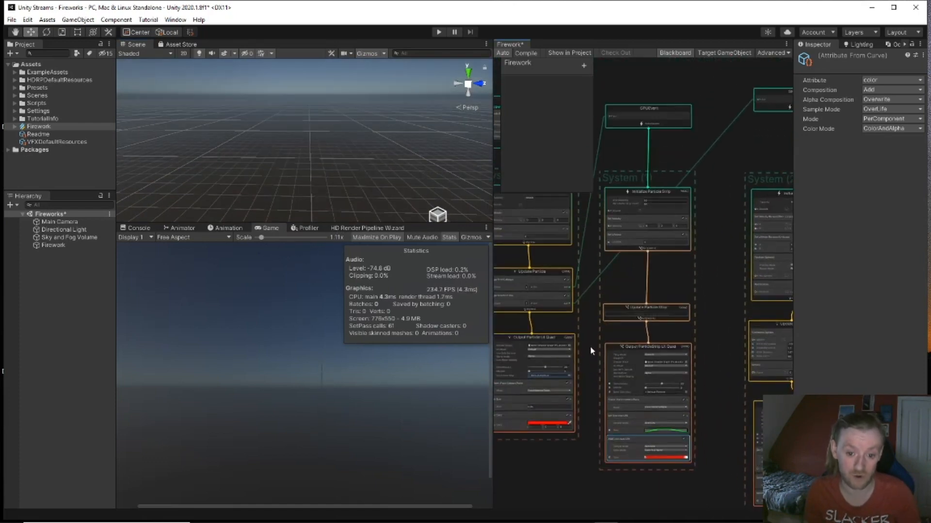
left_click(529, 294)
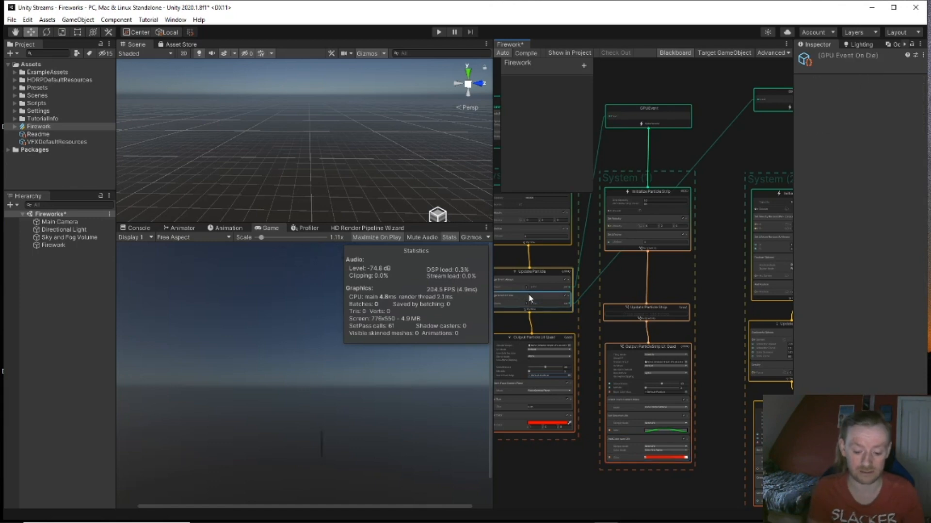
key("Delete")
Step: Add Trigger Event On Die to Update Particle Strip and wire it to System (2)'s GPUEvent
left_click(652, 318)
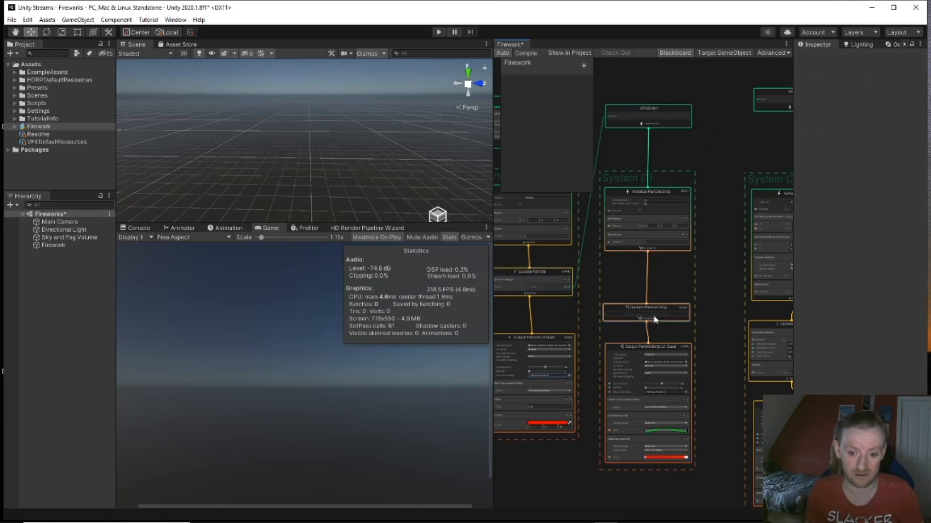
key("space")
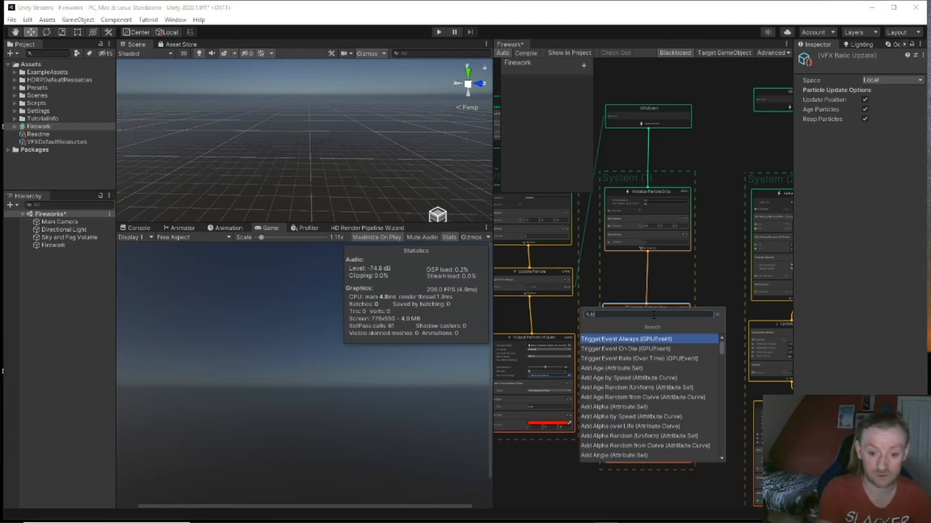
key("Down")
key("Return")
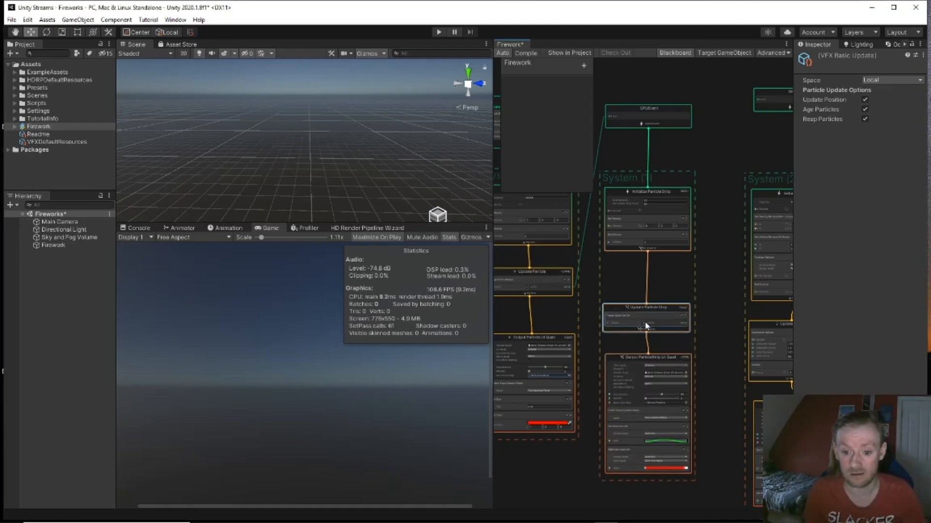
left_click(643, 323)
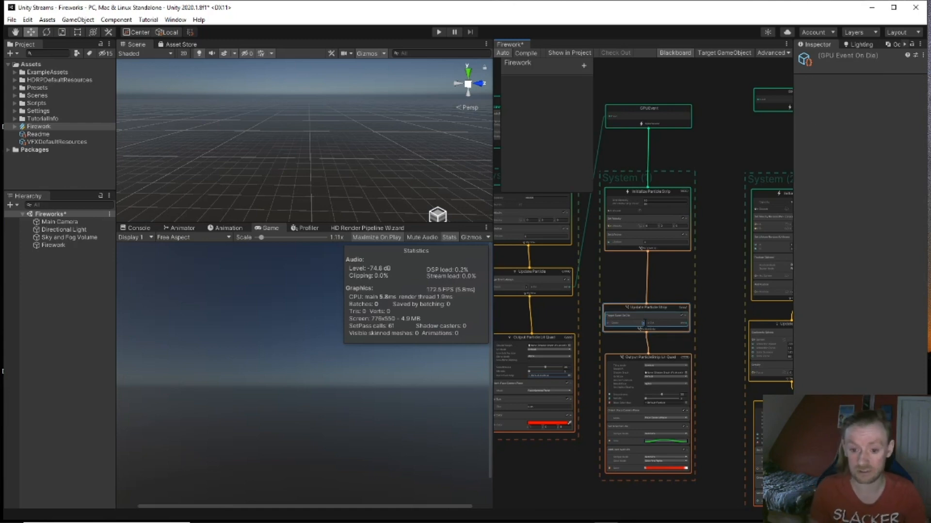
left_click_drag(686, 323, 733, 109)
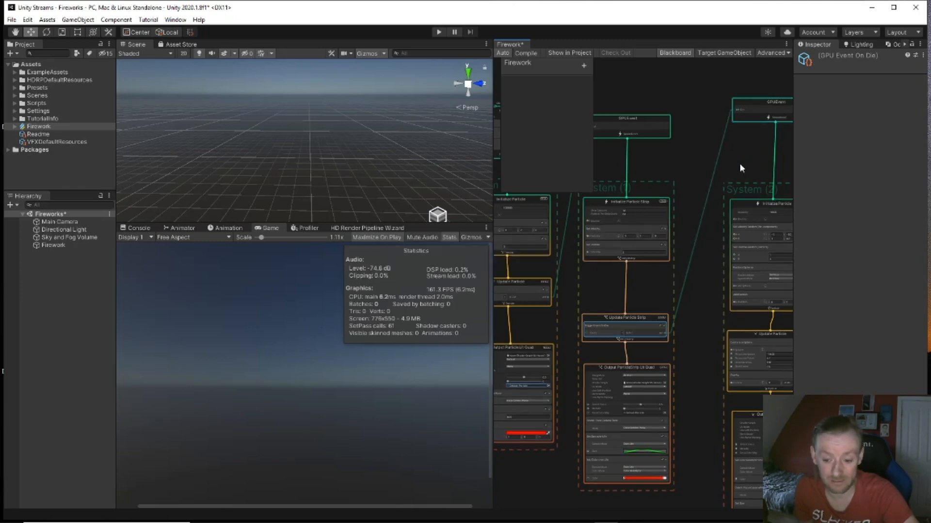
Step: Look around the Scene view from the horizon down onto the grid
middle_click_drag(703, 314, 697, 243)
scroll(697, 243, "down", 1)
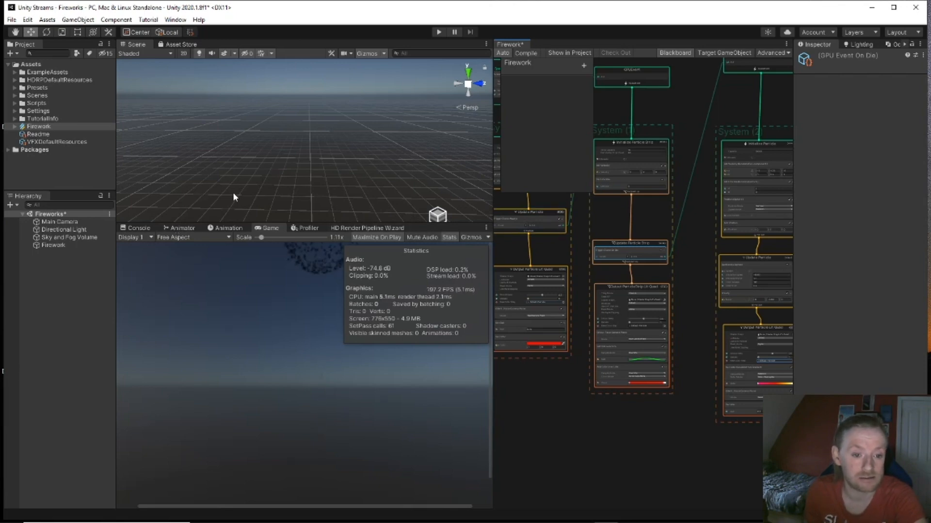
right_click_drag(318, 210, 346, 106)
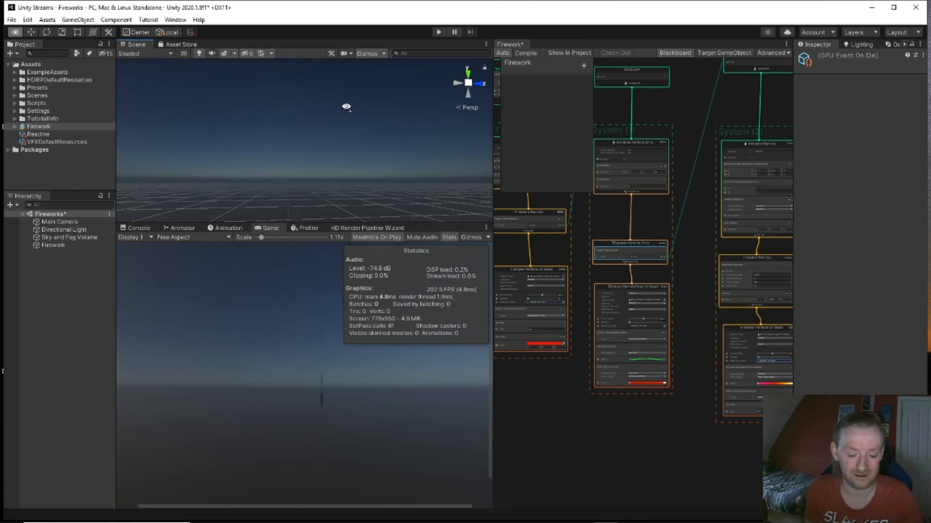
mouse_move(346, 109)
middle_mouse_down()
mouse_move(350, 179)
mouse_move(341, 114)
middle_mouse_up()
right_click_drag(341, 114, 274, 139)
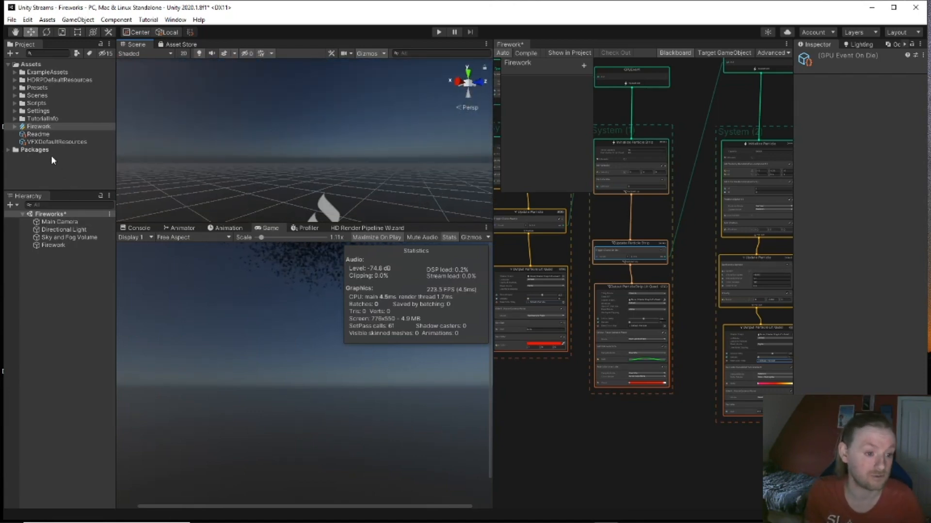
Step: Frame the Firework object with F and circle above it to watch the bursts
left_click(60, 245)
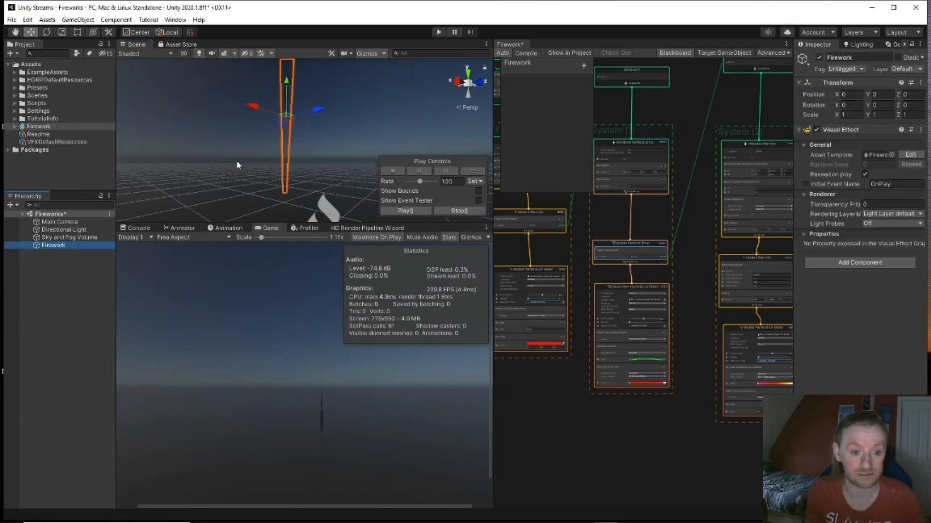
key("f")
right_click_drag(310, 146, 336, 154)
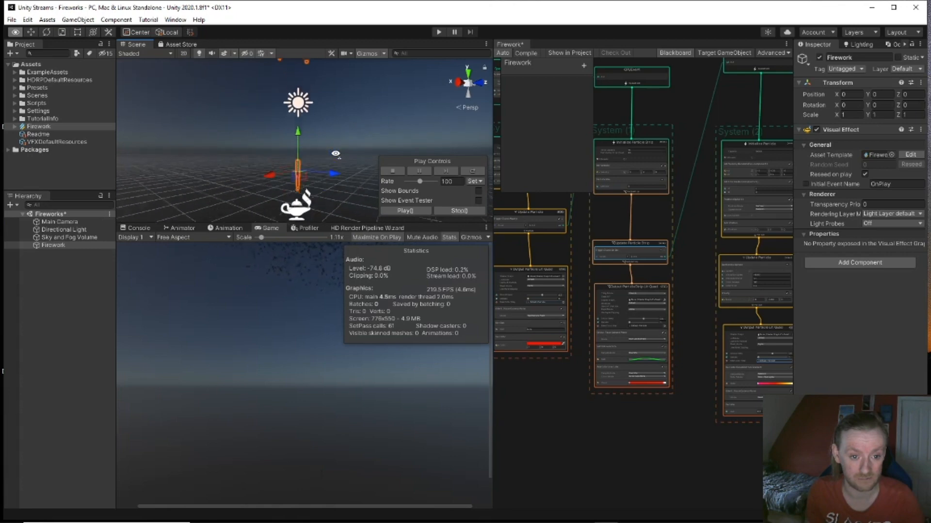
key("e")
right_click_drag(335, 153, 347, 201)
scroll(646, 270, "up", 3)
scroll(646, 268, "up", 2)
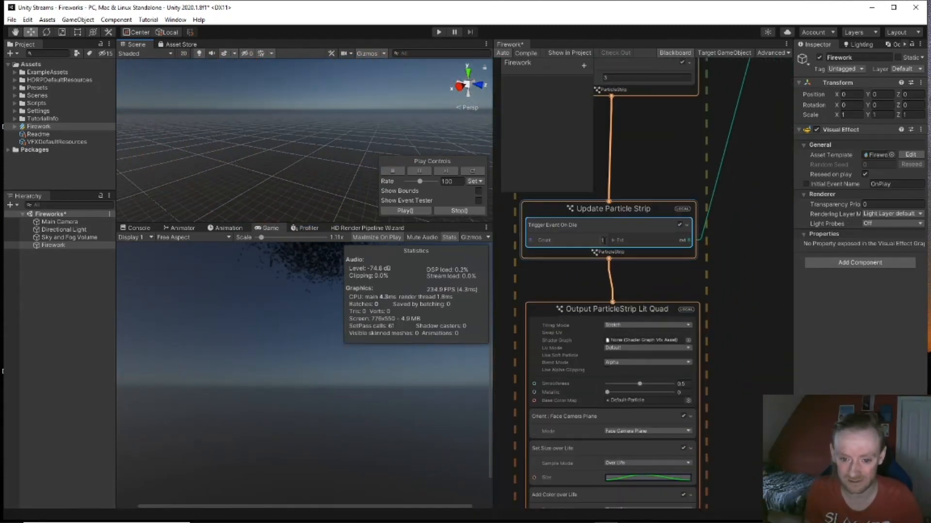
left_click_drag(621, 240, 581, 241)
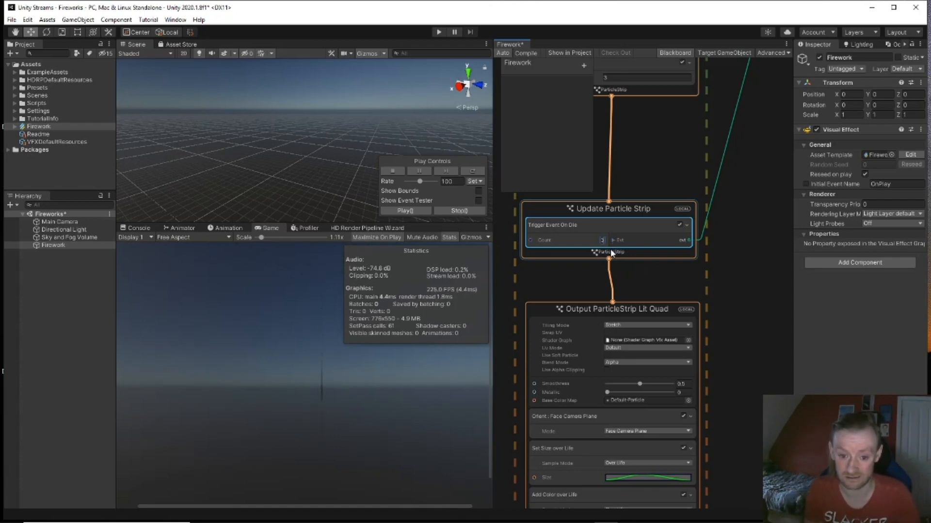
scroll(659, 268, "down", 3)
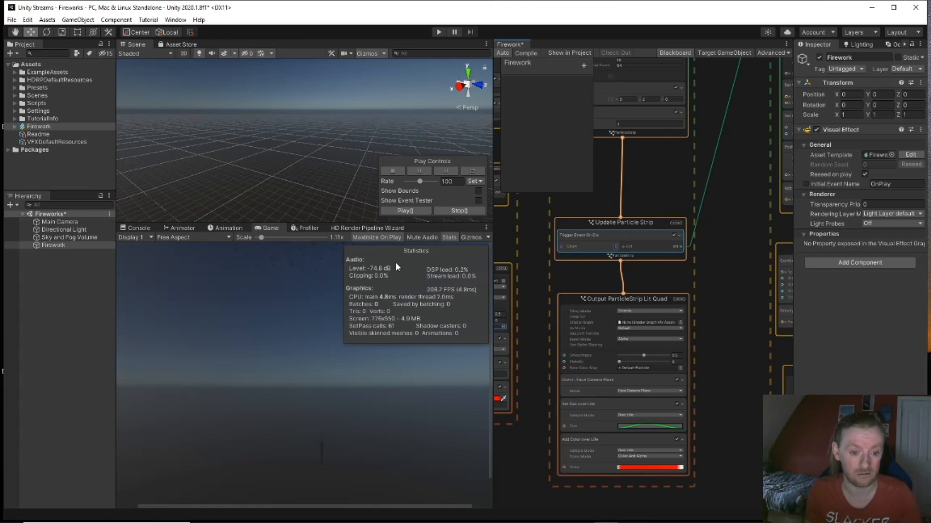
Step: Zoom into the burst system's Update Particle and select its Conform to Sphere block
middle_click_drag(669, 190, 531, 198)
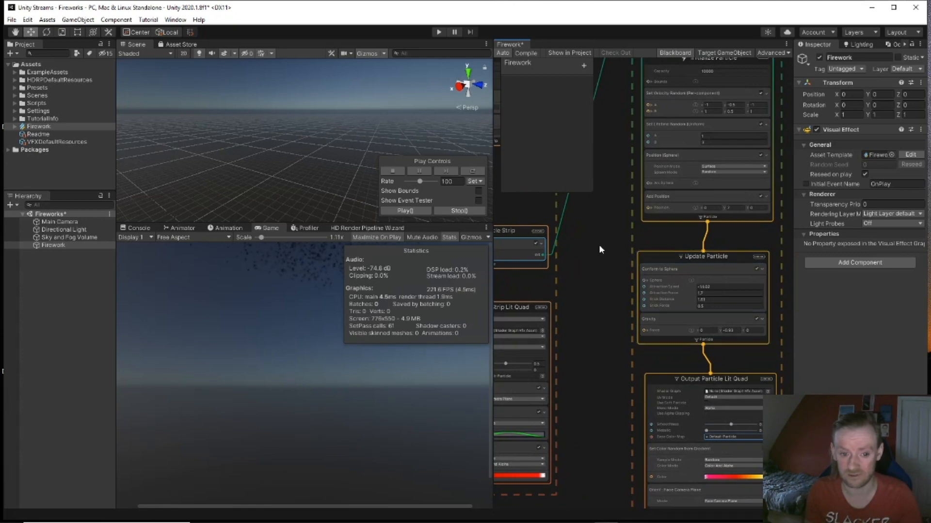
middle_click_drag(635, 264, 599, 238)
scroll(668, 274, "up", 3)
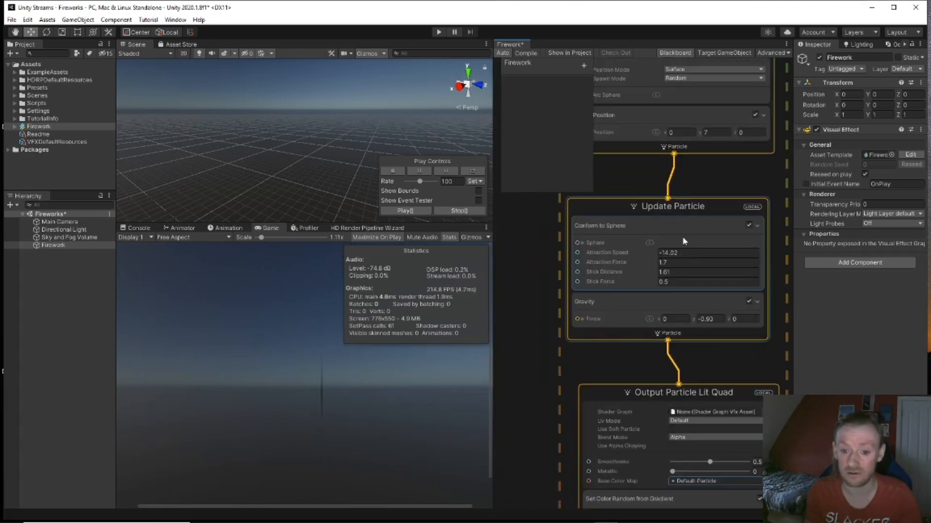
left_click(745, 284)
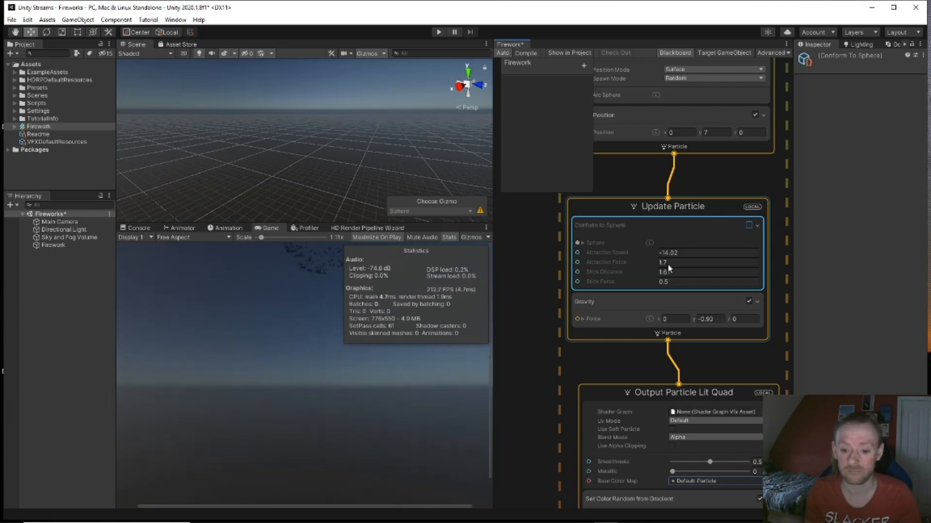
Step: Orbit and pull back the Scene camera to watch the particle bursts
middle_click_drag(619, 368, 595, 210)
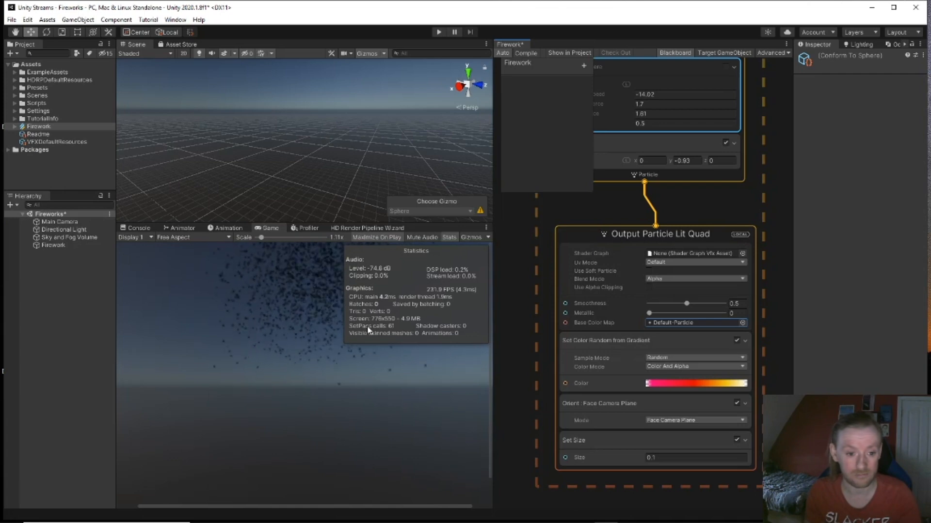
left_click_drag(422, 144, 292, 252, "alt")
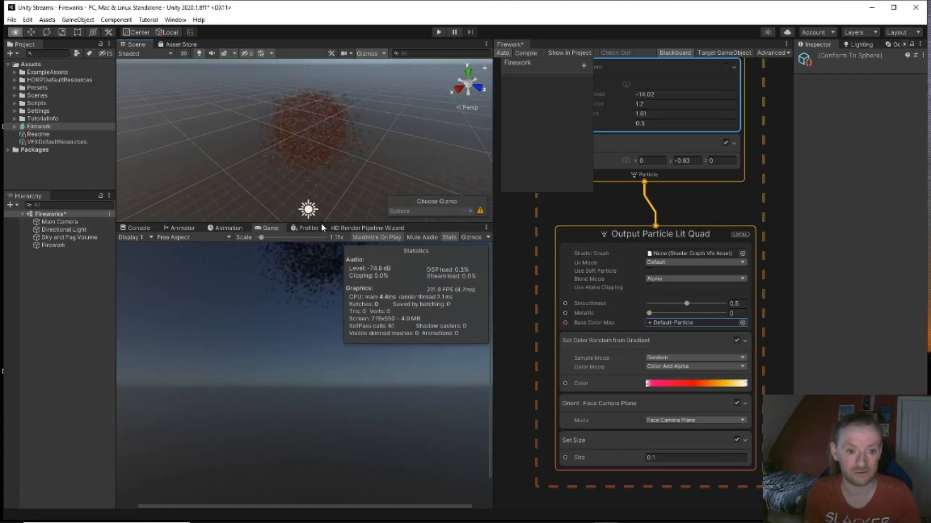
right_click_drag(318, 251, 415, 214)
key("s")
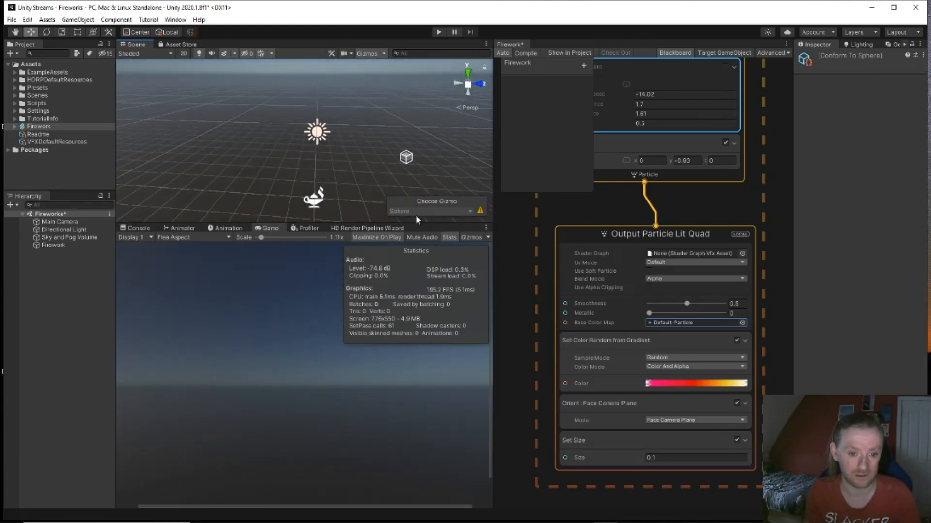
right_click_drag(384, 152, 347, 75)
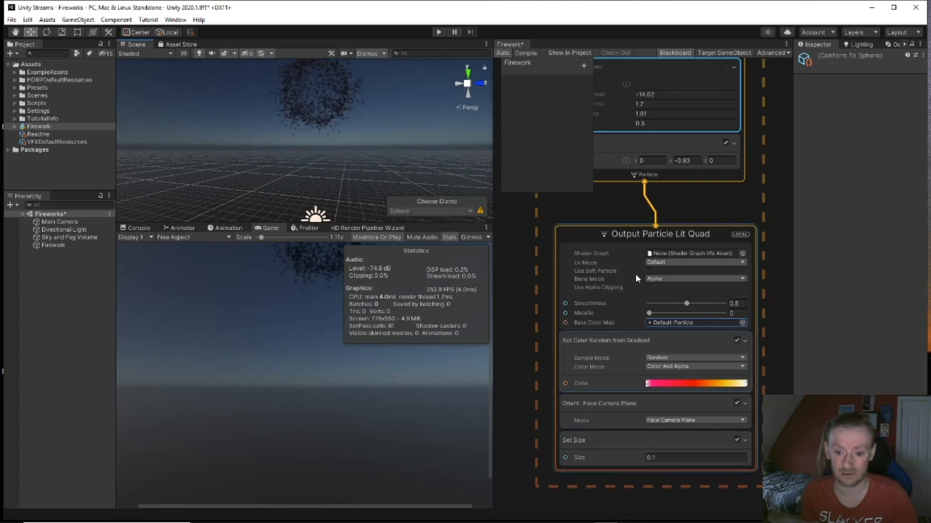
scroll(618, 209, "down", 1)
Step: Set the rocket strip's GPU Event On Die Count to 5
middle_click_drag(612, 205, 756, 261)
scroll(654, 273, "down", 1)
middle_click_drag(654, 272, 718, 296)
scroll(642, 268, "up", 1)
left_click(634, 194)
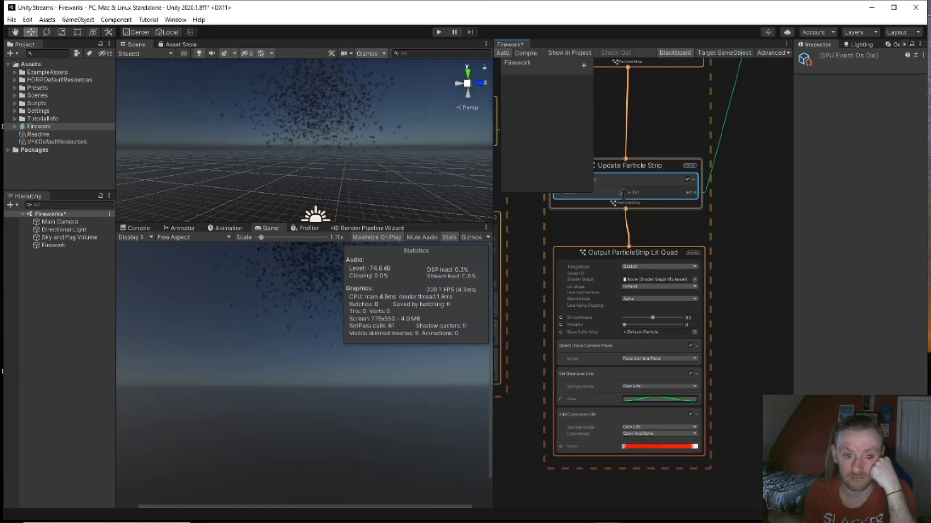
left_click(622, 193)
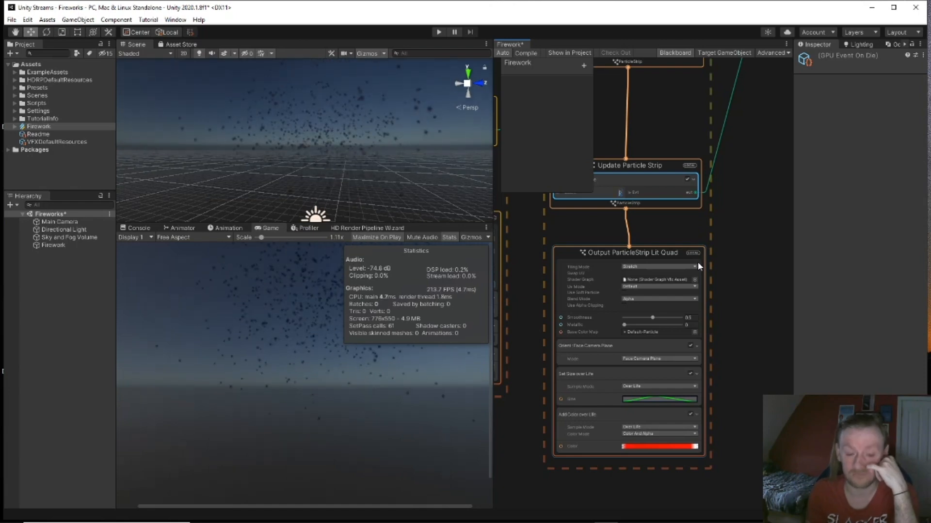
type("5")
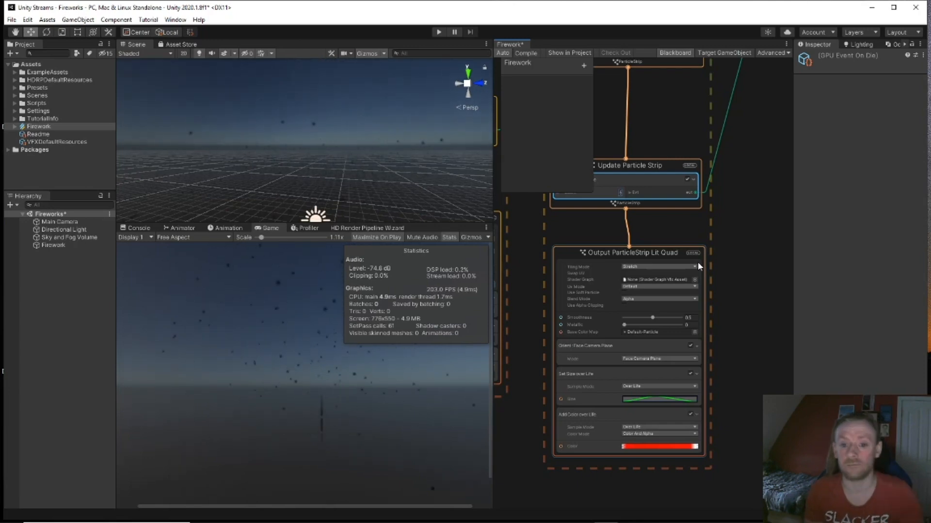
scroll(651, 310, "down", 2)
middle_click_drag(748, 234, 605, 261)
scroll(651, 311, "down", 1)
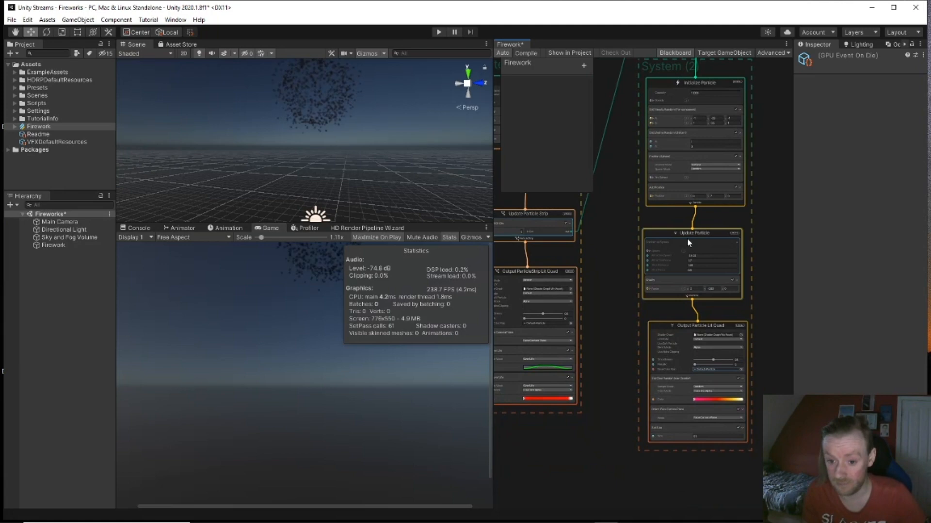
Step: Add a Turbulence (Force) block to the burst Update Particle via a 'tur' search
left_click(693, 234)
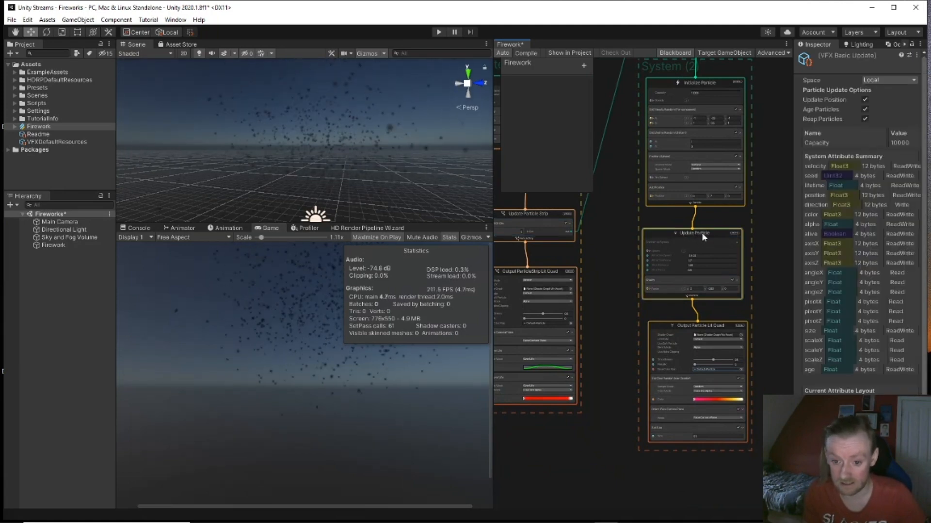
key("space")
type("tur")
key("Return")
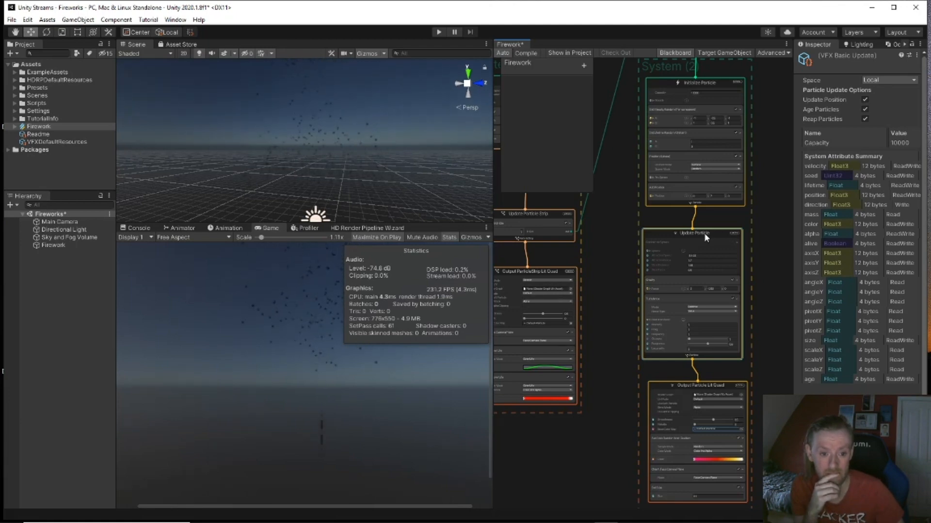
scroll(697, 318, "up", 5)
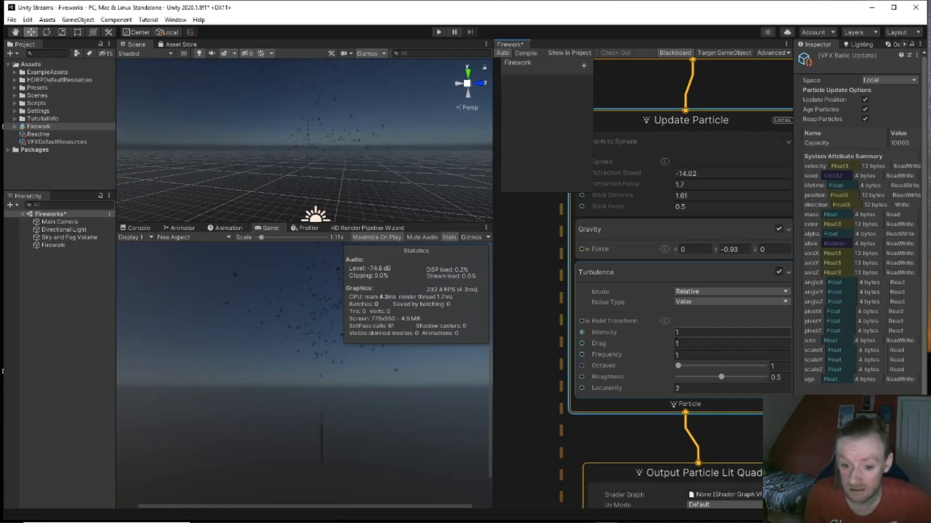
Step: Set turbulence intensity 1.24, 2 octaves, roughness 0.534 and Perlin noise type
left_click(677, 332)
type("1.24")
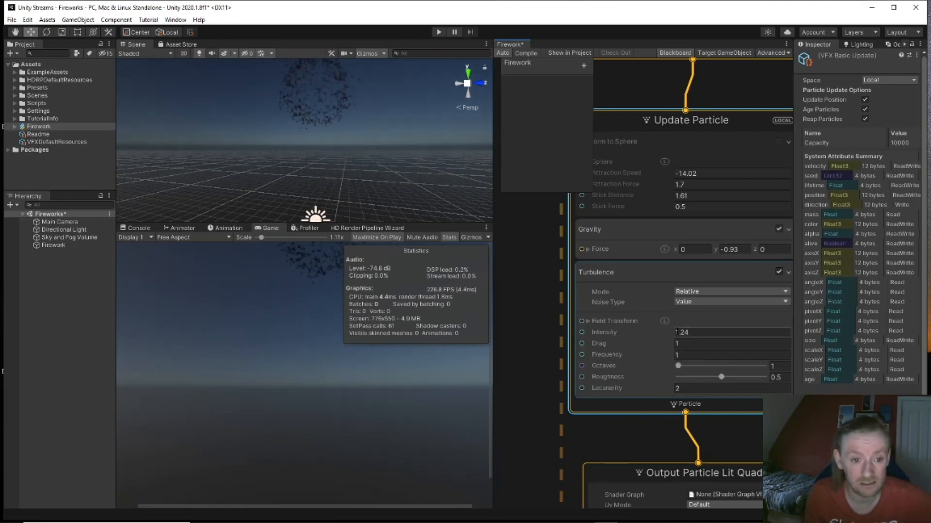
key("Return")
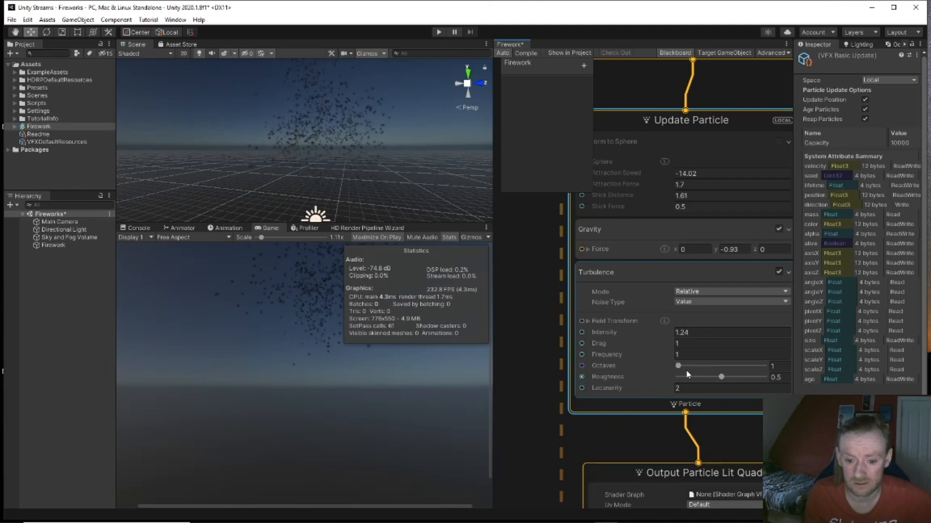
left_click(679, 366)
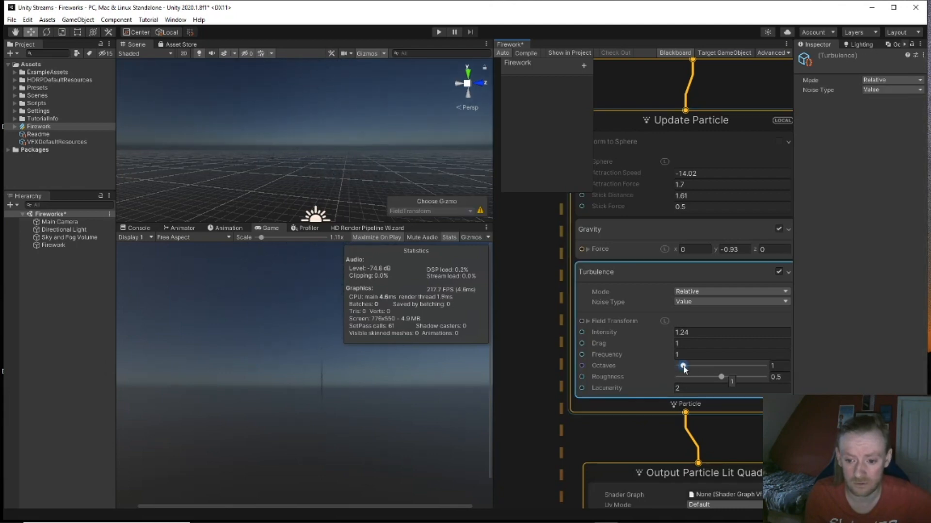
left_click_drag(687, 370, 689, 370)
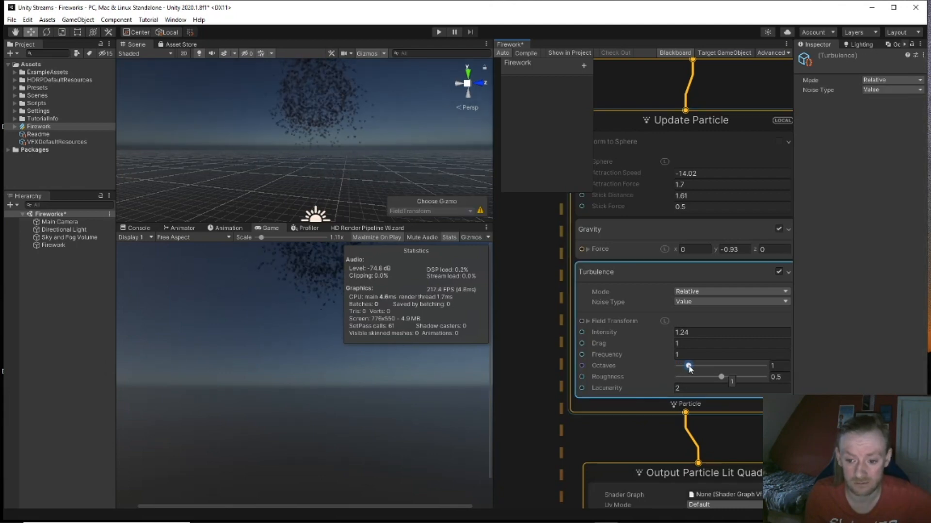
left_click_drag(703, 369, 697, 368)
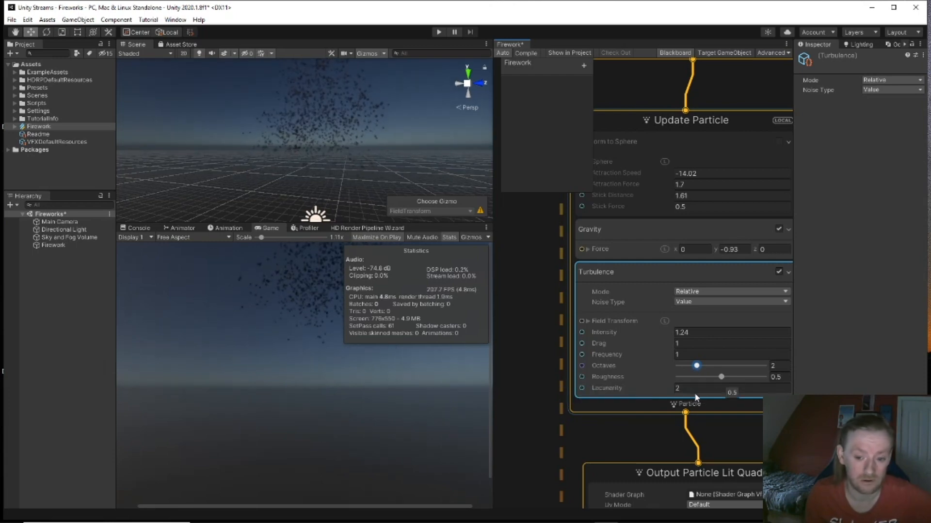
left_click_drag(721, 378, 723, 378)
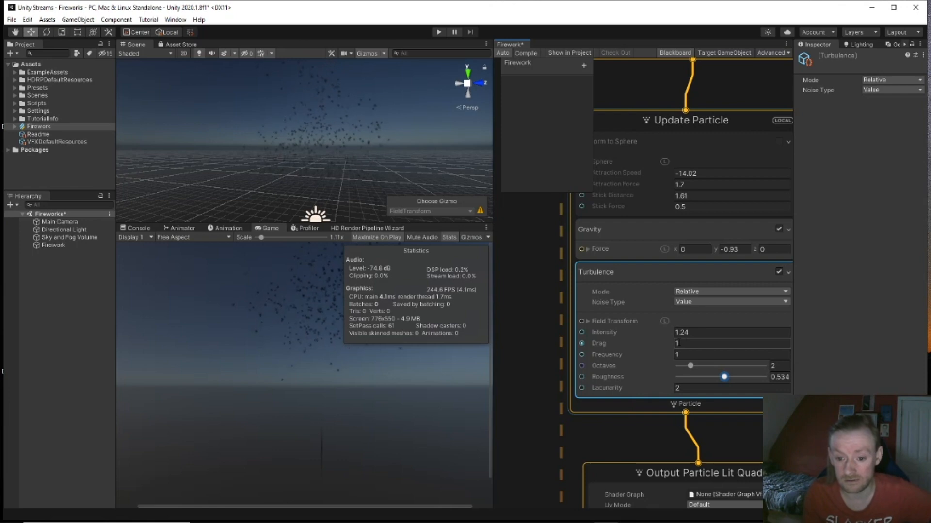
left_click(697, 302)
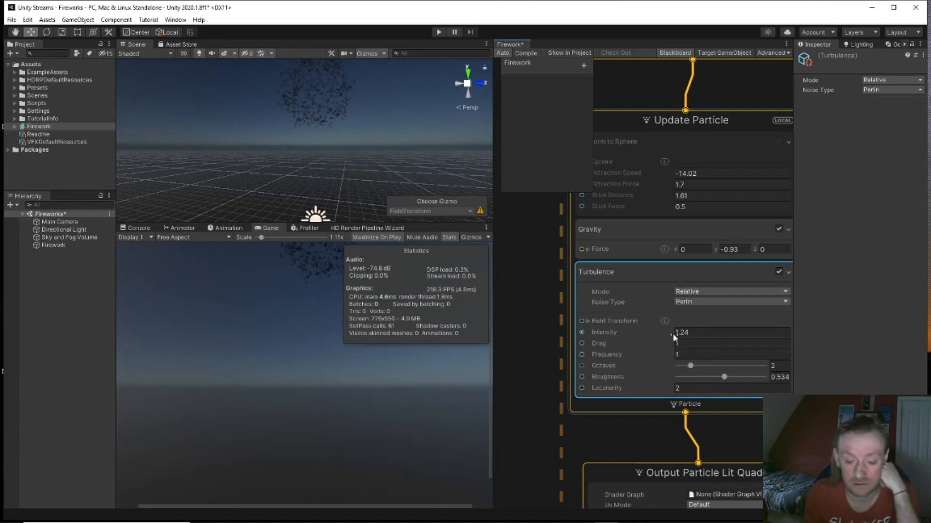
Step: Set the burst Turbulence block's Drag to 0.5 and its Frequency to 2
left_click(675, 343)
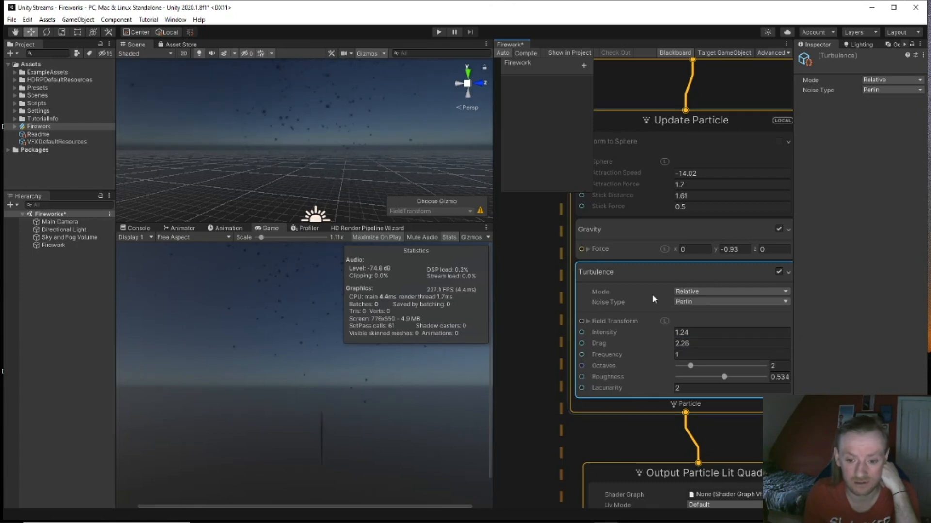
left_click_drag(675, 345, 673, 346)
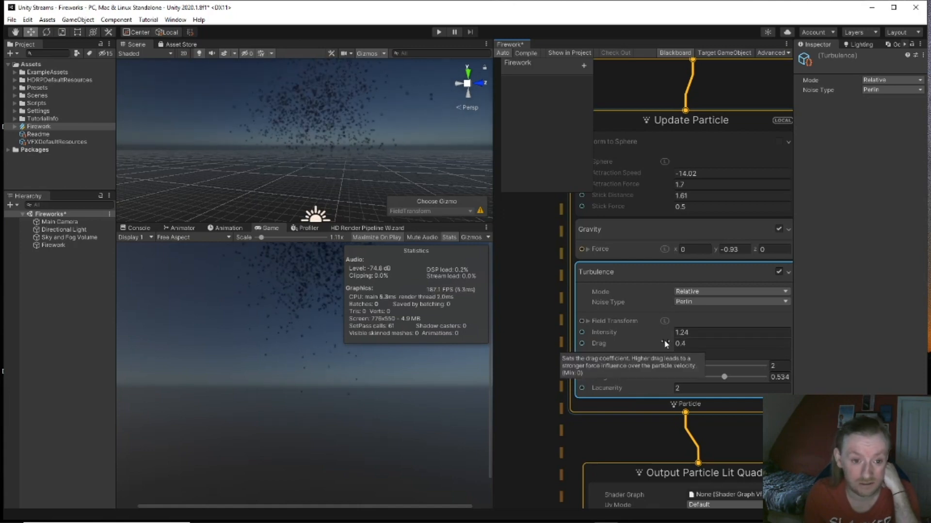
left_click(683, 343)
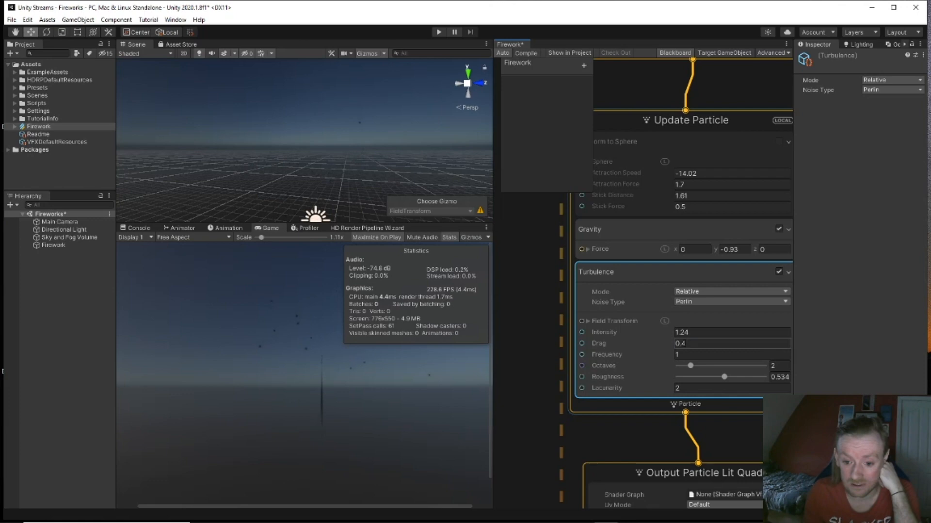
key("BackSpace")
type("5")
left_click_drag(671, 354, 673, 355)
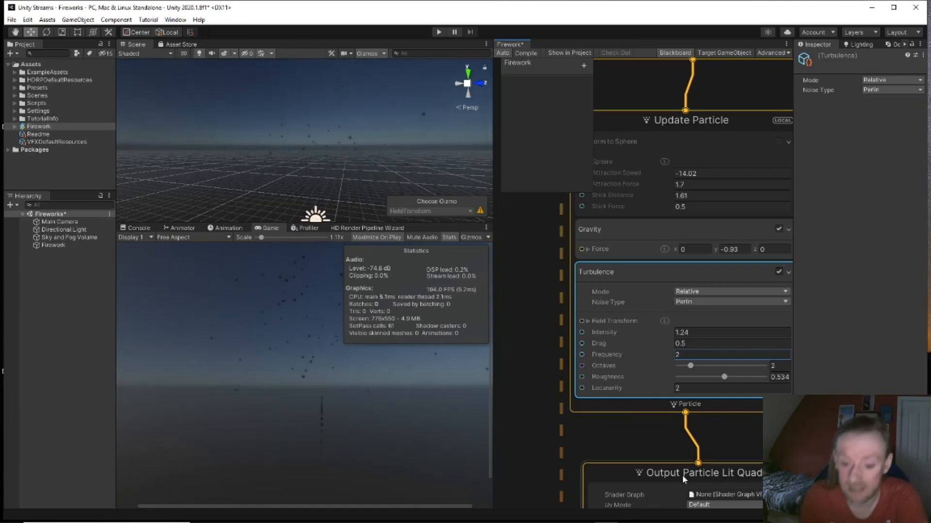
Step: Bring Output Particle into view and fly the Scene camera closer to watch the bursts
scroll(618, 426, "down", 1)
middle_click_drag(618, 425, 595, 216)
right_click_drag(376, 136, 366, 176)
key("w")
key("q")
key("w")
Step: Move the Directional Light toward the upper left and rotate it to a lower angle in world space
left_click(288, 181)
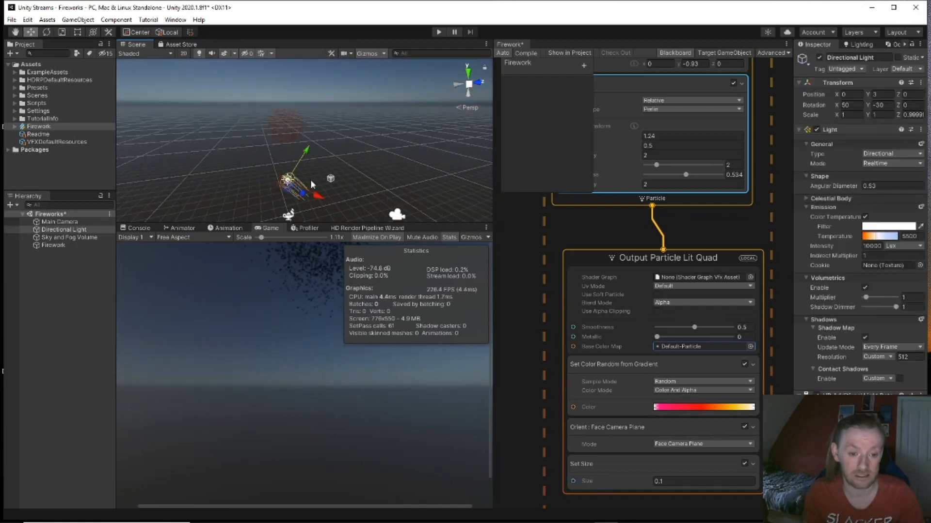
left_click_drag(313, 198, 208, 141)
right_click_drag(320, 178, 278, 169)
key("w")
key("e")
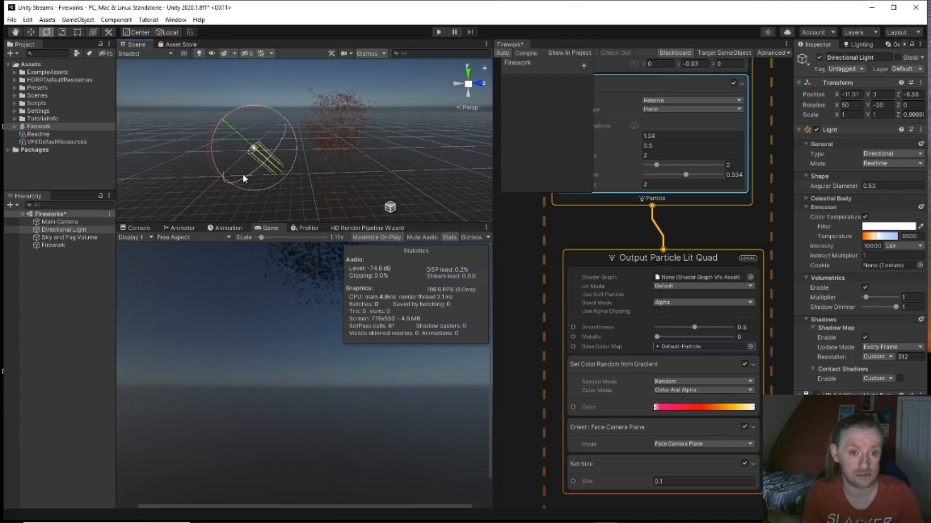
left_click(167, 32)
left_click_drag(255, 164, 354, 177)
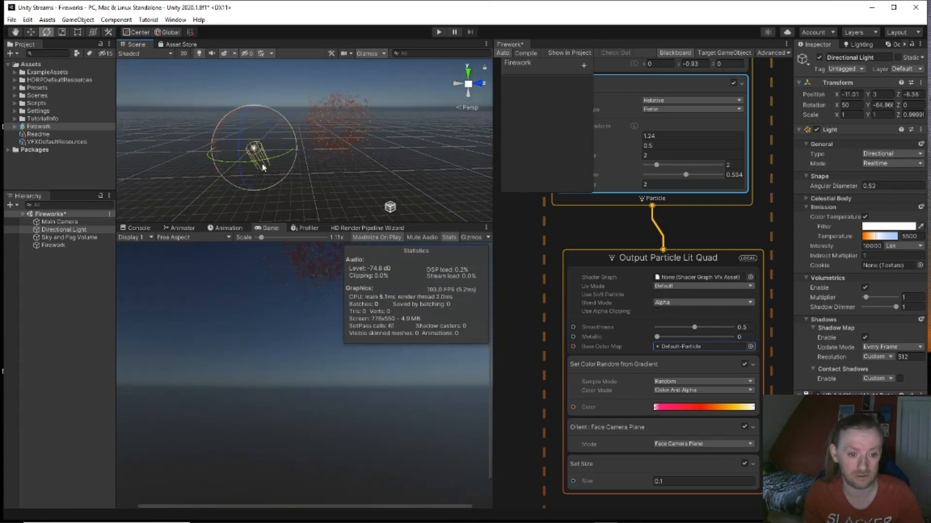
left_click_drag(245, 169, 240, 185)
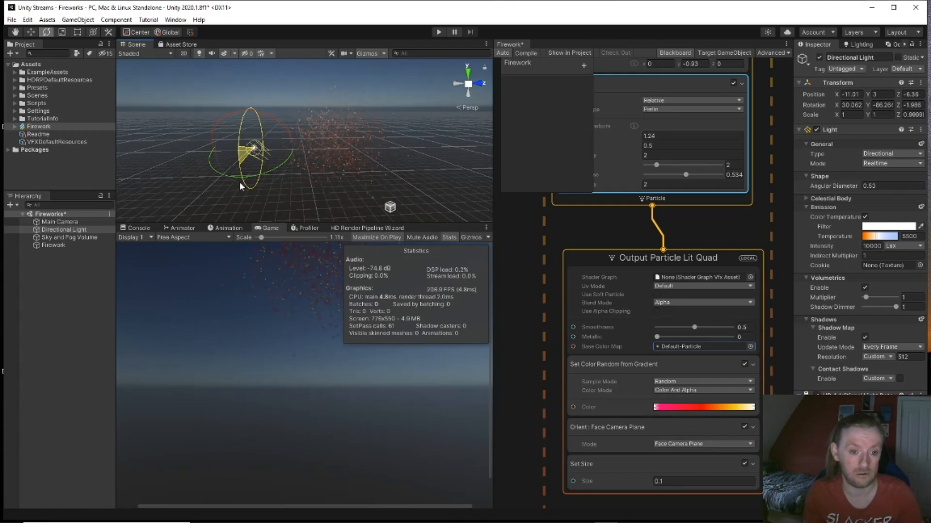
left_click_drag(239, 182, 236, 210)
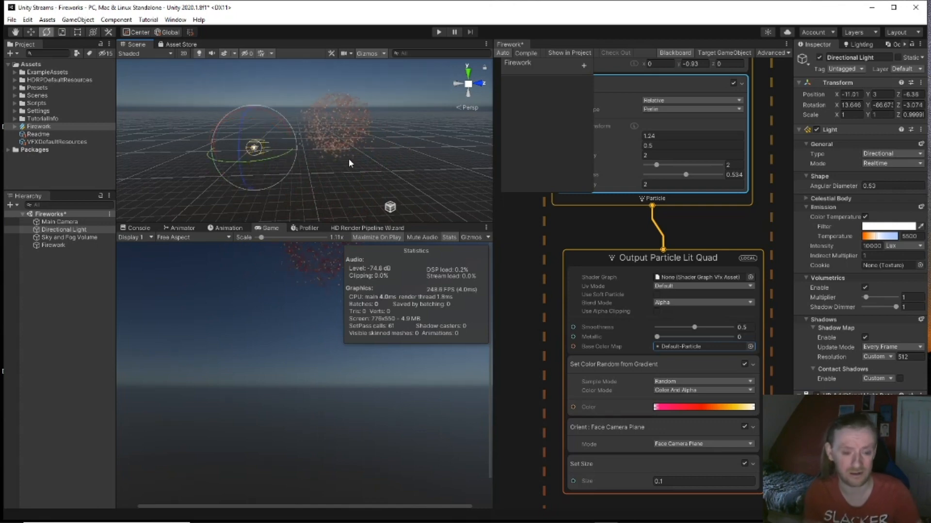
Step: Pan to the rocket's Update Particle context and select its Trigger Event Always block
middle_click_drag(544, 234, 717, 345)
scroll(684, 237, "down", 3)
scroll(715, 340, "up", 1)
scroll(714, 339, "down", 2)
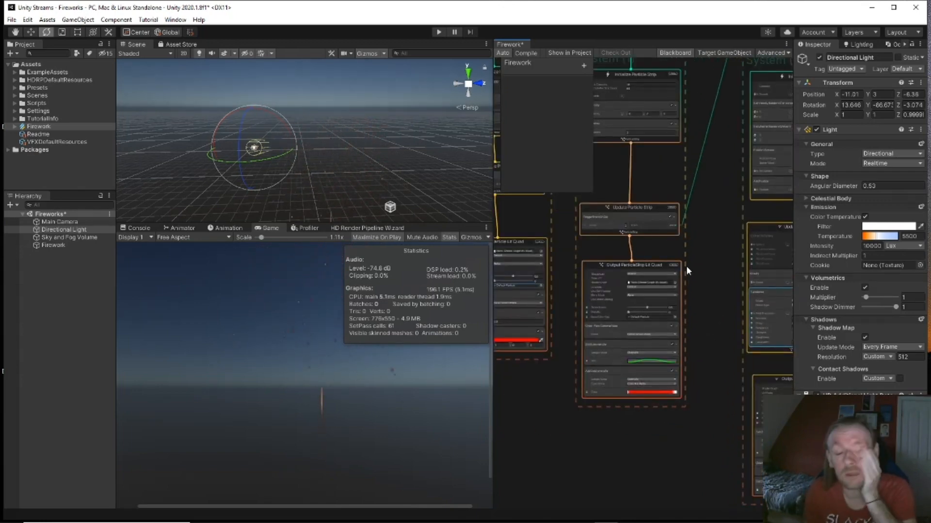
middle_click_drag(540, 213, 599, 264)
scroll(600, 268, "up", 3)
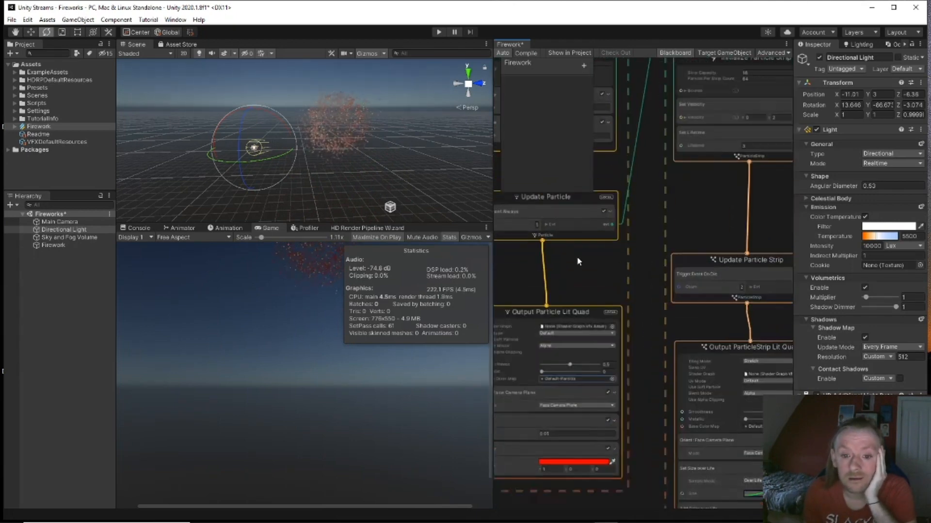
left_click(601, 257)
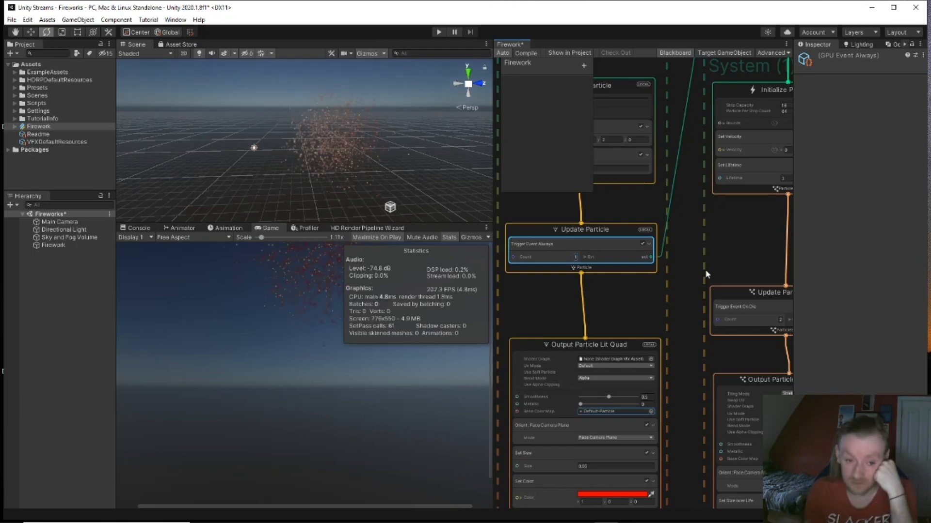
Step: Bring GPUEvent and Initialize Particle Strip into view and check its particles-per-strip field
scroll(707, 274, "down", 1)
middle_click_drag(707, 275, 621, 340)
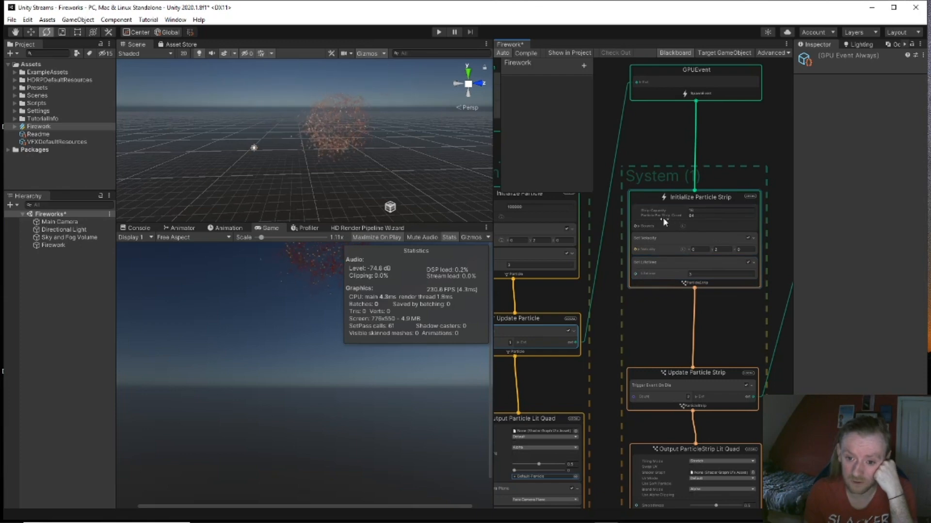
left_click(709, 215)
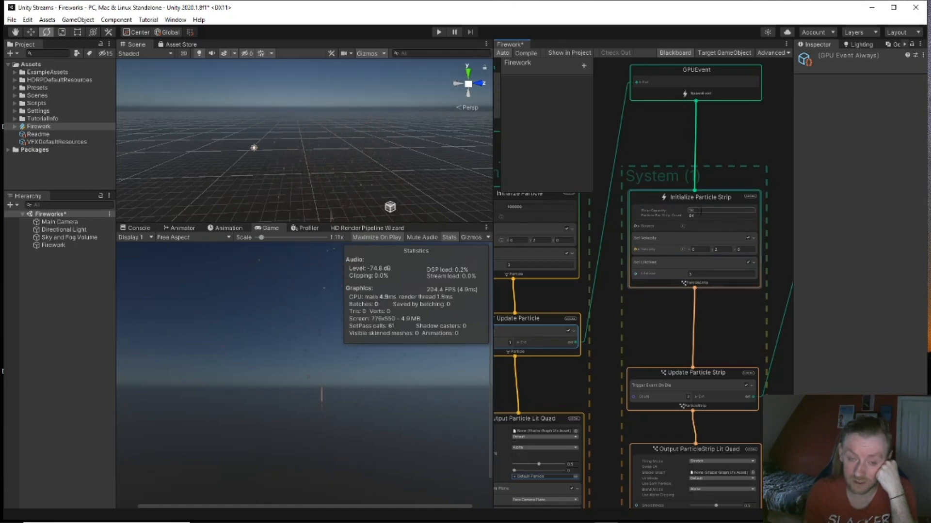
left_click(734, 351)
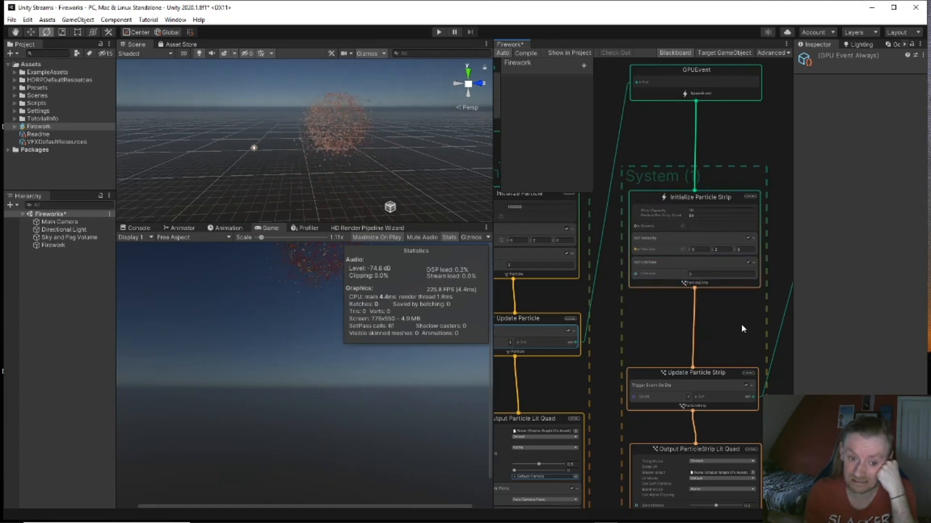
Step: Select the Trigger Event On Die block in Update Particle Strip and pan over to the burst system
middle_click_drag(739, 326, 718, 280)
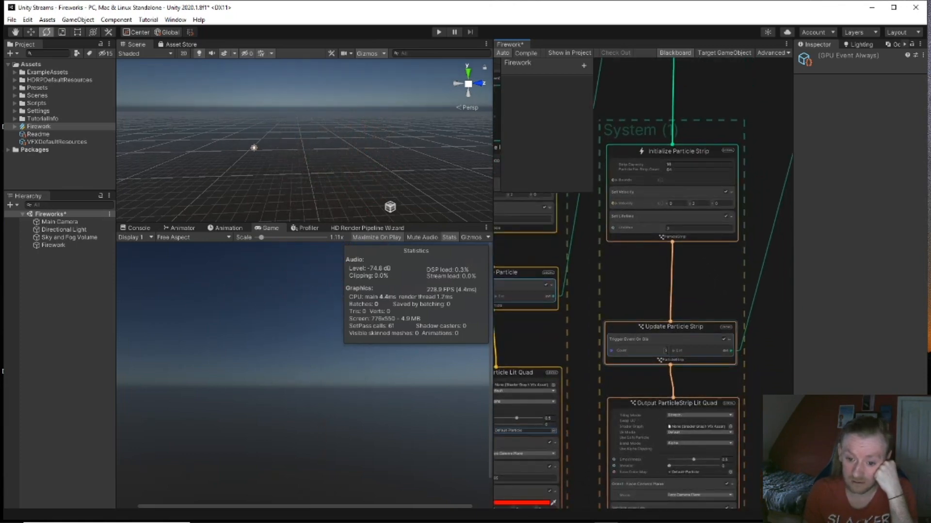
left_click(680, 352)
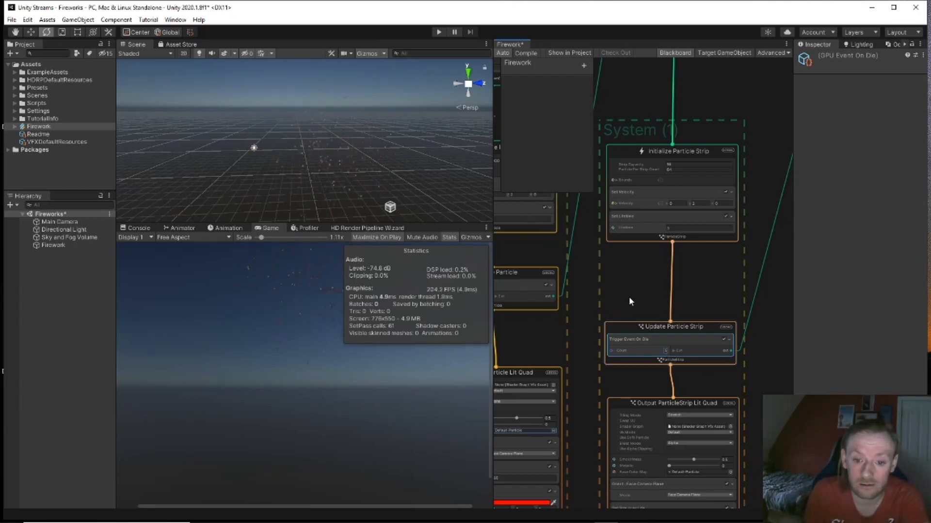
middle_click_drag(633, 294, 407, 298)
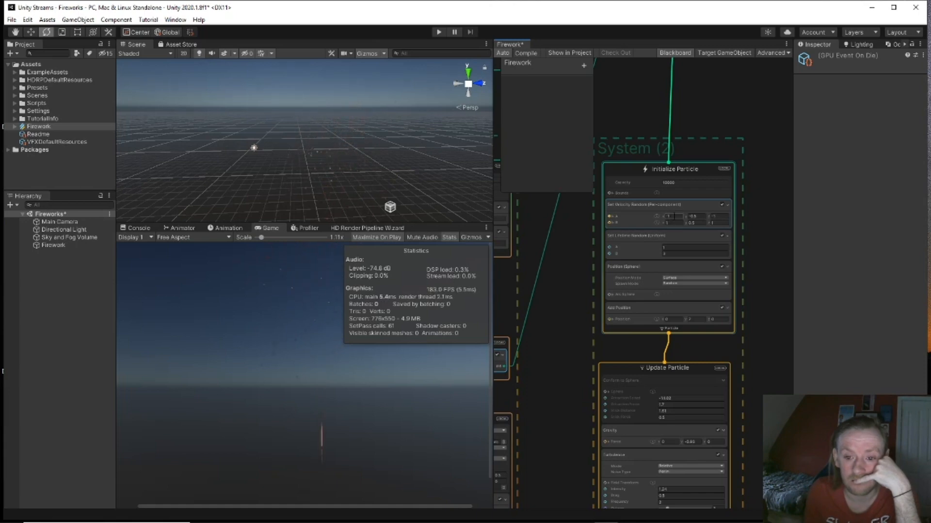
Step: Enter -1 for Set Velocity Random's minimum Y and -2 for its minimum Z
left_click(672, 216)
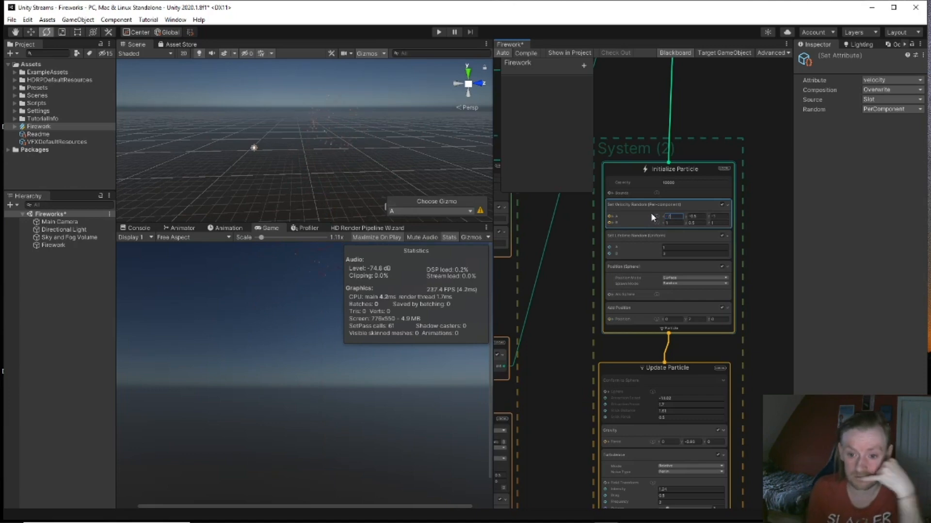
key("Tab")
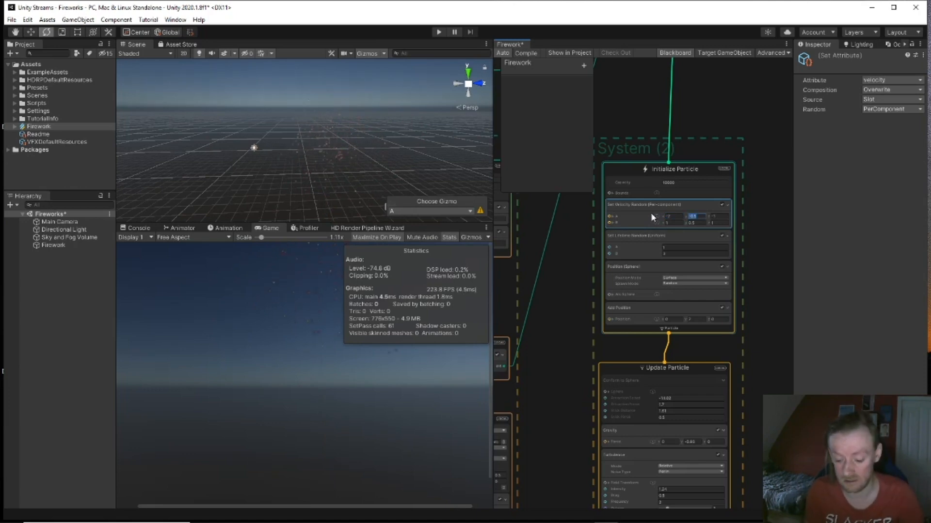
type("-1")
key("Tab")
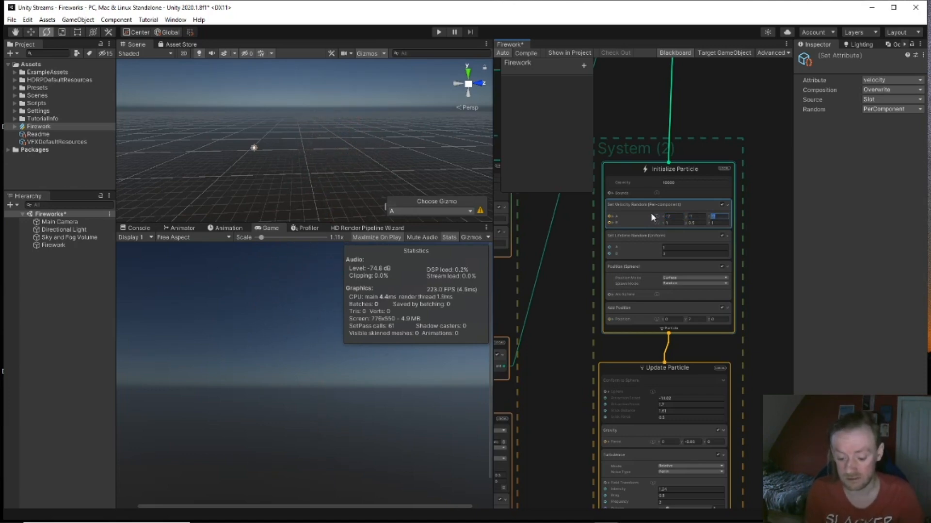
type("-2")
key("Tab")
key("Tab")
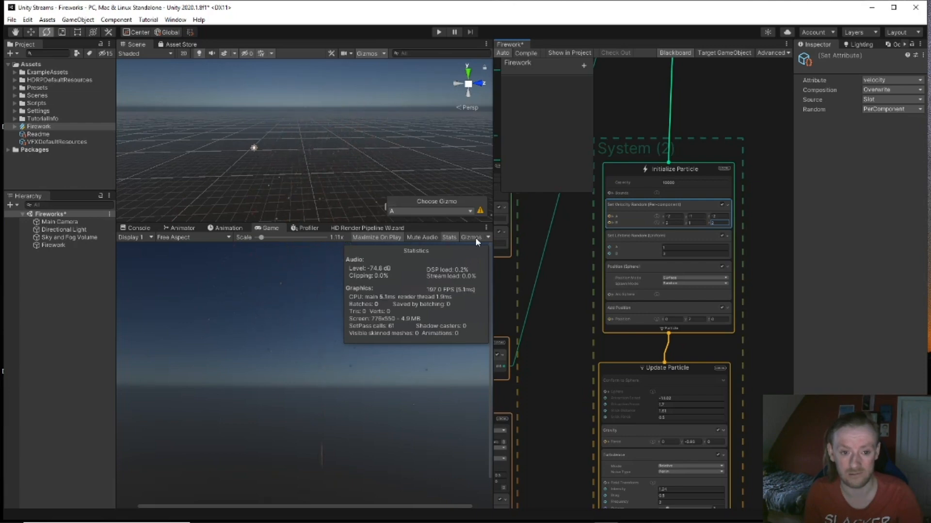
Step: Add a sphere block to the burst's Update Particle context through the block search
middle_click_drag(563, 313, 706, 241)
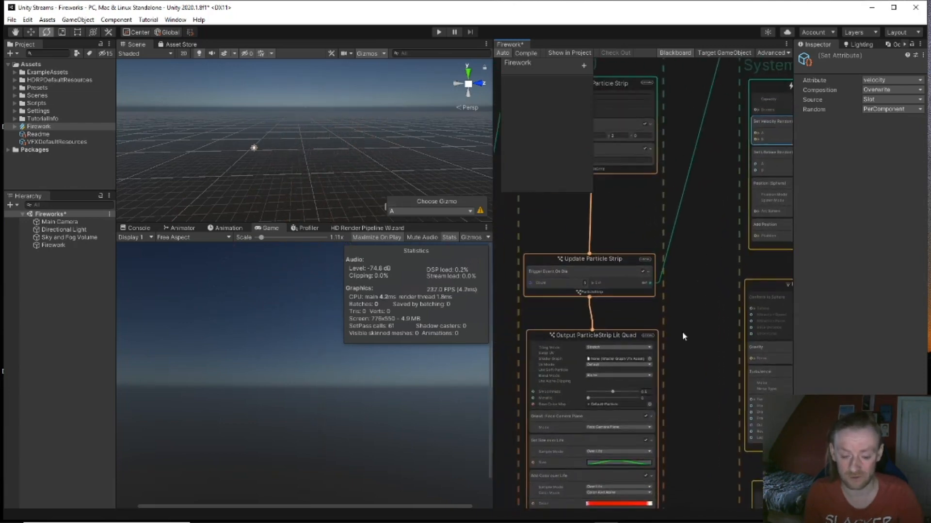
middle_click_drag(682, 331, 694, 306)
middle_click_drag(686, 236, 546, 223)
left_click(698, 245)
key("space")
type("sphere")
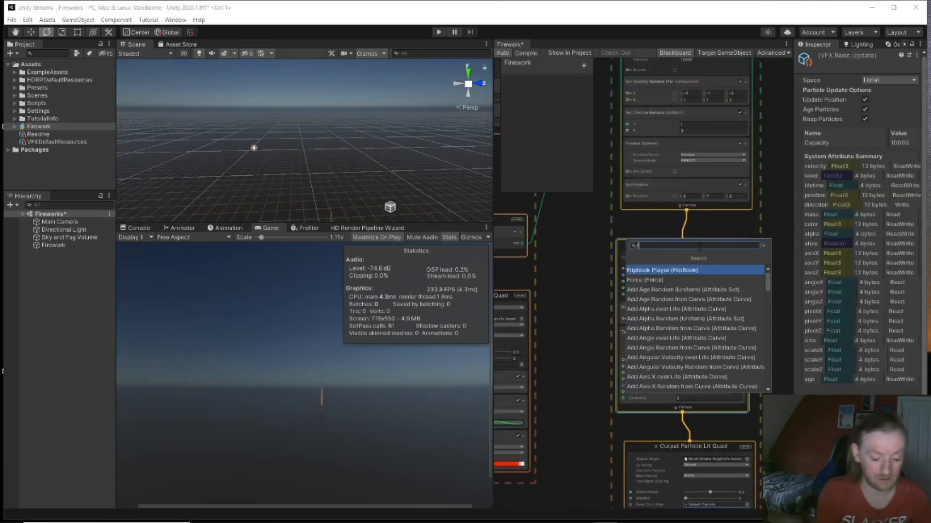
key("Return")
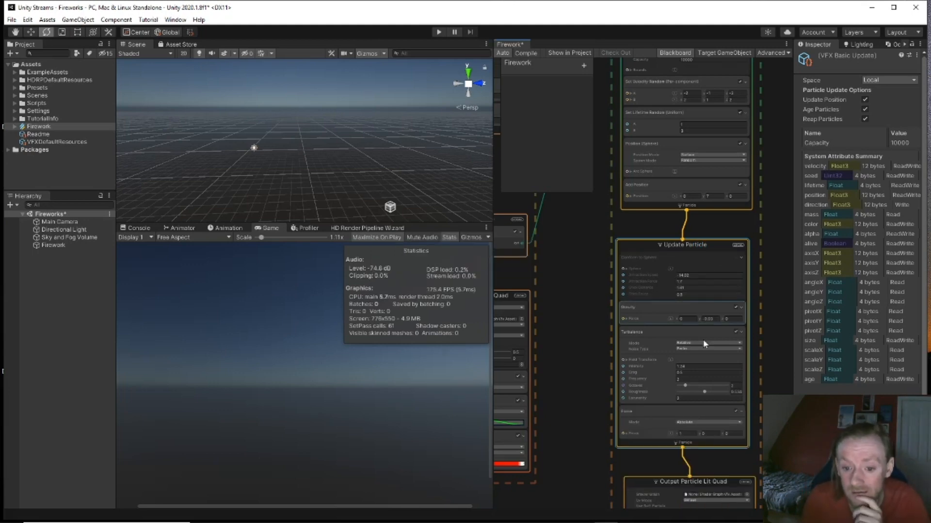
Step: Switch the Force block to Relative mode and set its velocity Y to 1
left_click(711, 433)
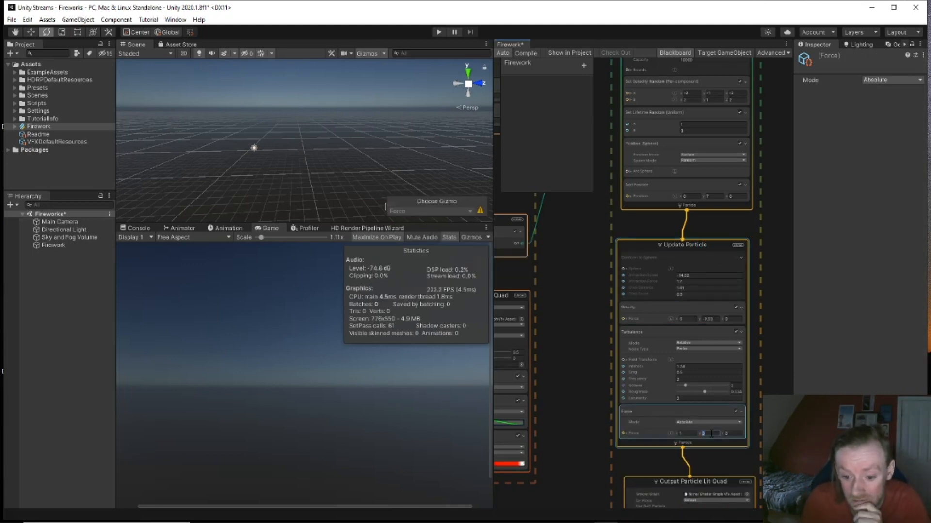
left_click(715, 420)
left_click(710, 442)
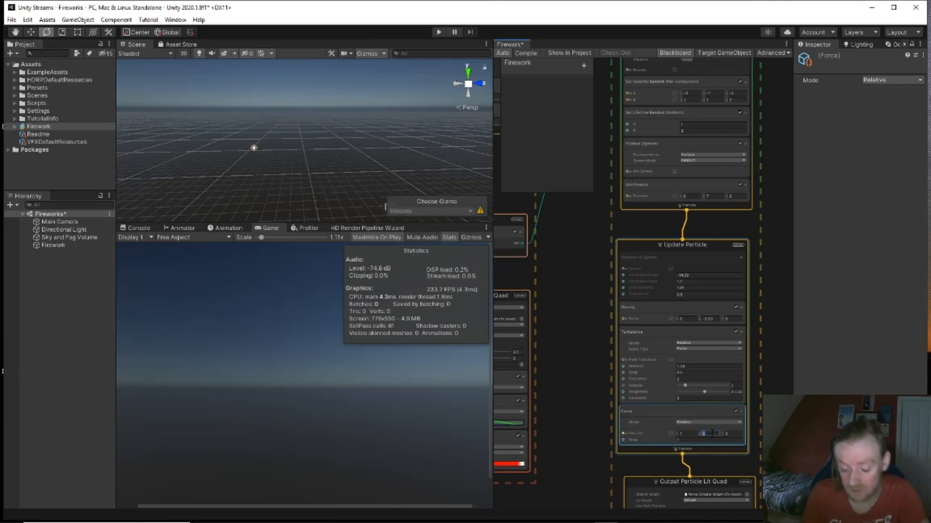
left_click(709, 433)
type("1")
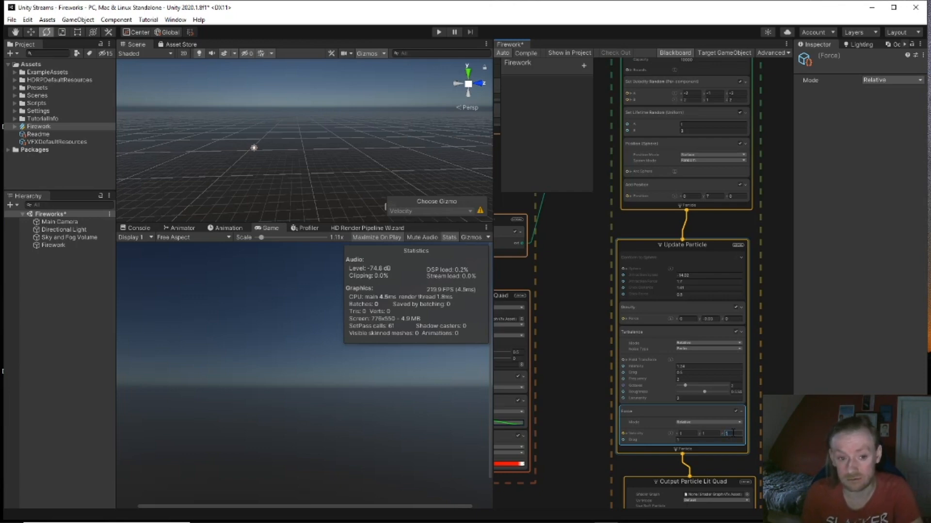
middle_click_drag(766, 233, 753, 309)
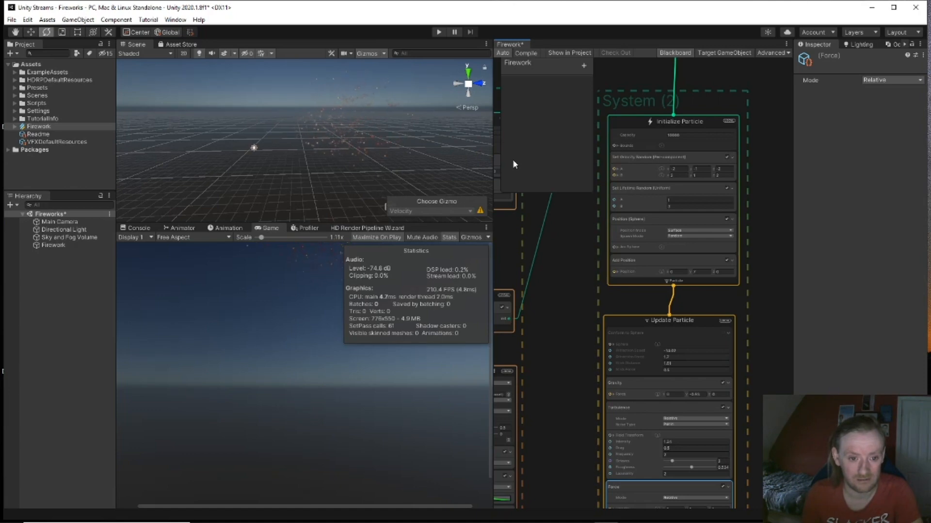
Step: Change Set Velocity Random's minimum Y to -0.5 and pan toward the rocket strip system
left_click_drag(667, 168, 679, 166)
left_click(680, 168)
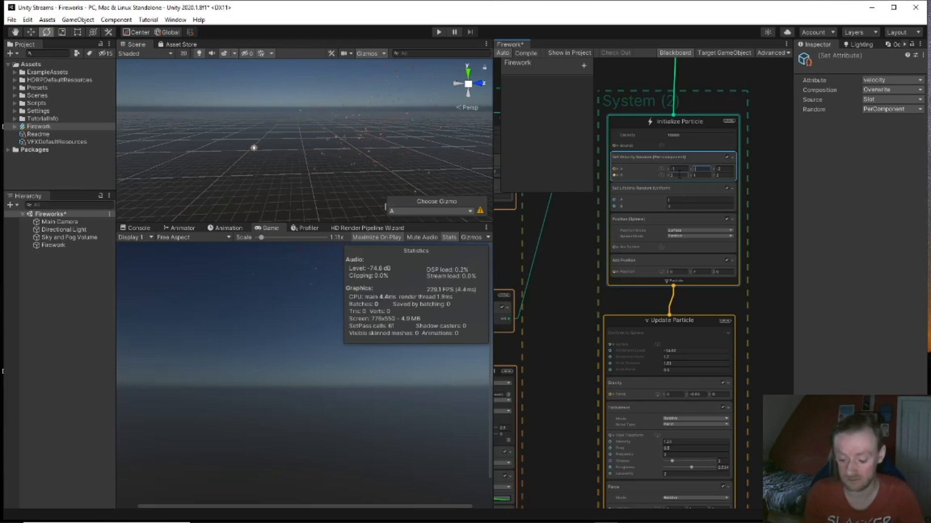
key("Tab")
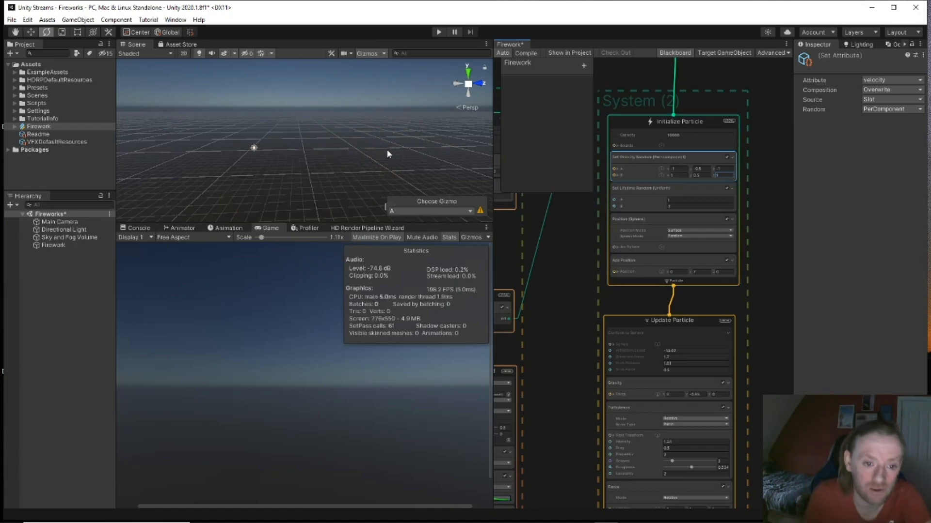
right_click_drag(386, 149, 365, 147)
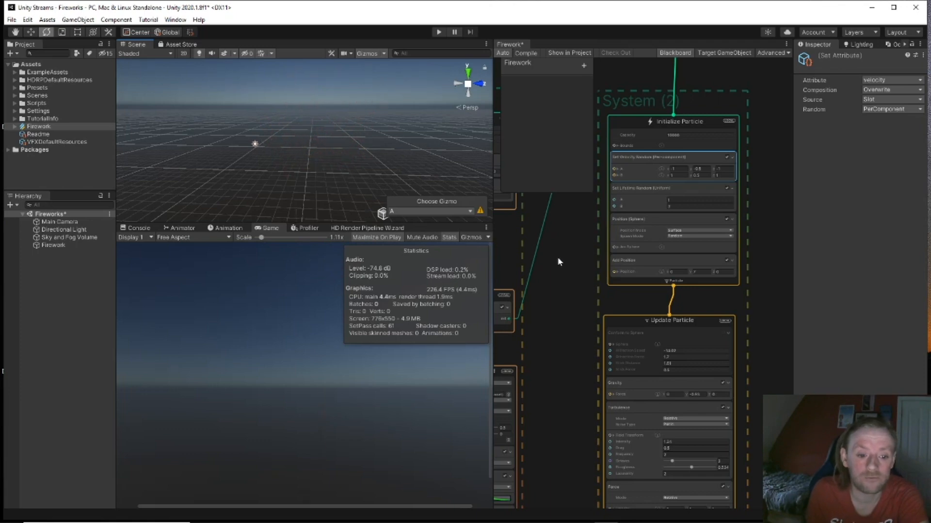
middle_click_drag(556, 258, 754, 356)
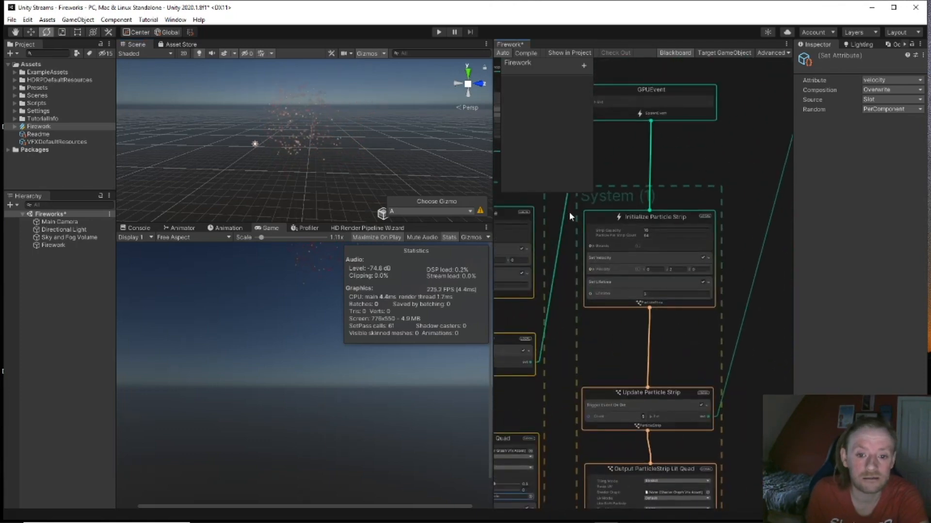
Step: Set the Spawn node's Periodic Burst Count to 5
middle_click_drag(568, 210, 789, 325)
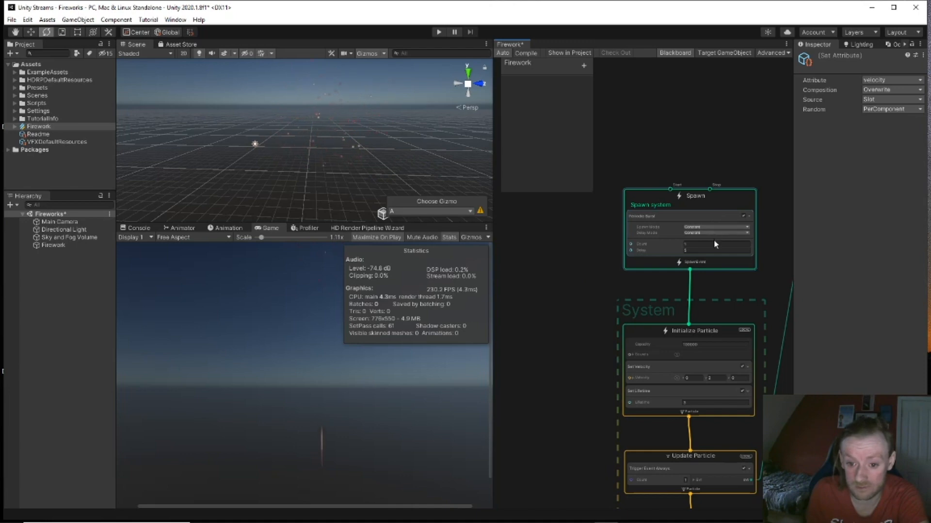
scroll(714, 239, "up", 3)
left_click(681, 255)
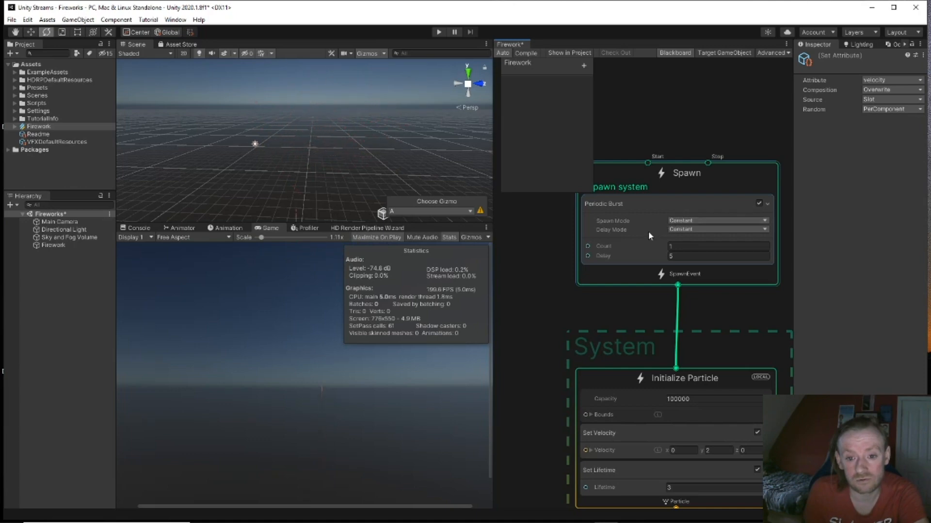
scroll(594, 269, "down", 1)
scroll(615, 304, "up", 1)
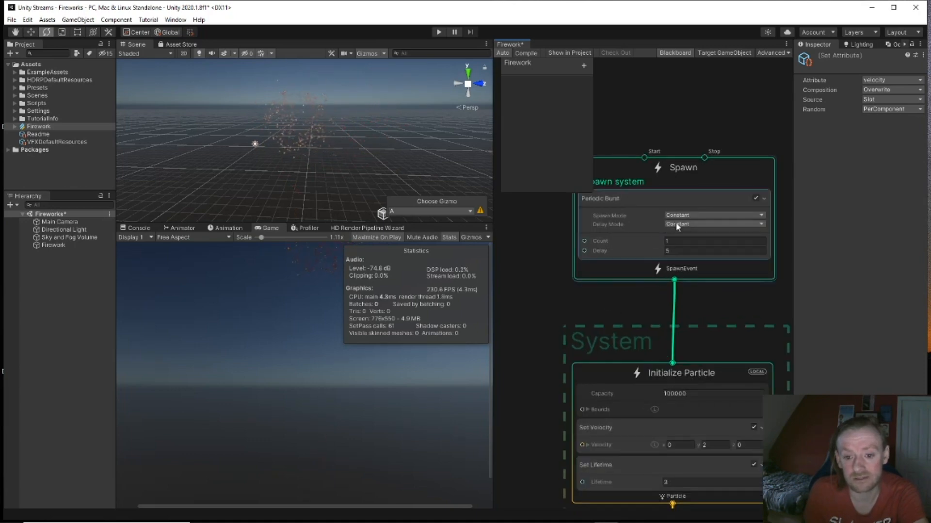
left_click(667, 240)
type("5")
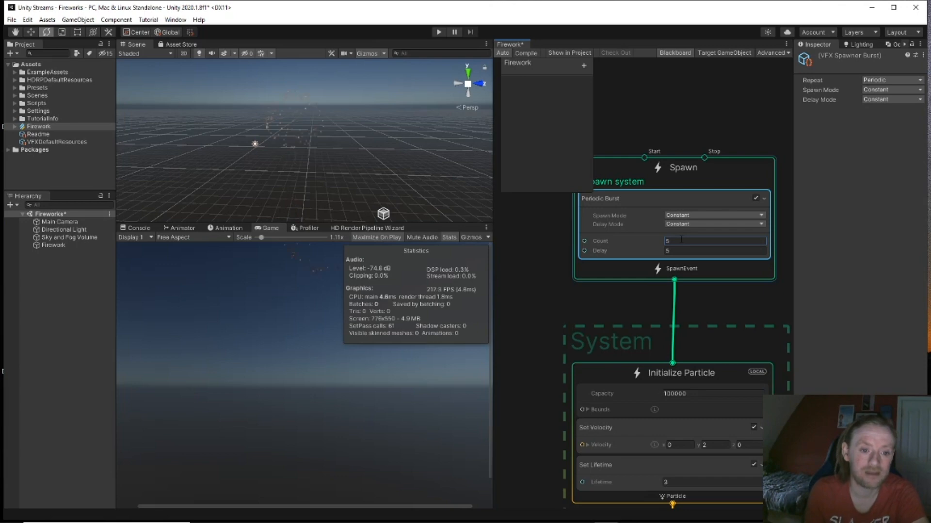
Step: Pan back through the rocket strip nodes to the burst system's Update Particle
scroll(688, 235, "up", 2)
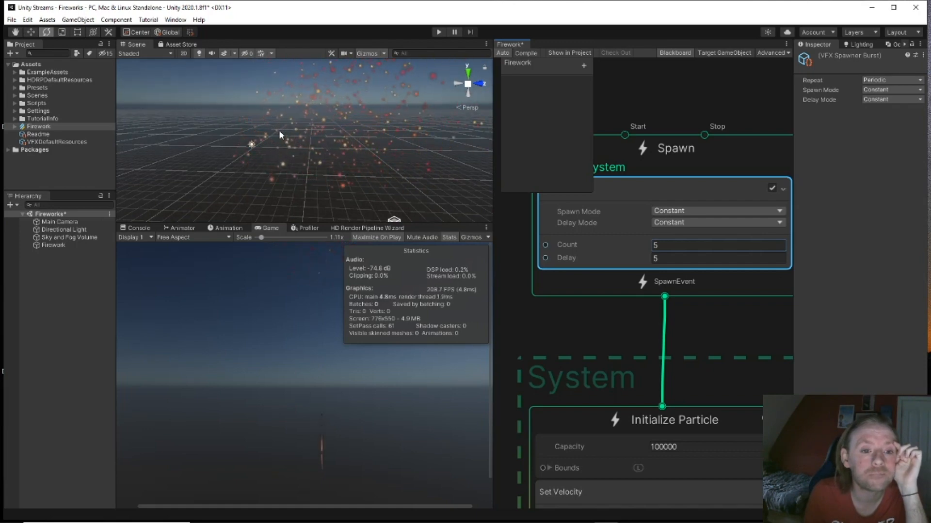
scroll(546, 269, "down", 3)
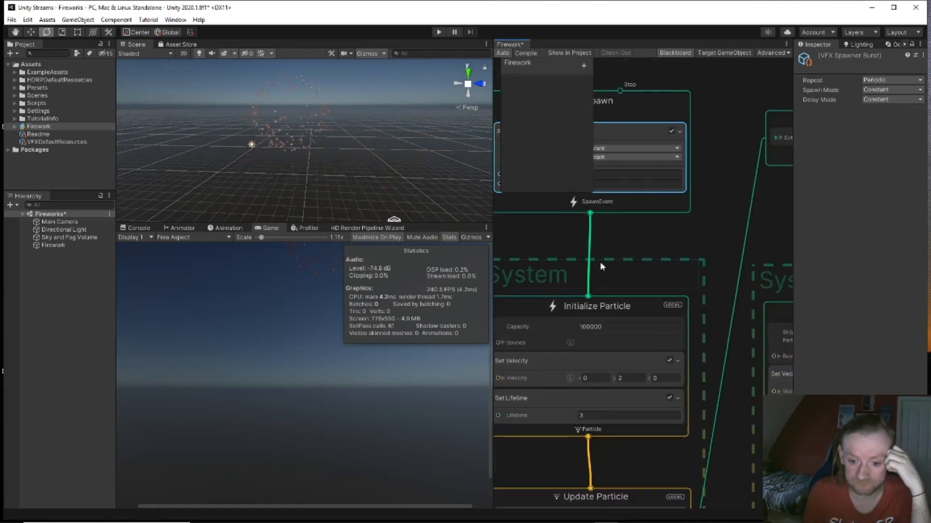
middle_click_drag(731, 264, 604, 218)
scroll(601, 222, "down", 5)
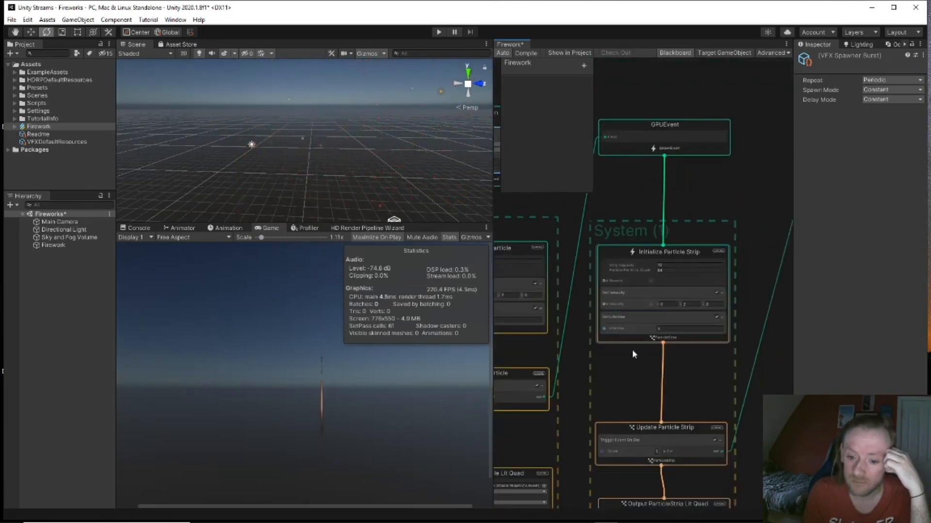
middle_click_drag(631, 348, 635, 217)
middle_click_drag(740, 340, 525, 274)
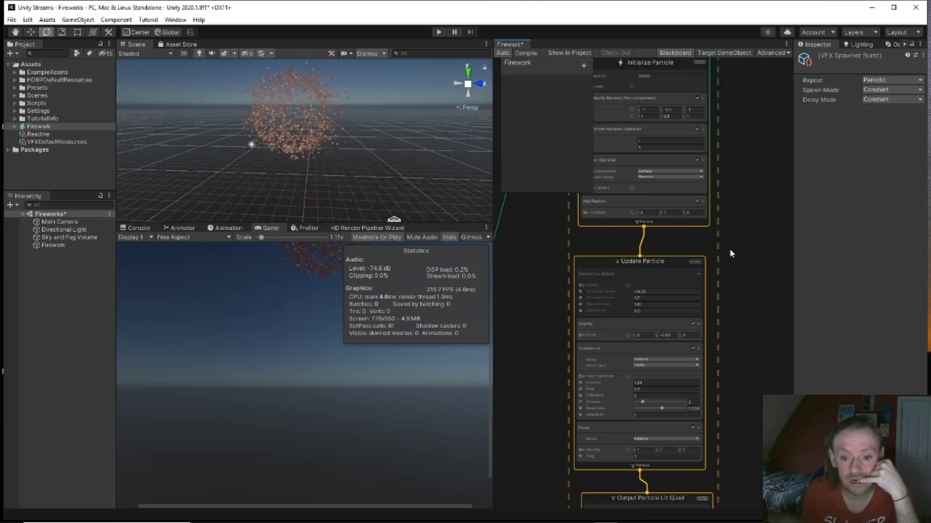
Step: Toggle the Conform to Sphere block off and back on
middle_click_drag(727, 257, 726, 217)
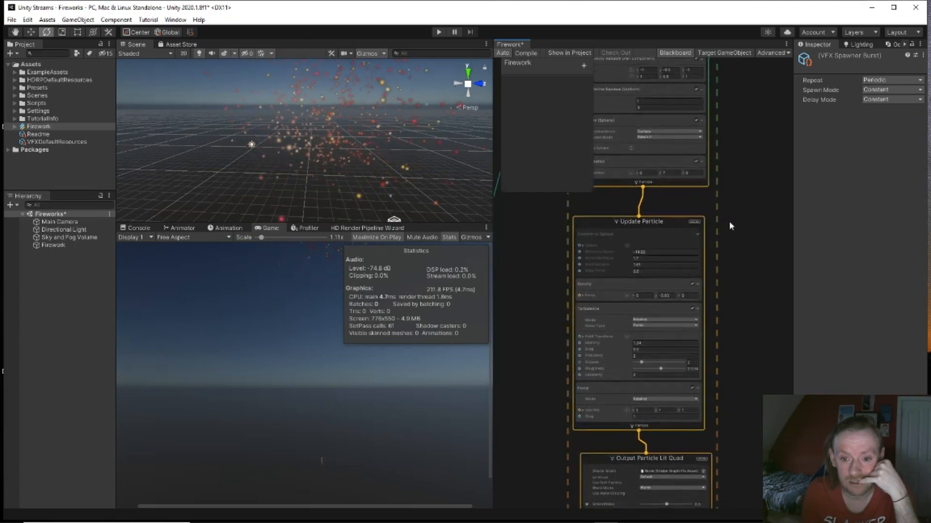
left_click(698, 236)
scroll(694, 238, "up", 4)
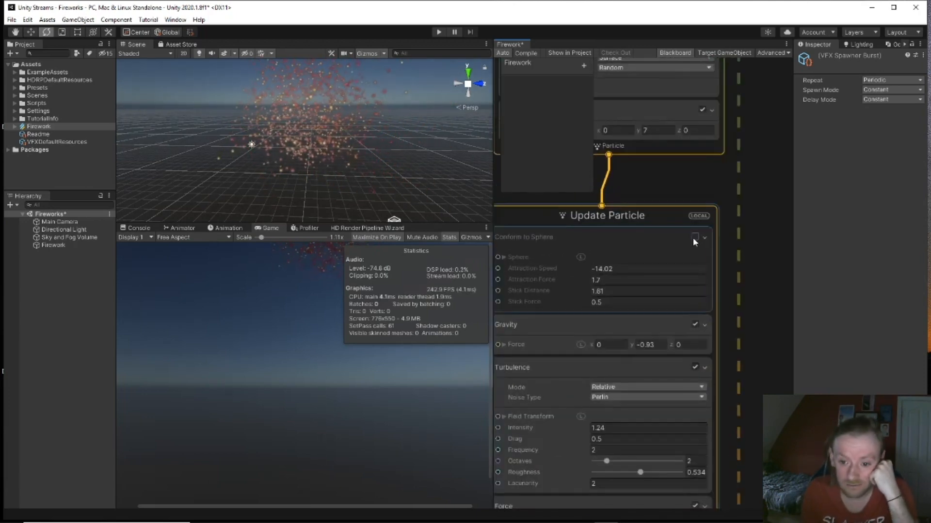
left_click(703, 248)
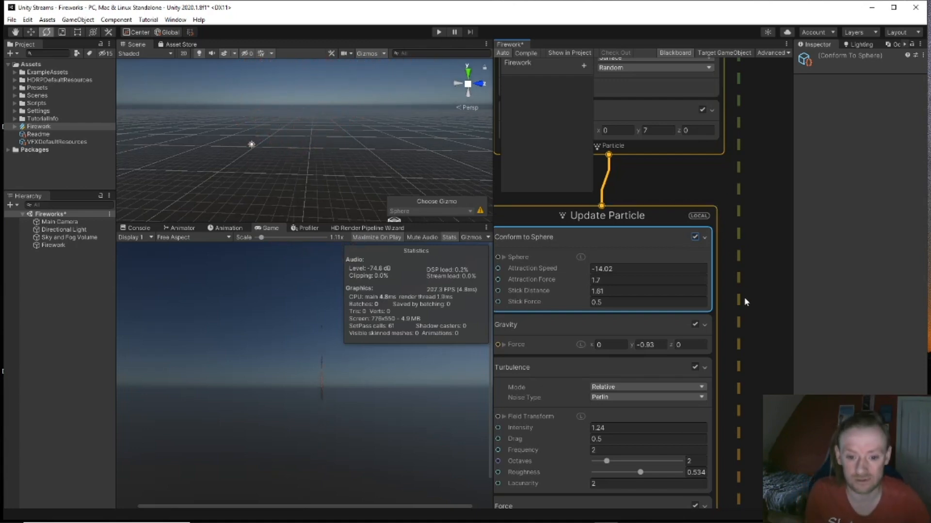
middle_click_drag(685, 364, 720, 309)
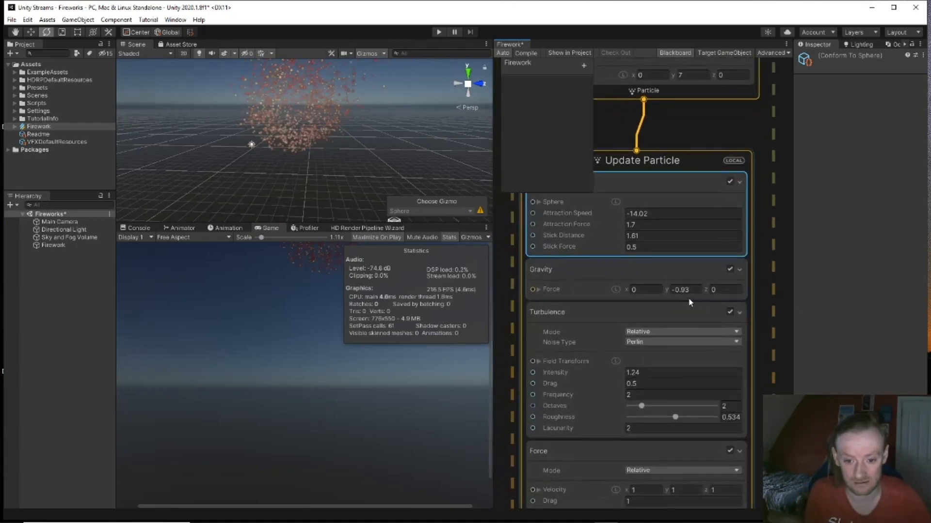
Step: Tune Conform to Sphere to speed 48.6, force -0.48, stick distance -1.09, stick force -0.82; gravity -1.08
left_click_drag(666, 287, 630, 297)
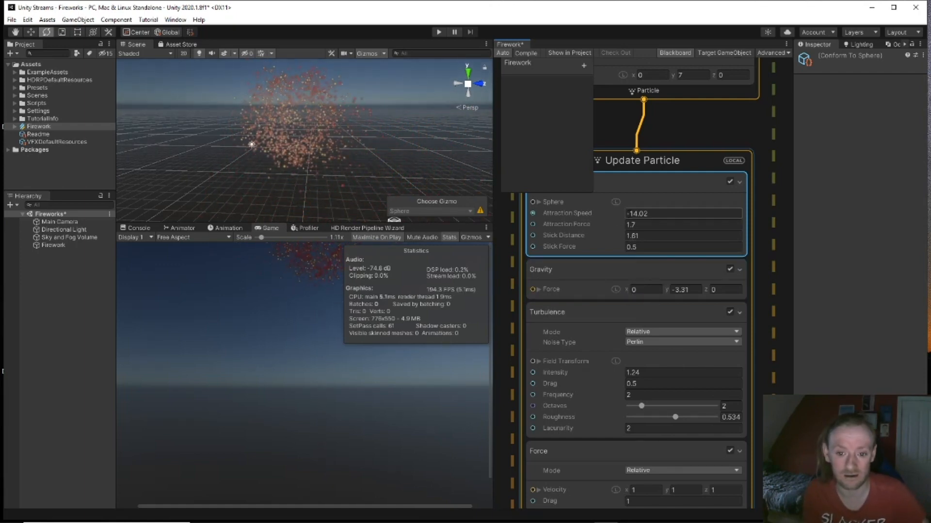
left_click_drag(620, 247, 602, 247)
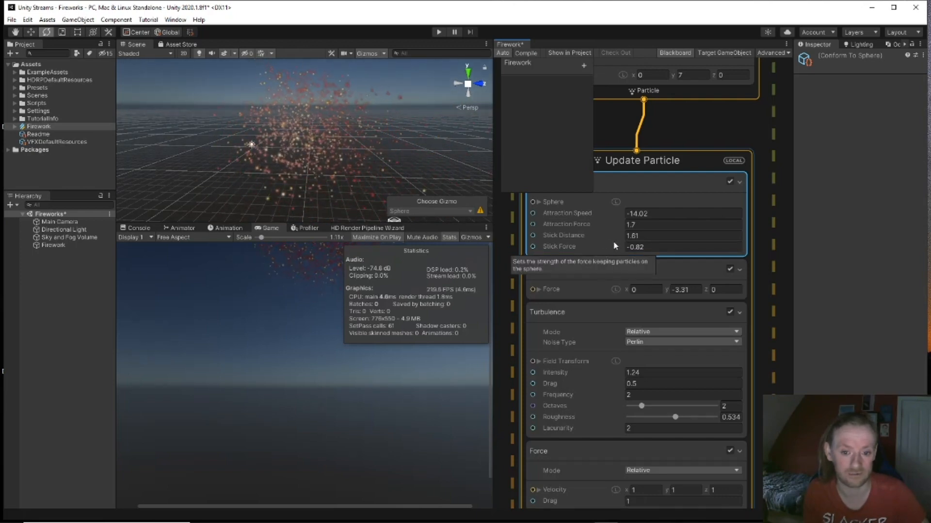
left_click_drag(624, 221, 596, 222)
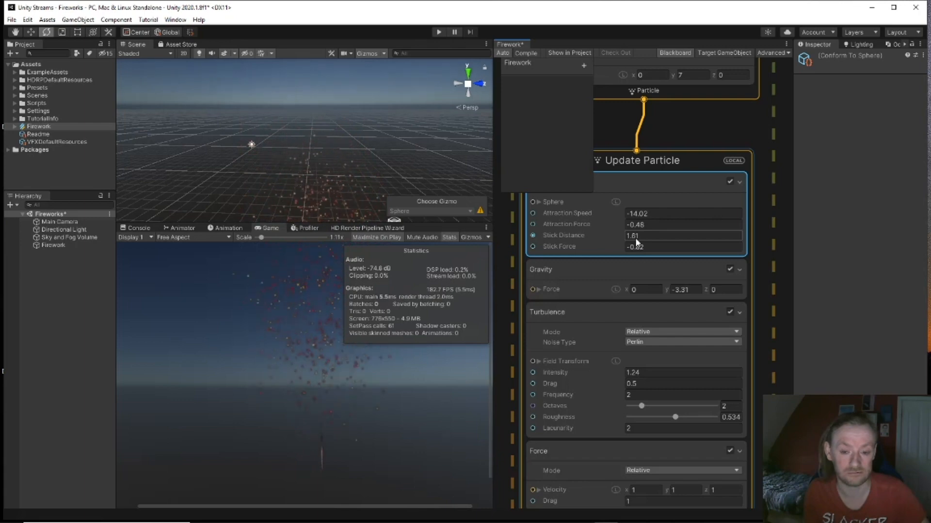
left_click_drag(608, 213, 587, 213)
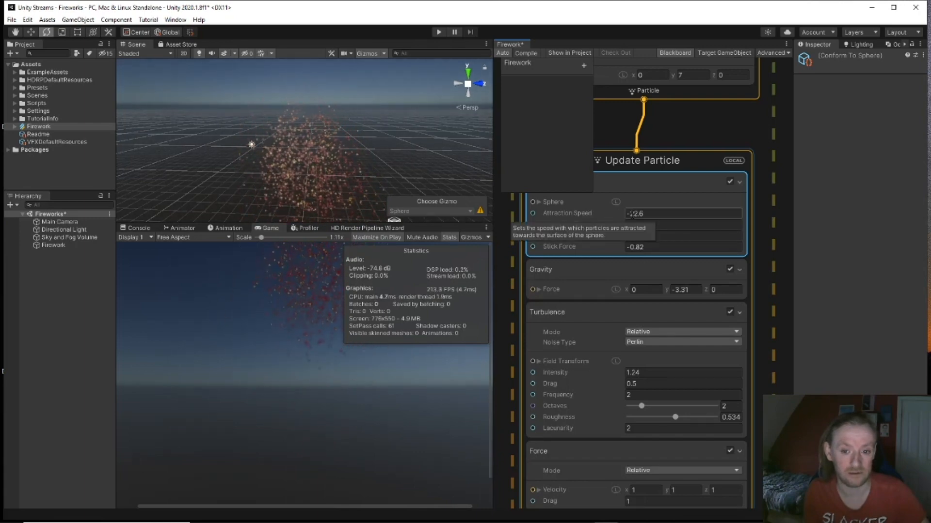
left_click_drag(620, 213, 771, 222)
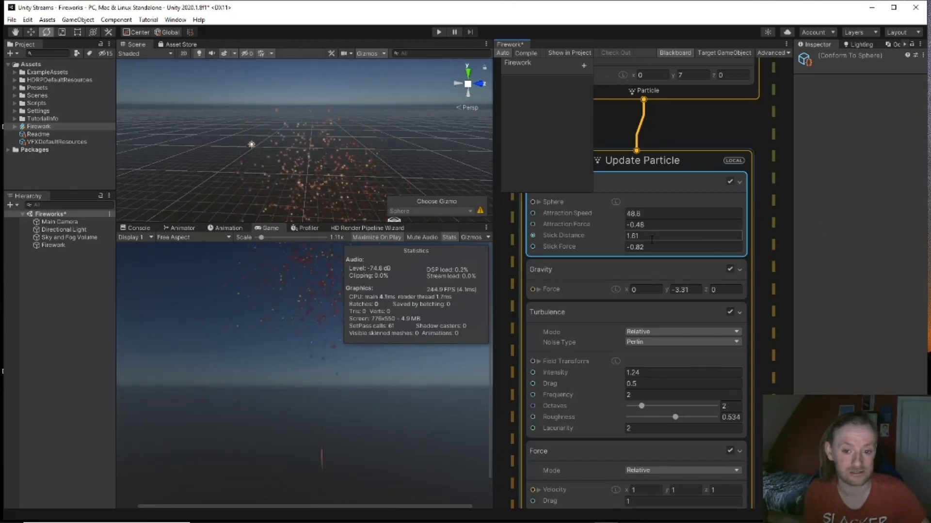
left_click_drag(621, 234, 589, 233)
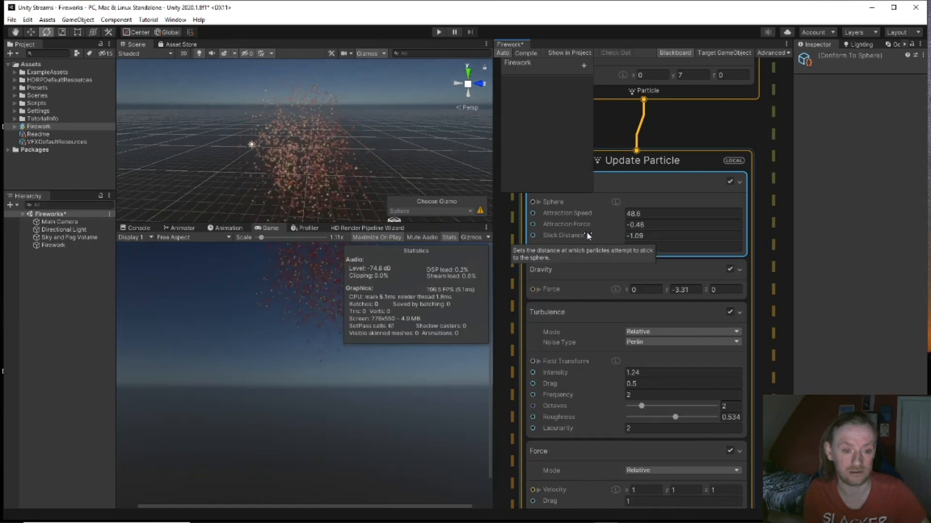
scroll(660, 414, "down", 2)
scroll(660, 414, "up", 2)
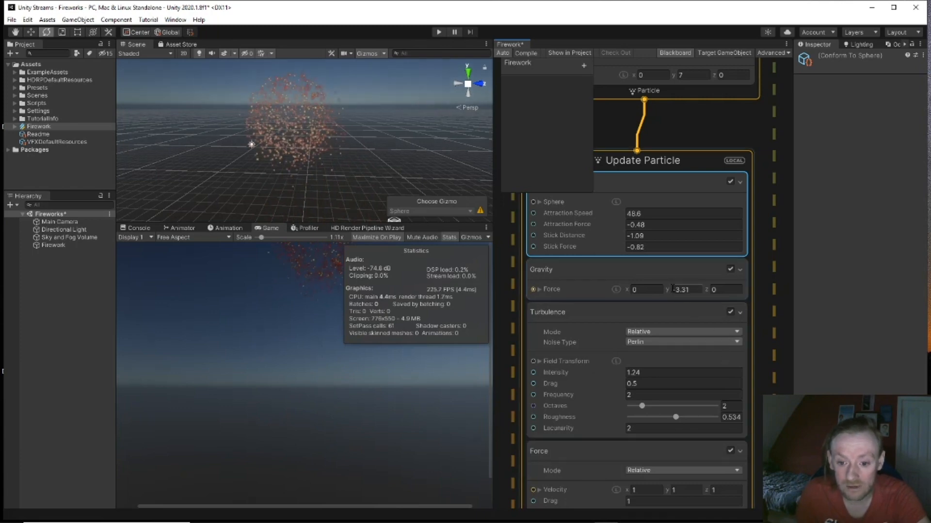
left_click_drag(668, 290, 693, 290)
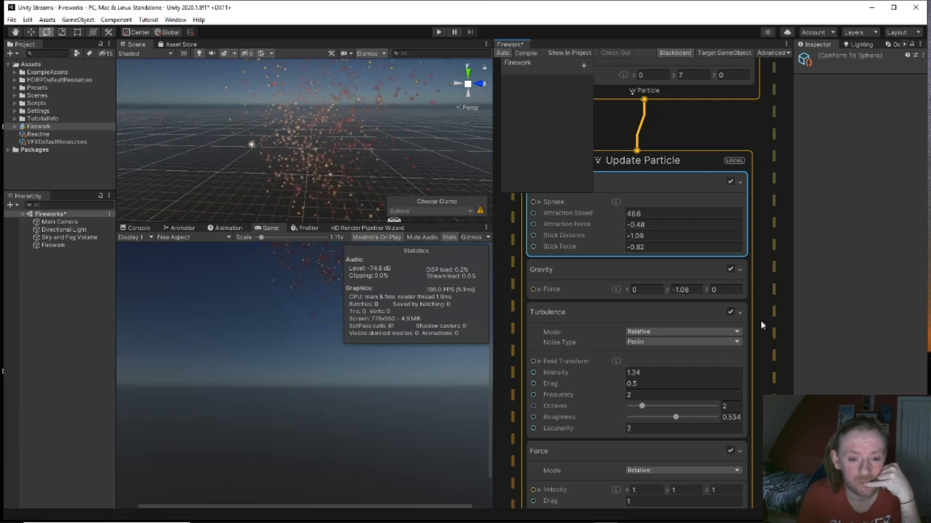
Step: Keep the Turbulence mode Relative and raise its intensity to 2.38
middle_click_drag(761, 283, 771, 256)
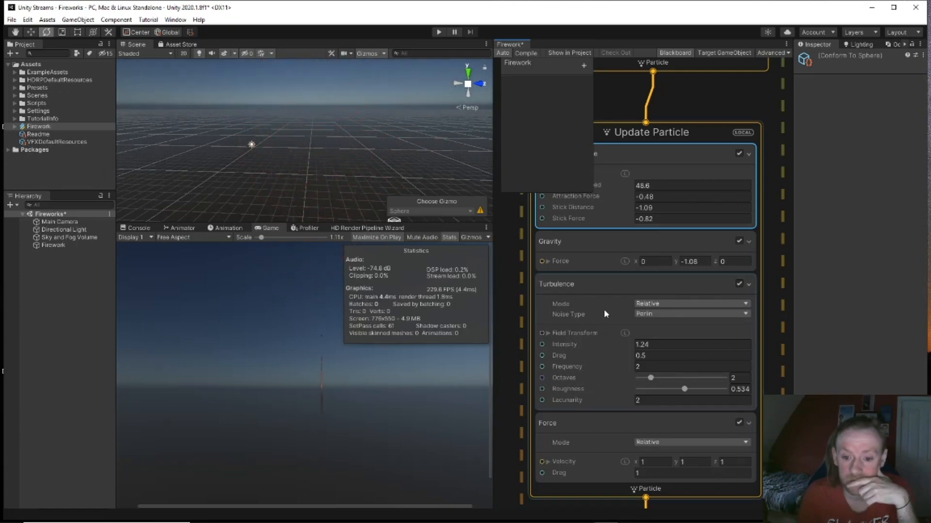
left_click(663, 304)
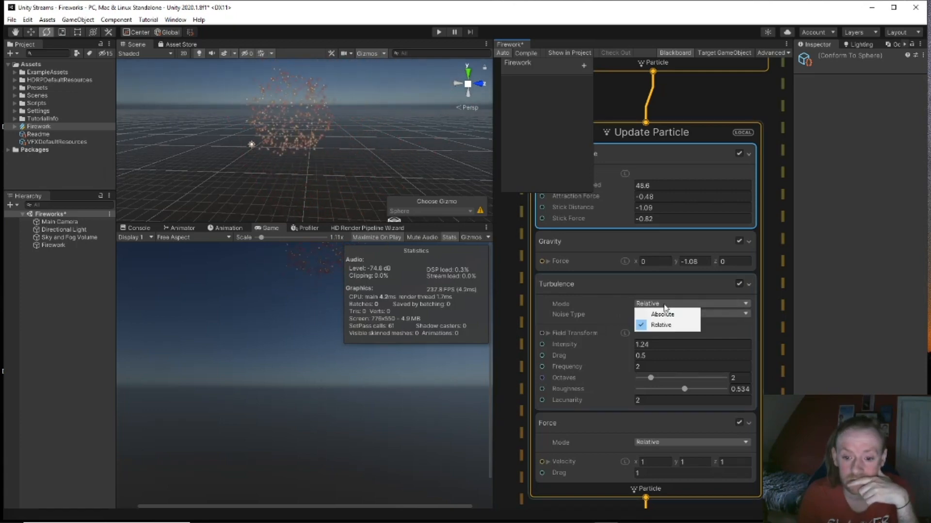
left_click(783, 300)
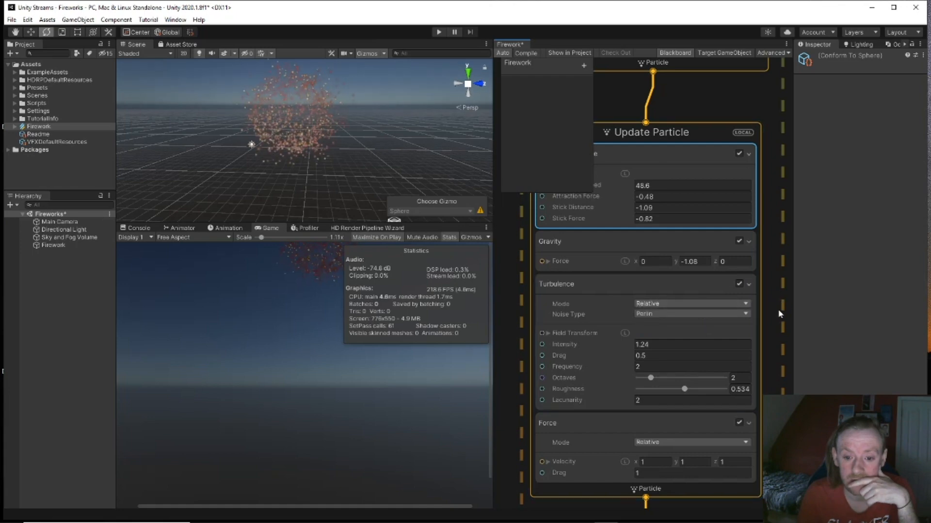
left_click_drag(631, 342, 646, 344)
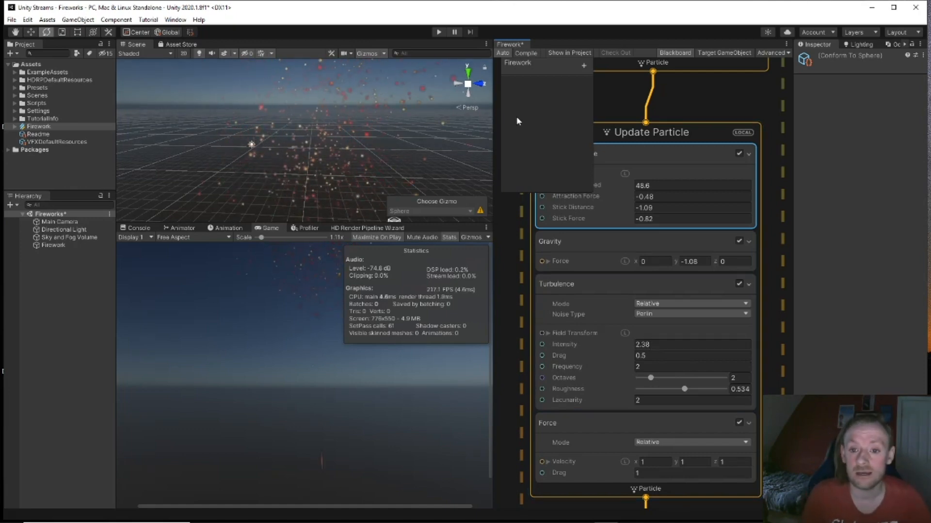
left_click(52, 222)
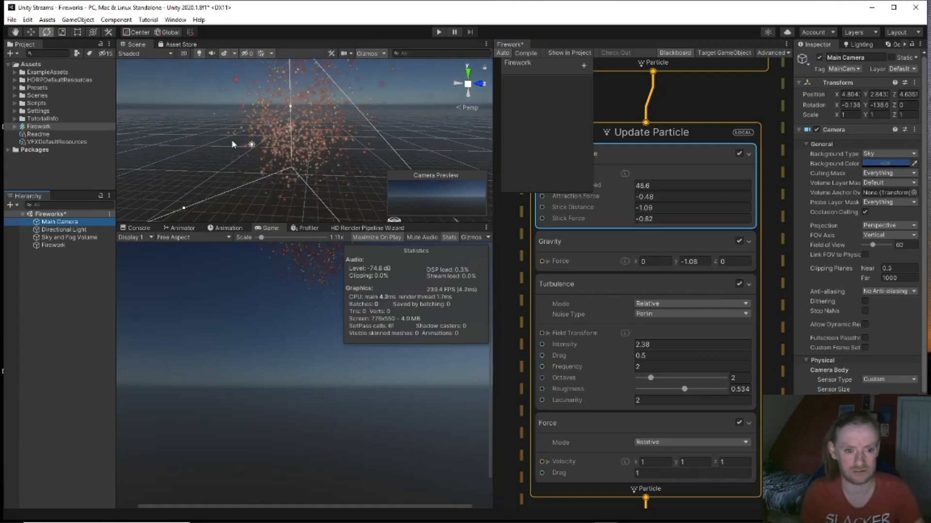
Step: Align Main Camera with the view (Ctrl+Shift+F) and set Set Lifetime Random to 0.5–2
key("ctrl+shift+f")
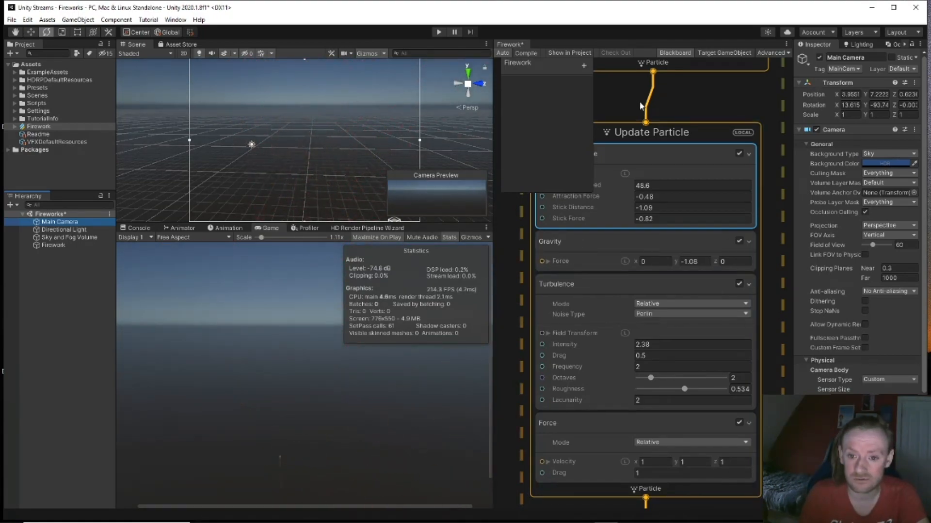
mouse_move(638, 101)
middle_mouse_down()
mouse_move(667, 106)
mouse_move(654, 109)
middle_mouse_up()
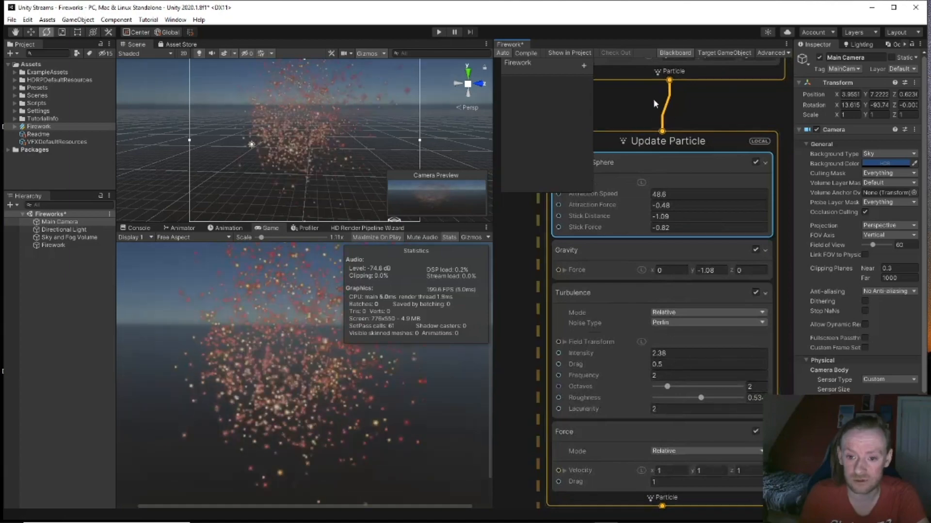
scroll(652, 99, "down", 3)
middle_click_drag(758, 145, 779, 357)
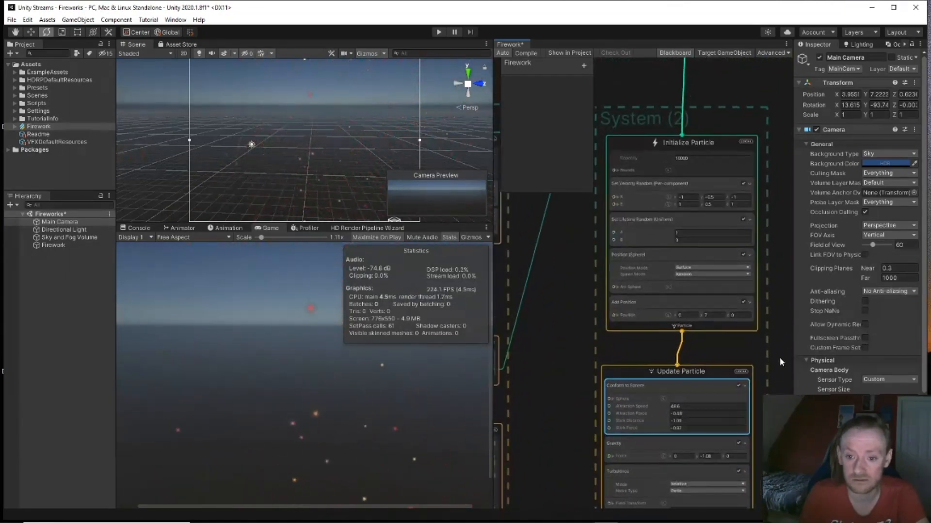
left_click(684, 233)
type(".5")
left_click(690, 241)
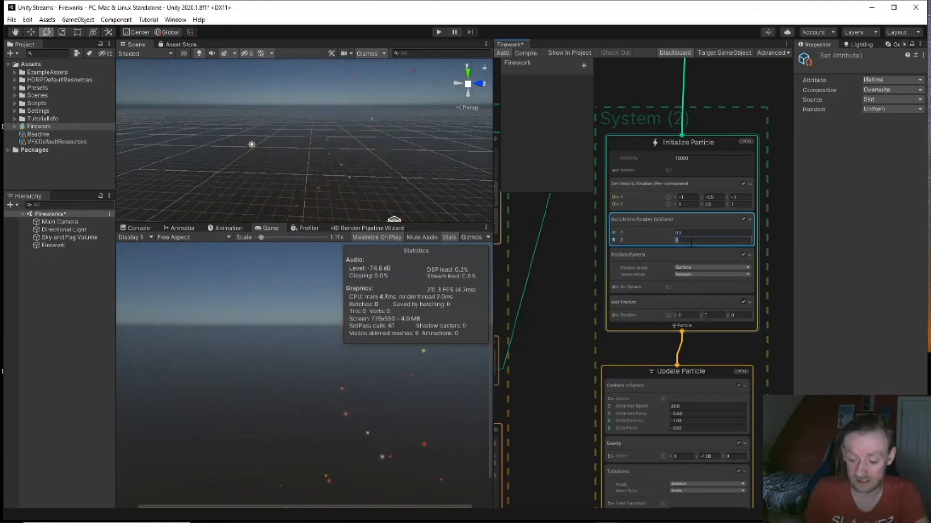
type("2")
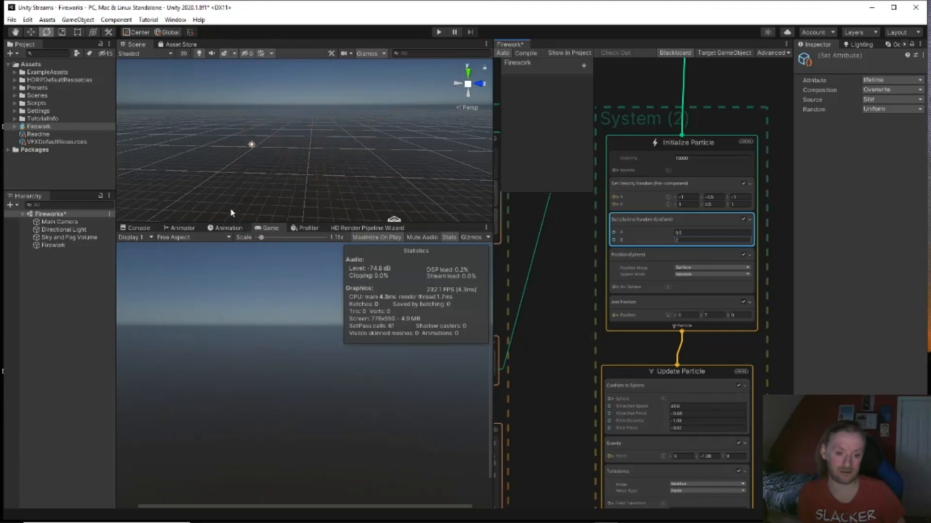
Step: Change the Output ParticleStrip Lit Quad's Tiling Mode to Repeat Per Segment
middle_click_drag(533, 295, 624, 272)
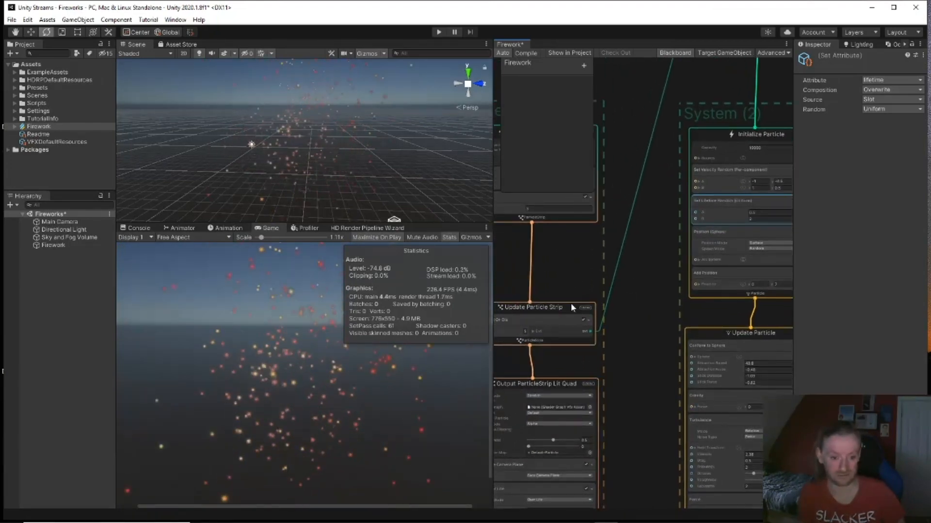
middle_click_drag(609, 366, 682, 358)
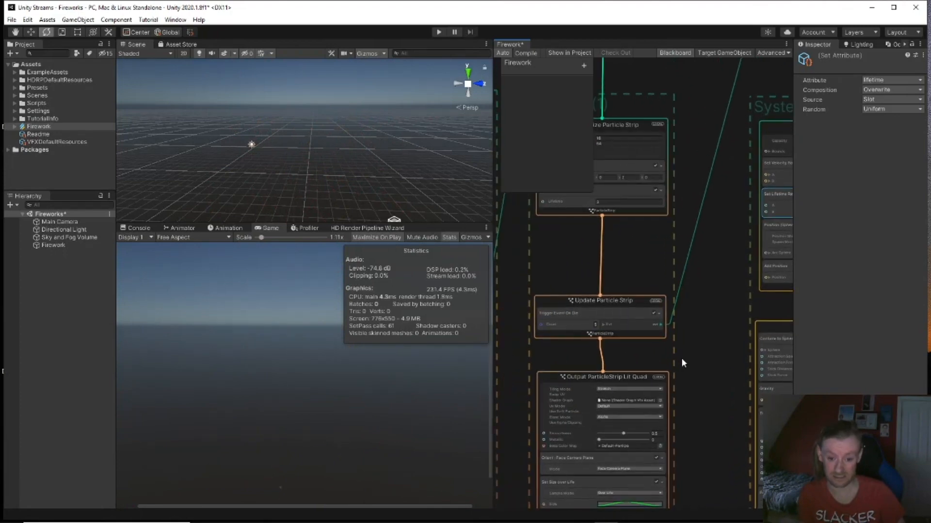
scroll(646, 357, "up", 4)
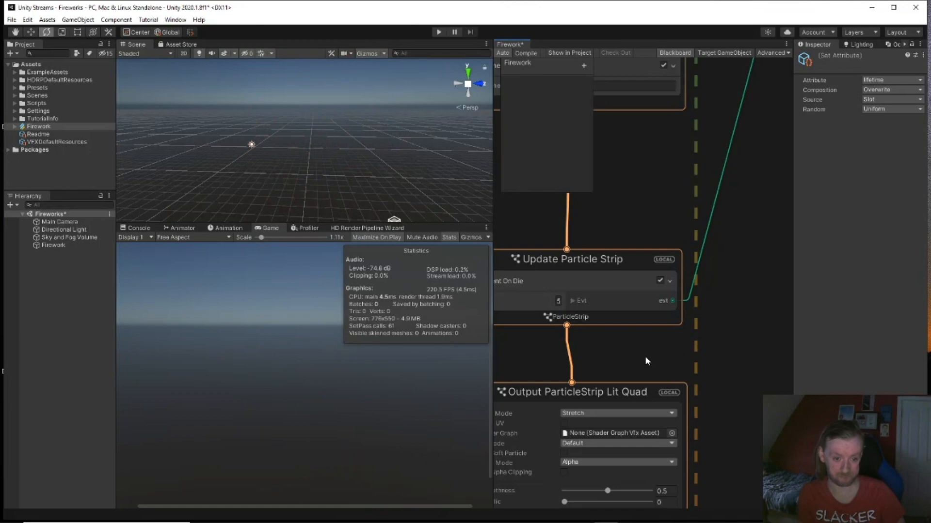
middle_click_drag(722, 344, 740, 228)
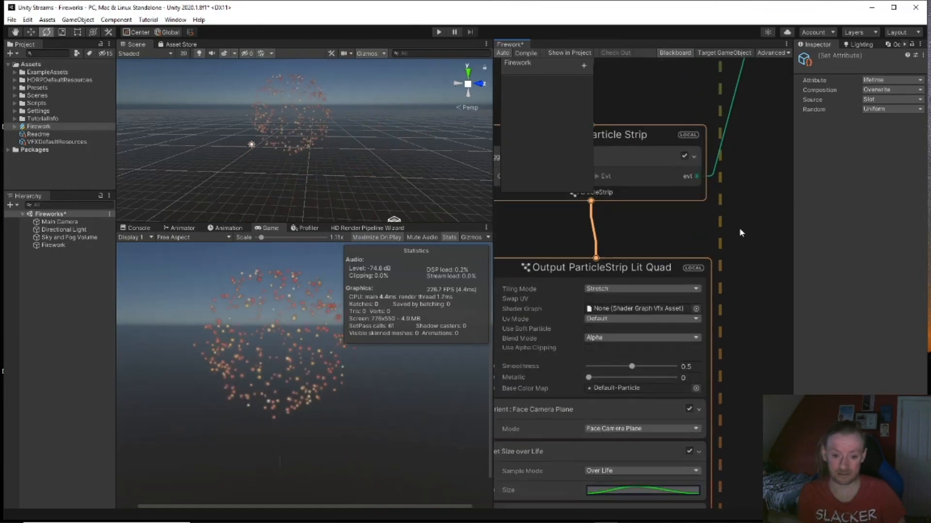
left_click(694, 289)
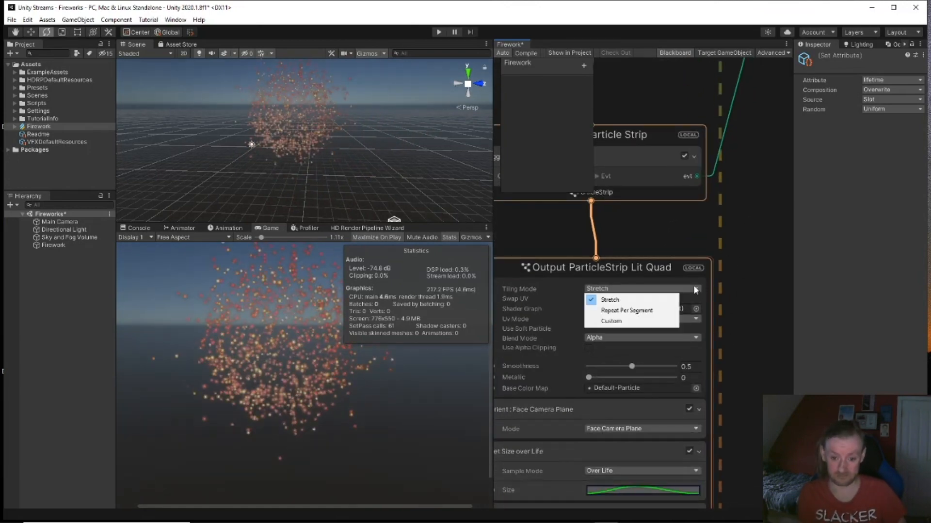
left_click(642, 311)
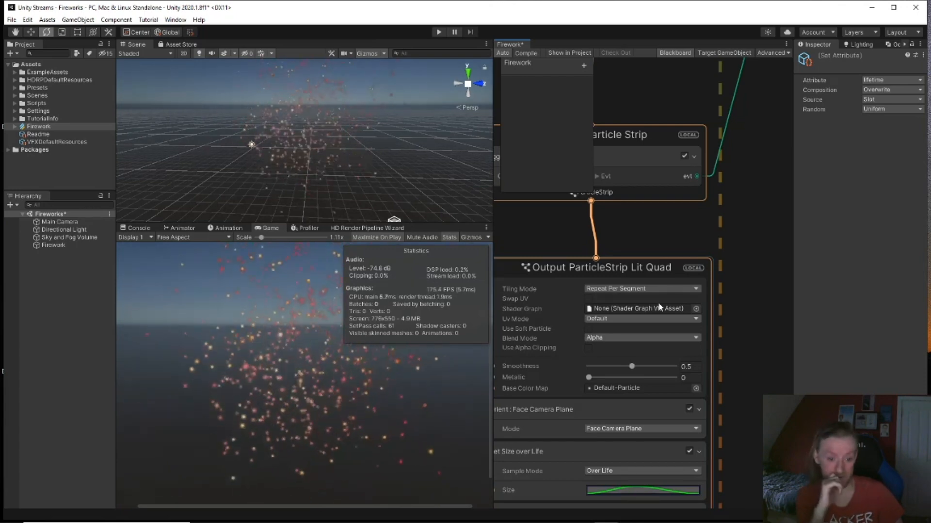
Step: Lower the burst Relative Force drag to 0.09 and begin editing its velocity x value
middle_click_drag(755, 223, 534, 205)
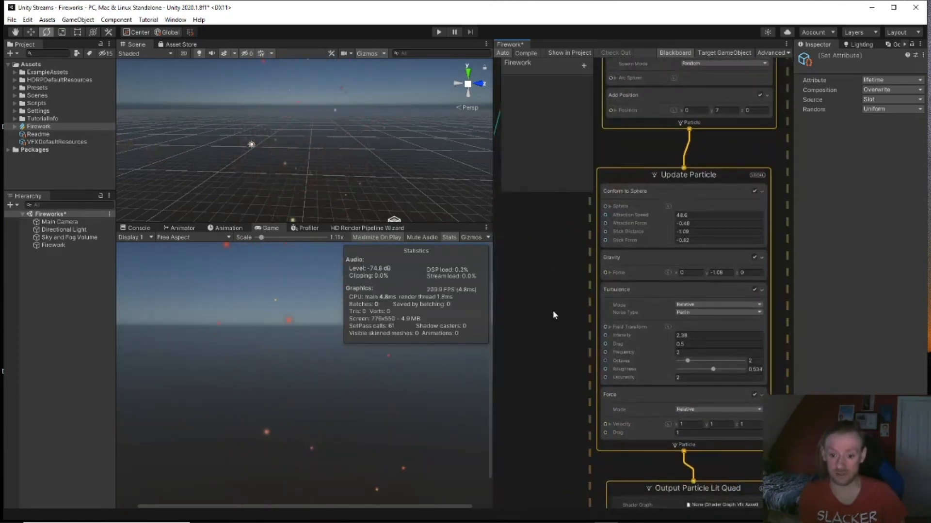
middle_click_drag(554, 292, 551, 254)
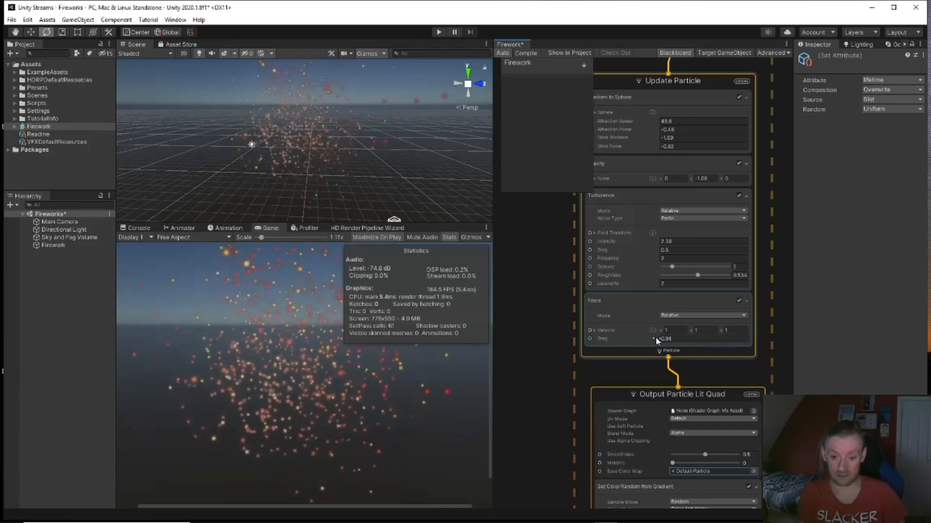
left_click_drag(645, 341, 644, 341)
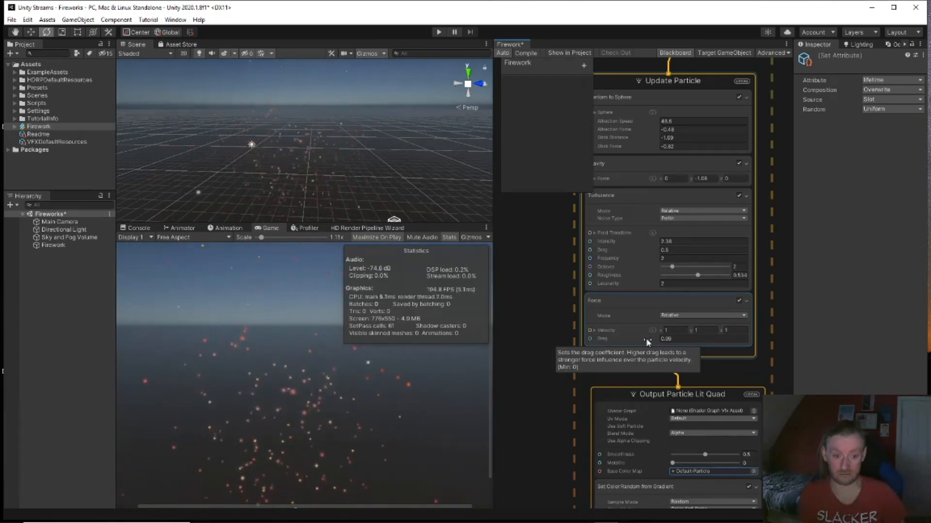
left_click(669, 330)
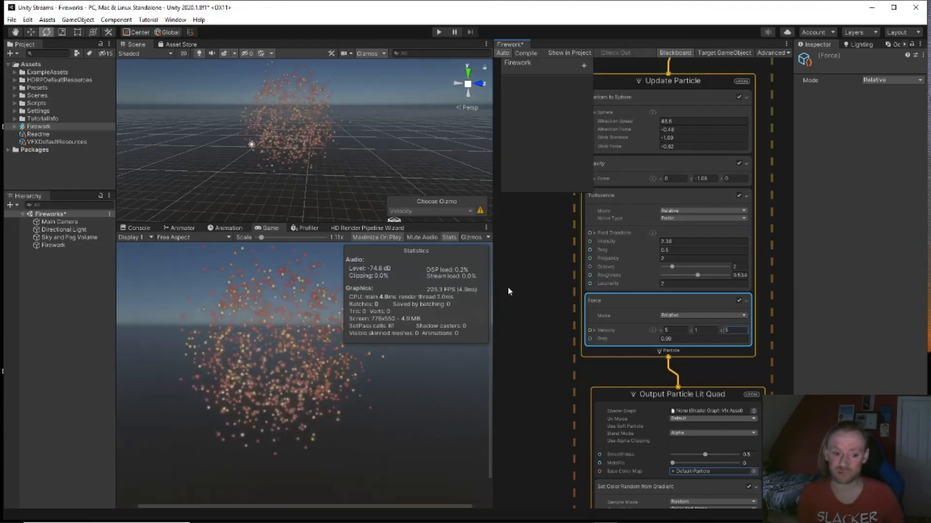
Step: Raise Conform to Sphere stick distance to 19.01 and stick force to 72.1
middle_click_drag(549, 247, 556, 323)
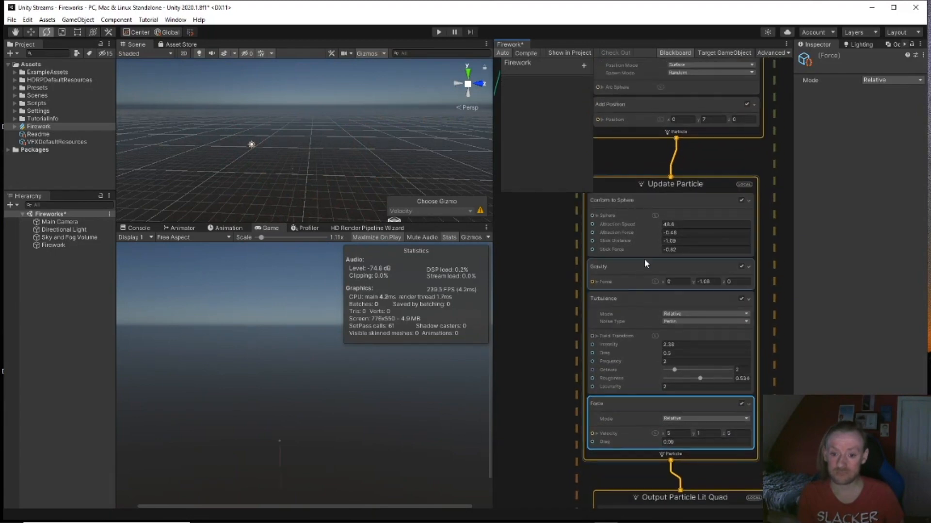
scroll(640, 240, "up", 4)
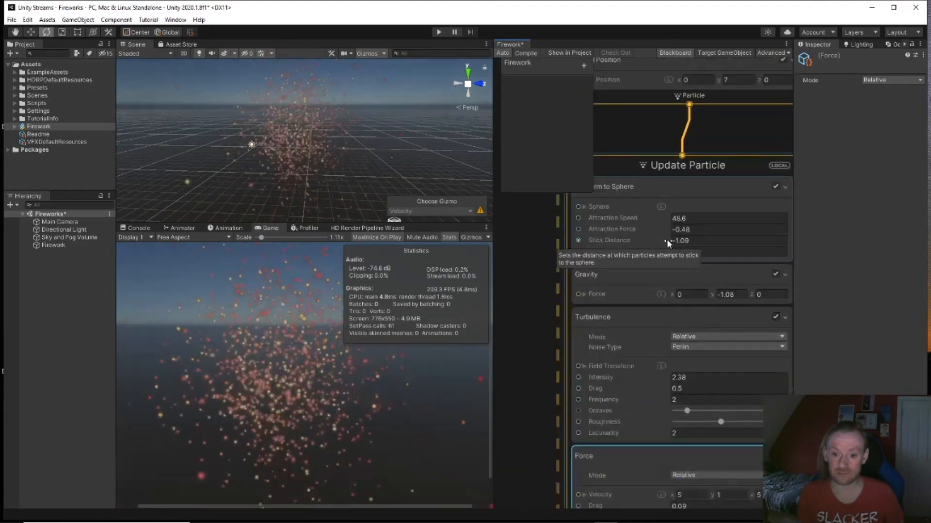
left_click(678, 252)
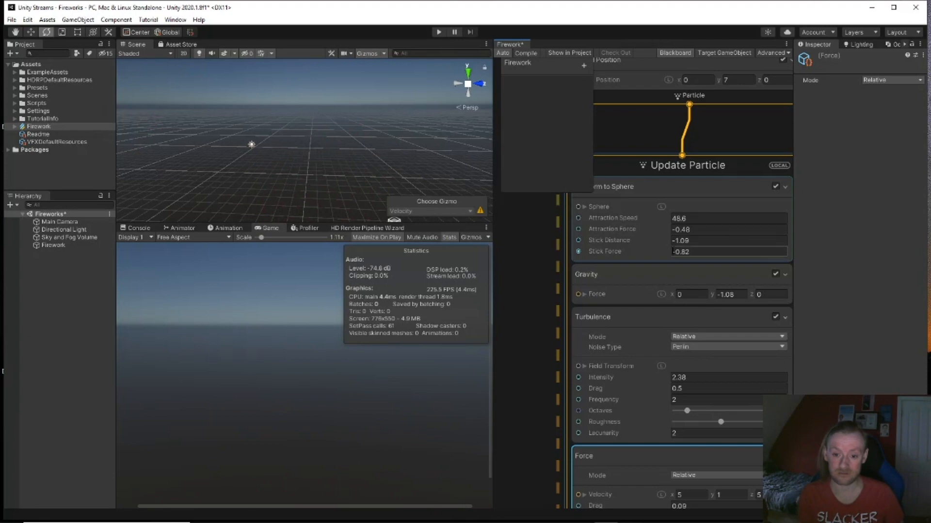
left_click_drag(669, 242, 748, 244)
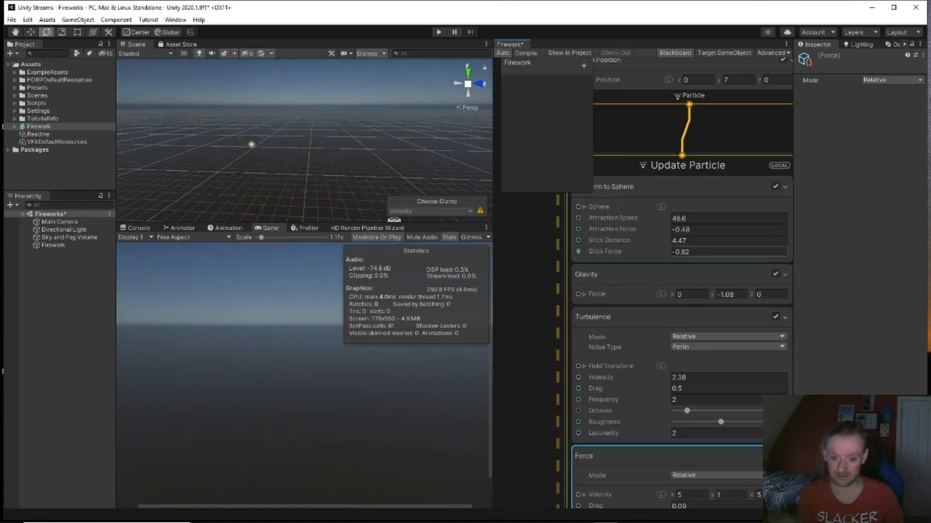
left_click_drag(671, 253, 808, 251)
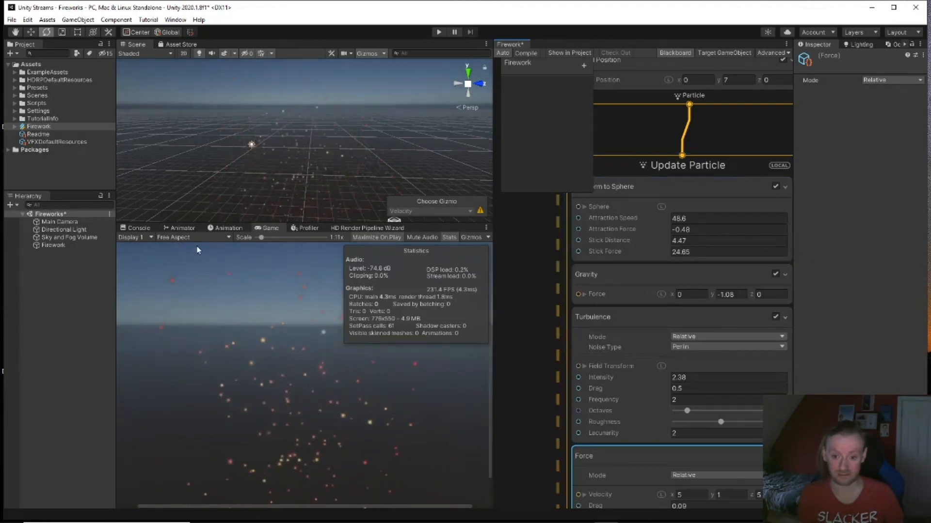
left_click_drag(484, 254, 485, 255)
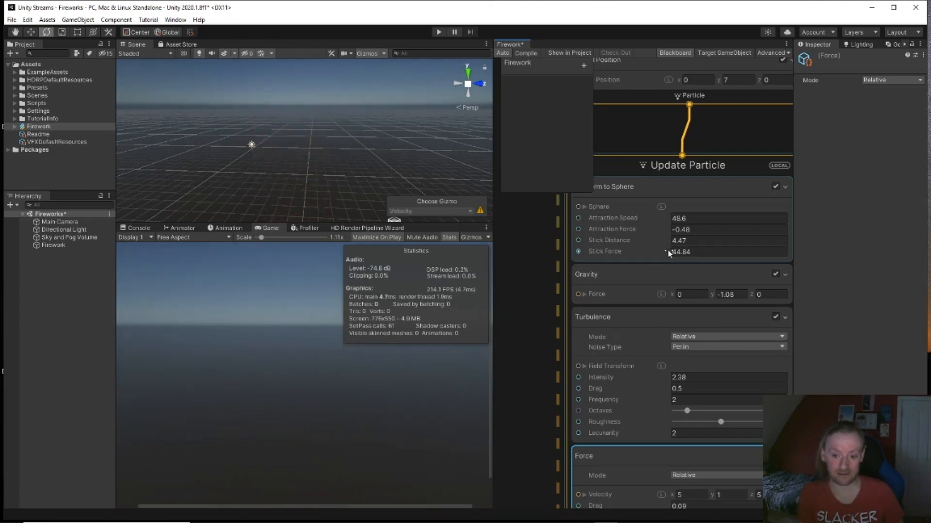
left_click_drag(576, 251, 729, 252)
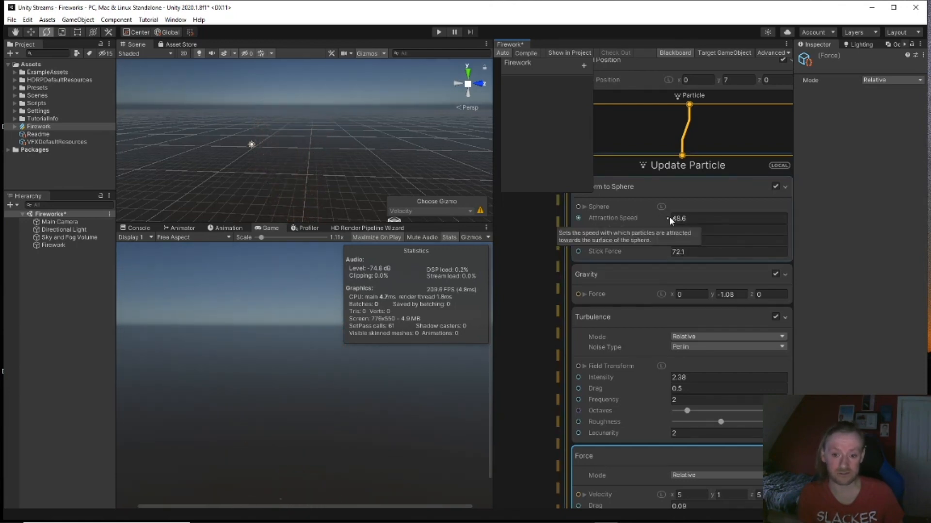
Step: Increase the sphere attraction speed to 95.6 and attraction force to 15.11
left_click_drag(669, 216, 791, 222)
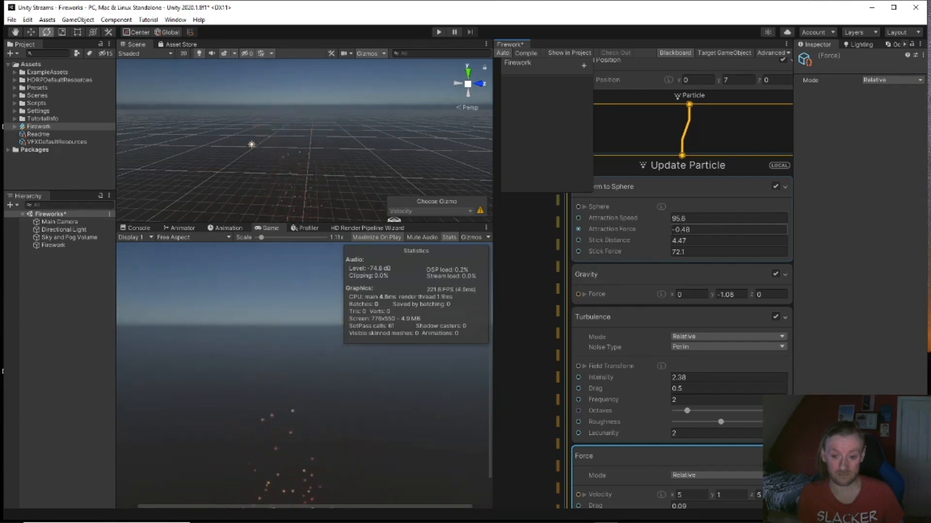
left_click_drag(668, 231, 850, 235)
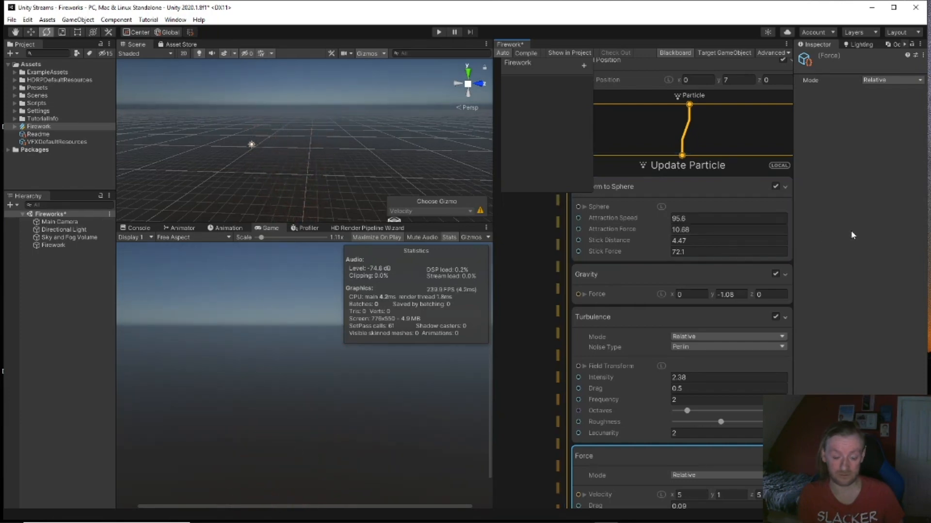
left_click_drag(914, 232, 920, 236)
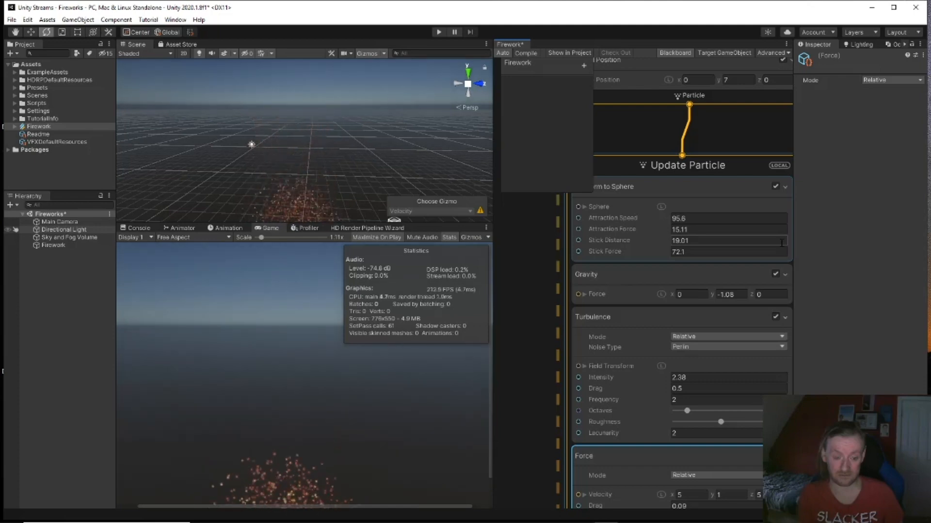
mouse_move(373, 144)
left_mouse_down("alt")
mouse_move(373, 189)
mouse_move(379, 140)
mouse_move(369, 152)
left_mouse_up("alt")
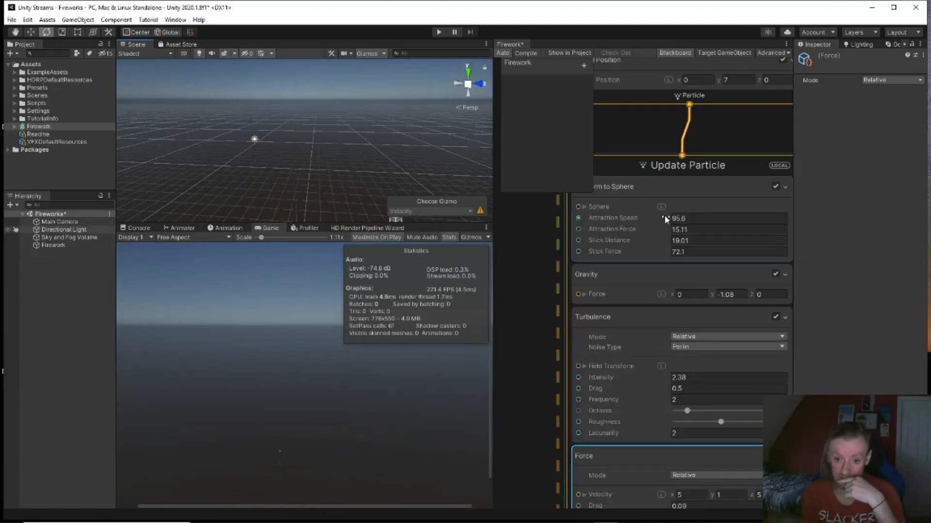
Step: Scrub Conform to Sphere attraction speed through zero into negatives, settling near -56.9
left_click_drag(670, 219, 316, 212)
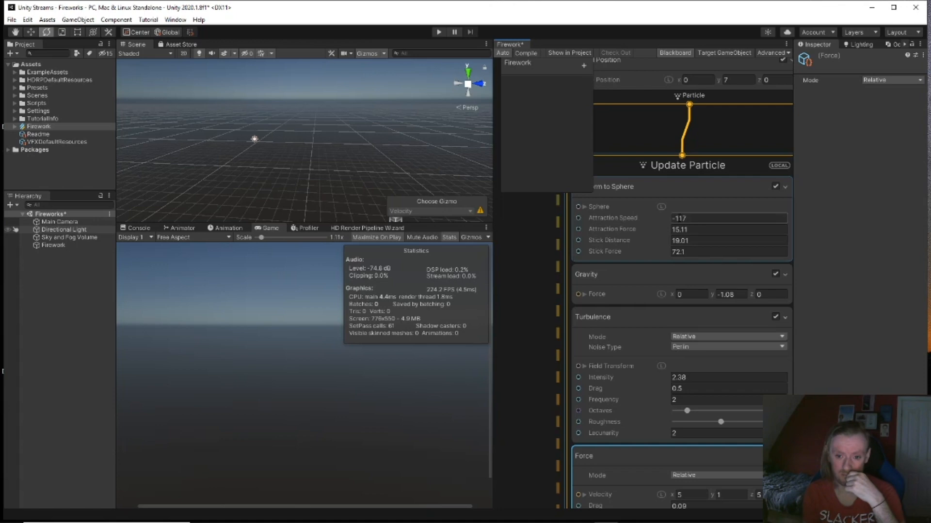
left_click_drag(772, 223, 791, 227)
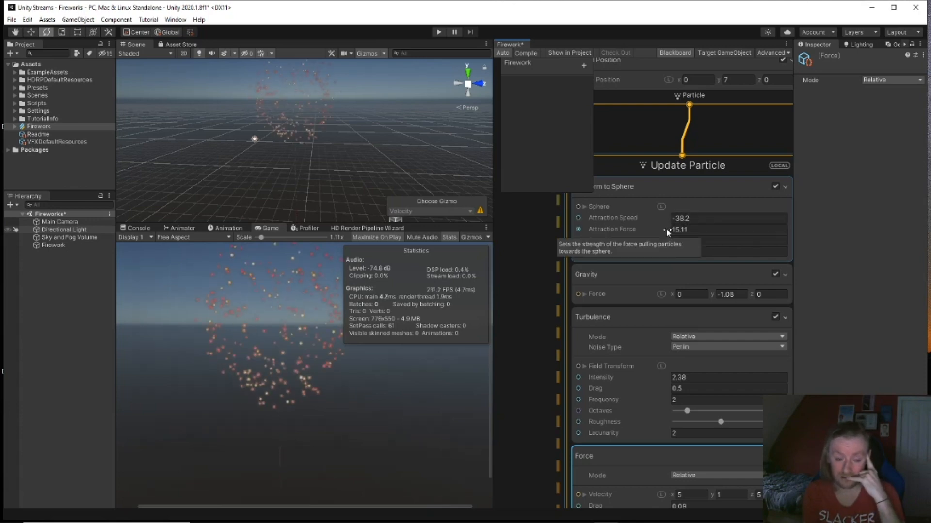
left_click_drag(669, 217, 710, 218)
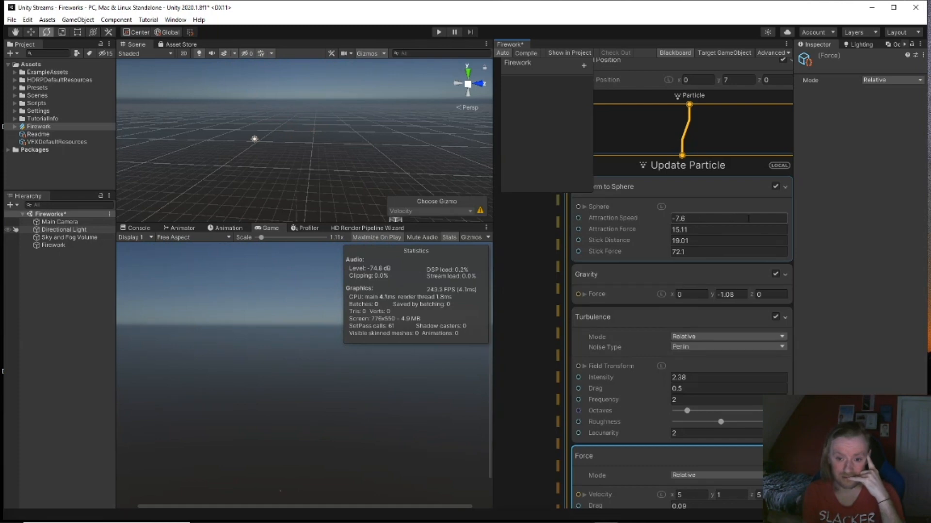
left_click_drag(748, 218, 730, 218)
left_click_drag(624, 224, 528, 214)
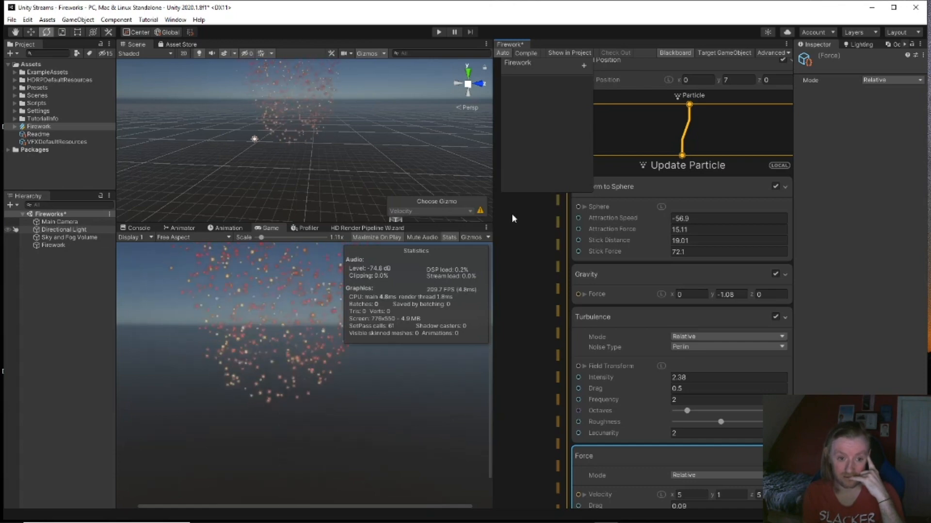
scroll(712, 390, "down", 1)
Step: Adjust the Gravity force y value, settling on a weaker pull of -3.9
scroll(711, 389, "up", 2)
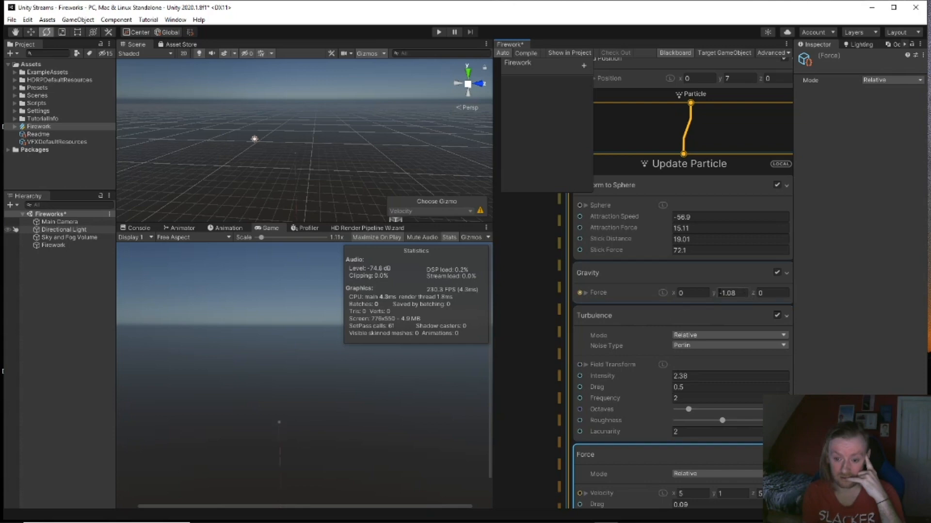
left_click_drag(714, 293, 681, 294)
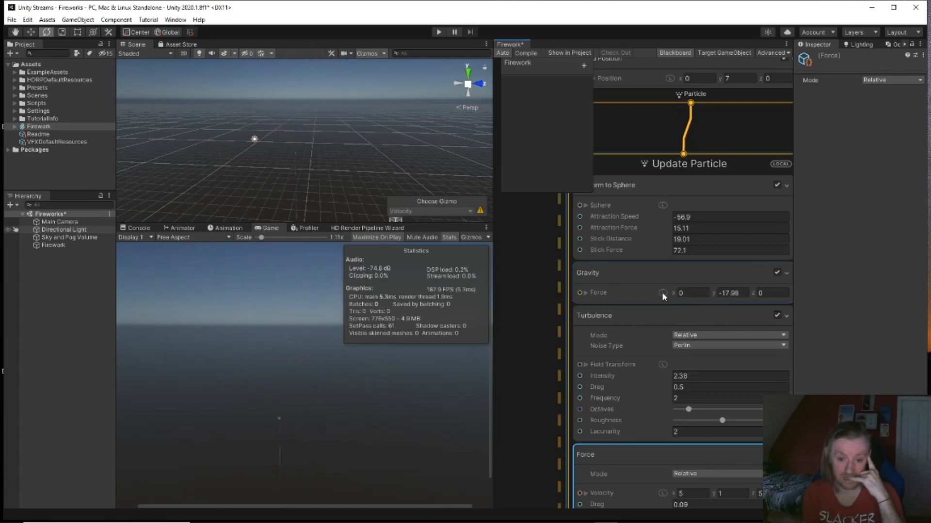
left_click_drag(714, 292, 632, 300)
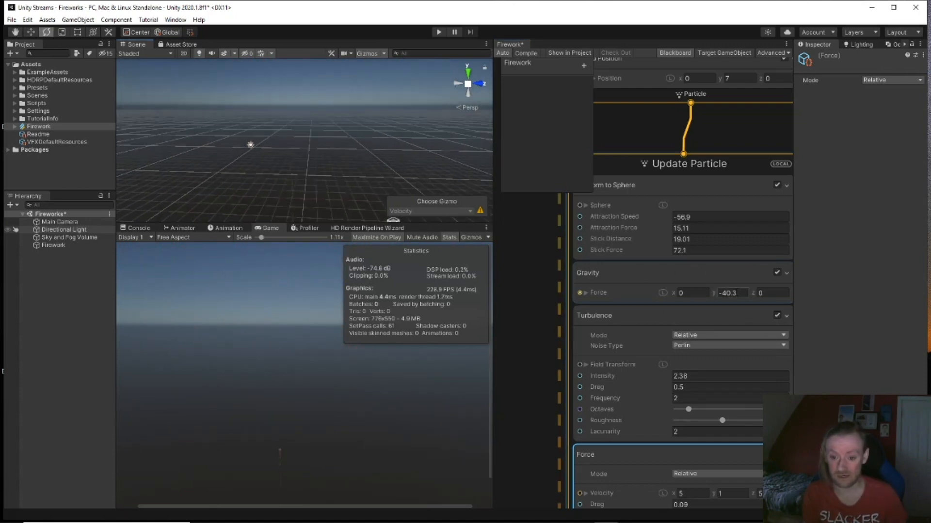
left_click_drag(716, 293, 807, 291)
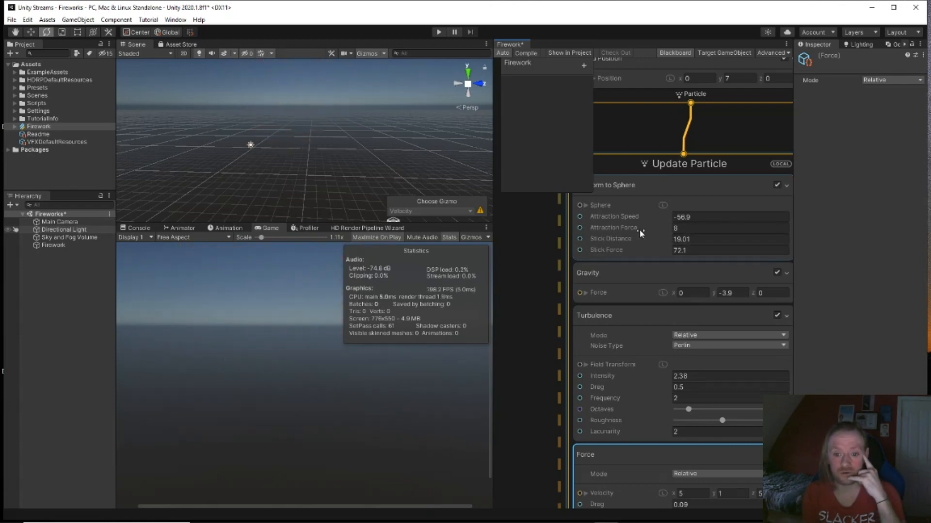
Step: Shrink Conform to Sphere stick distance to 1.62 and cut the stick force sharply
mouse_move(639, 228)
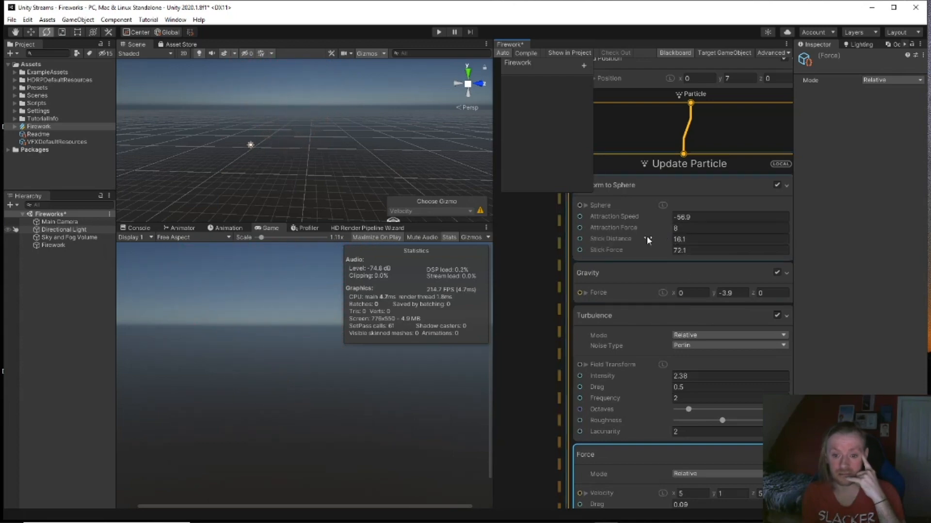
left_click_drag(600, 239, 608, 240)
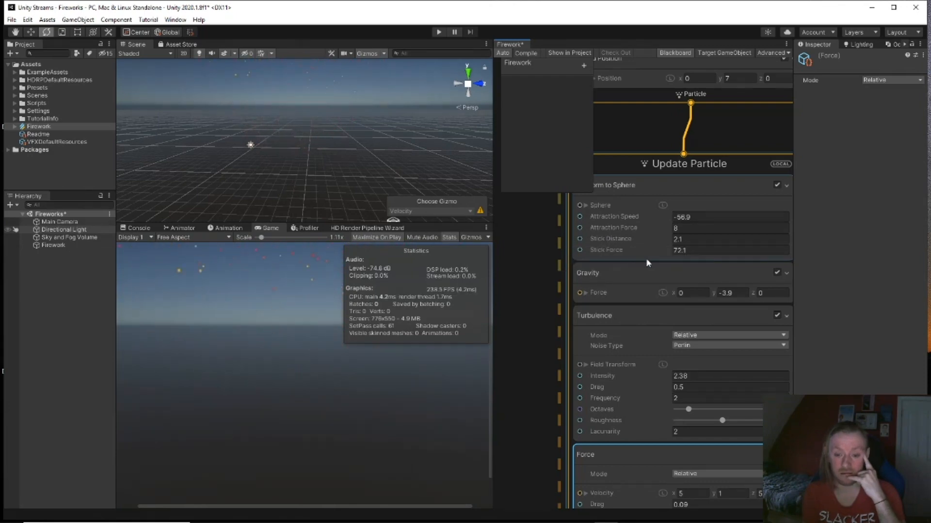
left_click_drag(666, 239, 665, 240)
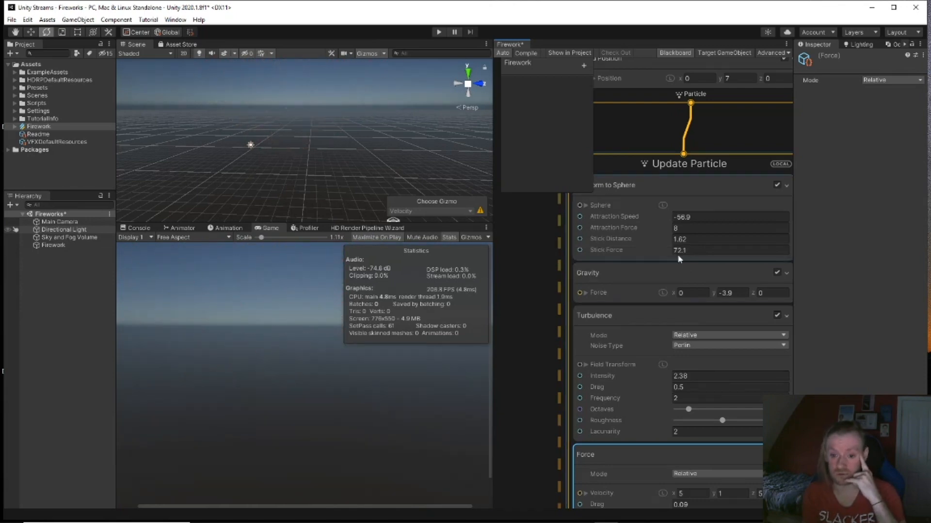
left_click_drag(627, 249, 543, 248)
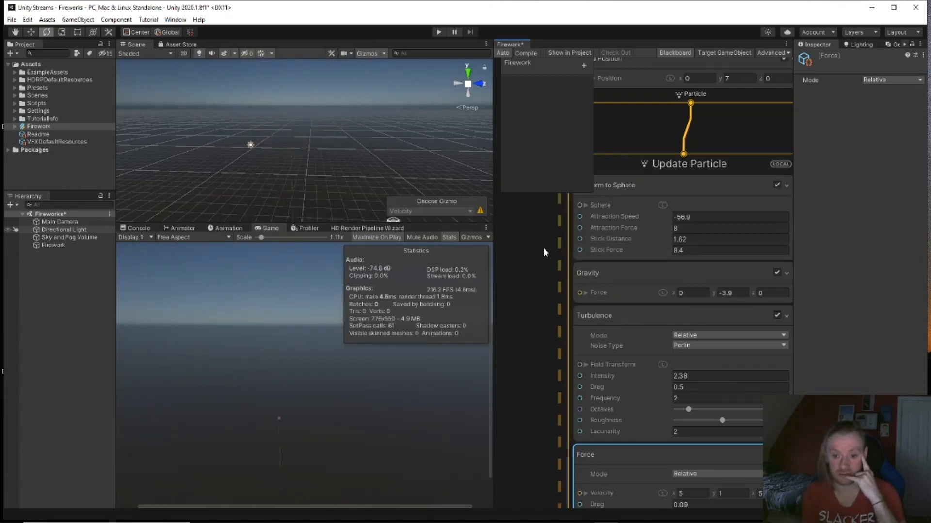
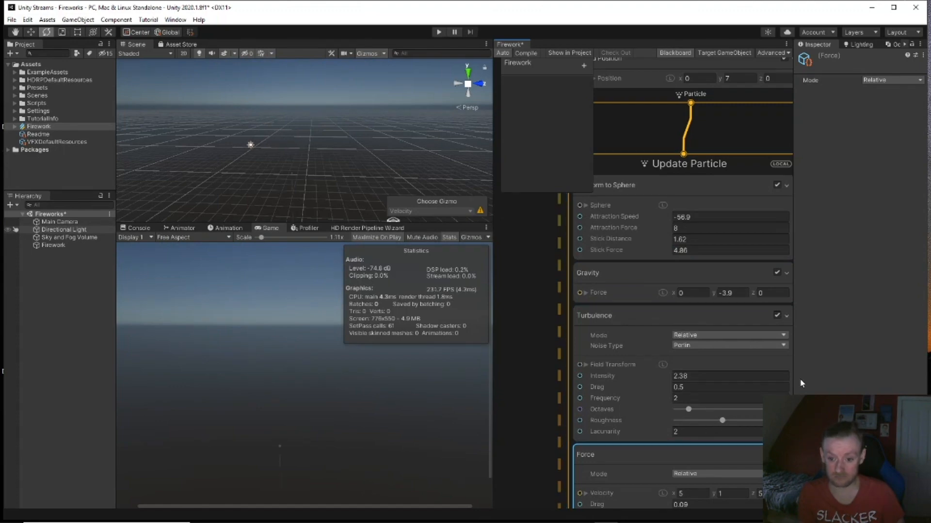
Step: Strengthen the Gravity block's downward force, entering a Force Y of exactly -9.8
left_click_drag(714, 292, 700, 293)
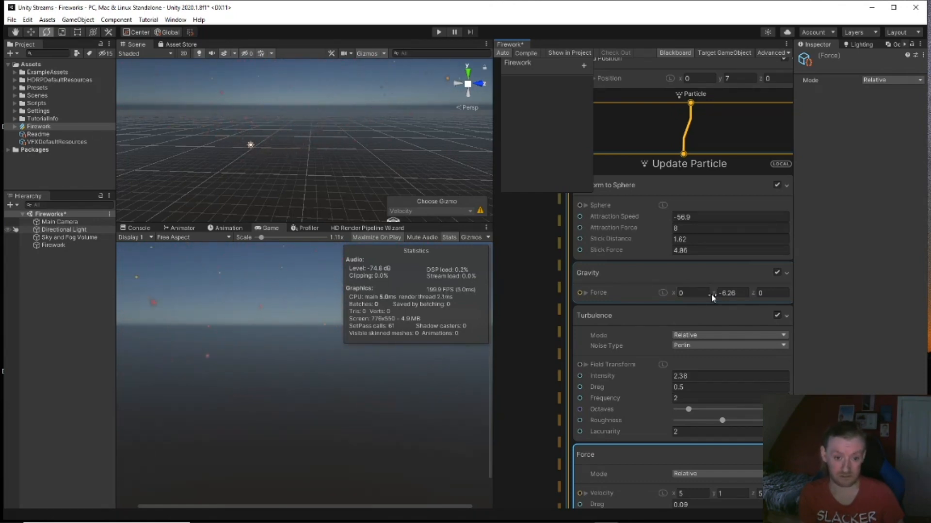
left_click_drag(704, 292, 695, 292)
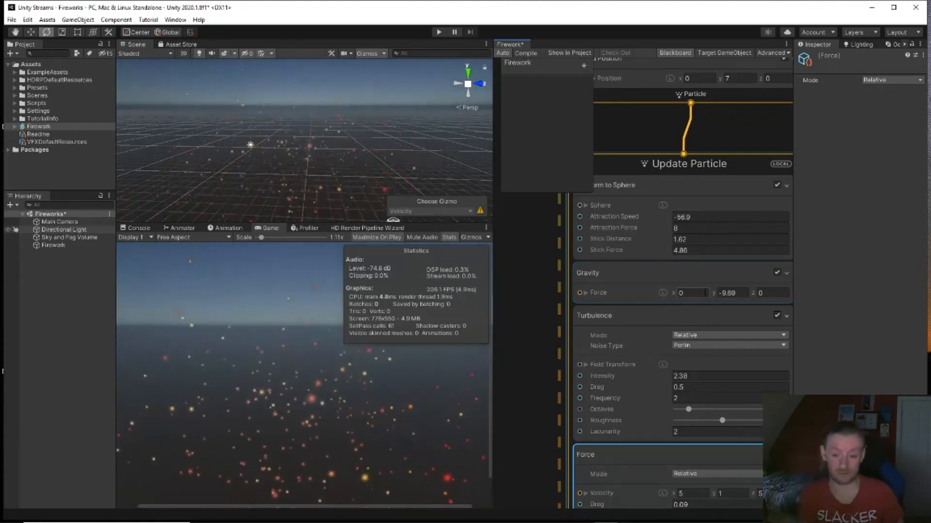
left_click(740, 293)
type("-9.8")
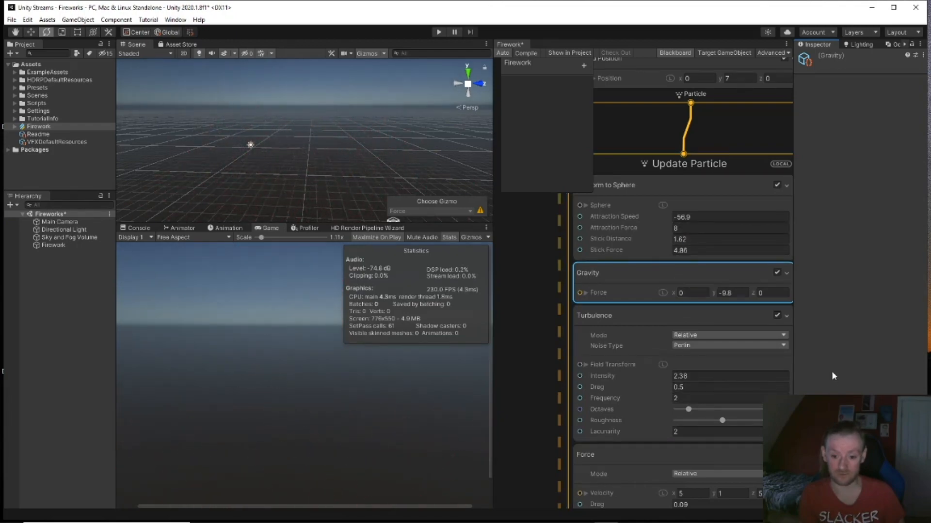
middle_click_drag(531, 383, 513, 277)
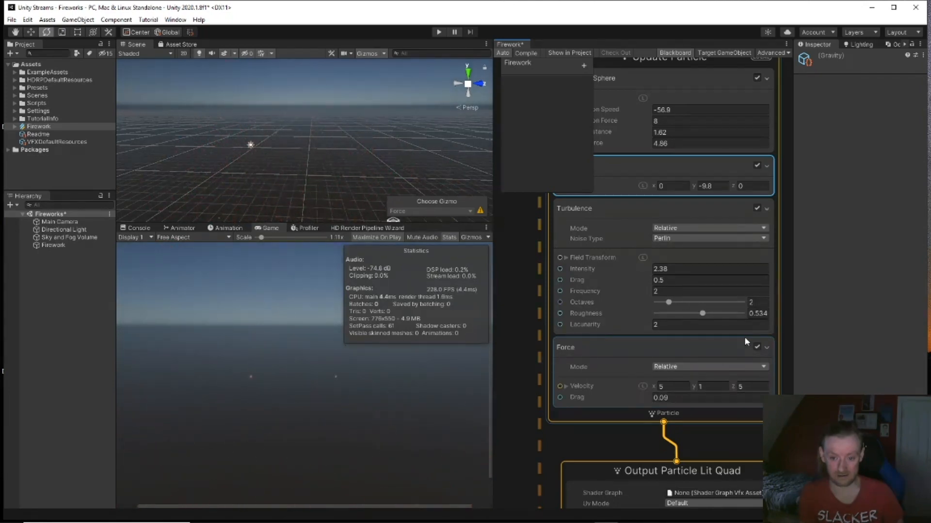
Step: Disable the Force block in Update Particle, then delete it from the graph
left_click(757, 348)
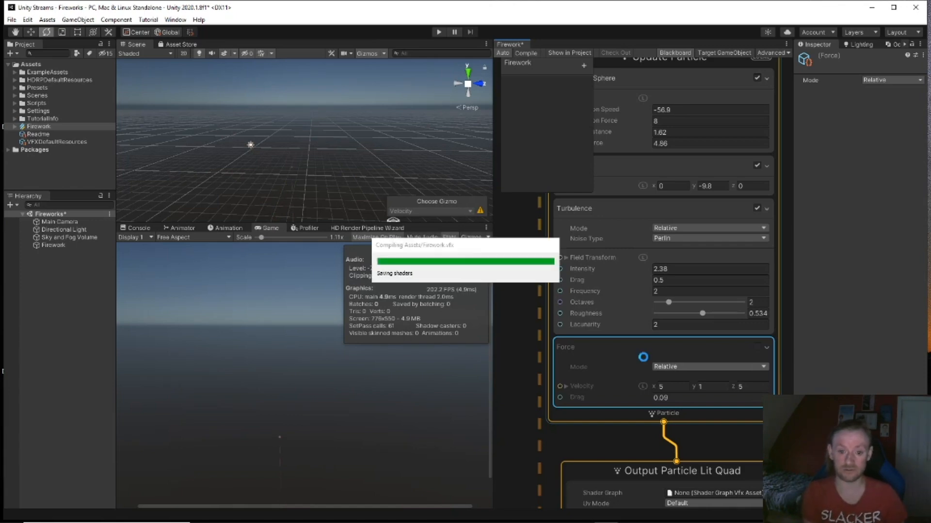
key("Delete")
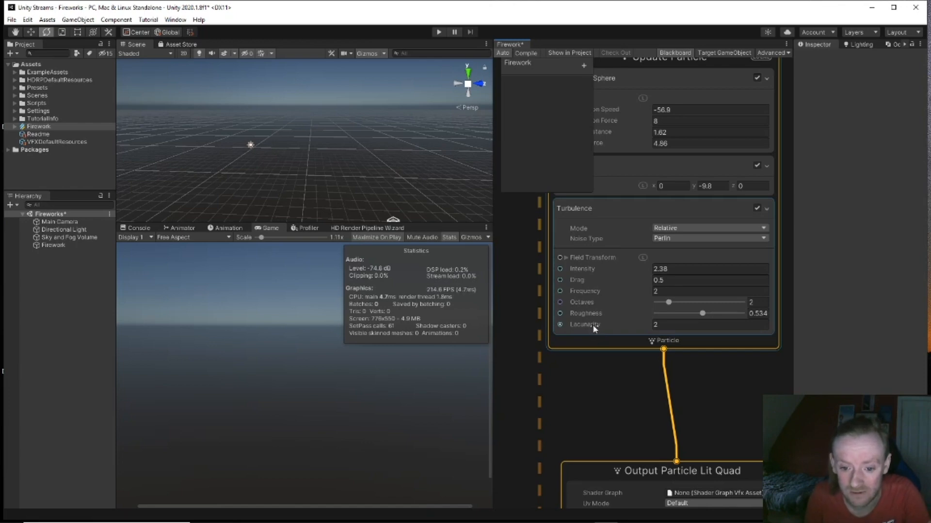
Step: Adjust the Turbulence intensity up and back down, settling at 2.98
mouse_move(594, 329)
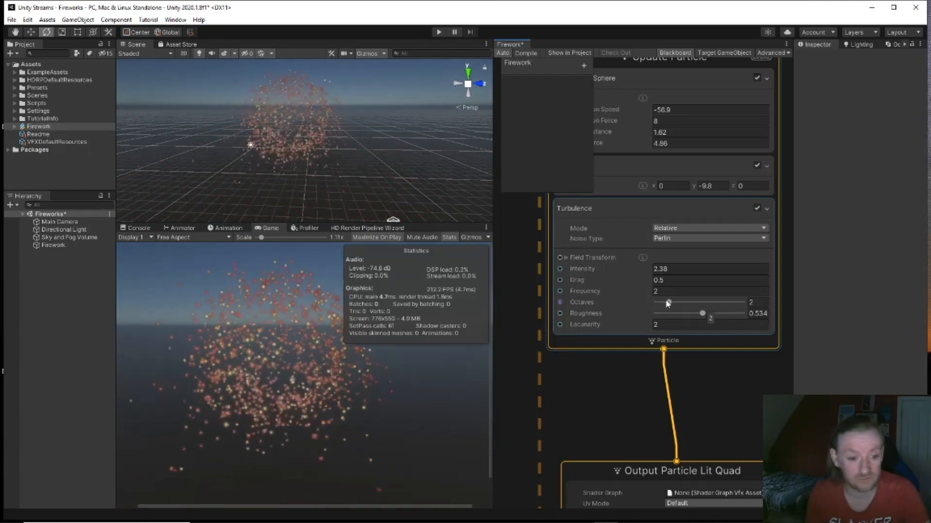
left_click_drag(648, 267, 667, 268)
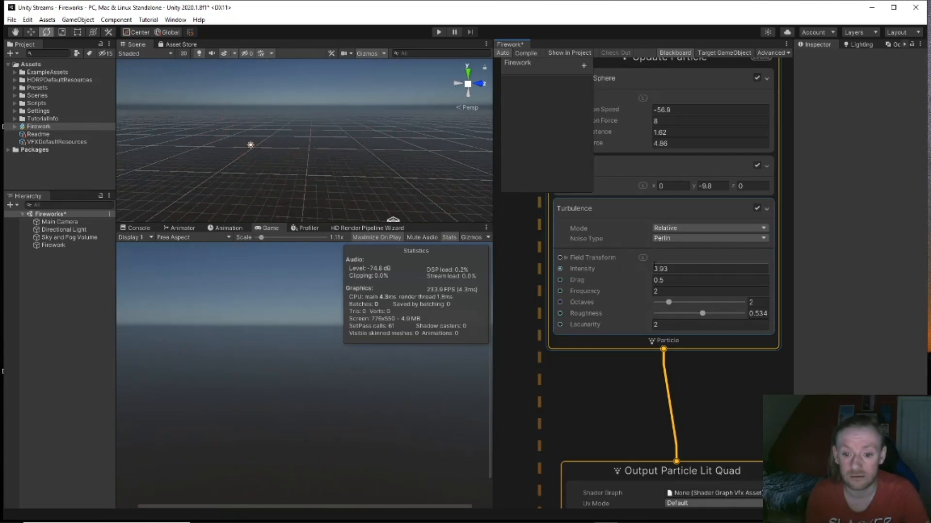
left_click_drag(649, 269, 709, 266)
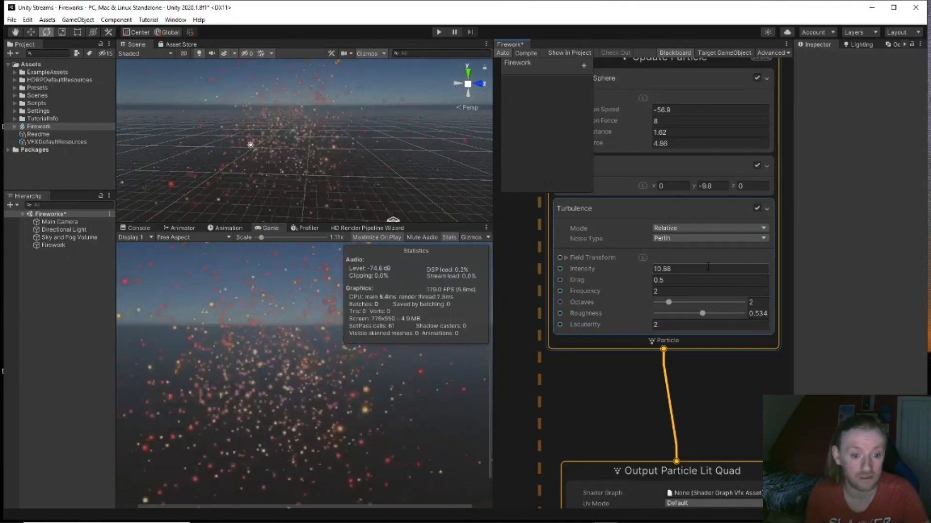
left_click_drag(647, 269, 688, 279)
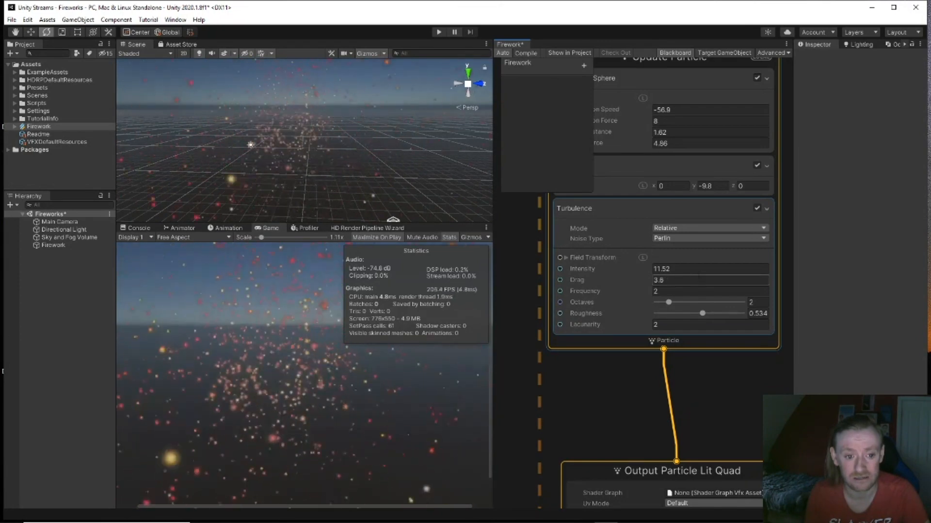
left_click_drag(652, 270, 619, 276)
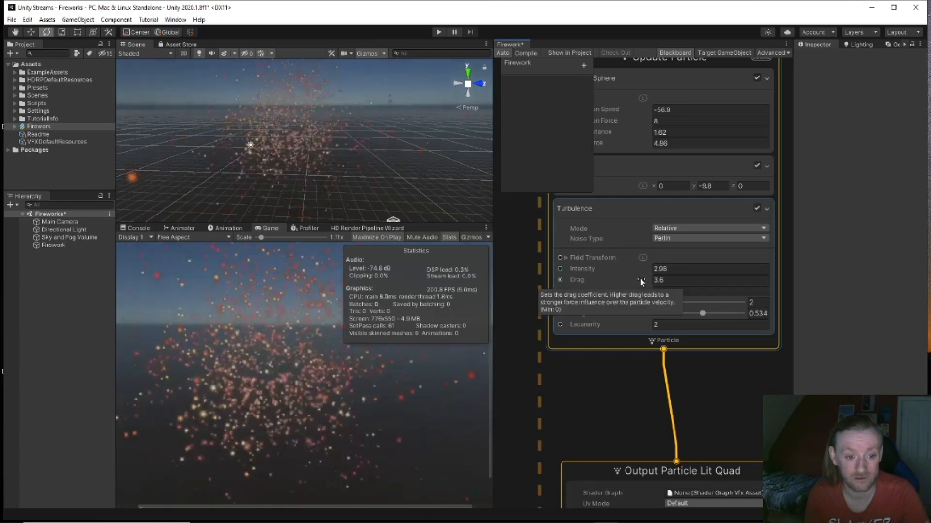
Step: Lower the Turbulence drag to 1 and raise octaves from 2 to 3
left_click_drag(651, 278, 632, 278)
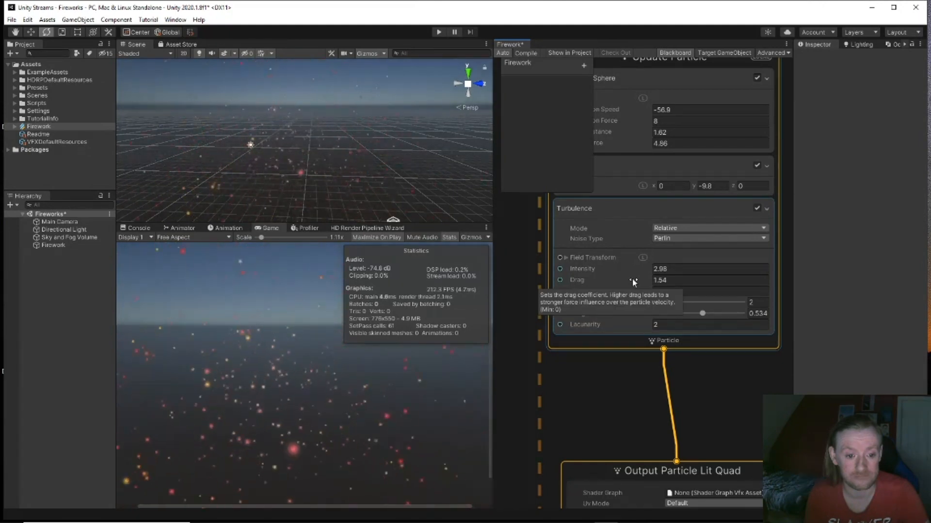
left_click_drag(650, 280, 644, 280)
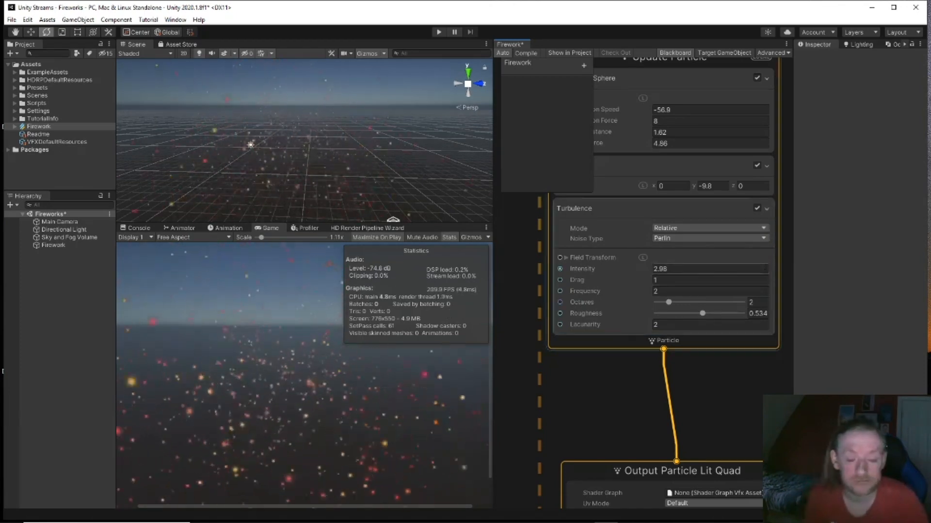
middle_click_drag(628, 386, 623, 418)
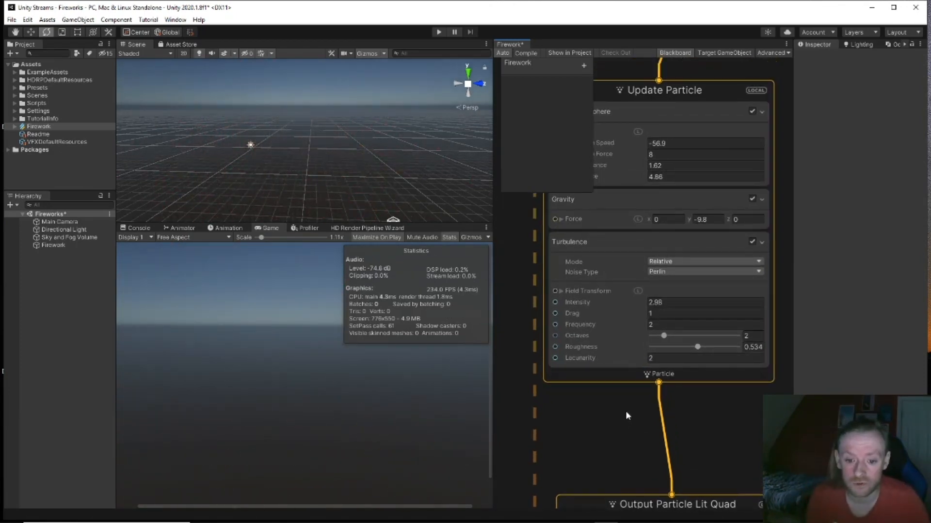
left_click_drag(664, 336, 680, 338)
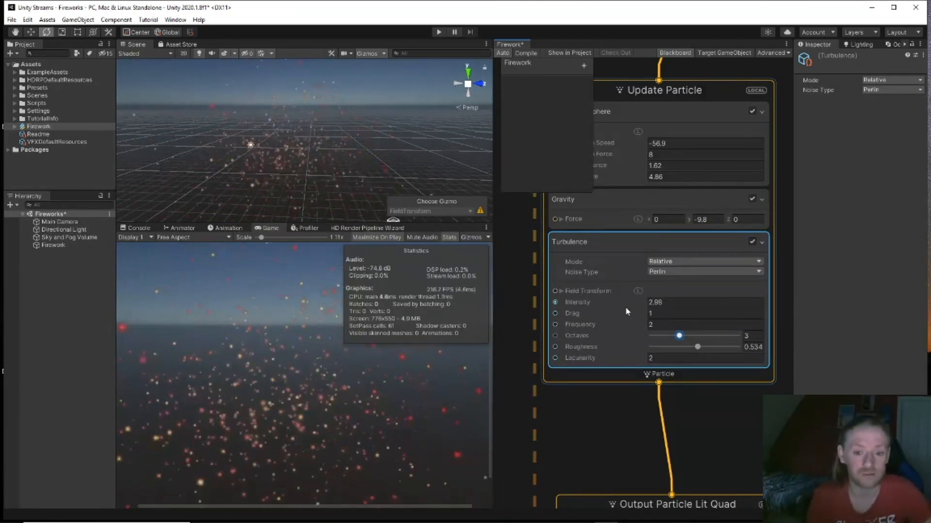
middle_click_drag(621, 429, 589, 172)
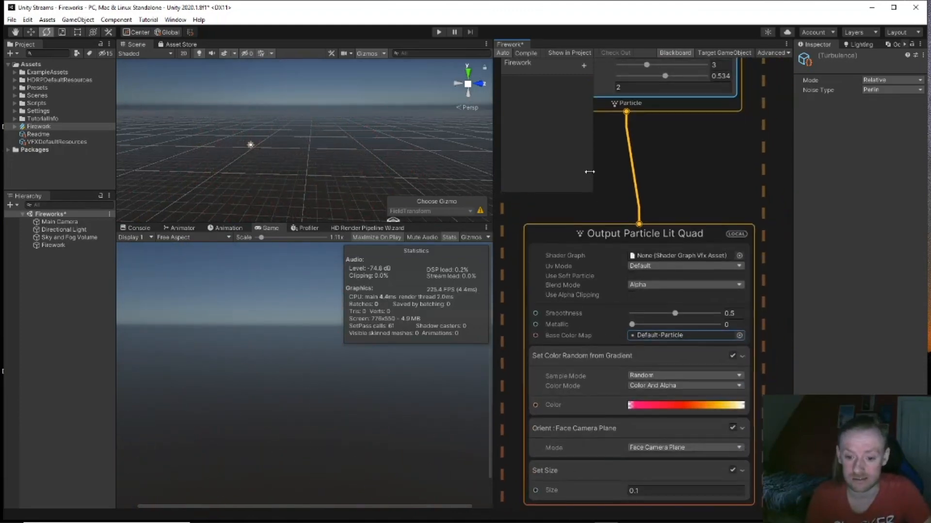
Step: Apply the blue-purple-pink preset to Set Color Random and make its left alpha key 0
left_click(667, 404)
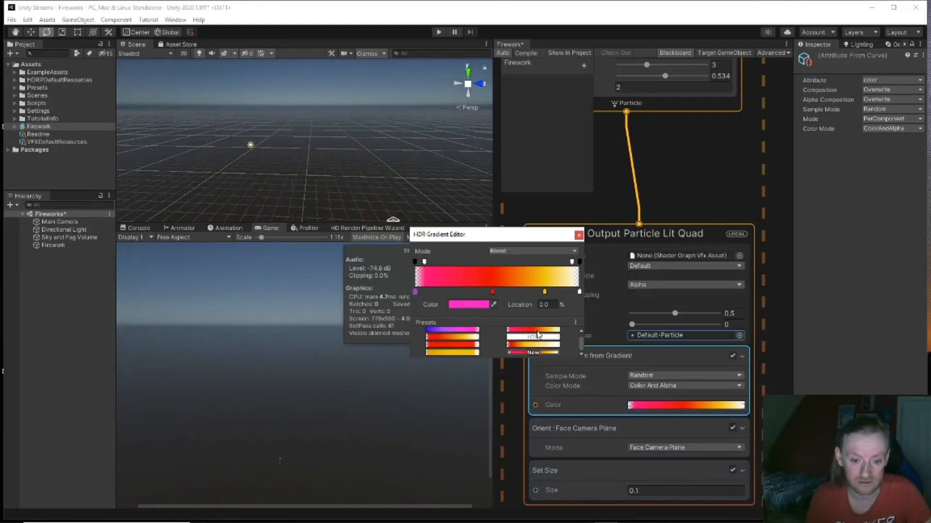
left_click(441, 333)
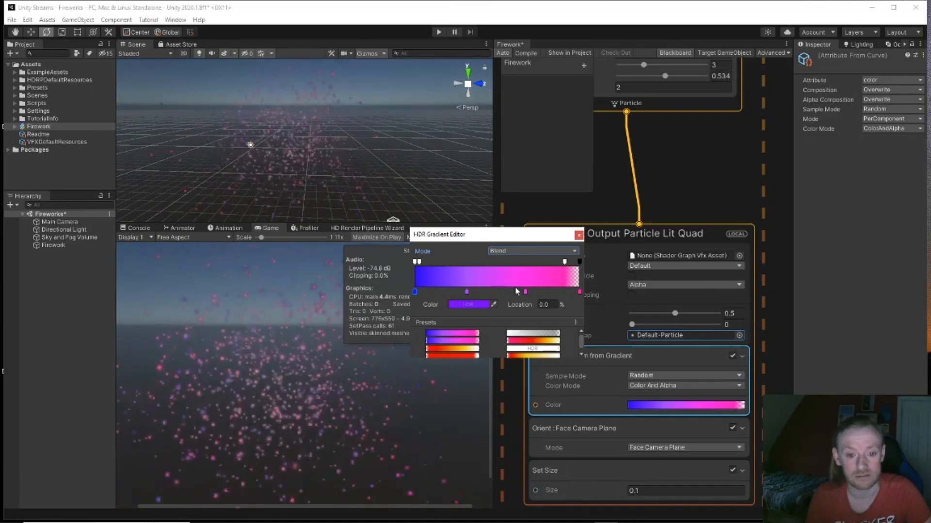
left_click(466, 292)
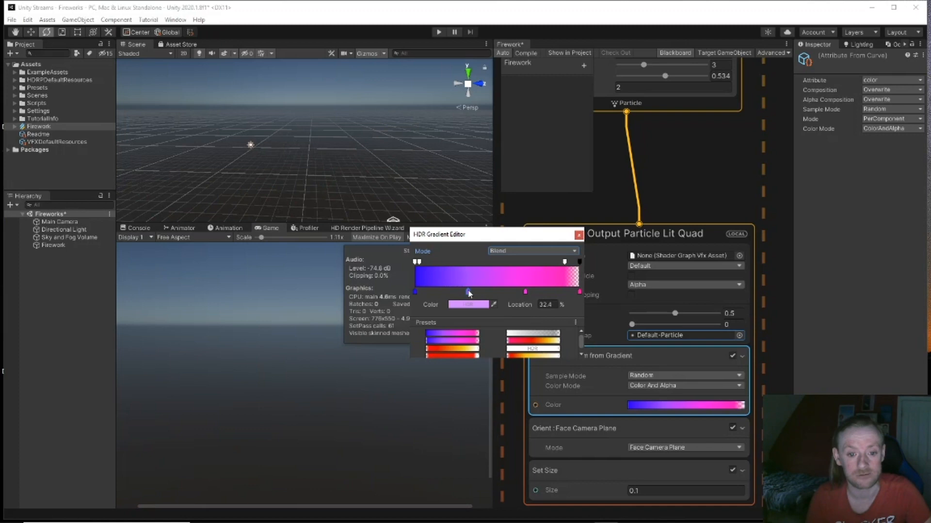
left_click_drag(420, 291, 420, 262)
left_click(415, 262)
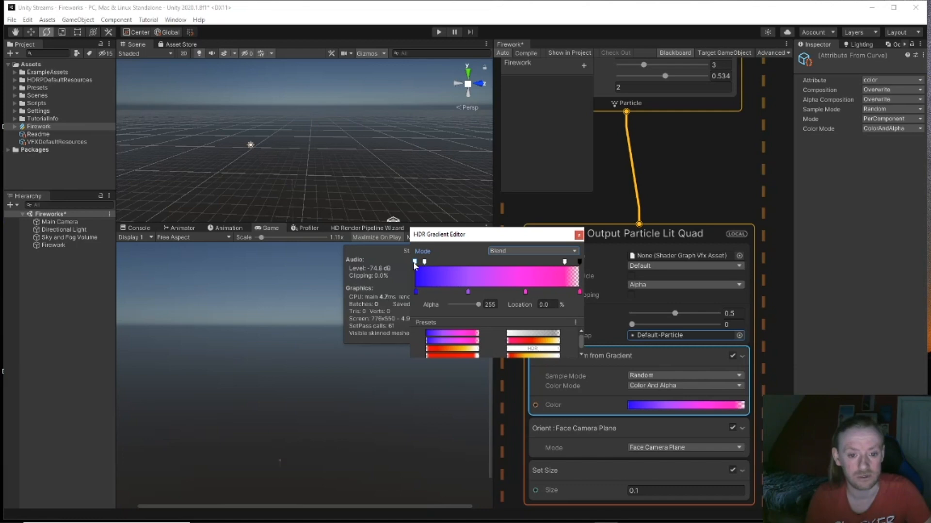
left_click_drag(478, 305, 401, 305)
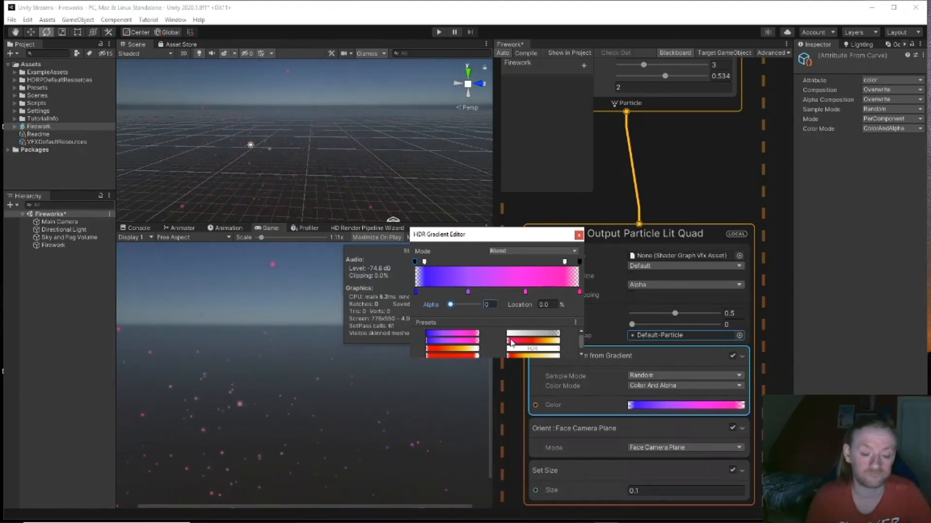
left_click(579, 236)
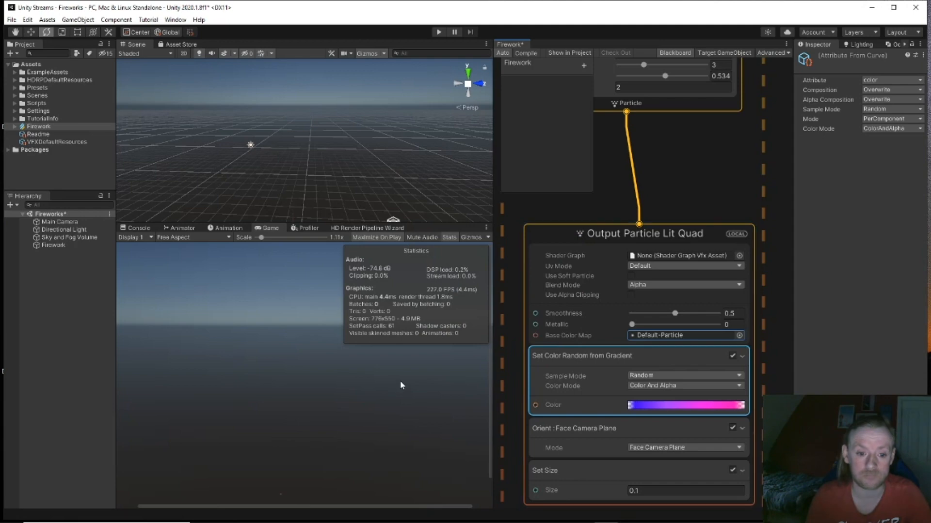
Step: Add a Spot Light to the scene and position it at x -0.51
right_click(47, 287)
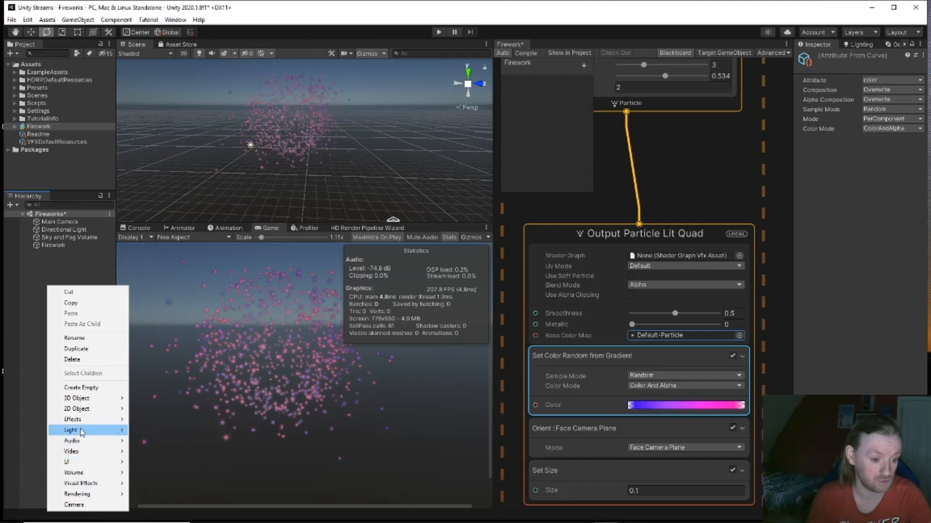
mouse_move(82, 432)
left_click(173, 451)
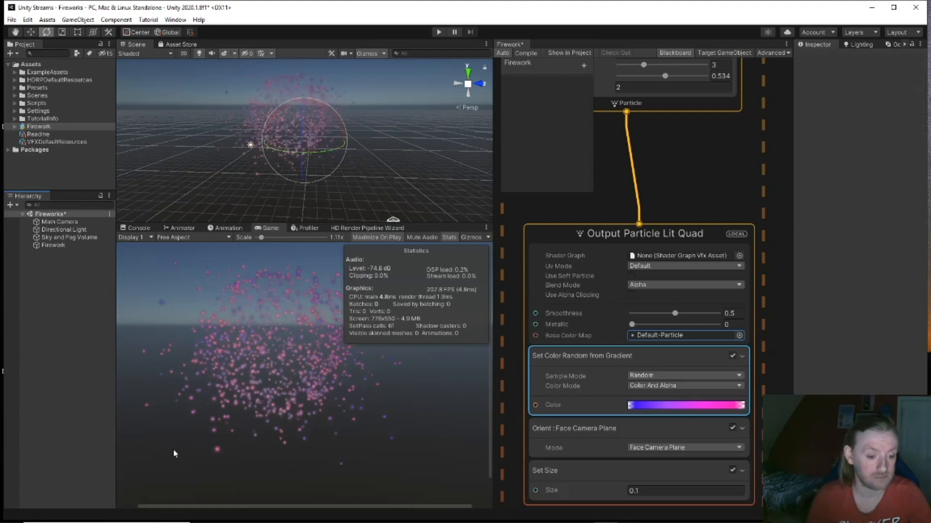
key("w")
right_click_drag(315, 213, 494, 291)
key("s")
key("w")
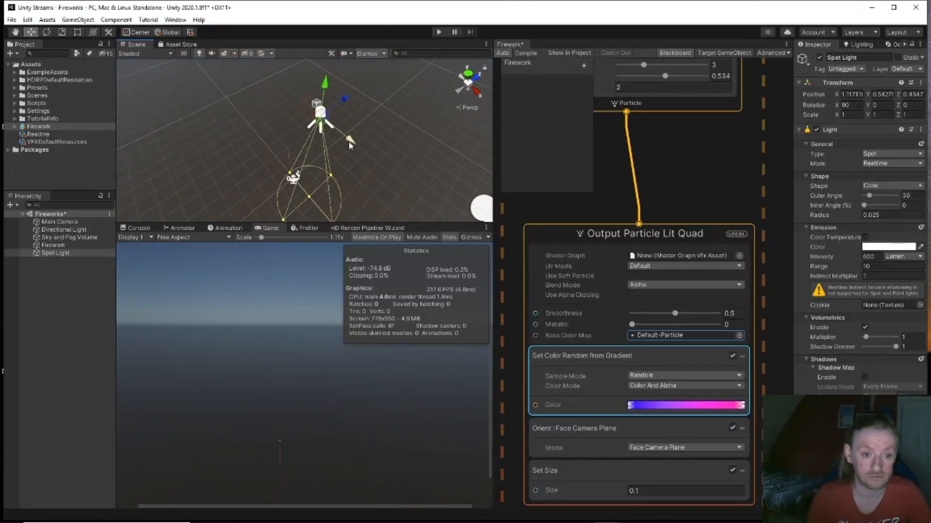
left_click_drag(352, 148, 304, 117)
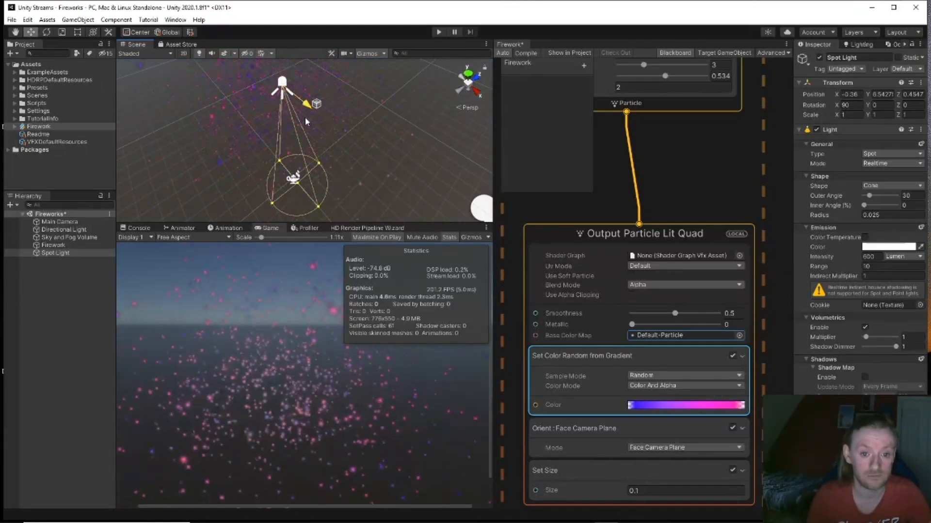
left_click(468, 76)
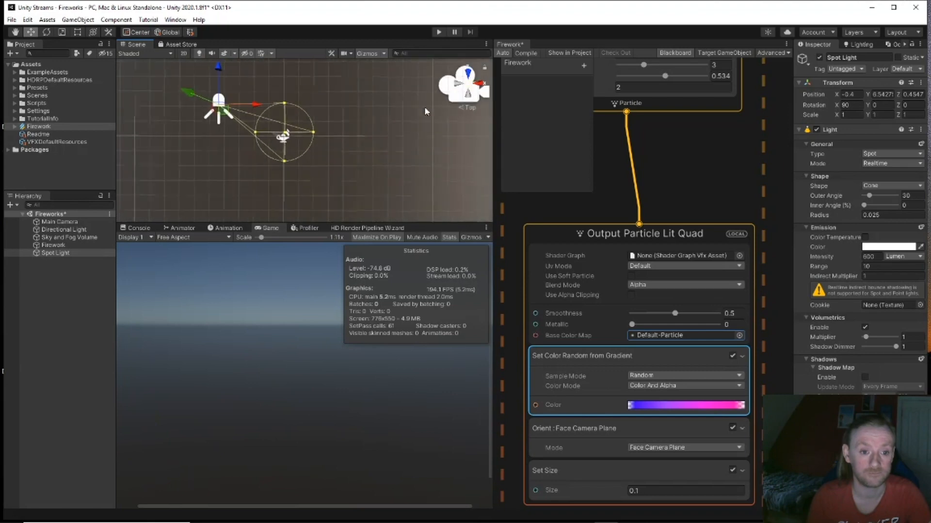
left_click_drag(257, 106, 252, 108)
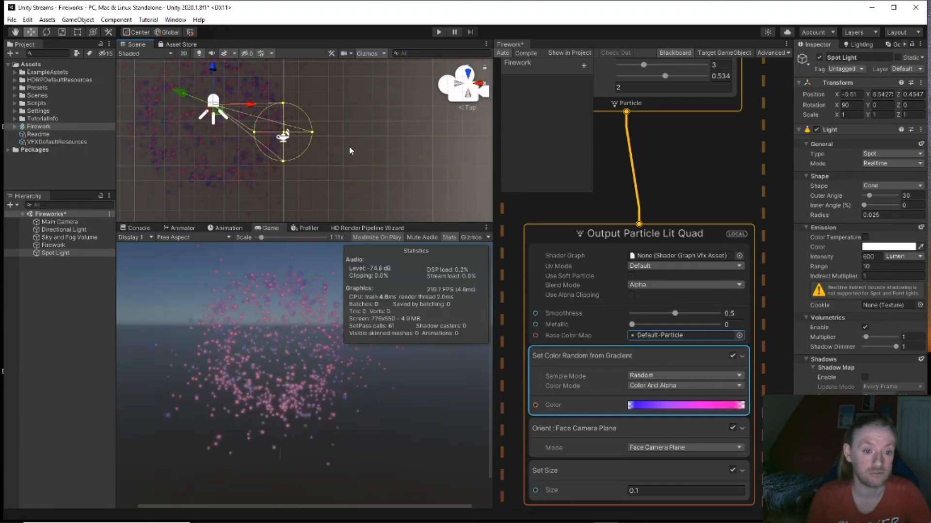
left_click_drag(363, 155, 426, 522, "alt")
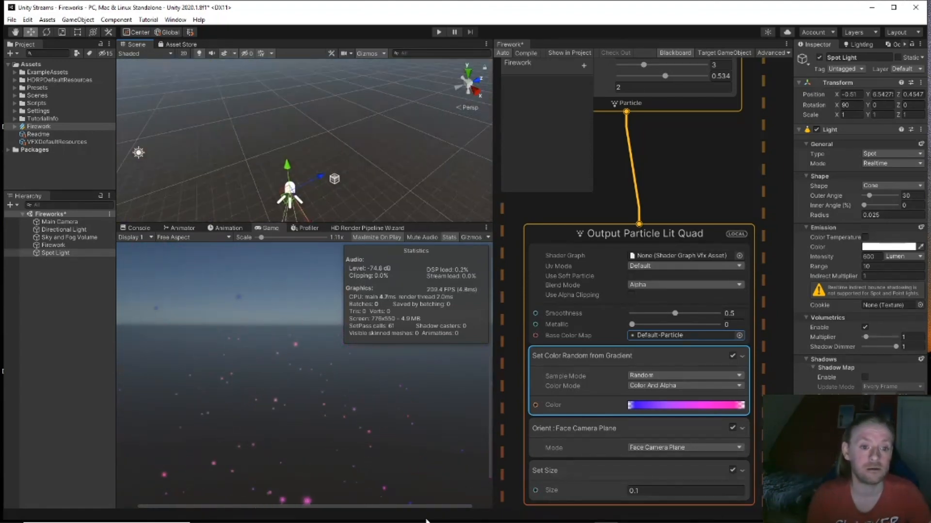
left_click_drag(378, 179, 326, 490, "alt")
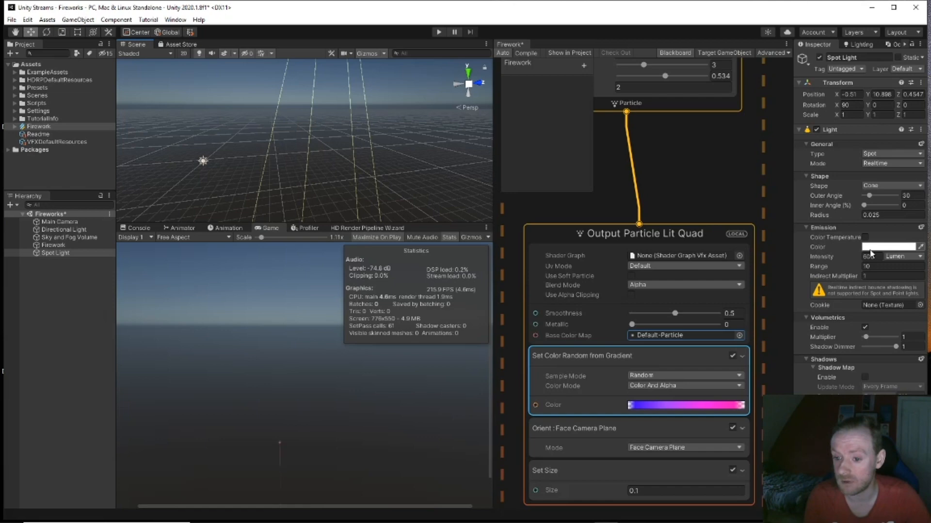
Step: Set the Spot Light range to 12.6, intensity to 30 Ev 100, and outer/inner angles to 132/62
left_click_drag(861, 266, 904, 268)
right_click_drag(366, 172, 383, 157)
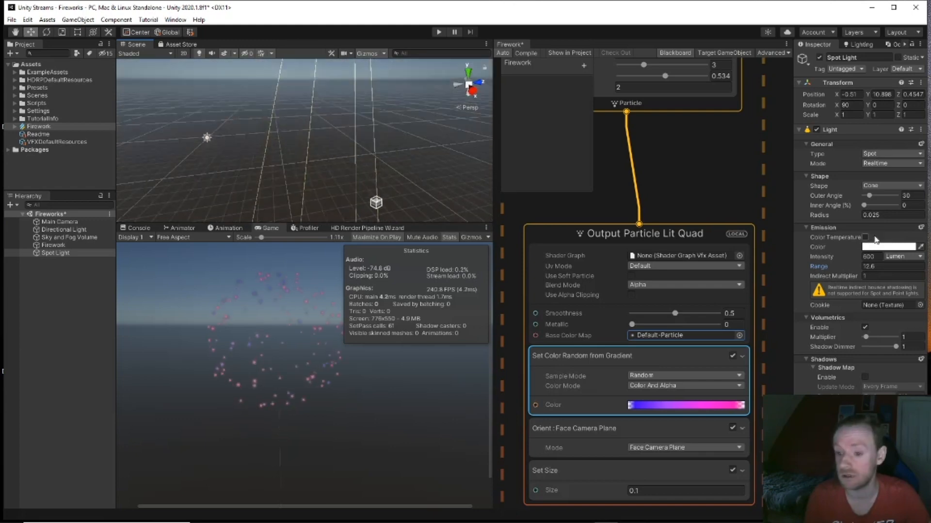
left_click(902, 257)
left_click(882, 300)
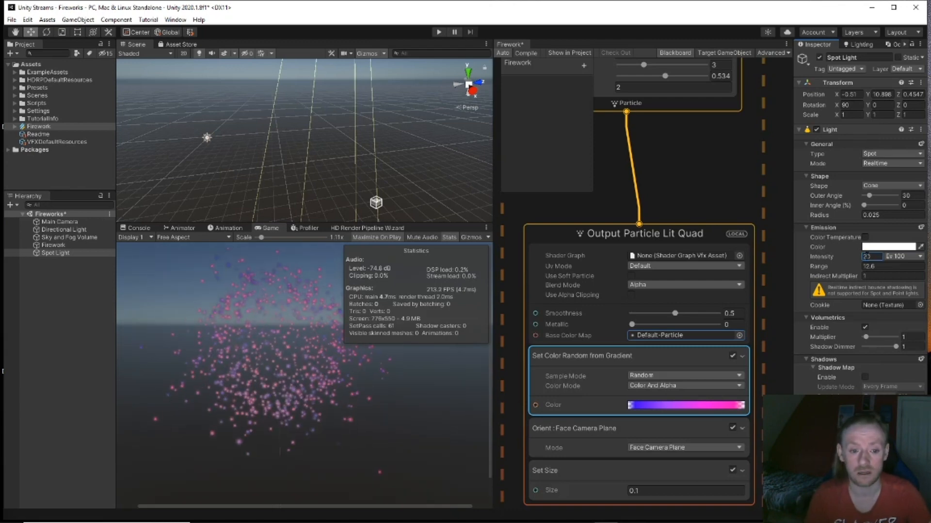
type("30")
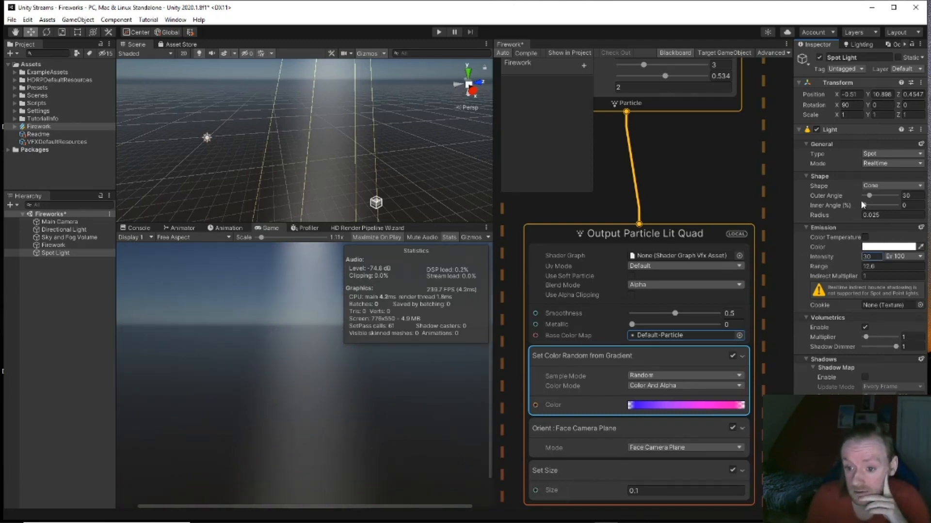
left_click_drag(869, 198, 886, 207)
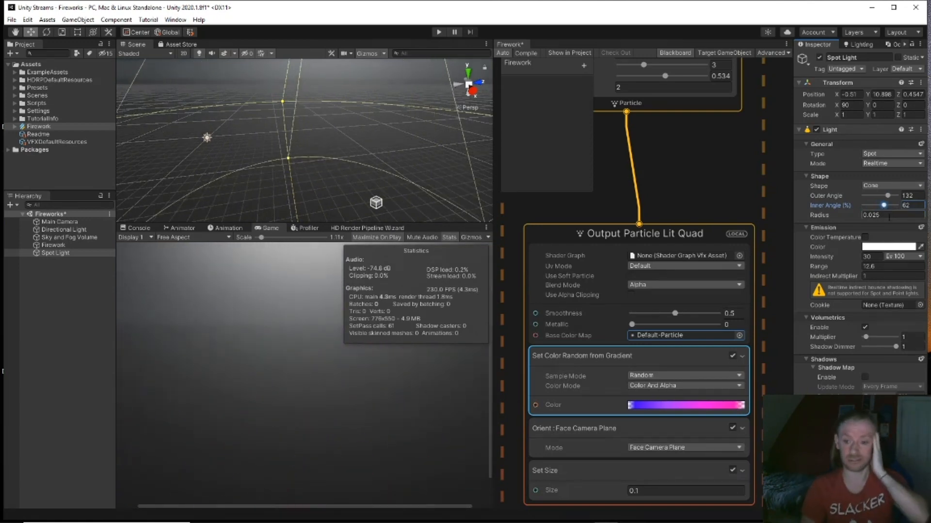
left_click(885, 247)
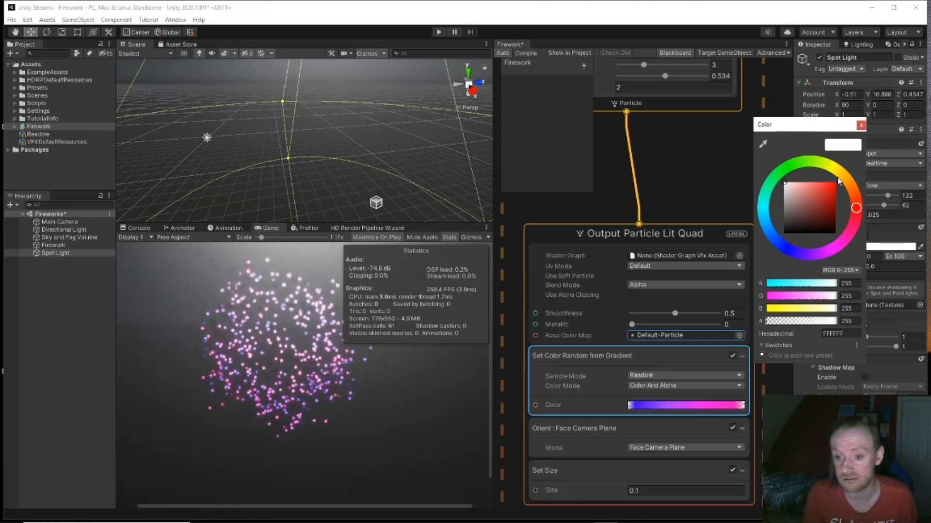
Step: Tint the spot light a pale lavender (R 155, G 139, B 181)
left_click_drag(854, 196, 803, 191)
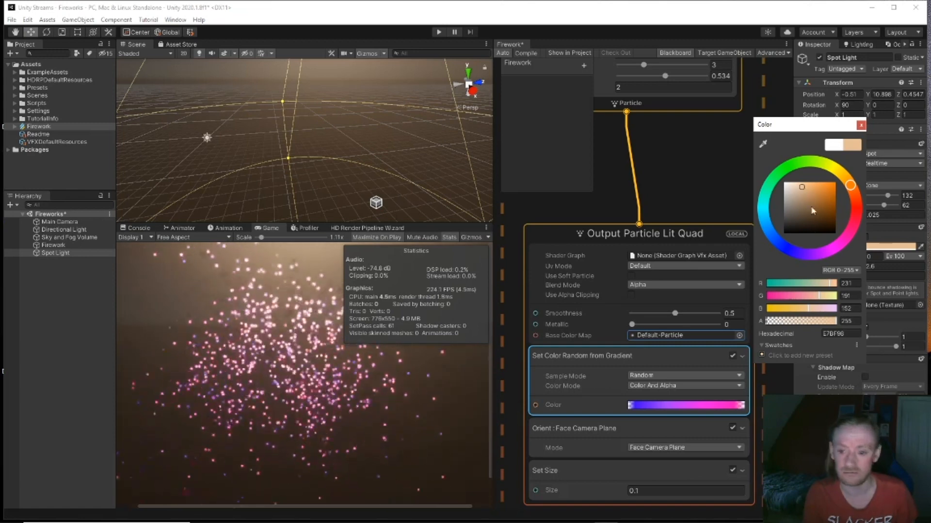
left_click_drag(840, 245, 848, 234)
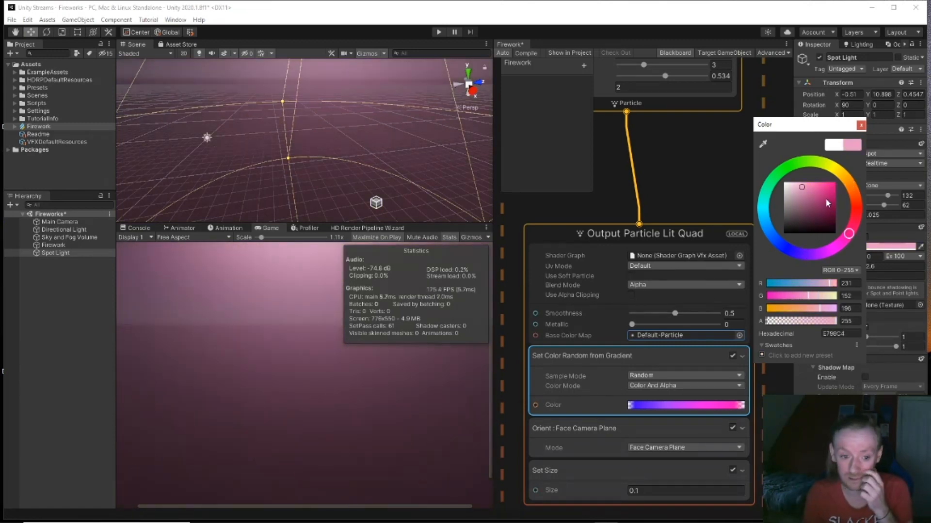
left_click(804, 251)
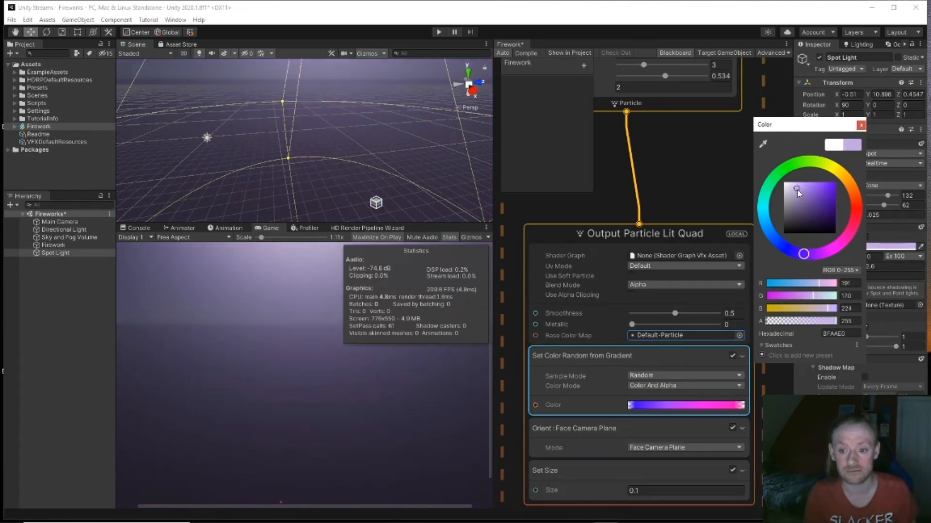
left_click_drag(797, 191, 796, 197)
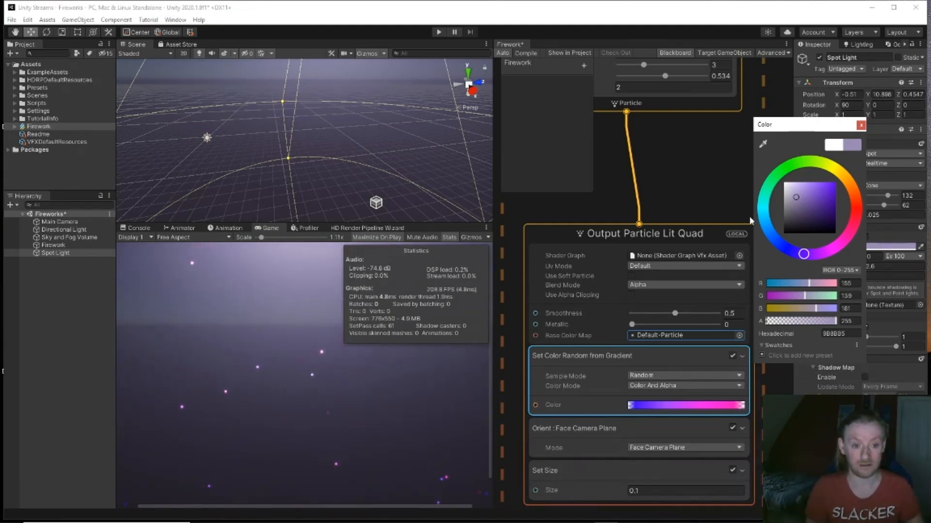
right_click_drag(419, 182, 361, 140)
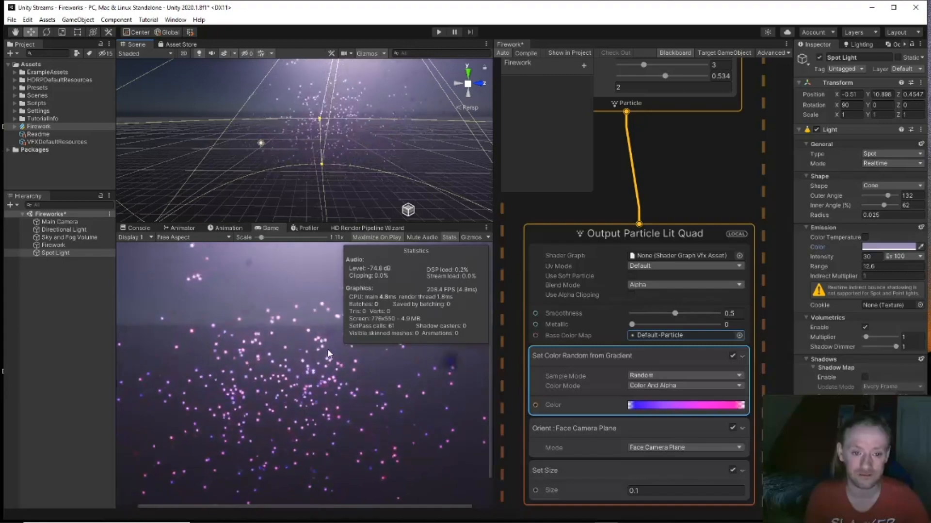
Step: Replace the red particle gradient with the blue-to-pink preset
right_click_drag(340, 143, 342, 170)
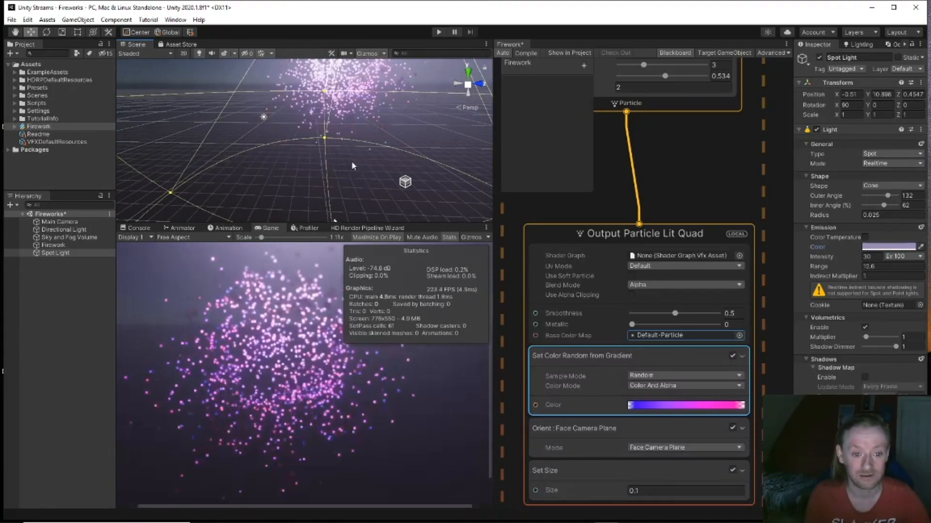
middle_click_drag(645, 212, 784, 195)
middle_click_drag(556, 247, 661, 343)
scroll(644, 328, "down", 1)
left_click(557, 292)
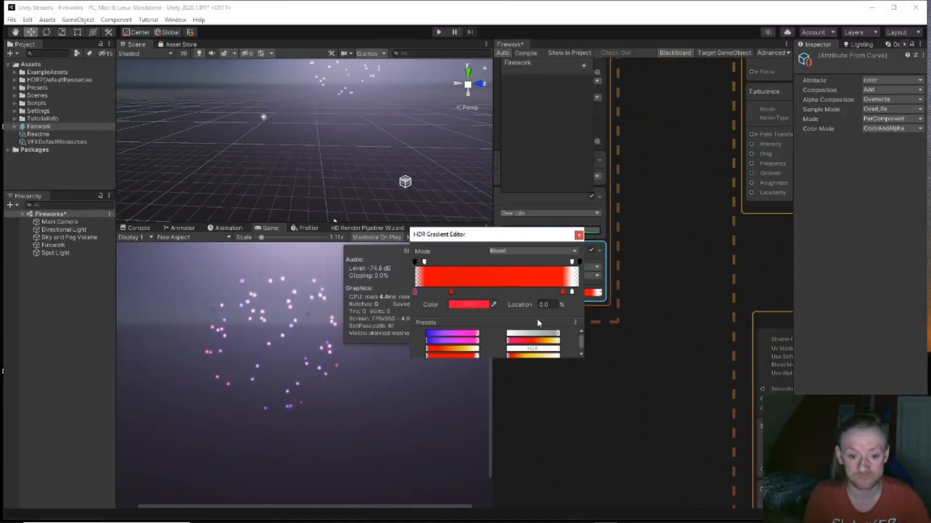
left_click(453, 334)
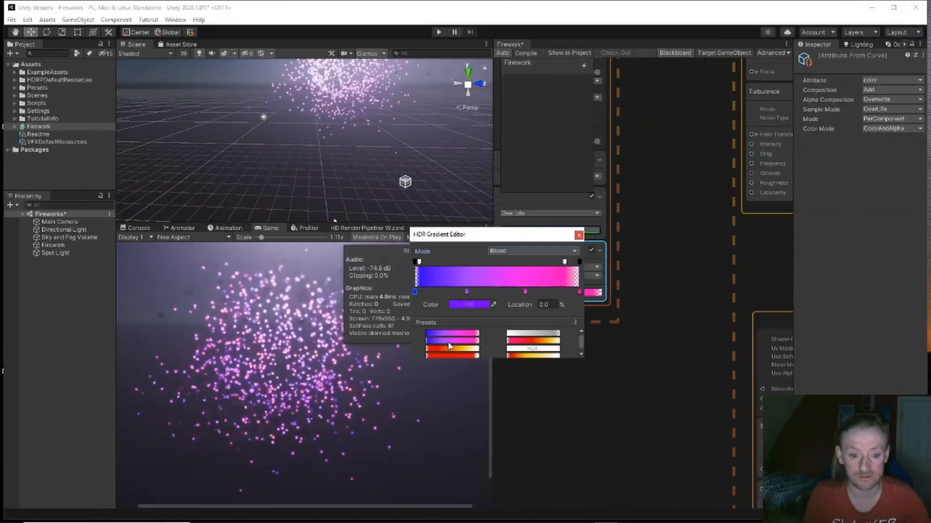
left_click(579, 235)
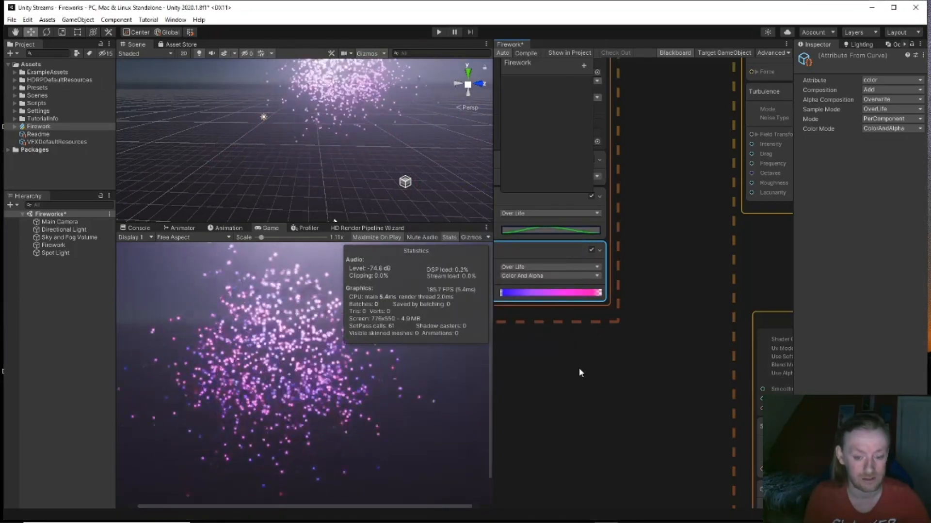
Step: Change the Output ParticleStrip's solid red colour to blue
middle_click_drag(589, 373, 627, 437)
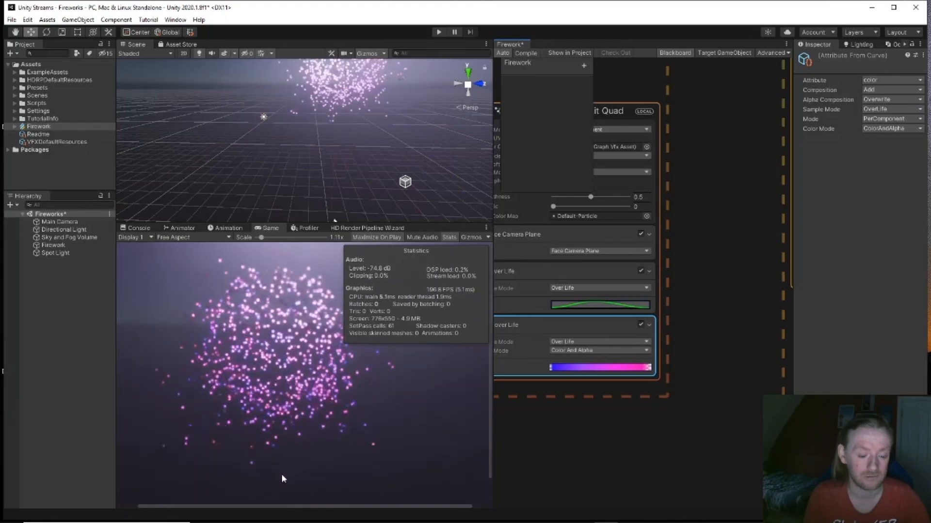
middle_click_drag(571, 452, 777, 481)
left_click(537, 293)
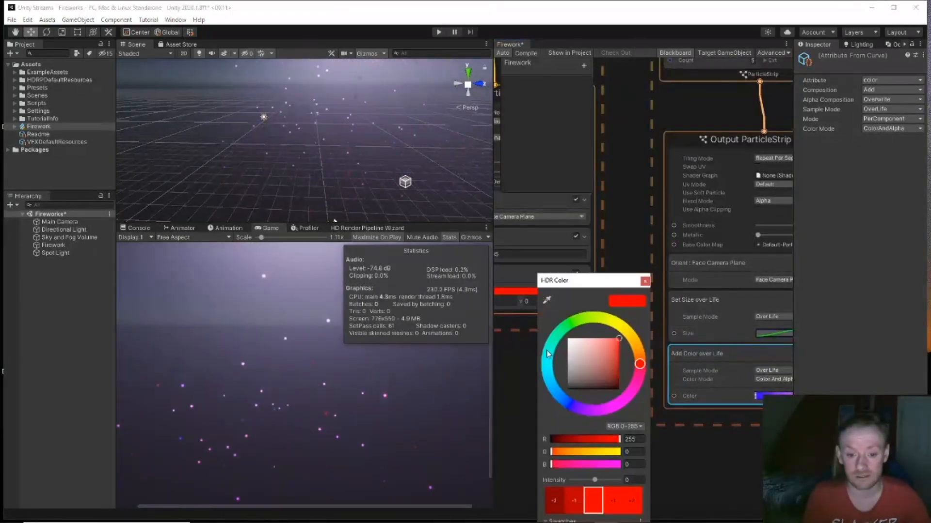
left_click_drag(568, 405, 560, 397)
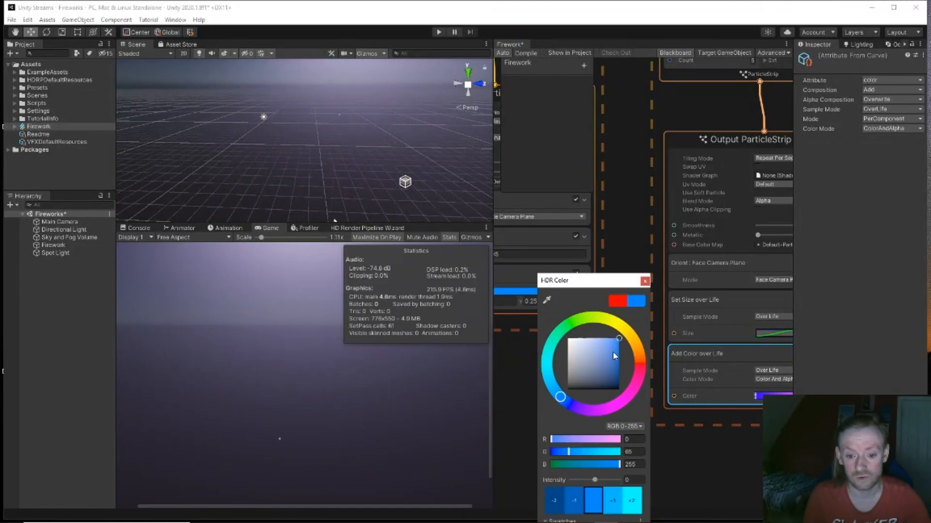
left_click(645, 281)
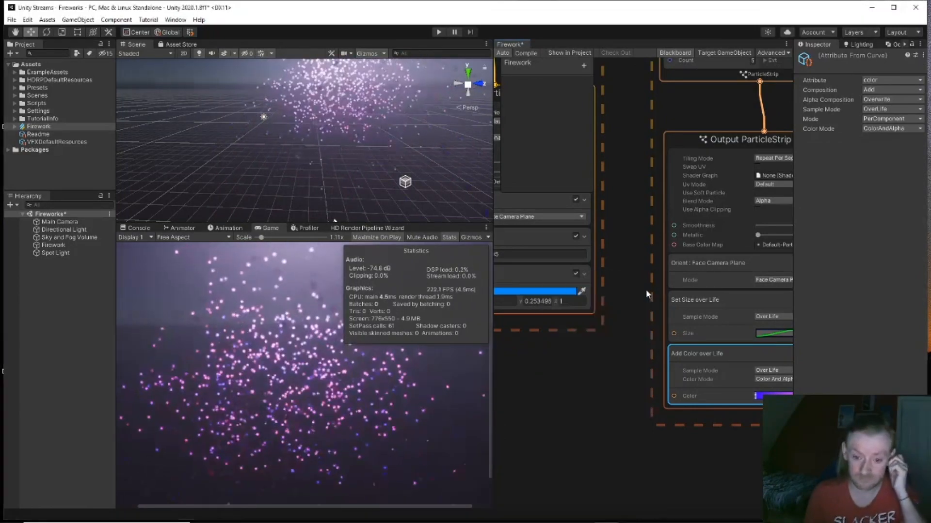
mouse_move(554, 365)
middle_mouse_down()
mouse_move(606, 428)
mouse_move(662, 432)
mouse_move(477, 402)
middle_mouse_up()
middle_click_drag(612, 395, 539, 392)
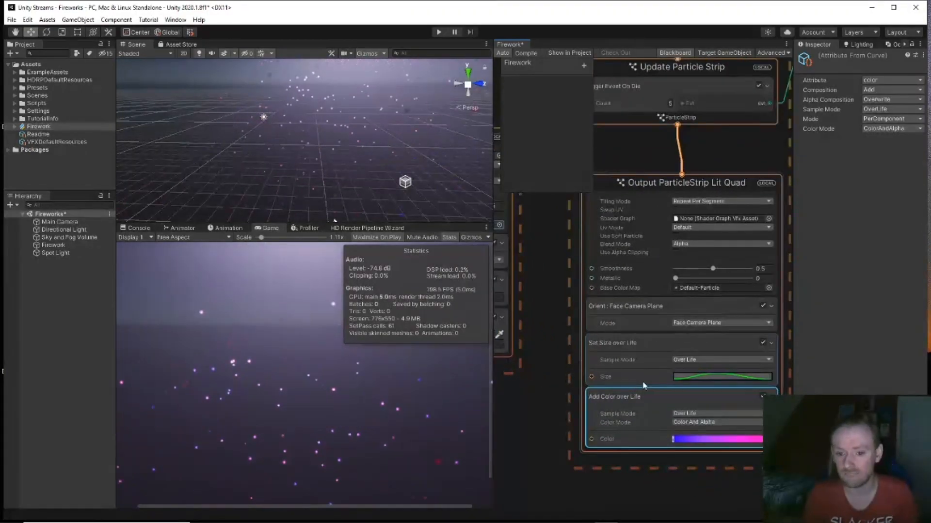
left_click(703, 376)
Step: Shape the strip's Size over Life curve into a peak near 0.915 that drops back down
left_click_drag(761, 455, 774, 385)
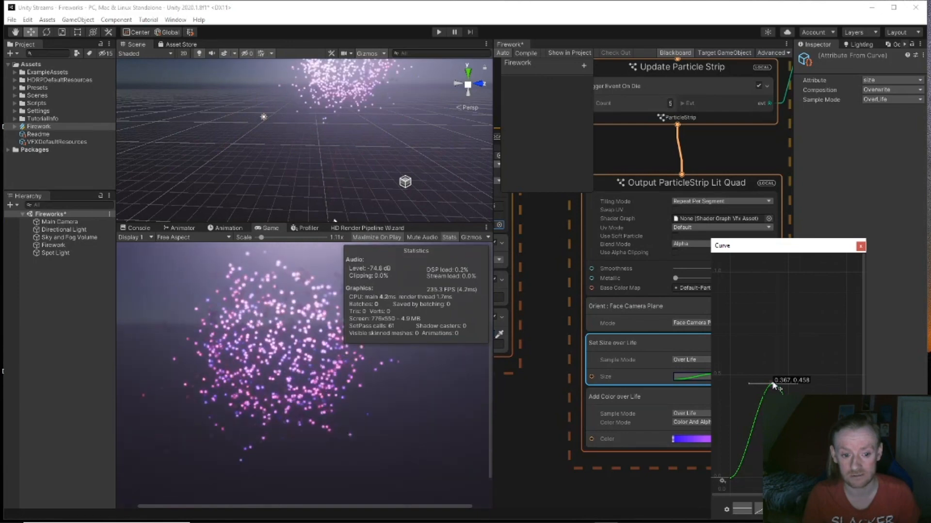
left_click_drag(775, 385, 776, 290)
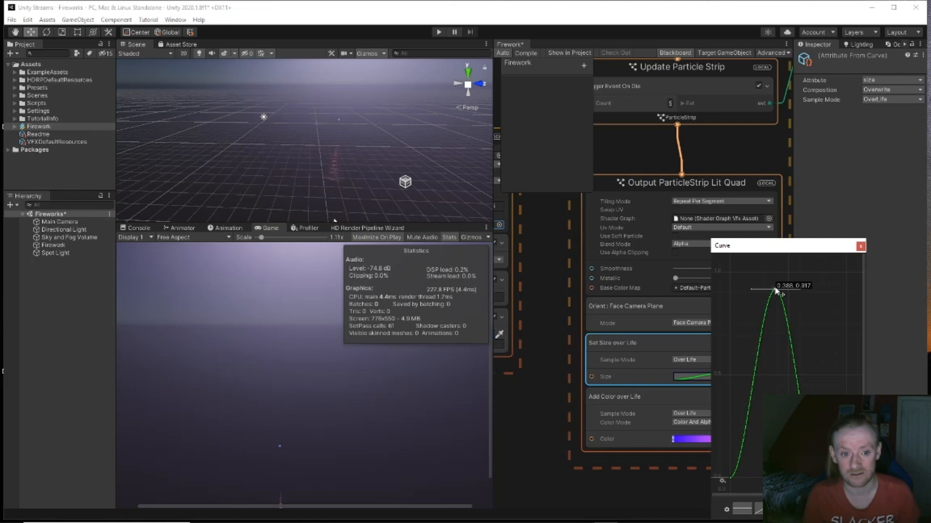
left_click_drag(775, 290, 763, 457)
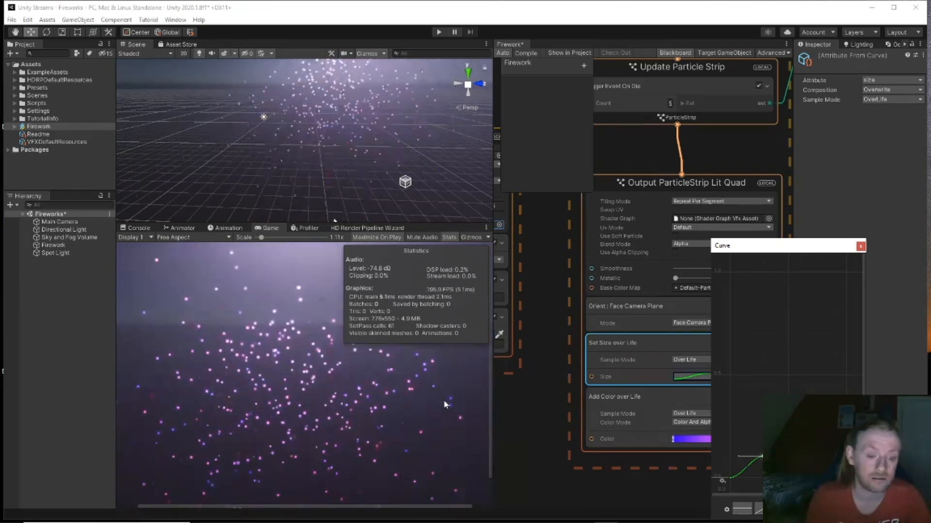
left_click_drag(338, 180, 402, 108, "alt")
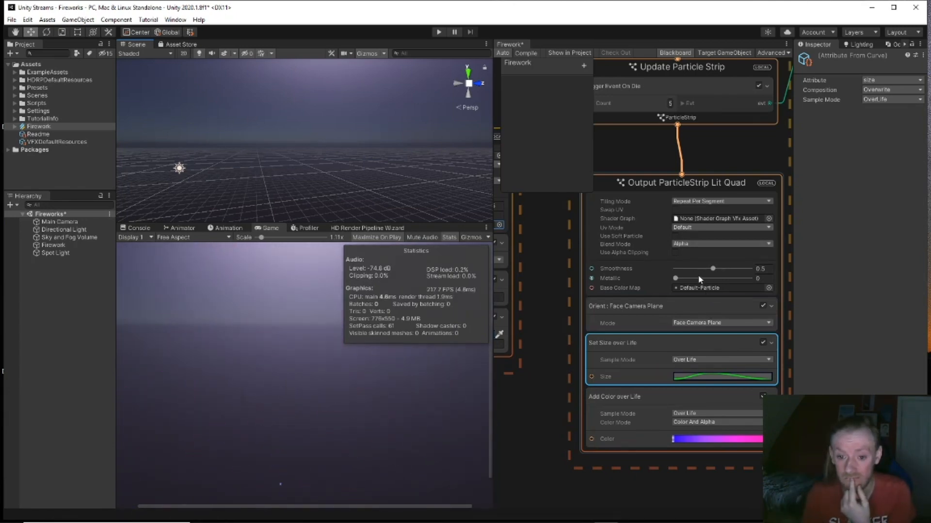
Step: Set Metallic to 1 and Smoothness to 0 on the Output Particle Lit Quad nodes
middle_click_drag(529, 296, 776, 363)
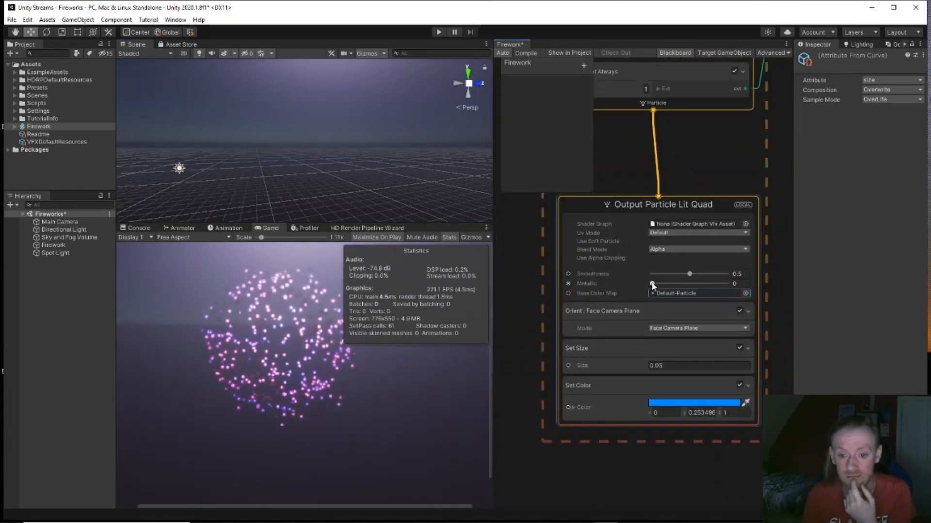
left_click_drag(652, 284, 735, 290)
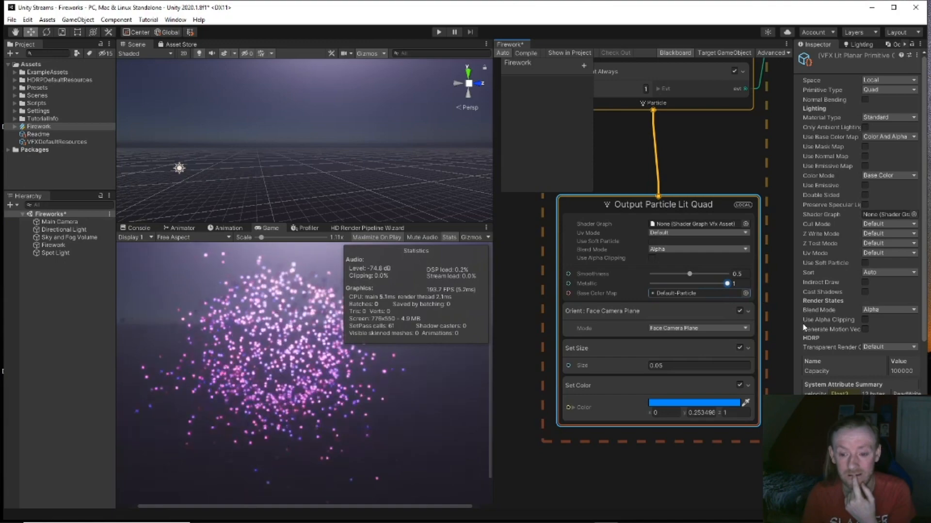
middle_click_drag(786, 331, 427, 248)
middle_click_drag(675, 301, 511, 202)
left_click_drag(662, 376, 772, 374)
left_click_drag(698, 366, 626, 366)
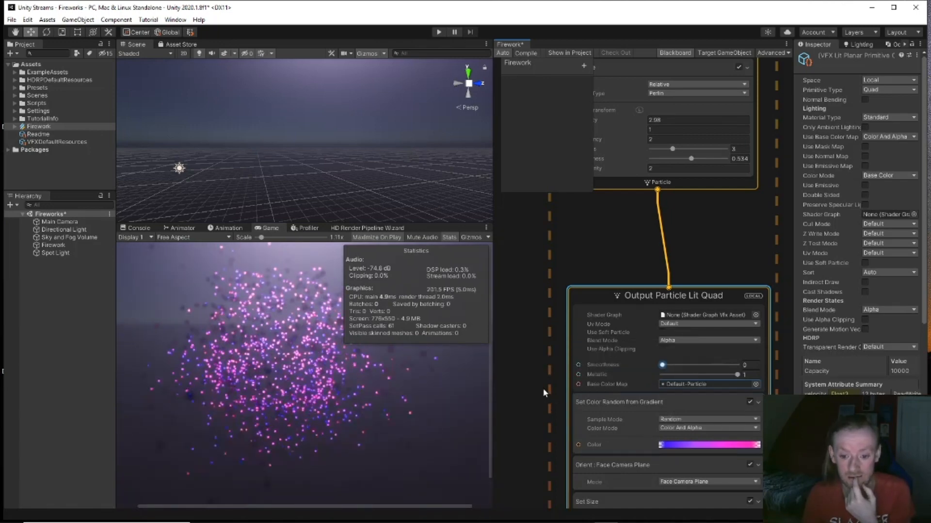
Step: Keep UV mode on Default and switch the quad output's blend mode to Additive
left_click(684, 325)
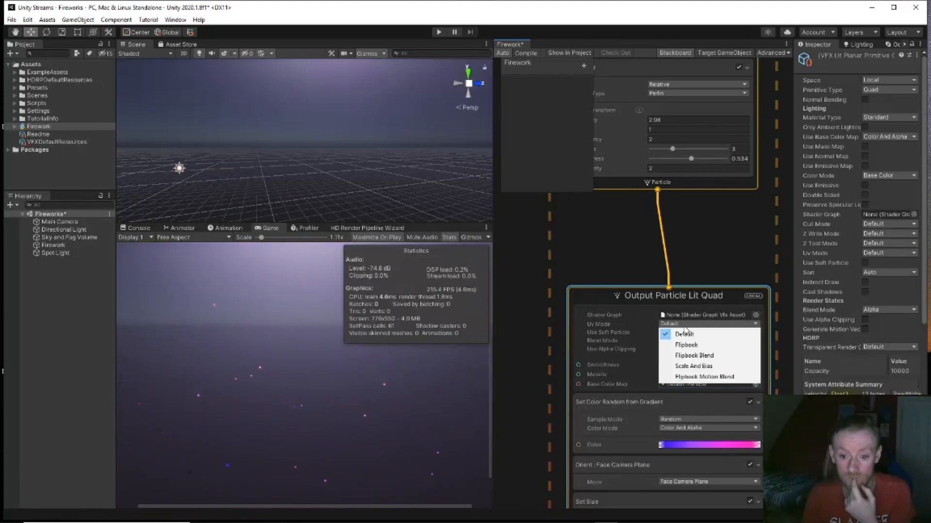
left_click(684, 331)
left_click(689, 340)
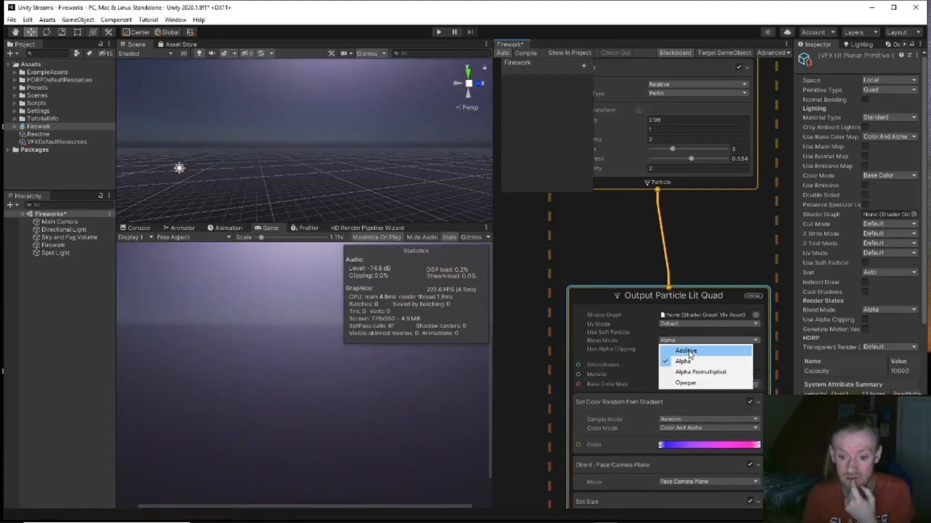
left_click(688, 351)
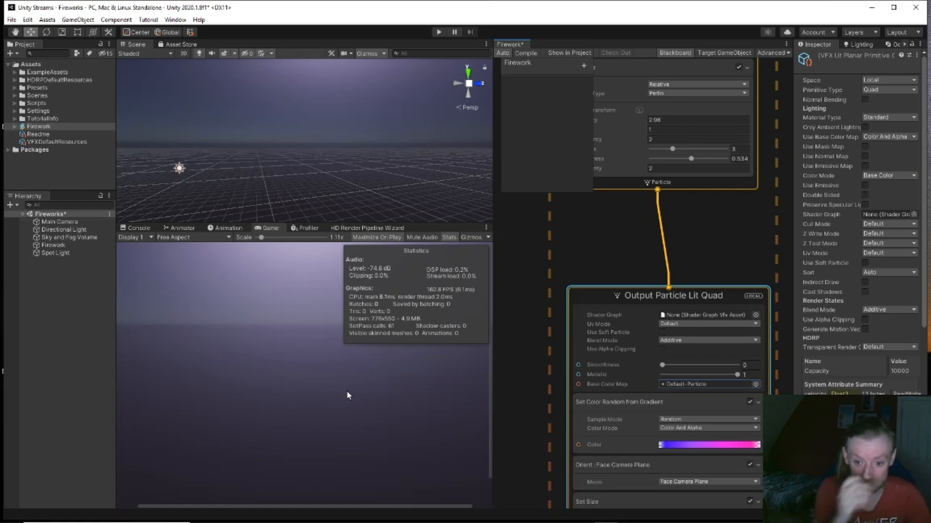
Step: Pan the VFX graph to show the Turbulence block and Output Particle Lit Quad node
scroll(532, 297, "down", 7)
scroll(531, 297, "up", 7)
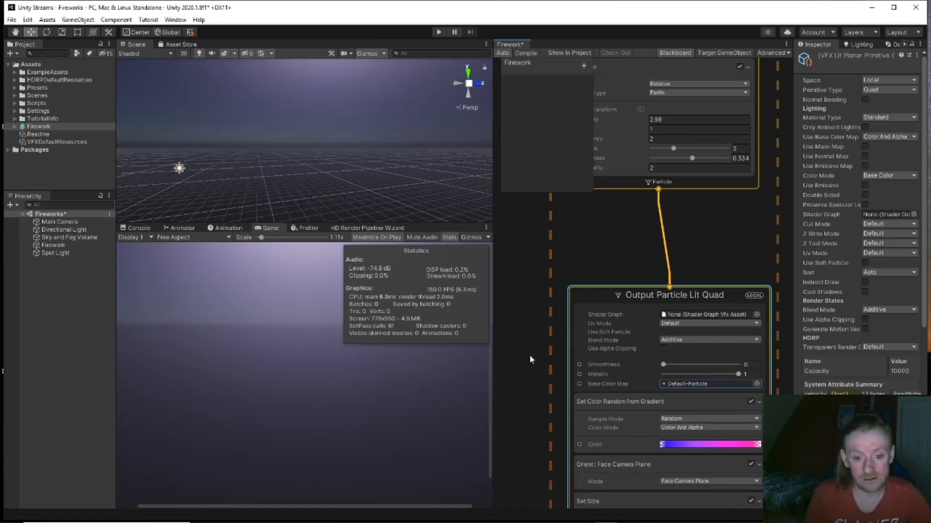
middle_click_drag(530, 356, 681, 310)
middle_click_drag(616, 215, 560, 323)
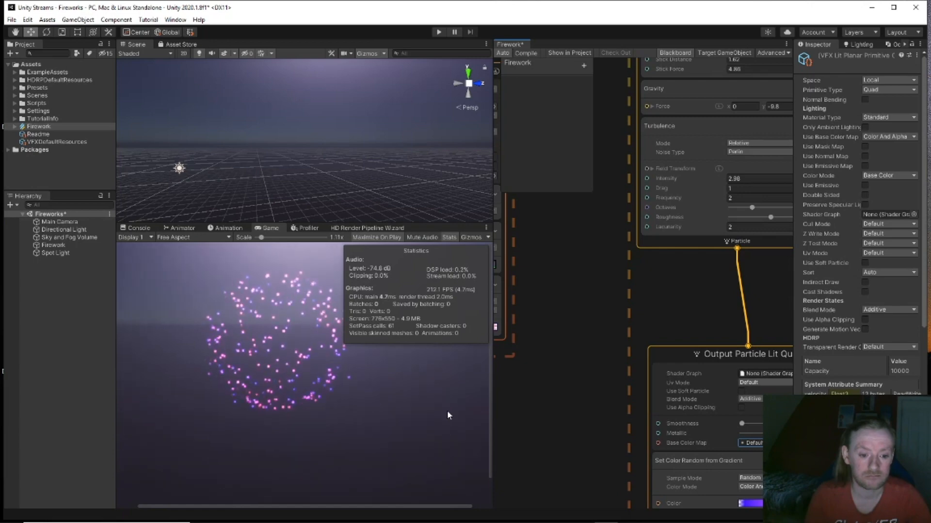
Step: Drag the strip's Size over Life end and peak keys right so size peaks later
middle_click_drag(523, 370, 721, 476)
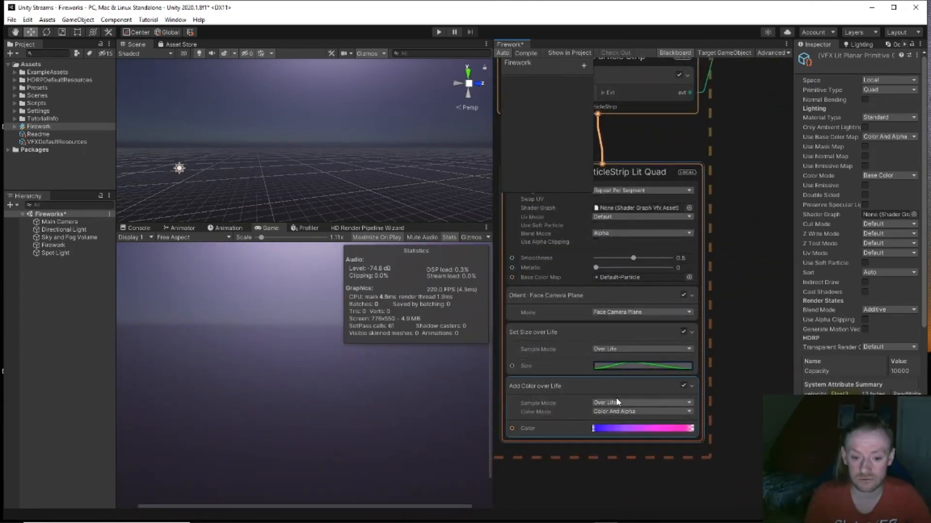
left_click(637, 368)
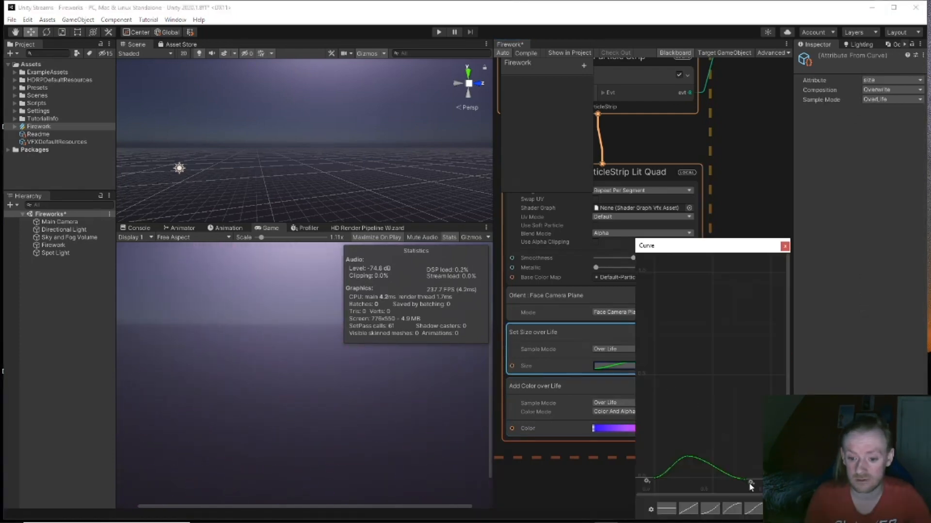
left_click_drag(744, 480, 771, 478)
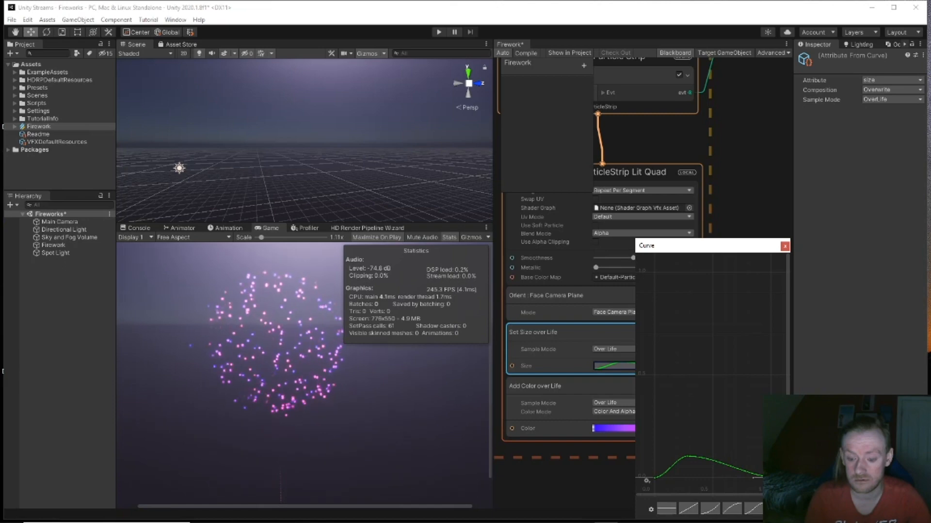
left_click_drag(687, 456, 718, 461)
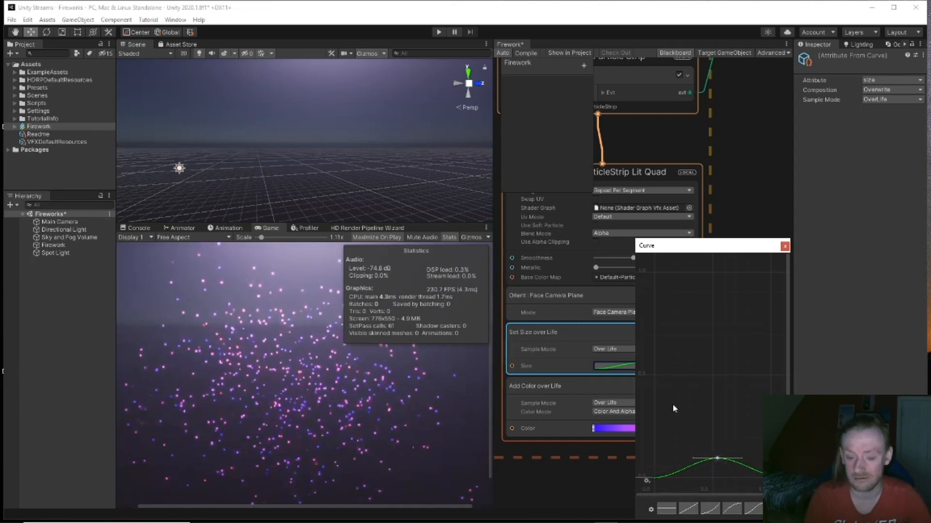
left_click(744, 211)
Step: Set the ParticleStrip Lit Quad output's Tiling Mode to Stretch
middle_click_drag(744, 212, 772, 313)
left_click(698, 281)
left_click(697, 291)
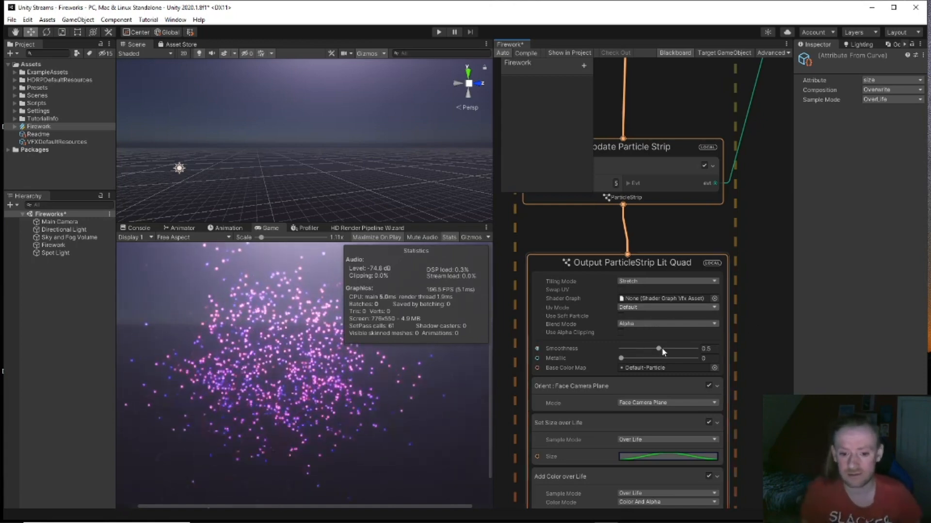
Step: Drop the strip output's Smoothness to 0
left_click_drag(659, 348, 613, 356)
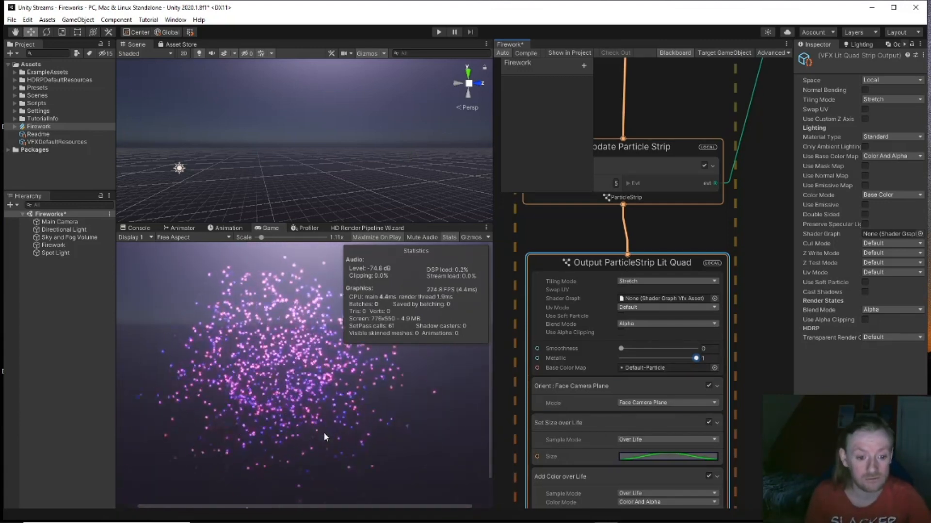
middle_click_drag(745, 321, 761, 419)
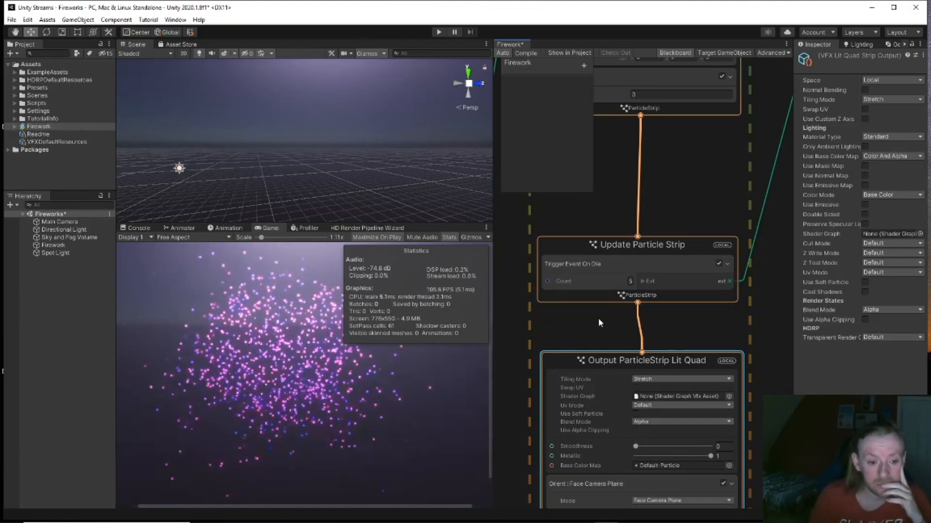
middle_click_drag(598, 318, 612, 235)
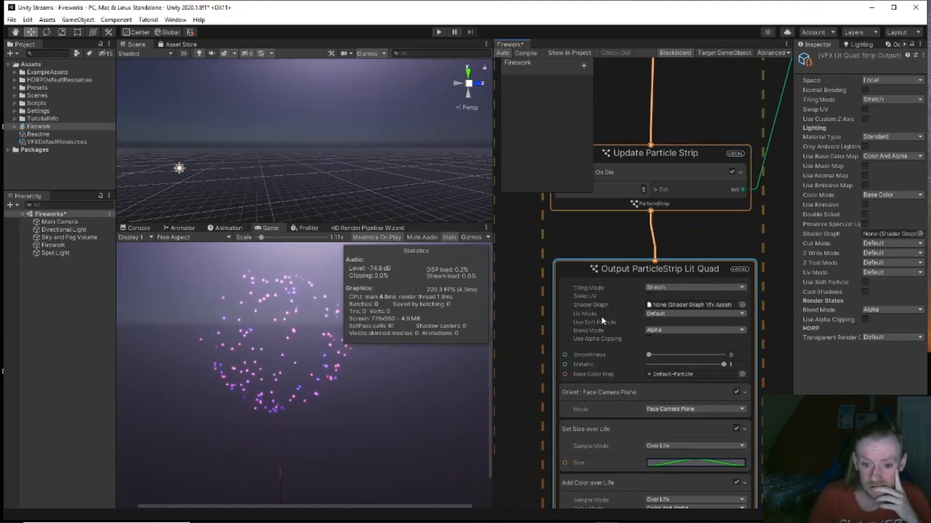
Step: Check the Uv Mode and Blend Mode options, keeping Default and Alpha
left_click(647, 314)
left_click(650, 316)
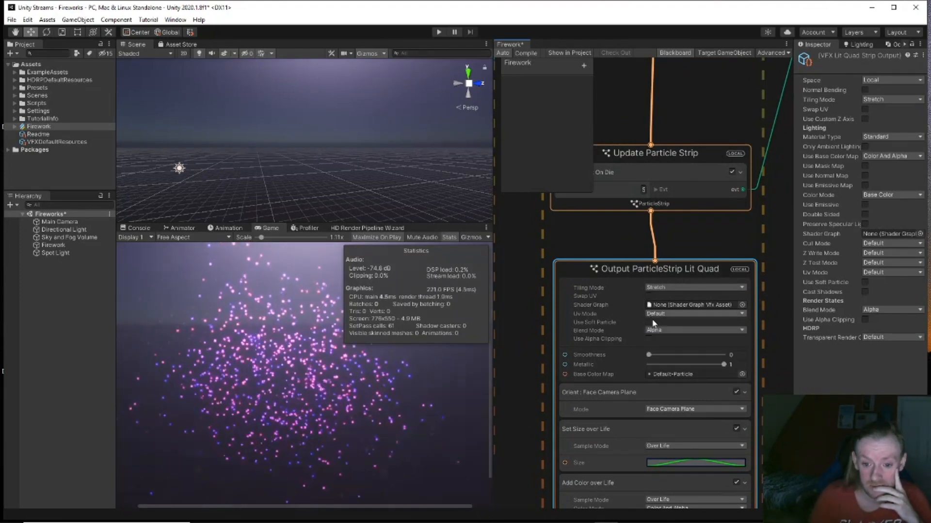
left_click(656, 330)
left_click(656, 329)
middle_click_drag(520, 430, 524, 344)
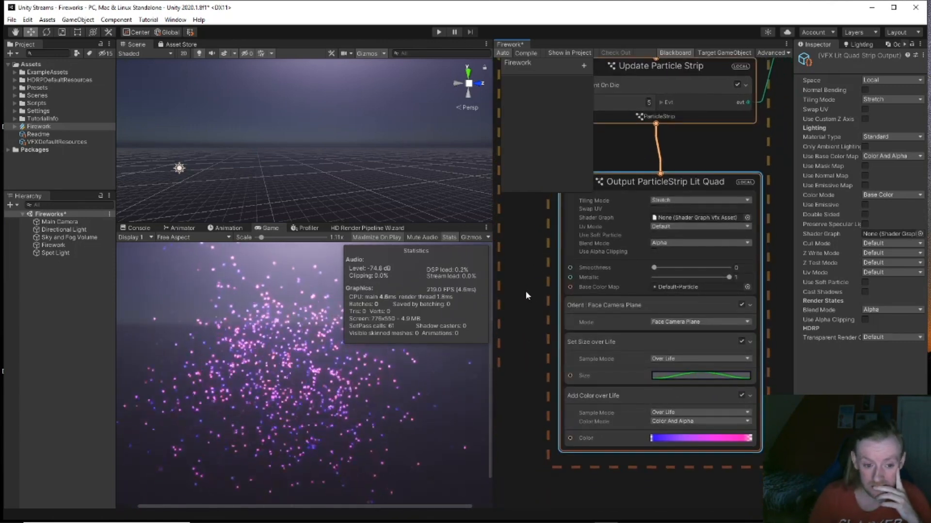
middle_click_drag(526, 291, 523, 321)
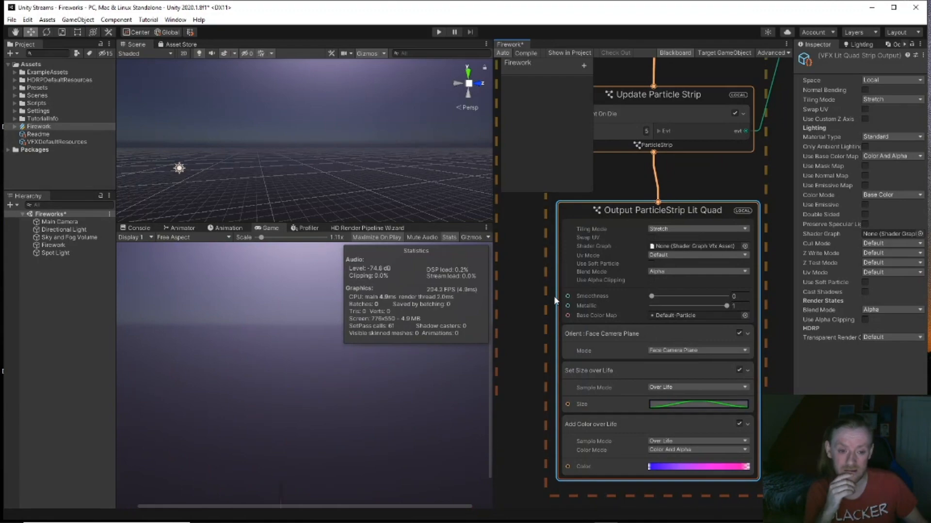
Step: Turn the Scene camera in fly mode and move it backward (S) and upward (E)
right_click_drag(349, 149, 295, 175)
key("s")
key("s")
key("e")
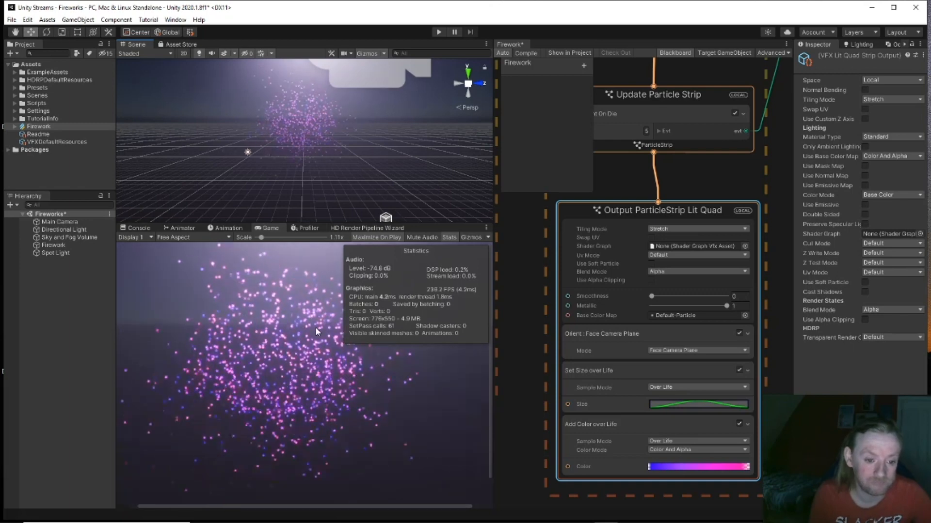
mouse_move(489, 515)
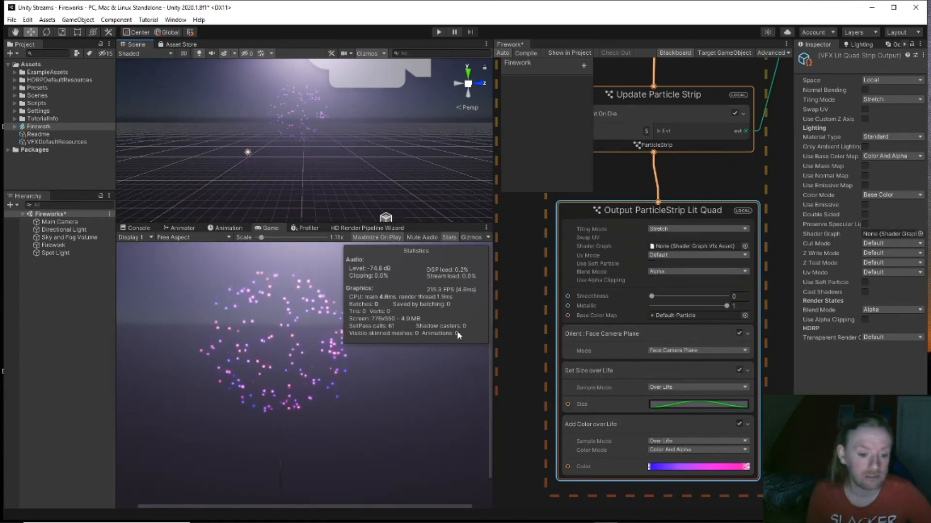
Step: Set Update Particle's Attraction Force to 7.52 and turn off the Game view Stats overlay
middle_click_drag(714, 181, 716, 334)
scroll(683, 172, "down", 1)
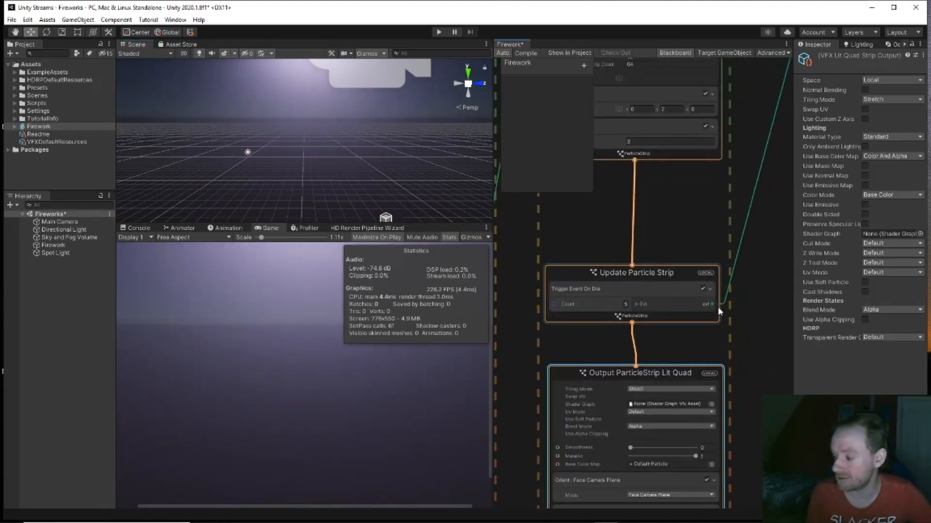
middle_click_drag(675, 225, 427, 306)
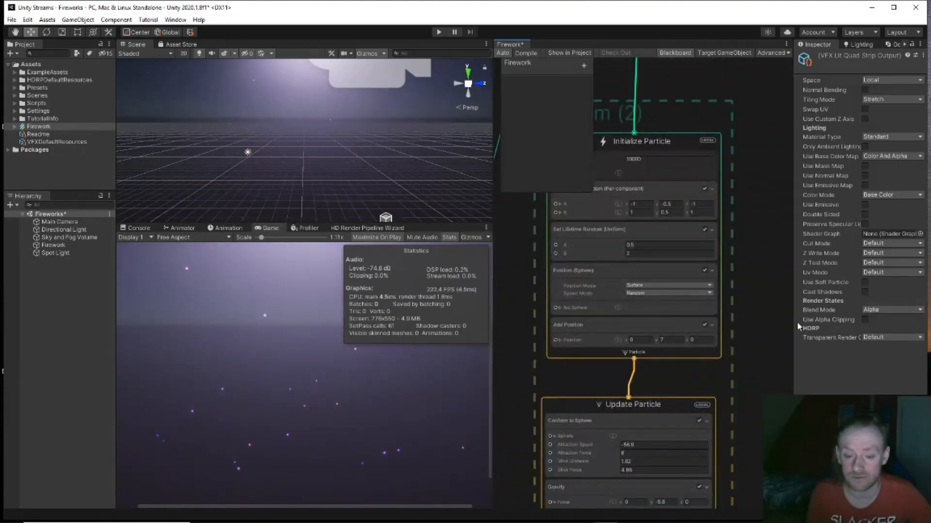
mouse_move(748, 187)
middle_mouse_down()
mouse_move(758, 358)
mouse_move(737, 195)
middle_mouse_up()
middle_click_drag(731, 305, 745, 150)
scroll(668, 284, "up", 1)
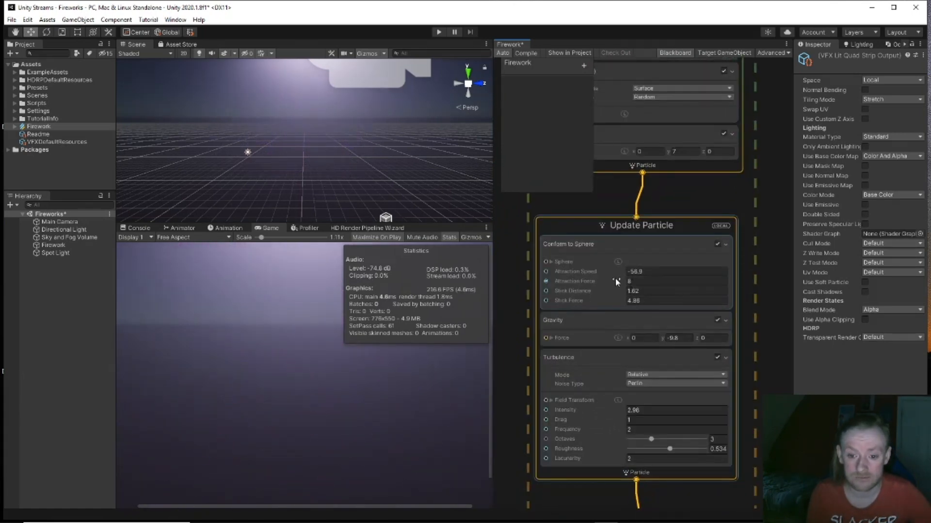
left_click_drag(624, 280, 571, 279)
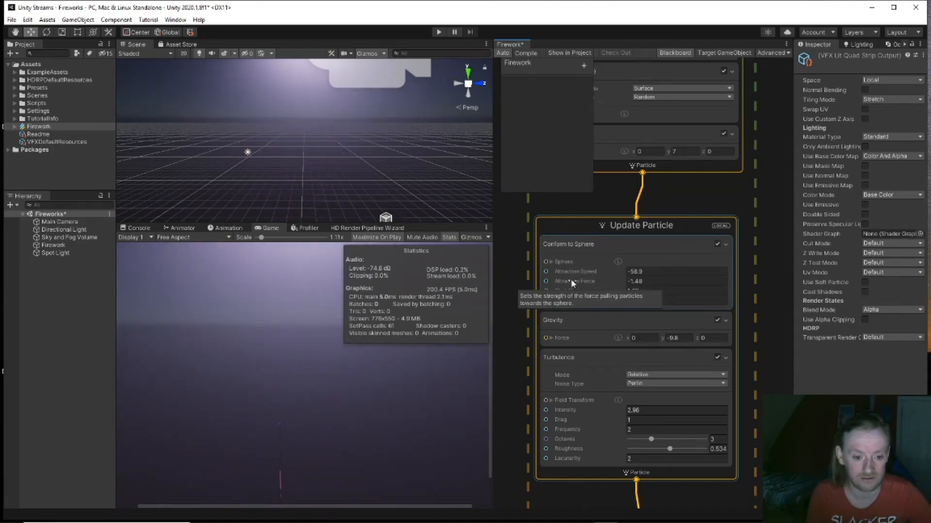
left_click_drag(571, 278, 619, 284)
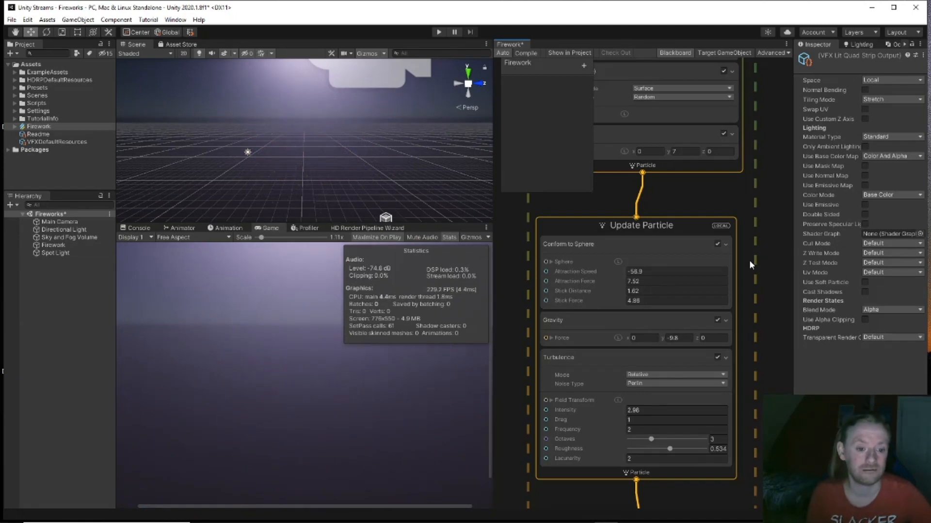
left_click(447, 239)
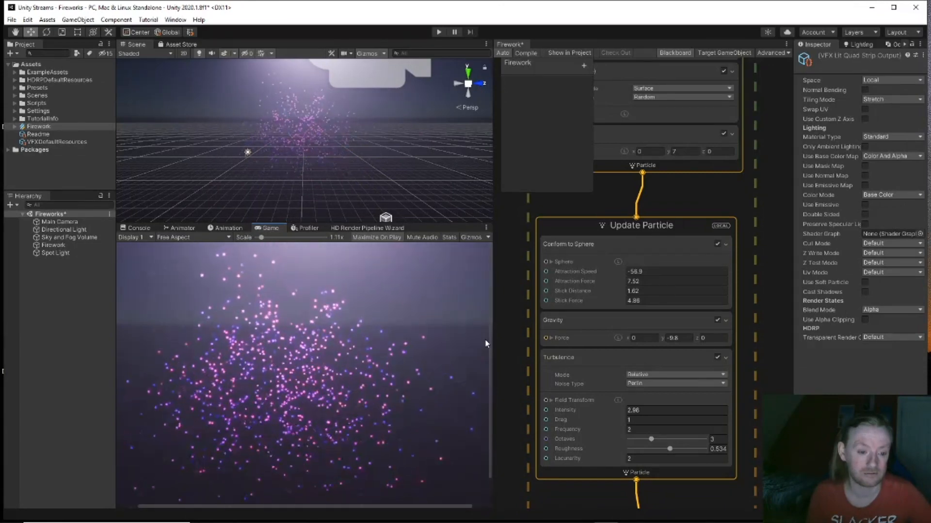
Step: Open the Timeline window from Window > Sequencing
left_click(175, 19)
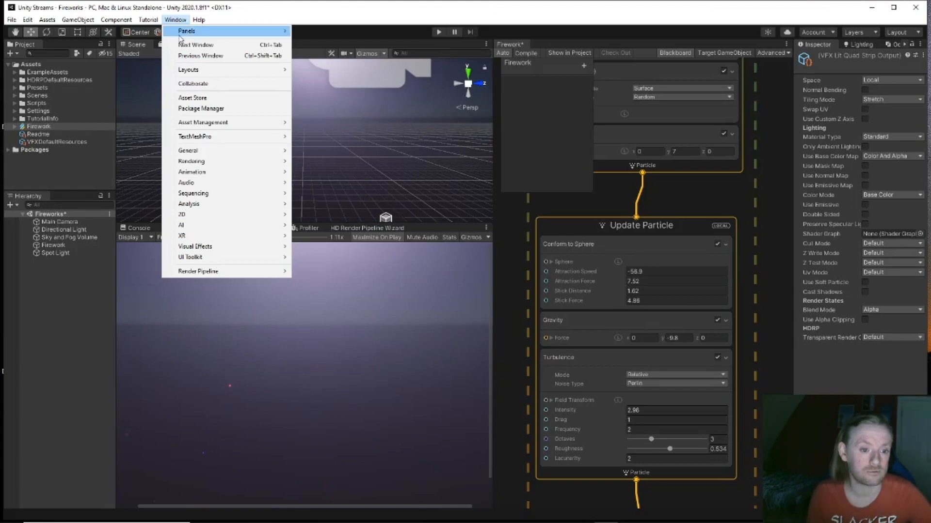
mouse_move(205, 142)
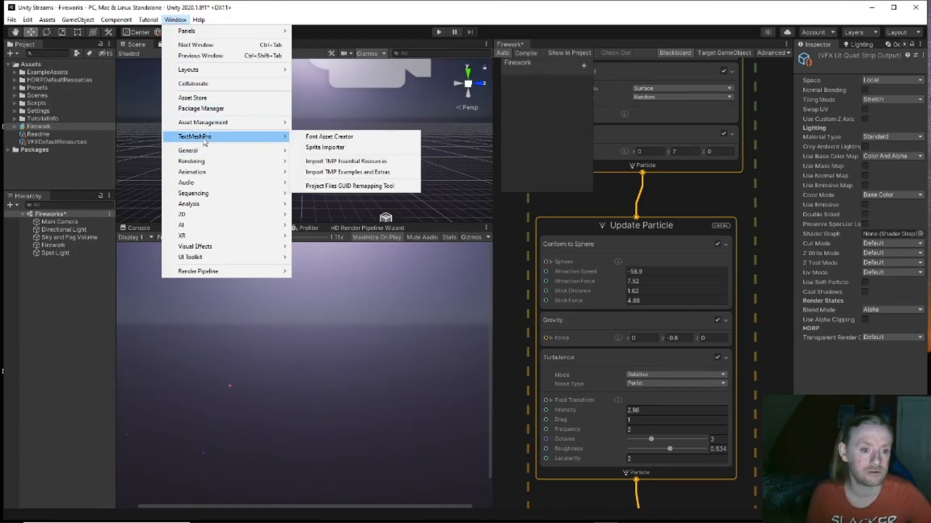
mouse_move(204, 162)
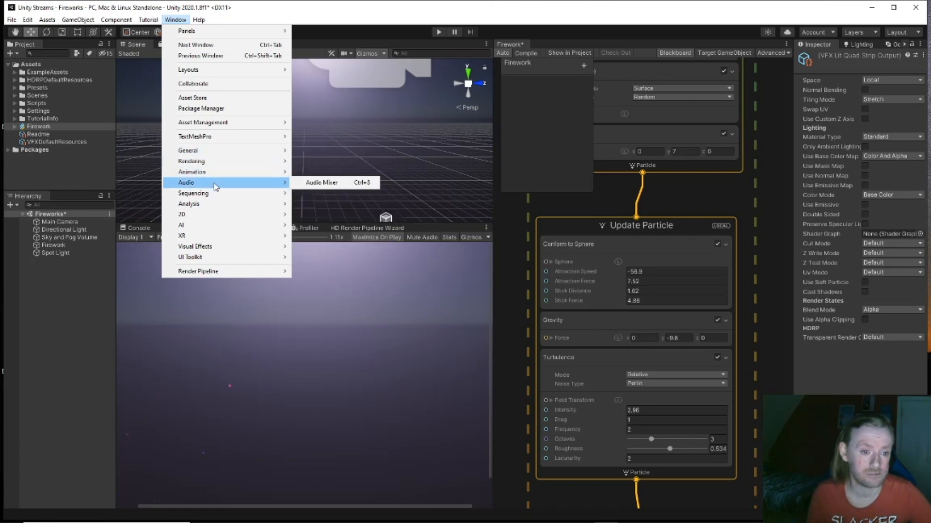
mouse_move(216, 192)
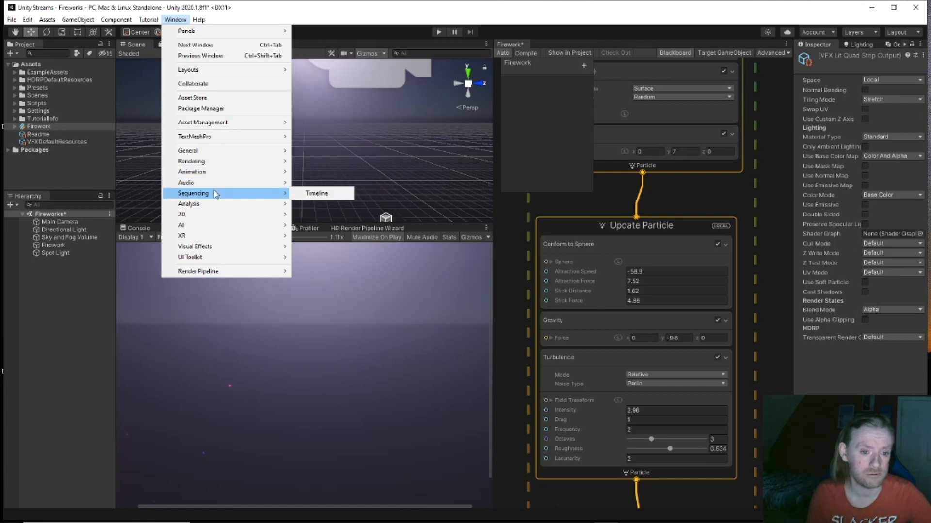
left_click(306, 195)
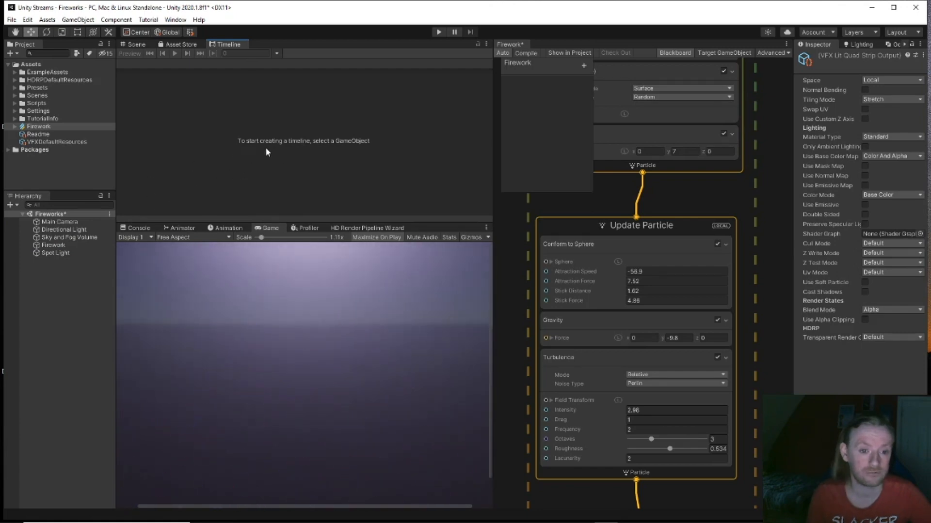
Step: Select Firework and create a Timeline with Director, saved as FireworkTimeline.playable
left_click(54, 245)
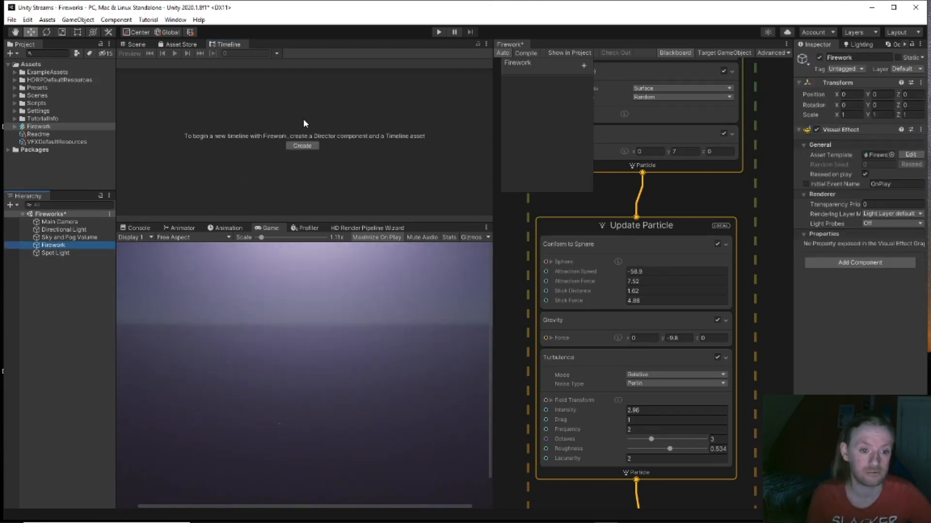
left_click(302, 147)
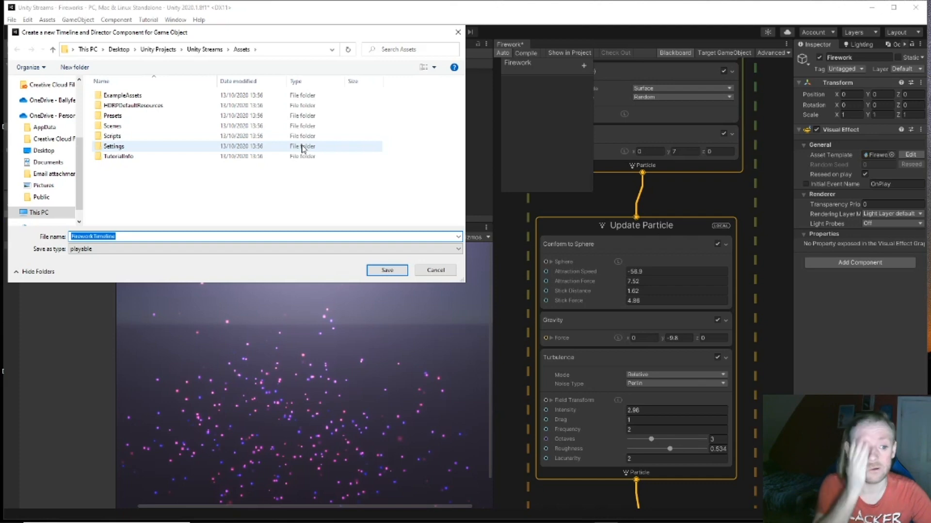
left_click(386, 271)
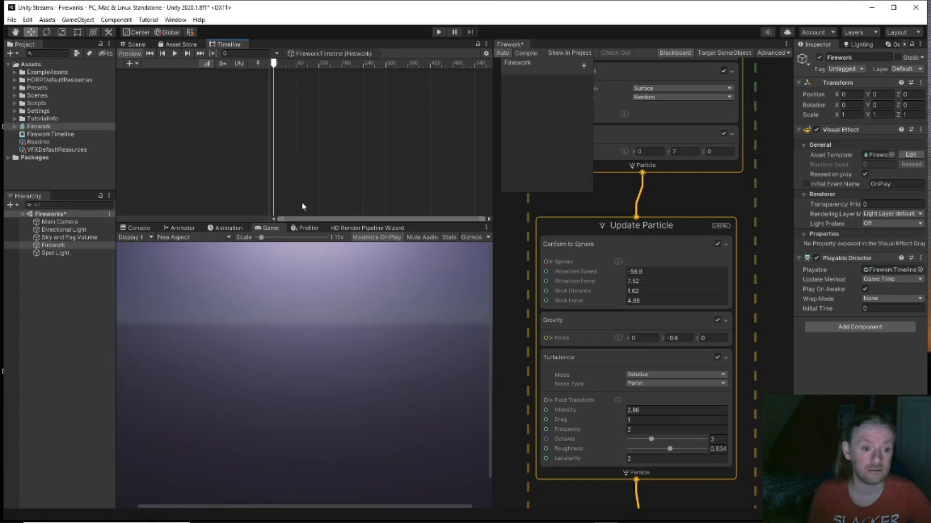
Step: Add Firework as a Control Track clip starting at frame 0, play it, then rewind to 0
left_click_drag(55, 246, 287, 186)
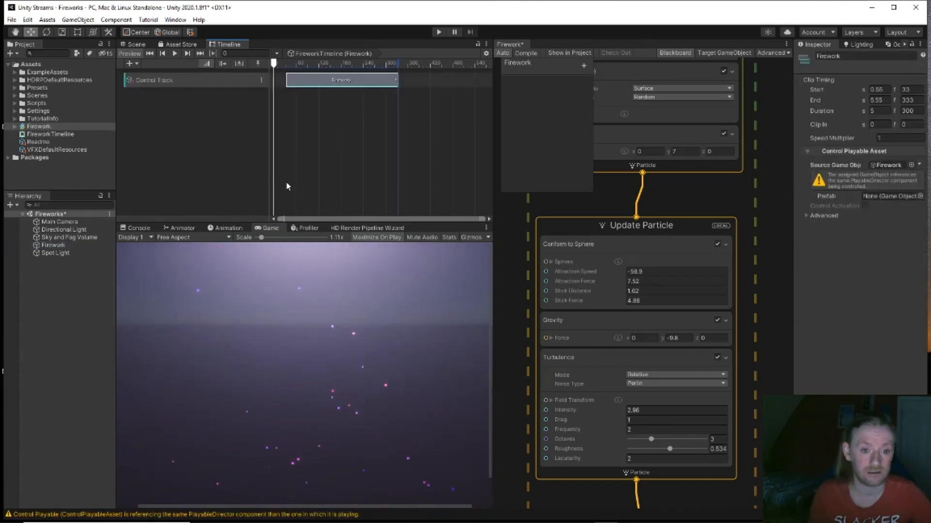
left_click_drag(316, 83, 306, 89)
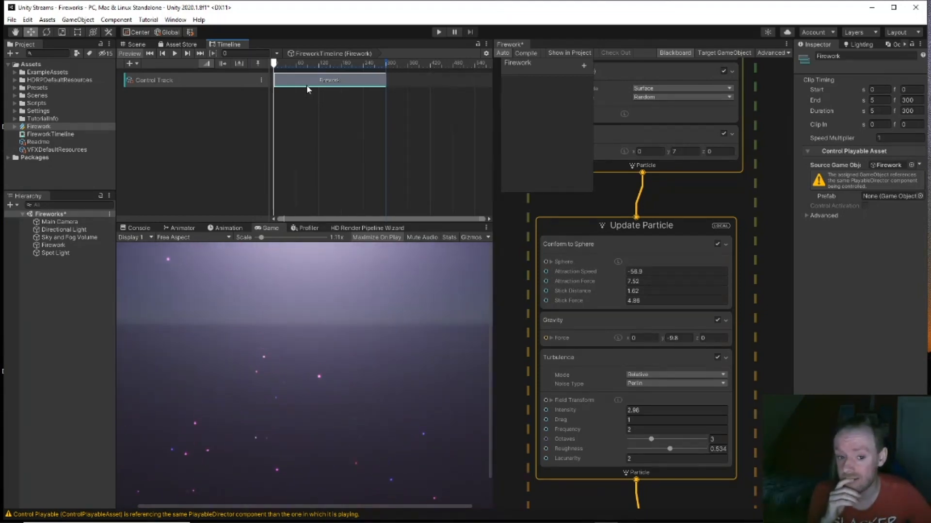
key("space")
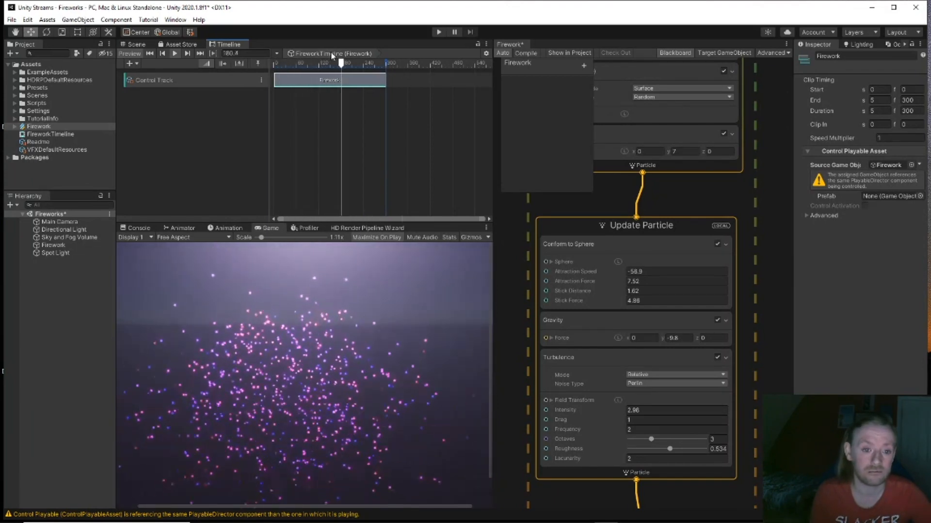
left_click_drag(343, 62, 274, 62)
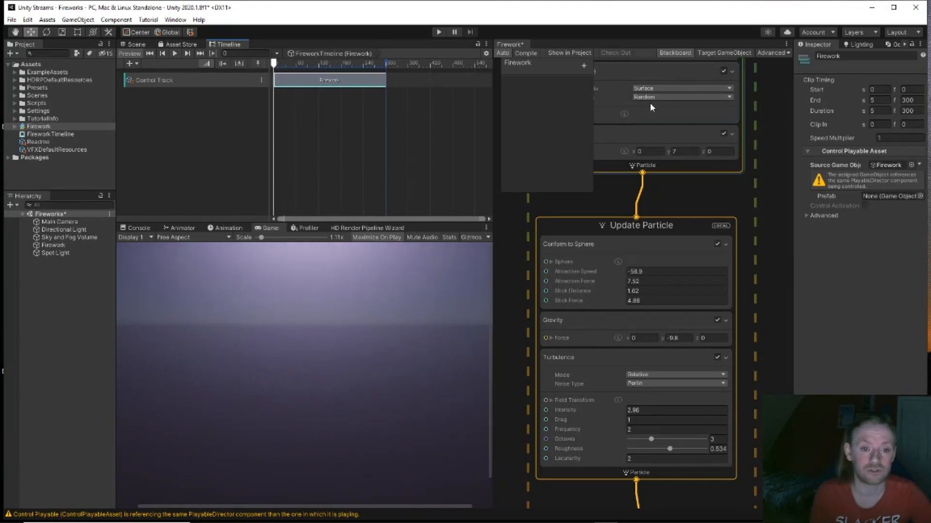
Step: Browse the clip, track and timeline settings menus, select the Control Track, and replay the preview
right_click(354, 87)
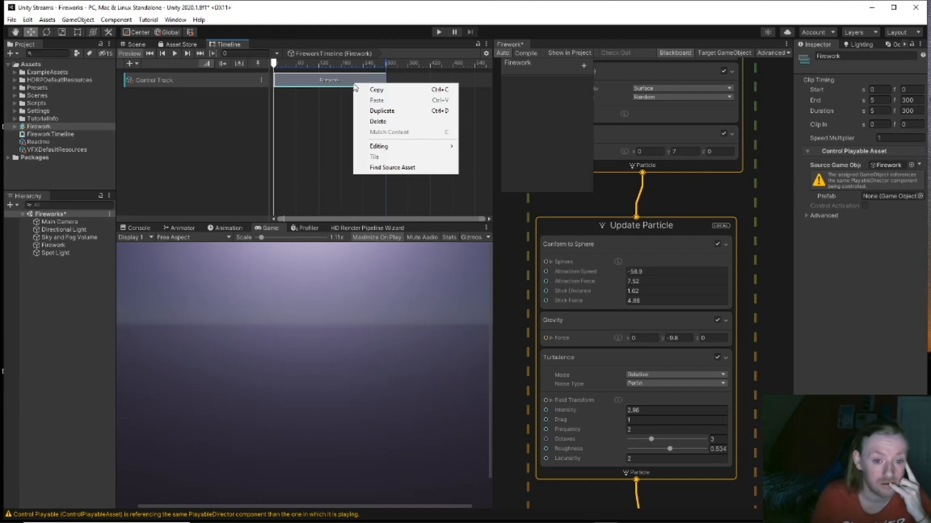
left_click(333, 107)
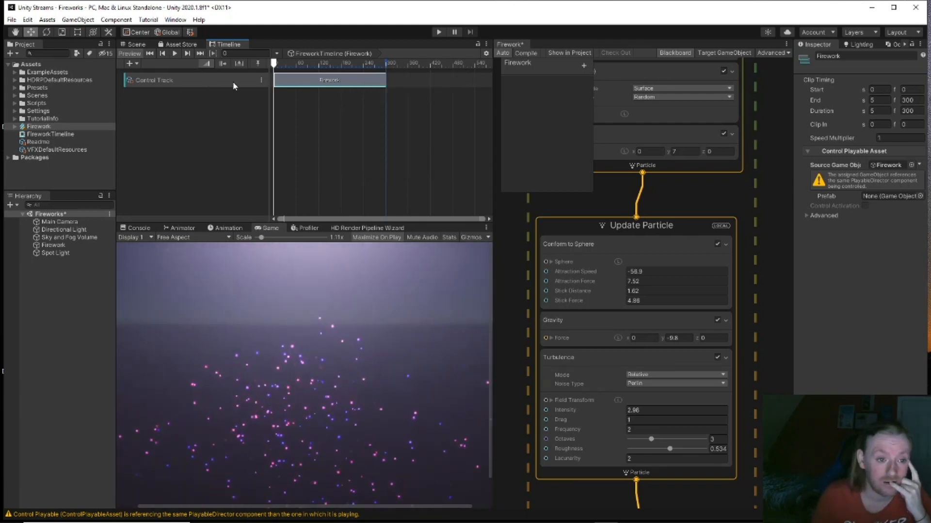
left_click(260, 81)
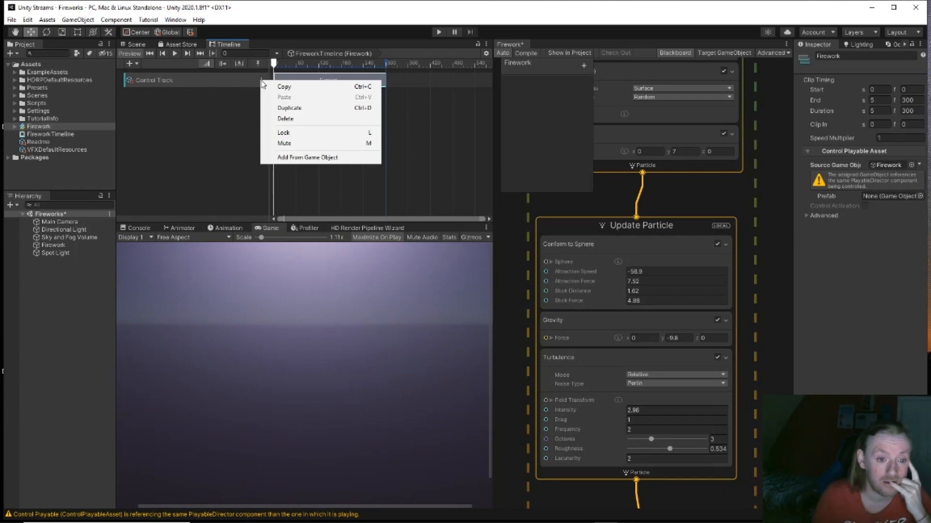
left_click(239, 118)
left_click(204, 83)
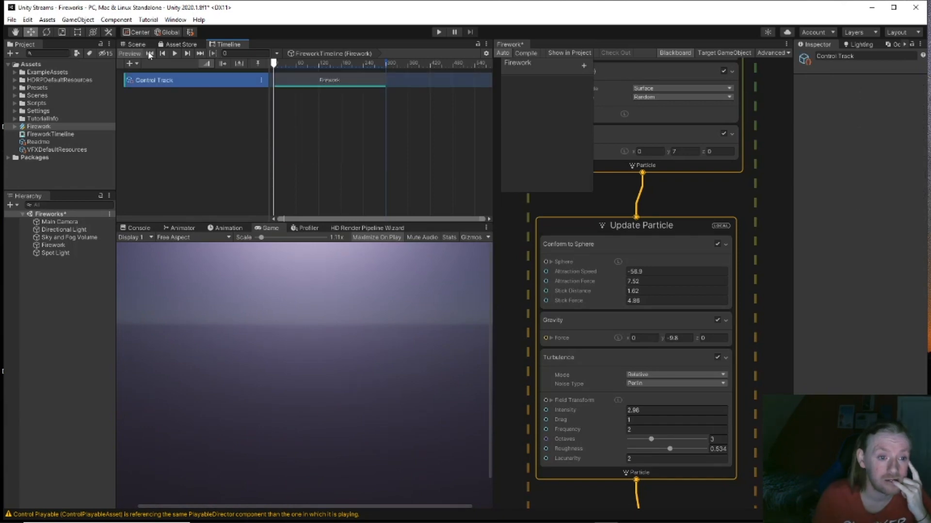
left_click(200, 53)
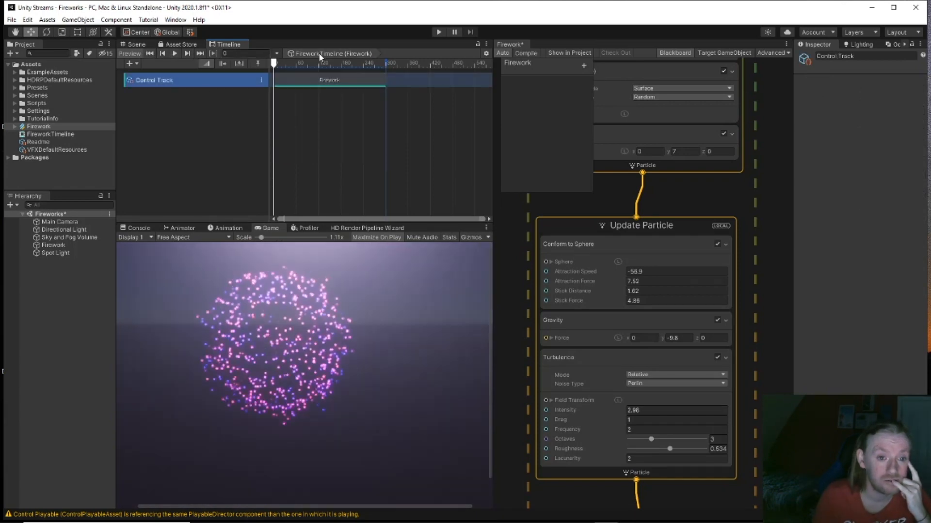
left_click(485, 53)
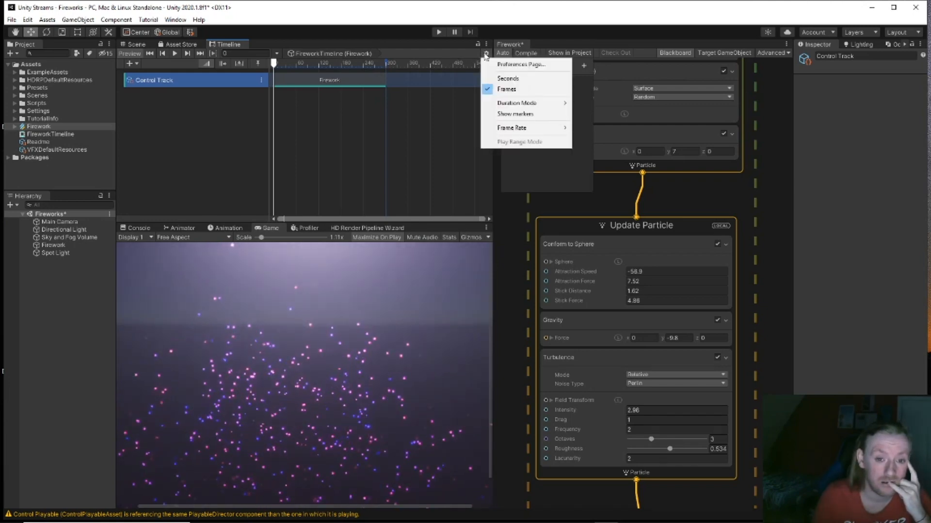
left_click(416, 159)
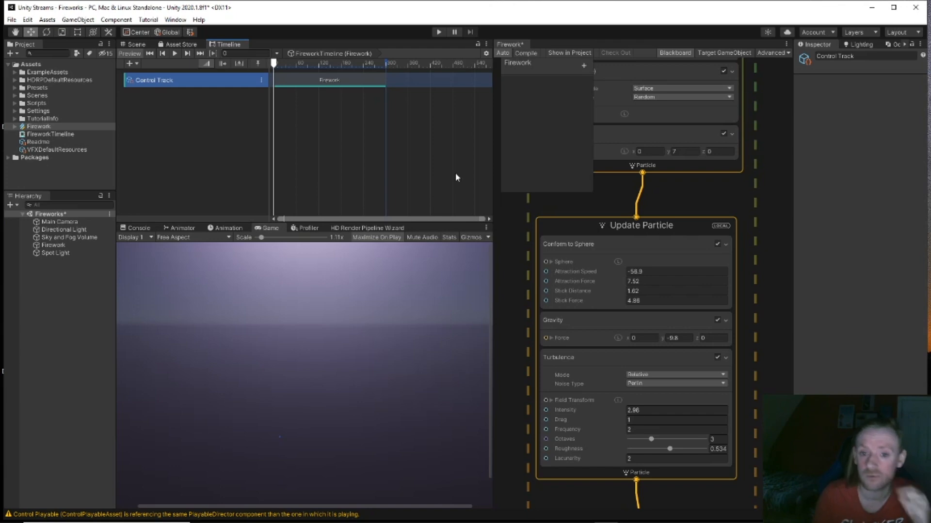
Step: View the Firework clip's timing and Advanced options, then reselect the Control Track
left_click(316, 81)
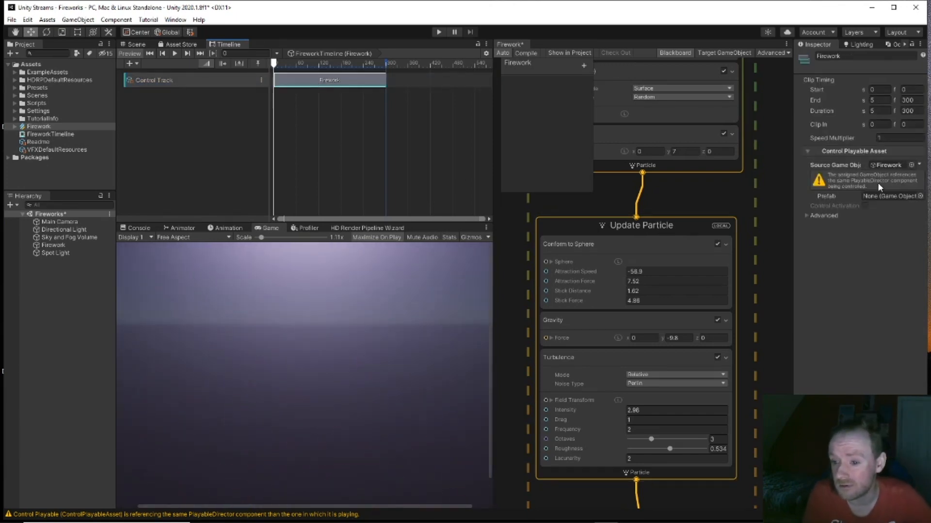
left_click(805, 215)
left_click(806, 216)
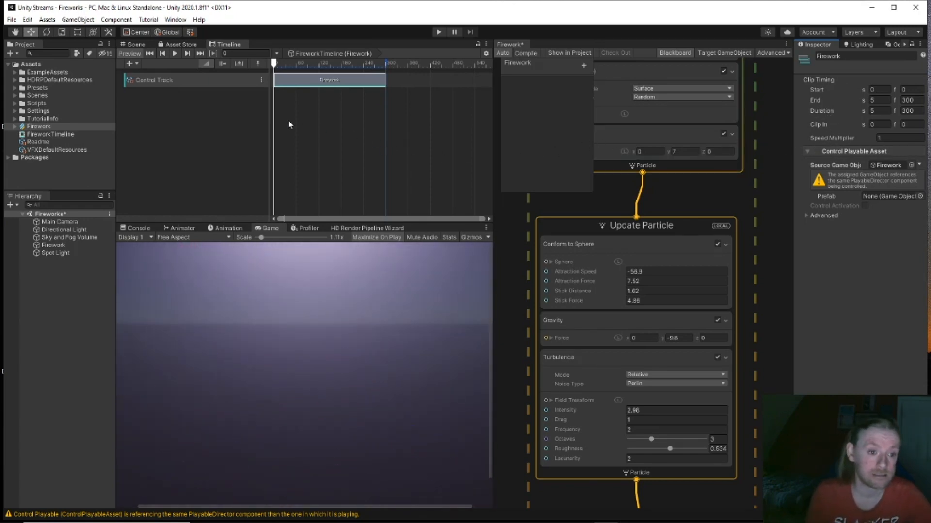
left_click(200, 84)
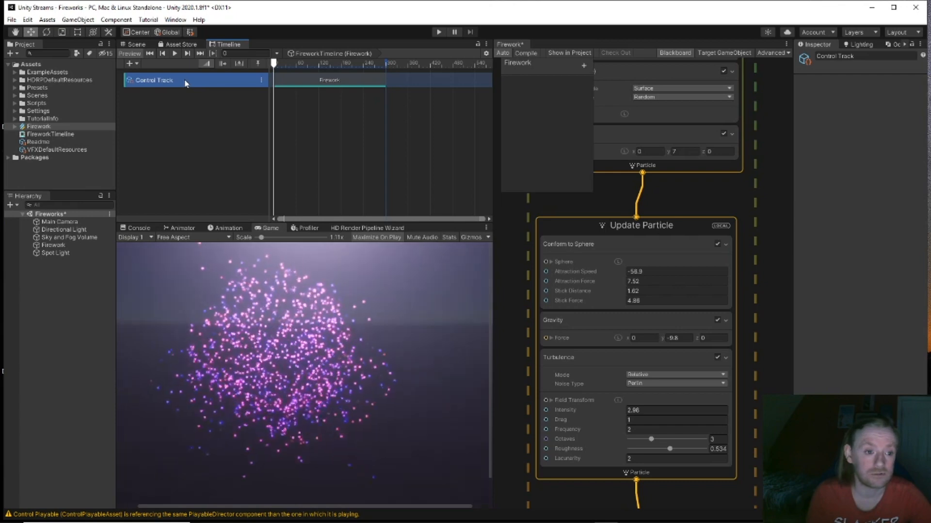
right_click(186, 83)
left_click(155, 118)
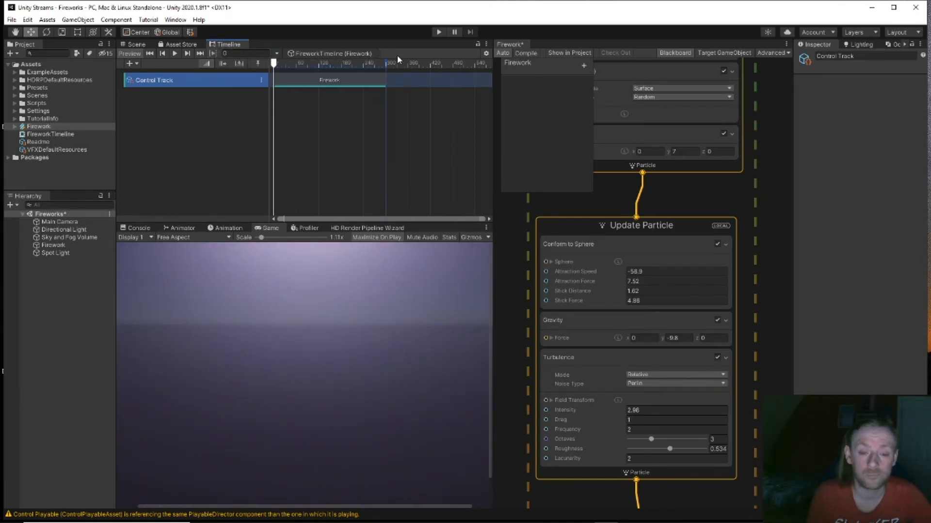
Step: Select the Firework clip to show its timing: start 0, duration 5 s (300 frames)
left_click(486, 54)
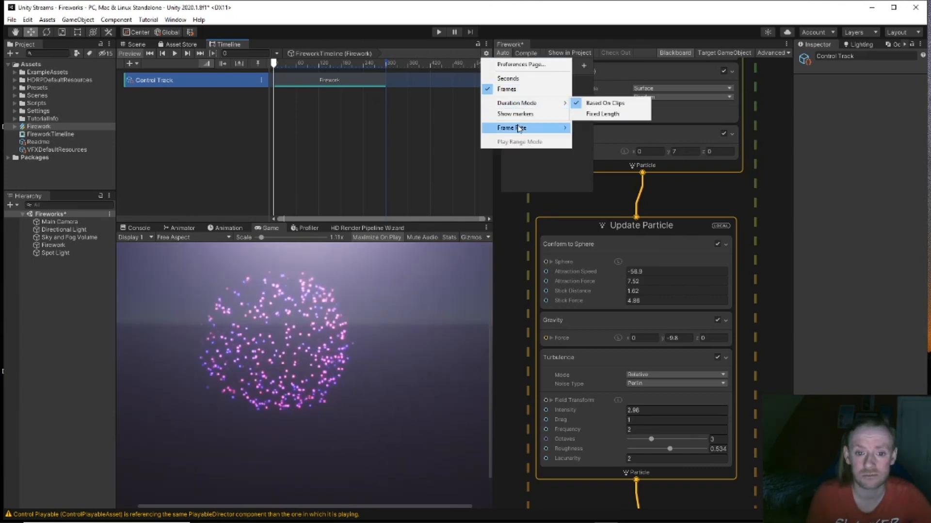
left_click(382, 138)
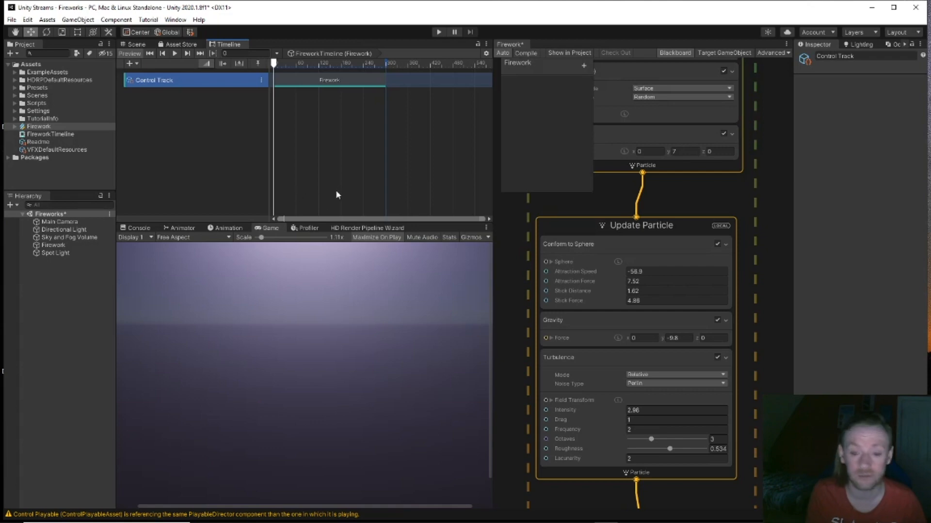
left_click(335, 81)
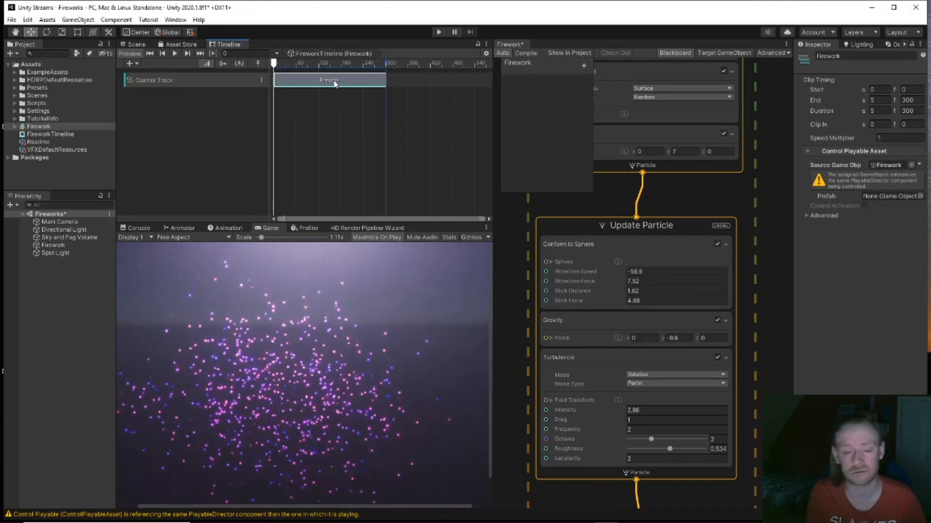
Step: Look through the Firework clip's Editing options without choosing any
right_click(335, 84)
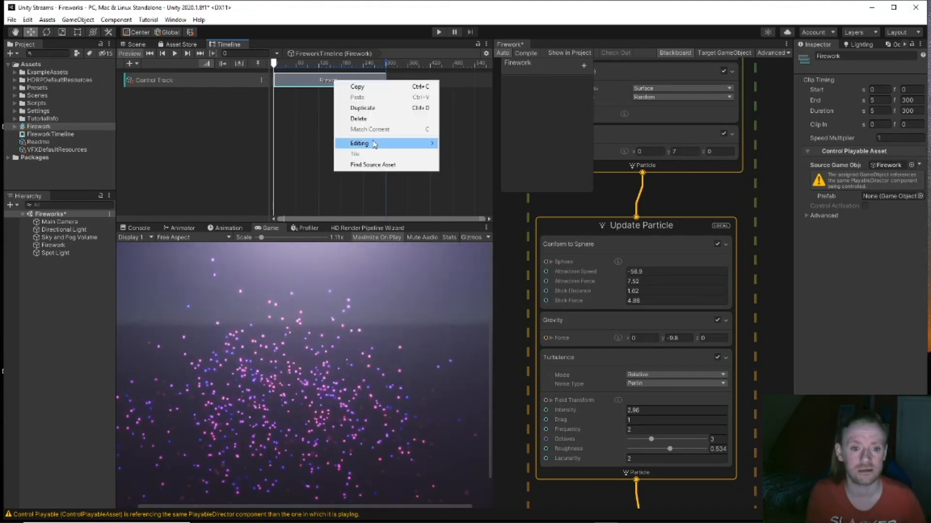
mouse_move(374, 144)
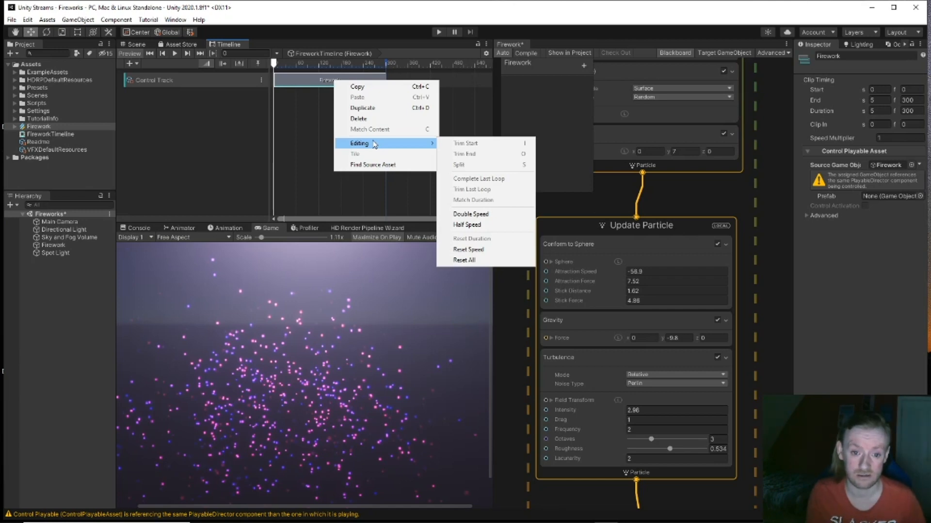
left_click(298, 131)
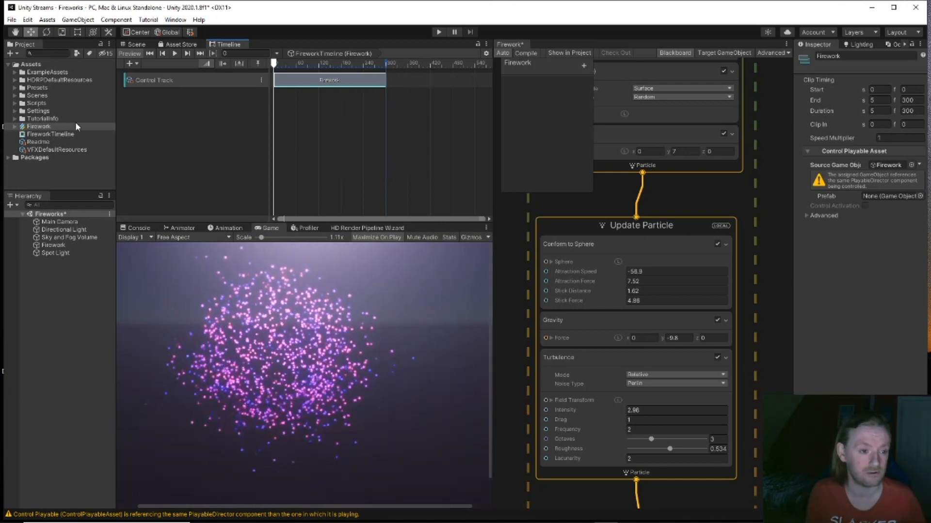
Step: Select FireworkTimeline to check its 60 fps clip-based duration, then reselect the Control Track
left_click(50, 134)
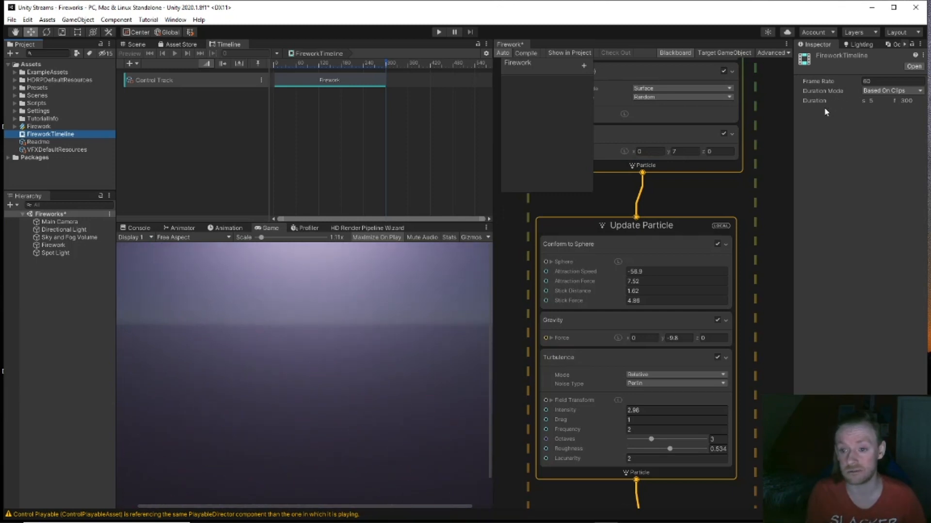
right_click(57, 136)
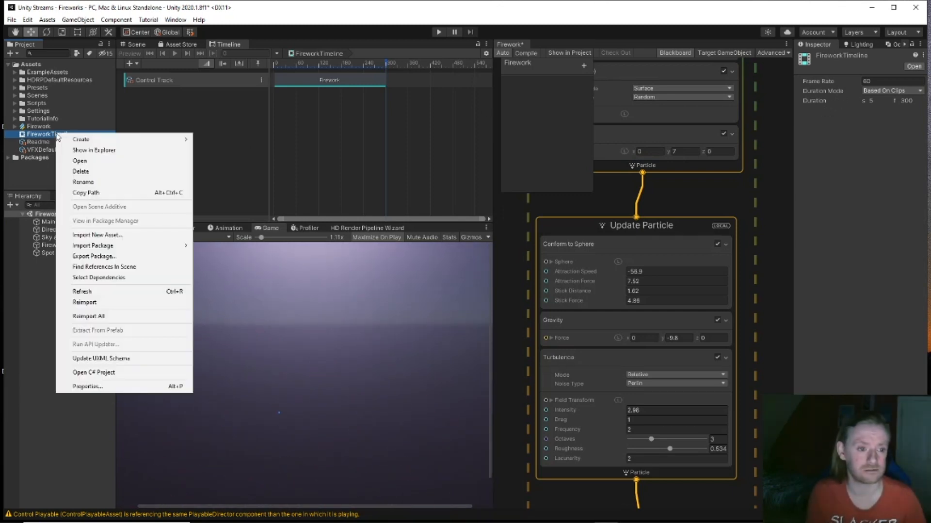
left_click(233, 141)
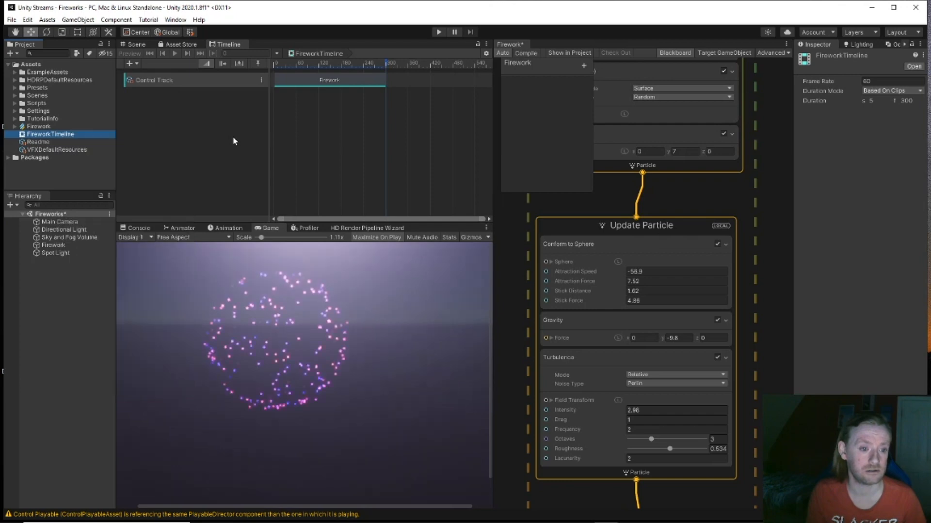
left_click(217, 82)
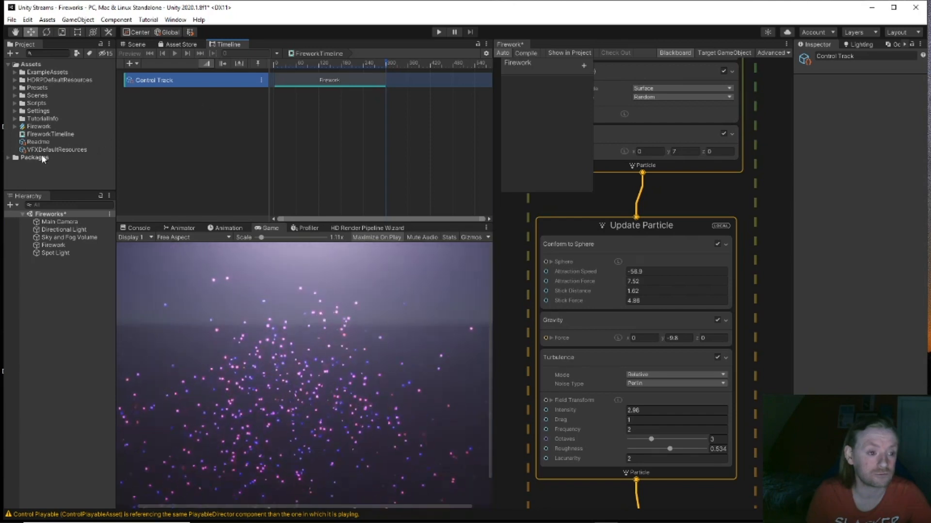
left_click(29, 21)
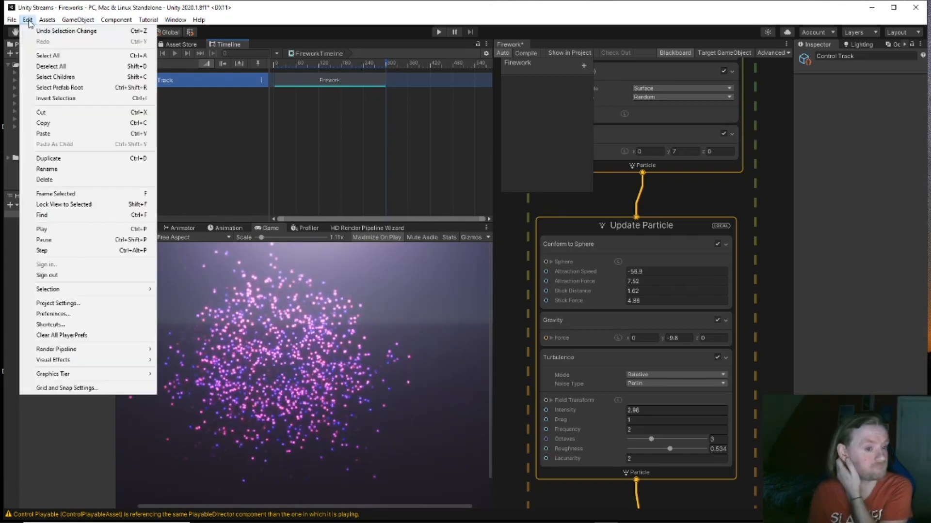
mouse_move(11, 22)
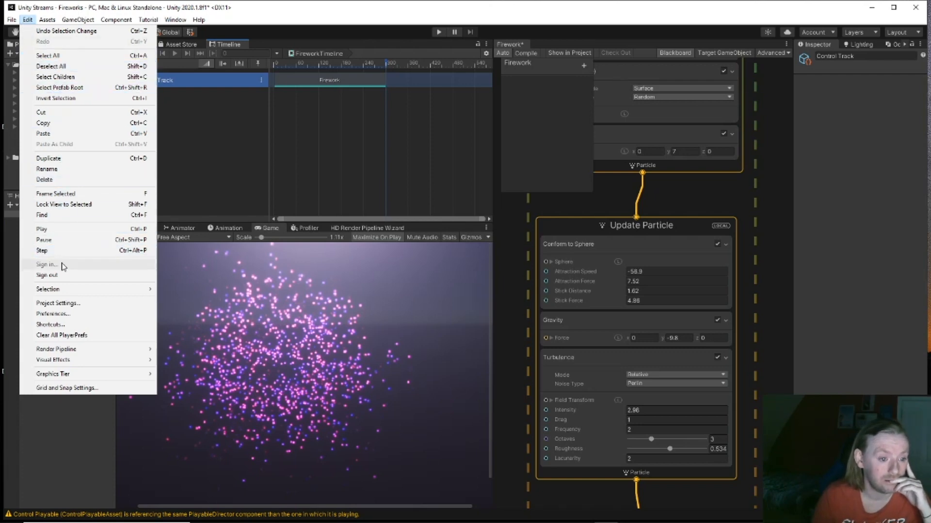
mouse_move(78, 295)
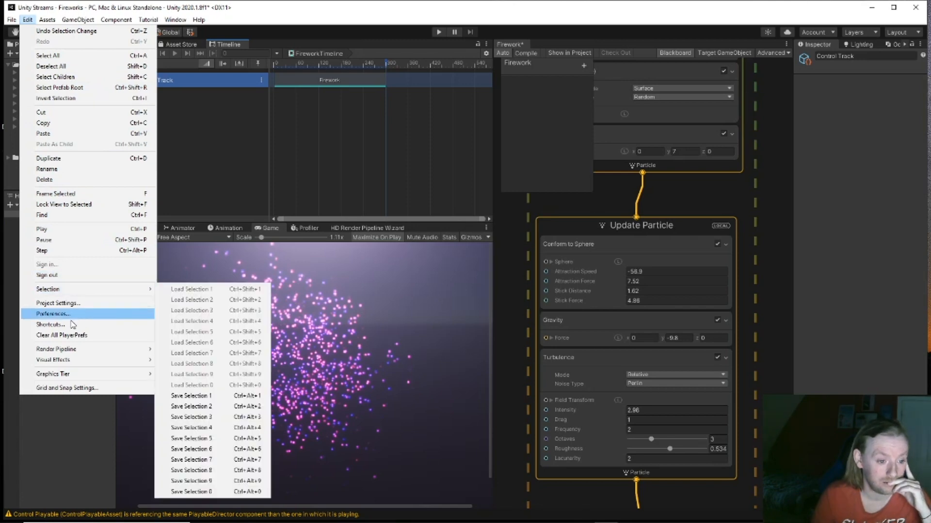
mouse_move(70, 353)
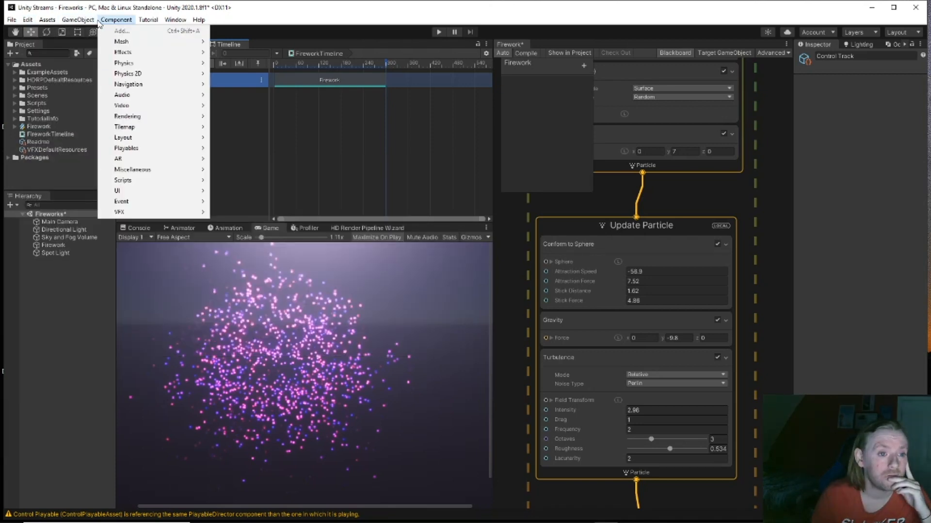
mouse_move(153, 21)
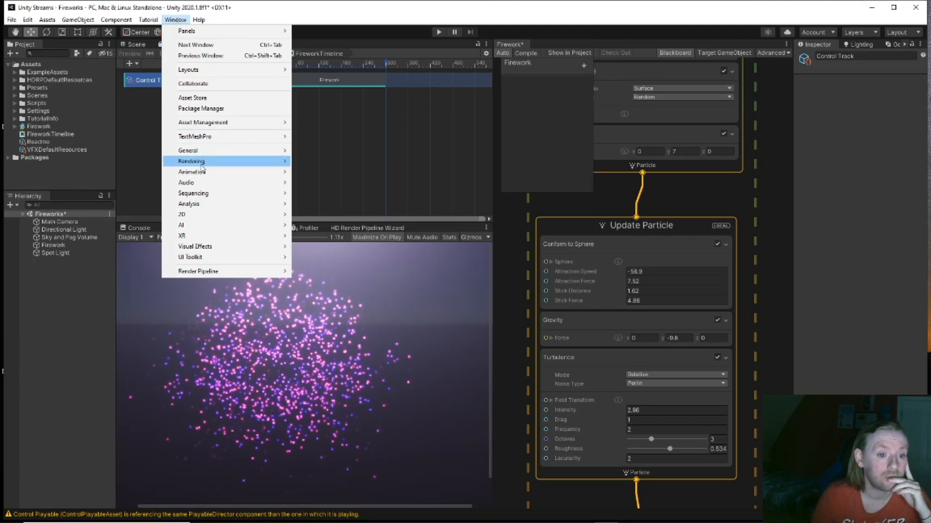
mouse_move(206, 188)
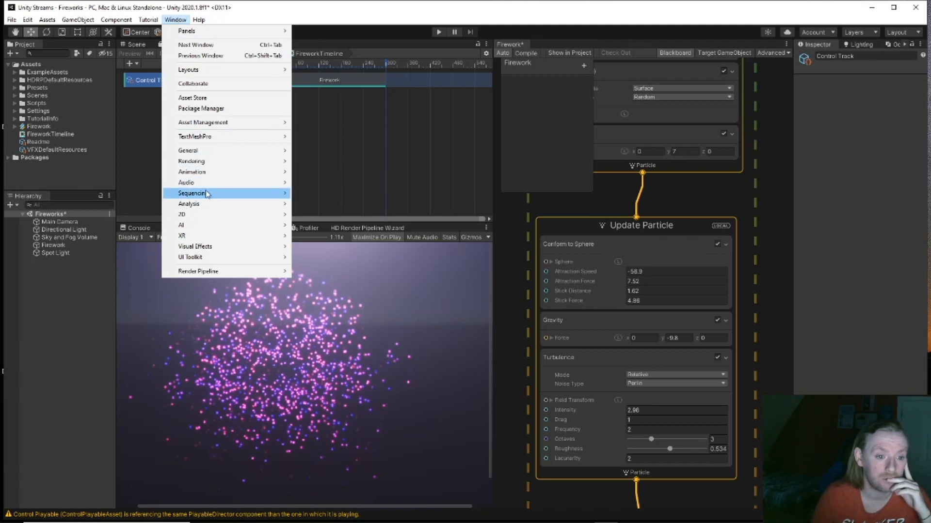
mouse_move(207, 166)
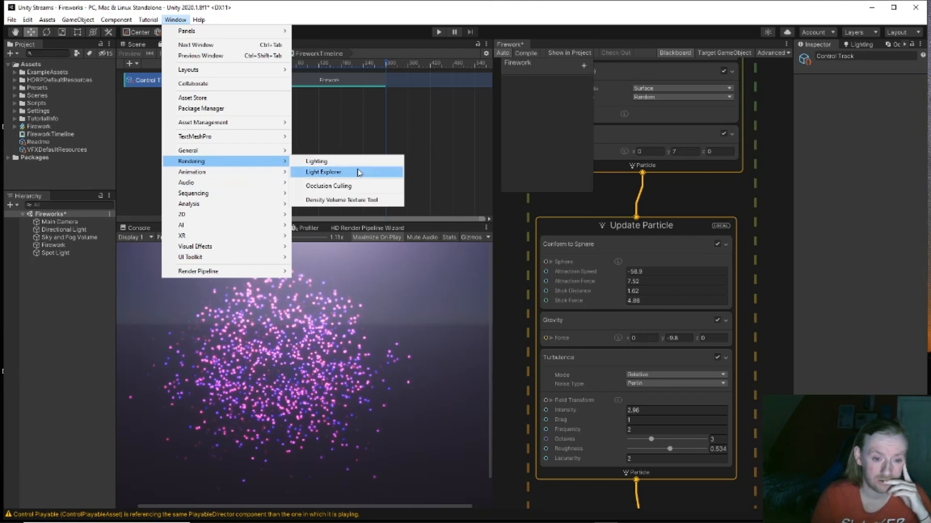
left_click(528, 221)
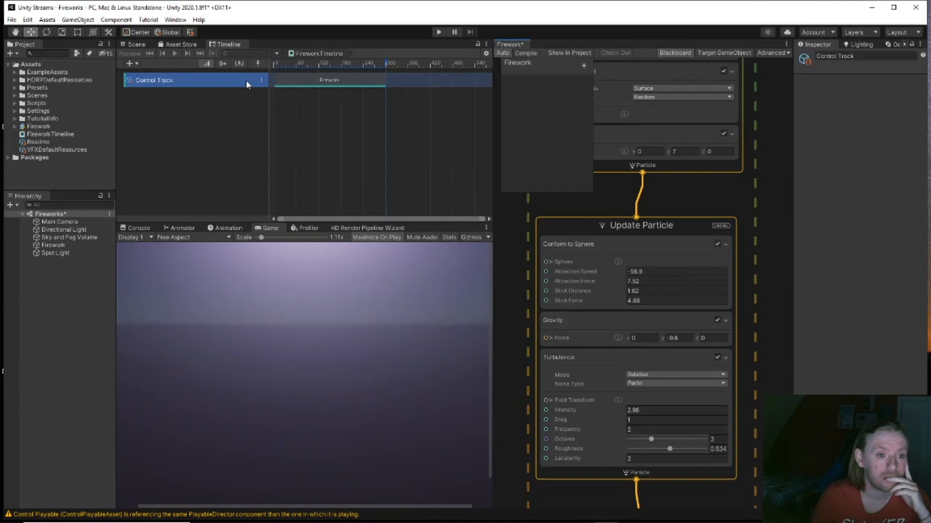
Step: Add a Visual Effect Activation Track beneath the Control Track in FireworkTimeline
left_click(305, 80)
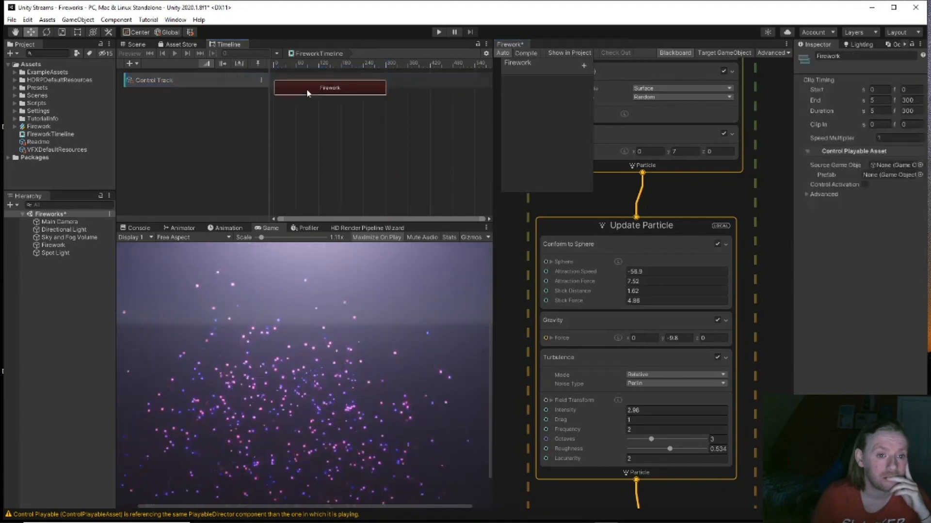
right_click(227, 119)
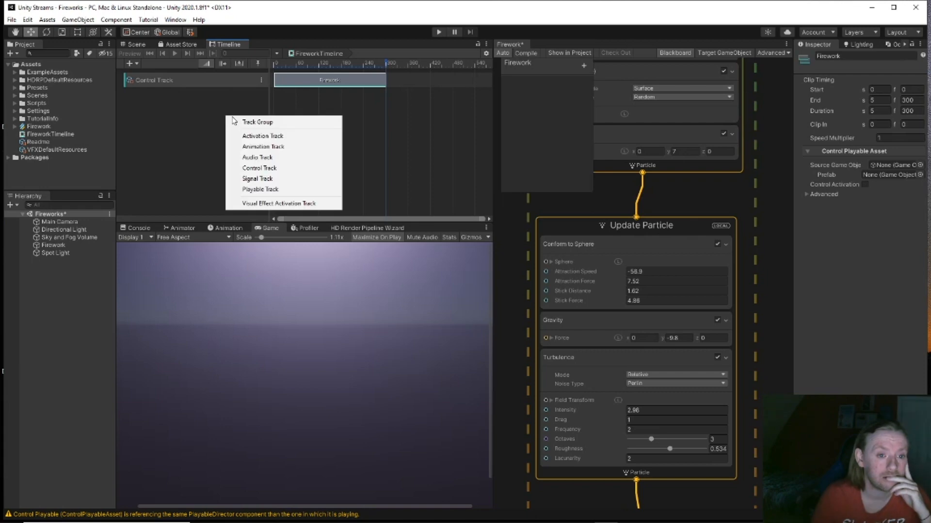
left_click(265, 204)
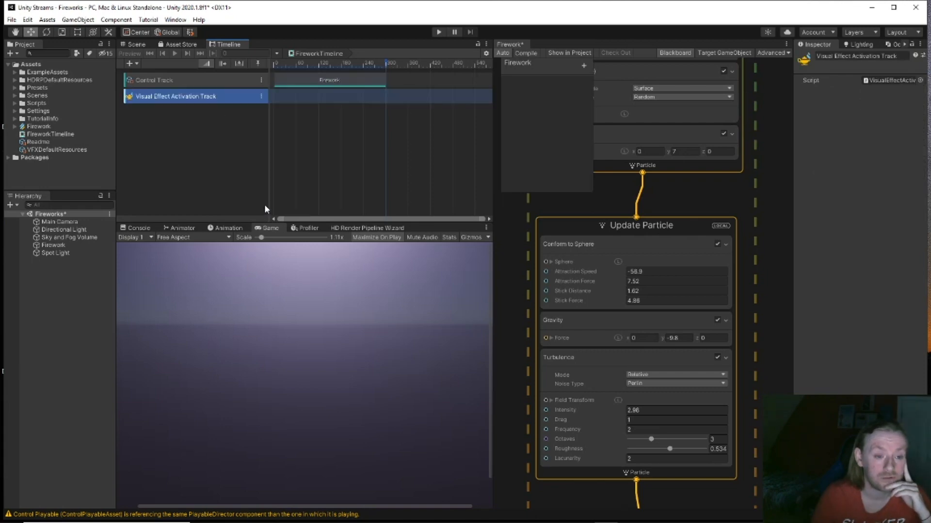
Step: Try moving the Firework clip and binding the Firework object onto the new activation track
left_click(320, 81)
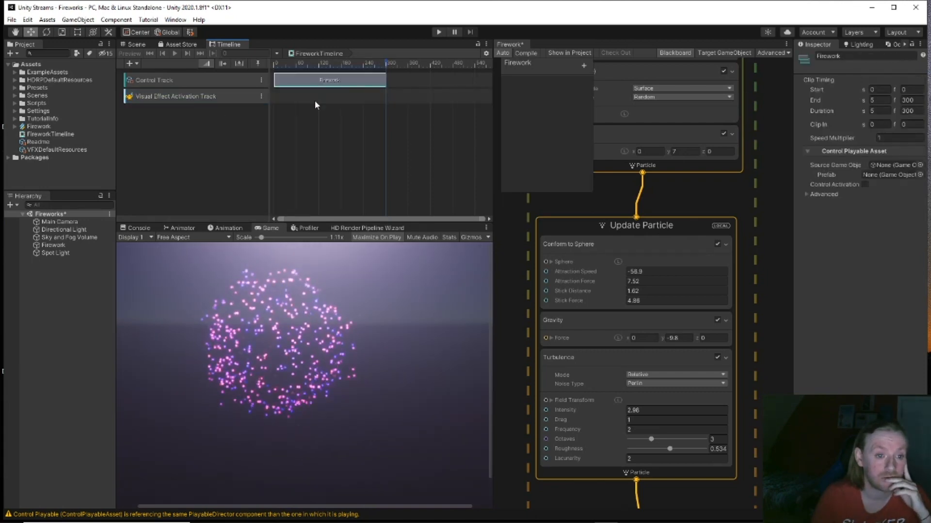
left_click_drag(304, 86, 298, 93)
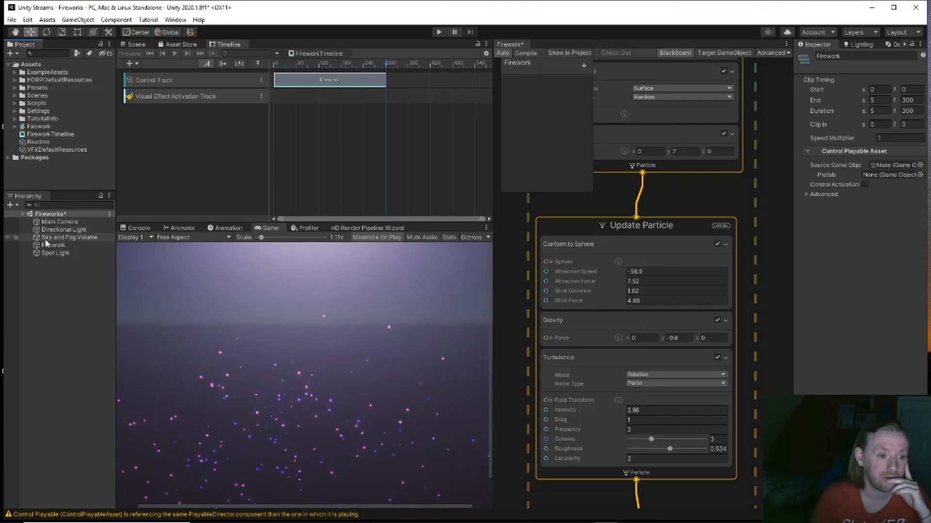
left_click_drag(48, 247, 290, 96)
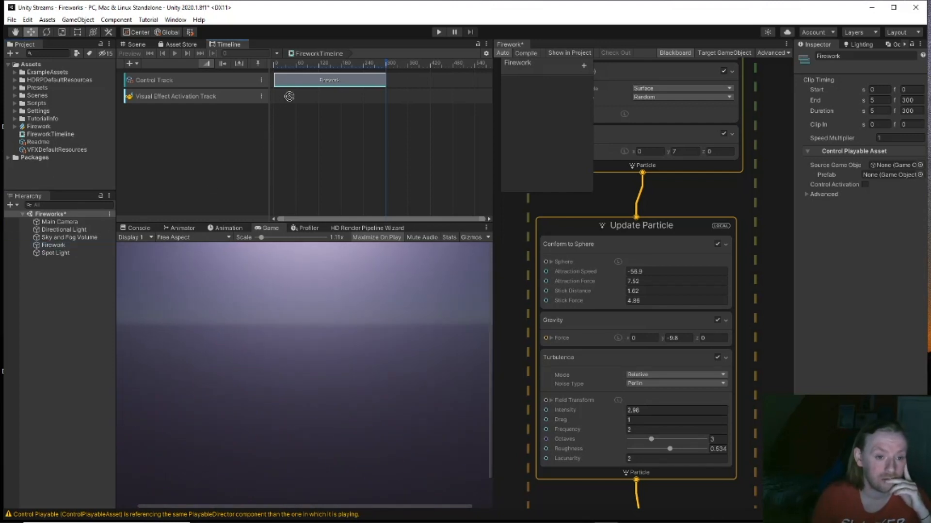
Step: Add a Visual Effect Activation Clip to the activation track, then delete the whole track
left_click(261, 97)
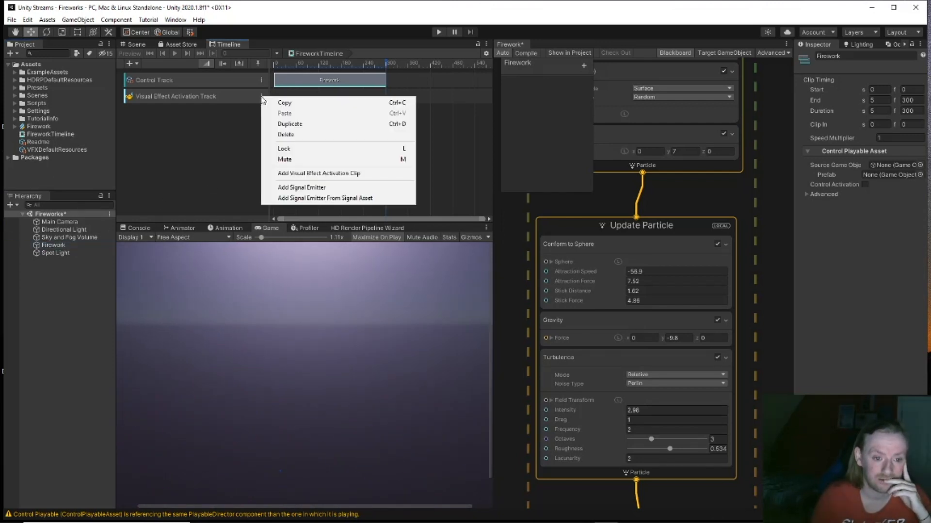
left_click(305, 173)
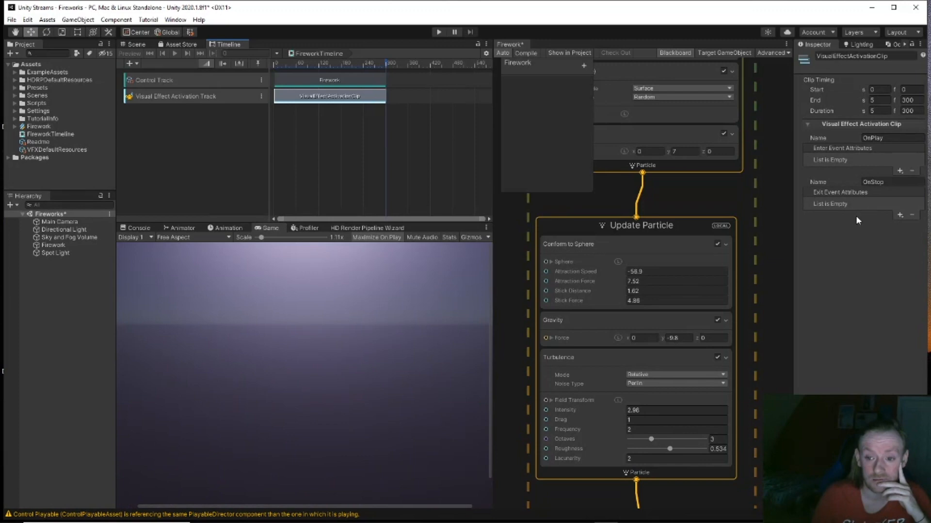
left_click(237, 101)
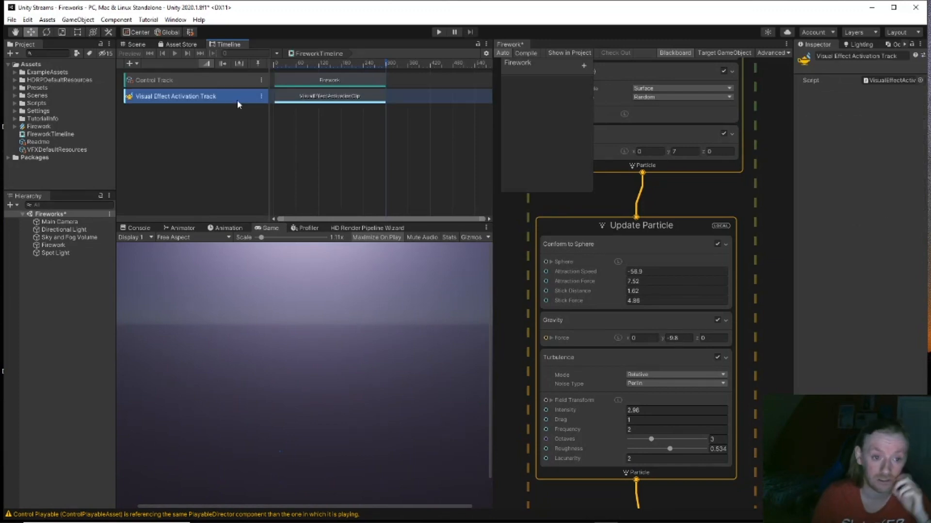
key("Delete")
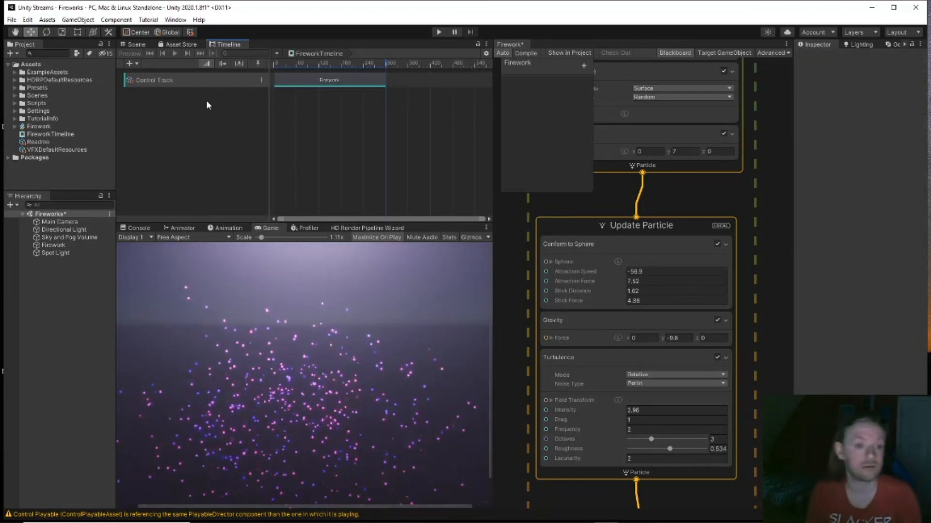
right_click(129, 82)
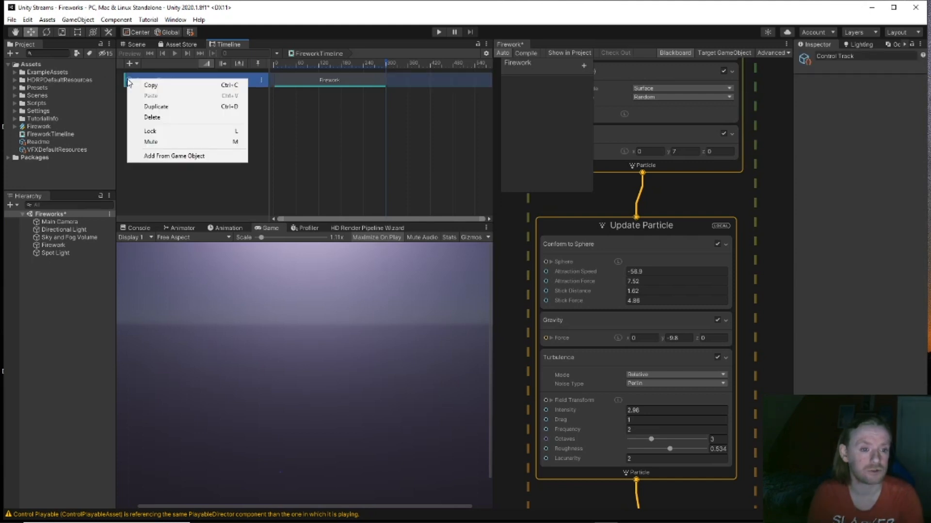
left_click(261, 80)
left_click(262, 80)
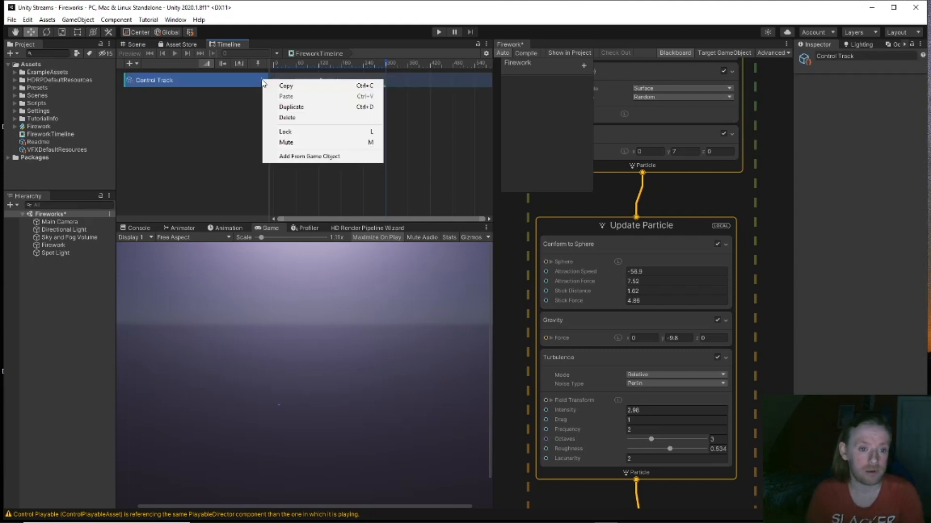
left_click(238, 129)
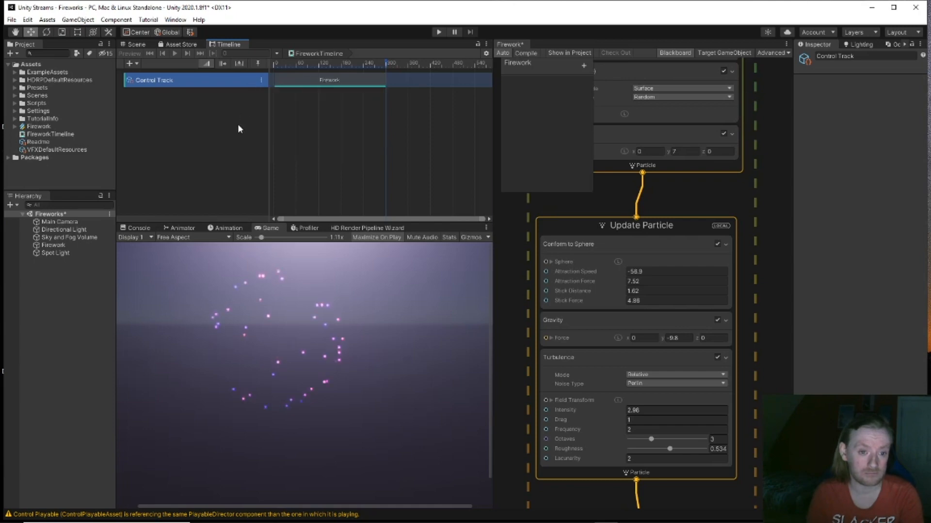
right_click(191, 138)
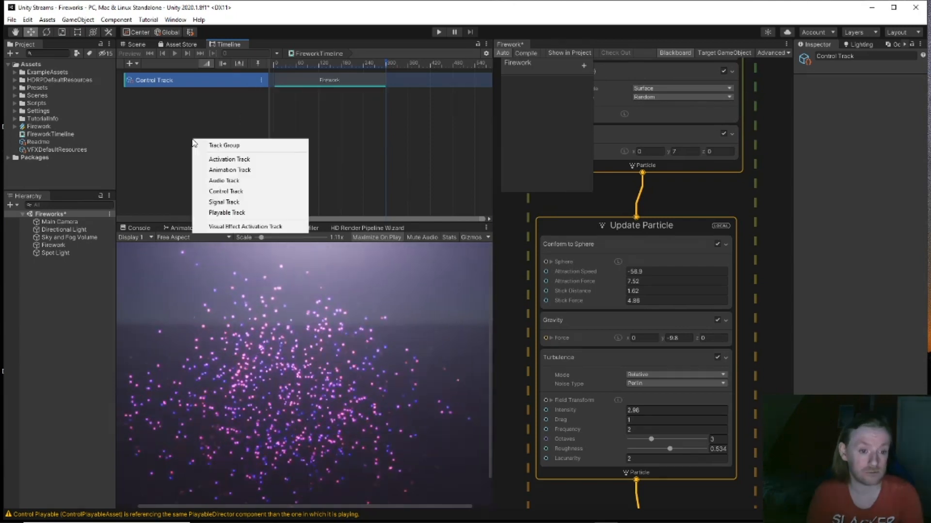
left_click(252, 171)
left_click_drag(316, 81, 244, 95)
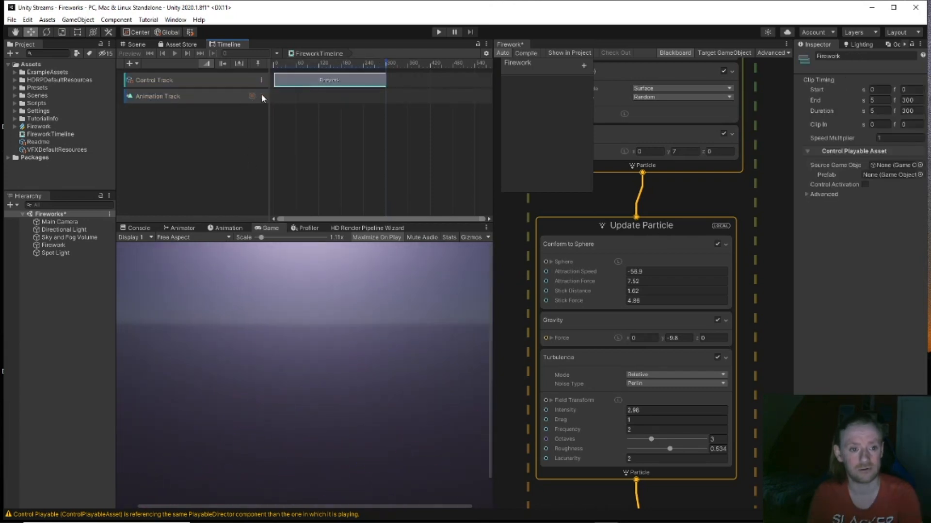
left_click(262, 97)
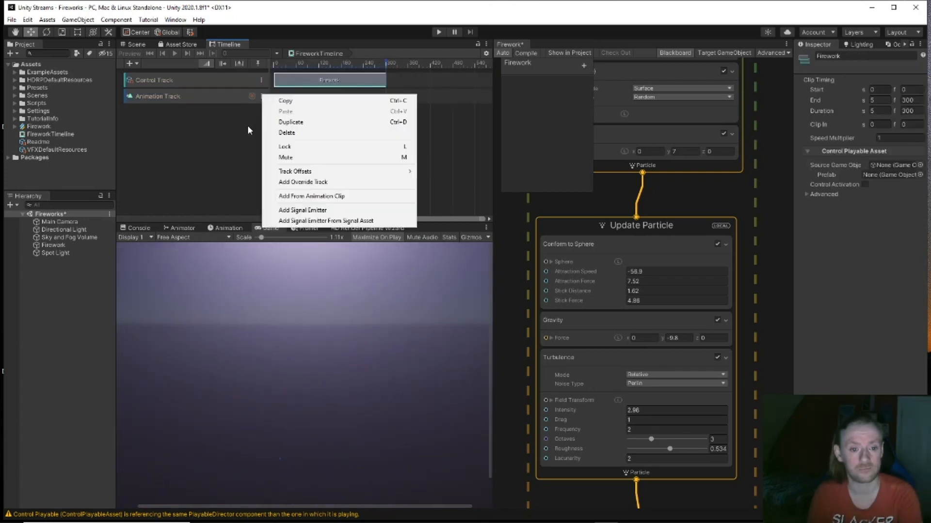
left_click(243, 138)
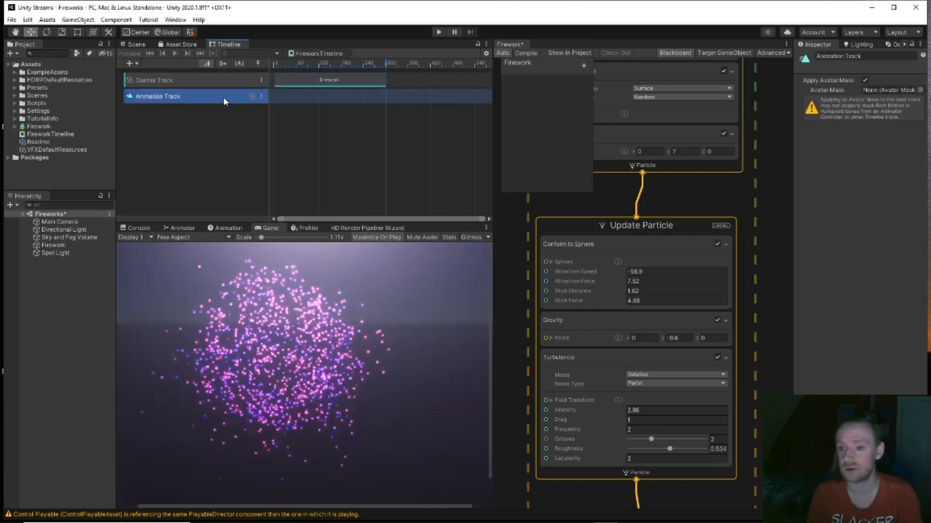
key("Delete")
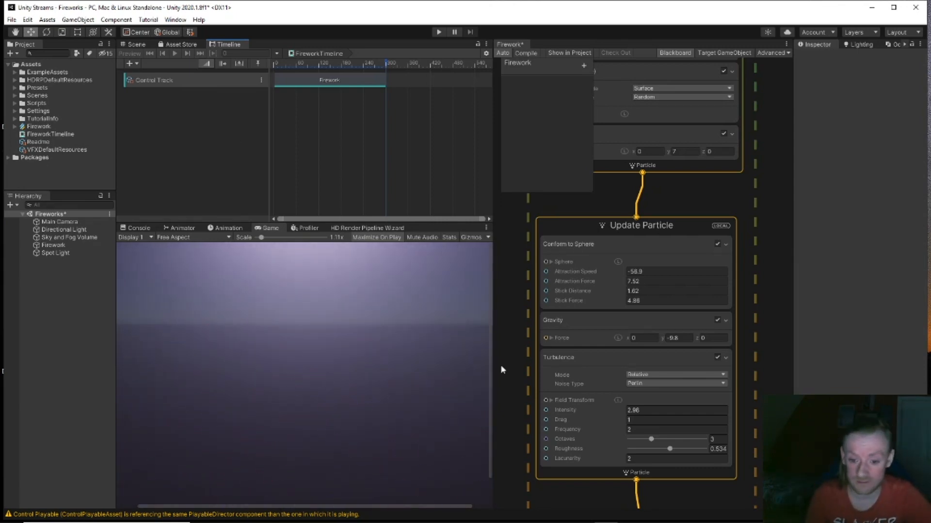
Step: Switch the Turbulence Noise Type from Perlin to Cellular and show the Scene view
left_click(673, 384)
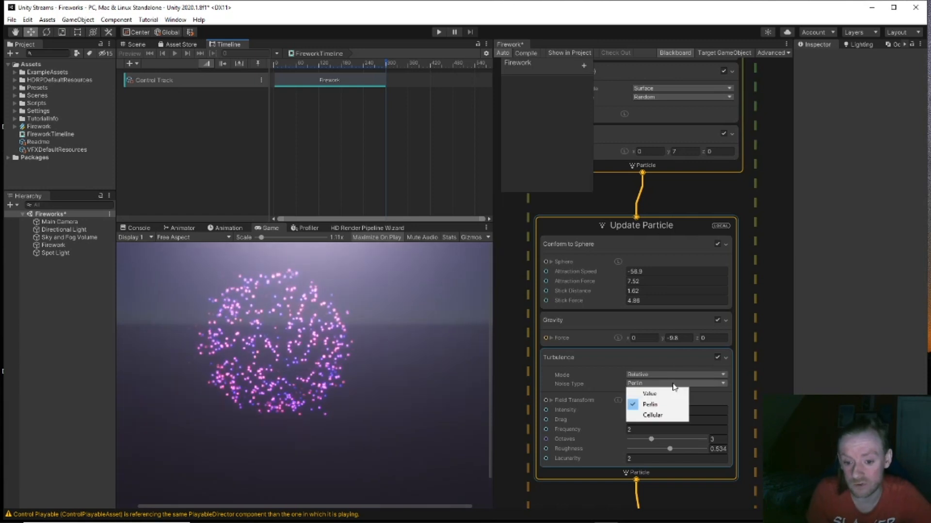
left_click(672, 416)
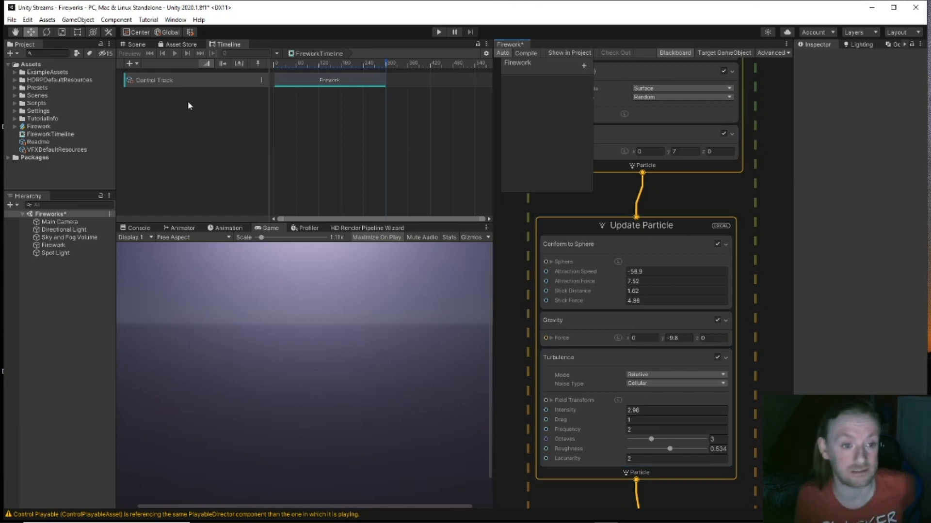
left_click(136, 45)
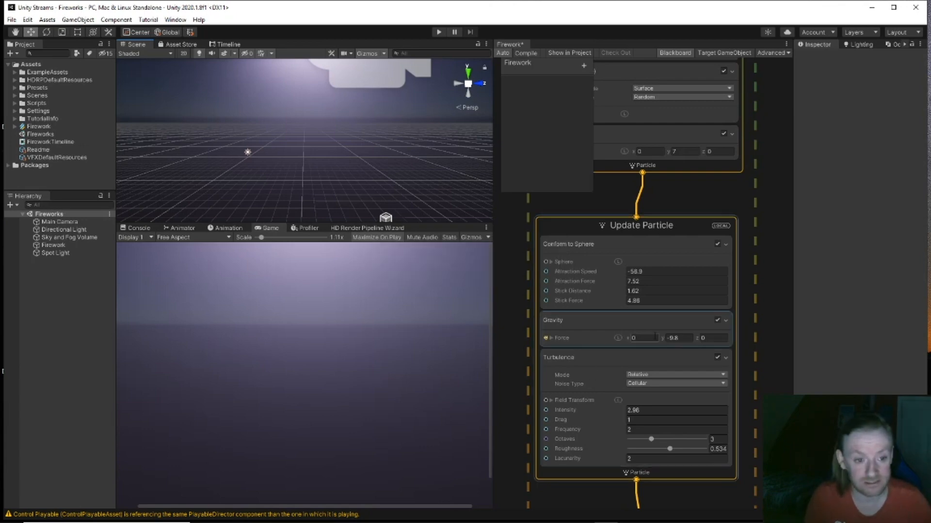
Step: Create a new Visual Effect Graph via Create > Visual Effects and name it 'Test'
scroll(656, 337, "down", 5)
middle_click_drag(723, 414, 635, 431)
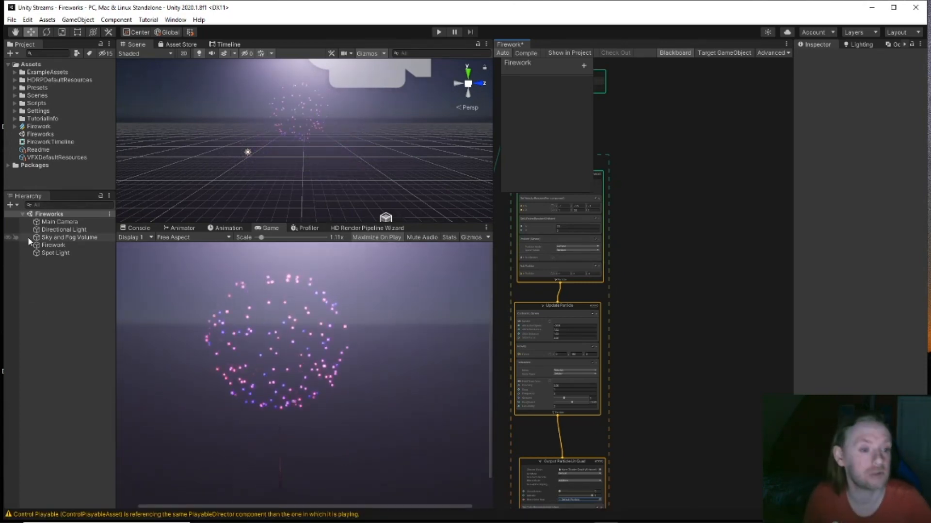
right_click(53, 179)
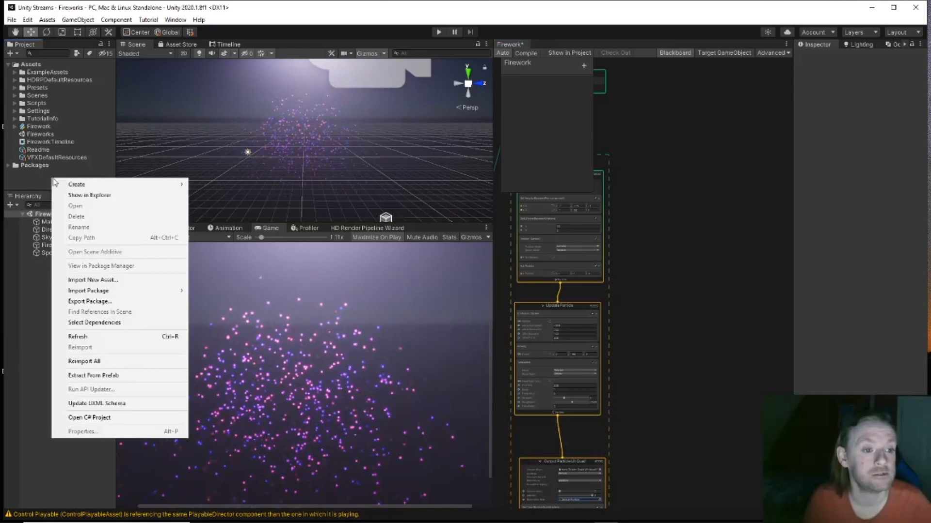
mouse_move(87, 185)
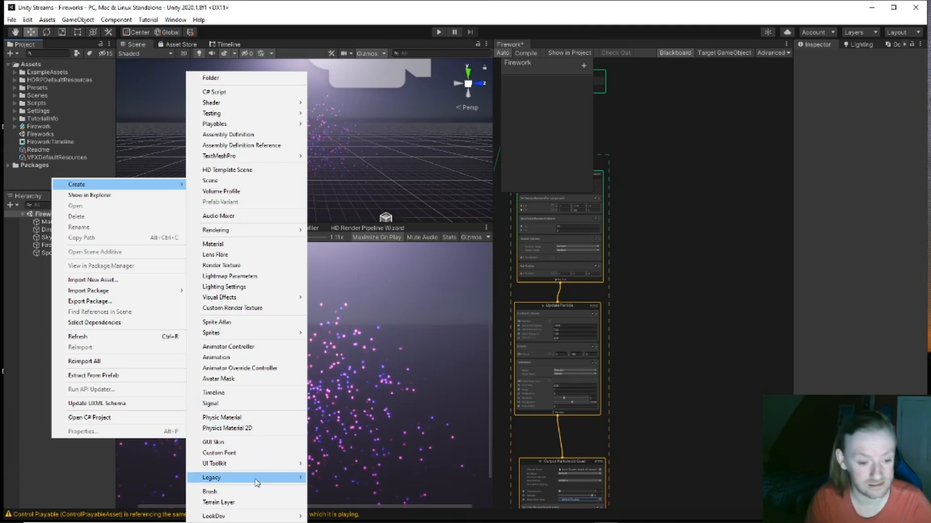
mouse_move(244, 298)
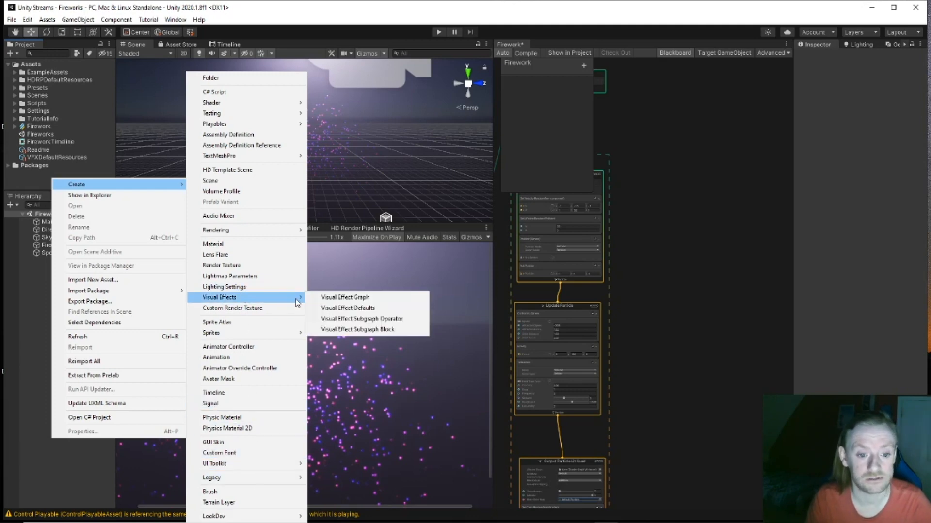
left_click(336, 298)
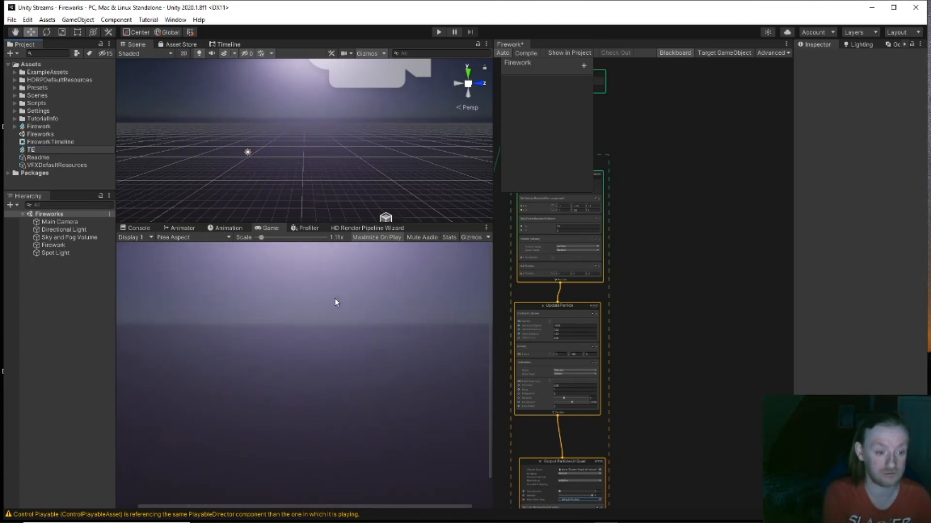
type("Test")
key("Return")
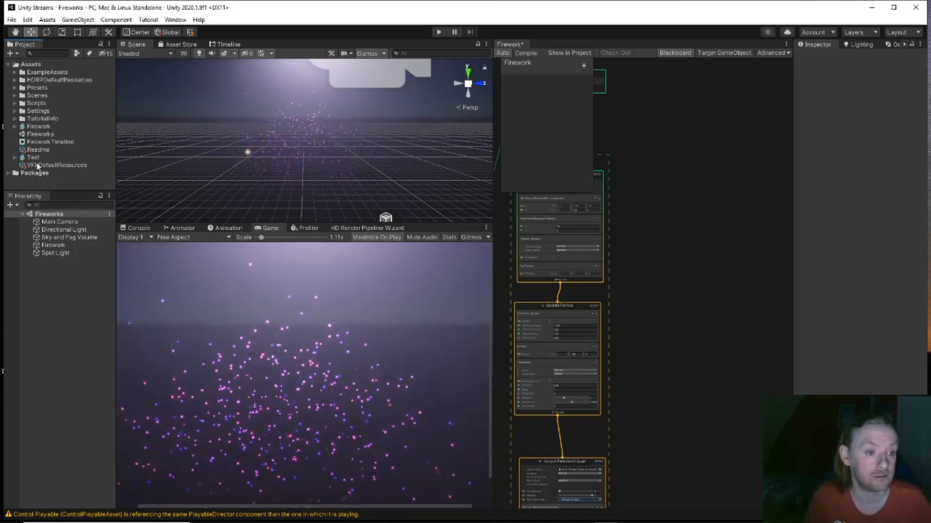
Step: Drag the Test effect into the scene and frame it
left_click(35, 158)
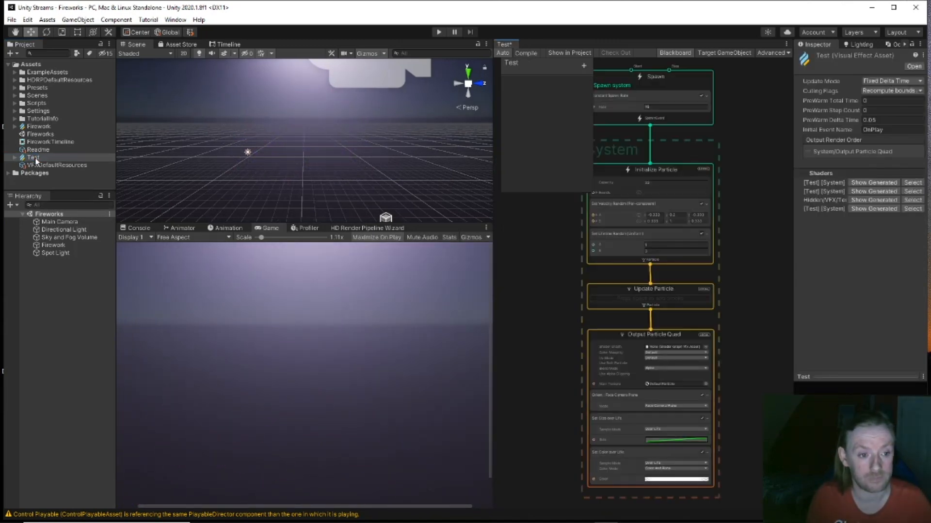
left_click_drag(35, 160, 59, 272)
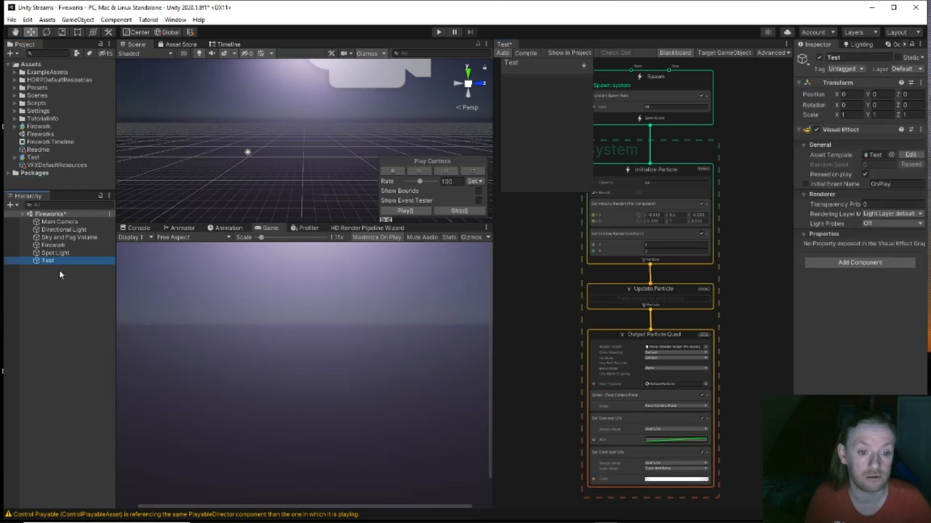
key("f")
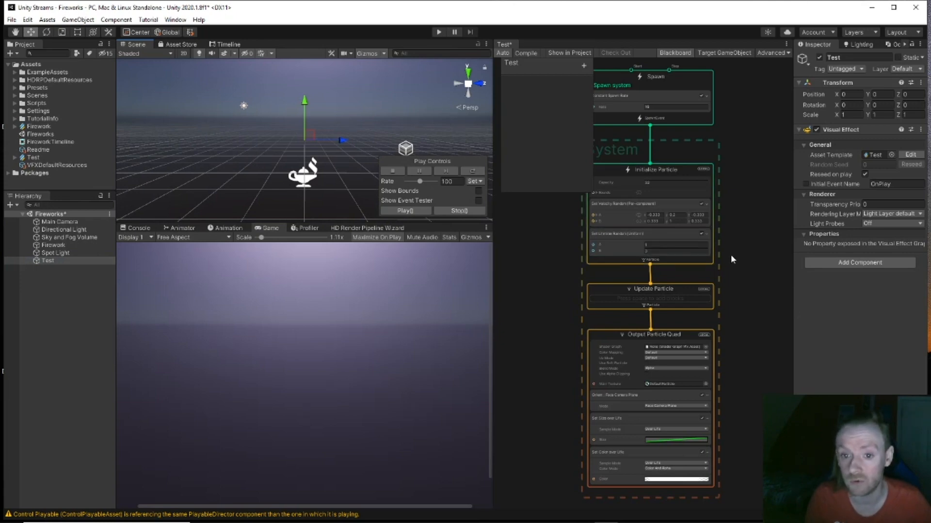
Step: Delete the Output Particle Quad context and pull a new output from Update Particle
scroll(731, 254, "down", 1)
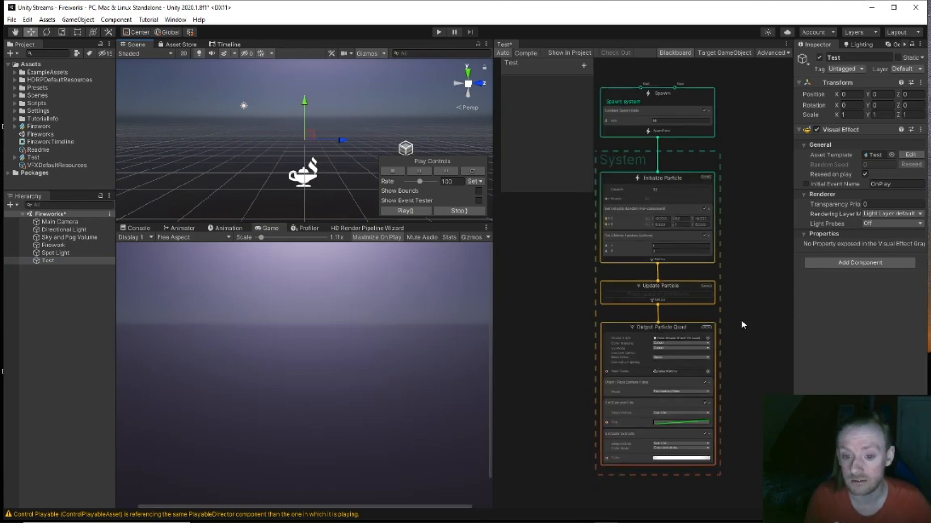
scroll(743, 313, "up", 1)
scroll(673, 334, "down", 1)
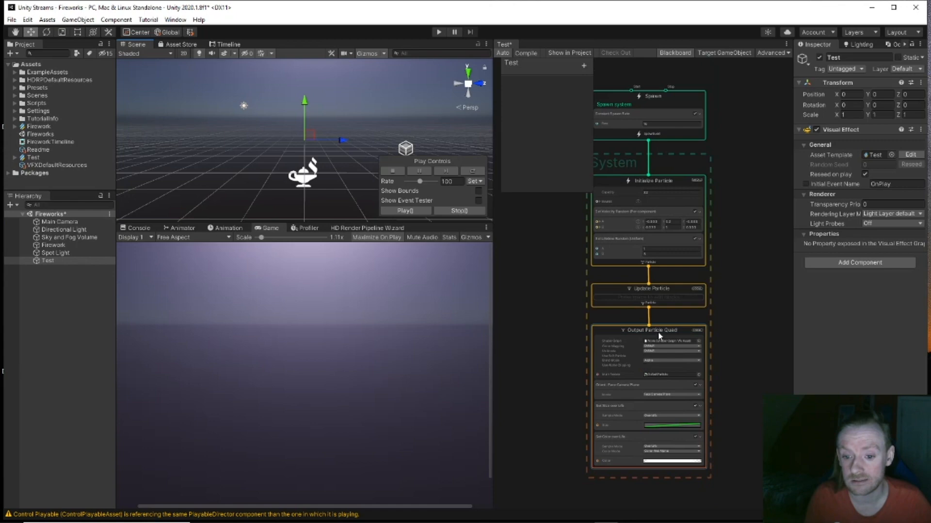
left_click(658, 330)
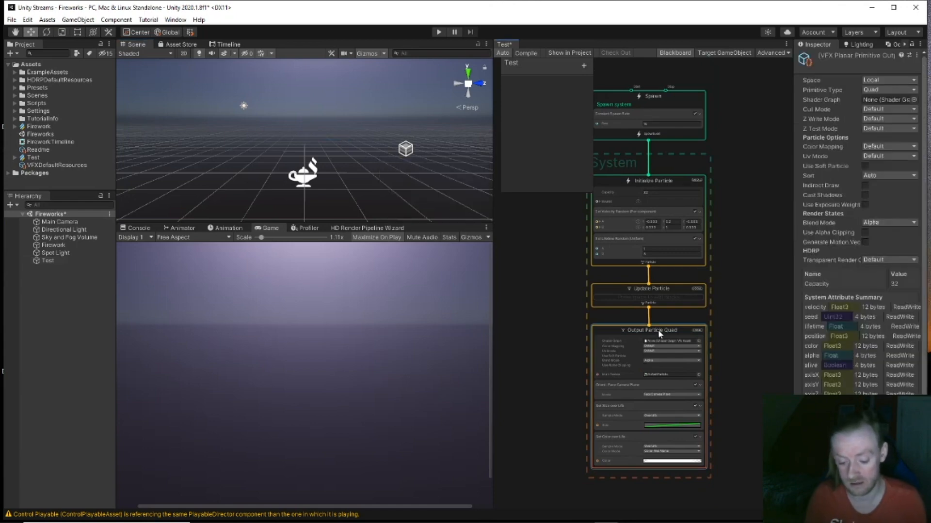
key("Delete")
left_click_drag(651, 310, 652, 354)
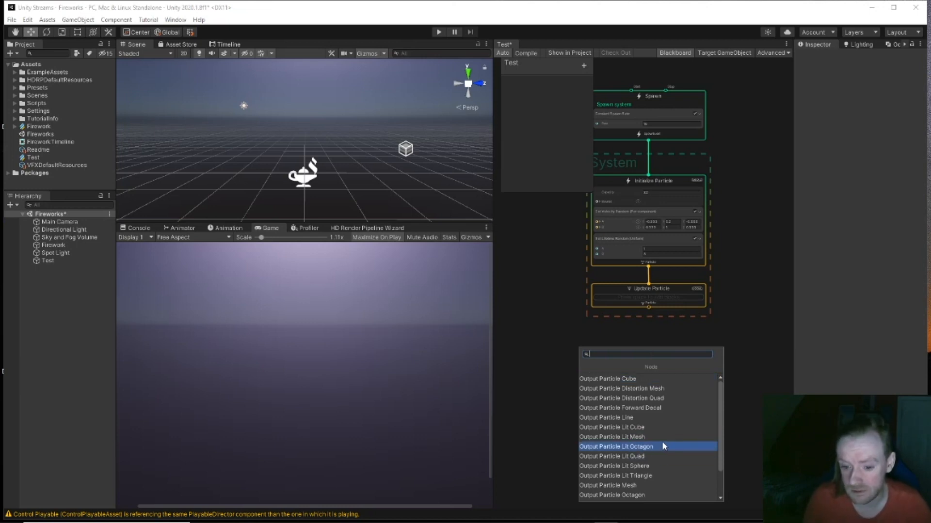
left_click(661, 399)
left_click_drag(658, 371, 650, 339)
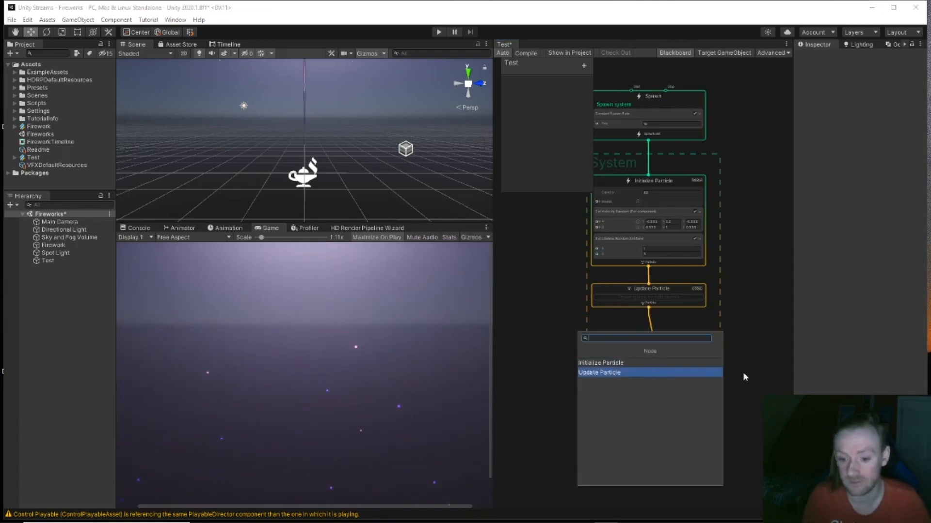
key("Return")
scroll(662, 391, "up", 5)
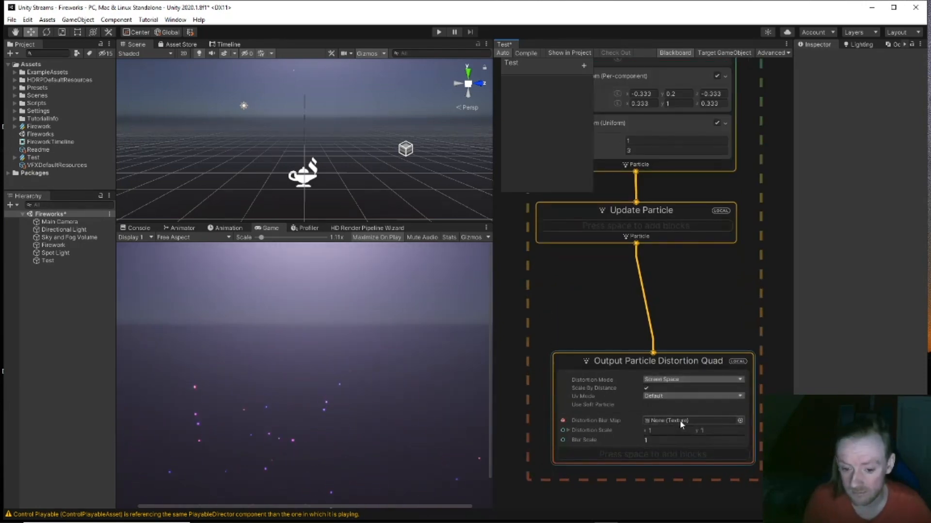
left_click(740, 421)
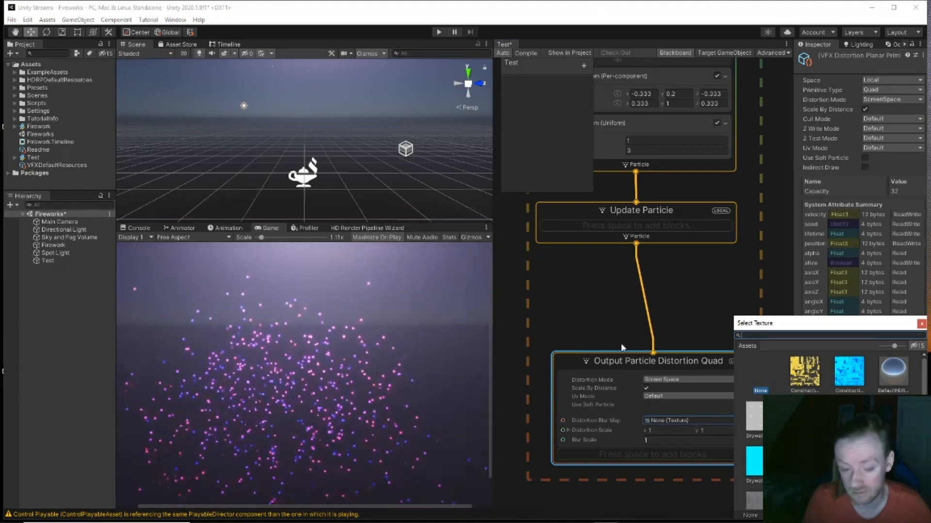
left_click(606, 337)
left_click(624, 467)
key("Delete")
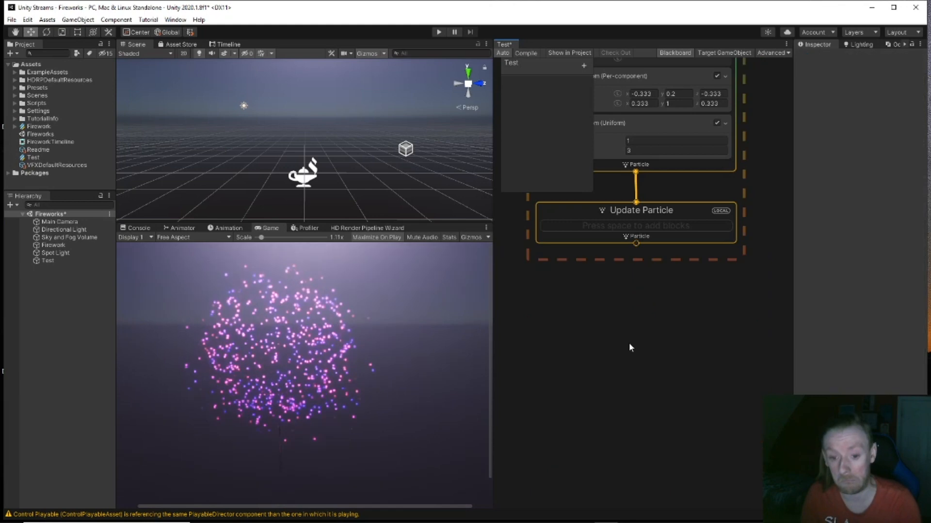
left_click_drag(635, 244, 632, 291)
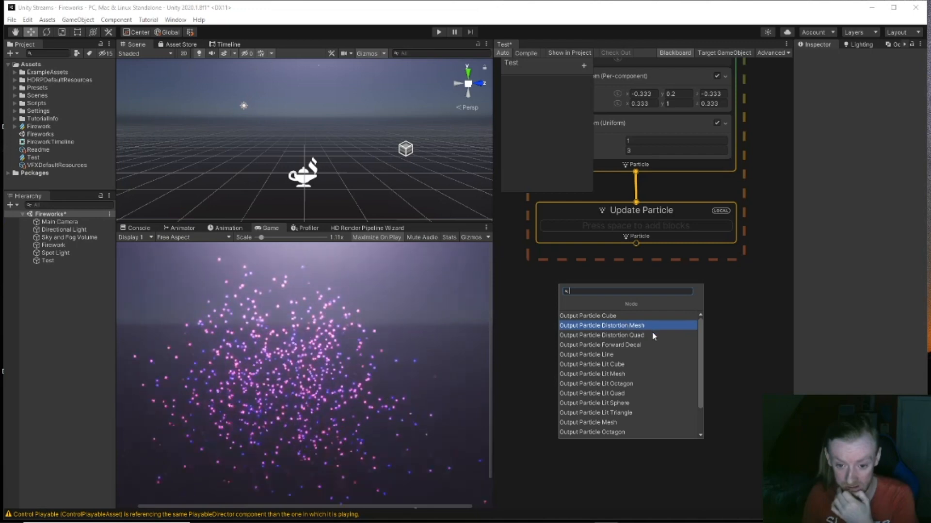
Step: Add an Output Particle Lit Sphere with Smoothness 0 and Metallic 1
scroll(653, 345, "down", 1)
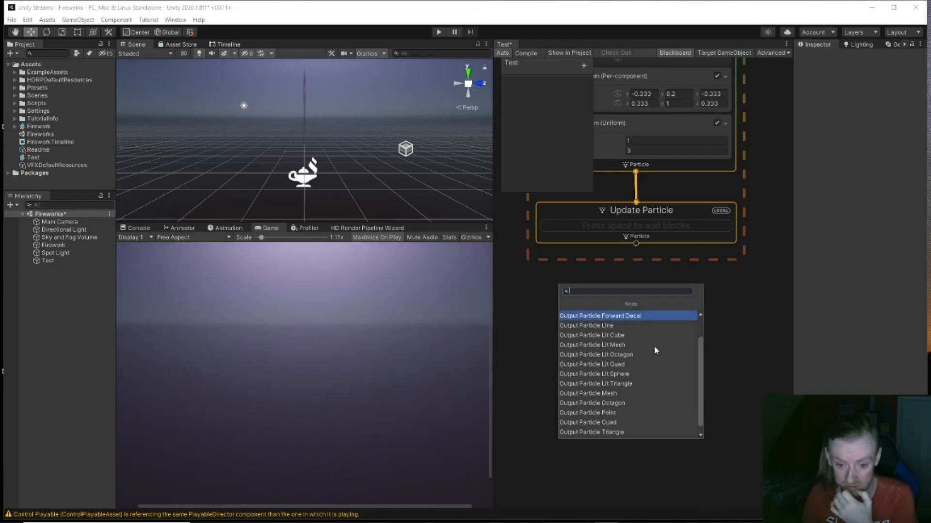
scroll(653, 346, "down", 1)
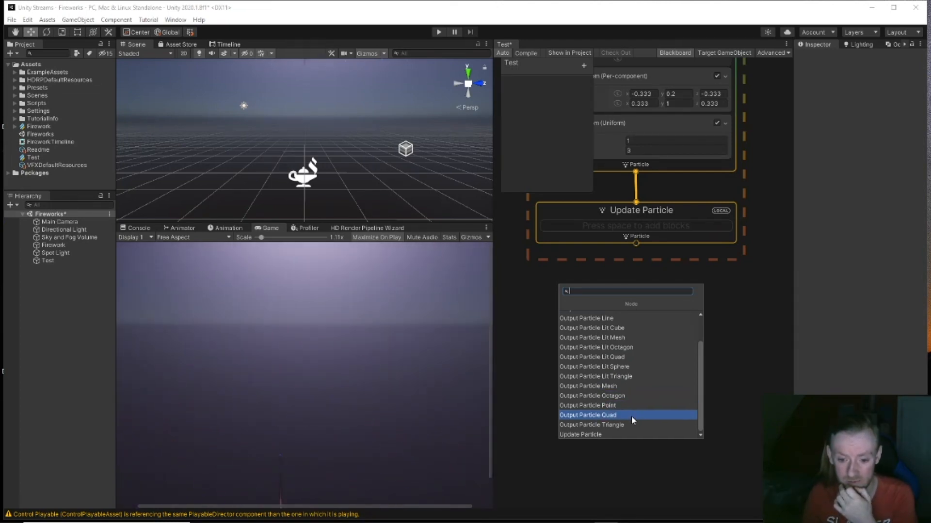
left_click(626, 367)
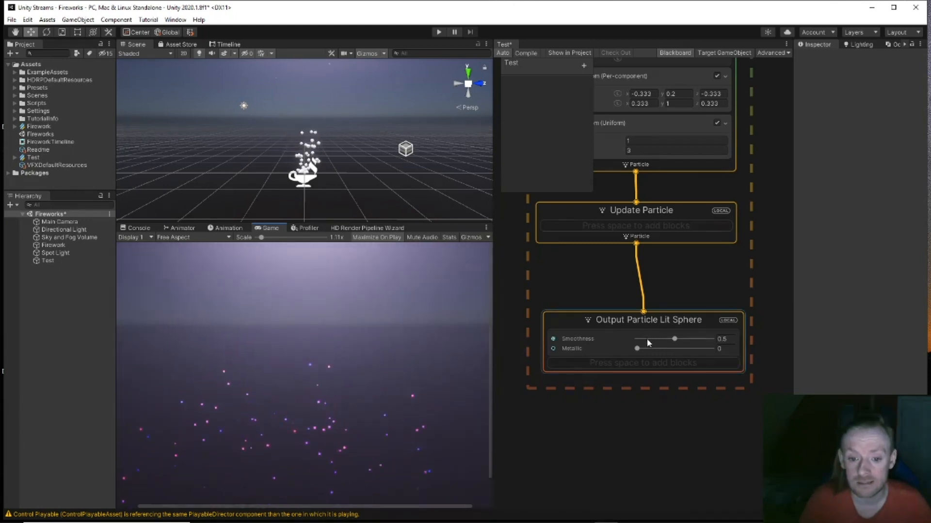
left_click(669, 340)
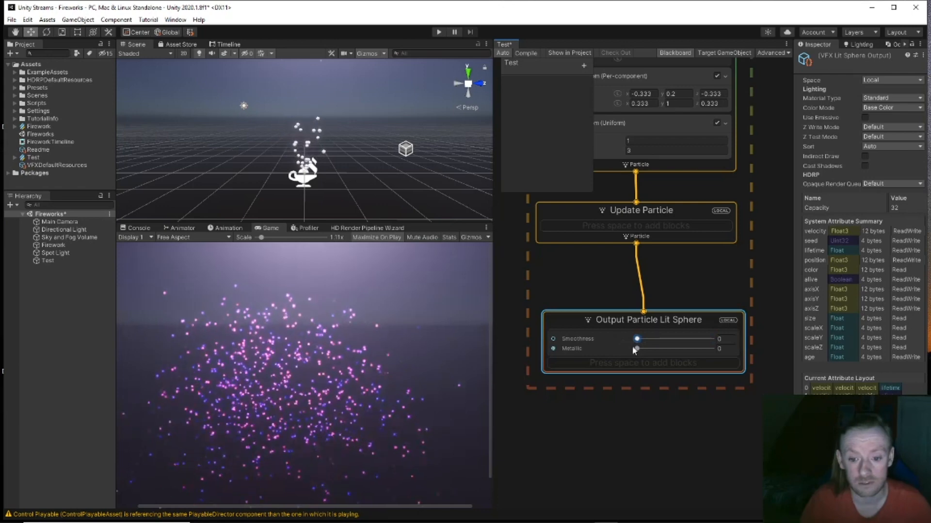
left_click_drag(636, 348, 717, 348)
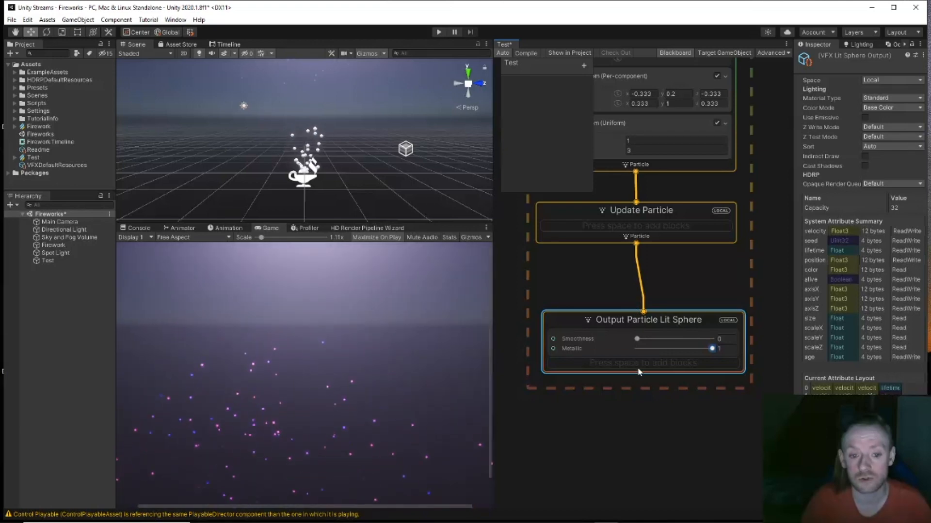
scroll(568, 264, "down", 1)
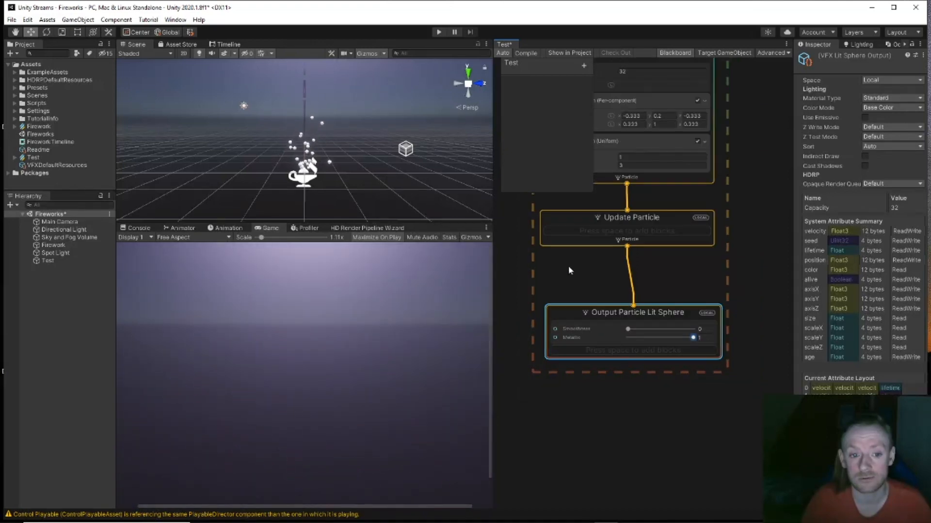
left_click(59, 245)
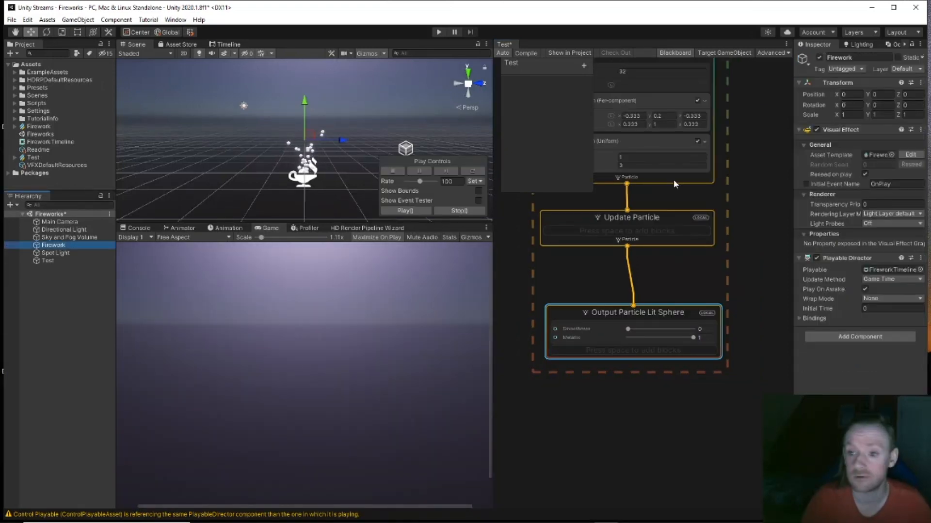
Step: Deactivate the Firework object, select Test, and pan its graph up to the Spawn context
left_click(819, 57)
left_click(35, 261)
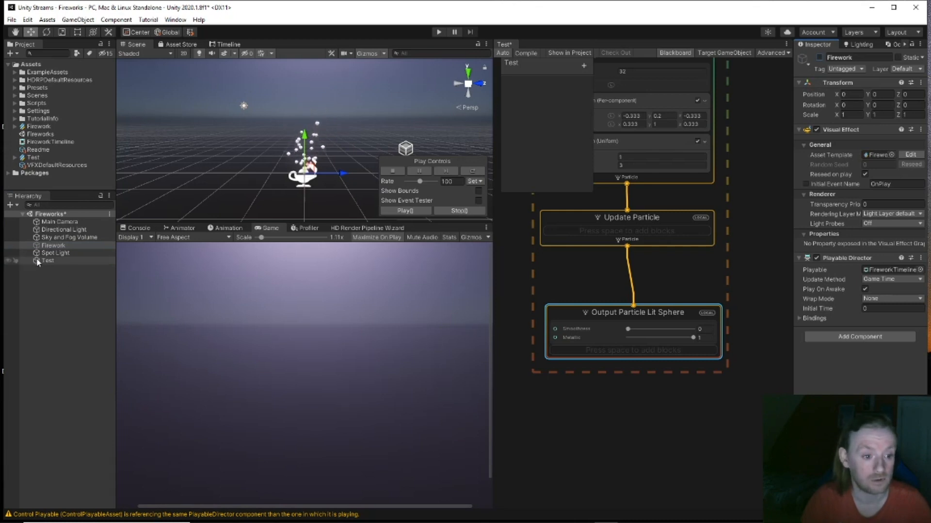
left_click(604, 394)
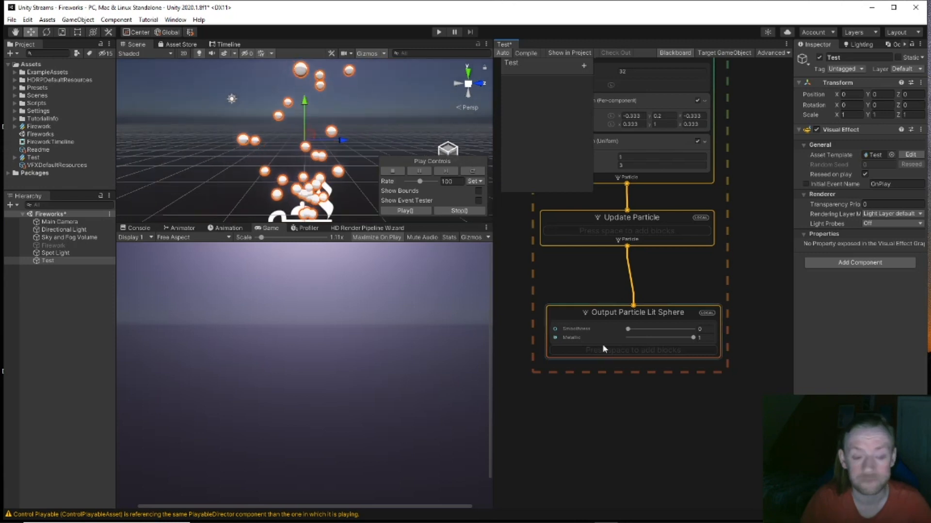
middle_click_drag(591, 264, 624, 394)
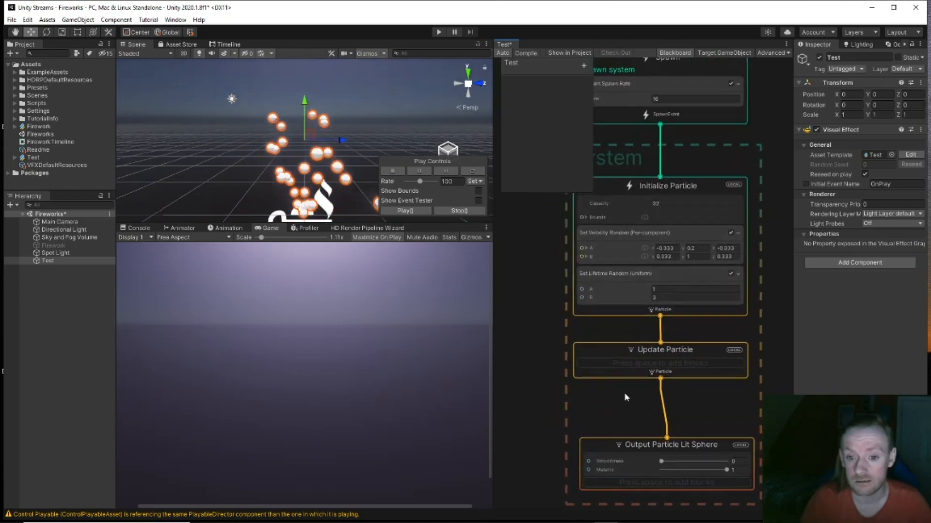
scroll(543, 269, "down", 2)
middle_click_drag(542, 268, 569, 336)
Step: Set Constant Spawn Rate to 1000 and Initialize Particle Capacity to 100000
left_click(630, 227)
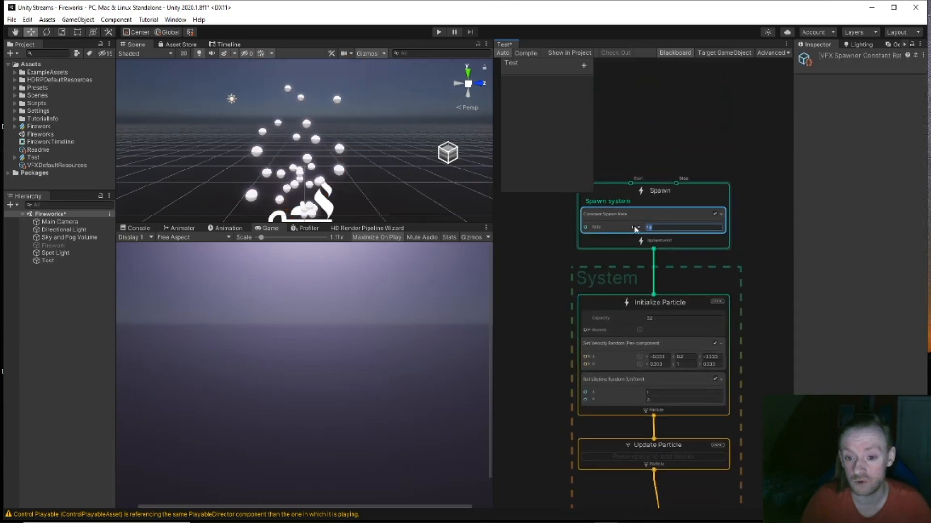
type("1000")
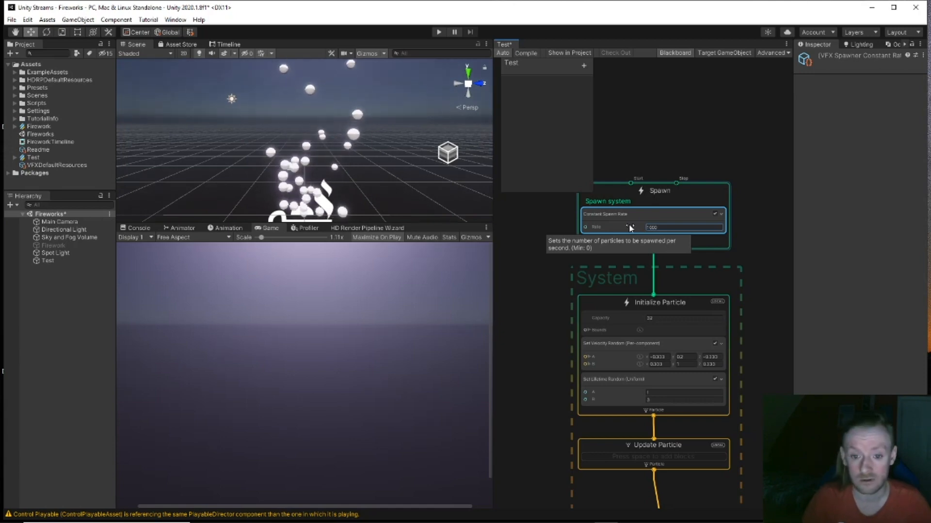
left_click(627, 318)
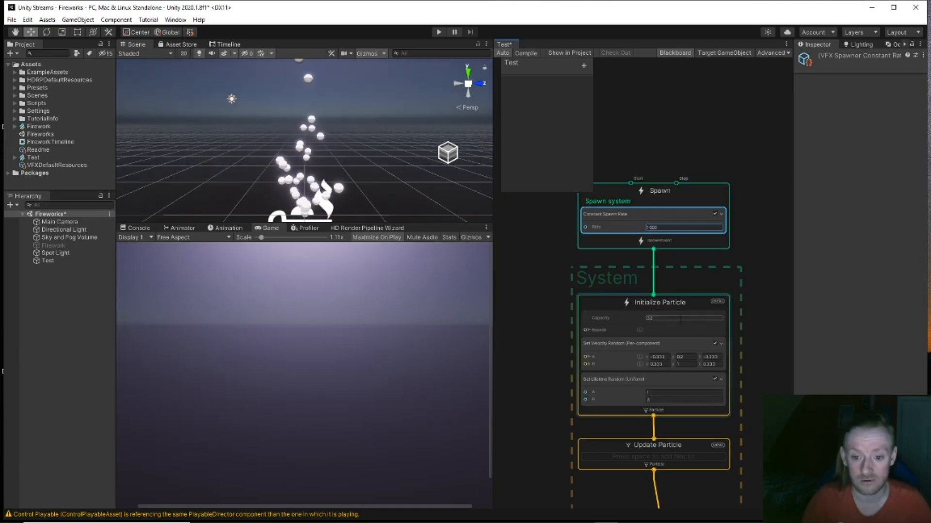
type("1000")
key("Return")
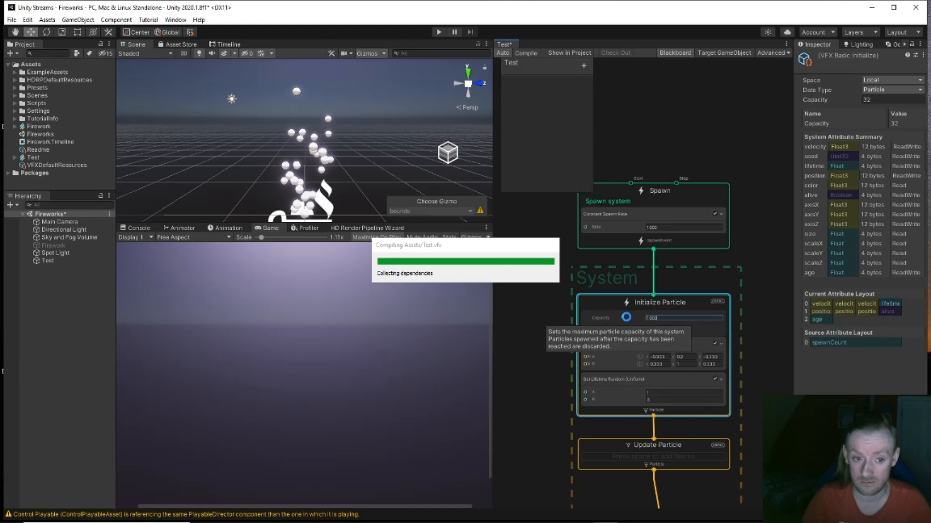
double_click(663, 318)
type("00")
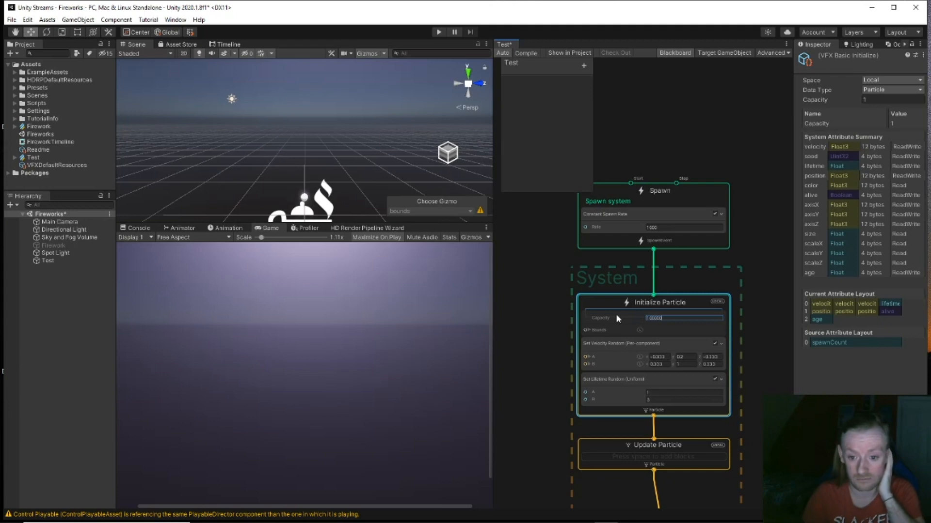
key("Return")
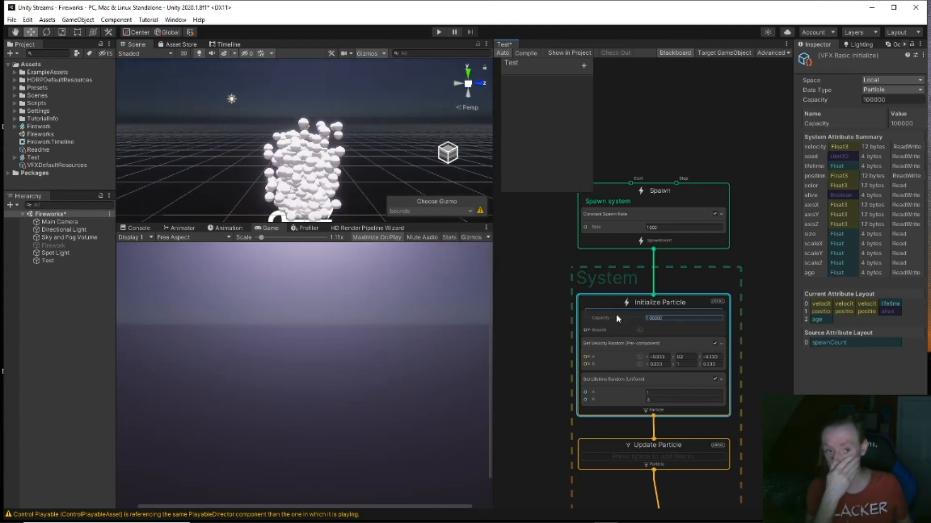
Step: Fly the scene camera toward the sphere cloud and frame the graph down to the output
scroll(375, 156, "down", 10)
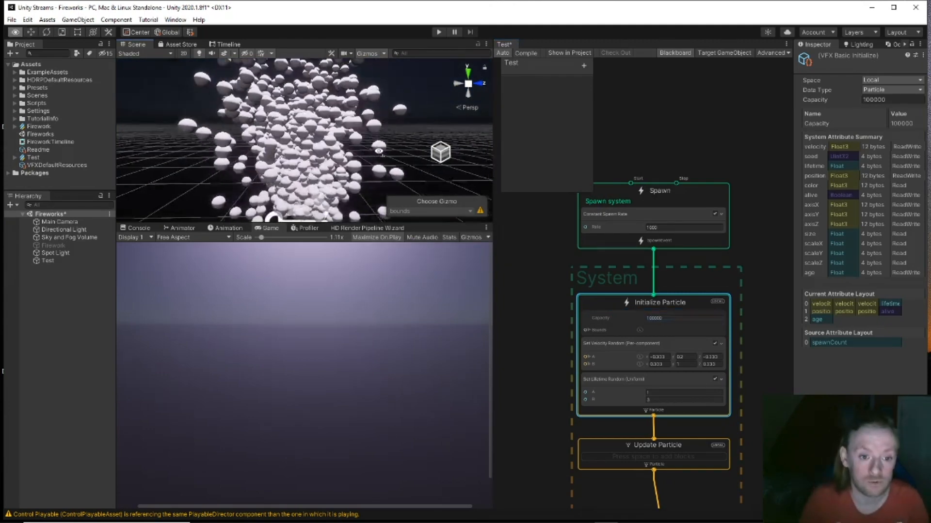
right_click_drag(375, 156, 373, 144)
key("w")
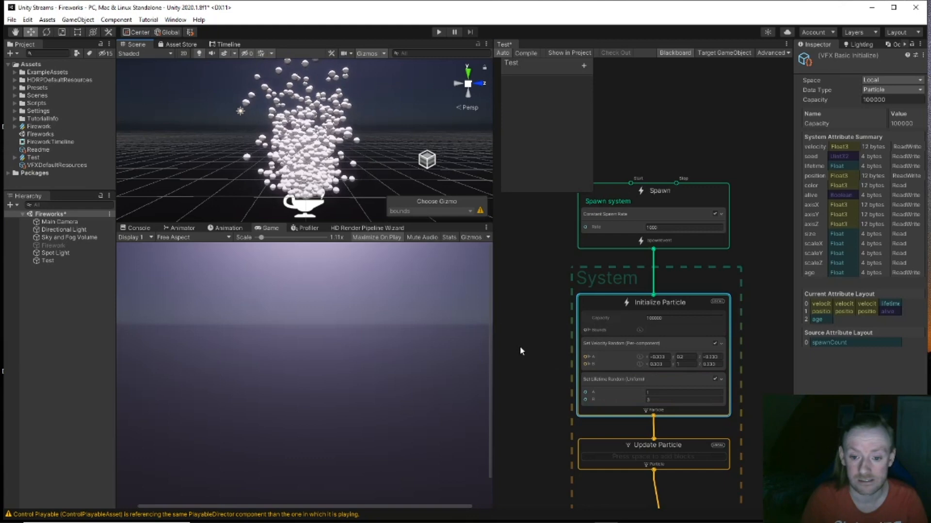
middle_click_drag(522, 353, 510, 273)
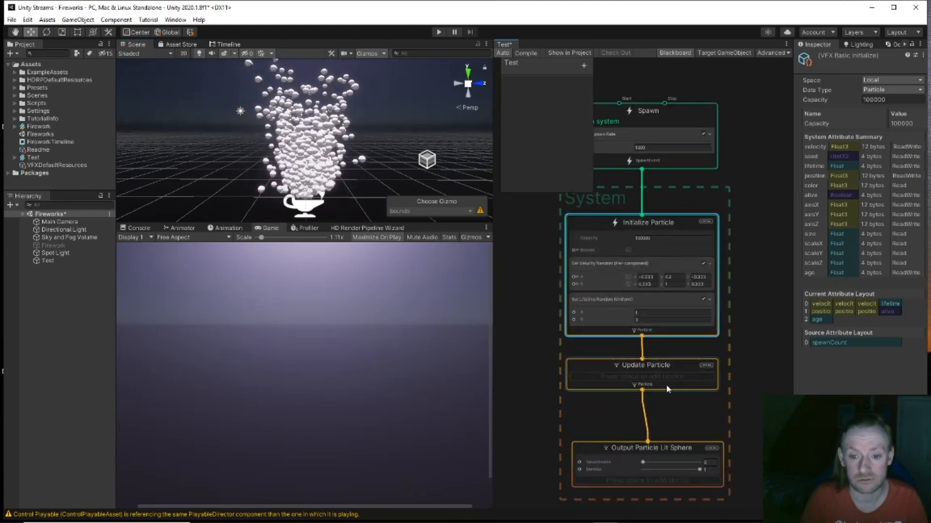
middle_click_drag(669, 450, 661, 399)
Step: Add a Set Color by Speed block to the Lit Sphere output and open its Color gradient
left_click(661, 399)
key("space")
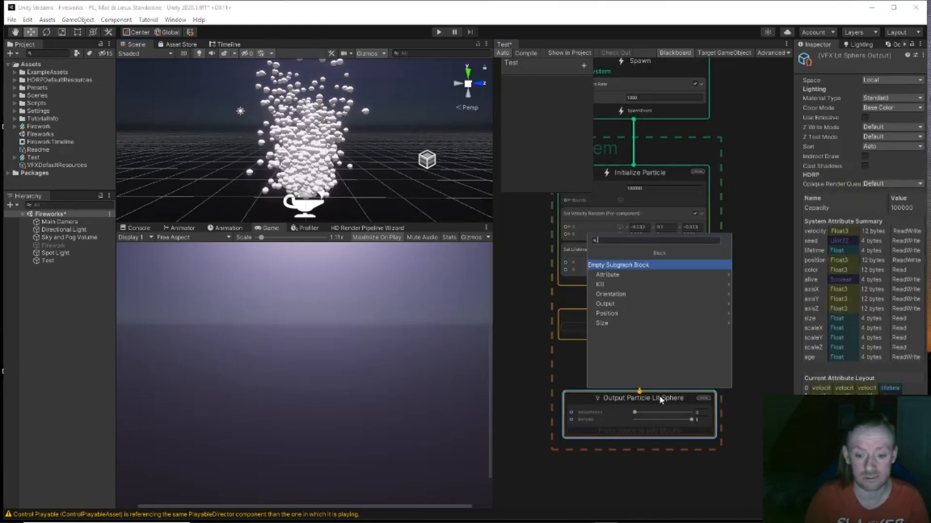
type("colo")
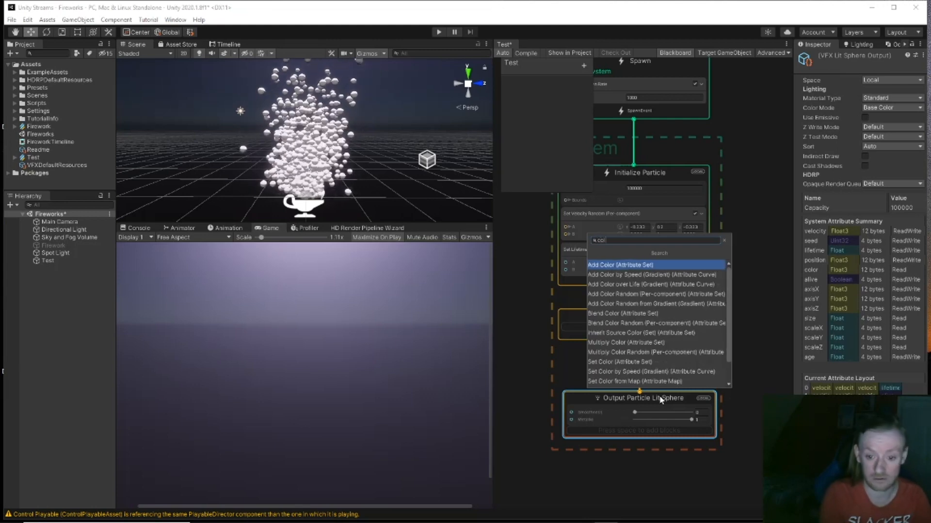
key("Down")
key("Down")
key("Down")
key("Down")
key("Down")
key("Down")
key("Down")
key("Down")
key("Down")
key("Down")
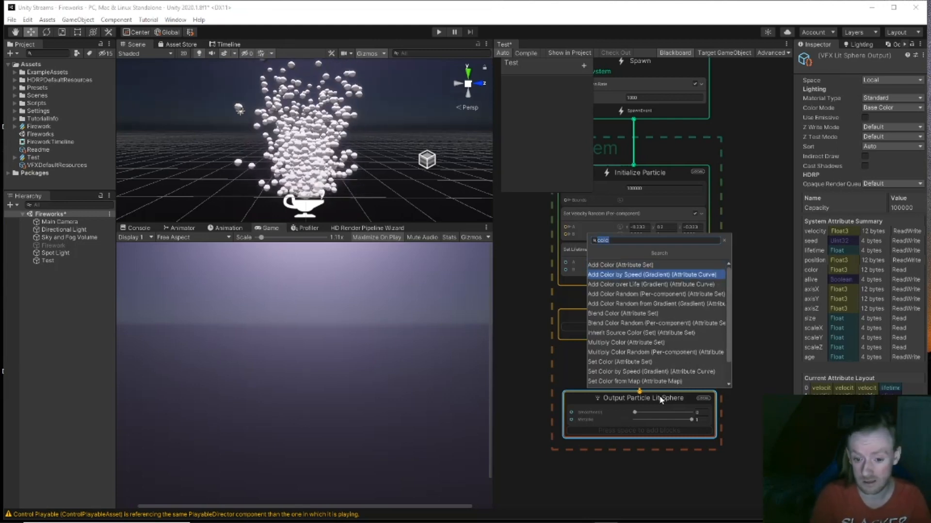
key("Down")
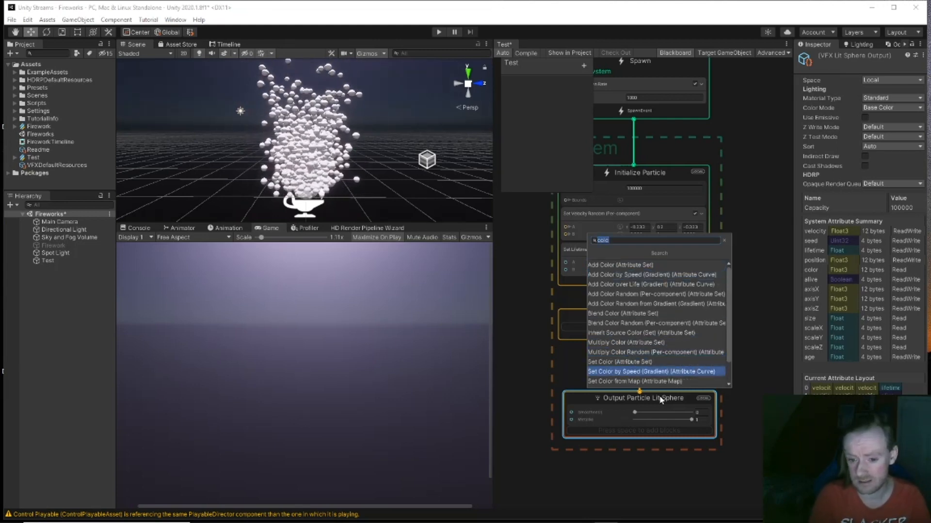
key("Return")
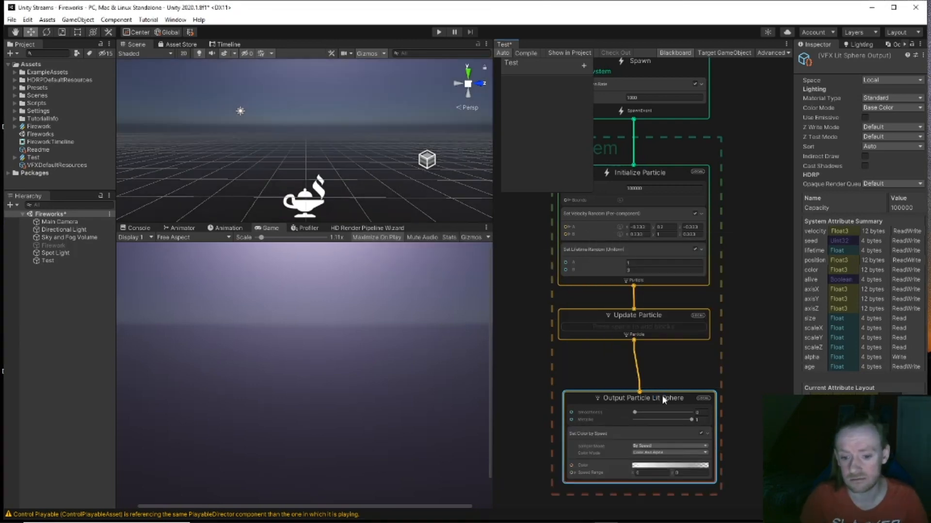
left_click(660, 468)
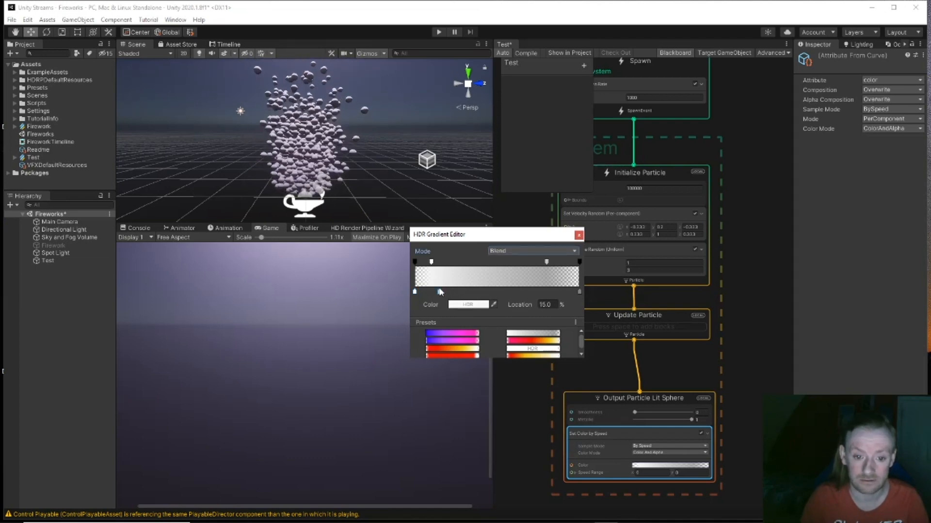
Step: Colour the first gradient key yellow and the middle key a saturated orange
left_click(463, 305)
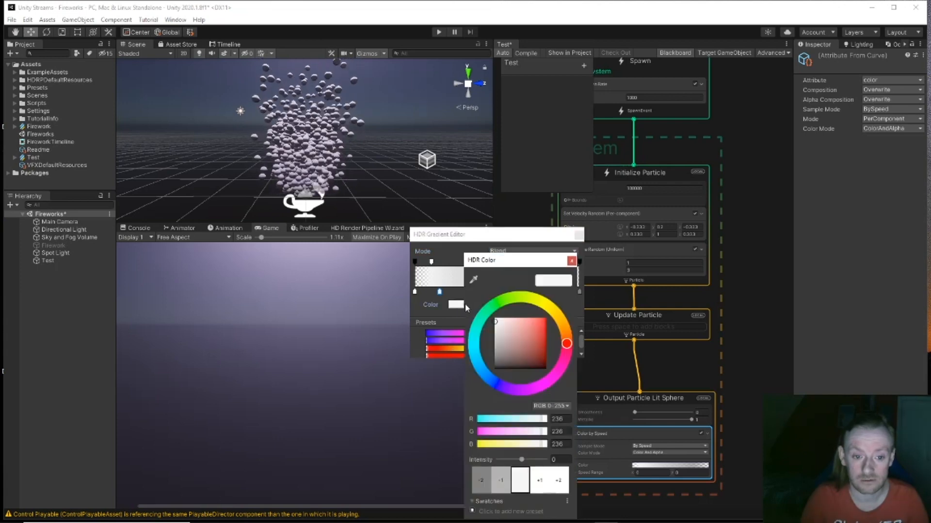
mouse_move(565, 330)
left_mouse_down()
mouse_move(553, 305)
mouse_move(553, 318)
left_mouse_up()
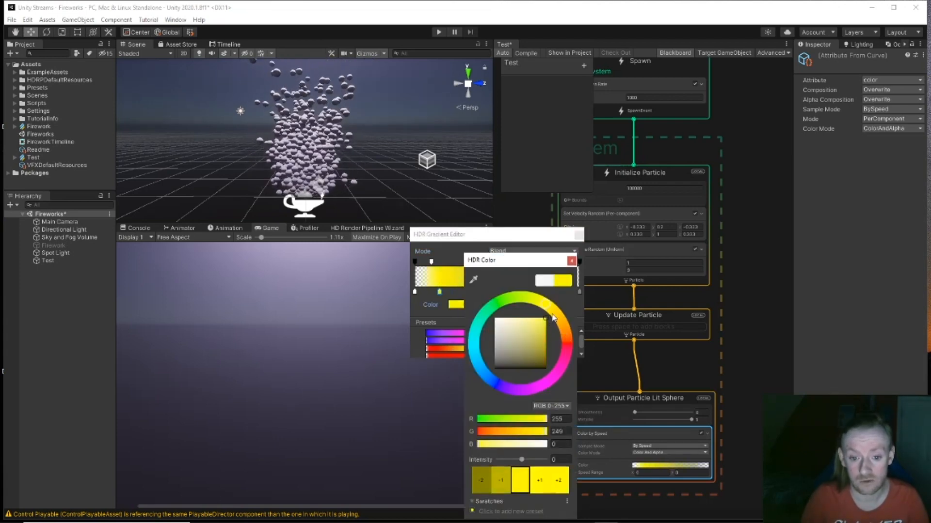
left_click(572, 260)
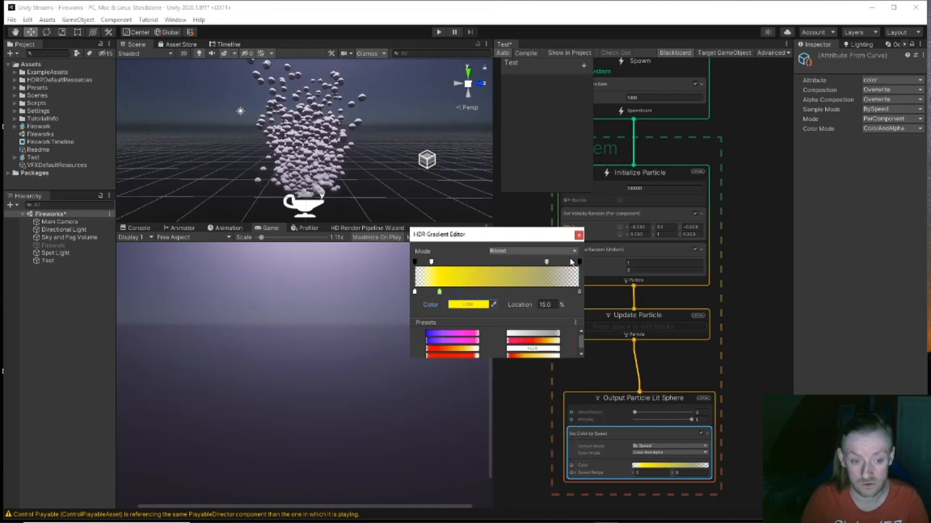
left_click(468, 304)
left_click(573, 333)
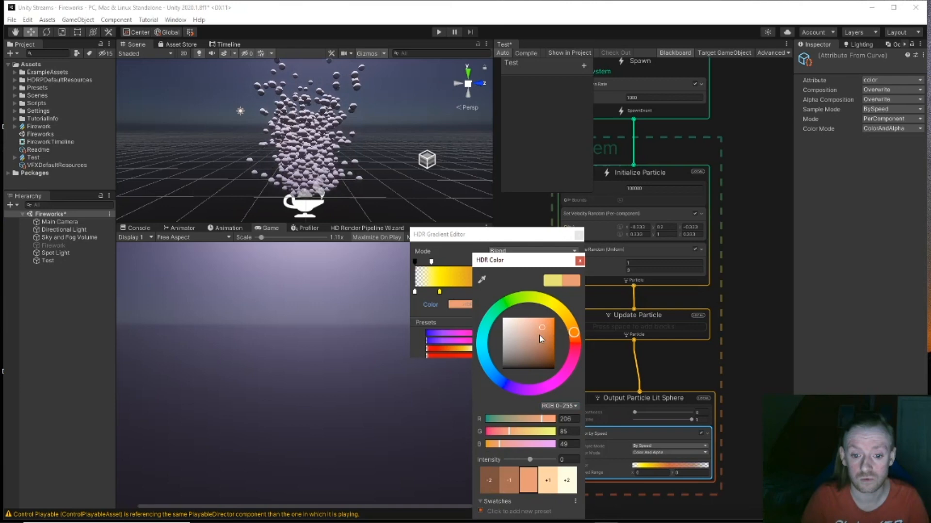
left_click_drag(543, 331, 560, 322)
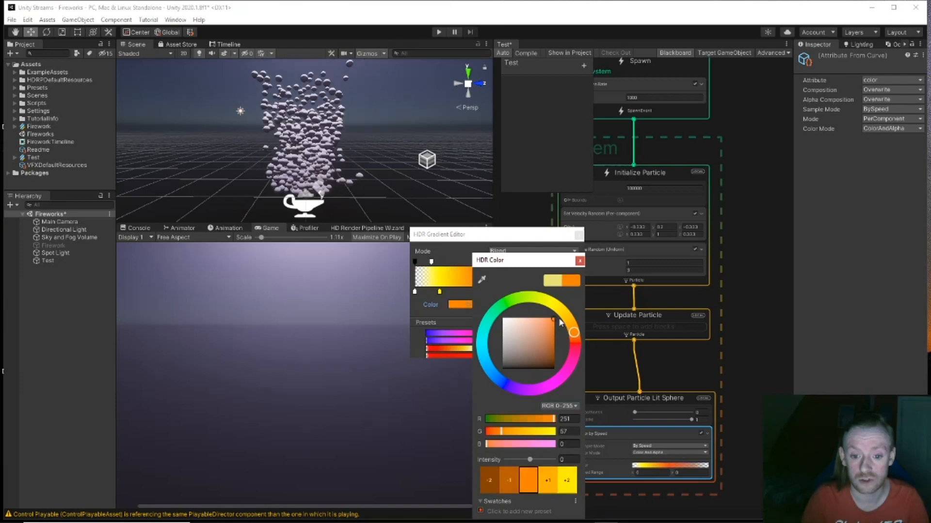
left_click(580, 261)
Step: Add a fully saturated blue colour key toward the right end of the gradient
left_click(543, 291)
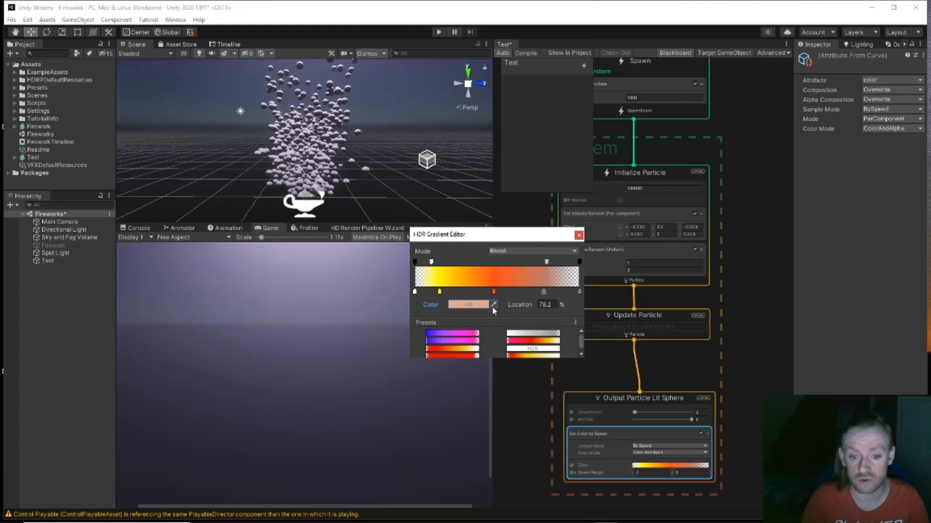
left_click(476, 305)
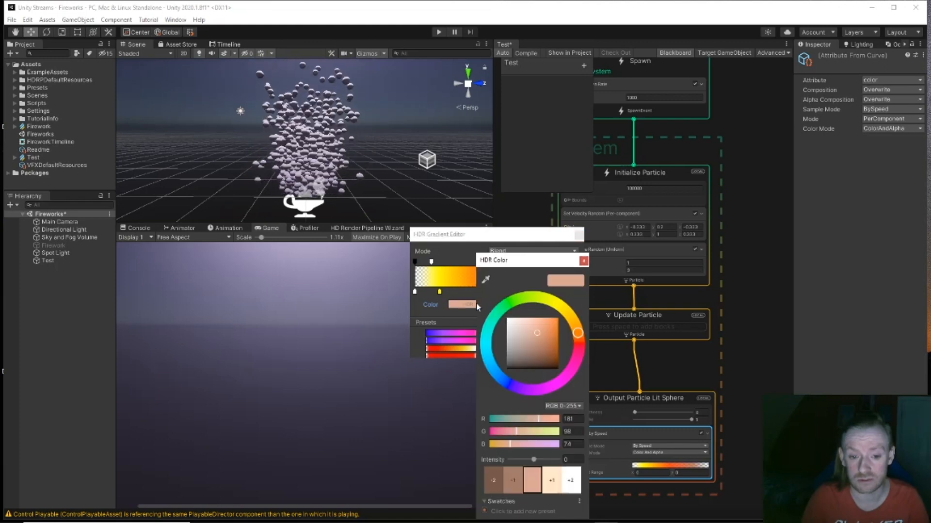
left_click(509, 384)
left_click_drag(549, 333, 573, 313)
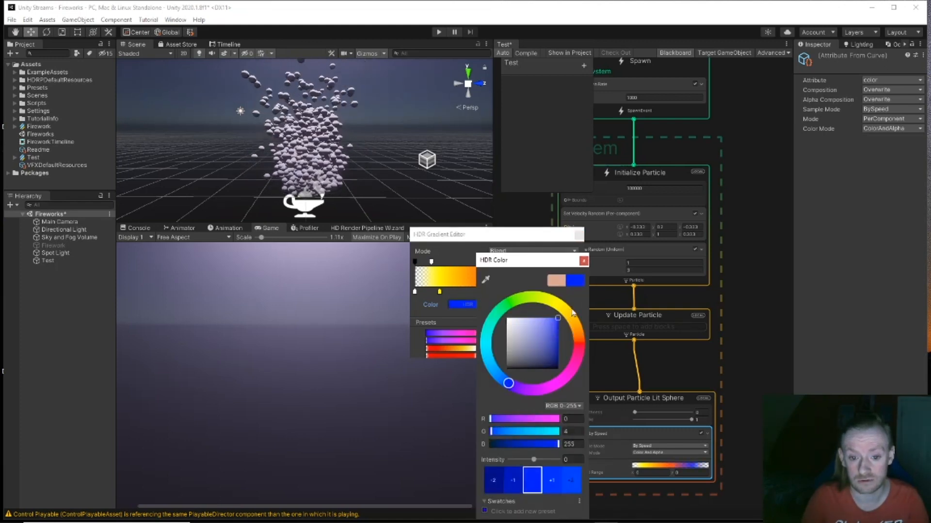
left_click(583, 262)
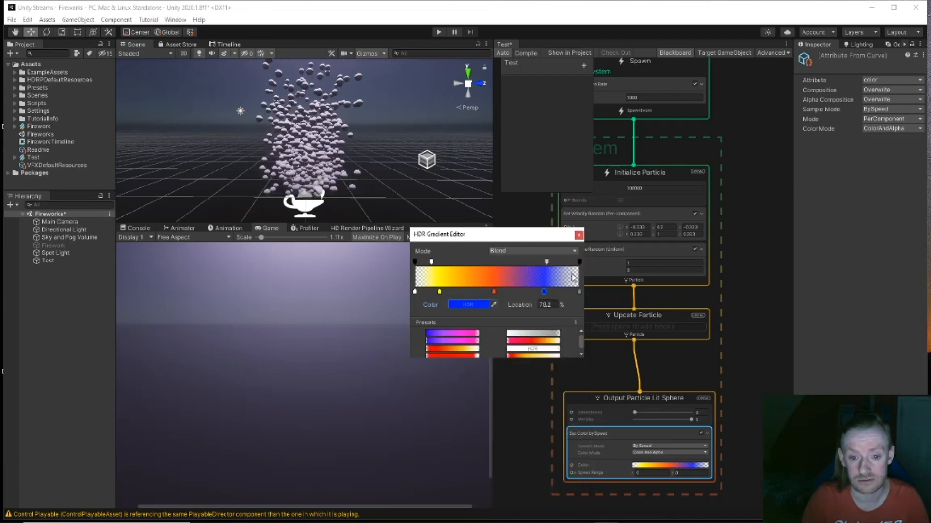
Step: Move the right alpha key to about 92% and make it fully opaque (255)
left_click_drag(547, 262, 568, 265)
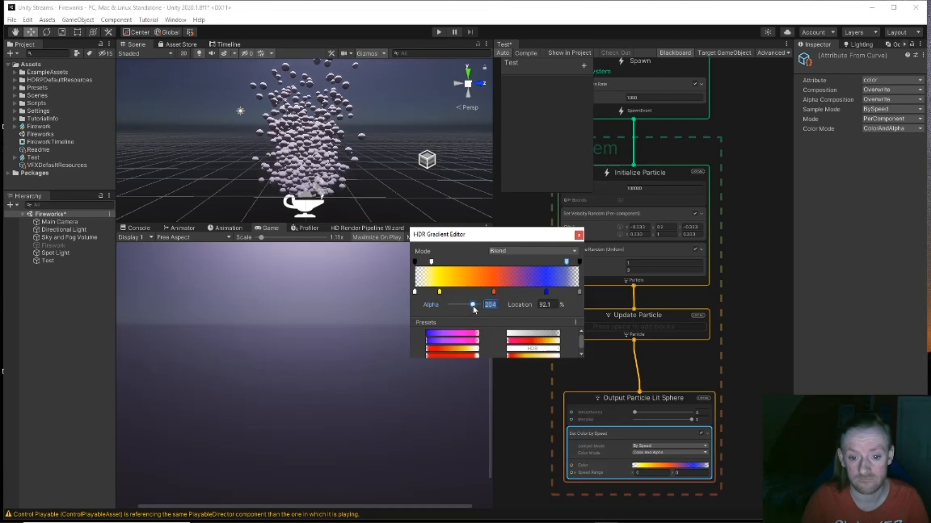
left_click_drag(475, 311, 490, 311)
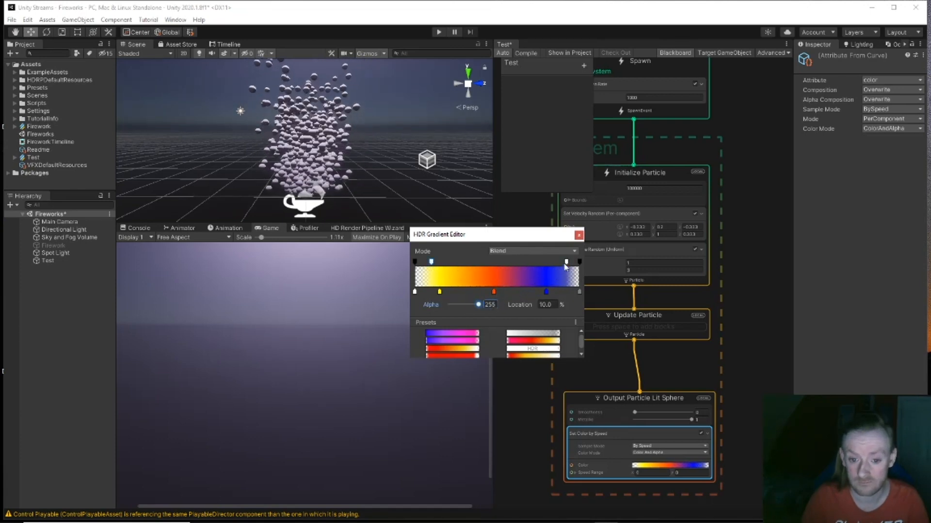
left_click_drag(569, 264, 550, 296)
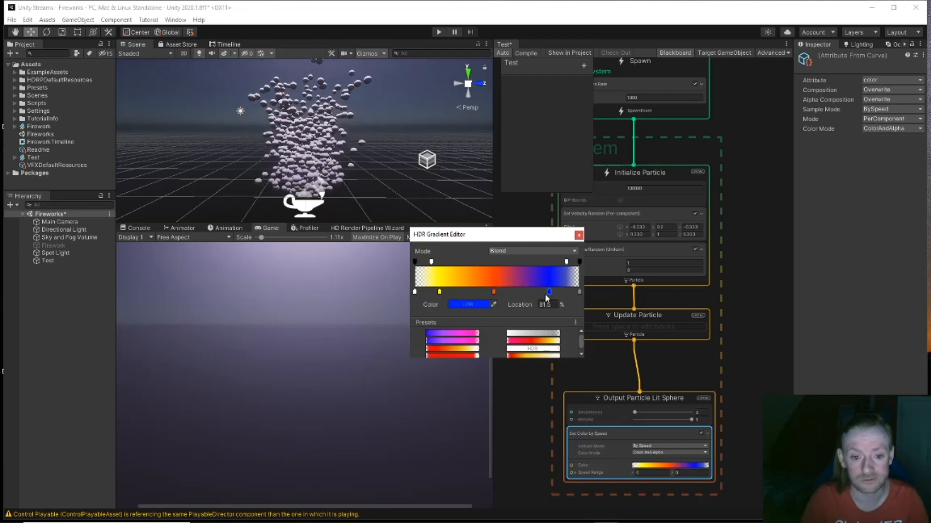
left_click_drag(314, 165, 302, 150, "alt")
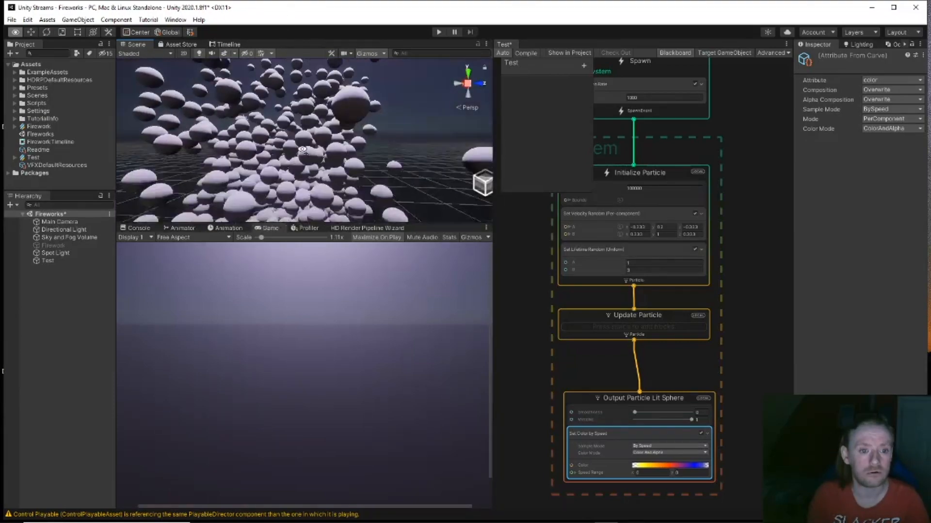
Step: Add a Set Size over Life block to the Output Particle Lit Sphere context
scroll(303, 150, "down", 5)
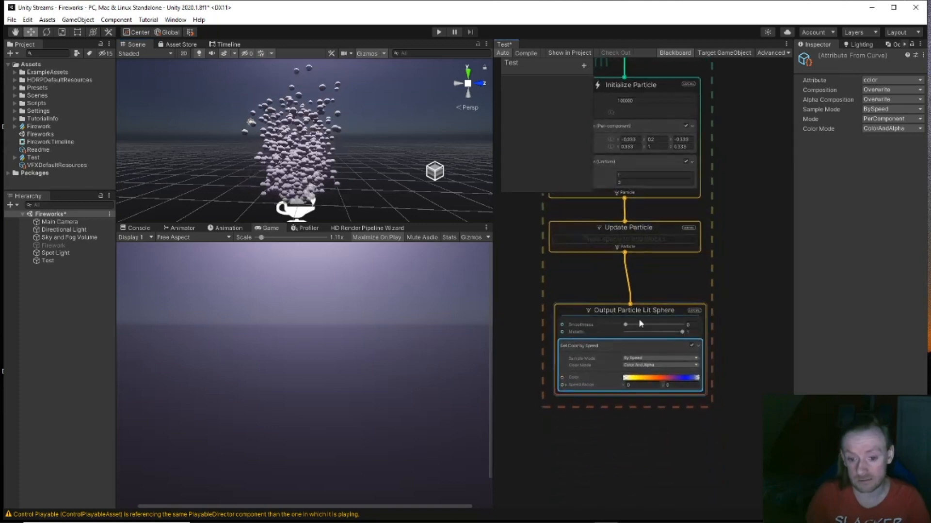
left_click(639, 311)
key("space")
type("s")
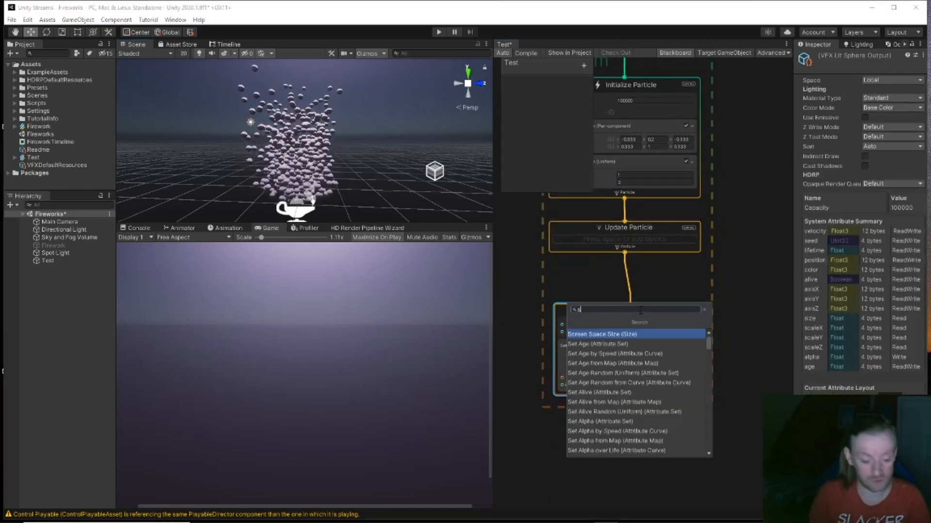
type("et siz")
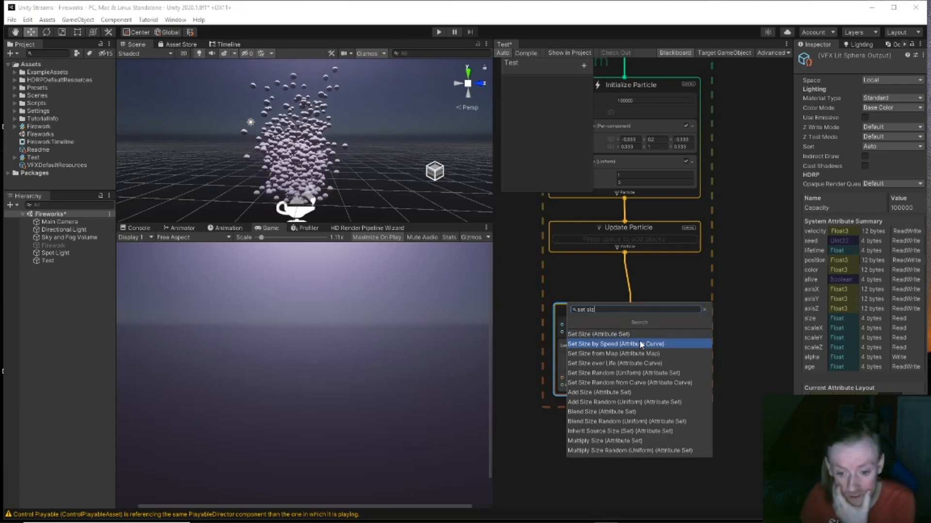
left_click(633, 362)
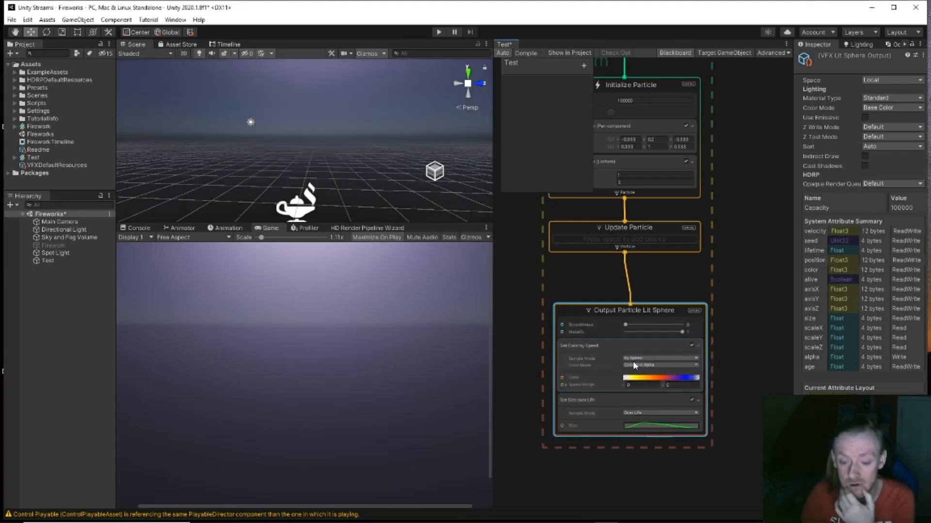
Step: Shape the size curve to peak at 0.5 mid-life, then fly through the spheres to check
left_click(639, 426)
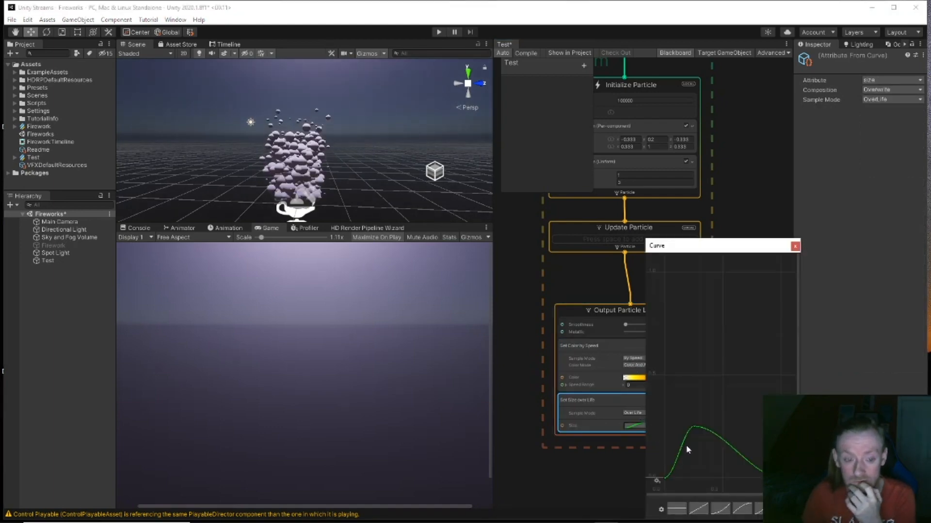
left_click_drag(696, 430, 727, 438)
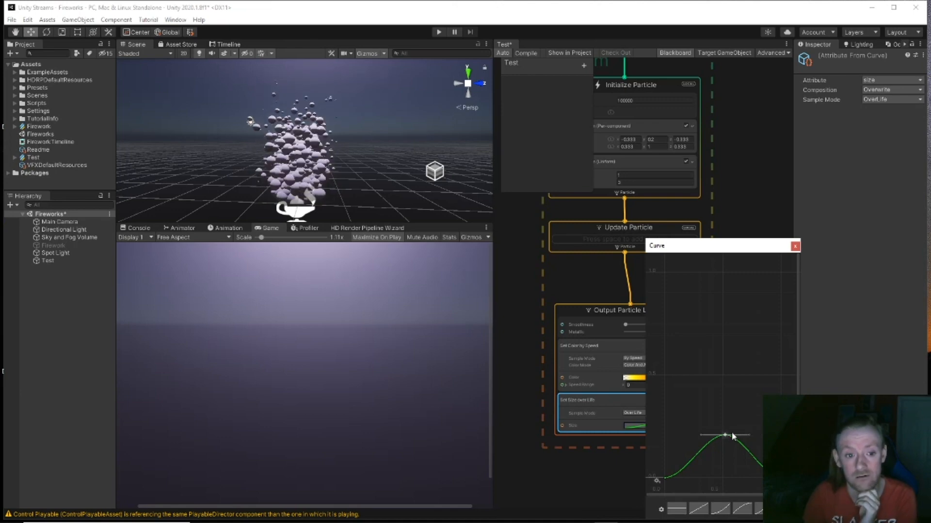
left_click(795, 247)
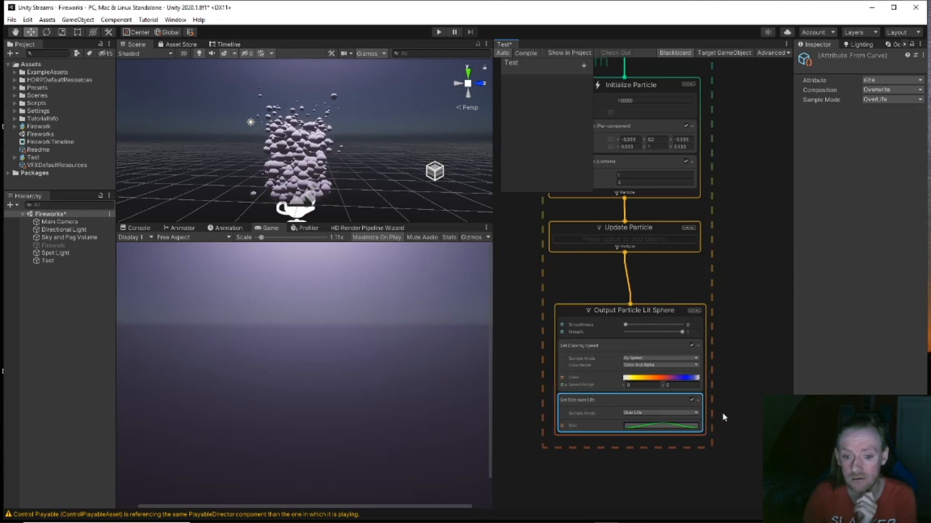
key("w")
right_click_drag(412, 180, 449, 175)
key("s")
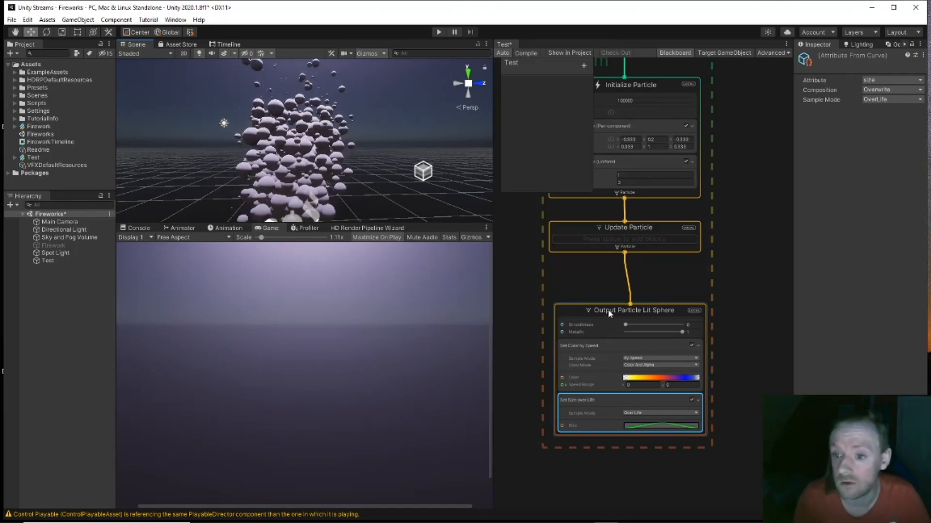
middle_click_drag(726, 261, 775, 321)
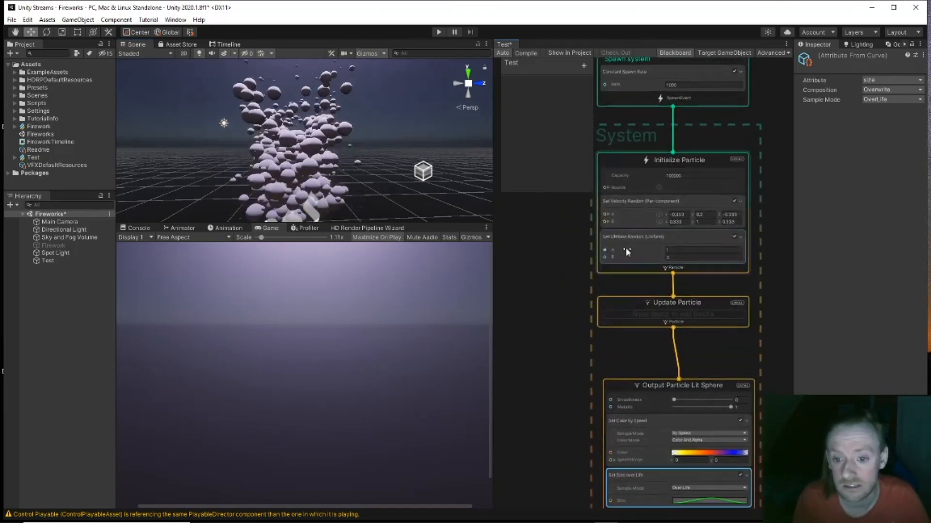
Step: Add a Turbulence block to the Update Particle context
left_click(663, 315)
key("space")
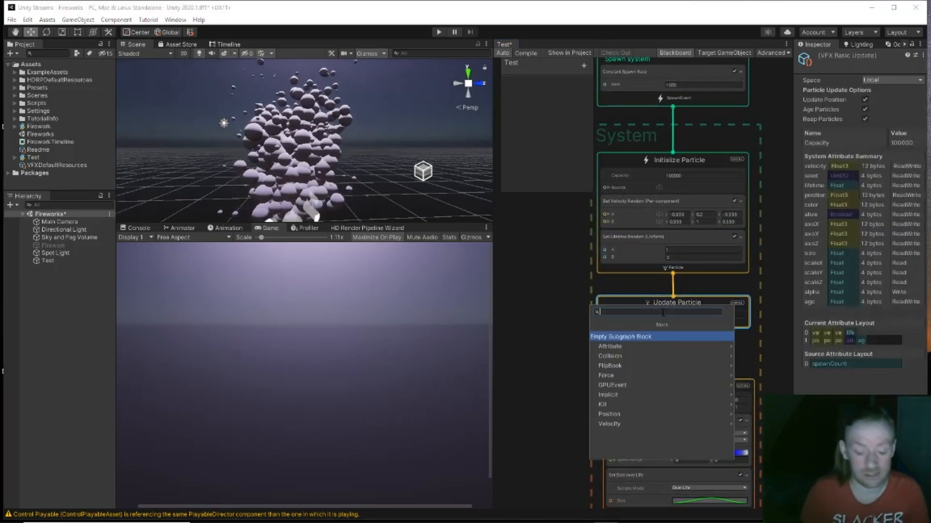
type("tur")
key("Return")
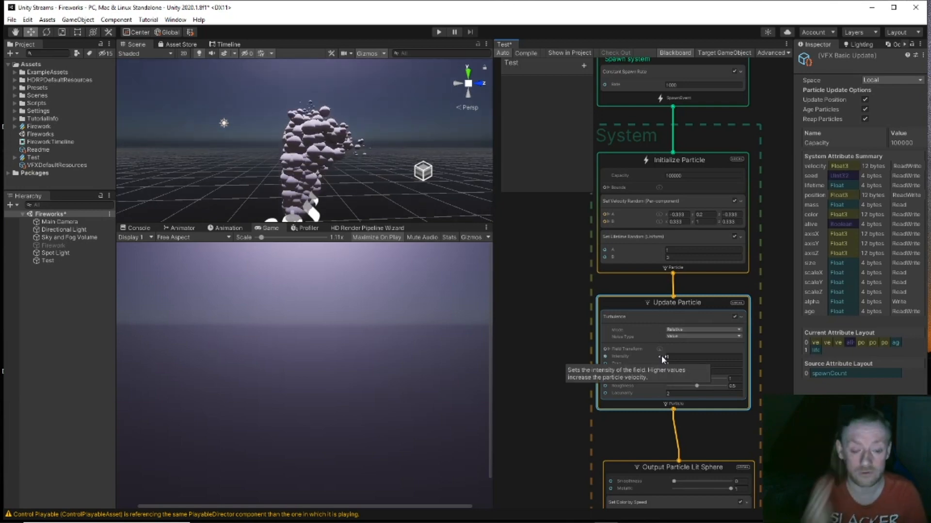
Step: Orbit and zoom the Scene view to inspect the turbulent particle column
middle_click_drag(386, 158, 385, 150)
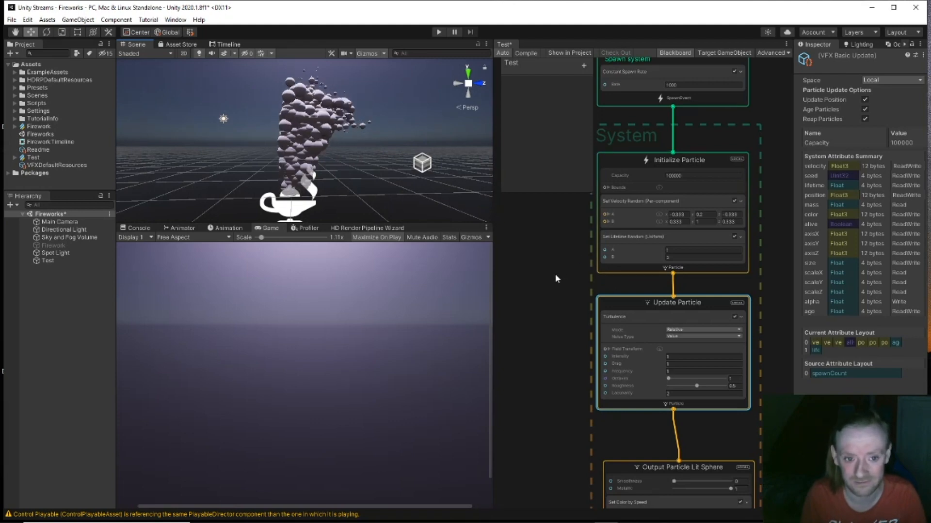
scroll(374, 181, "up", 3)
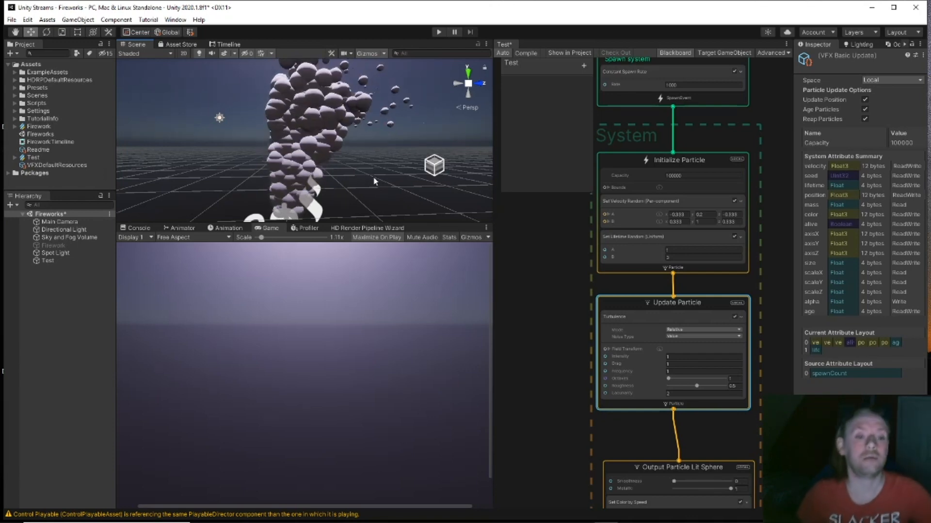
middle_click_drag(372, 176, 345, 163)
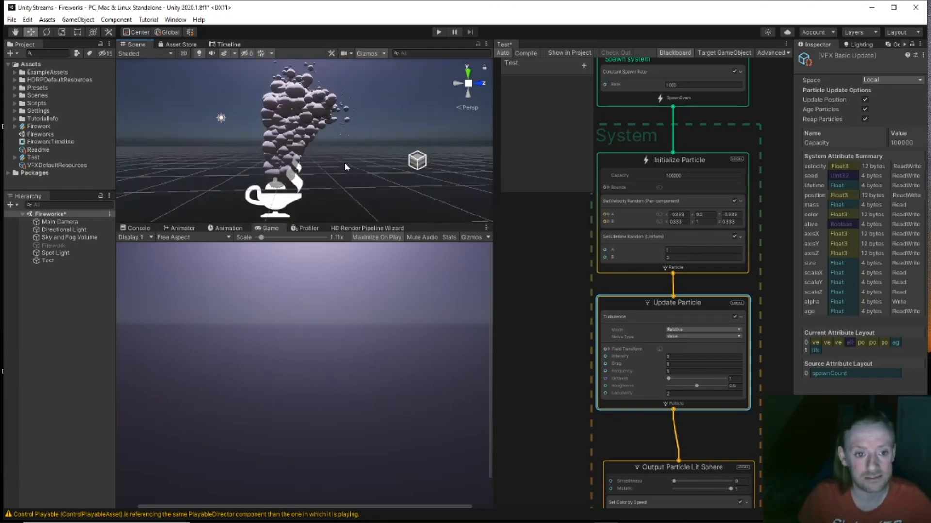
left_click_drag(344, 162, 291, 168, "alt")
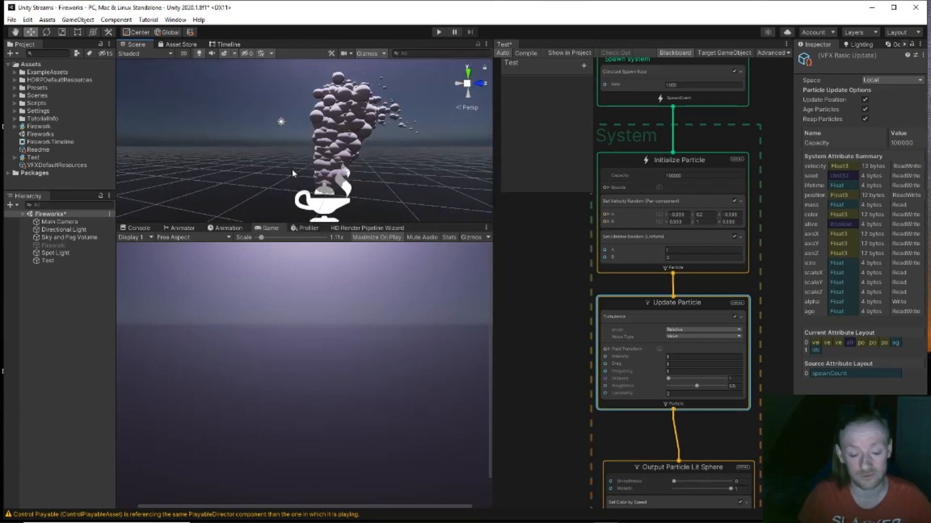
middle_click_drag(386, 158, 461, 147)
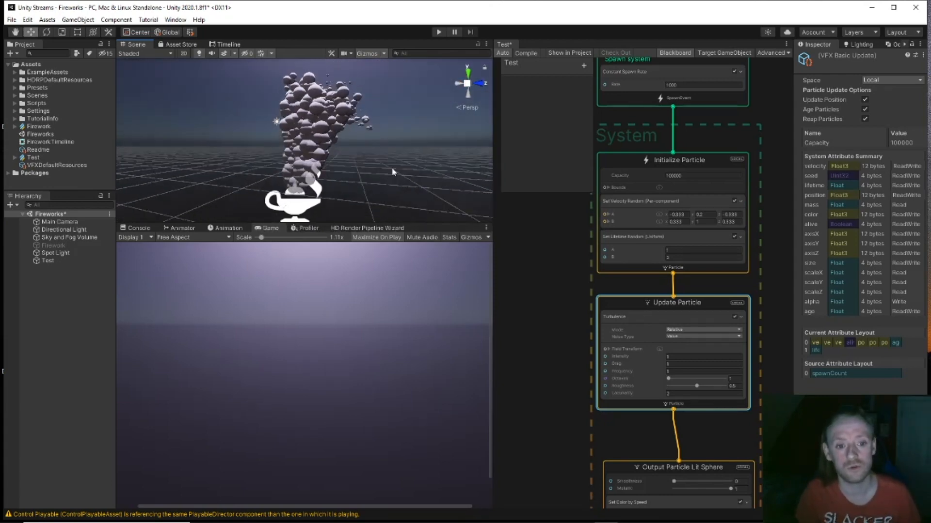
left_click_drag(451, 158, 479, 180, "alt")
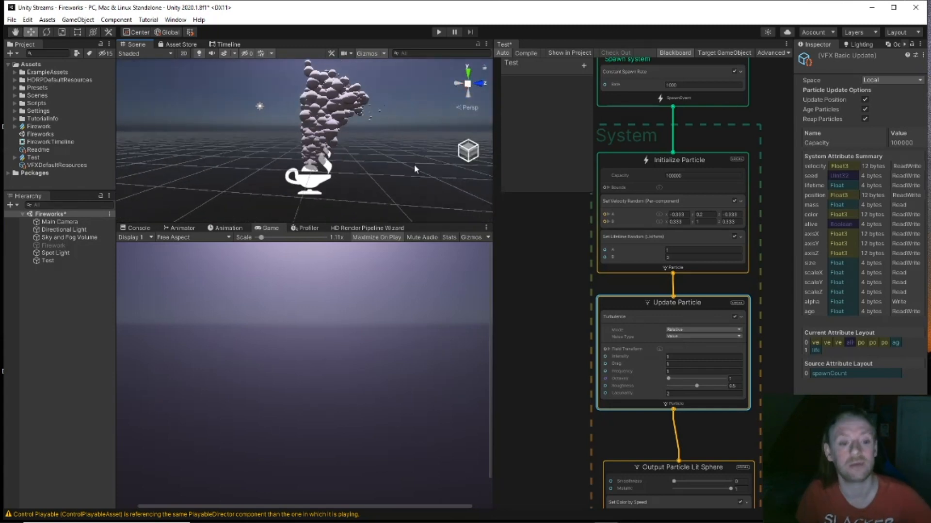
scroll(400, 164, "up", 5)
middle_click_drag(392, 150, 384, 156)
Step: Change the Turbulence Noise Type from Value to Perlin
left_click(684, 330)
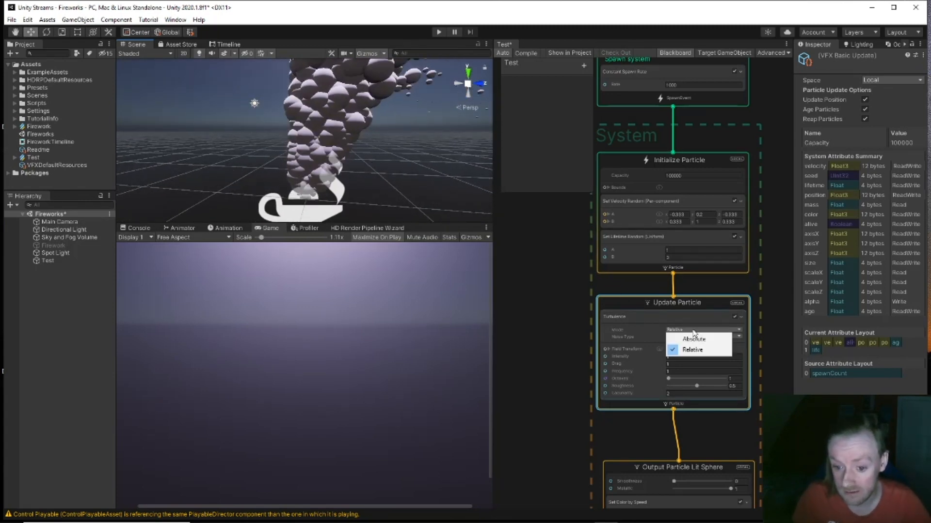
left_click(575, 301)
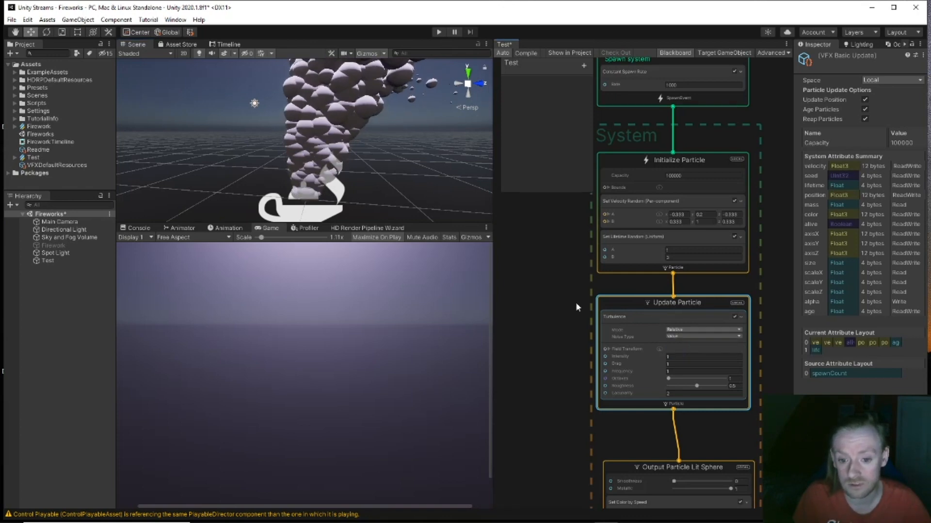
left_click(699, 337)
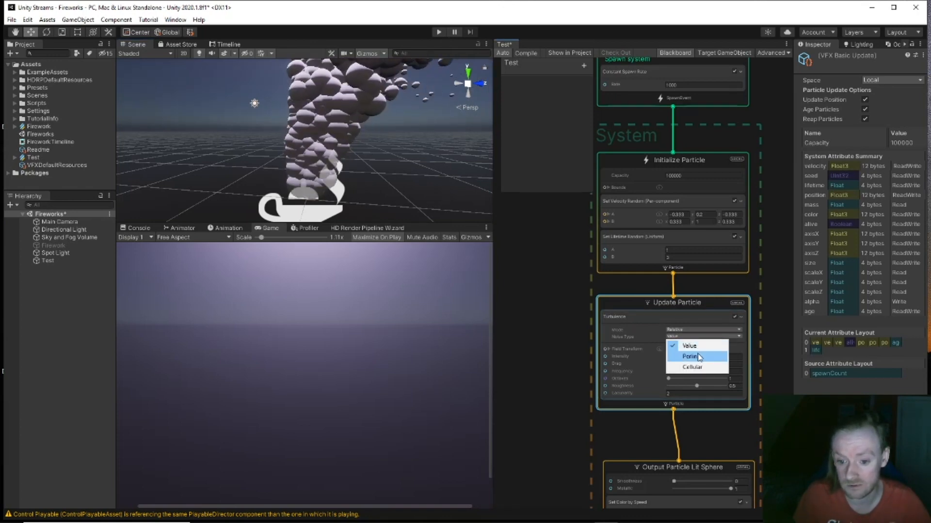
left_click(689, 357)
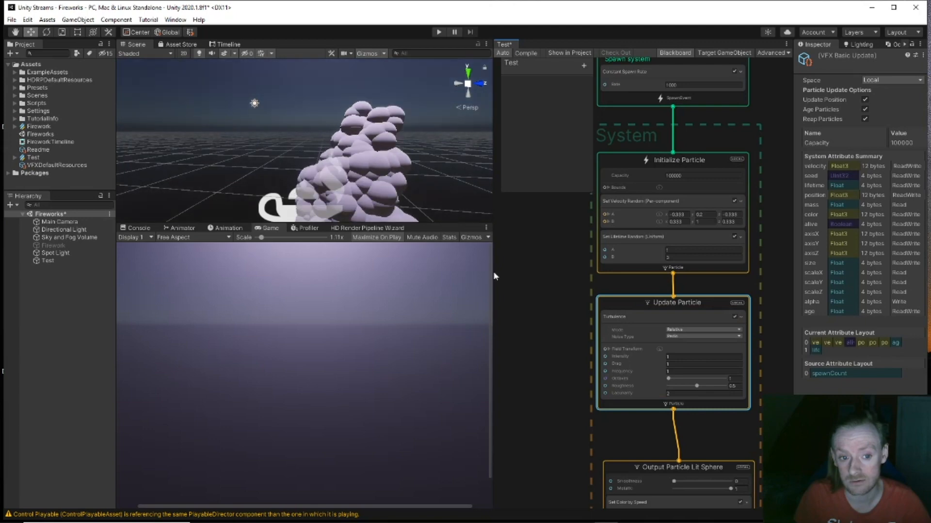
scroll(357, 181, "down", 5)
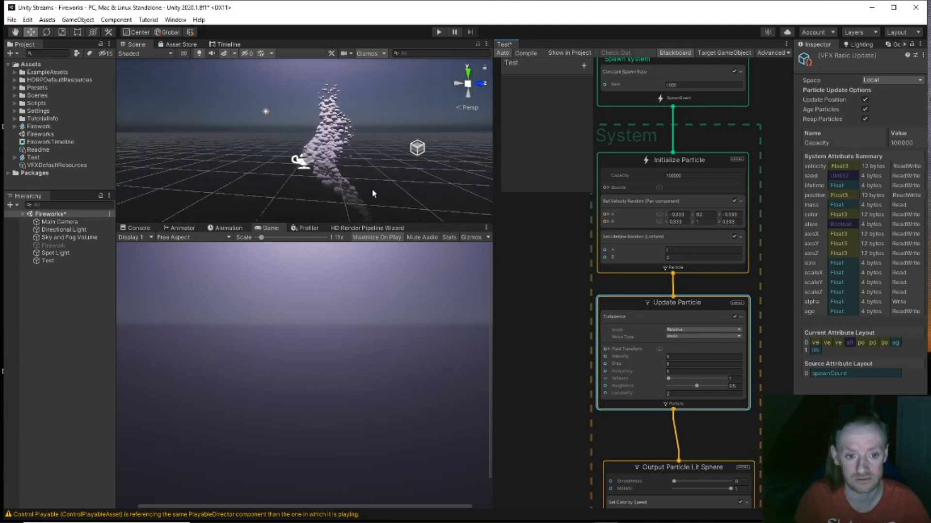
left_click_drag(381, 192, 415, 179, "alt")
Step: Toggle the Spot Light on and off to compare the particle lighting
left_click(47, 252)
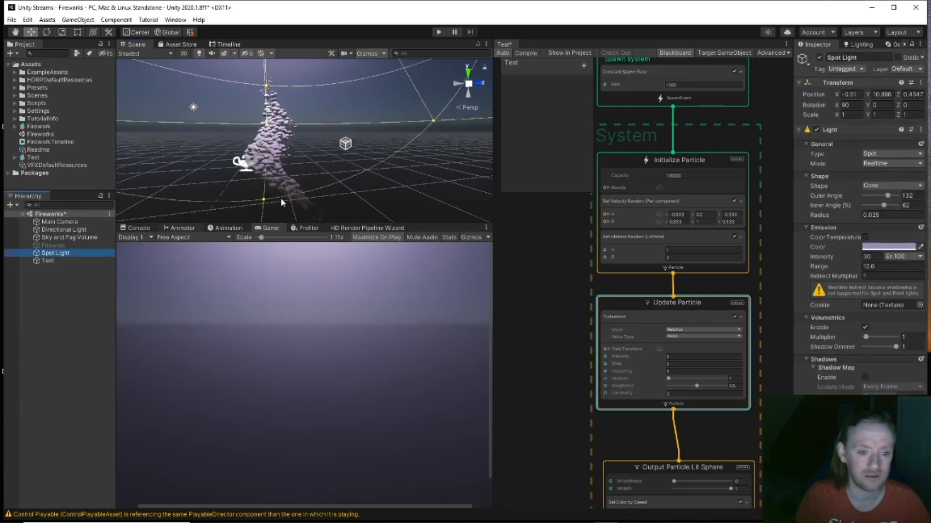
left_click(818, 57)
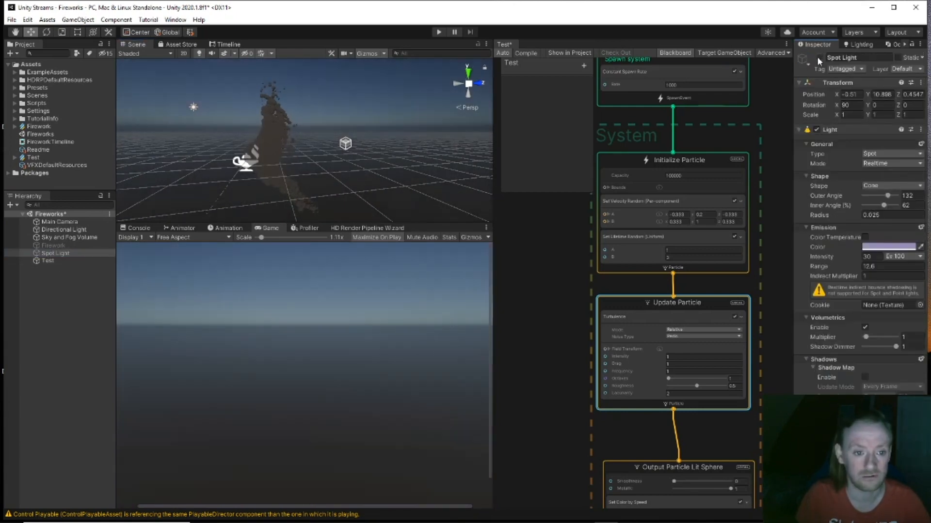
left_click(817, 57)
left_click(817, 57)
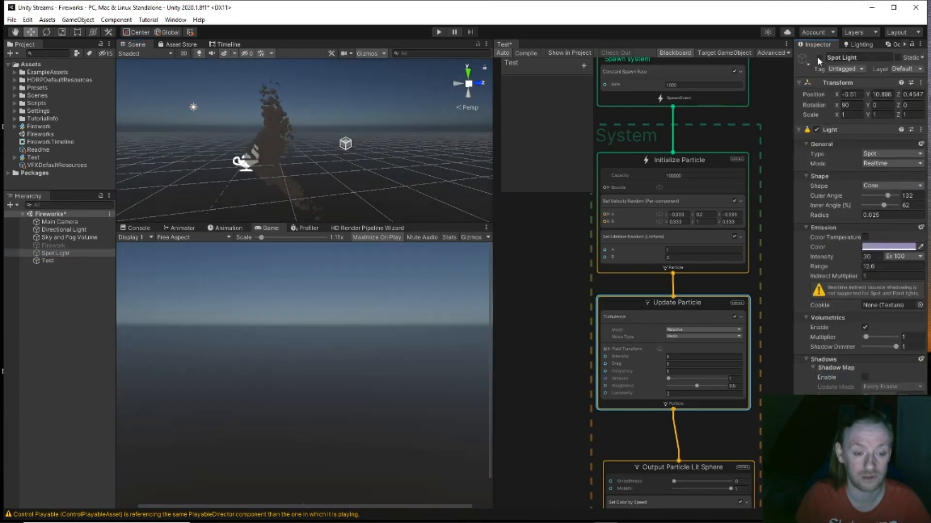
left_click(817, 57)
Step: Leave the Spot Light disabled and fly around the dark sphere column
key("w")
right_click_drag(417, 141, 572, 143)
key("a")
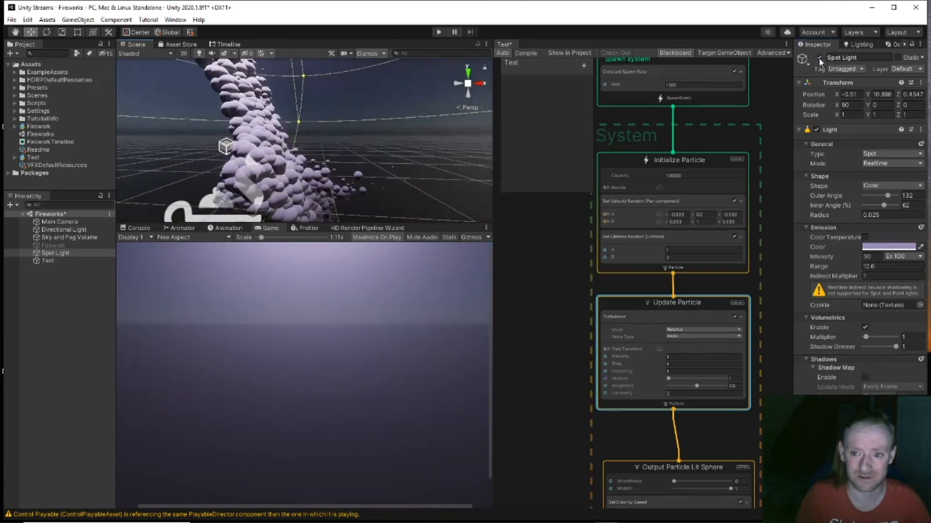
left_click(819, 58)
right_click_drag(329, 130, 159, 170)
key("d")
middle_click_drag(556, 359, 538, 197)
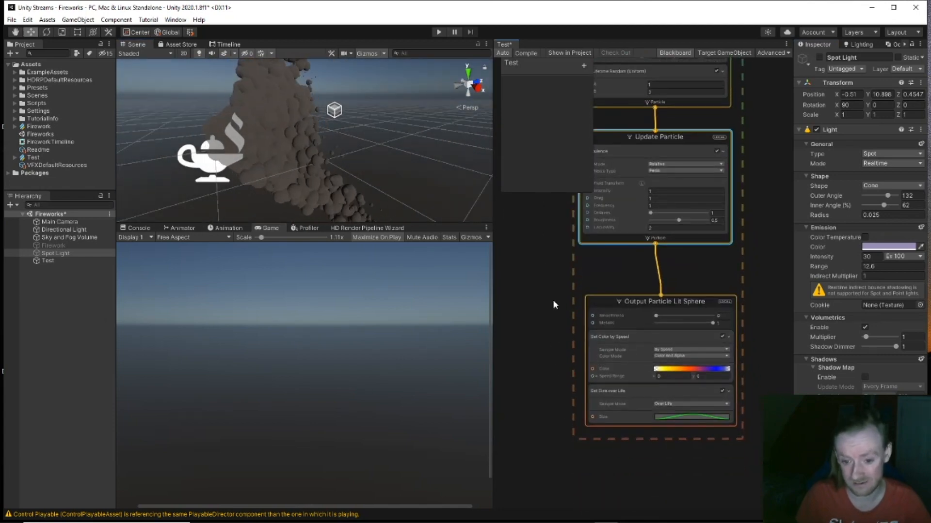
middle_click_drag(538, 147, 537, 377)
left_click(584, 309)
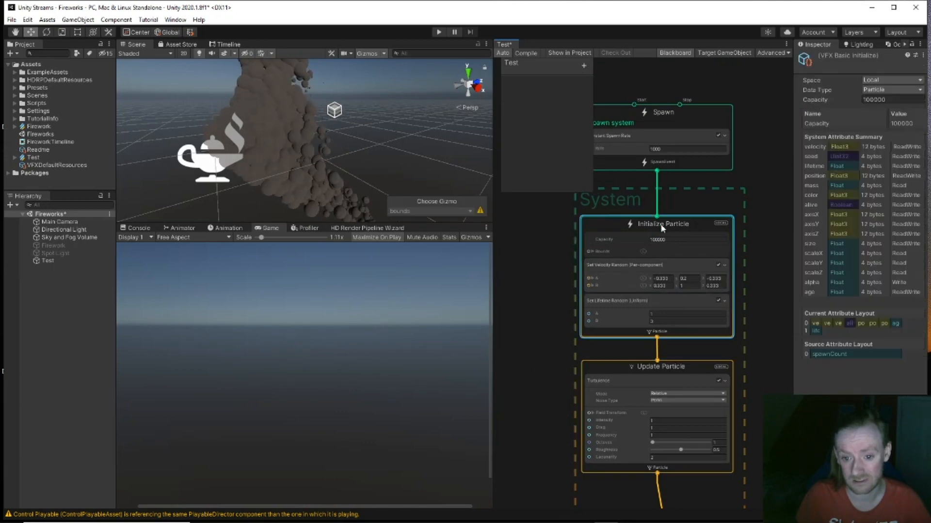
key("space")
type("spee")
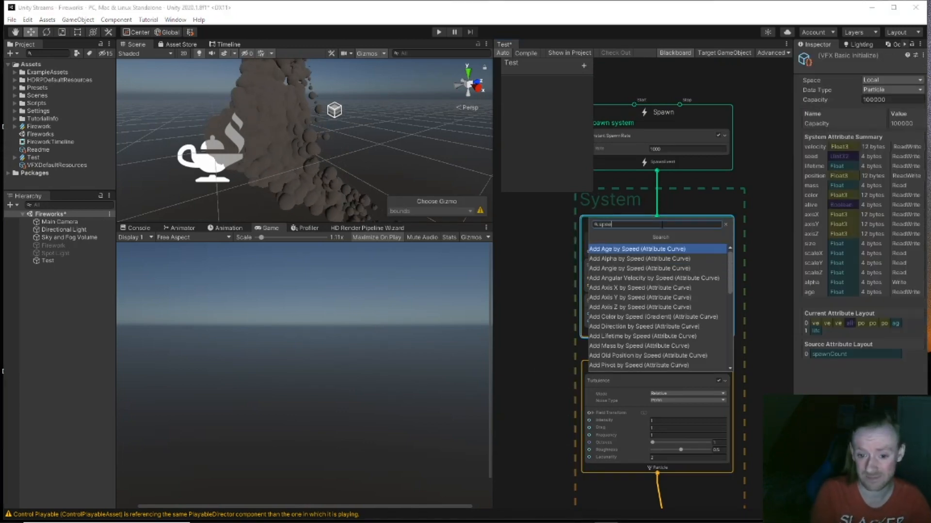
key("Down")
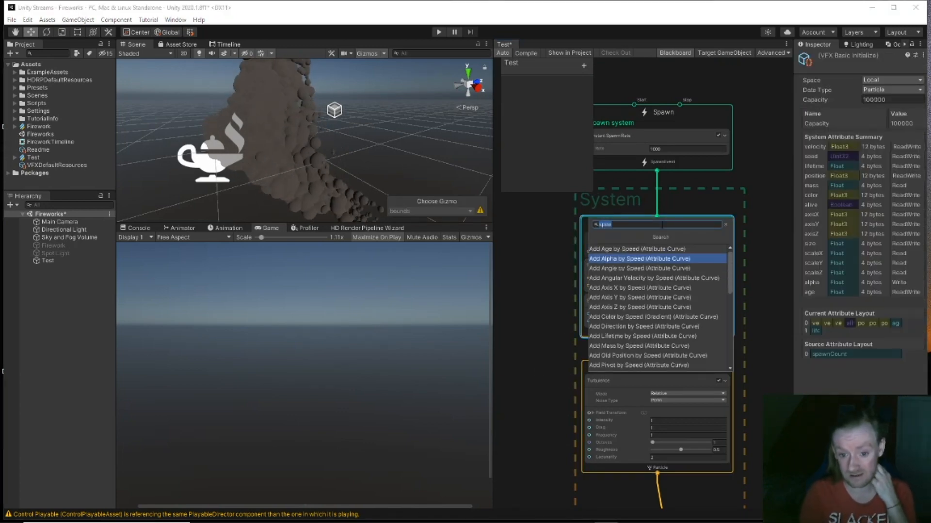
key("Down")
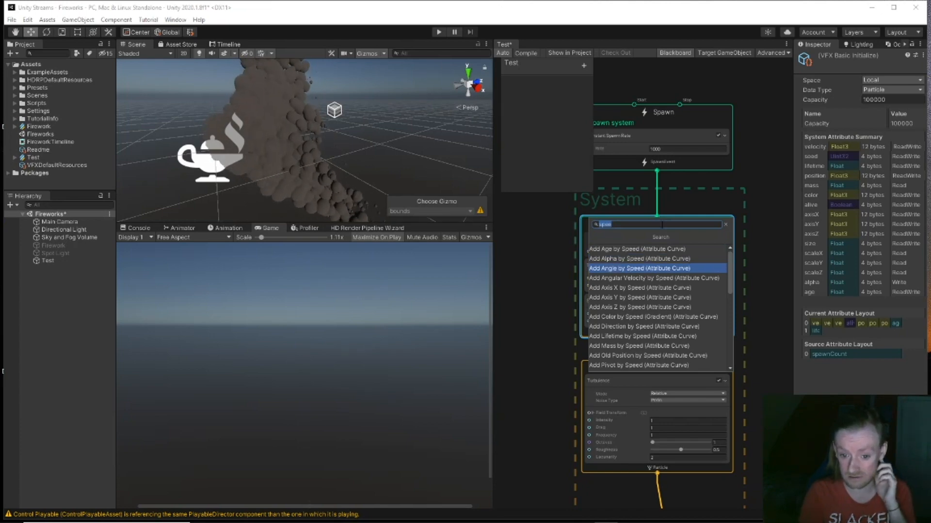
key("Down")
key("Down")
key("Down")
key("Down")
key("Down")
key("Down")
key("Down")
key("Down")
key("Down")
key("Down")
key("Down")
key("Down")
key("Down")
key("Down")
key("Down")
key("Down")
key("Down")
key("Down")
key("Down")
key("Down")
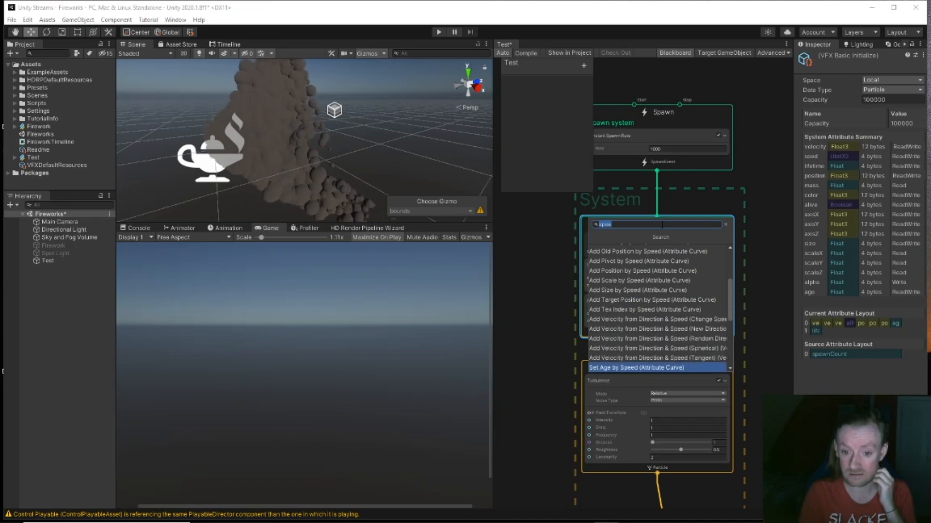
key("Down")
key("Down")
key("Down")
key("Down")
key("Down")
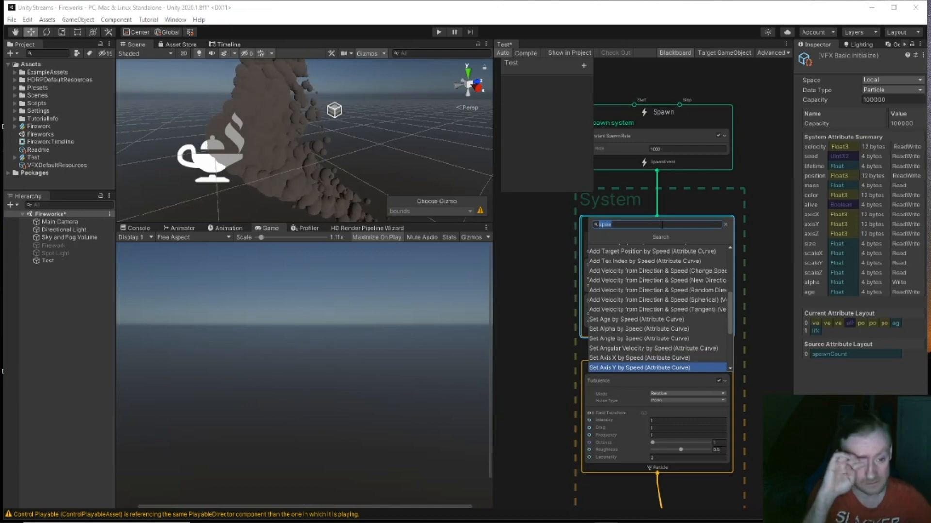
left_click(519, 307)
middle_click_drag(521, 339, 528, 188)
middle_click_drag(547, 316, 539, 254)
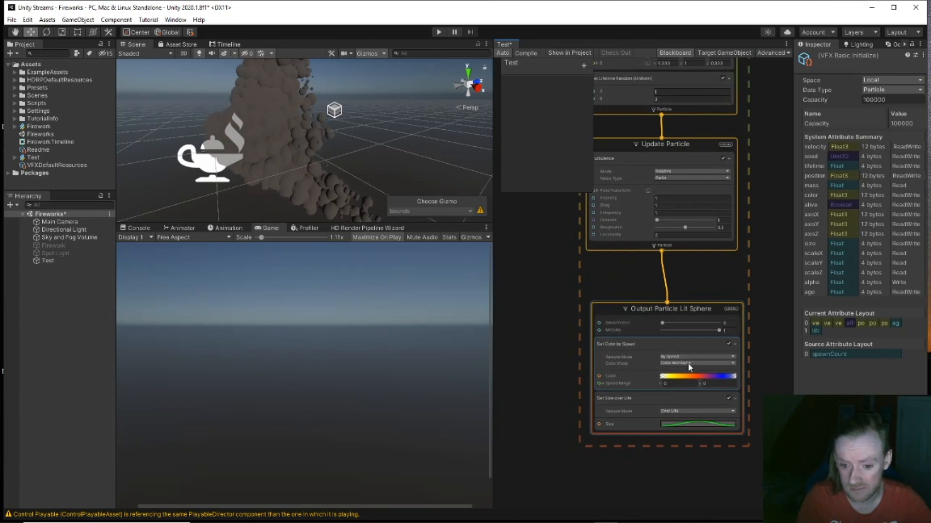
Step: Try Set Color by Speed Speed Range values, settling on minimum -10 and maximum 1
left_click(669, 383)
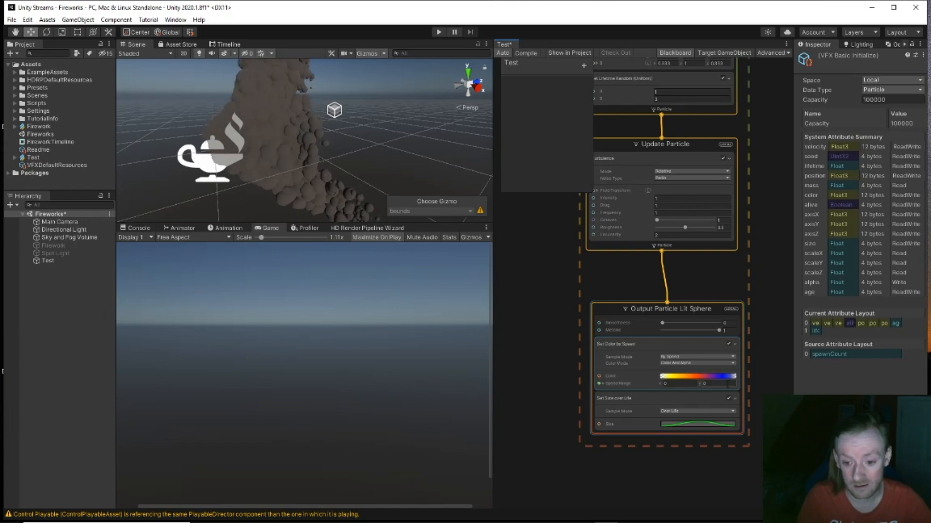
left_click(673, 383)
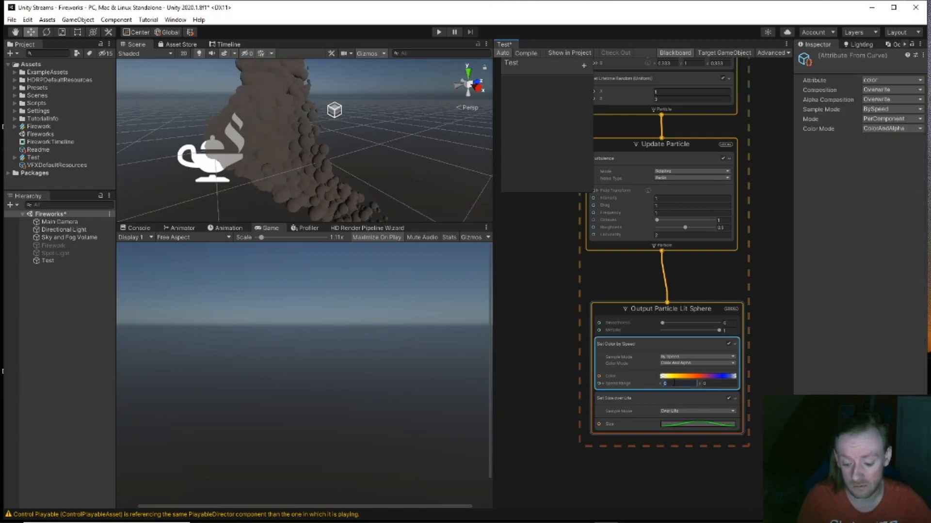
type("1")
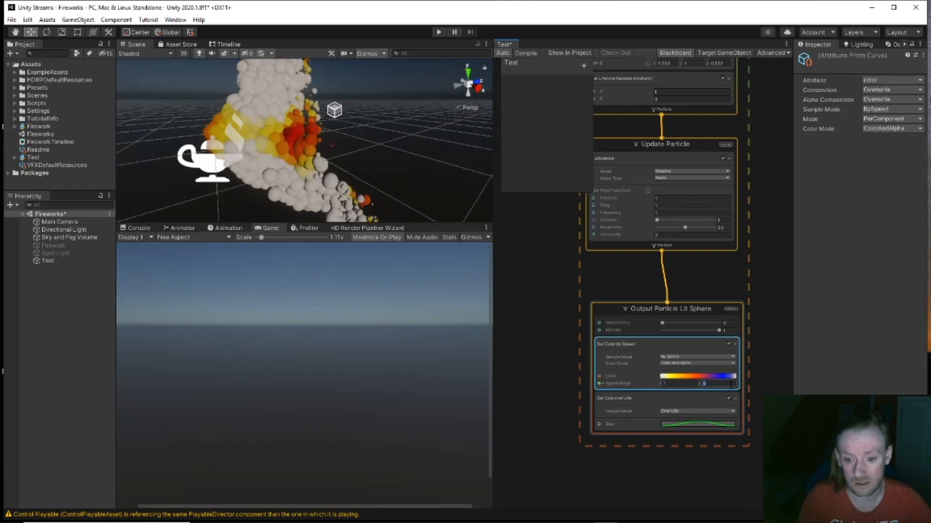
type("1")
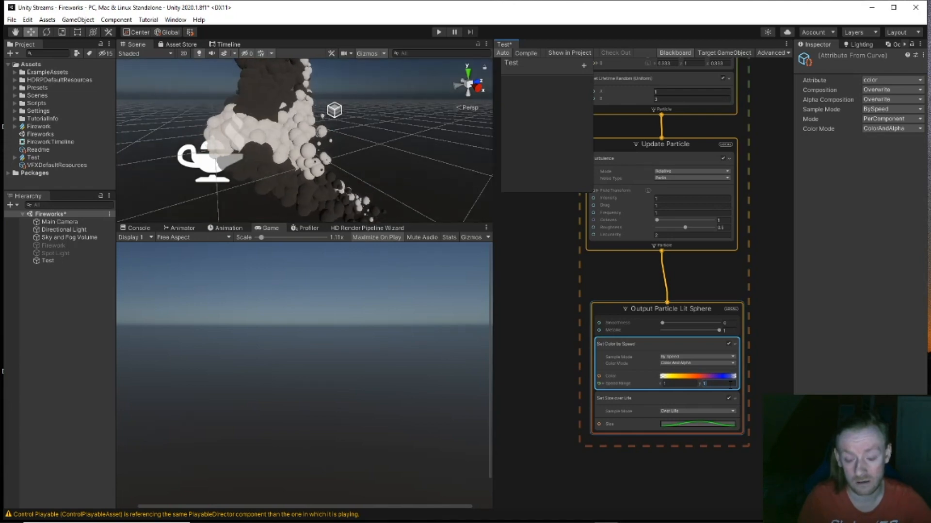
key("BackSpace")
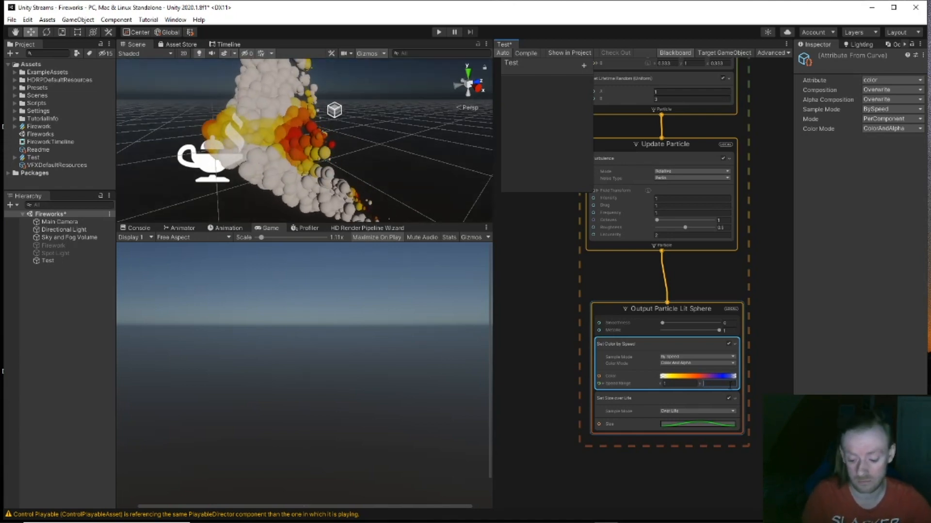
left_click_drag(678, 384, 655, 383)
type("-5")
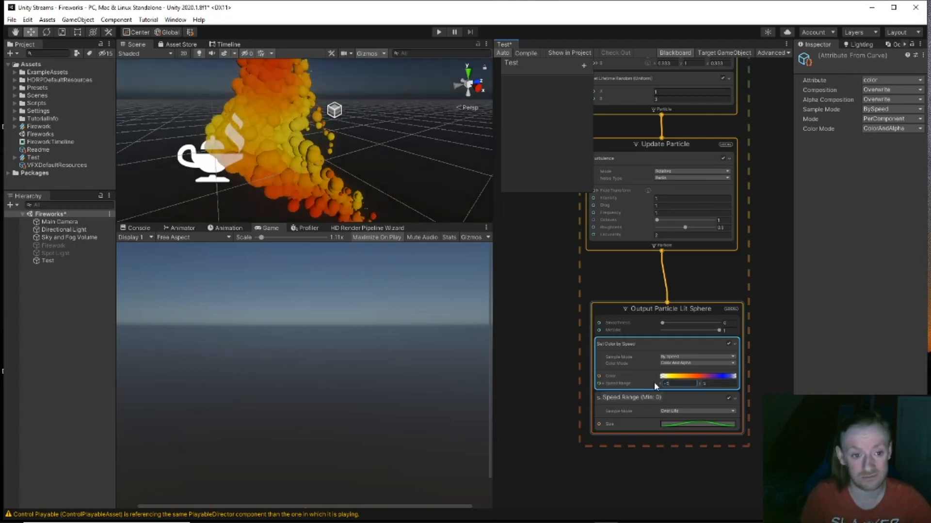
left_click_drag(487, 213, 426, 221, "alt")
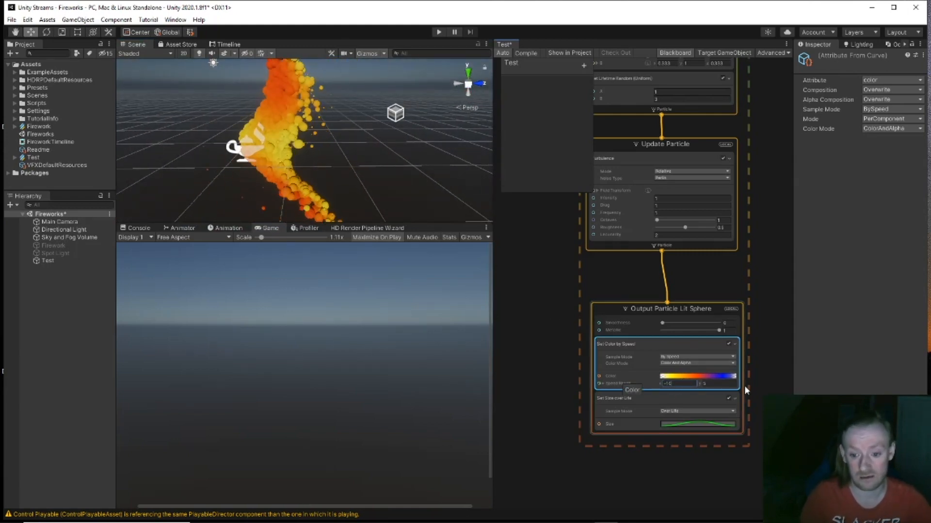
type("10")
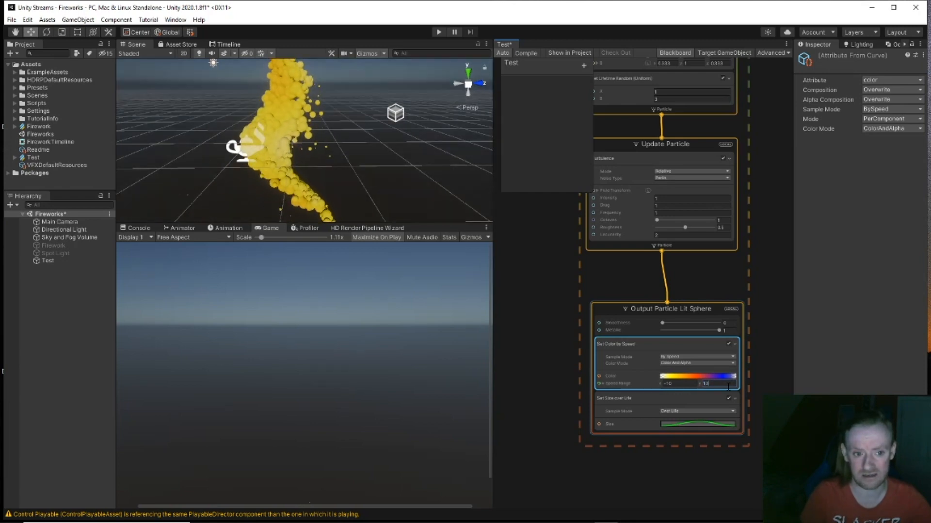
key("BackSpace")
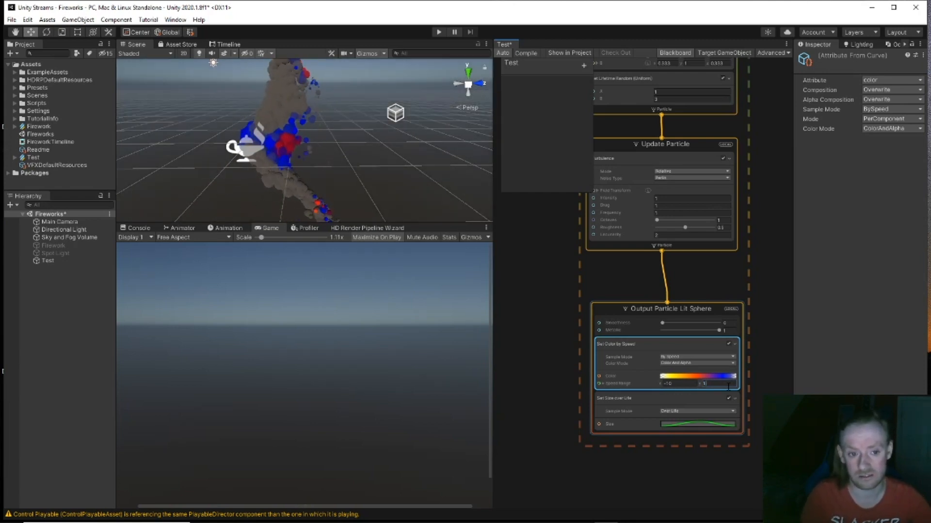
Step: Expand Speed Range and enter 2 for X and 0 for Y
left_click(603, 383)
left_click_drag(671, 391, 641, 391)
type("1")
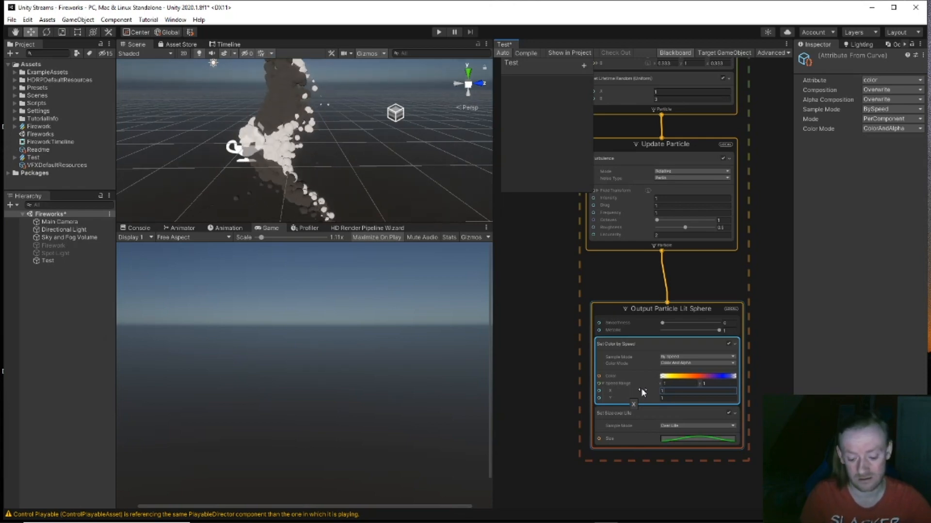
key("BackSpace")
type("2")
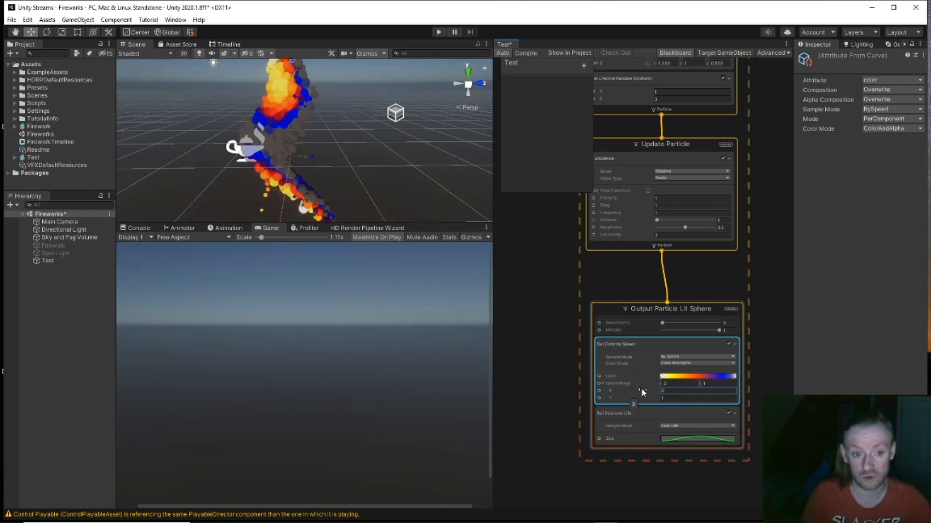
key("Tab")
key("BackSpace")
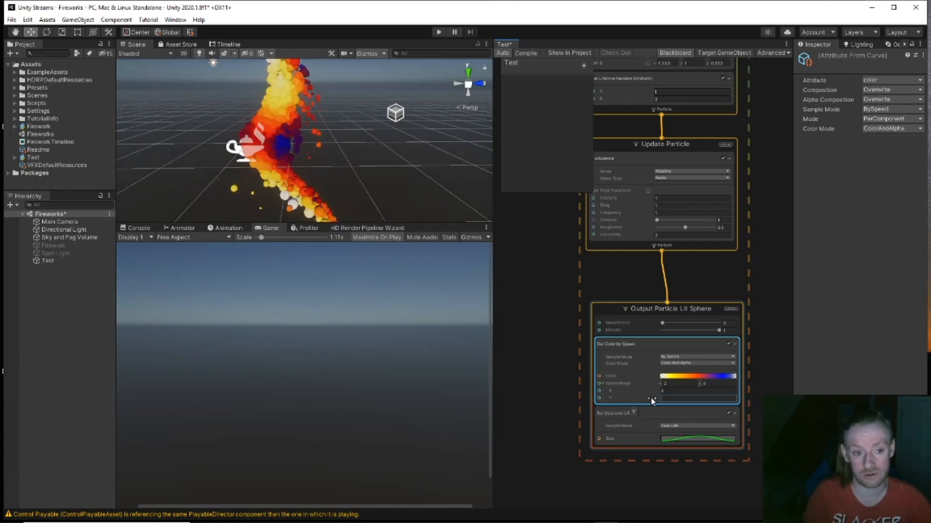
type("1")
key("BackSpace")
type("0")
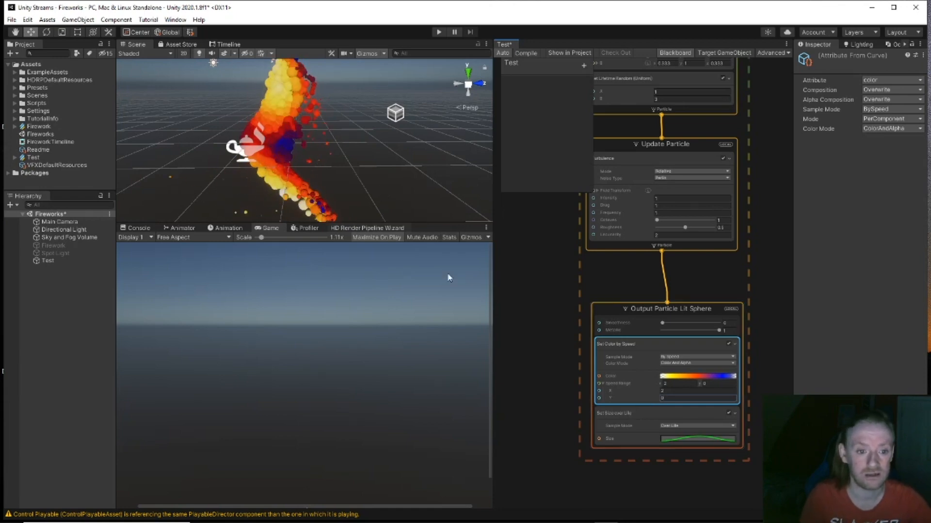
left_click(658, 391)
Step: Scrub the Speed Range X value to about 2.2, keeping Y at 0
left_click_drag(659, 393, 663, 392)
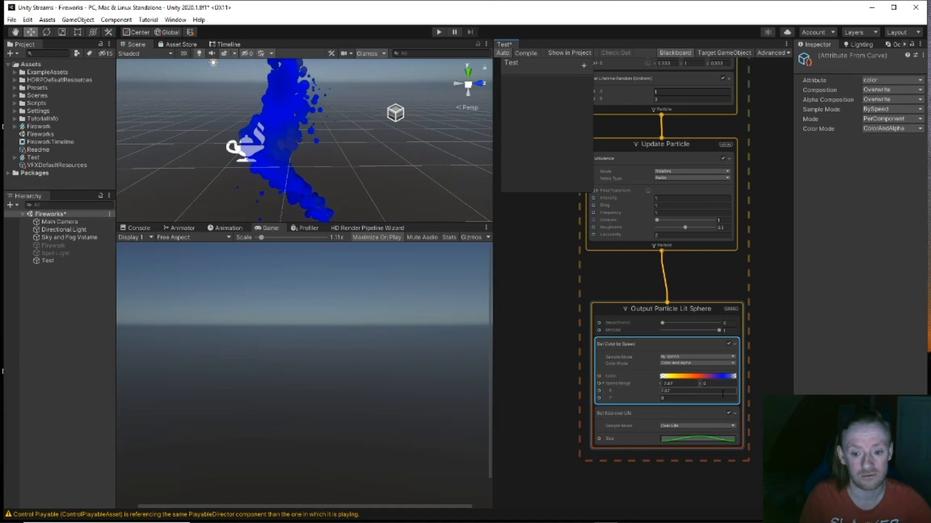
left_click_drag(686, 394, 625, 397)
left_click(678, 399)
type("0")
key("Return")
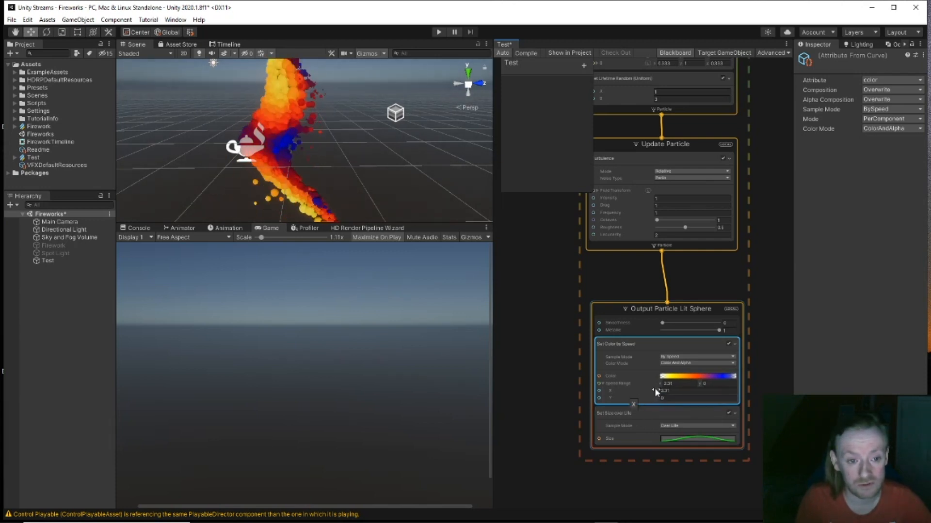
left_click_drag(656, 391, 542, 380)
right_click_drag(439, 192, 412, 179)
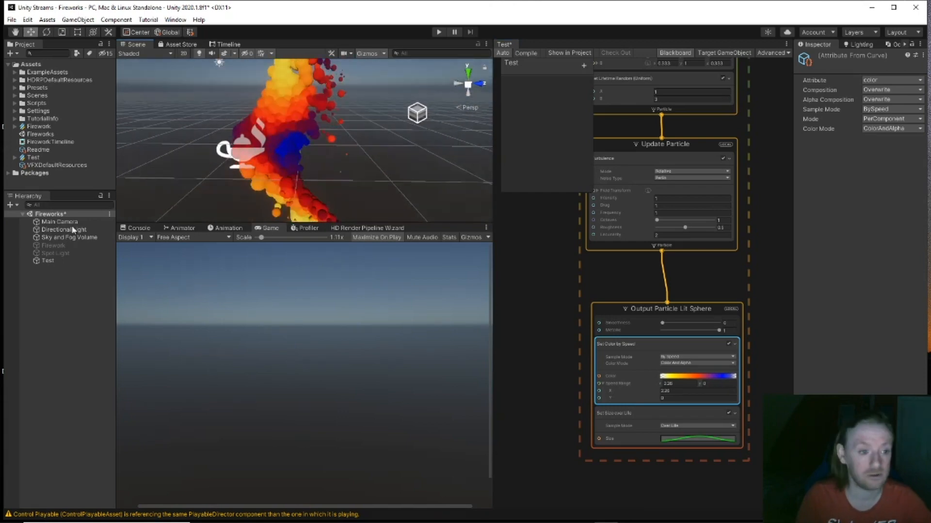
Step: Select the Spot Light and switch it back on
left_click(55, 253)
left_click(818, 59)
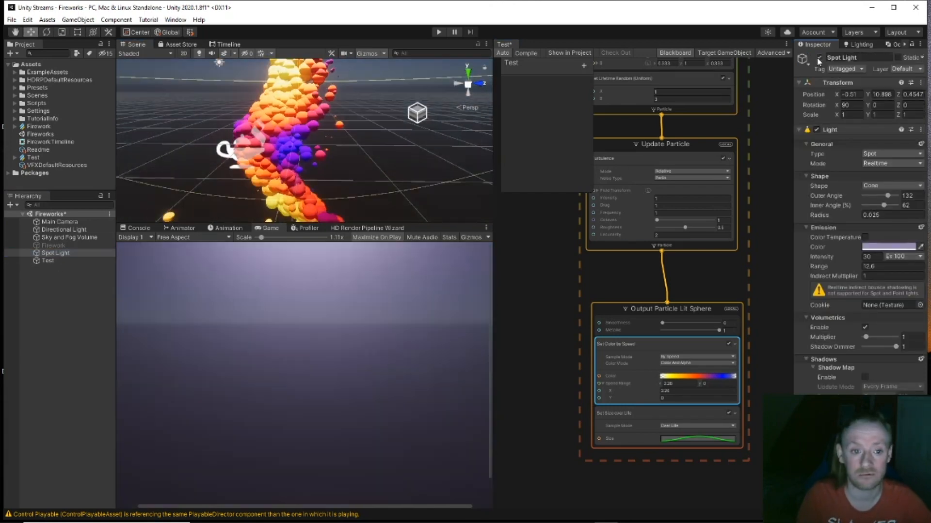
right_click_drag(430, 198, 437, 168)
Step: Scrub the Turbulence Intensity up to roughly 7.8
middle_click_drag(529, 259, 550, 301)
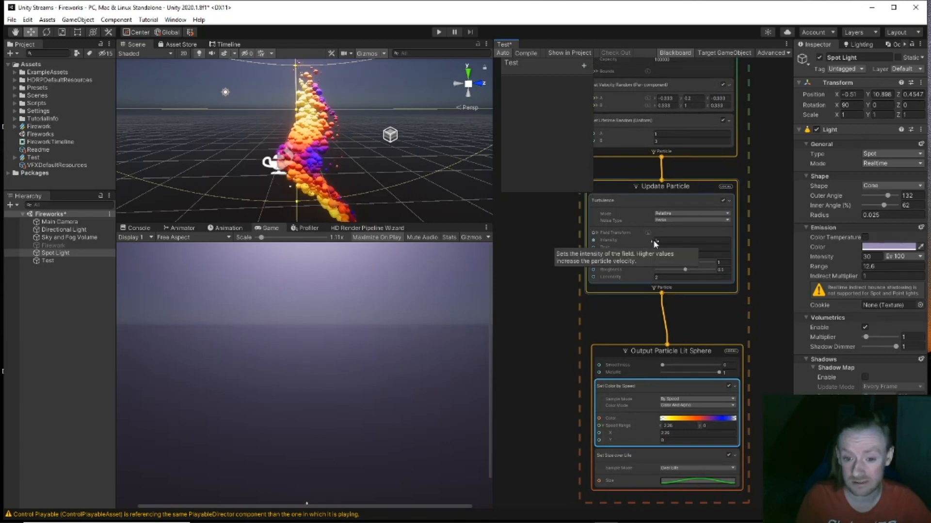
left_click(679, 241)
left_click_drag(678, 242, 691, 242)
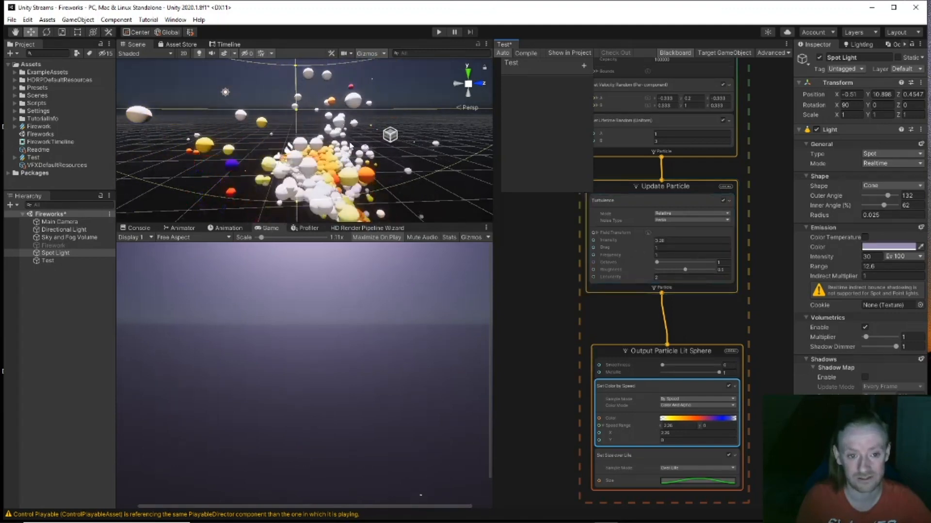
left_click_drag(350, 149, 353, 173, "alt")
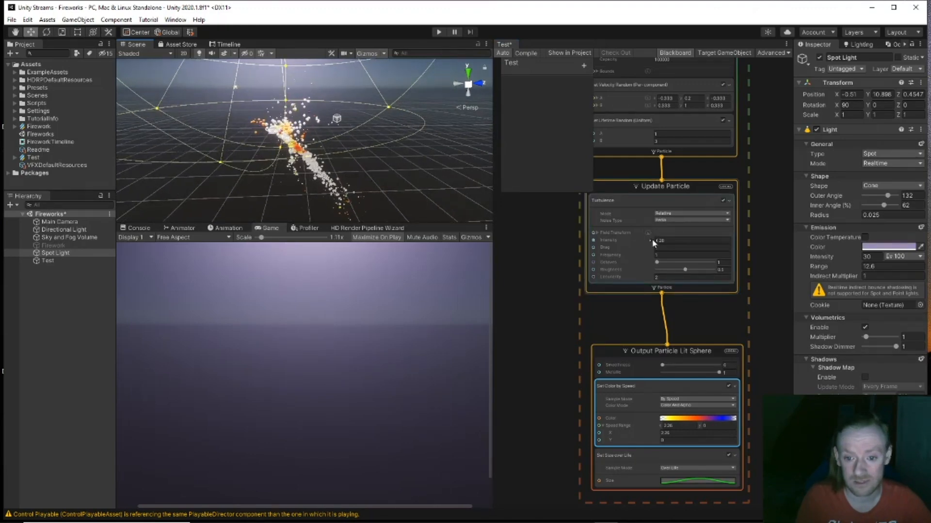
left_click_drag(652, 243, 684, 240)
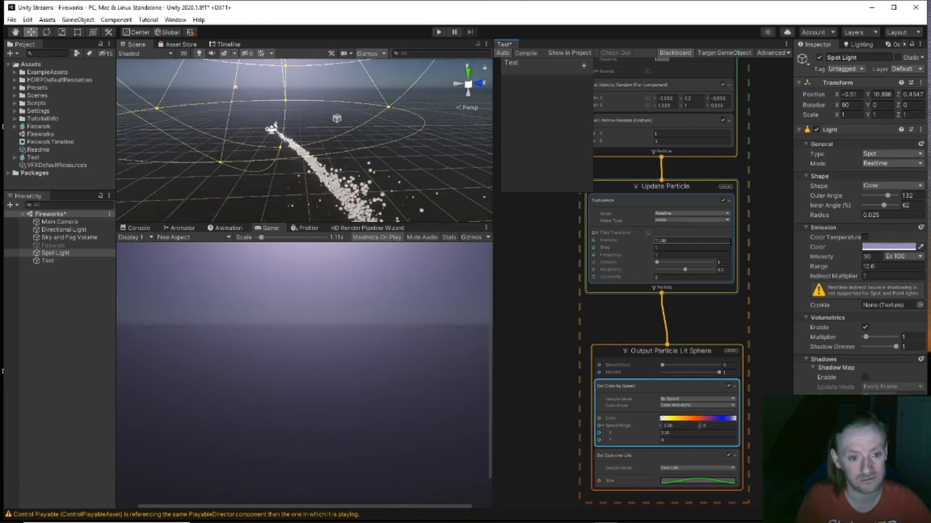
Step: Set Turbulence Intensity to 1, Drag to about 1.02, and Frequency slightly below 1
left_click(693, 240)
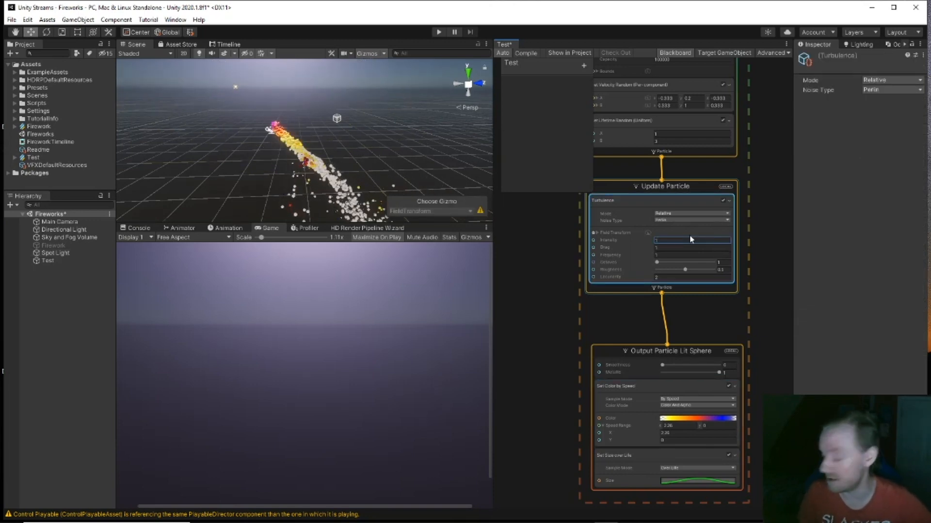
left_click(655, 247)
type("2.34")
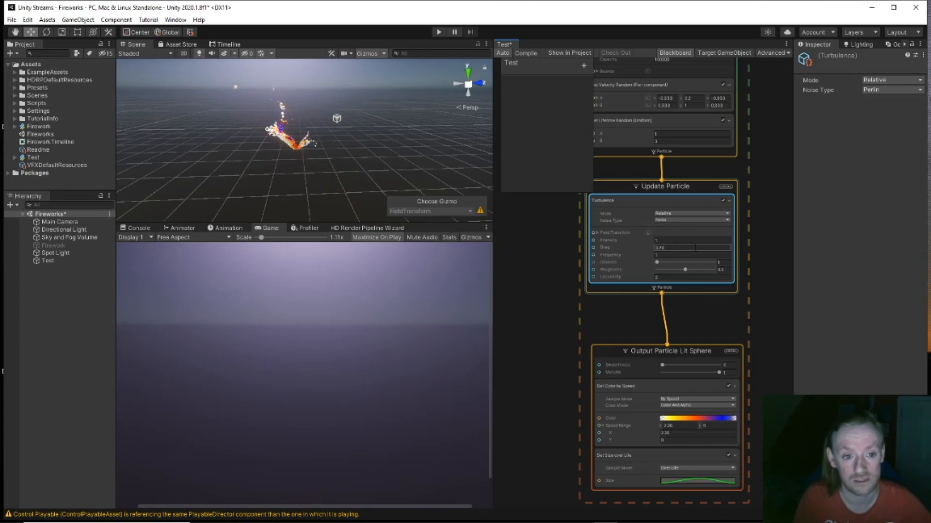
left_click_drag(668, 248, 622, 247)
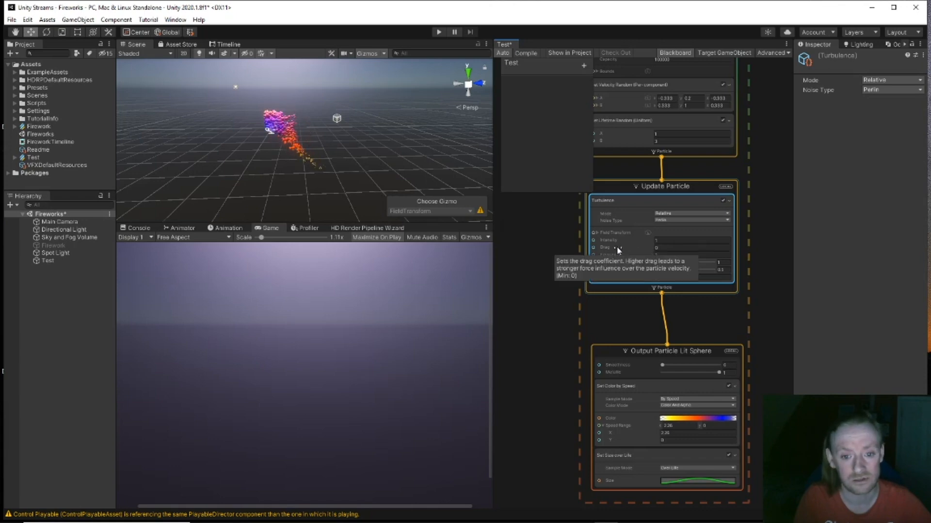
left_click_drag(604, 247, 657, 255)
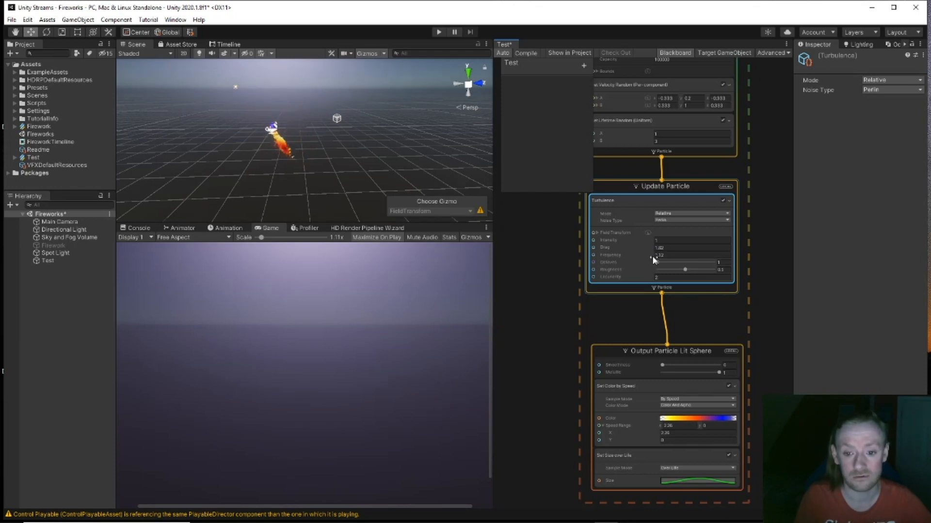
left_click_drag(652, 254, 650, 256)
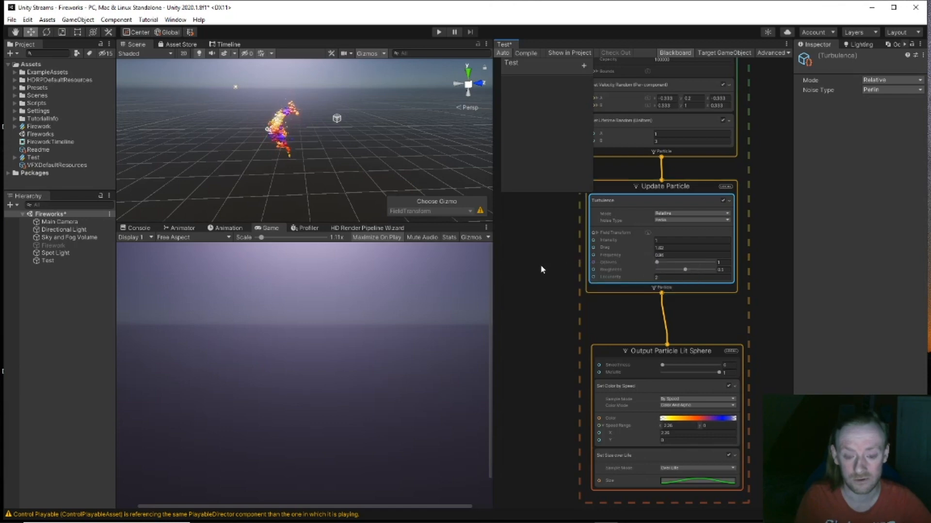
middle_click_drag(540, 266, 660, 246)
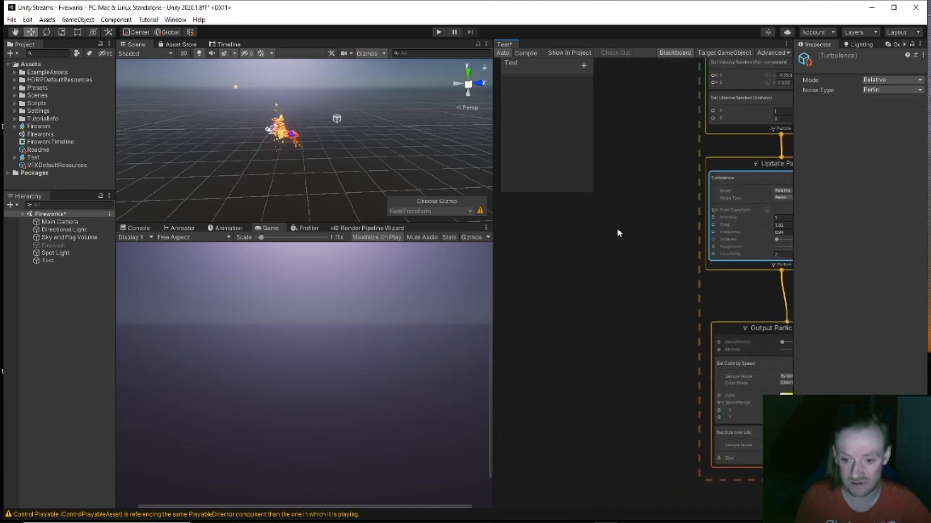
Step: Create a Sine Wave (float) node and wire its output into Turbulence Frequency
key("space")
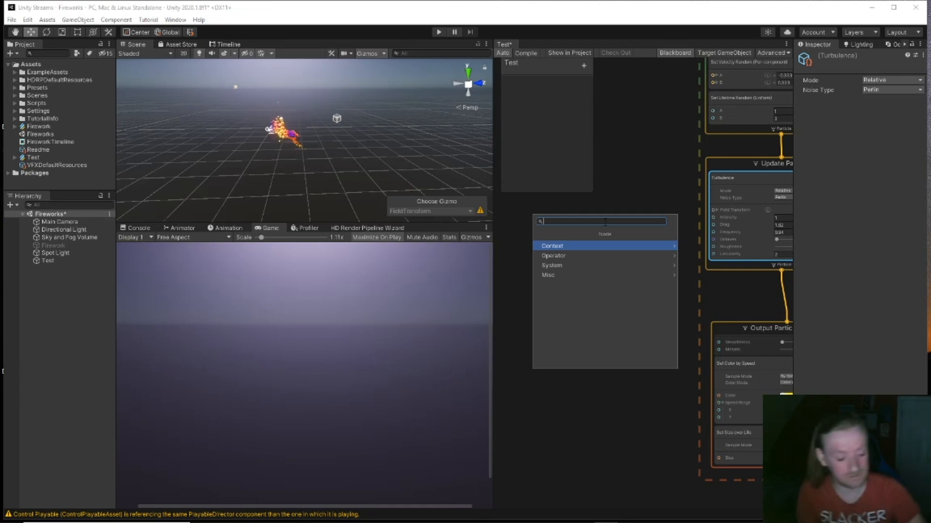
type("sin")
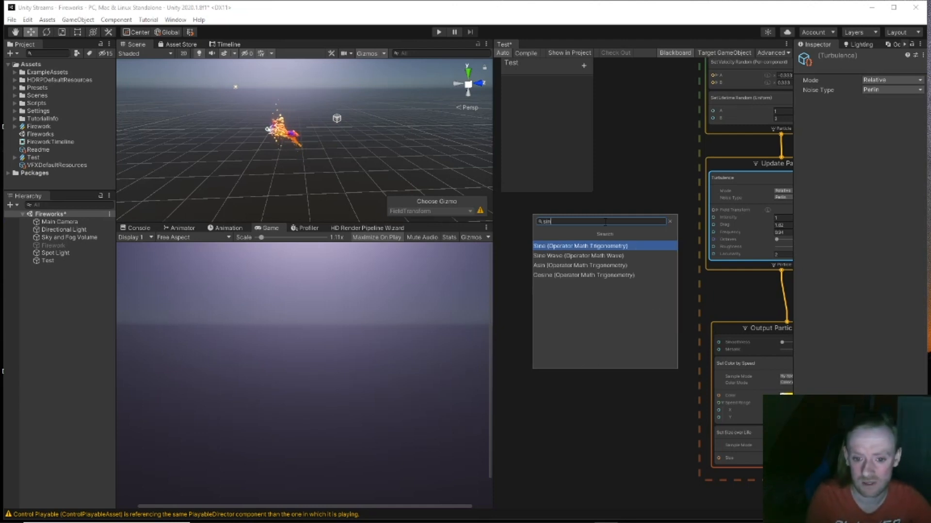
left_click(579, 256)
left_click_drag(621, 237, 581, 220)
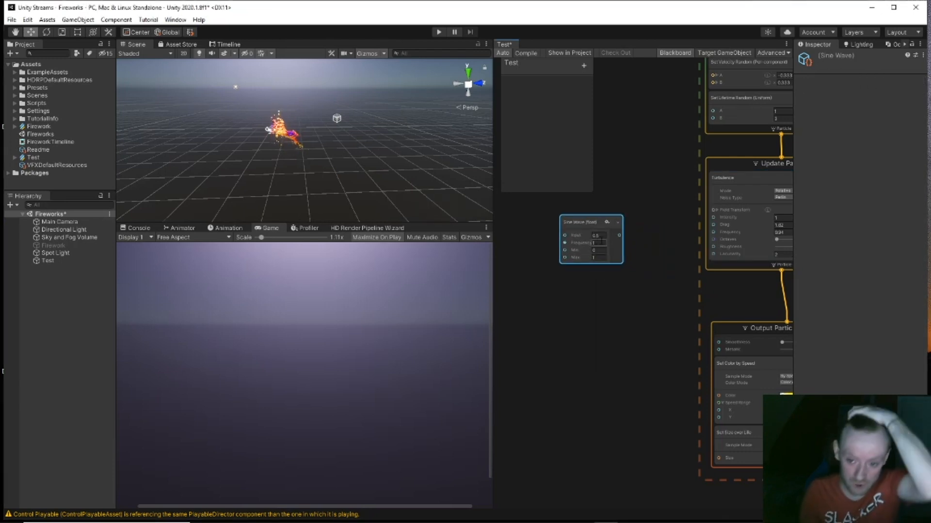
left_click(595, 250)
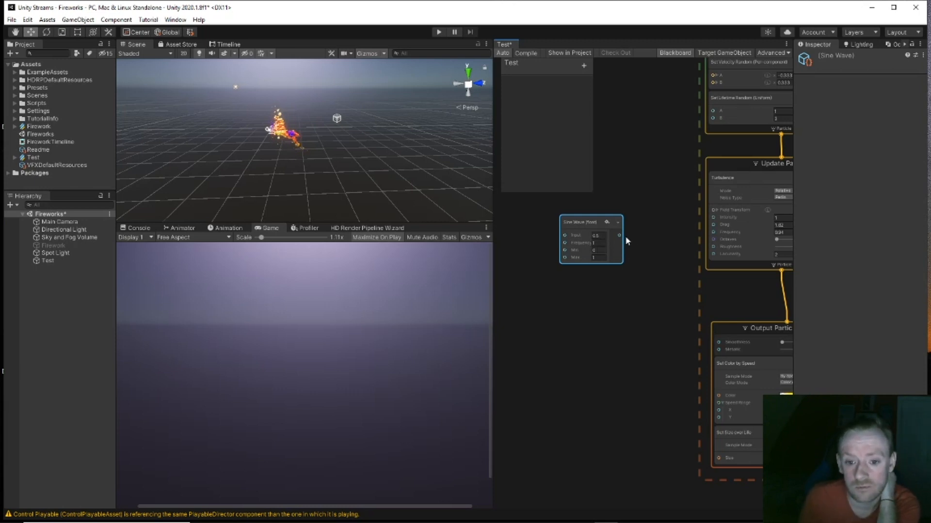
left_click_drag(700, 246, 713, 233)
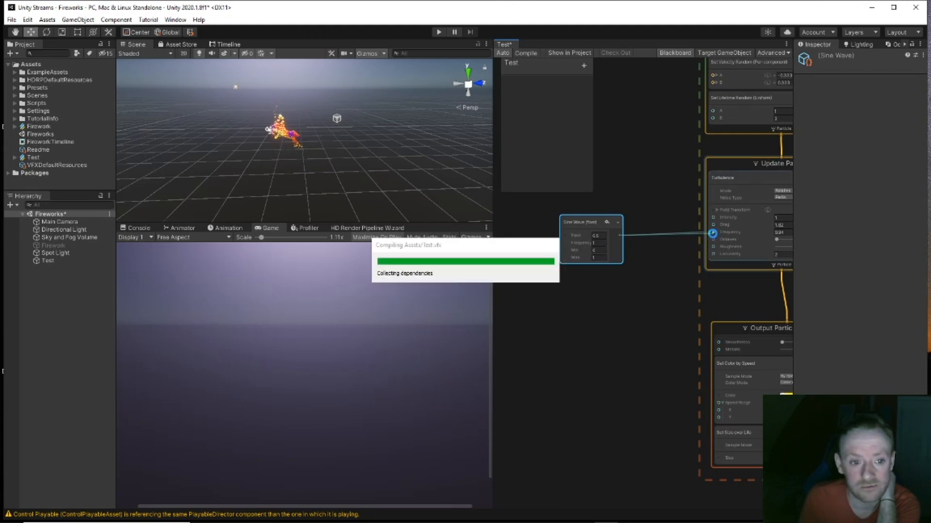
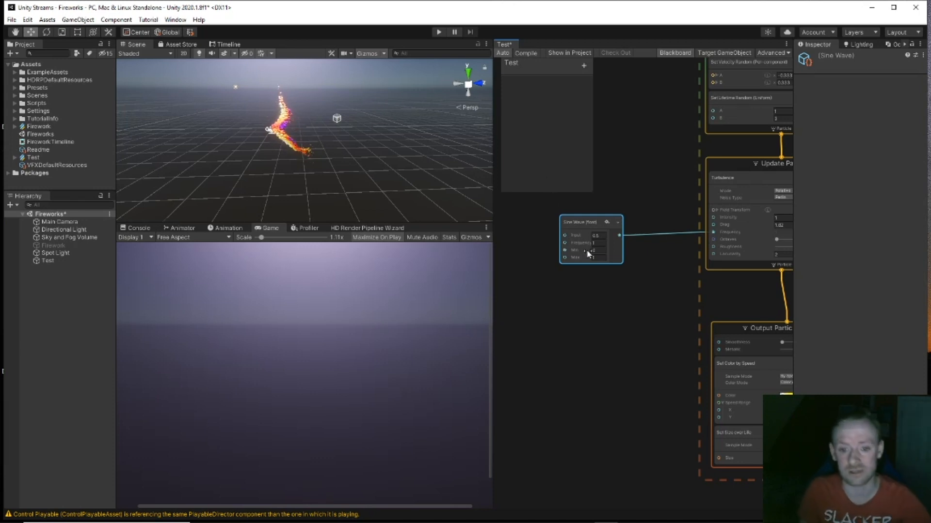
Step: Scrub the Sine Wave Min to 0.15, then shift the Sine Wave node up-left in the graph
left_click_drag(586, 250, 594, 259)
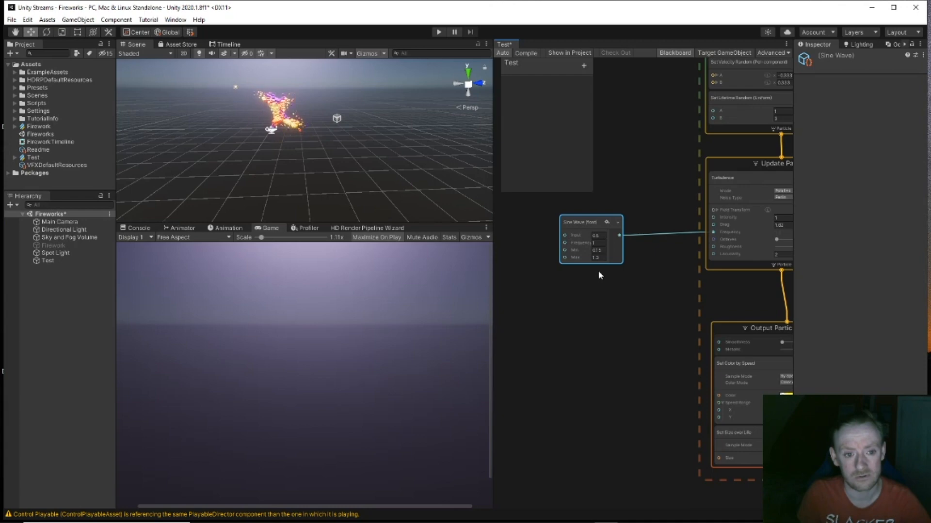
scroll(329, 125, "up", 5)
middle_click_drag(279, 123, 294, 155)
scroll(293, 177, "up", 6)
scroll(293, 177, "down", 2)
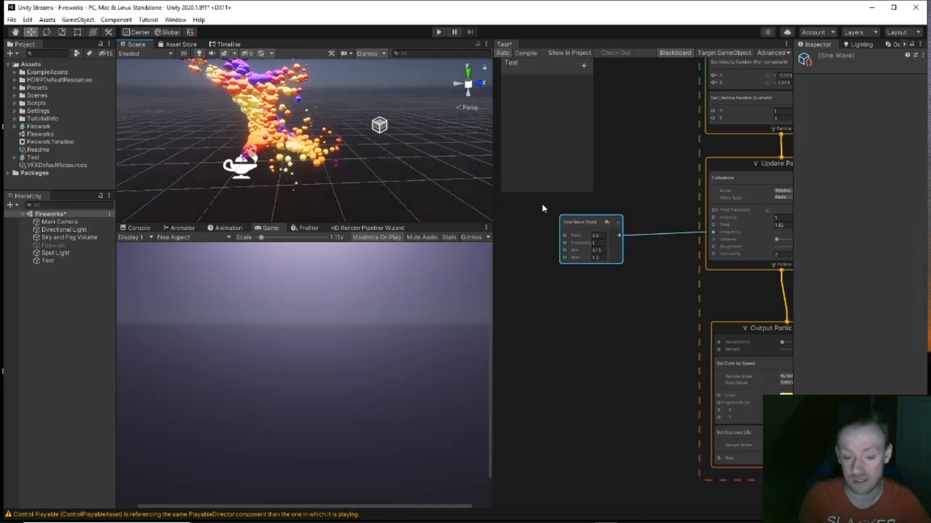
left_click_drag(571, 218, 557, 210)
Step: Add a Periodic Total Time node from the 'tim' node search
left_click(562, 304)
key("space")
type("tim")
key("Down")
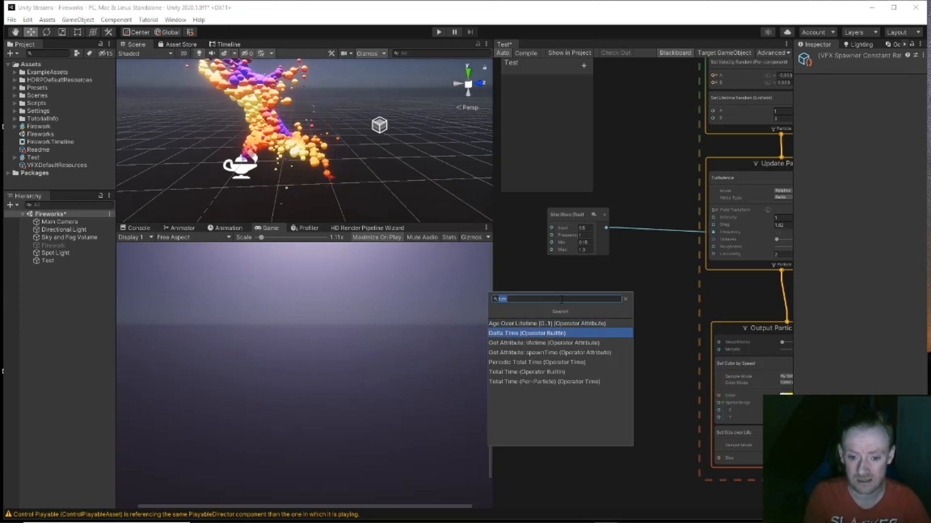
key("Down")
key("Down")
key("Down")
key("Return")
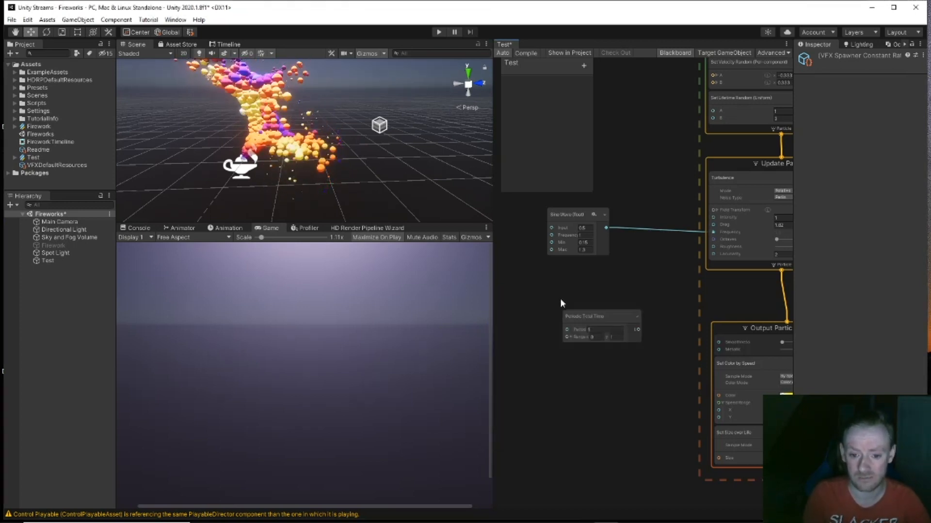
left_click_drag(597, 318, 592, 300)
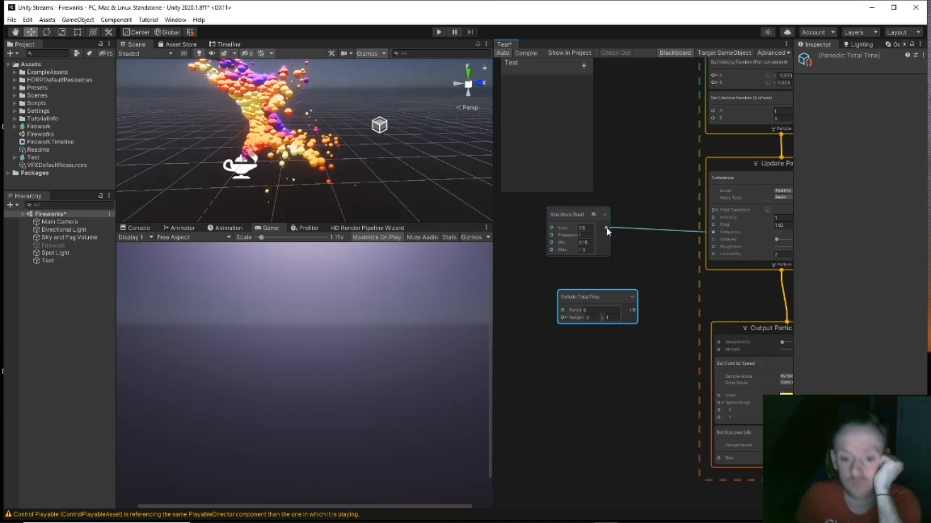
Step: Feed the Sine Wave into Periodic Total Time and route its output to Turbulence Frequency instead
left_click_drag(606, 226, 558, 318)
left_click_drag(571, 211, 532, 227)
key("Delete")
left_click_drag(651, 309, 724, 230)
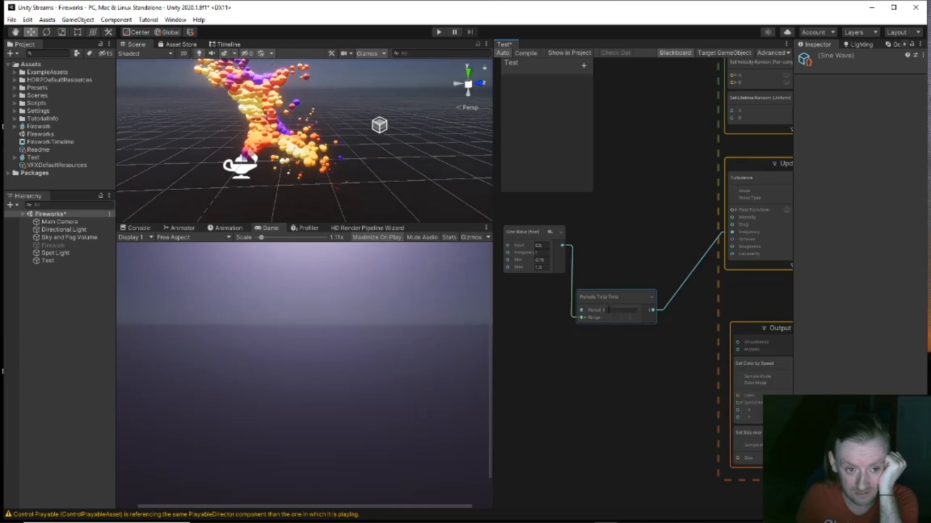
Step: Set Period to 1, and the Sine Wave Min to 0 and Max to 1
left_click_drag(600, 309, 561, 310)
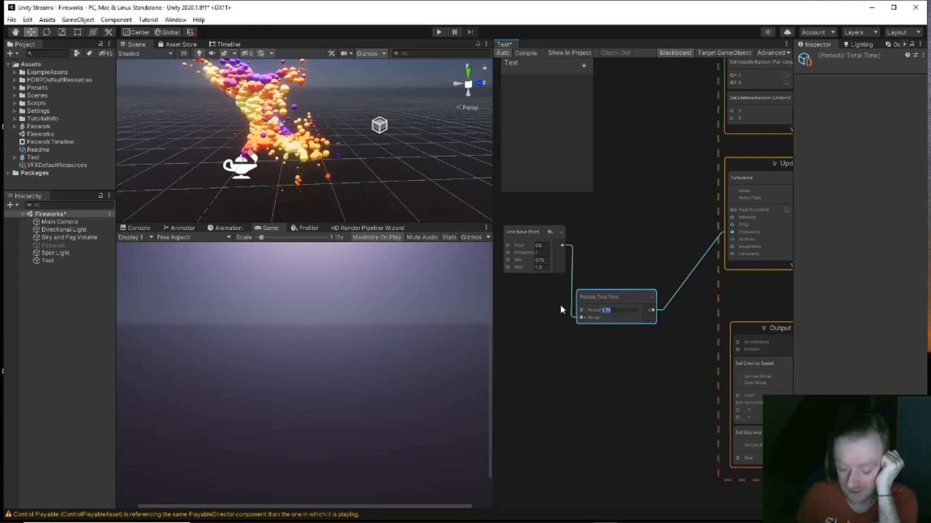
type("1")
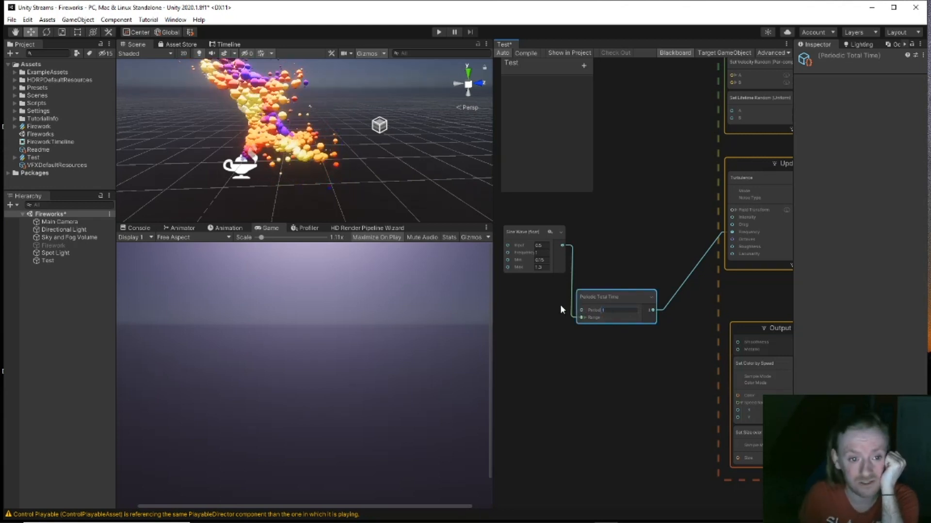
left_click_drag(544, 260, 530, 265)
type("0")
left_click(547, 269)
type("1")
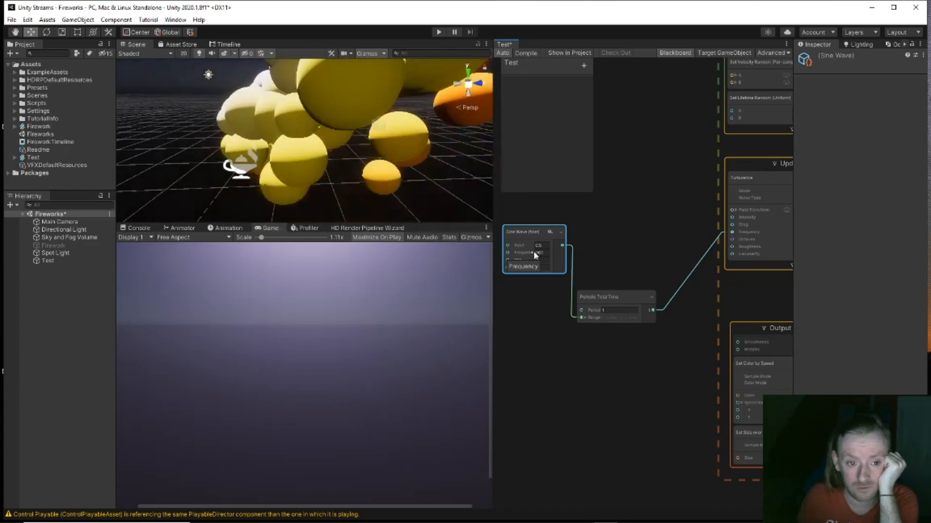
Step: Try Period about 3.64, Sine Wave Frequency 1.4 and Input 1.26, then delete Periodic Total Time
left_click_drag(596, 309, 746, 316)
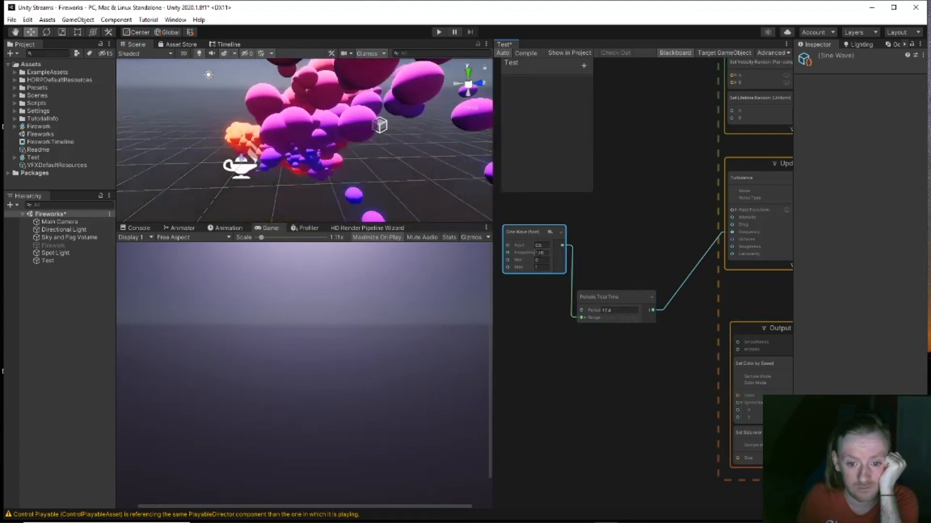
left_click_drag(539, 253, 532, 251)
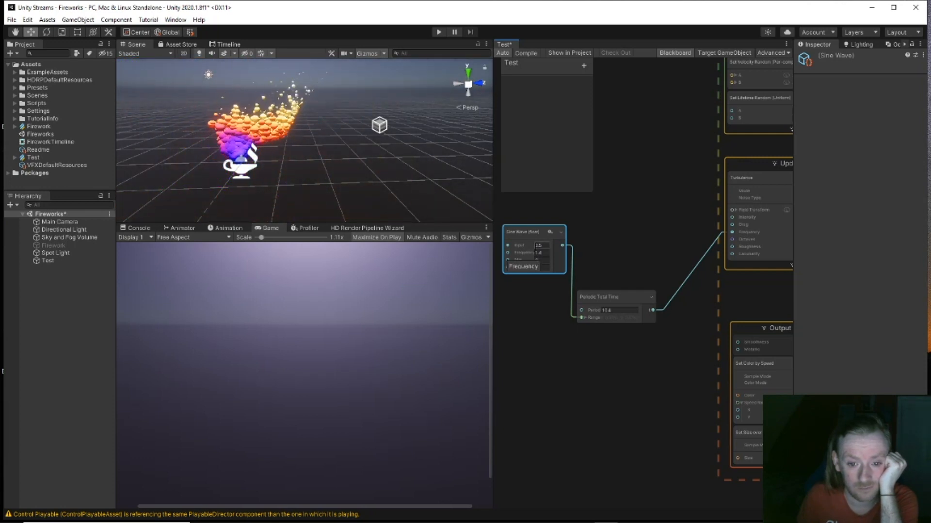
left_click_drag(532, 245, 557, 254)
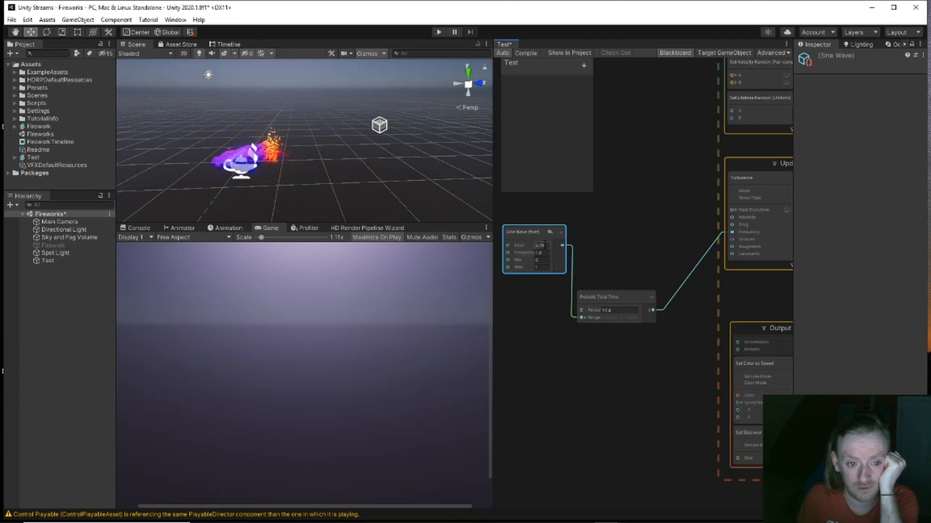
mouse_move(551, 250)
left_mouse_down()
mouse_move(509, 247)
mouse_move(564, 237)
mouse_move(537, 225)
mouse_move(551, 241)
left_mouse_up()
left_click(596, 311)
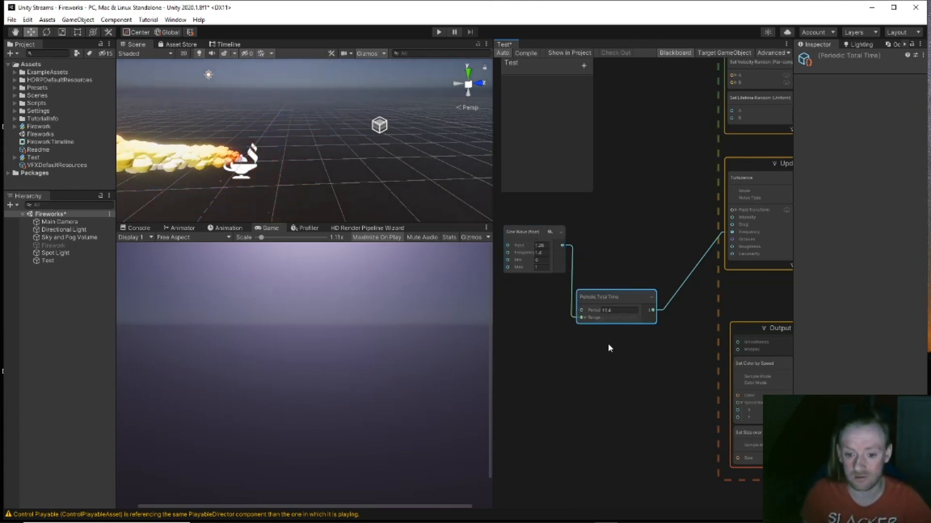
key("Delete")
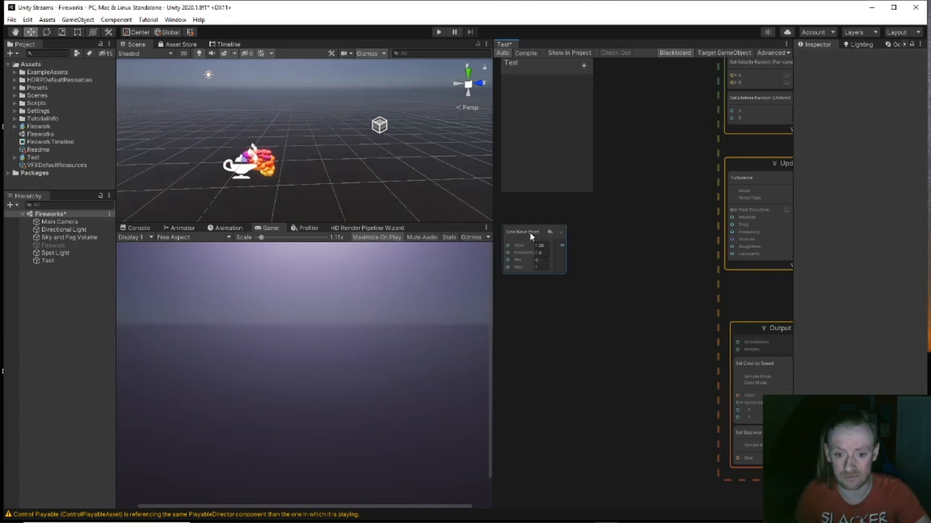
Step: Add a new Periodic Total Time node via the 'peri' search
left_click_drag(530, 236, 613, 249)
key("space")
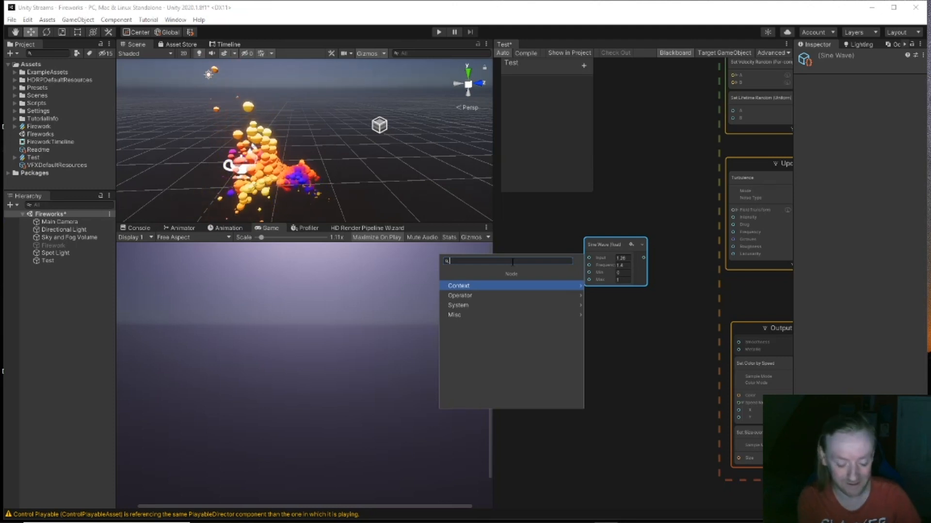
type("peri")
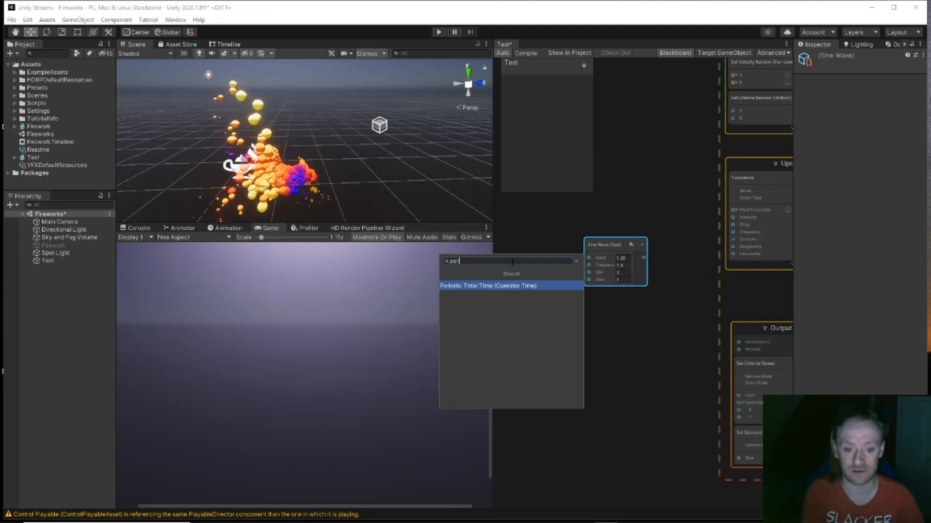
key("Return")
left_click_drag(547, 285, 559, 266)
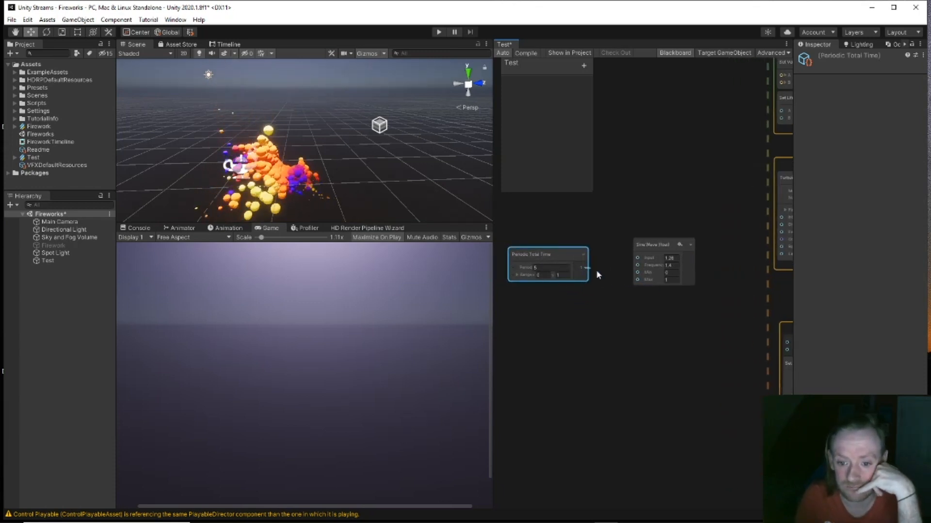
Step: Wire Periodic Total Time into Sine Wave Frequency and the Sine Wave into Turbulence Frequency
left_click_drag(632, 267, 638, 265)
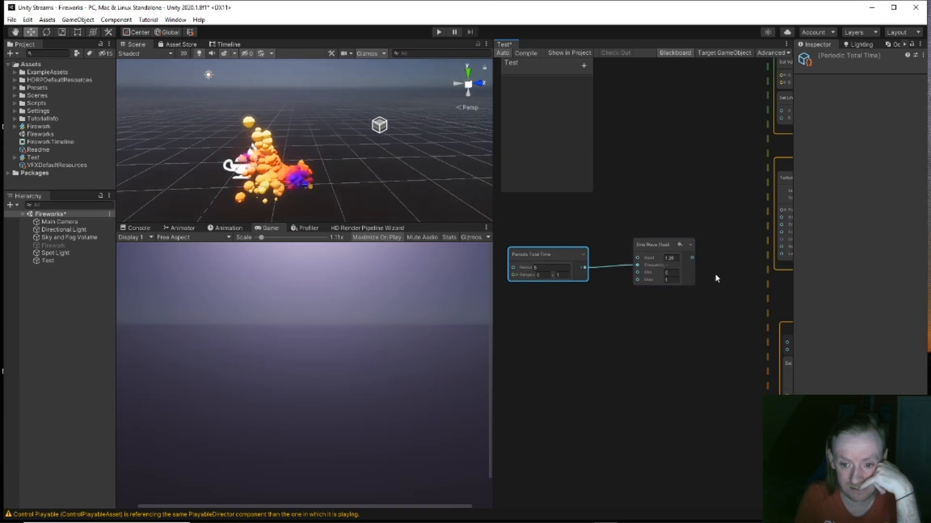
middle_click_drag(715, 273, 655, 289)
left_click_drag(630, 270, 714, 245)
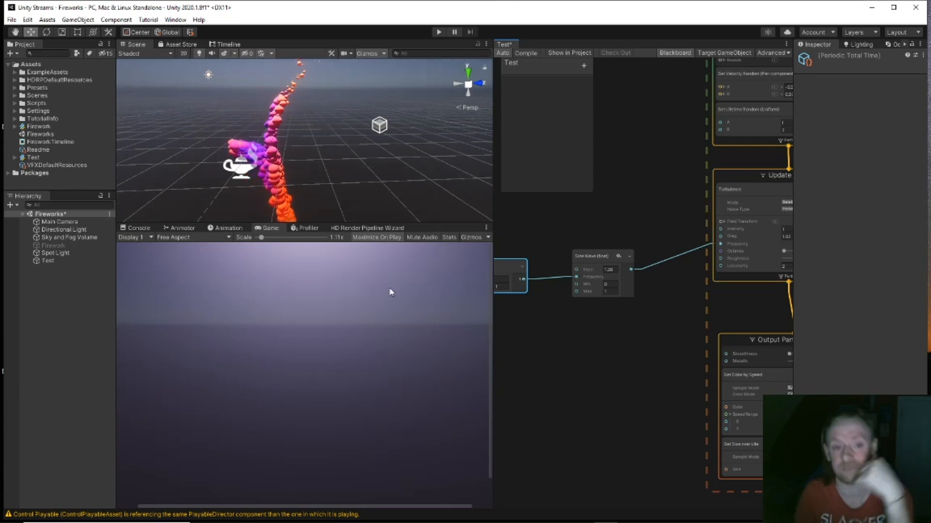
Step: Scrub the Periodic Total Time Period down to about 1
middle_click_drag(556, 340, 672, 339)
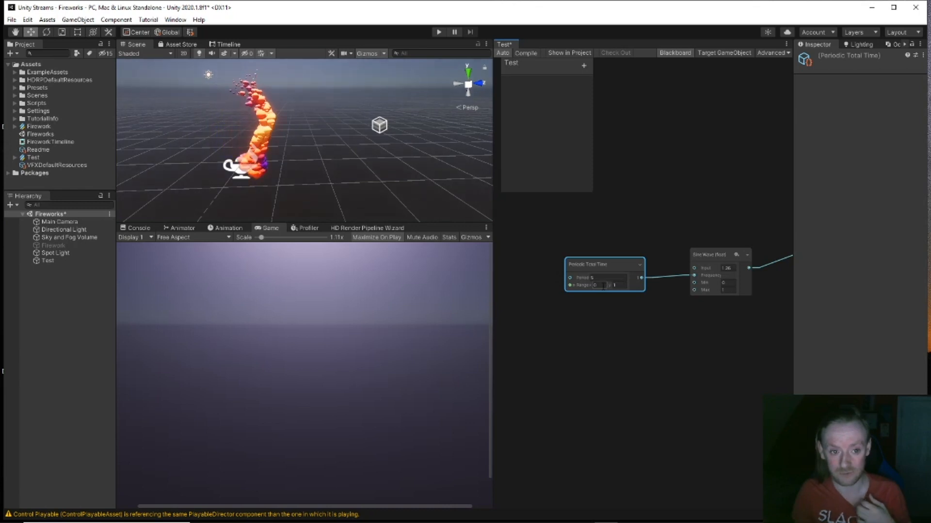
left_click_drag(589, 279, 585, 279)
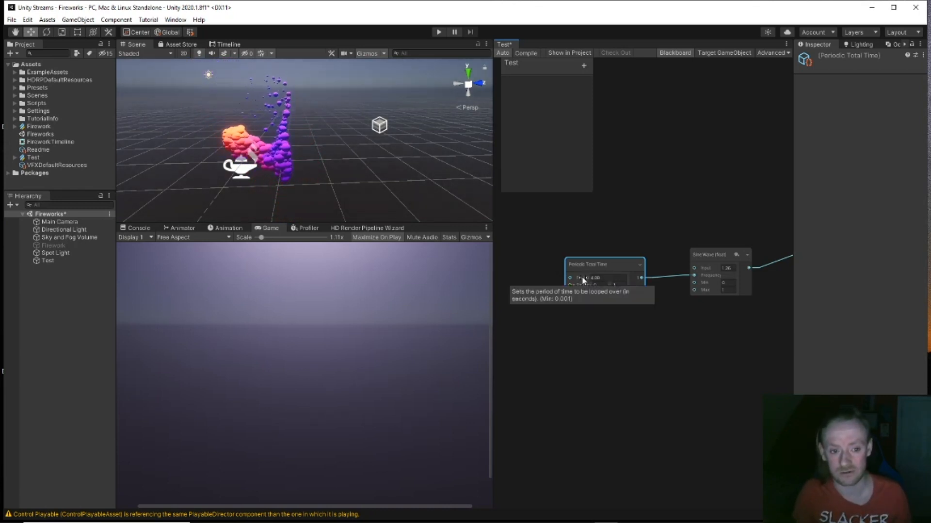
left_click_drag(579, 277, 561, 283)
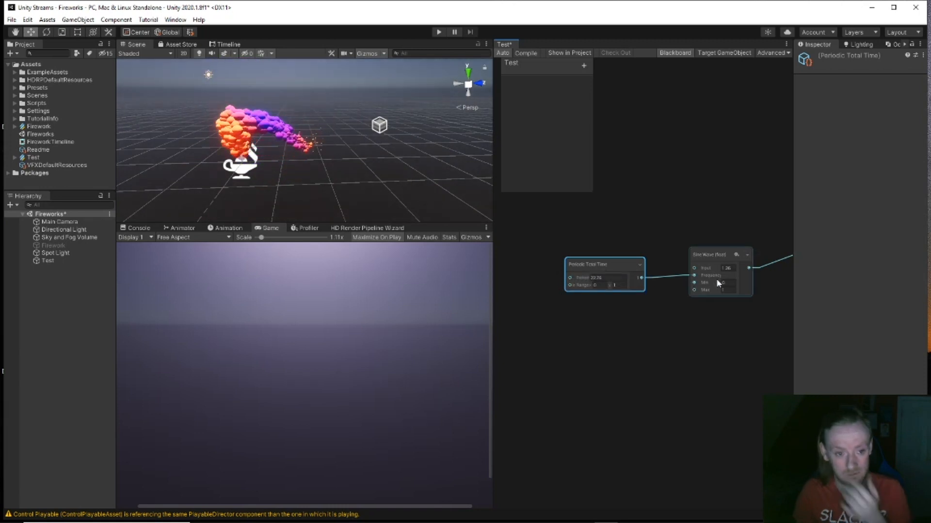
left_click(728, 270)
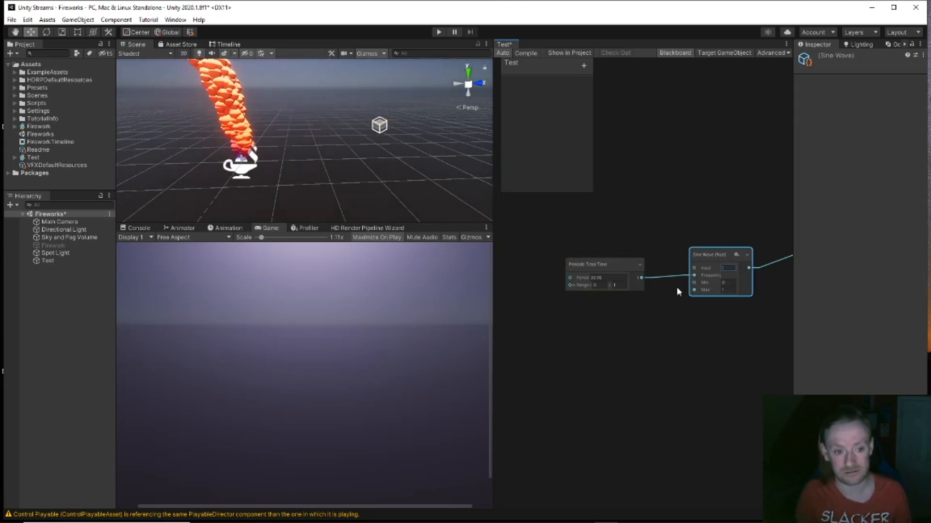
middle_click_drag(706, 340, 680, 355)
Step: Set the Periodic Total Time Range maximum to 5 and its Period to 20
left_click(591, 299)
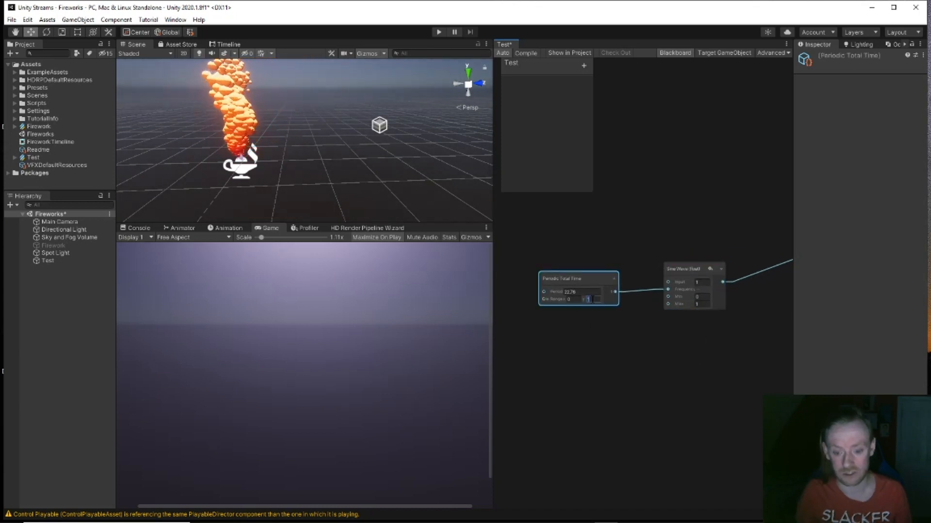
type("5")
key("Return")
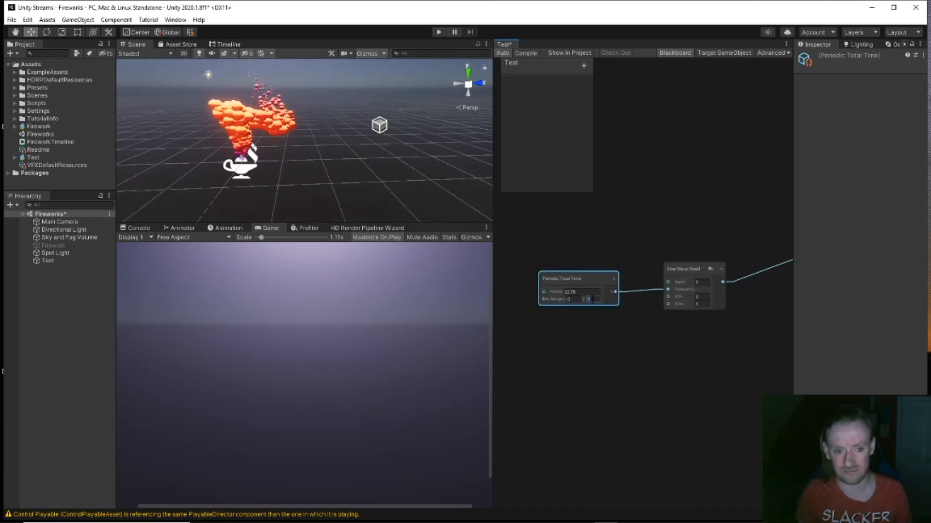
left_click(586, 292)
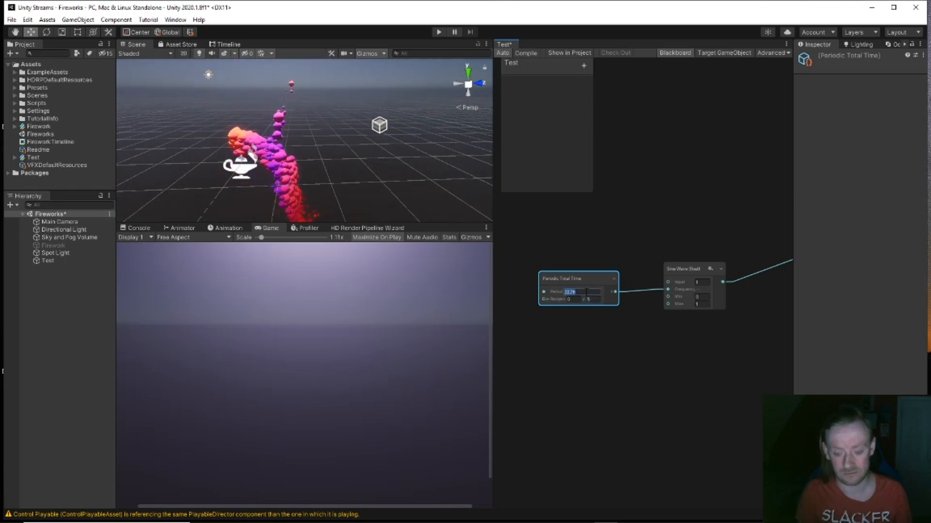
type("5")
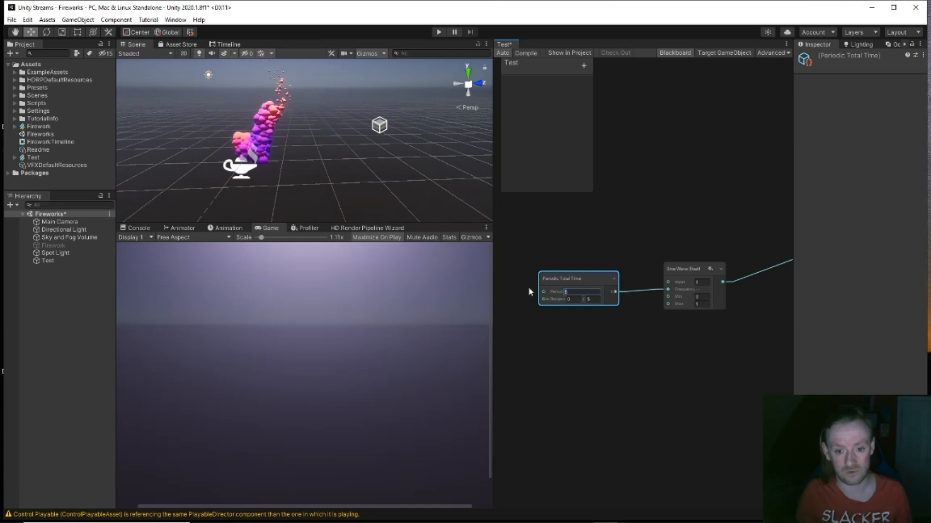
type("1")
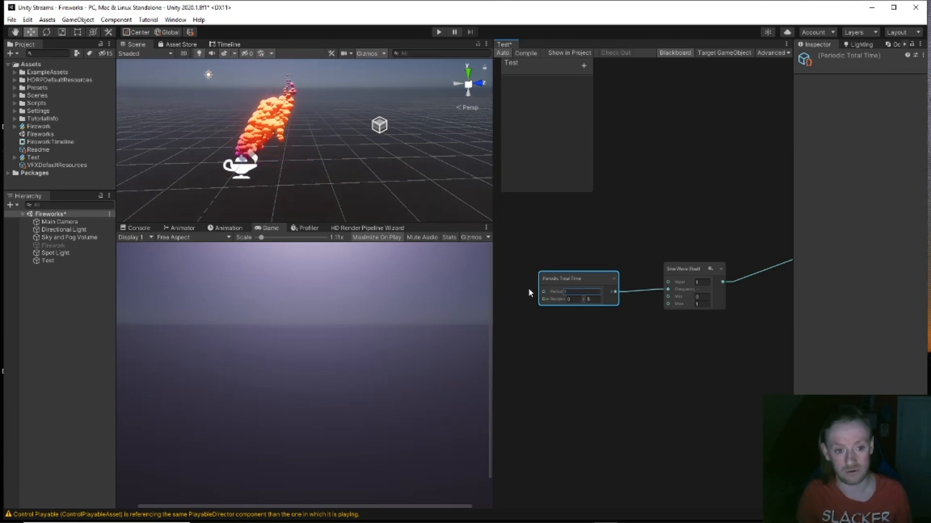
type("20")
key("Return")
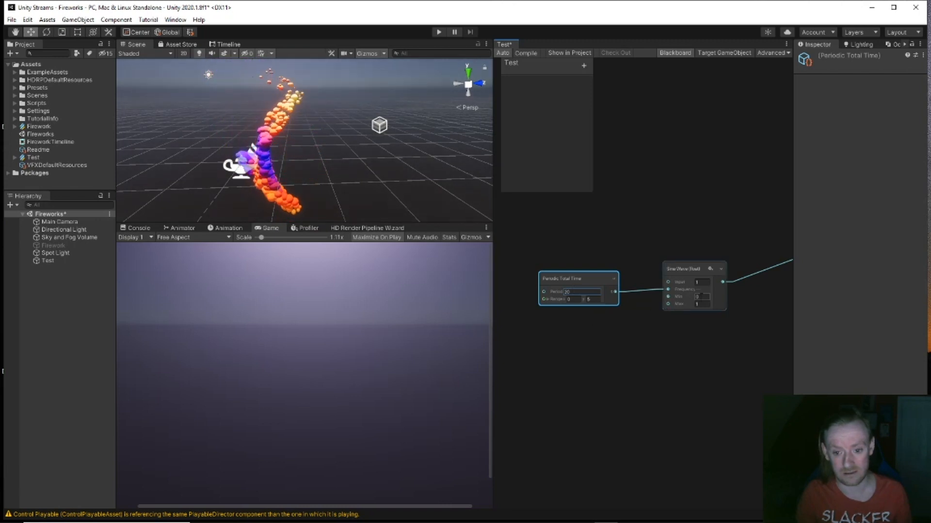
left_click(700, 304)
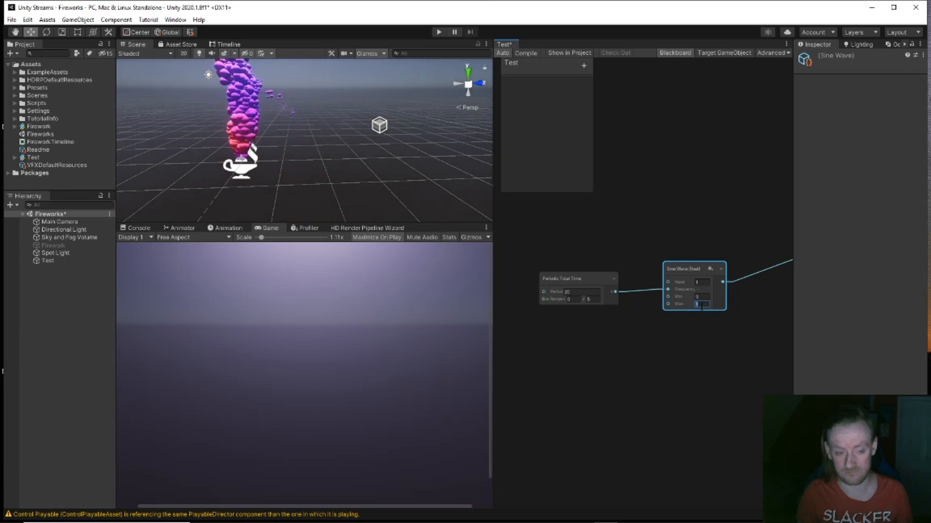
middle_click_drag(694, 380, 584, 352)
Step: Enter 1.45 for the Sine Wave Max, then scrub it up to 7.21
left_click(588, 301)
type("1.45")
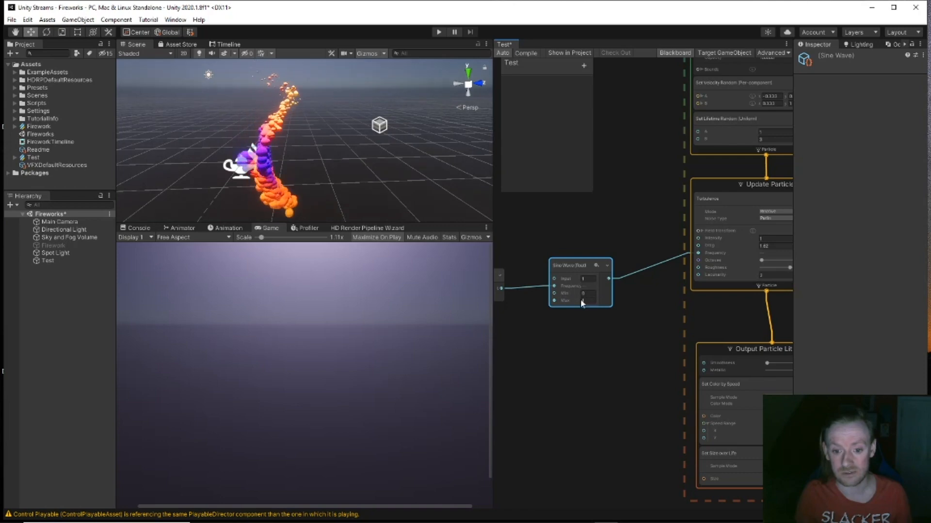
left_click_drag(589, 301, 662, 304)
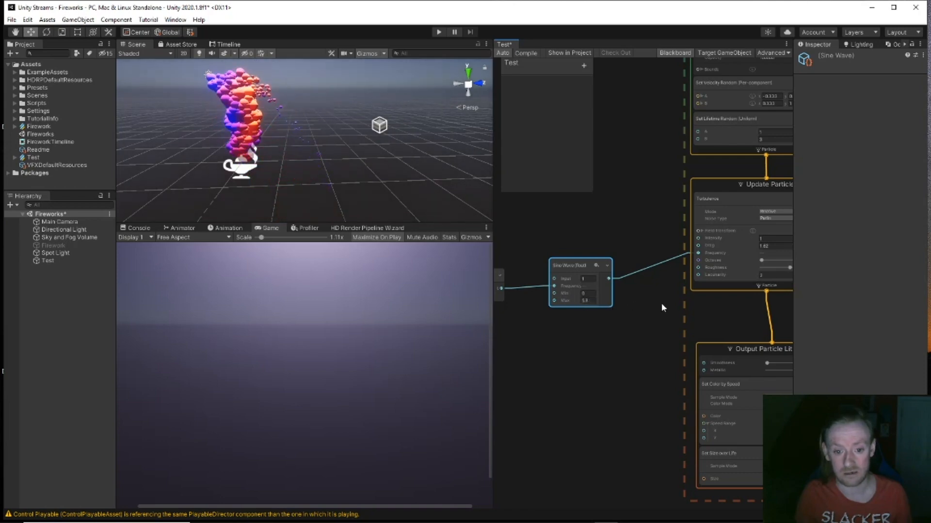
left_click_drag(688, 301, 678, 301)
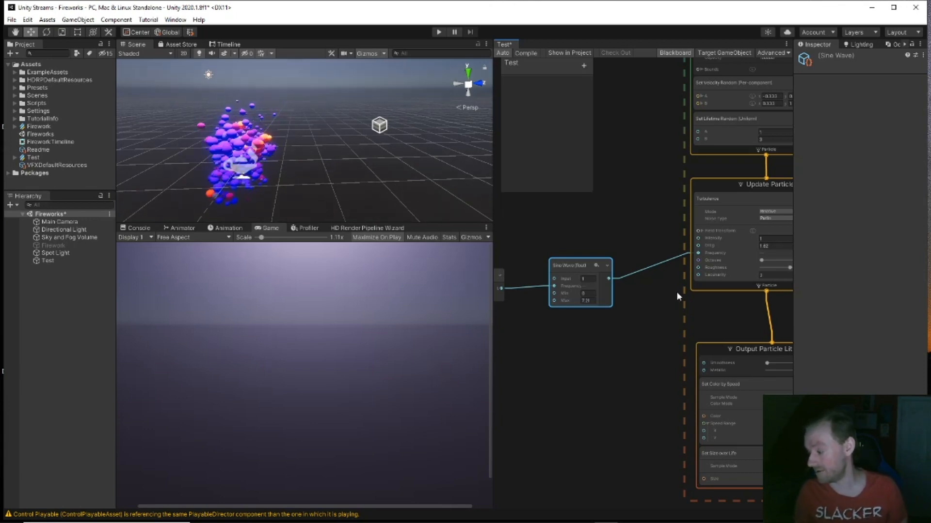
middle_click_drag(335, 156, 366, 149)
scroll(367, 177, "up", 4)
scroll(346, 155, "down", 2)
Step: Scrub the Periodic Total Time Period to 62.36 and its Range maximum to 12.43
middle_click_drag(557, 232, 608, 216)
middle_click_drag(534, 215, 562, 221)
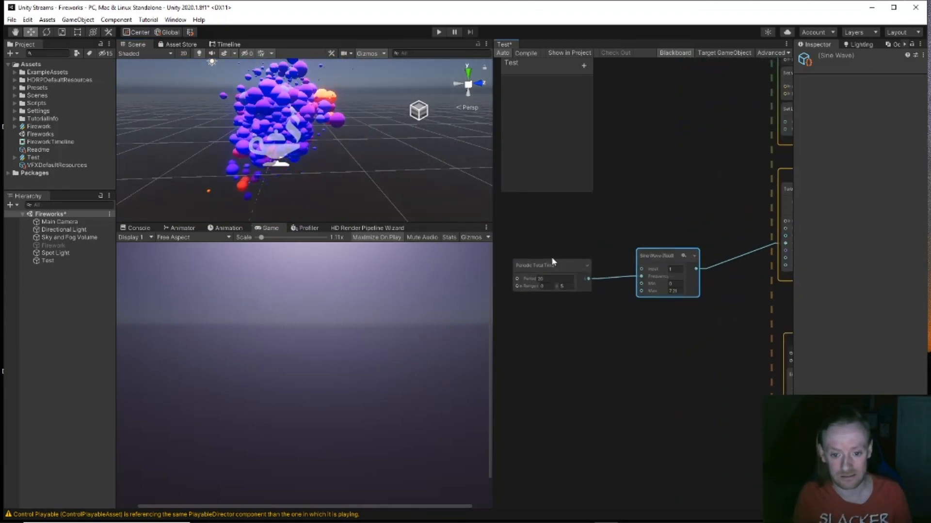
left_click_drag(522, 280, 923, 279)
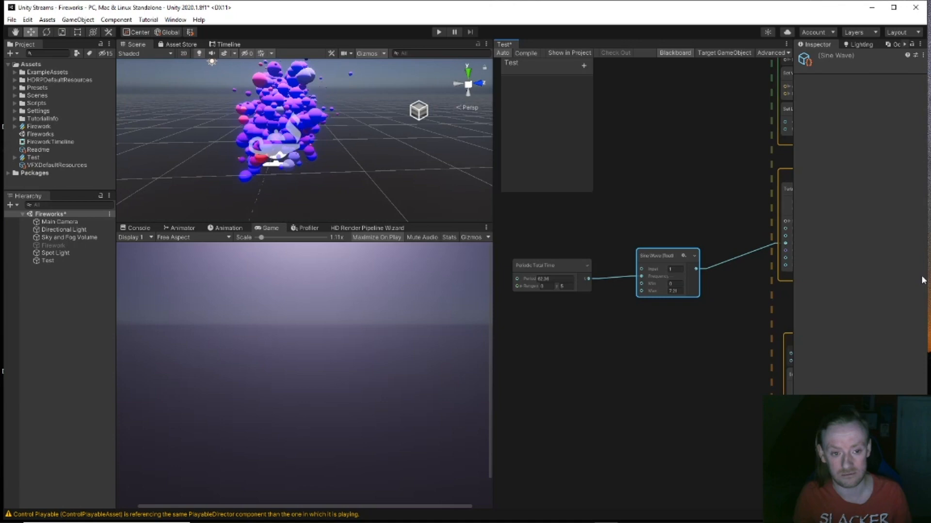
middle_click_drag(614, 212, 611, 232)
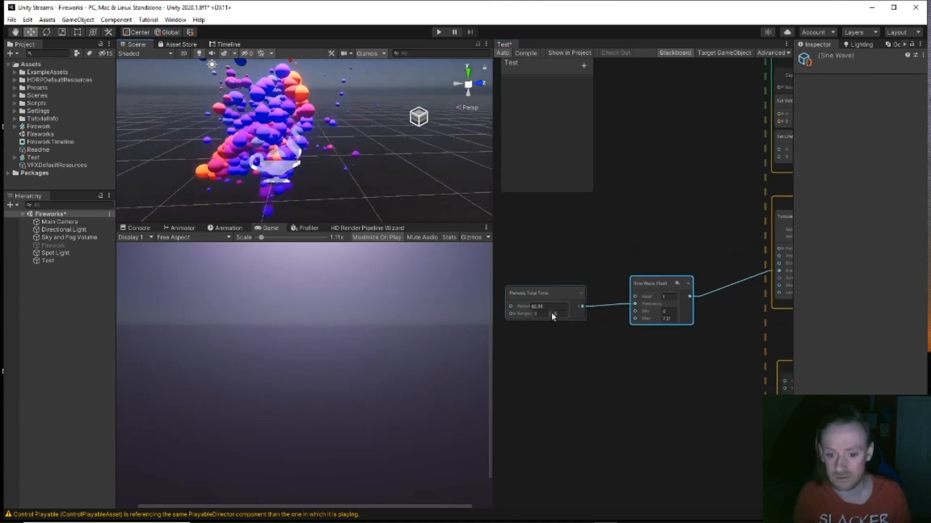
left_click_drag(551, 314, 613, 321)
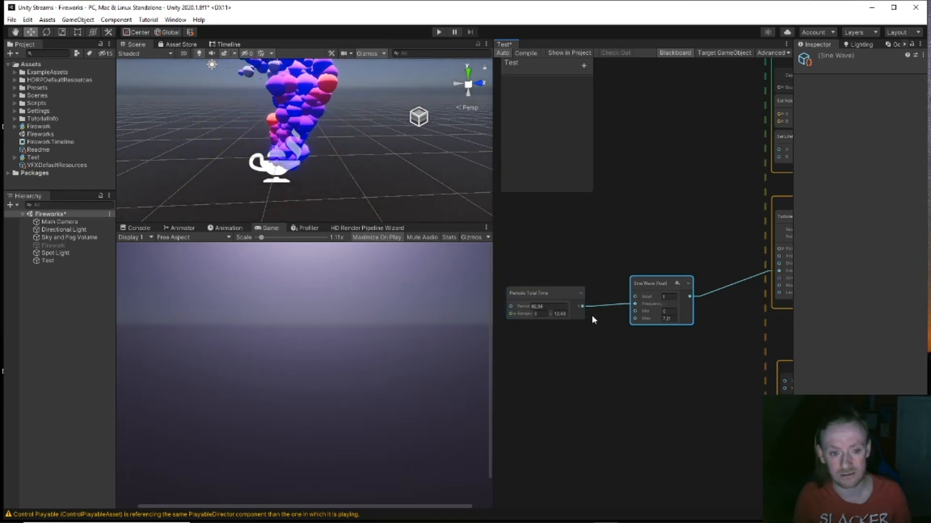
scroll(392, 181, "down", 2)
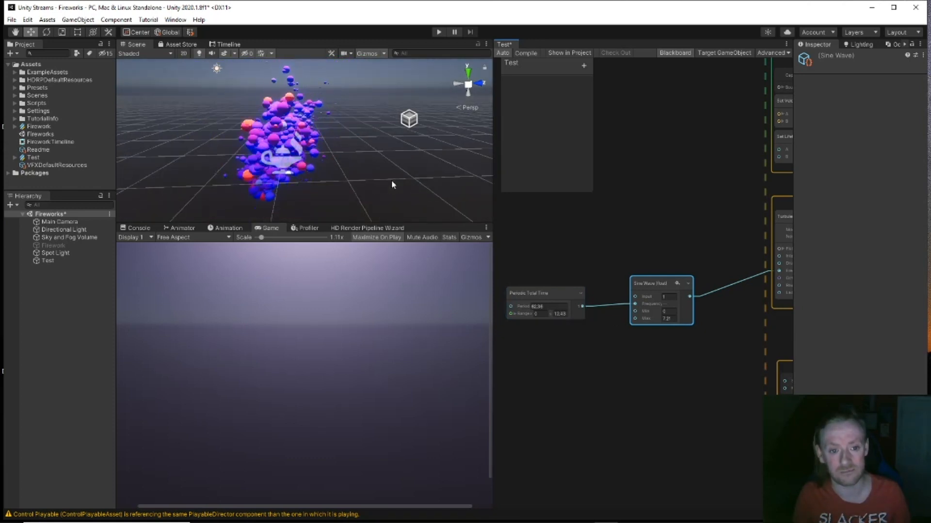
middle_click_drag(394, 173, 365, 171)
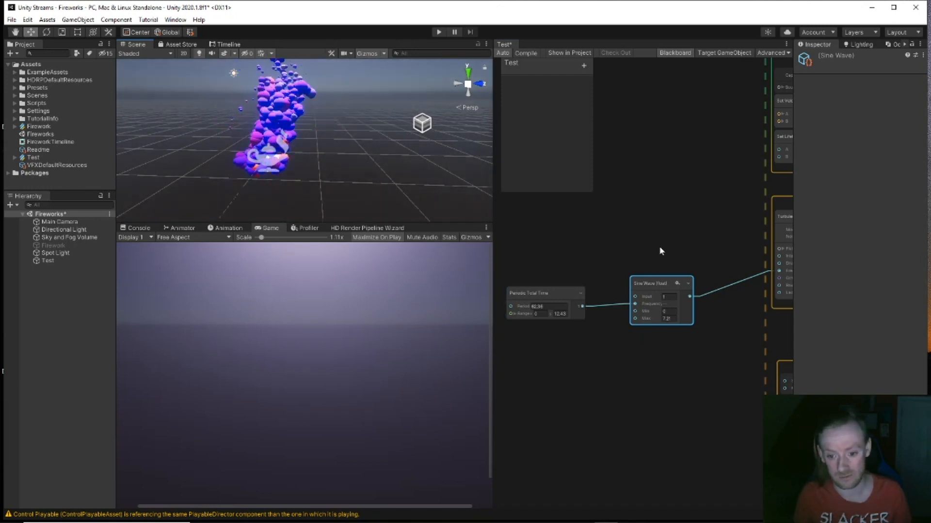
left_click_drag(660, 248, 665, 368)
Step: Delete the Sine Wave node and add a Sine node wired from Periodic Total Time's output
key("Delete")
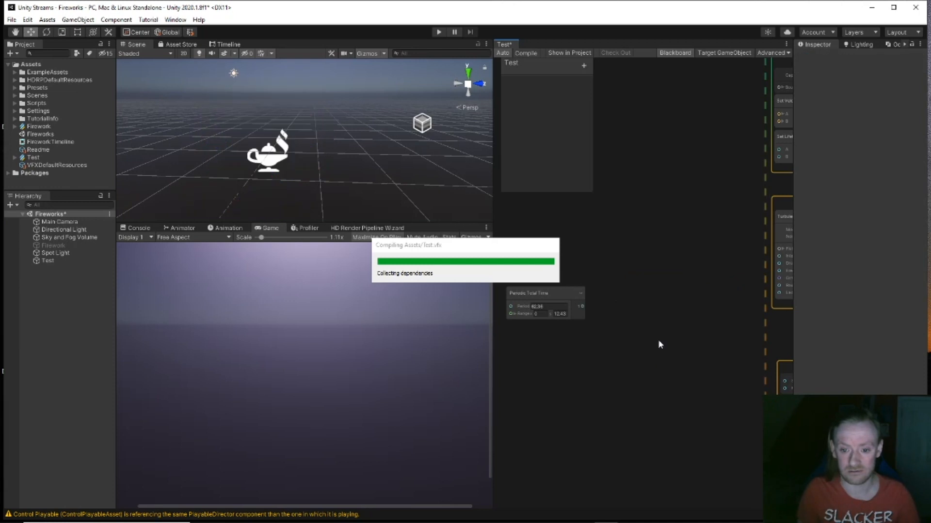
left_click_drag(582, 306, 617, 287)
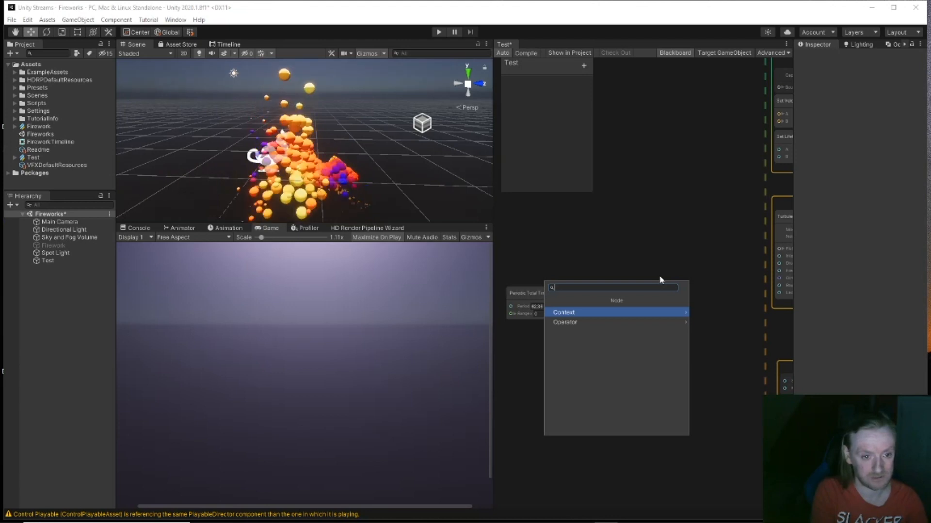
type("sin")
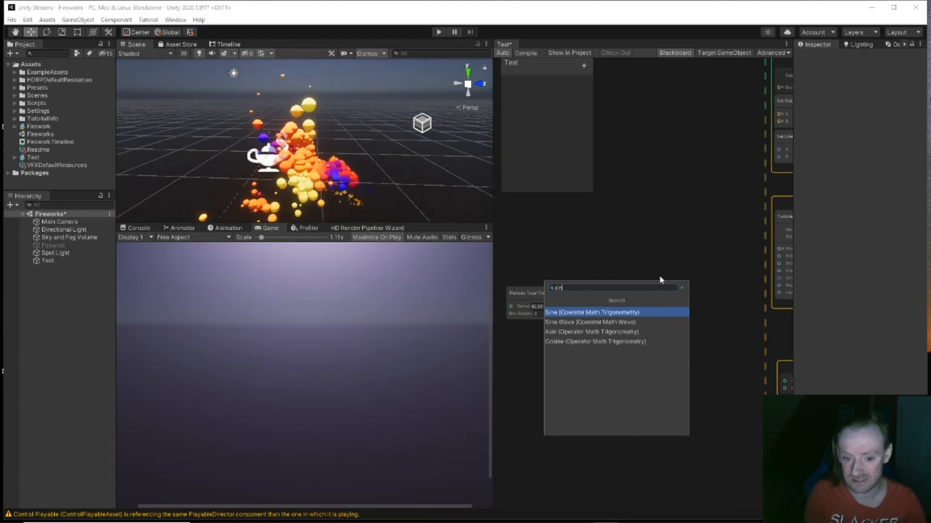
key("Return")
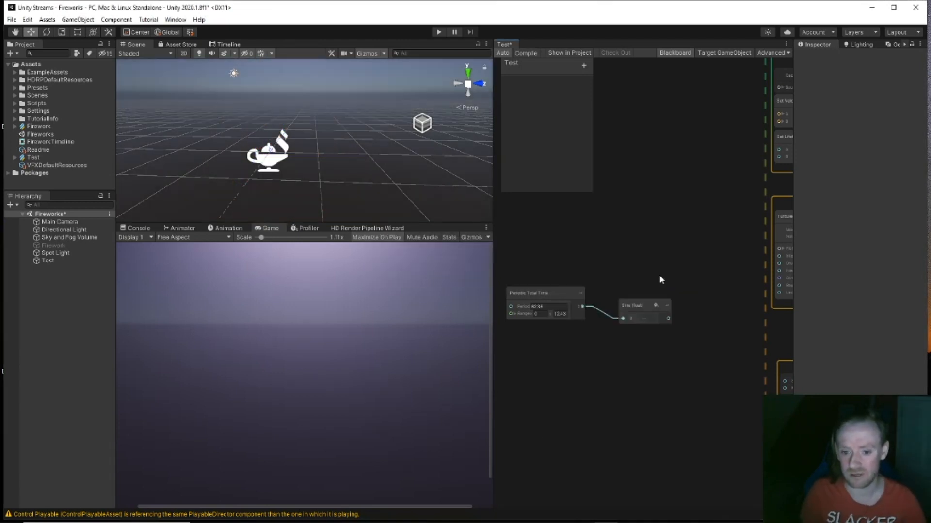
Step: Connect the Sine node's output to Turbulence Frequency
middle_click_drag(684, 314, 646, 301)
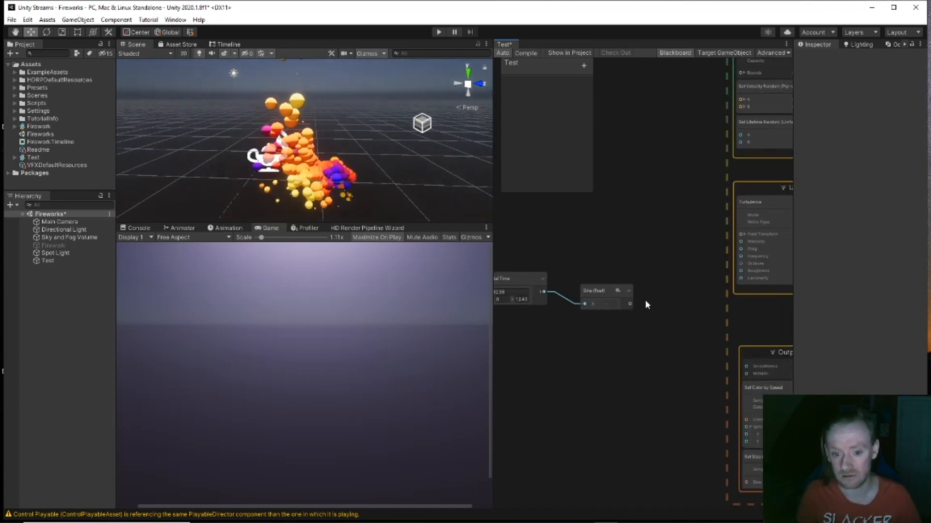
left_click_drag(631, 303, 654, 288)
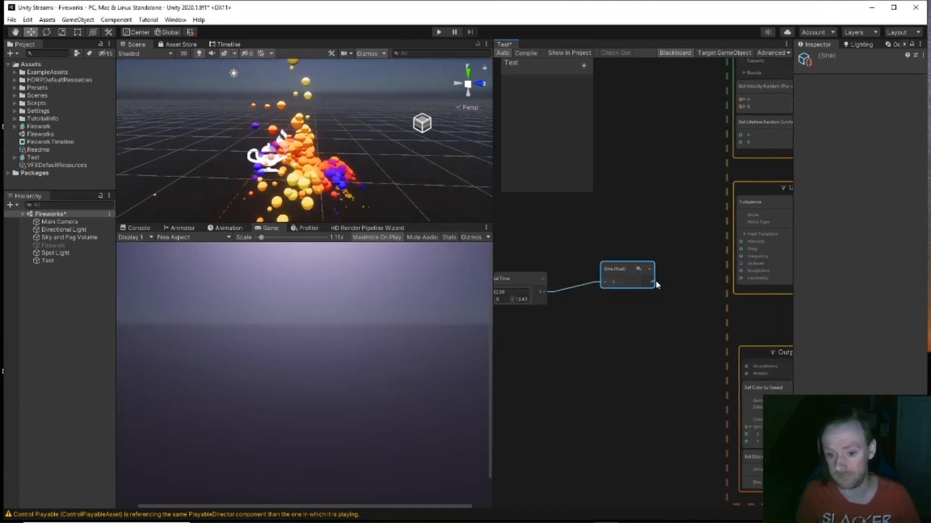
left_click_drag(717, 263, 741, 256)
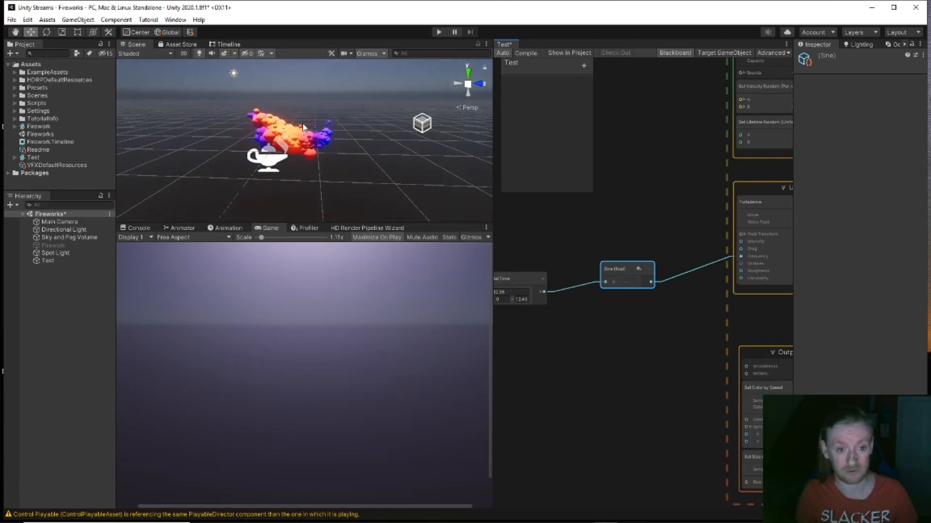
middle_click_drag(549, 251, 646, 235)
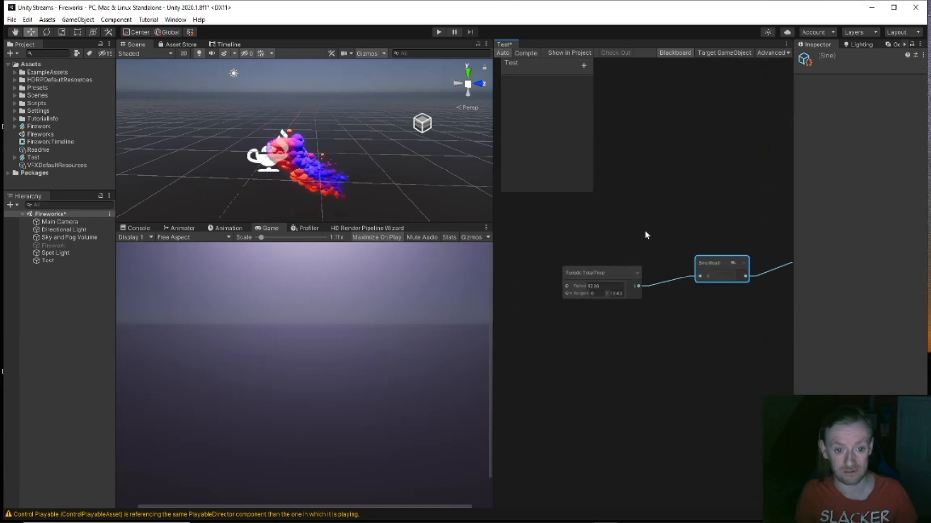
Step: Enter 10 for both the Period and the Range maximum of Periodic Total Time
left_click(613, 287)
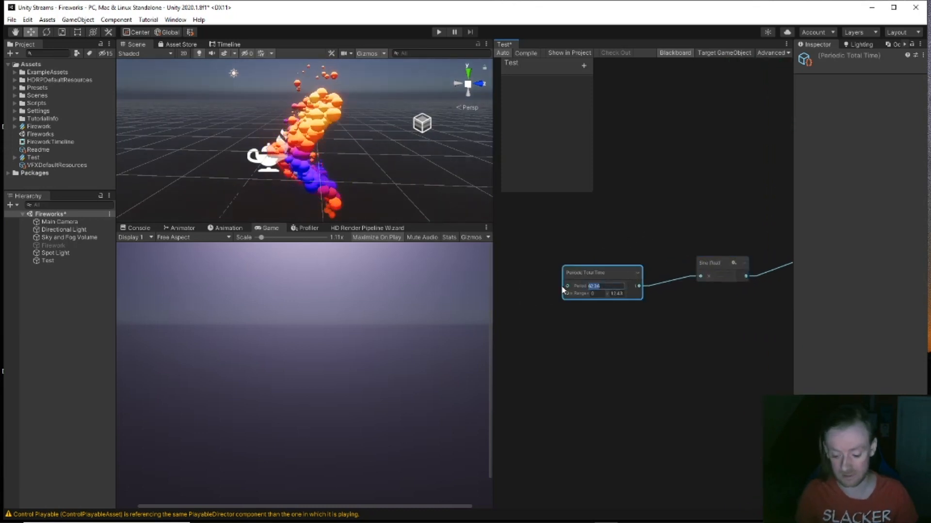
type("10")
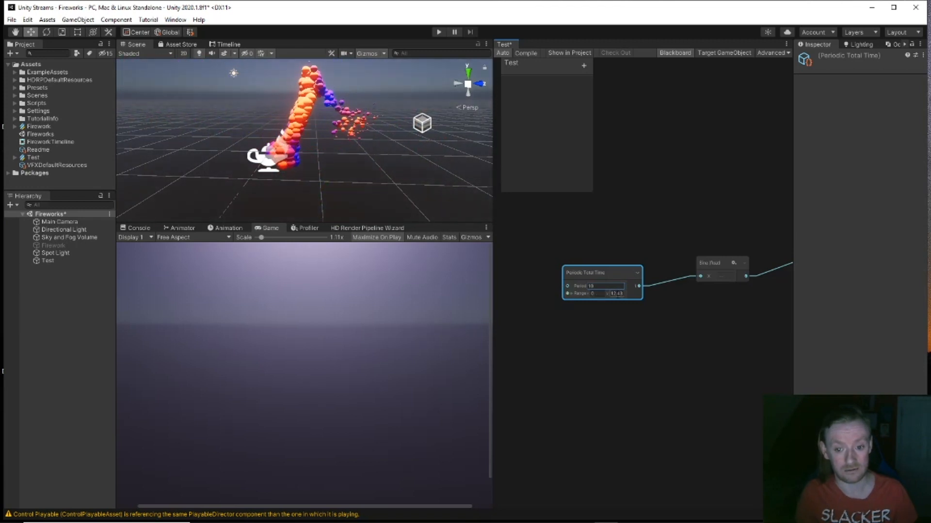
type("10")
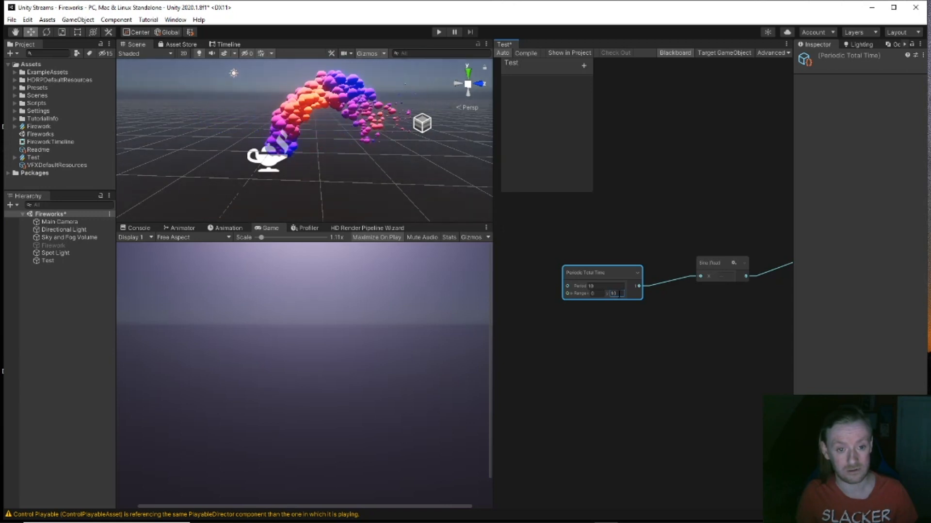
middle_click_drag(629, 367, 445, 359)
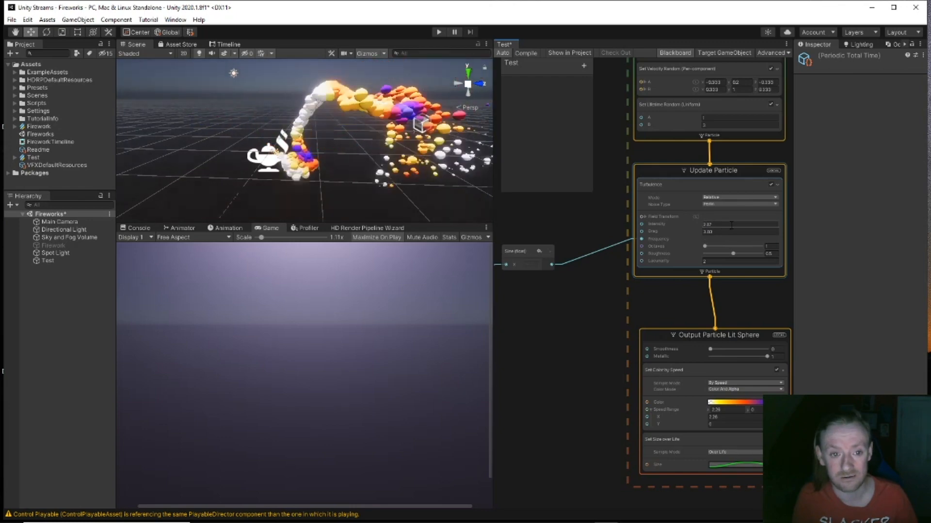
Step: Drag the Set Color by Speed Speed Range X from 2.26 up to about 4.33
scroll(383, 180, "down", 3)
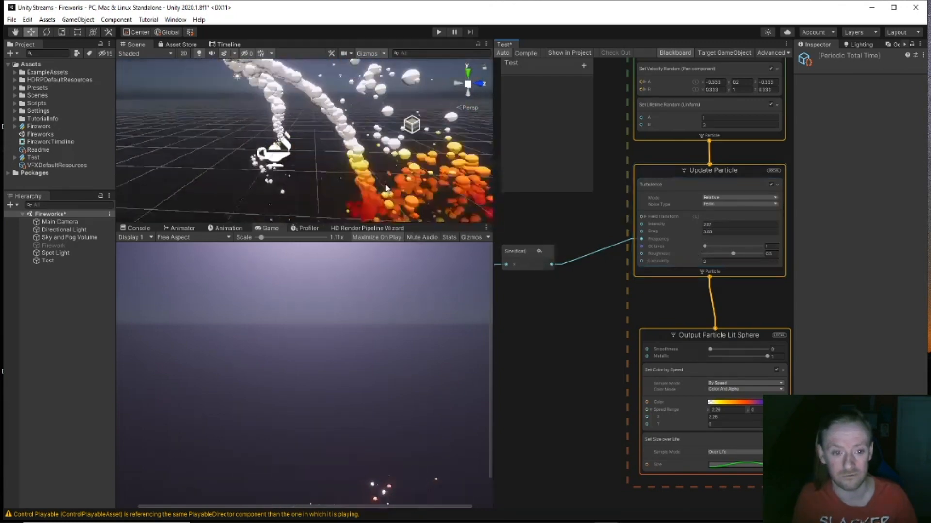
middle_click_drag(383, 160, 373, 179)
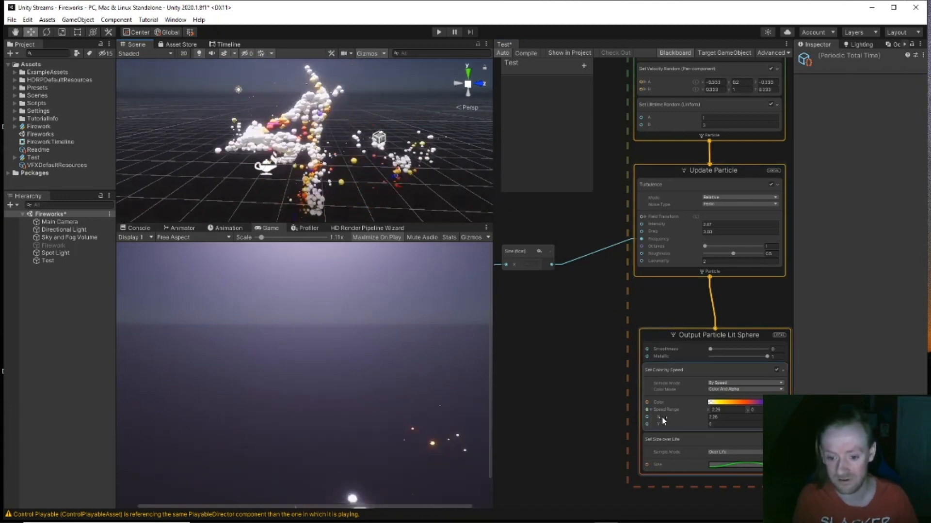
left_click_drag(705, 417, 714, 412)
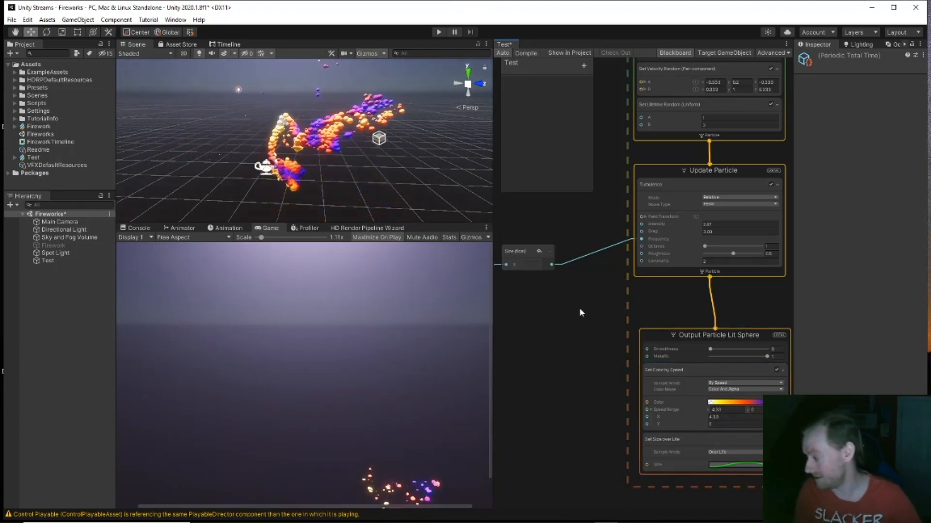
middle_click_drag(571, 383, 516, 345)
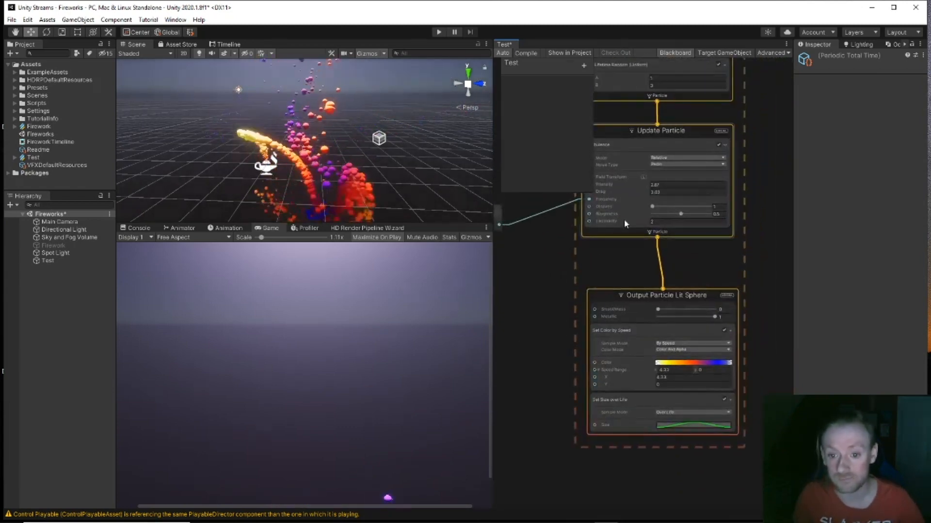
Step: Add a Conform to Sphere (Force) block to Update Particle via the 'con' search
left_click(661, 135)
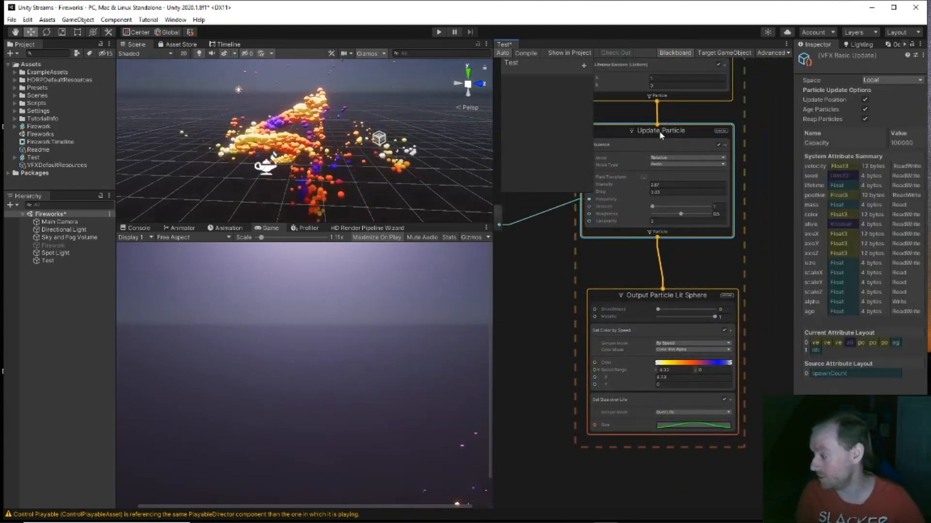
key("space")
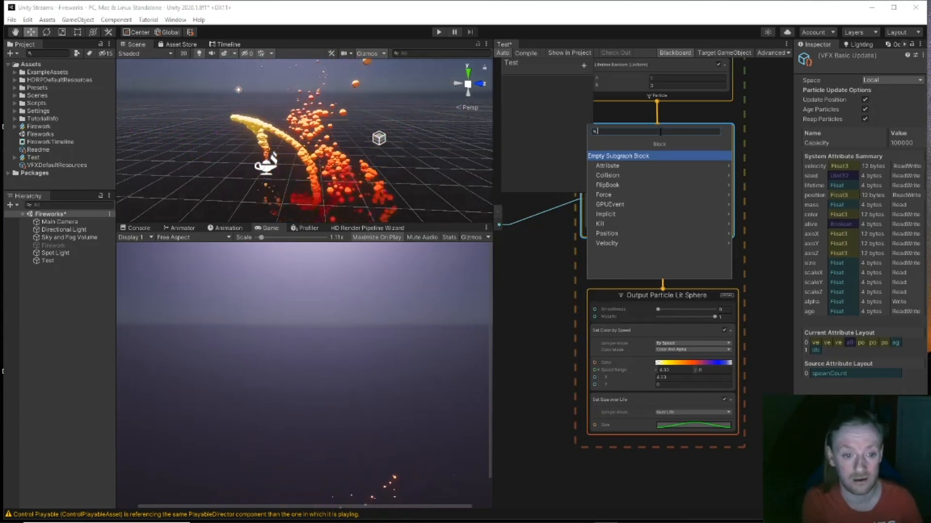
type("con")
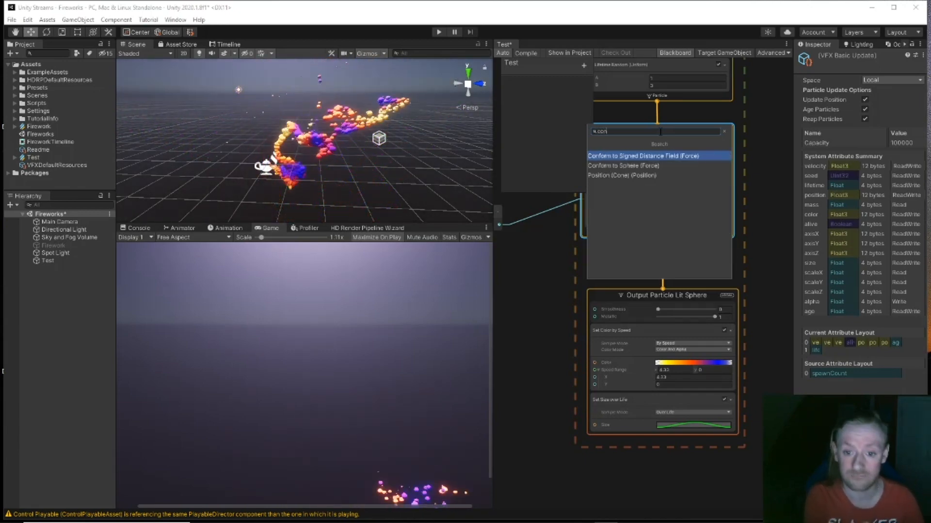
key("Down")
key("Return")
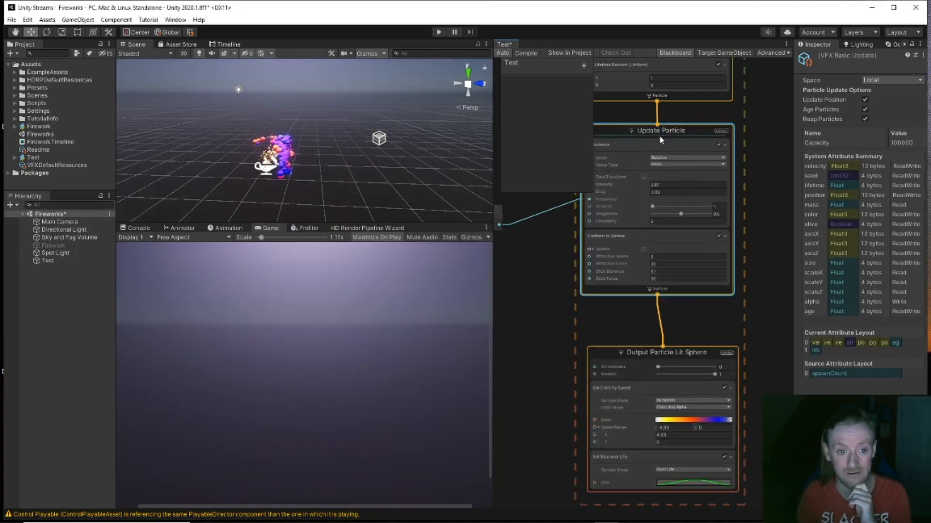
scroll(336, 180, "up", 1)
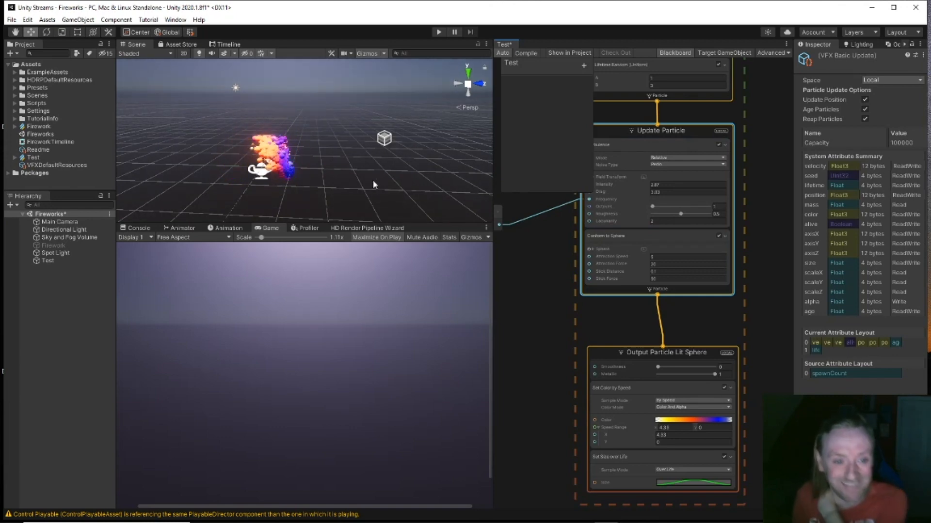
scroll(316, 178, "up", 1)
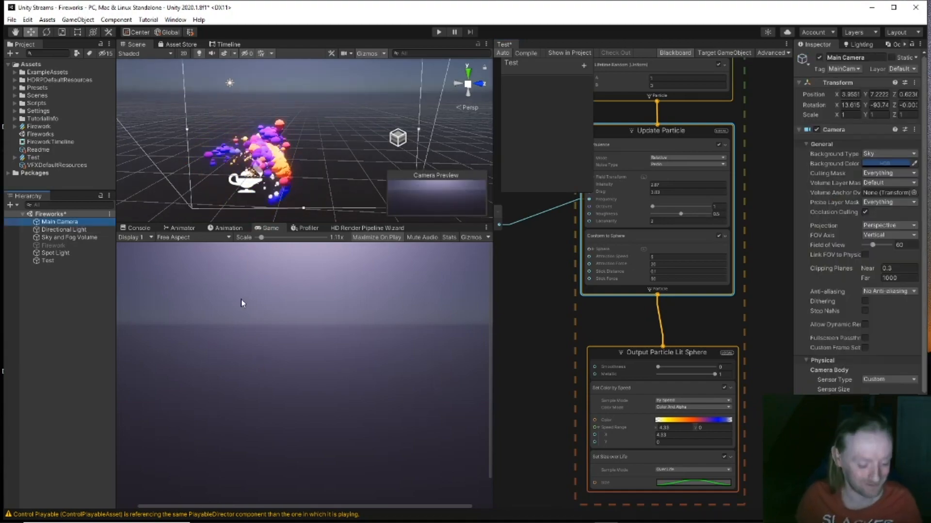
Step: Move the Main Camera to about (3.42, 1.21, -1.23) so the Game view frames the particles up close
middle_click_drag(260, 201, 324, 182)
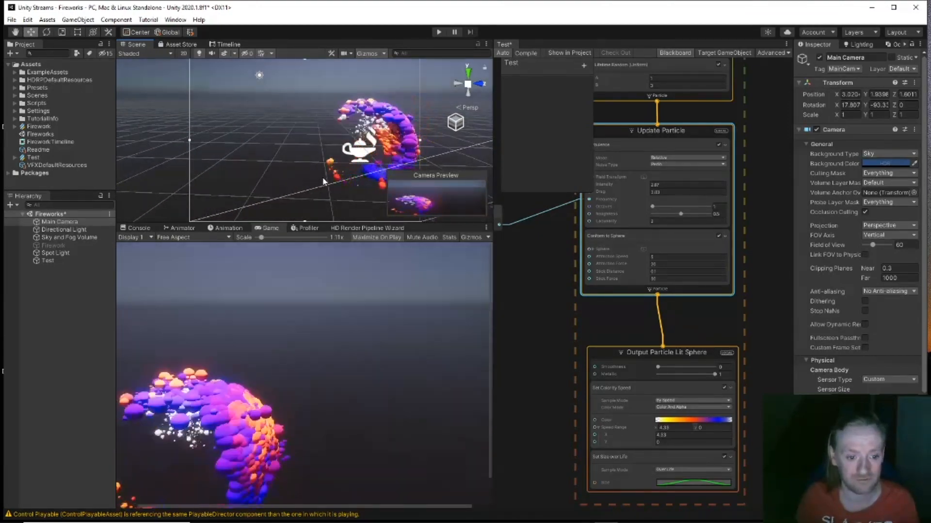
middle_click_drag(327, 179, 291, 186)
scroll(334, 166, "up", 3)
middle_click_drag(339, 163, 321, 161)
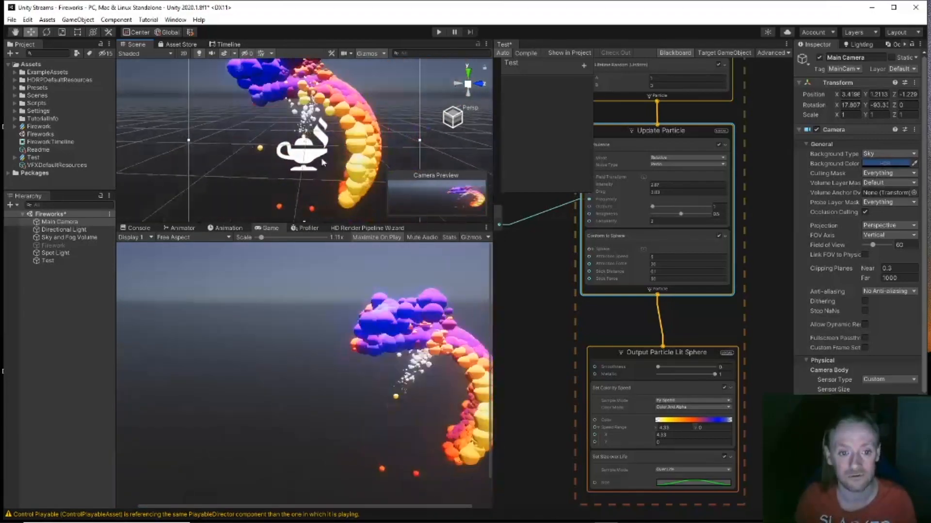
scroll(321, 161, "down", 4)
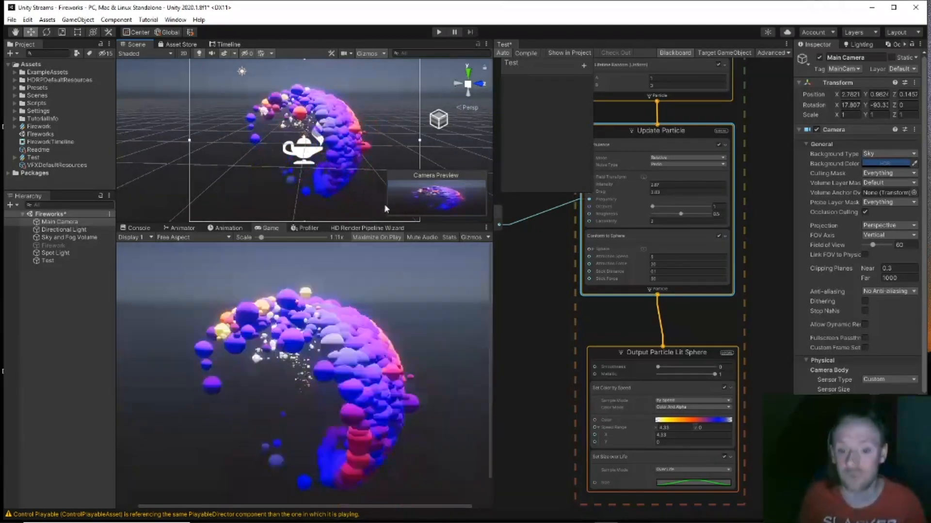
Step: Add a Position (Torus) block to the Output Particle Lit Sphere context from the 'pos' block search
left_click(626, 364)
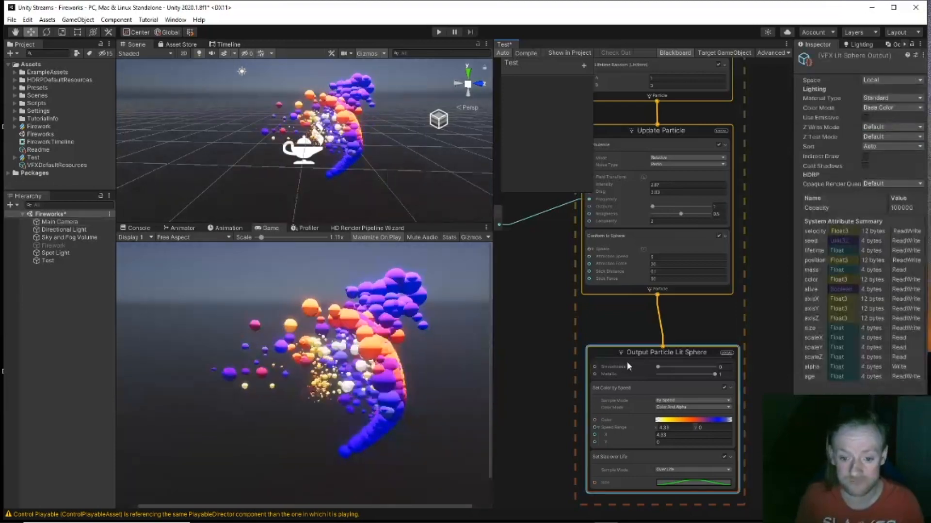
key("ctrl+z")
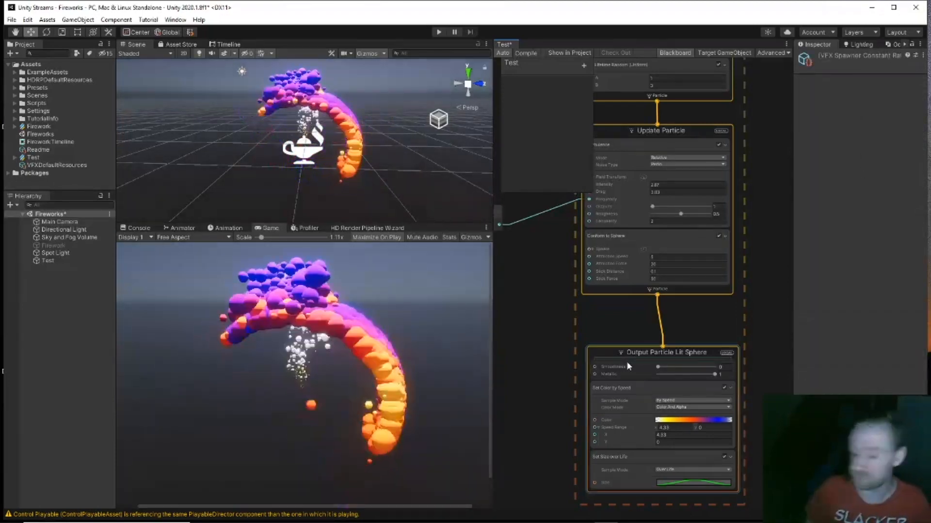
left_click(641, 357)
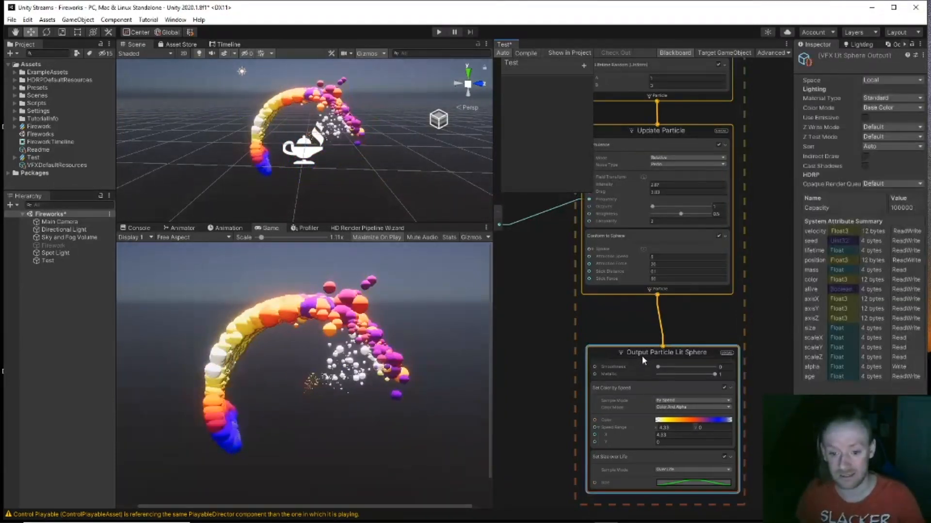
key("space")
type("pos")
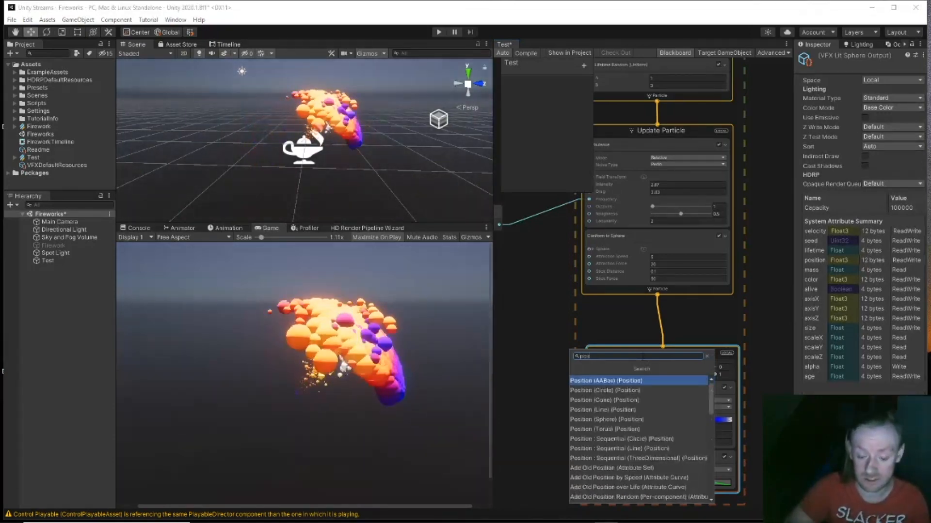
key("Down")
key("Down")
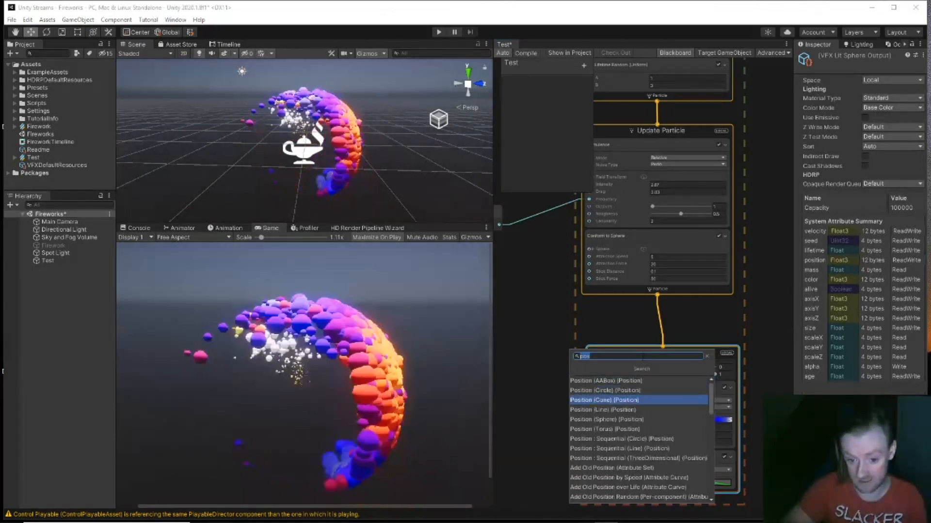
key("Up")
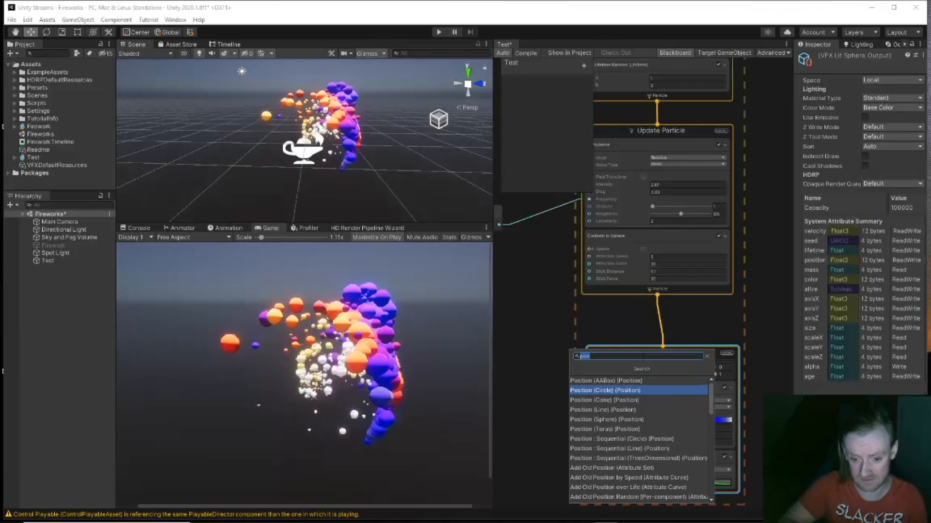
key("Down")
key("Down")
key("Down")
key("Down")
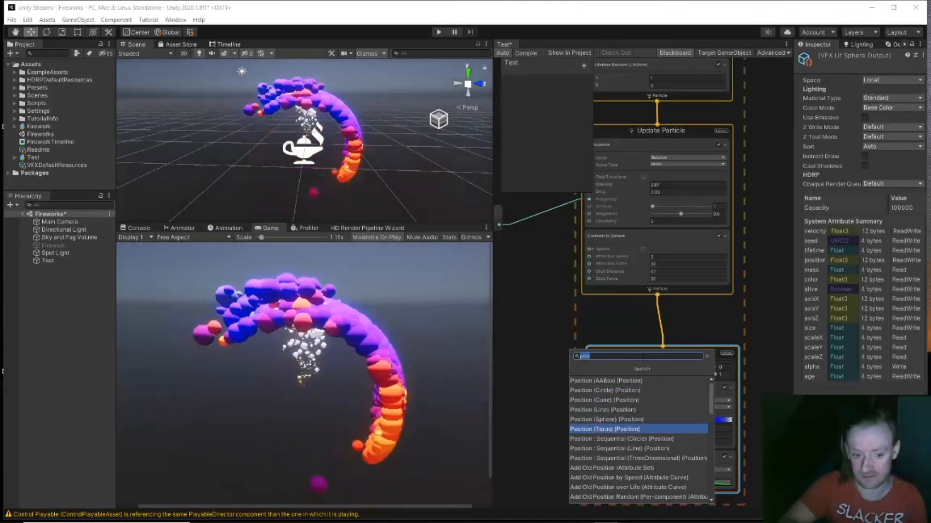
key("Return")
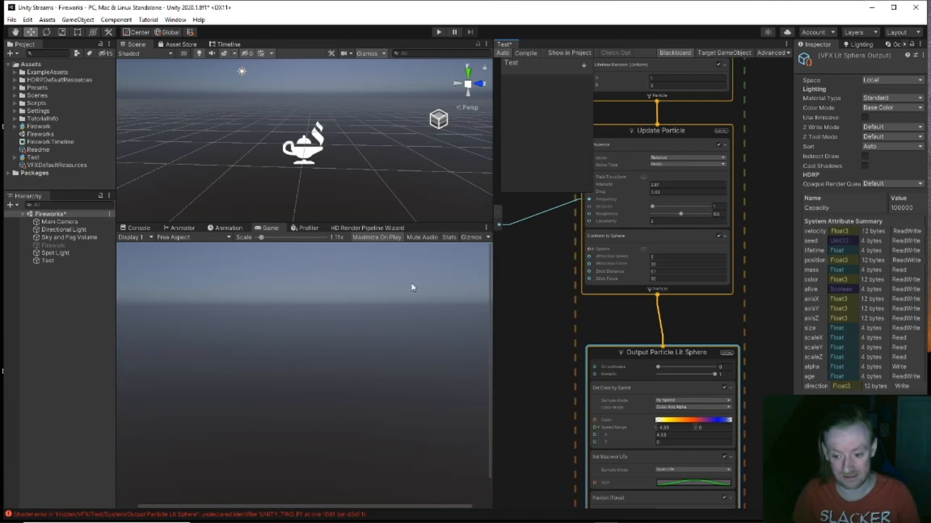
scroll(352, 296, "down", 1)
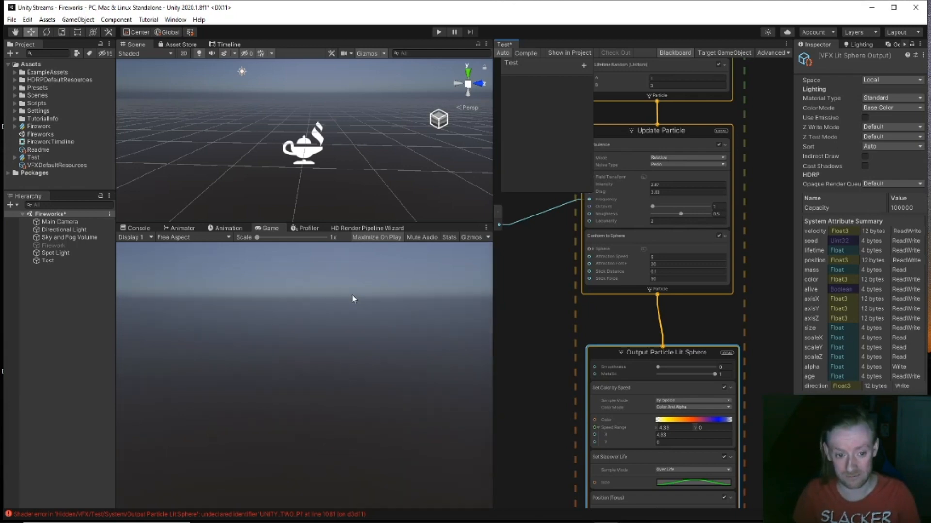
scroll(324, 189, "down", 2)
middle_click_drag(556, 346, 541, 305)
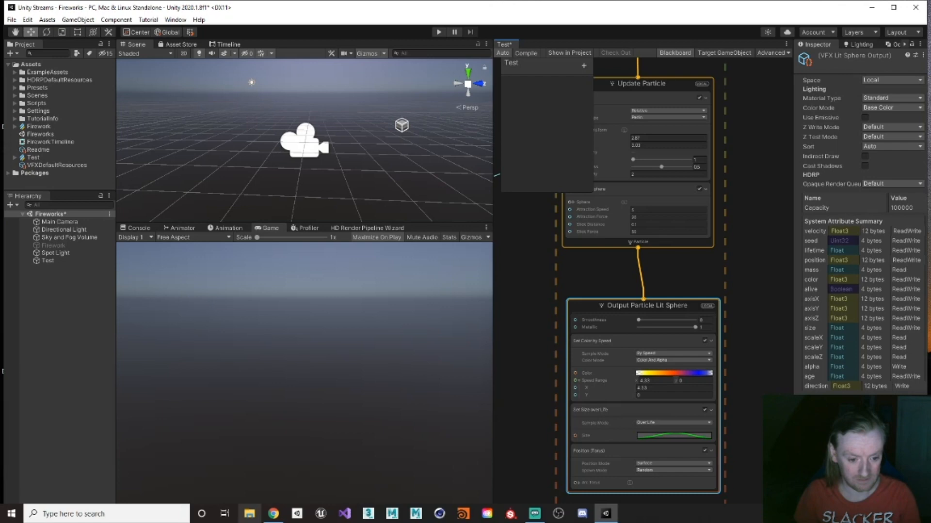
Step: Clear the Console errors, recompile the graph, and delete the Position (Torus) block
left_click(139, 228)
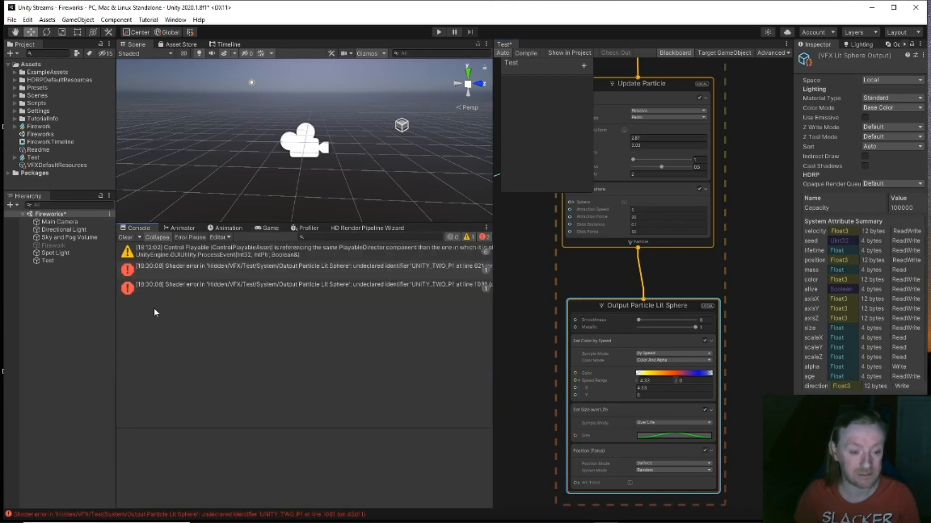
left_click(130, 236)
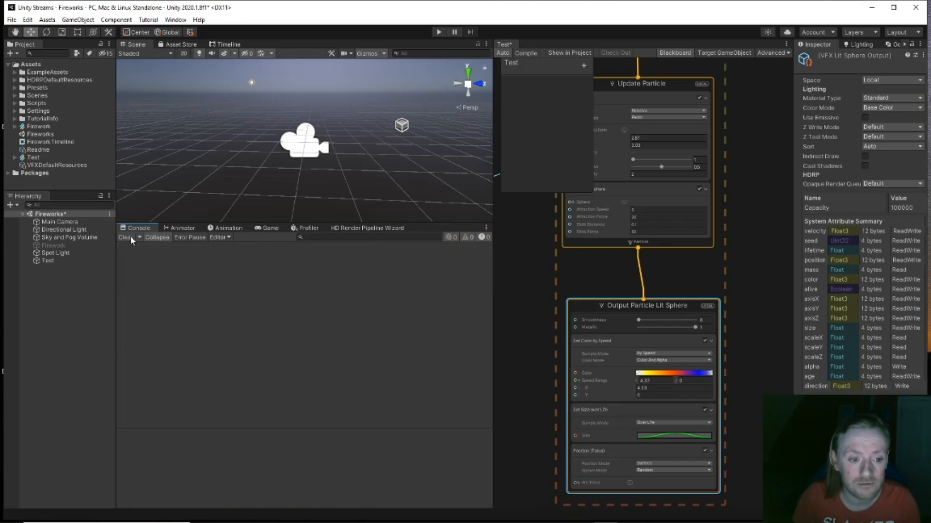
middle_click_drag(539, 368, 524, 307)
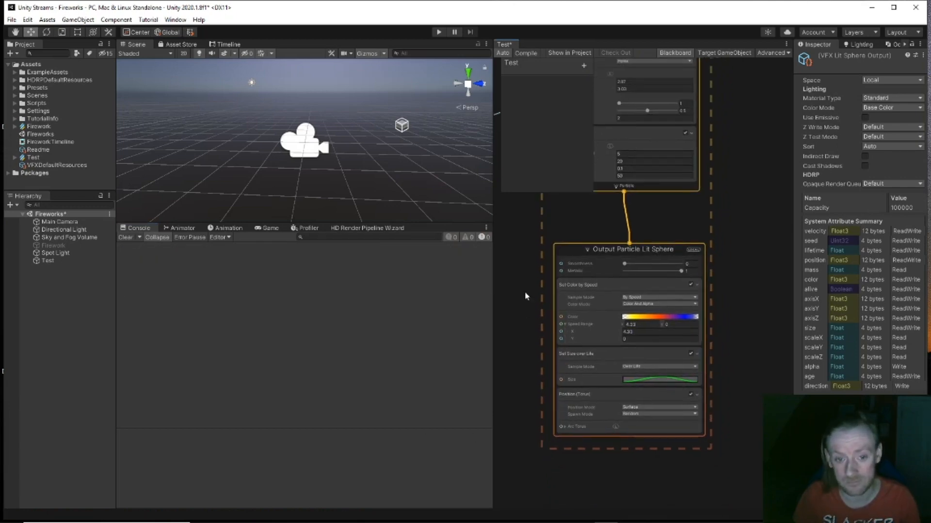
left_click(533, 55)
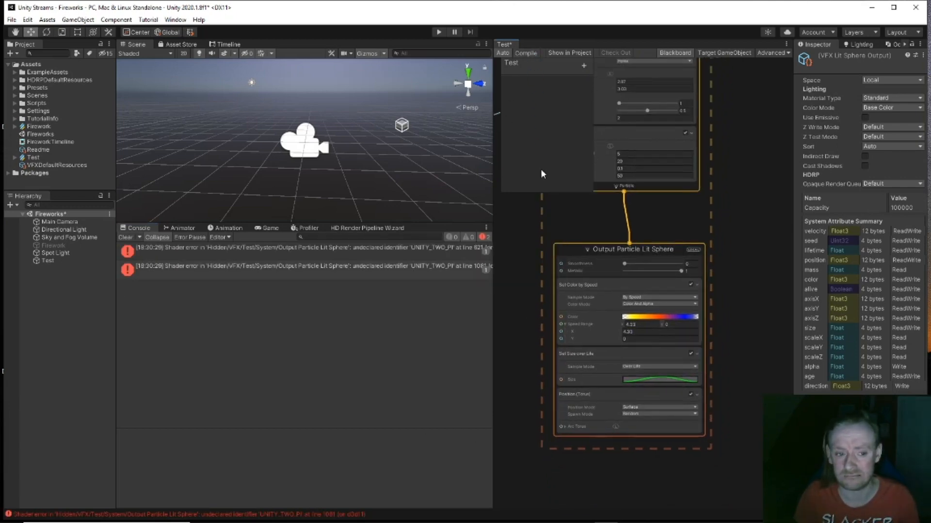
left_click(580, 398)
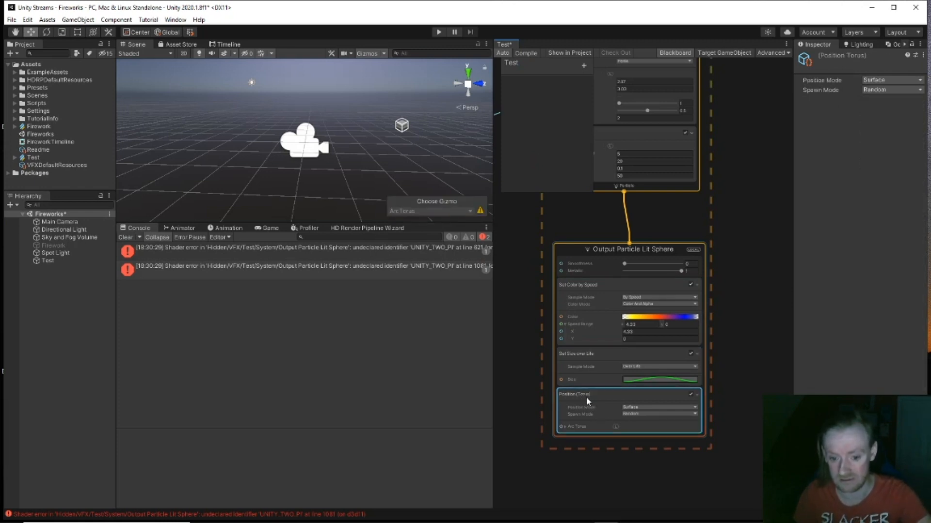
key("Delete")
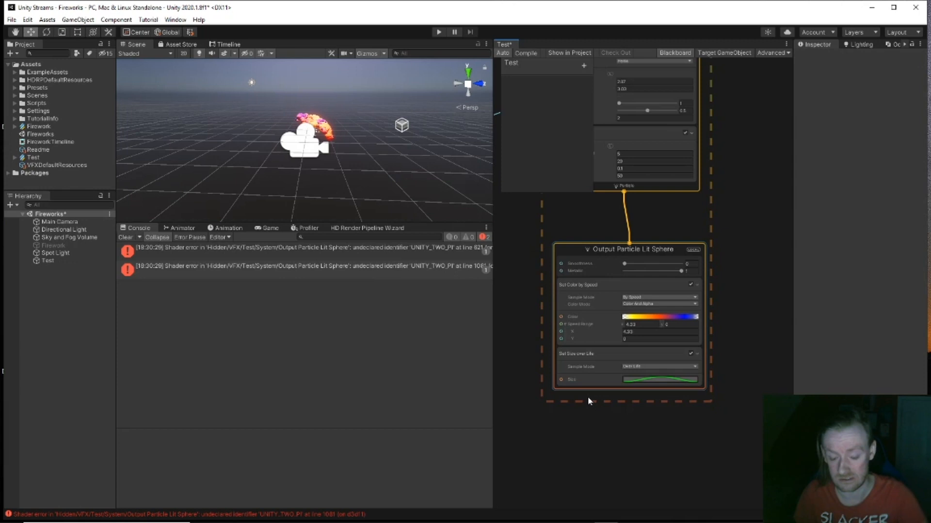
Step: Add a Position (Sphere) block to the Output Particle Lit Sphere context and switch to the Game view
left_click(623, 249)
key("space")
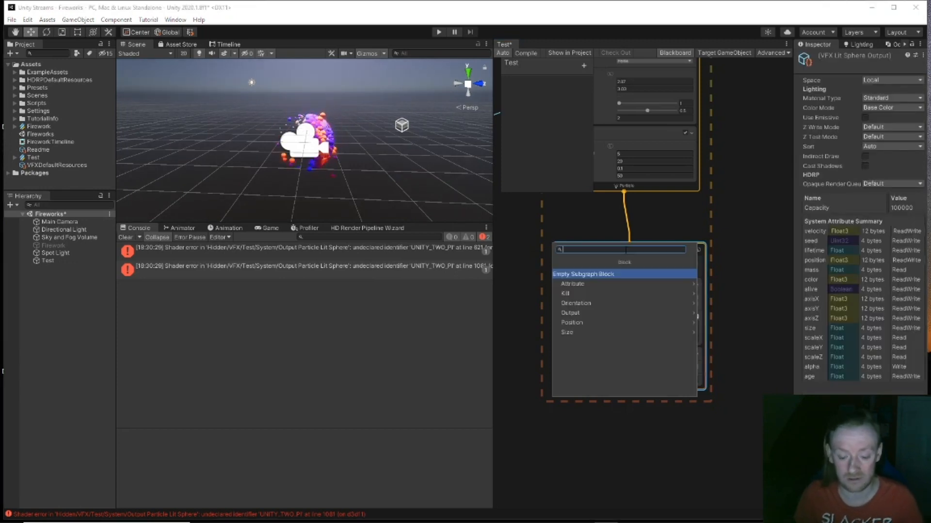
type("pos")
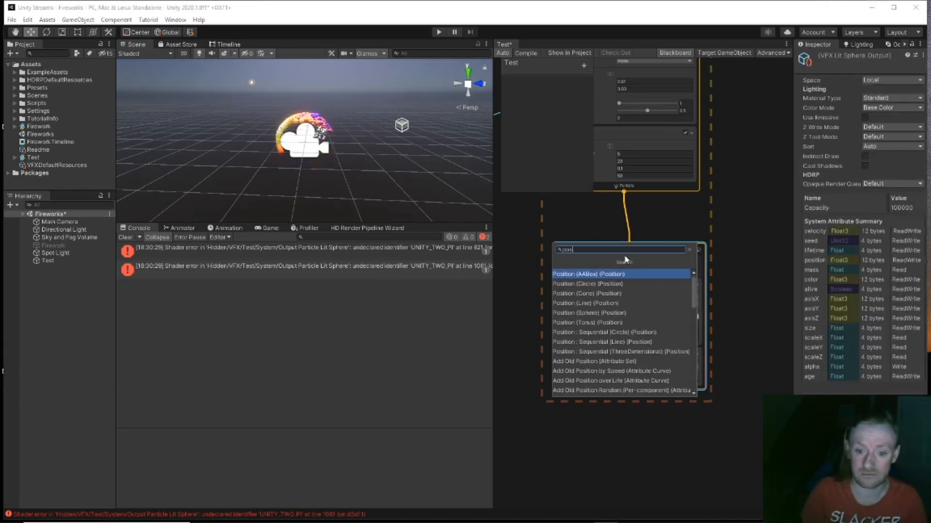
left_click(740, 169)
middle_click_drag(740, 169, 728, 225)
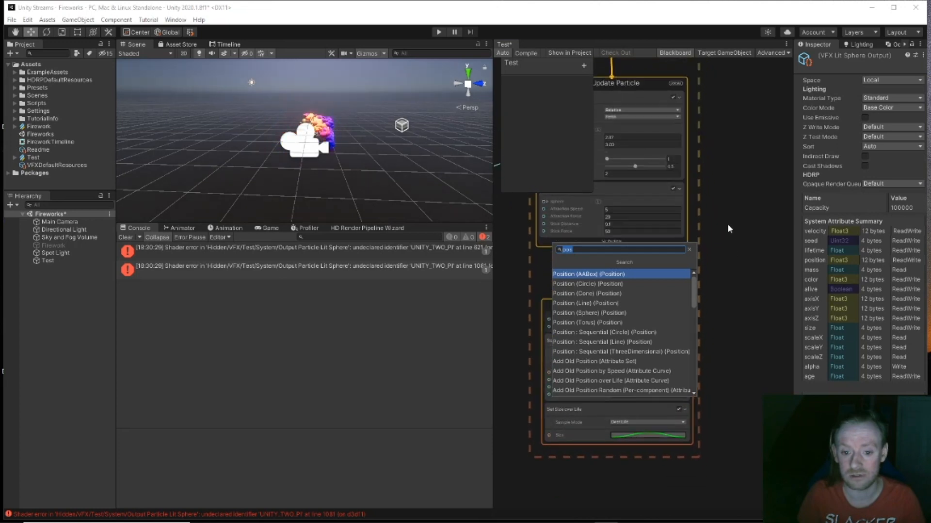
left_click(616, 315)
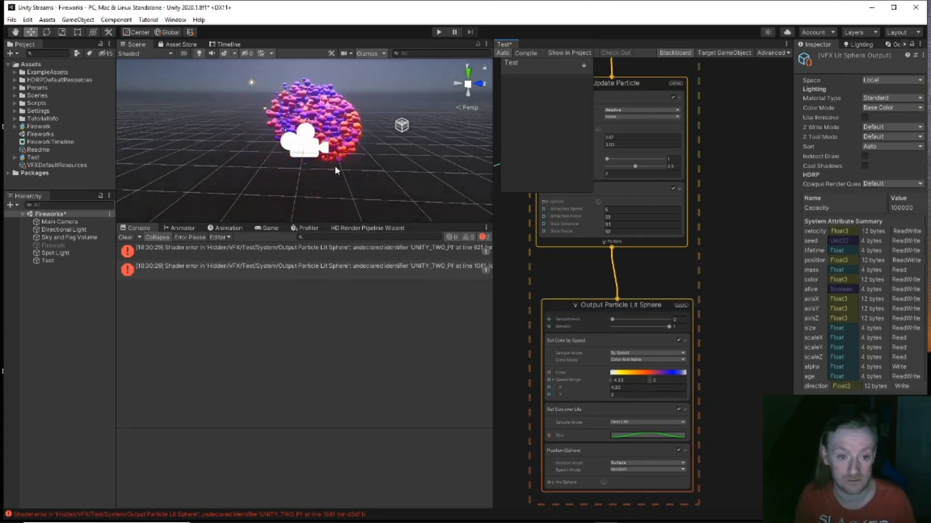
left_click(261, 230)
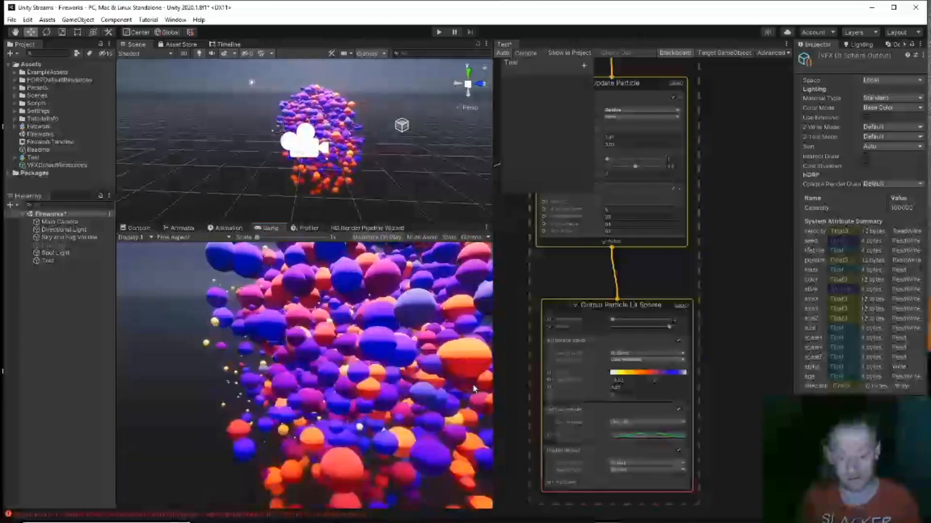
Step: Box-select the Periodic Total Time and Sine nodes and duplicate them with Ctrl+D
middle_click_drag(523, 386, 763, 423)
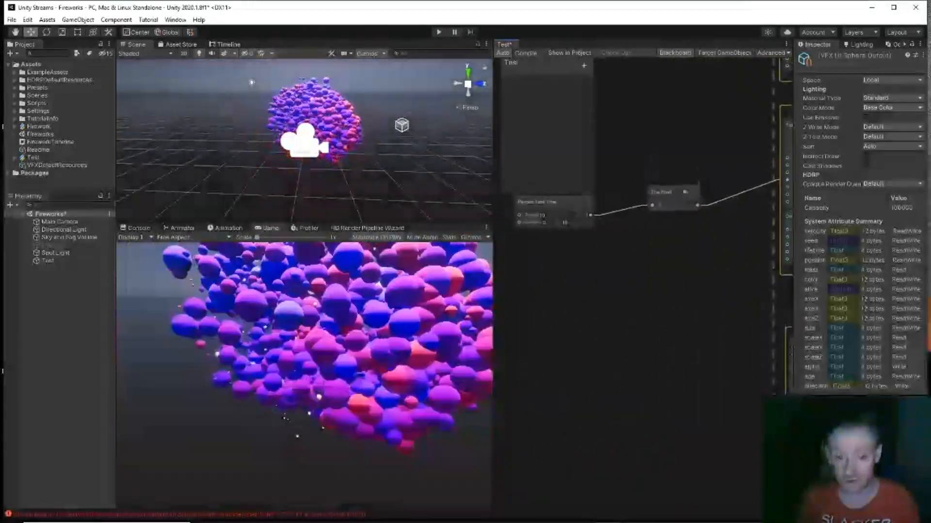
middle_click_drag(578, 194, 575, 235)
left_click_drag(577, 235, 722, 297)
key("ctrl+d")
Step: Move the copied nodes beside the Output context and reduce the Position (Sphere) arc
left_click_drag(589, 265, 568, 397)
middle_click_drag(661, 331, 582, 207)
left_click_drag(596, 252, 602, 393)
middle_click_drag(612, 389, 595, 278)
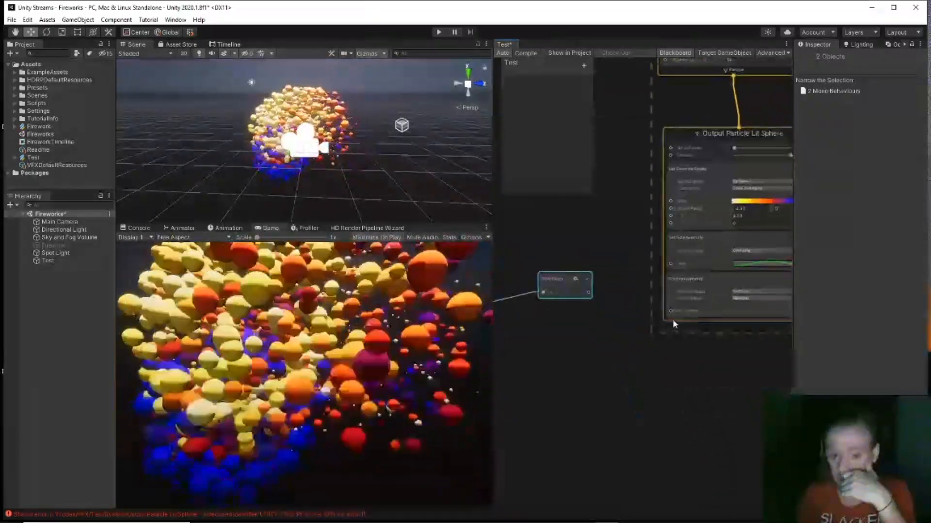
middle_click_drag(676, 386, 653, 372)
left_click_drag(766, 310, 714, 316)
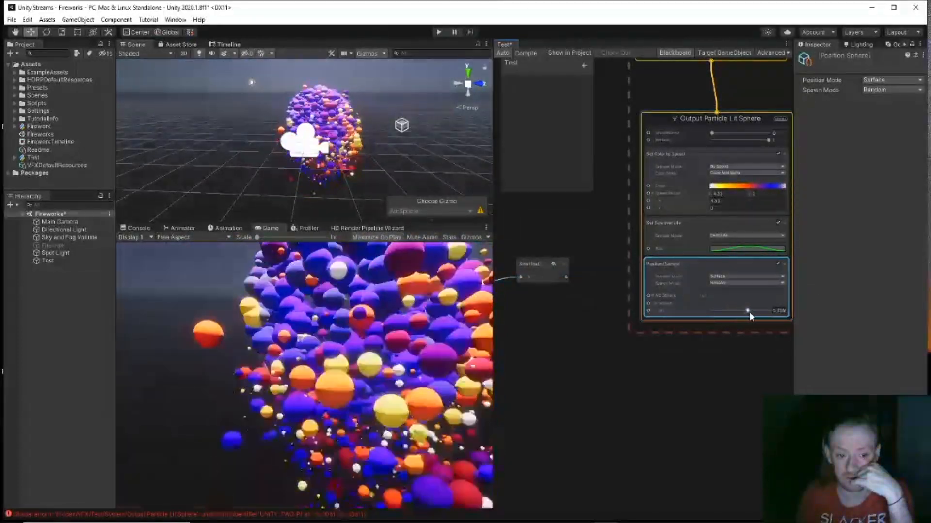
Step: Set Position (Sphere) to Volume mode and wire the duplicated Sine output into its Arc
left_click(761, 277)
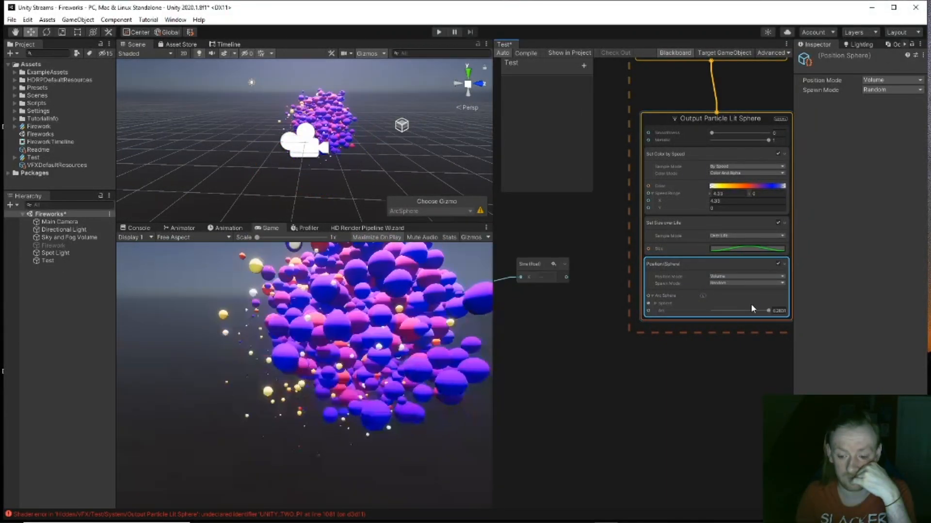
mouse_move(769, 311)
left_mouse_down()
mouse_move(713, 314)
mouse_move(754, 312)
left_mouse_up()
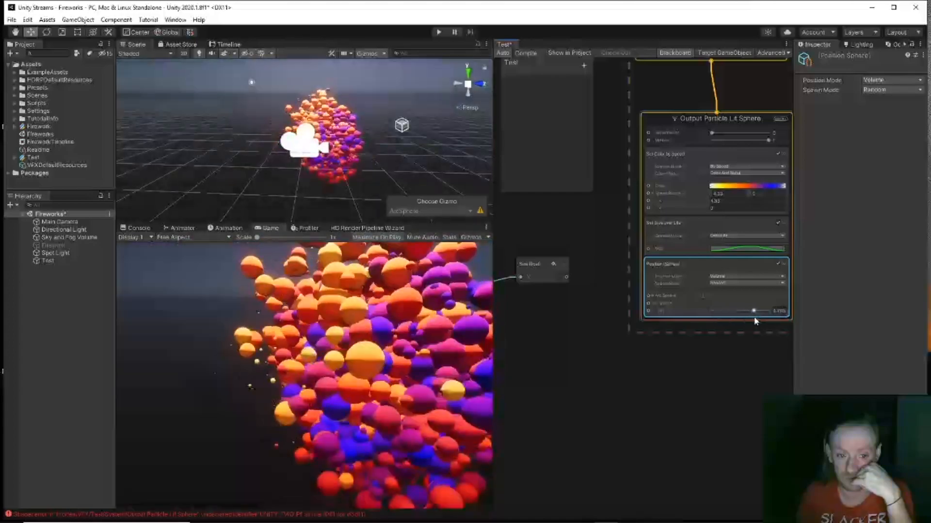
left_click_drag(589, 293, 647, 311)
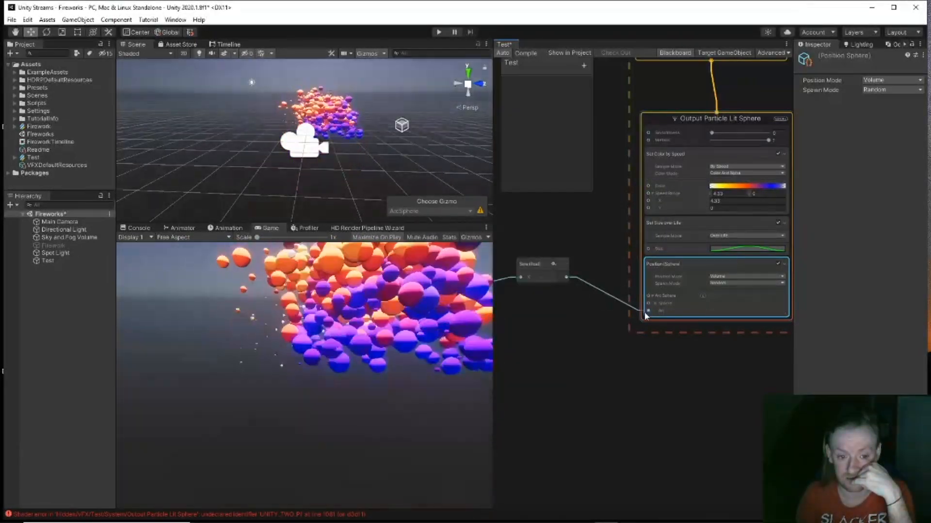
middle_click_drag(560, 386, 738, 382)
left_click_drag(600, 285, 559, 302)
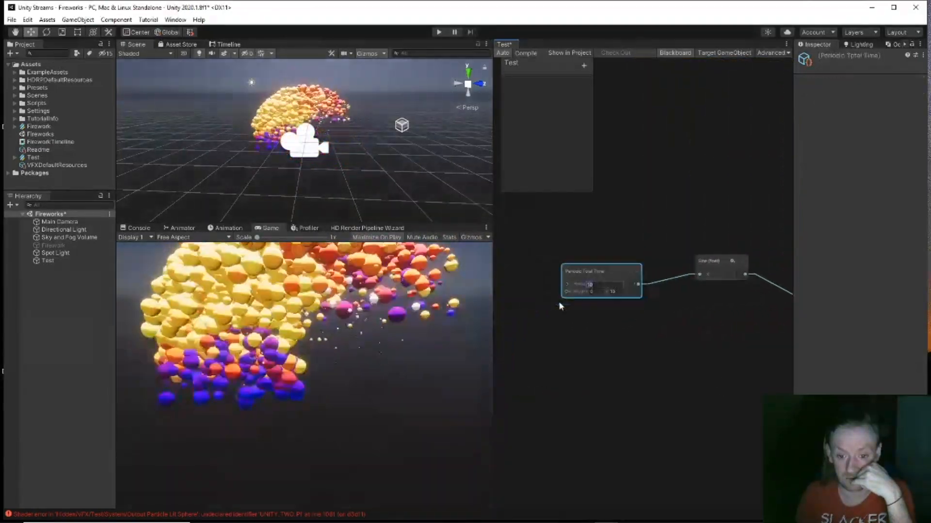
Step: Set the duplicated Periodic Total Time period to 5 and range max to 1, then widen the arc
type("5")
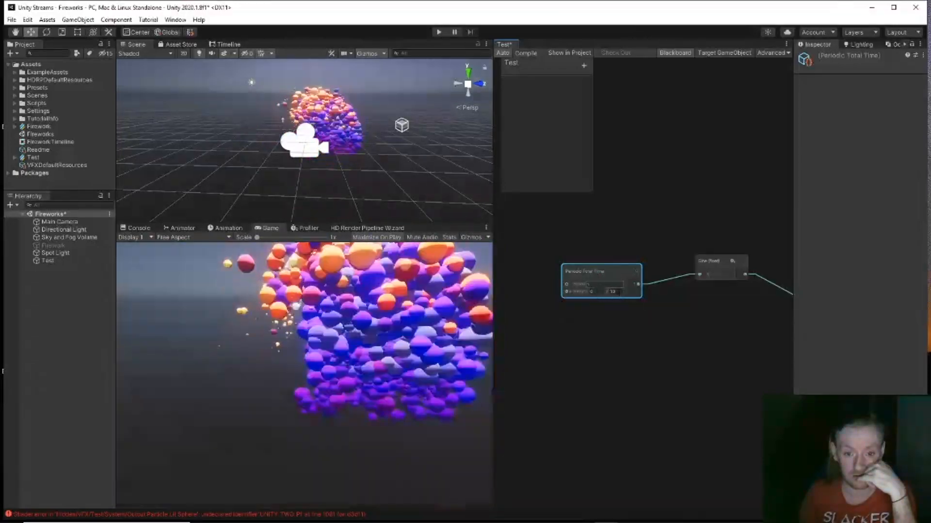
left_click(614, 291)
type("1")
middle_click_drag(736, 321, 515, 296)
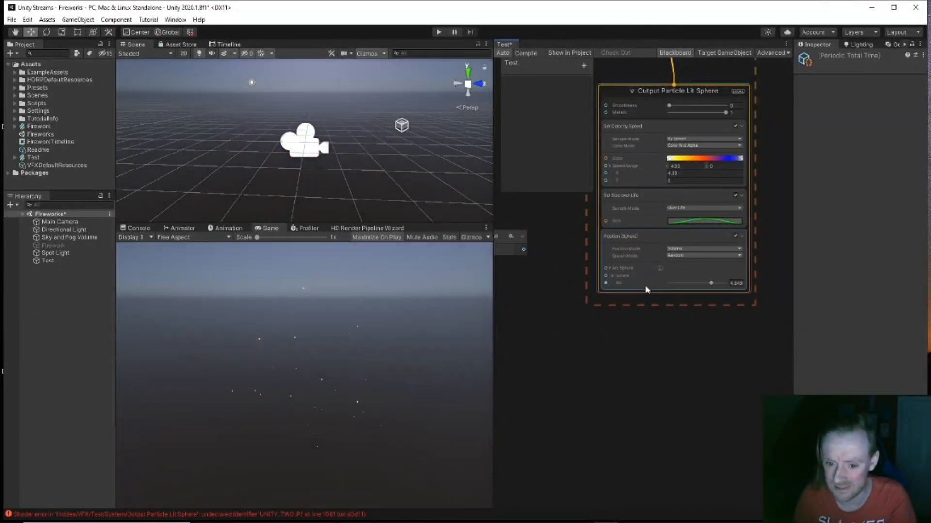
left_click_drag(709, 283, 762, 292)
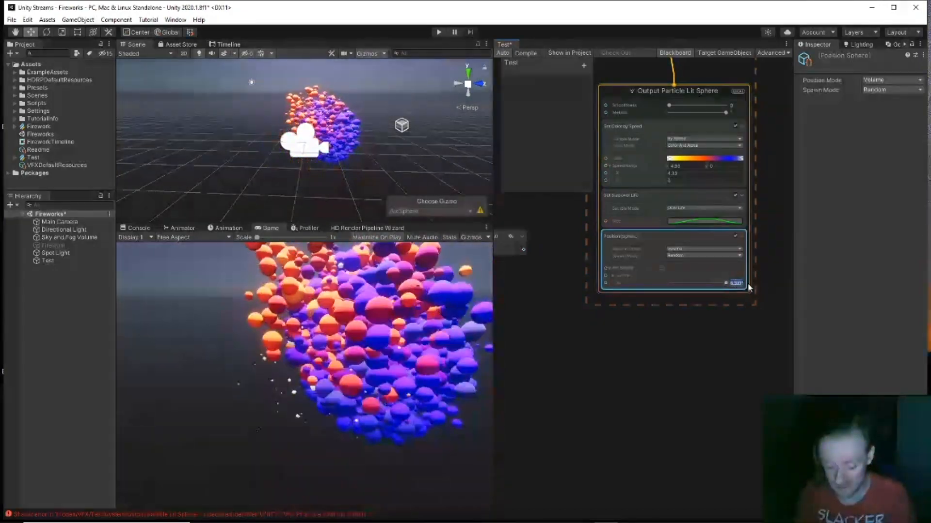
Step: Reconnect the Sine output to the sphere Arc and raise the period to about 1.23
middle_click_drag(600, 365, 770, 387)
left_click(562, 290)
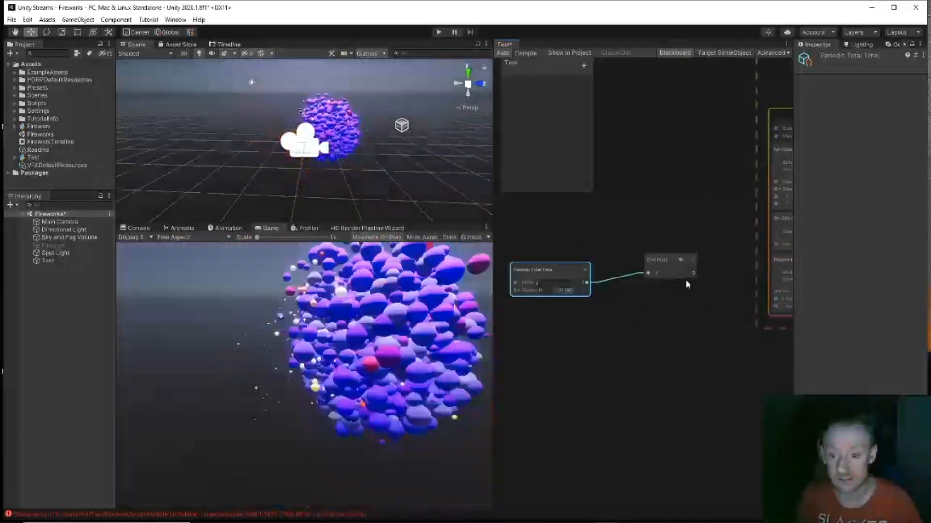
left_click_drag(694, 274, 732, 306)
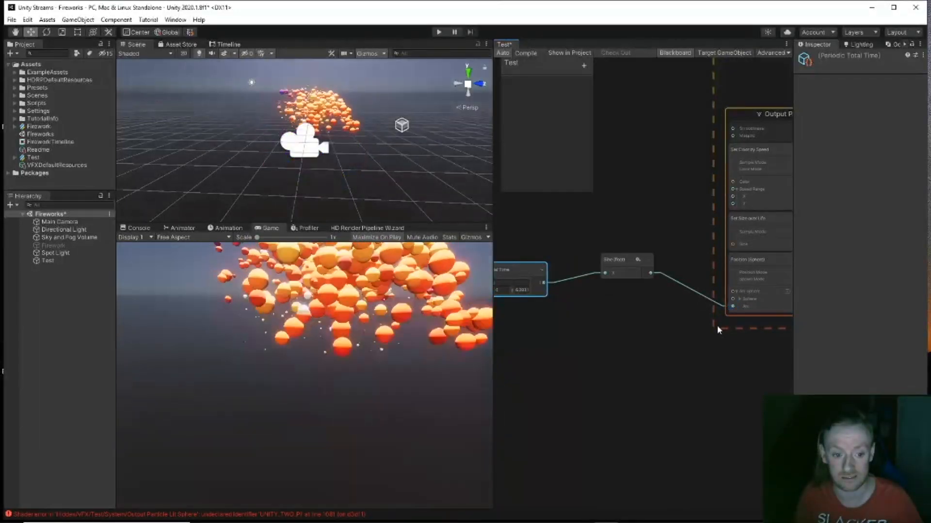
middle_click_drag(510, 290, 698, 298)
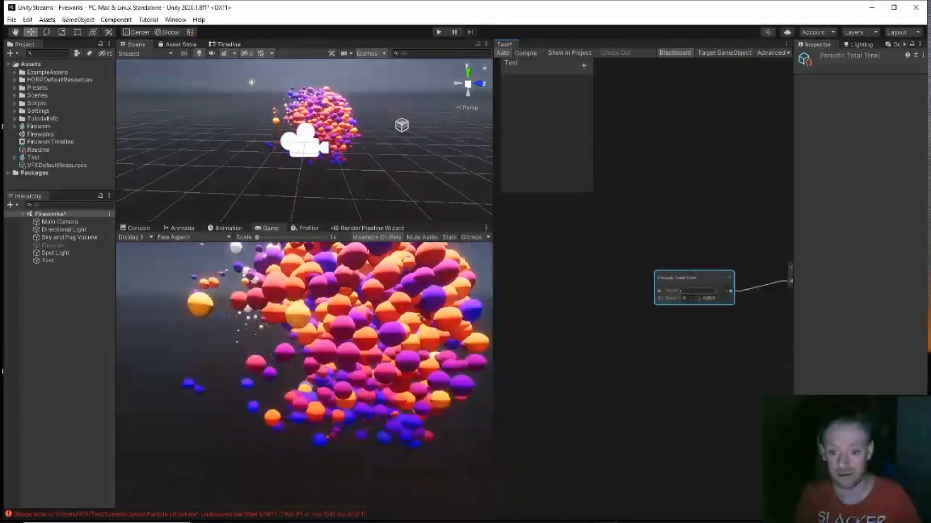
left_click_drag(672, 291, 896, 291)
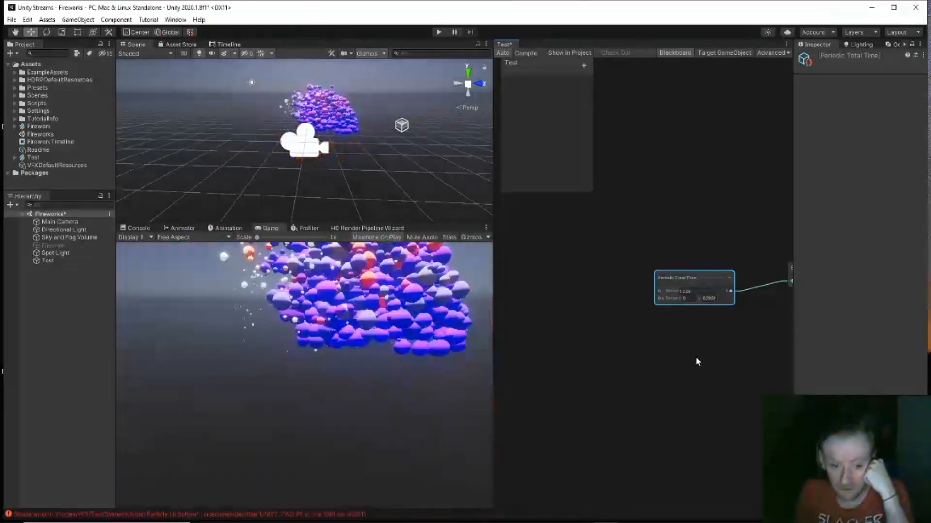
Step: Pan to the Update Particle context and lower Conform to Sphere's Attraction Speed to about 3.29
middle_click_drag(747, 357, 619, 359)
scroll(621, 358, "down", 3)
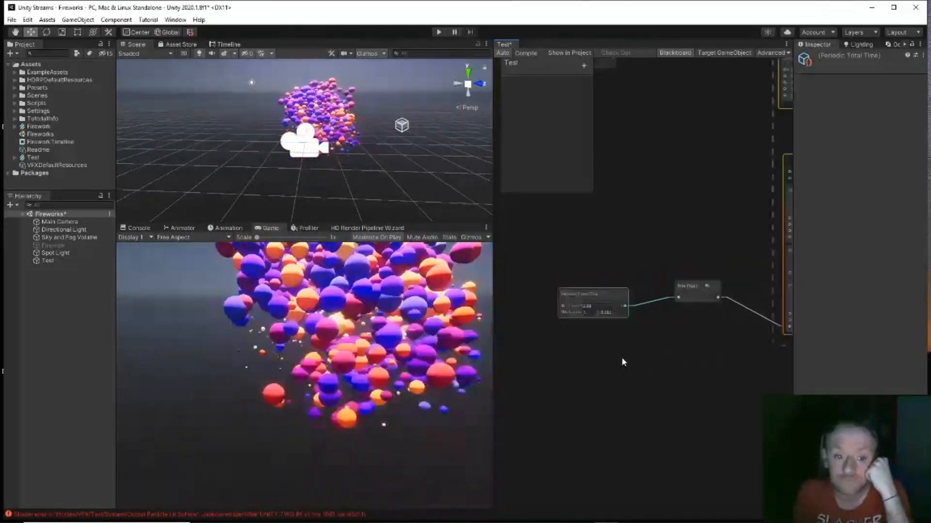
middle_click_drag(679, 388, 557, 389)
scroll(716, 326, "up", 2)
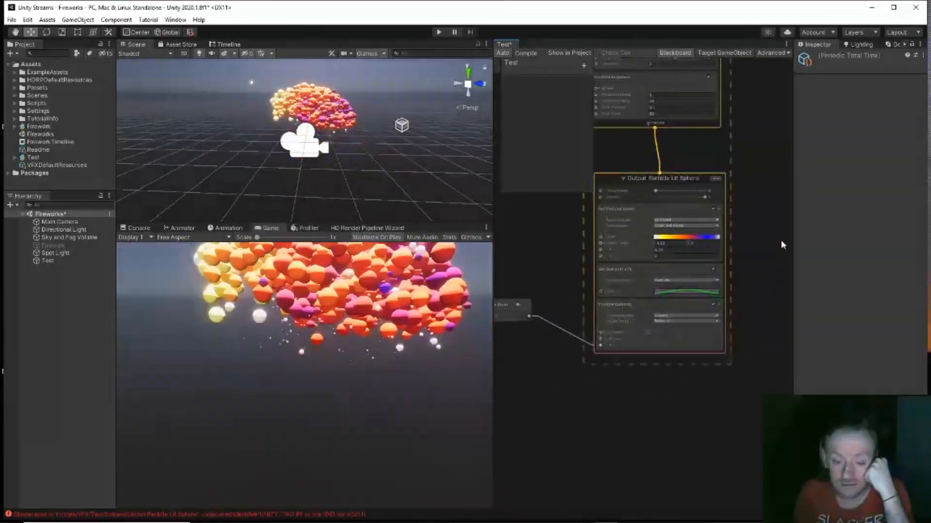
middle_click_drag(767, 242, 779, 426)
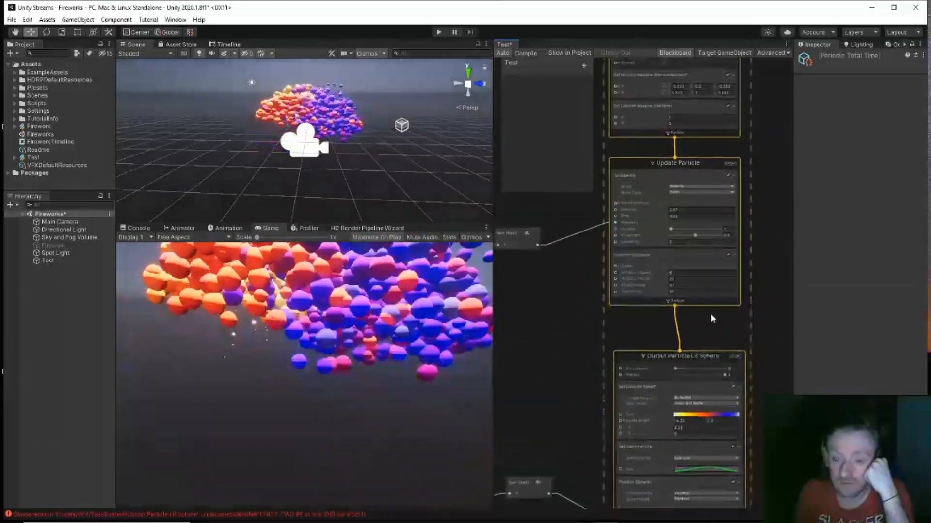
scroll(663, 291, "up", 2)
left_click(684, 293)
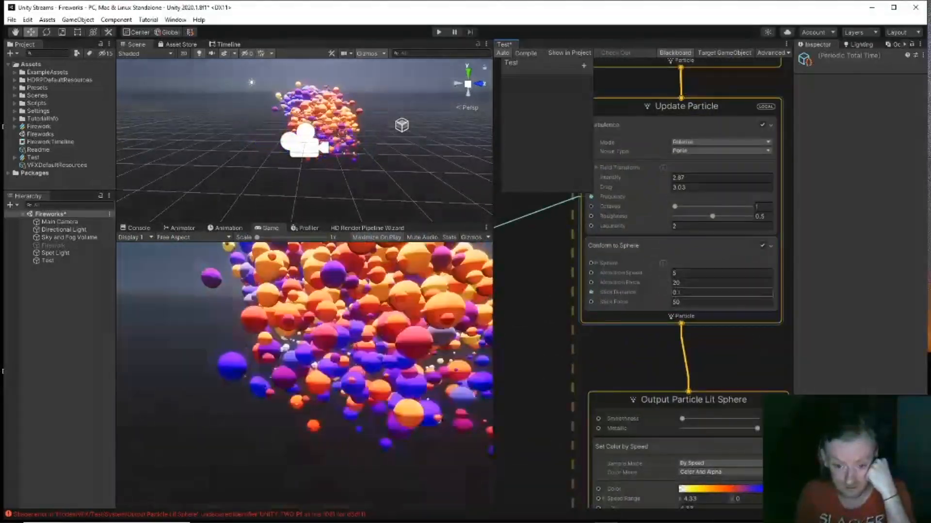
left_click_drag(670, 272, 638, 285)
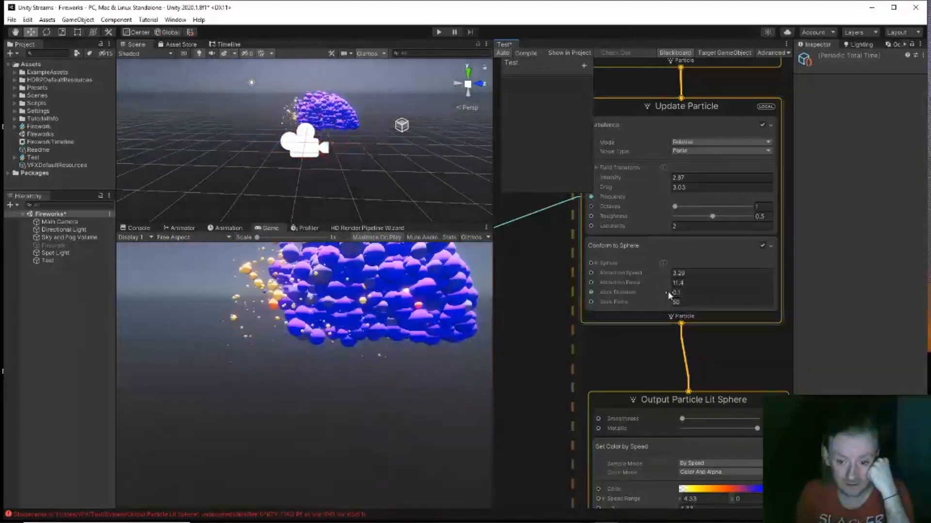
Step: Tune Conform to Sphere: stick distance ~0.89, stick force ~40, attraction force ~7.2, attraction speed ~-4.48
left_click_drag(668, 292, 693, 293)
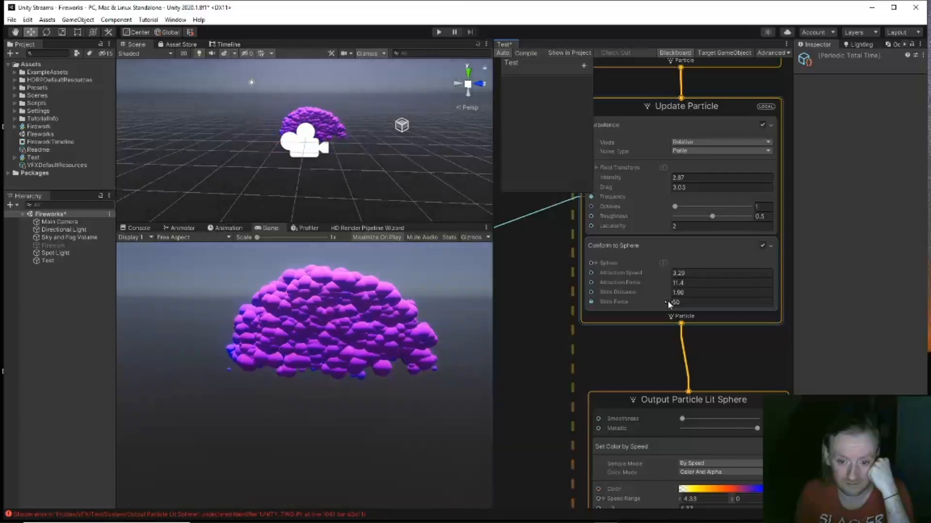
left_click_drag(670, 303, 556, 297)
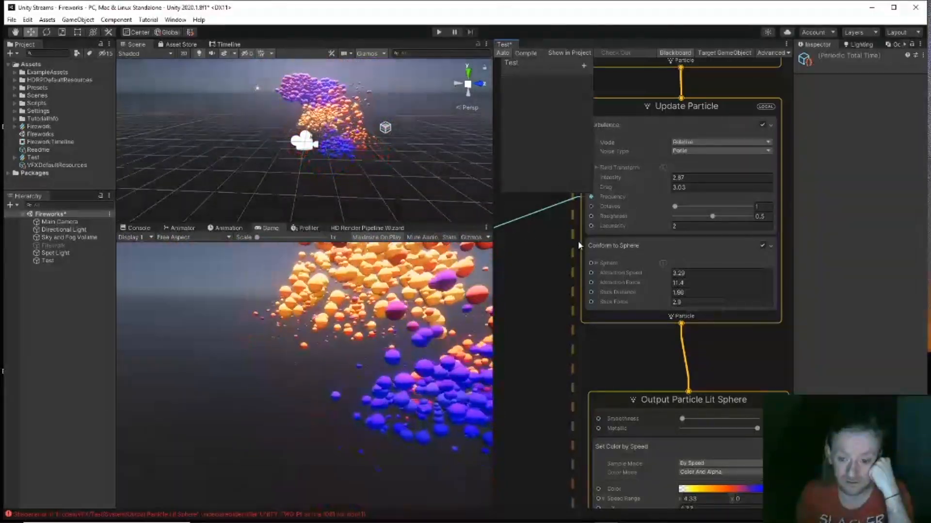
left_click_drag(660, 282, 647, 280)
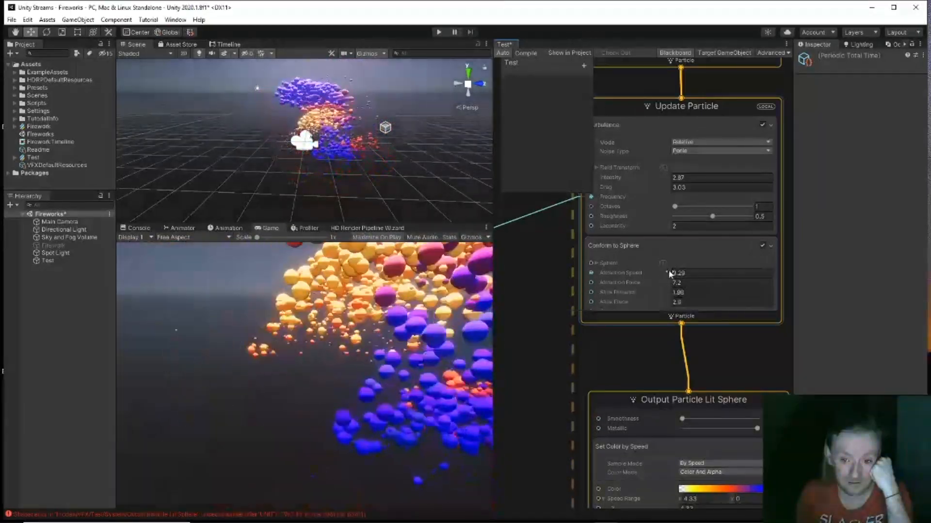
left_click_drag(670, 274, 651, 271)
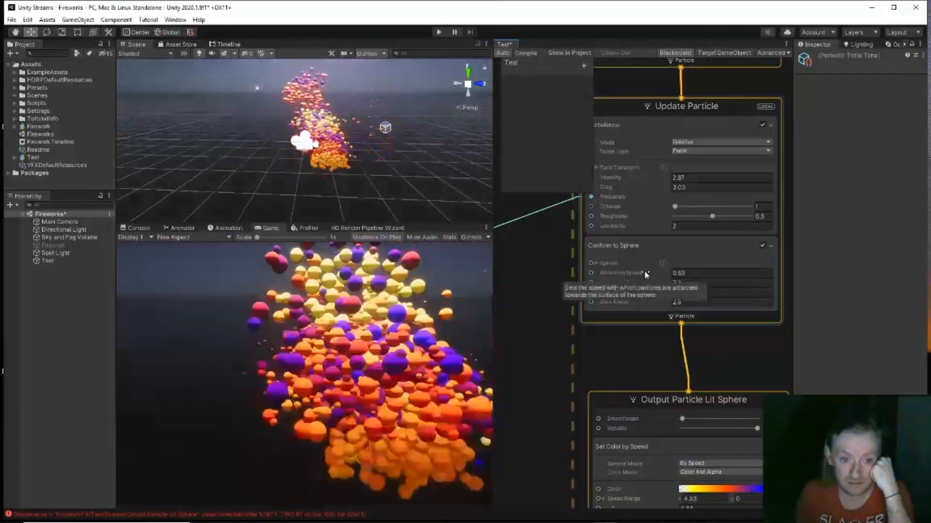
left_click_drag(642, 271, 602, 268)
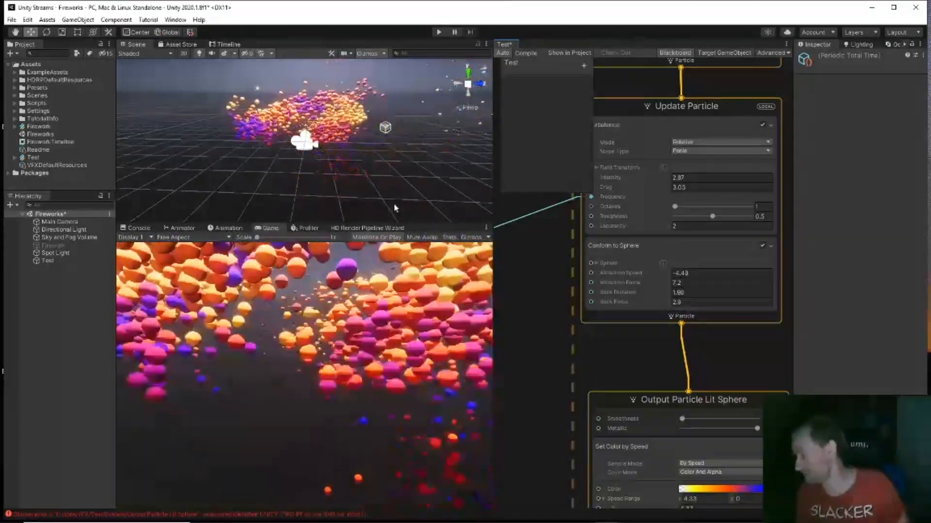
mouse_move(375, 158)
left_mouse_down("alt")
mouse_move(394, 153)
mouse_move(385, 80)
mouse_move(365, 113)
mouse_move(397, 157)
mouse_move(381, 152)
left_mouse_up("alt")
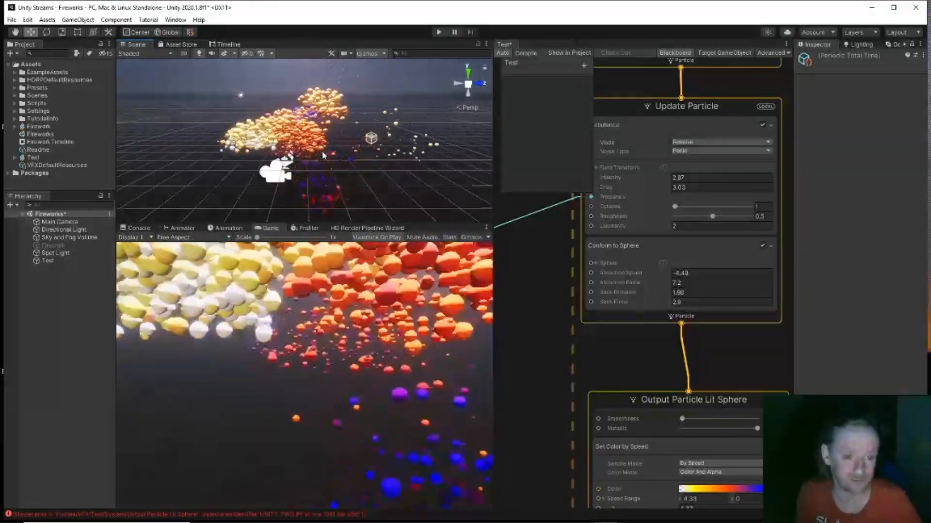
Step: Select the Main Camera in the Hierarchy to inspect its settings, and pan the VFX graph
left_click(68, 222)
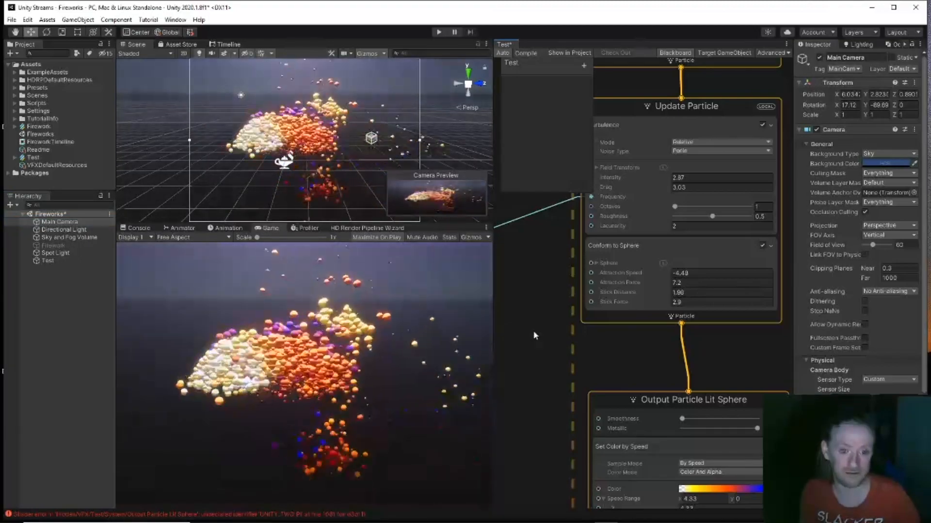
middle_click_drag(557, 343, 520, 196)
scroll(519, 196, "down", 2)
middle_click_drag(506, 248, 722, 233)
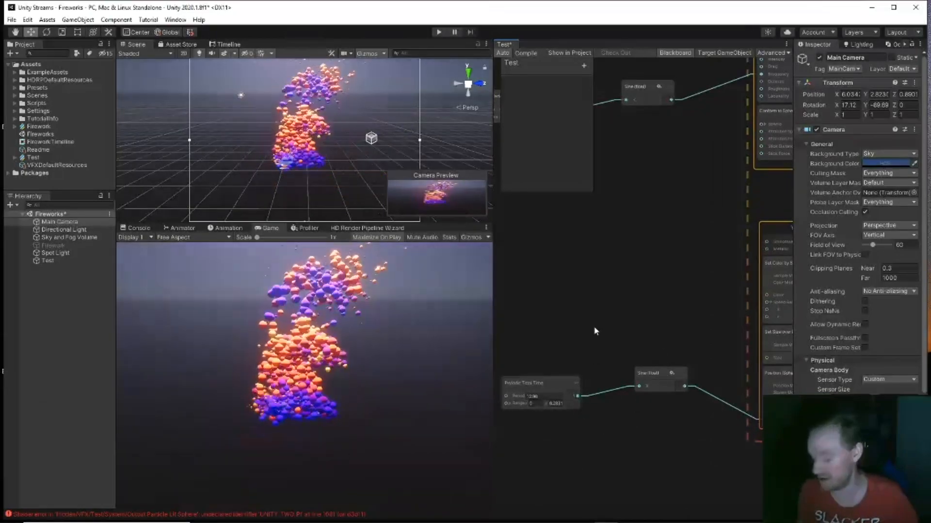
middle_click_drag(595, 331, 549, 363)
Step: Open and dismiss the node creation menu, then reframe the Update and Output Particle Lit Sphere contexts
key("space")
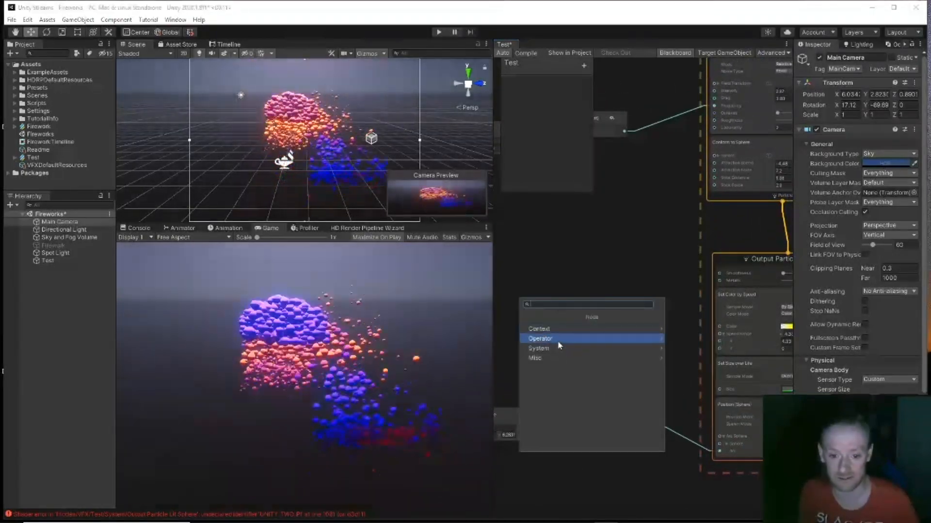
left_click(574, 245)
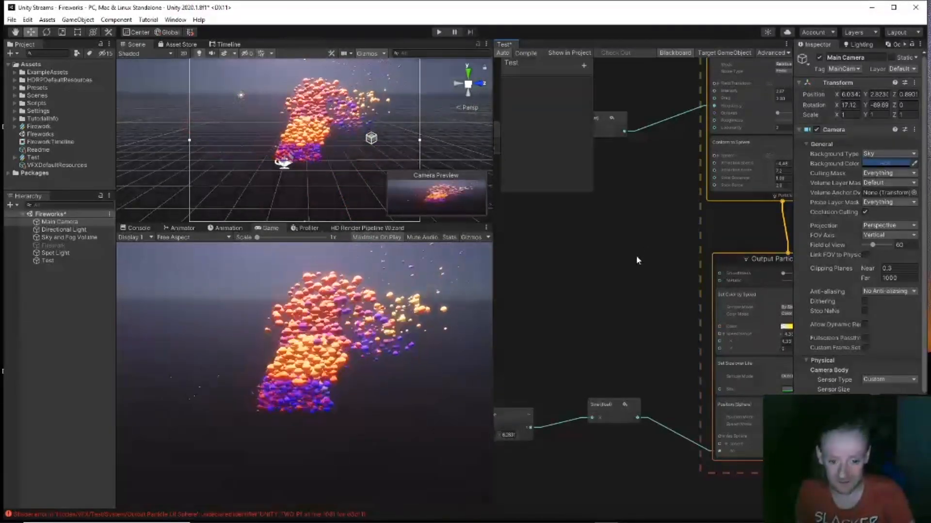
middle_click_drag(637, 260, 528, 331)
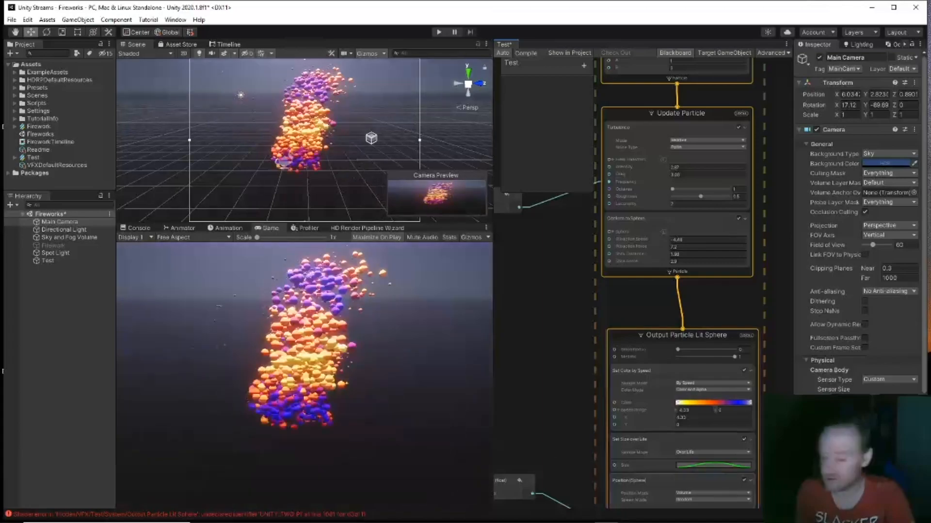
mouse_move(717, 522)
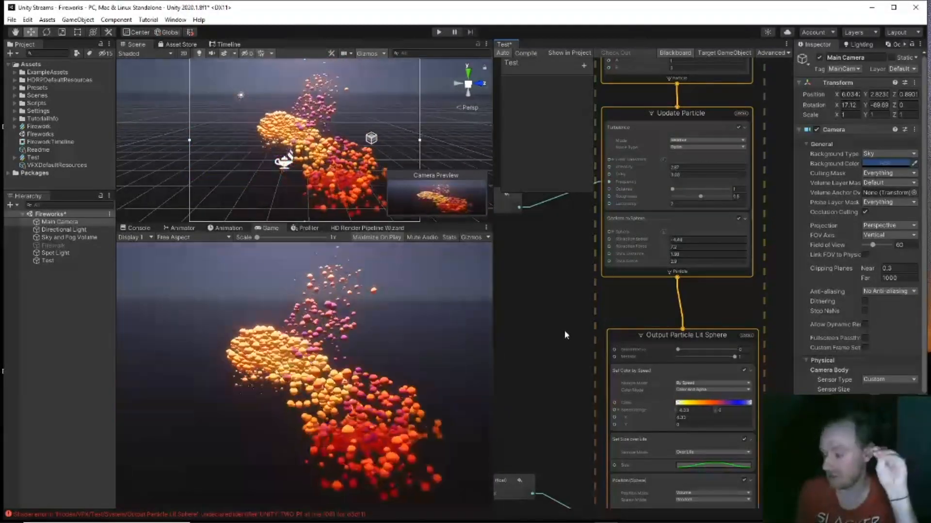
middle_click_drag(572, 306, 571, 334)
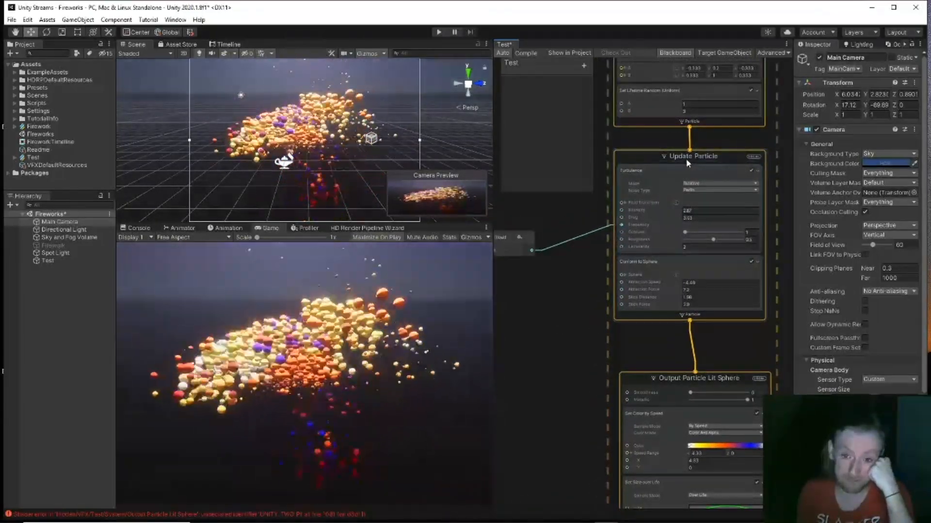
Step: Add a Gravity (Force) block to Update Particle and ease its Force Y to about -2
left_click(690, 158)
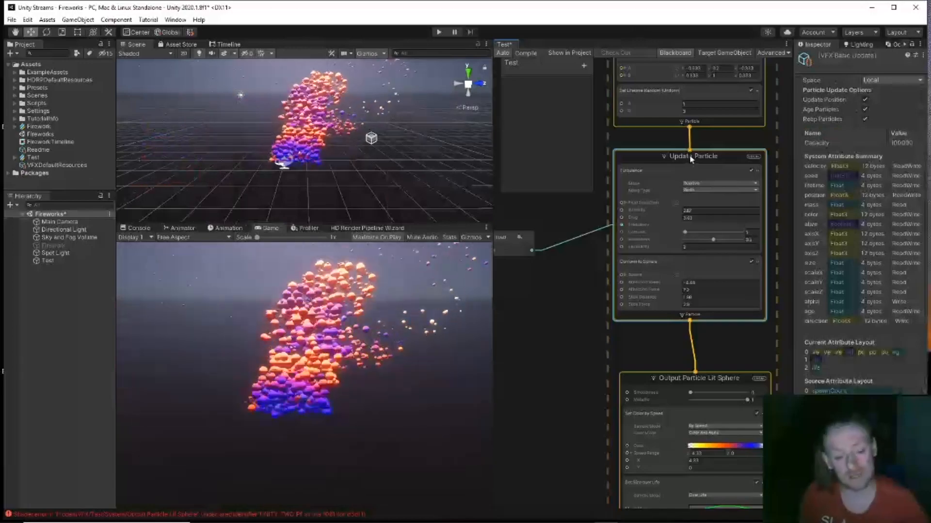
key("space")
type("gra")
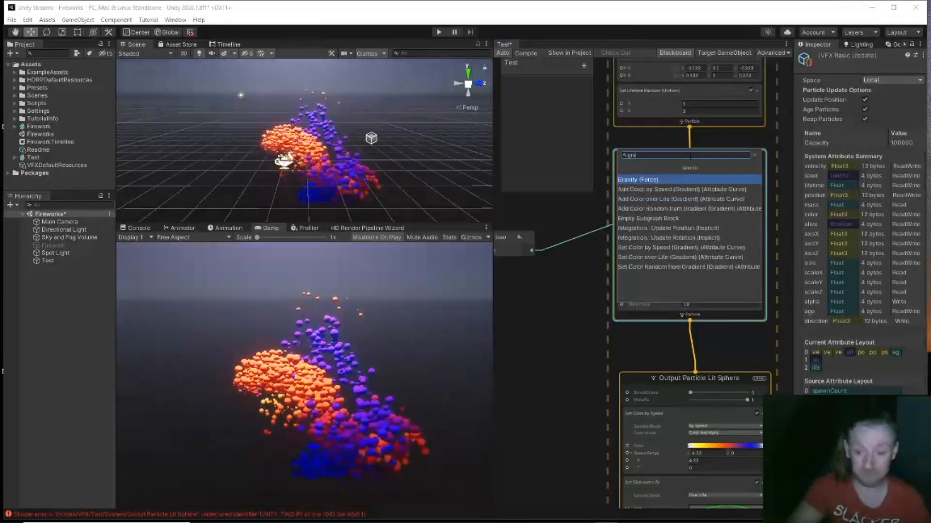
key("Return")
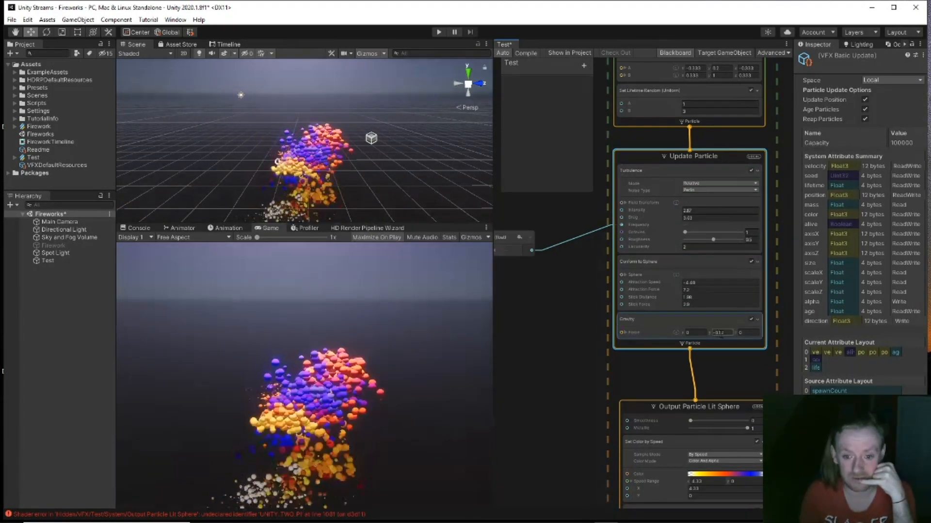
left_click_drag(722, 336, 726, 335)
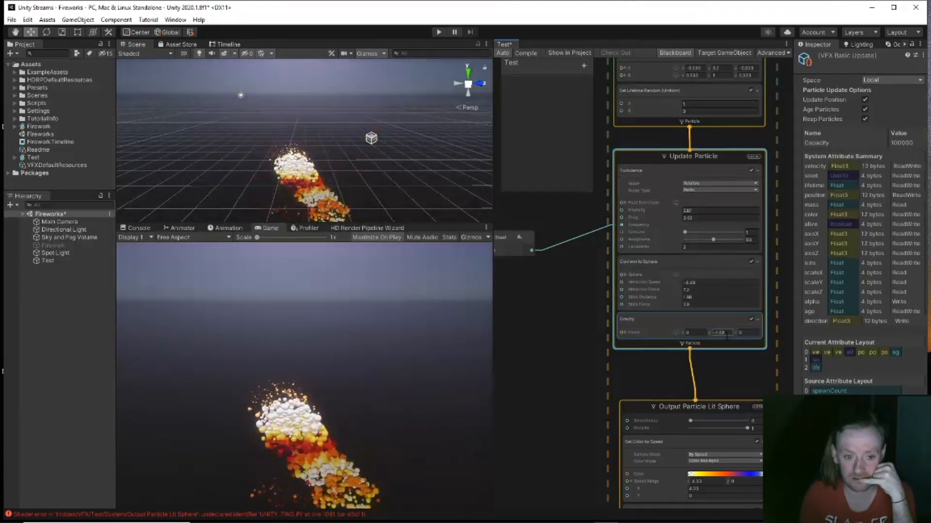
left_click_drag(740, 340, 743, 341)
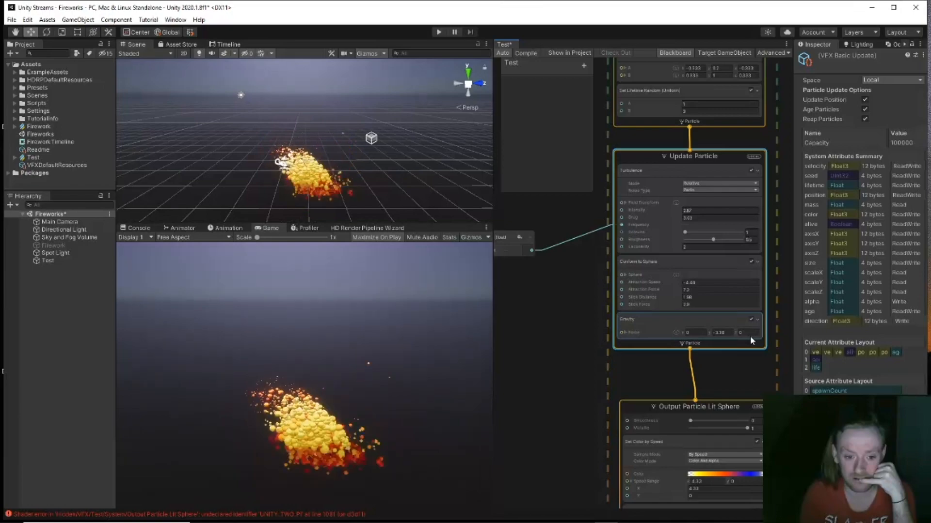
left_click_drag(753, 337, 755, 339)
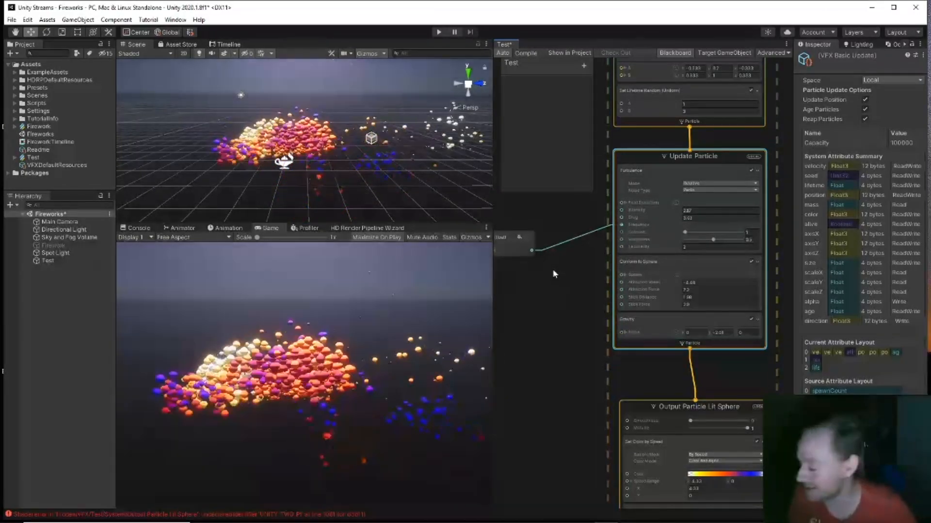
Step: Pan the graph to bring the Initialize Particle and Spawn stages into view
middle_click_drag(555, 274, 563, 319)
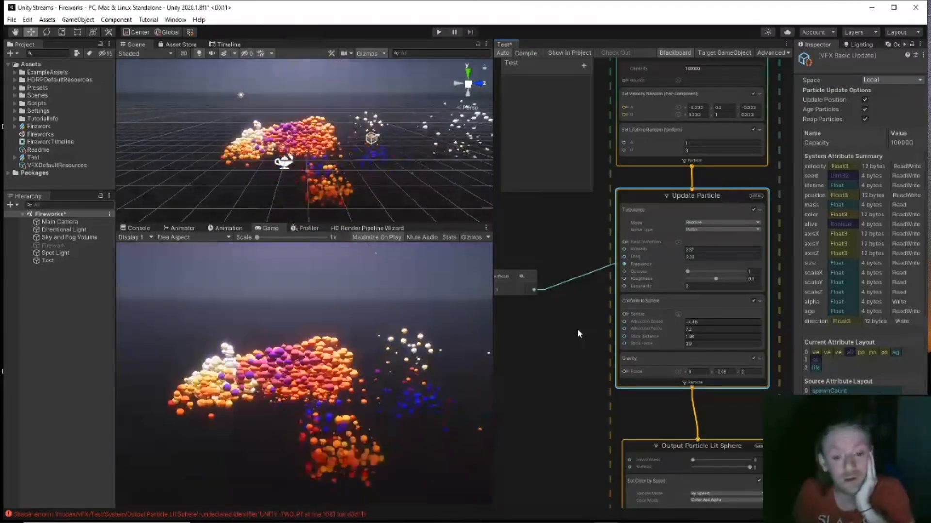
middle_click_drag(577, 330, 573, 435)
middle_click_drag(551, 298, 551, 346)
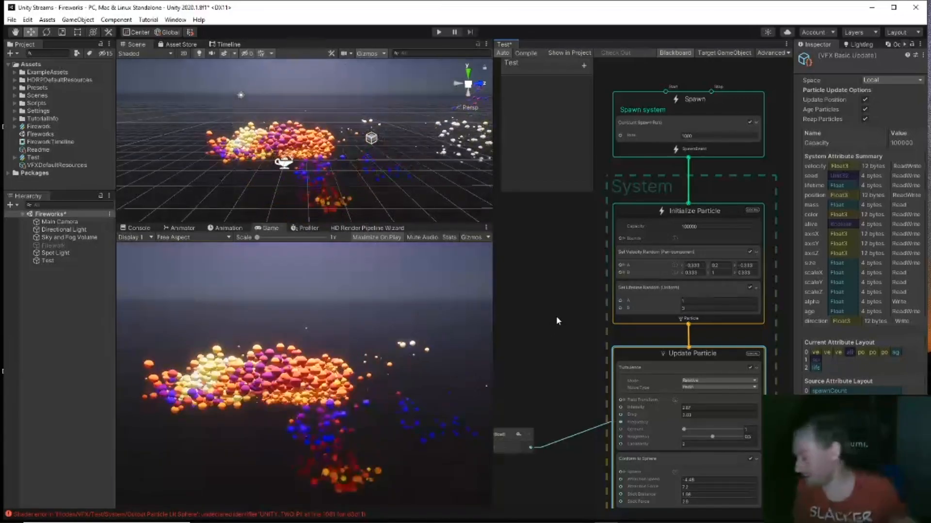
Step: Change the Spawn stage's constant rate from 1000 to 10000, then show the Timeline panel
middle_click_drag(554, 243, 551, 304)
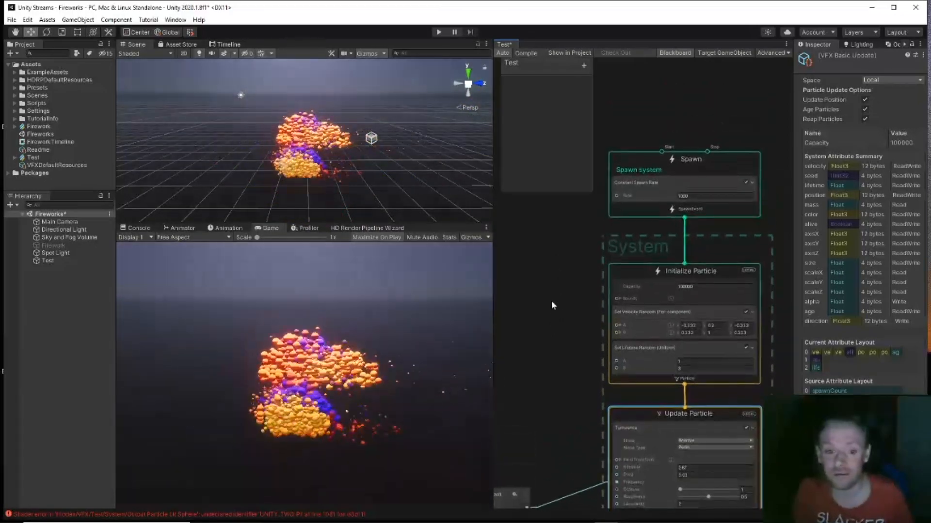
left_click(700, 194)
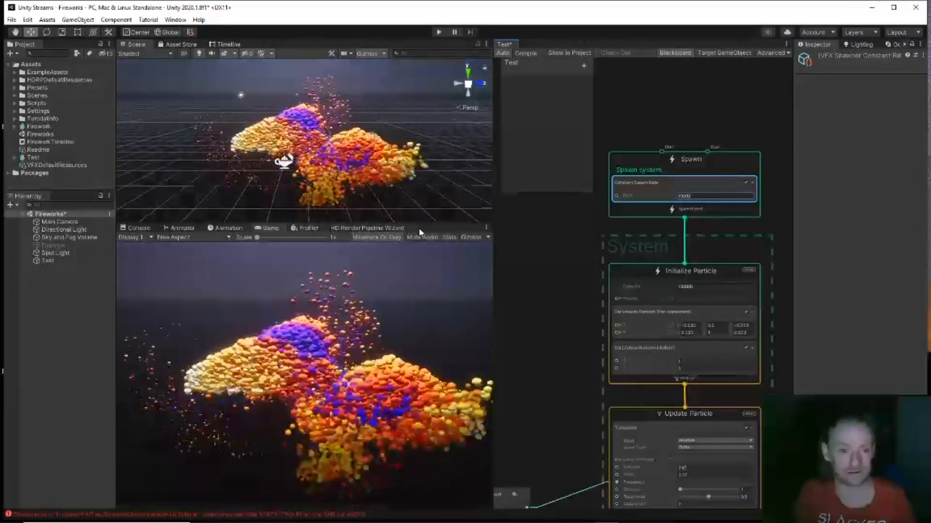
left_click(229, 44)
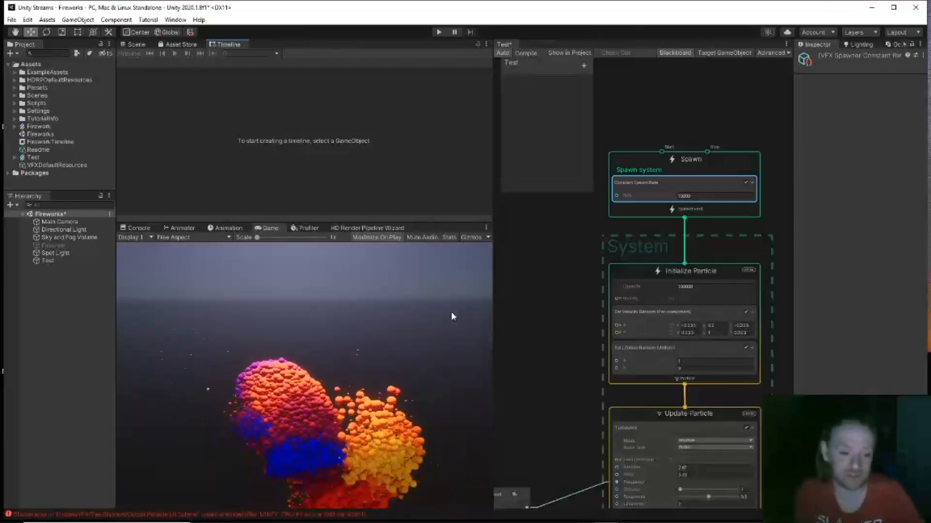
Step: Switch the top panel from the Timeline back to the Scene view
left_click(133, 44)
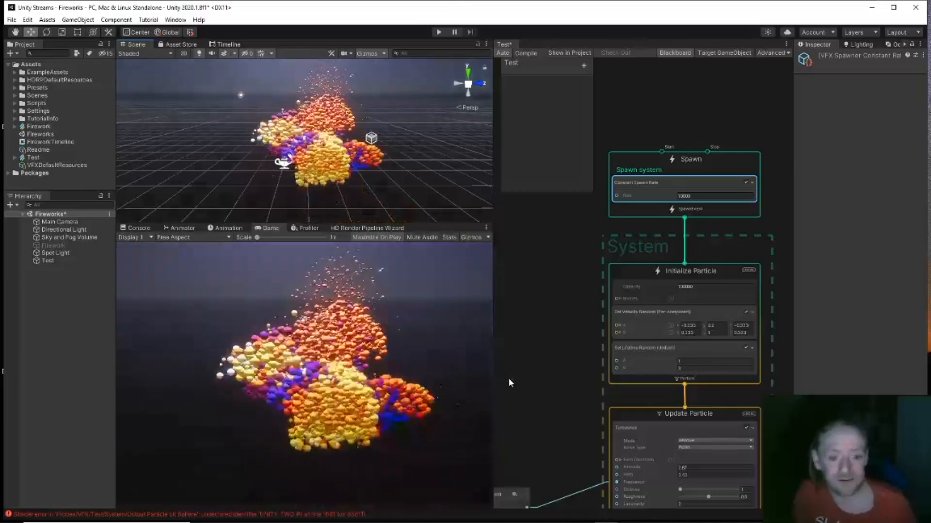
Step: Pan and zoom out the VFX graph to show Update through Output Particle Lit Sphere together
mouse_move(538, 344)
middle_mouse_down()
mouse_move(529, 244)
mouse_move(512, 194)
middle_mouse_up()
middle_click_drag(552, 407, 568, 293)
middle_click_drag(548, 391, 554, 258)
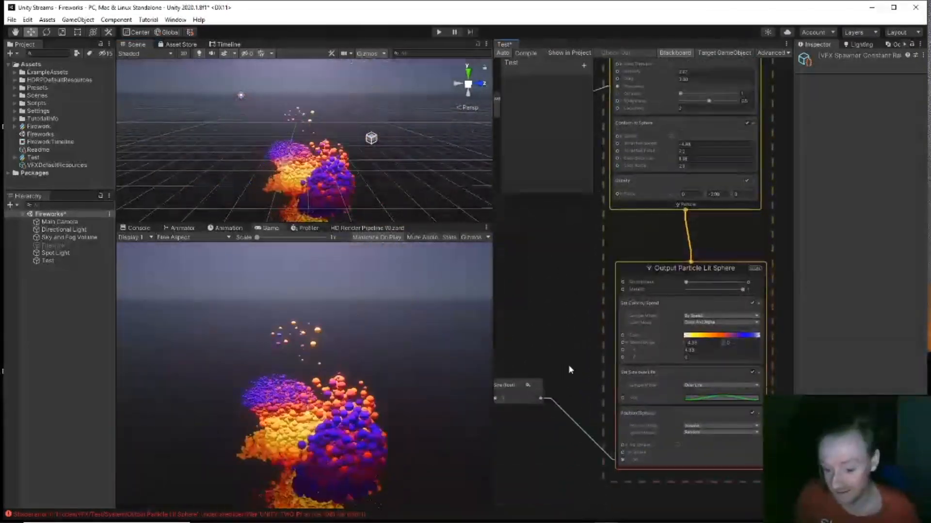
middle_click_drag(580, 409, 576, 329)
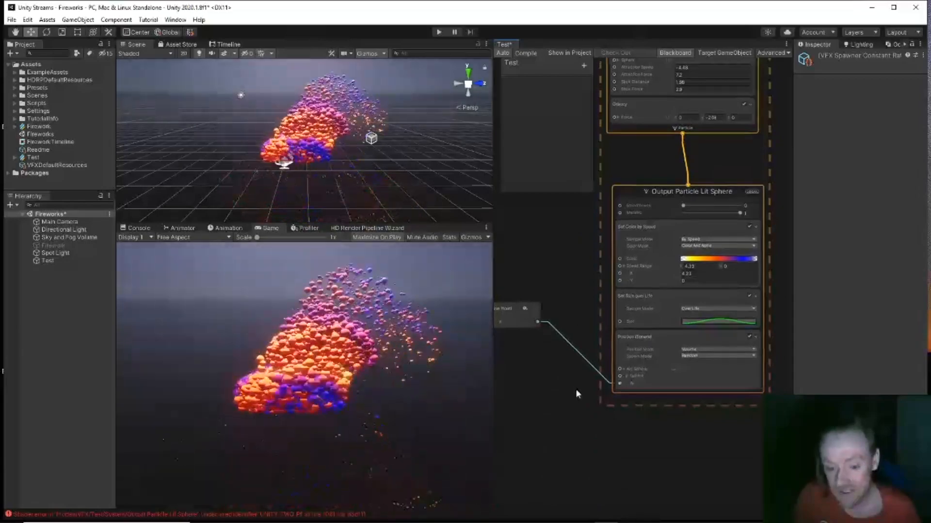
middle_click_drag(575, 389, 664, 382)
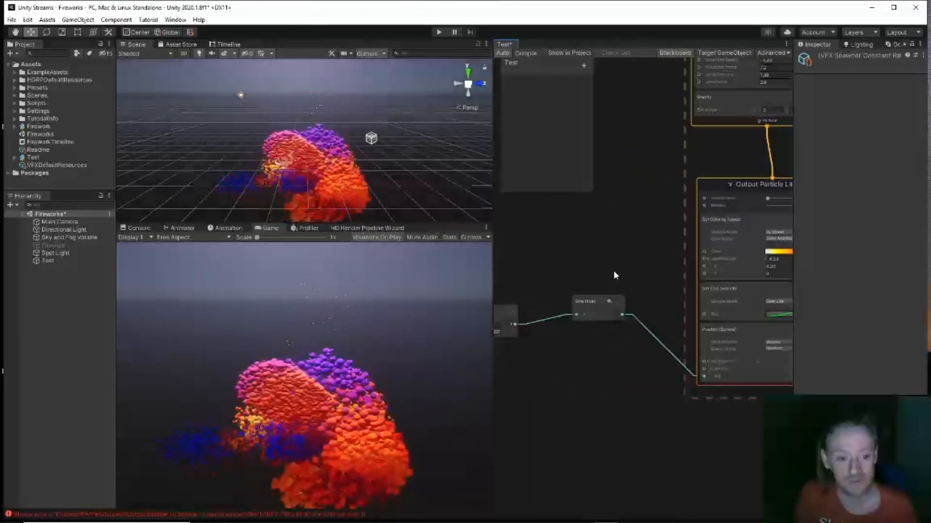
middle_click_drag(619, 260, 590, 359)
scroll(595, 275, "down", 6)
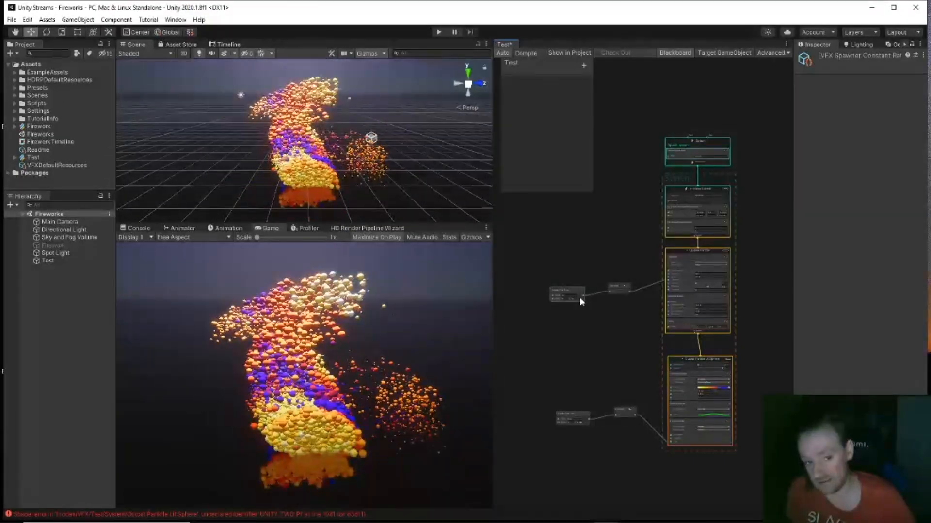
left_click(580, 296)
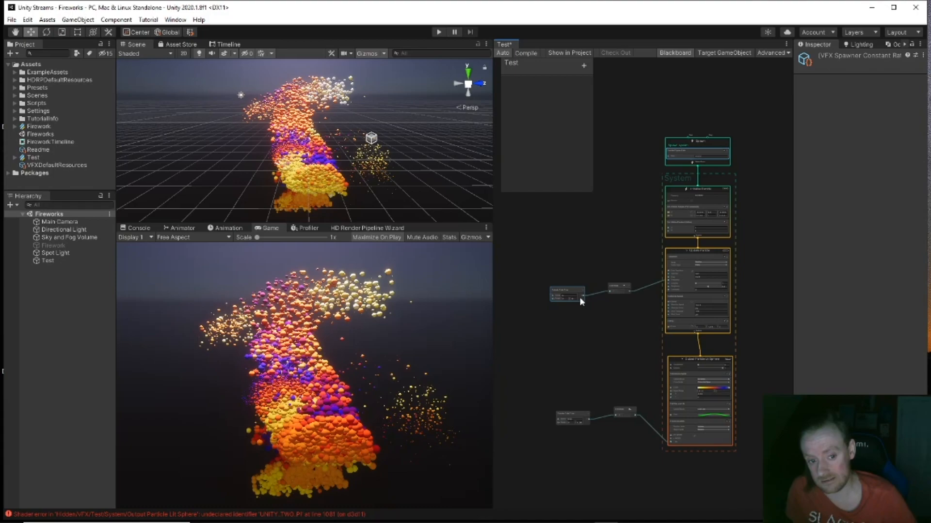
left_click(528, 297)
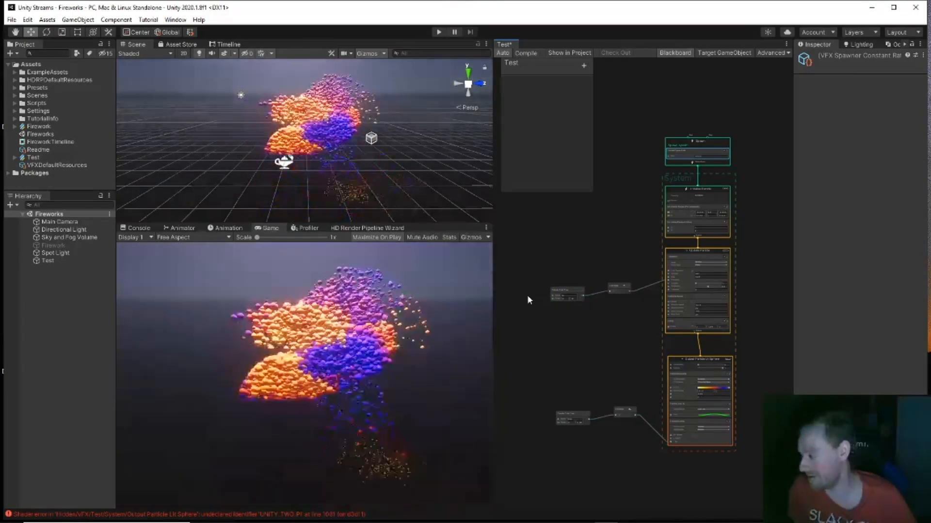